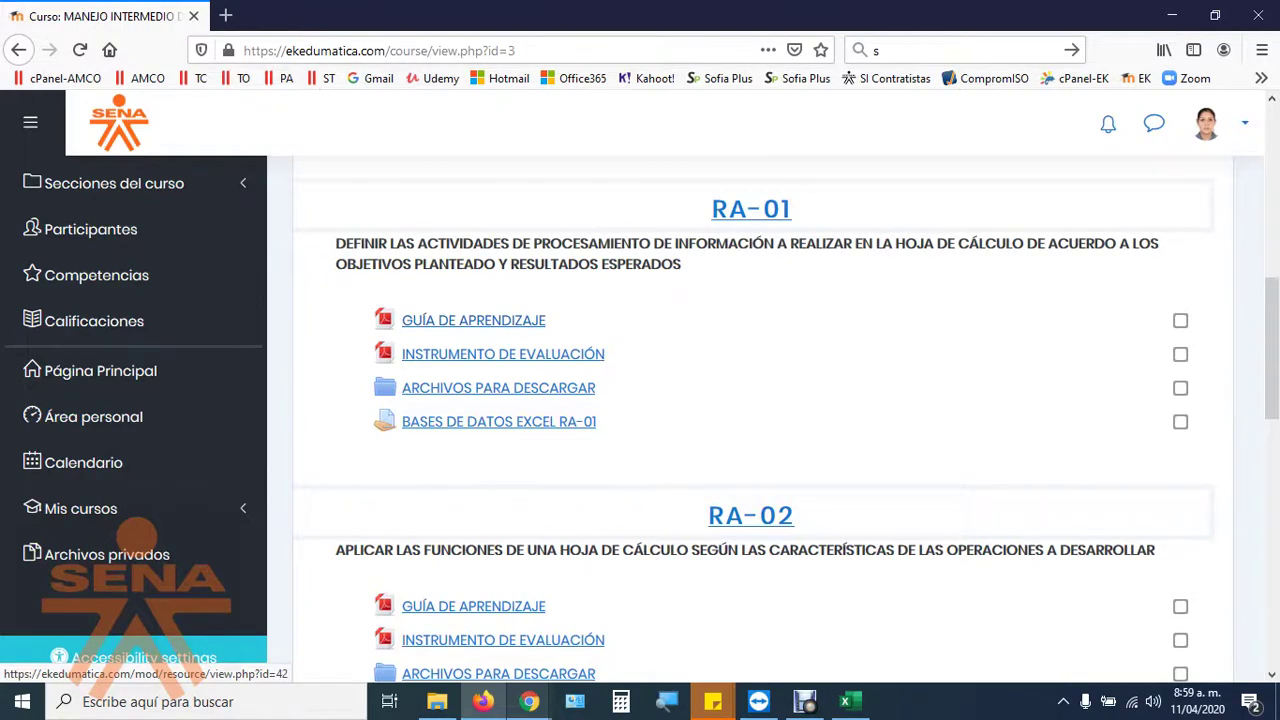
# Scroll through the course material and go back to the course page.
pyautogui.scroll(-5, 470, 320)
pyautogui.scroll(6, 470, 320)
pyautogui.scroll(3, 750, 420)
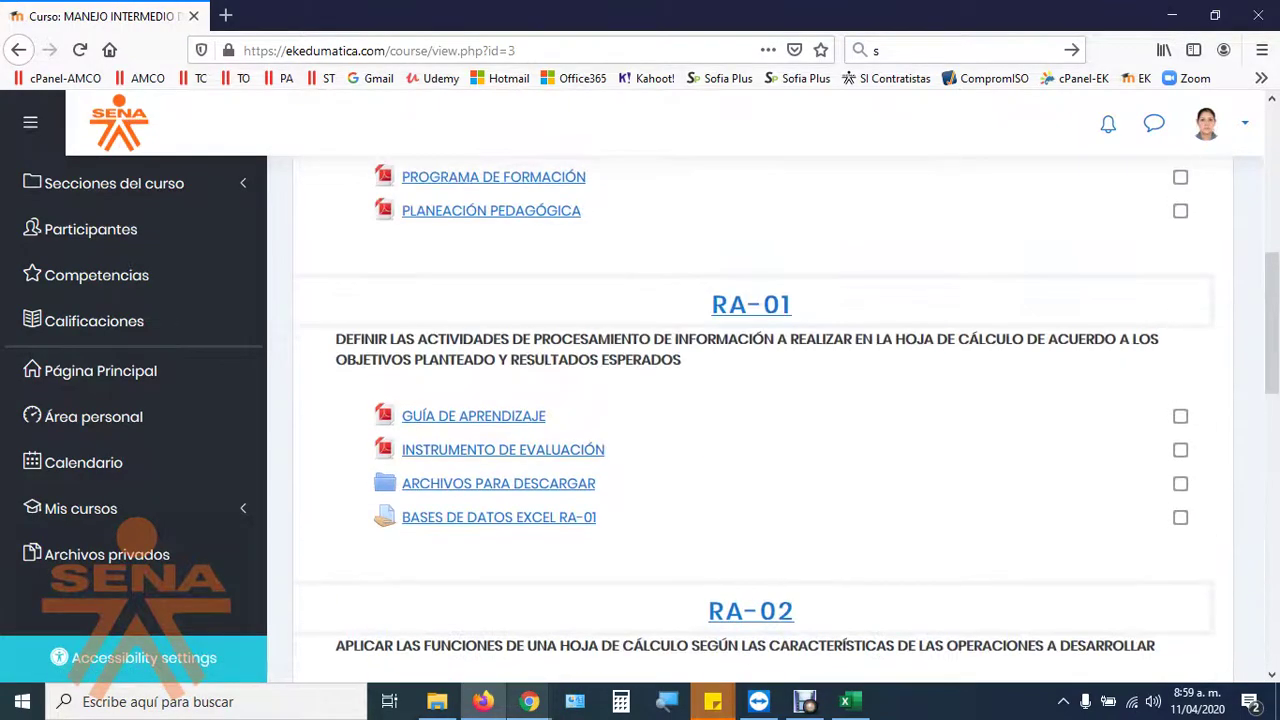
pyautogui.scroll(-3, 750, 420)
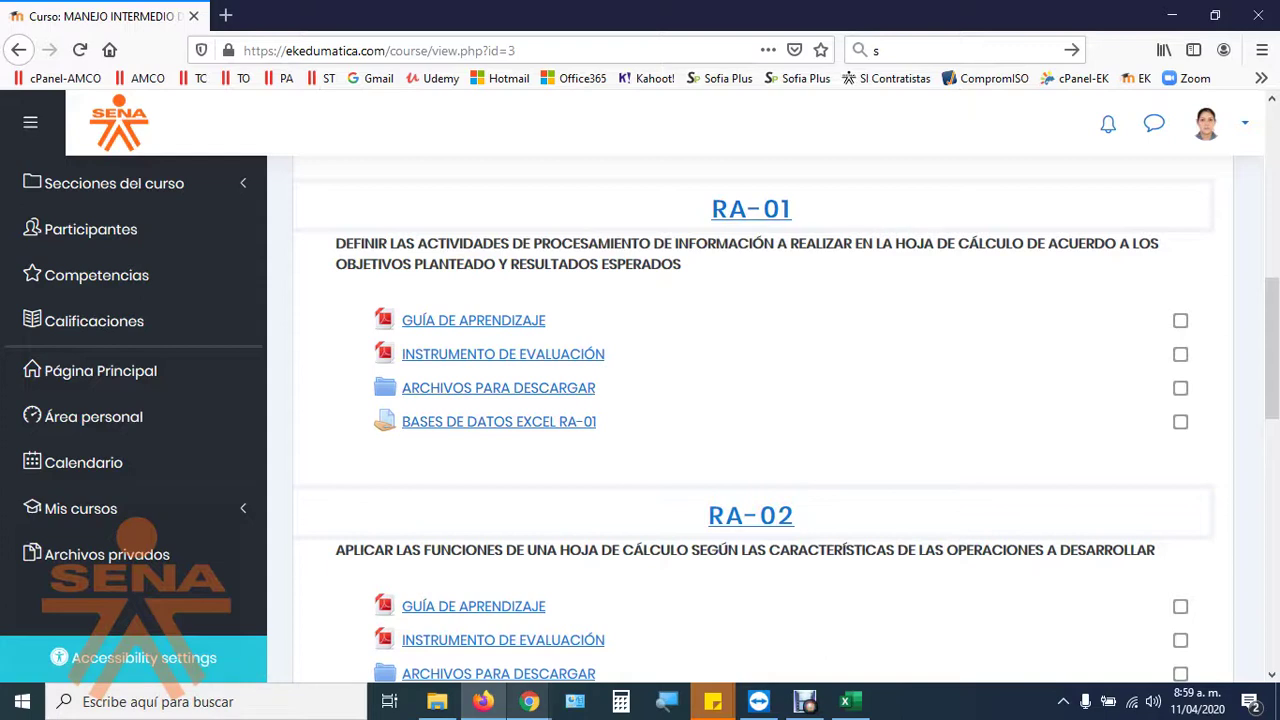
pyautogui.moveTo(758, 701)
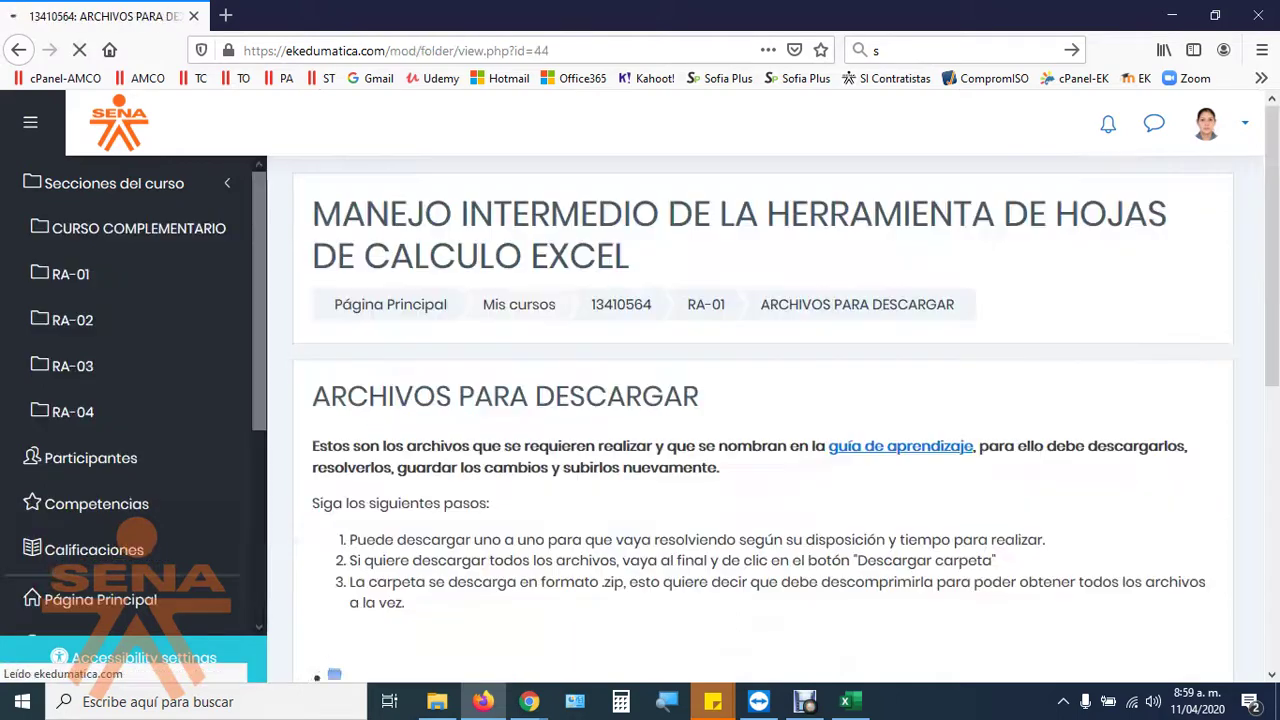
pyautogui.scroll(-4, 762, 400)
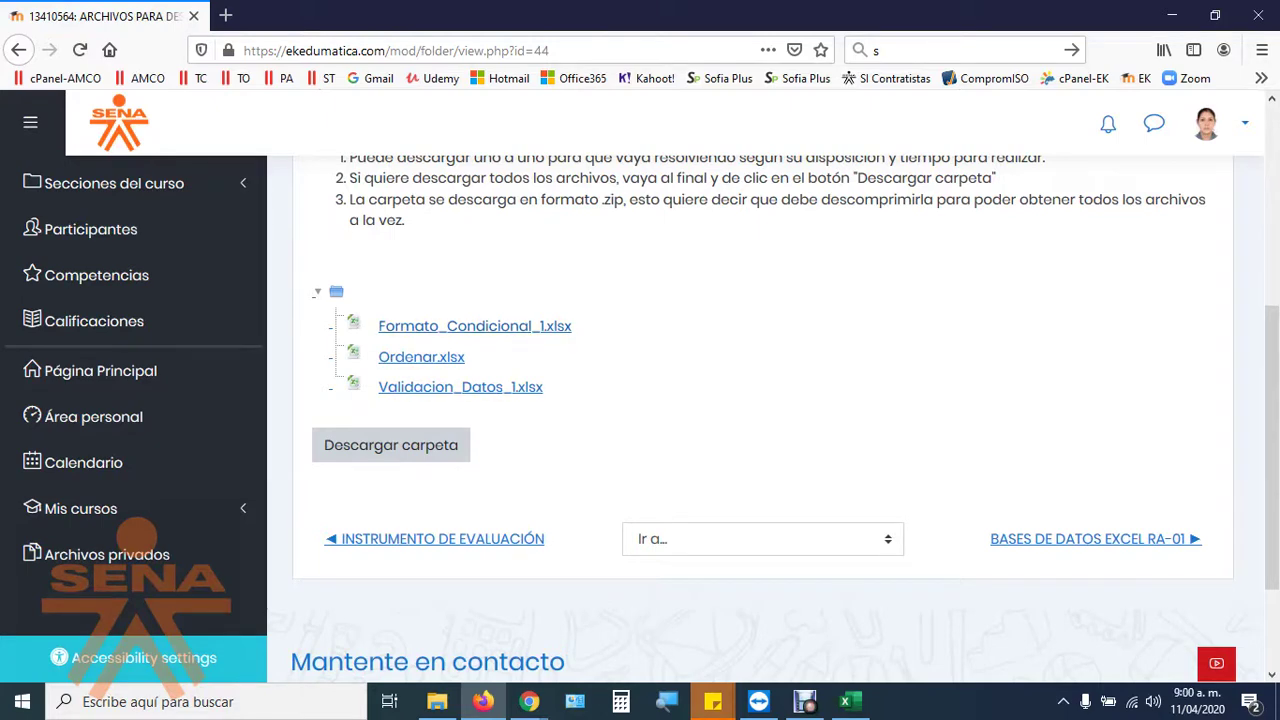
pyautogui.click(18, 50)
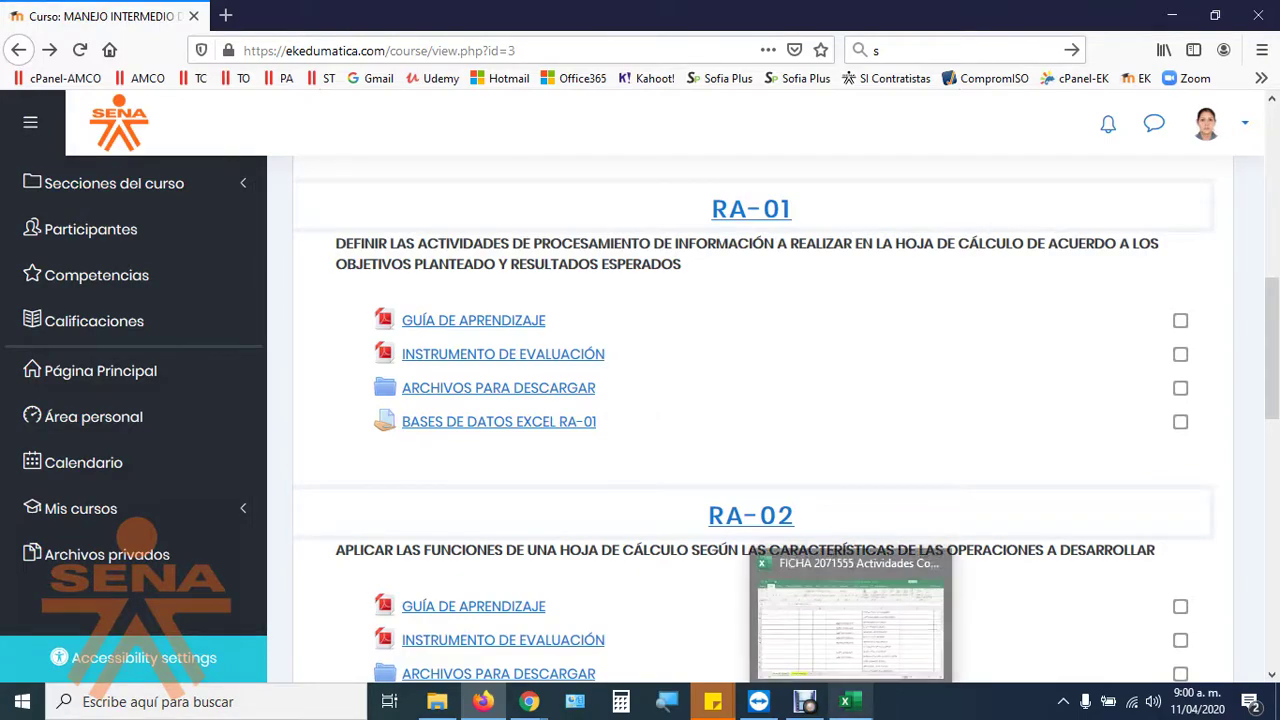
# Close the activities workbook without saving it.
pyautogui.click(845, 701)
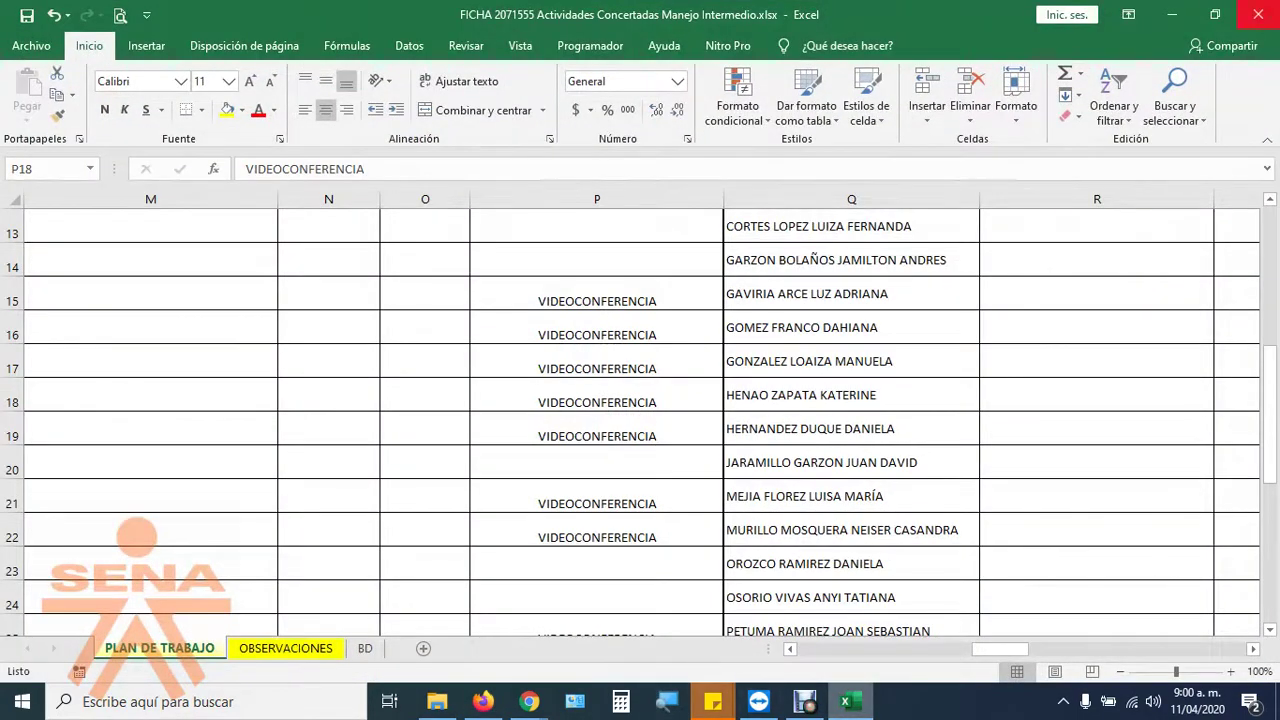
pyautogui.hotkey('alt', 'F4')
pyautogui.press('n')
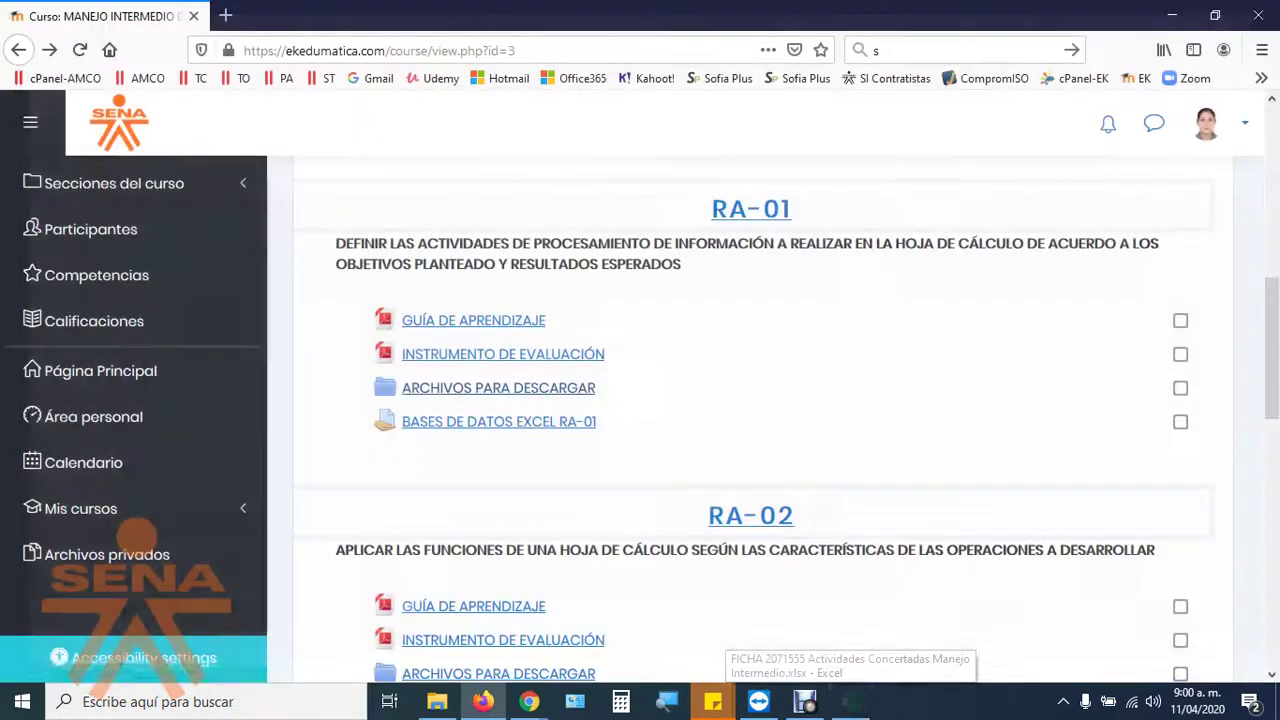
# Launch Excel on a blank workbook and start typing the title in A1.
pyautogui.click(22, 701)
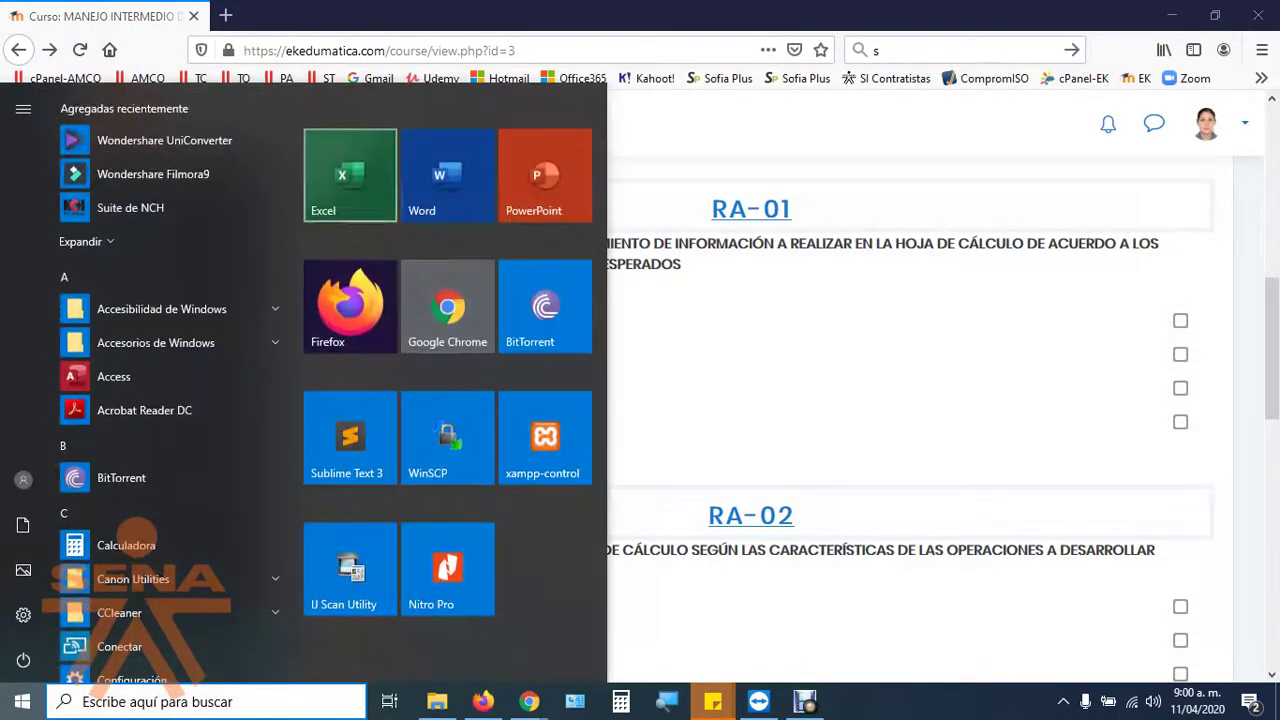
pyautogui.click(350, 185)
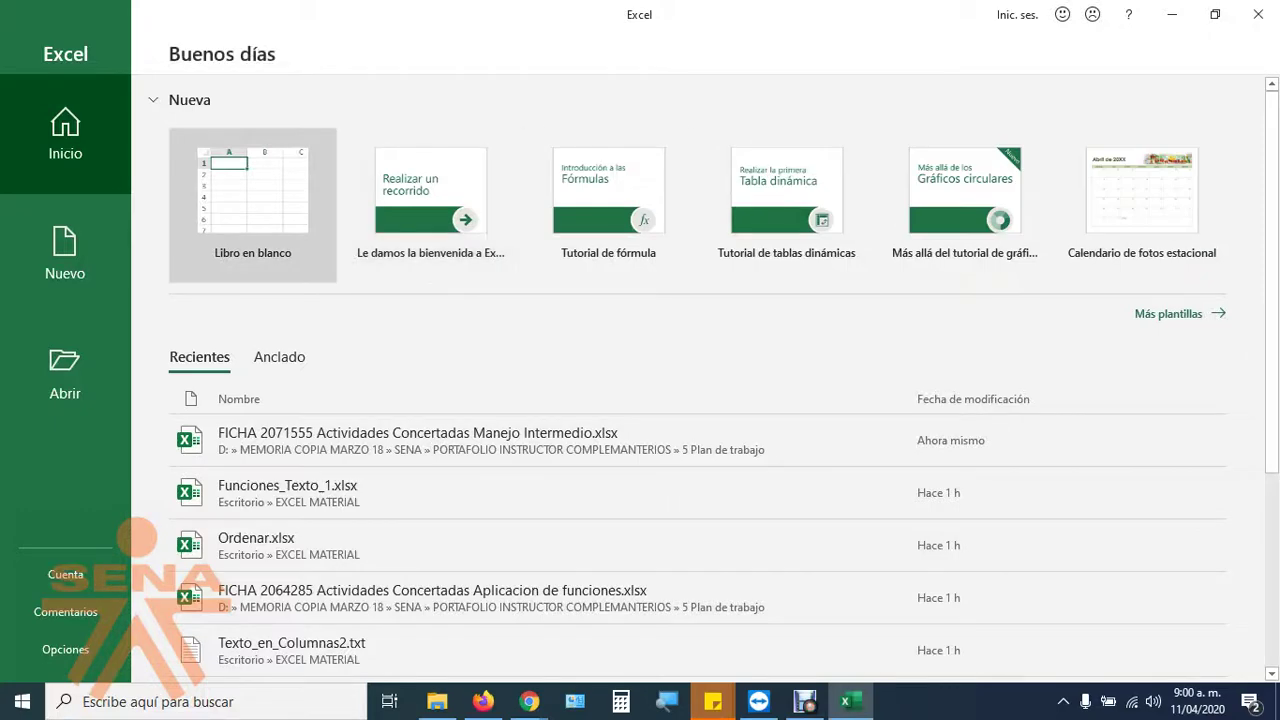
pyautogui.click(252, 200)
pyautogui.write('REF')
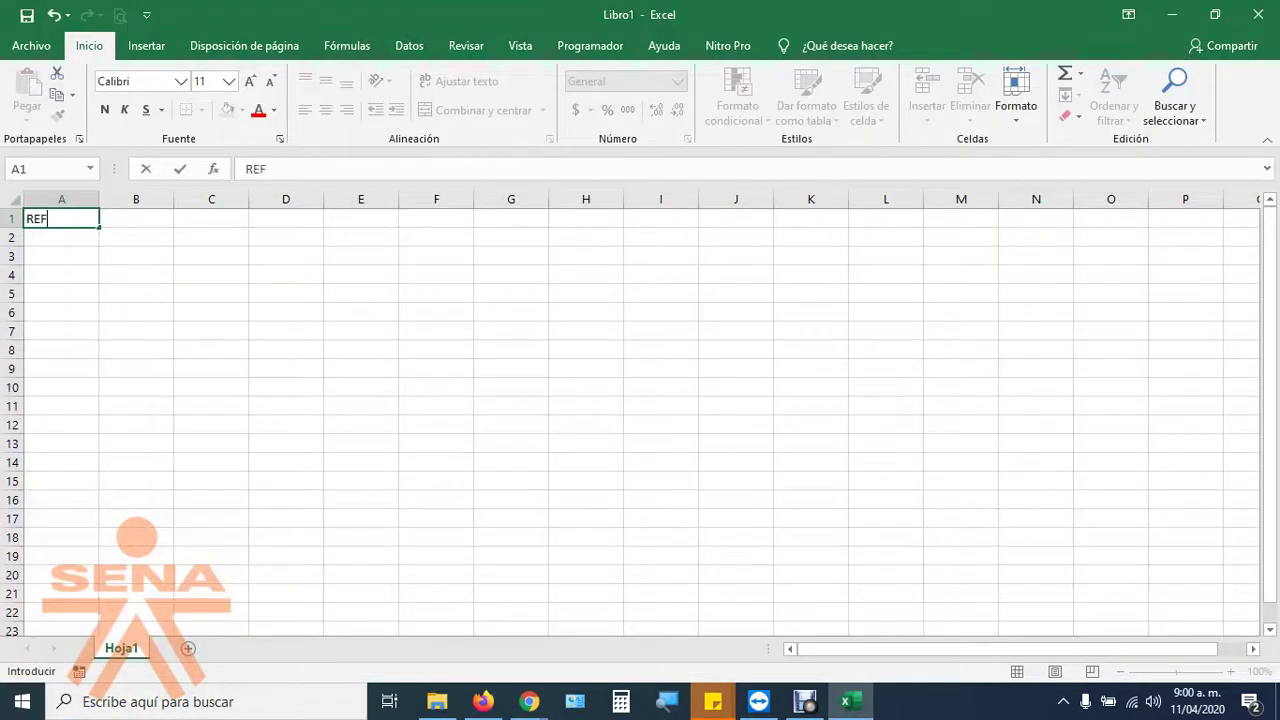
pyautogui.write('ERENCIA RELATIVA Y ABOSULA')
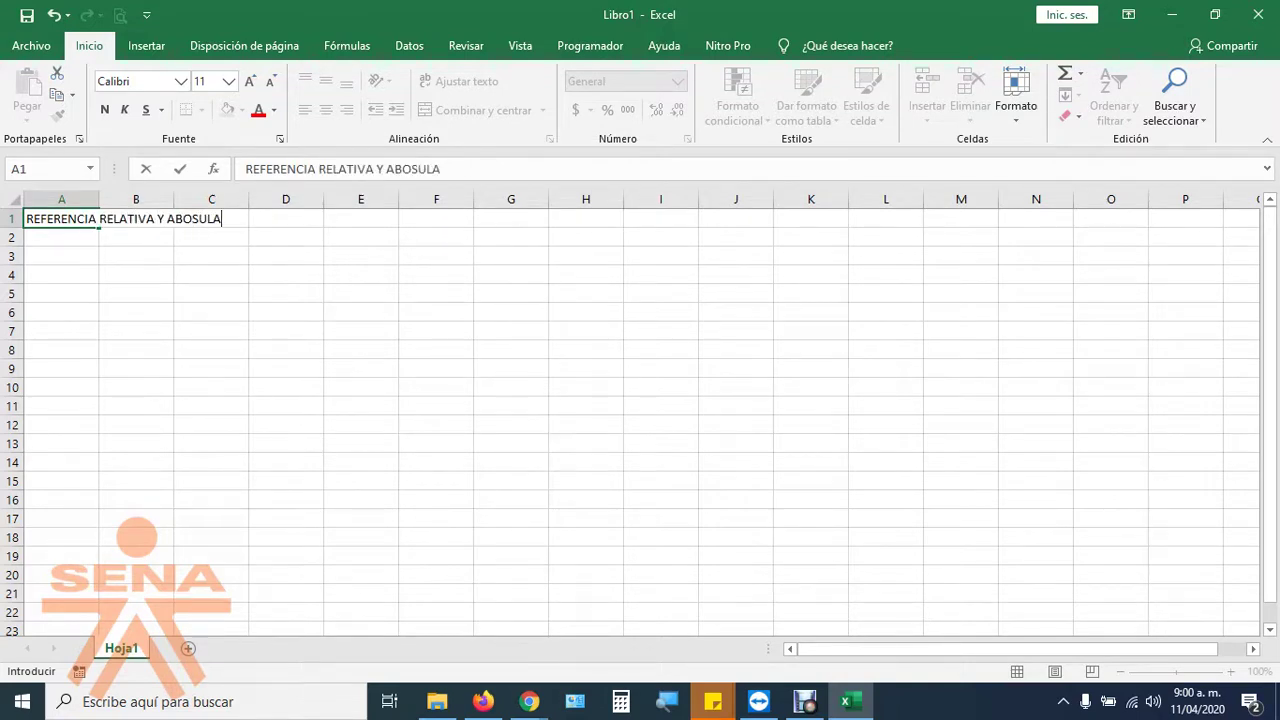
# Correct the A1 title to 'REFERENCIA RELATIVA Y ABSOLUTA - MIXTA'.
pyautogui.press('BackSpace')
pyautogui.press('BackSpace')
pyautogui.press('BackSpace')
pyautogui.press('BackSpace')
pyautogui.write('SOLUA')
pyautogui.press('BackSpace')
pyautogui.write('TA ')
pyautogui.write('- MIXTA')
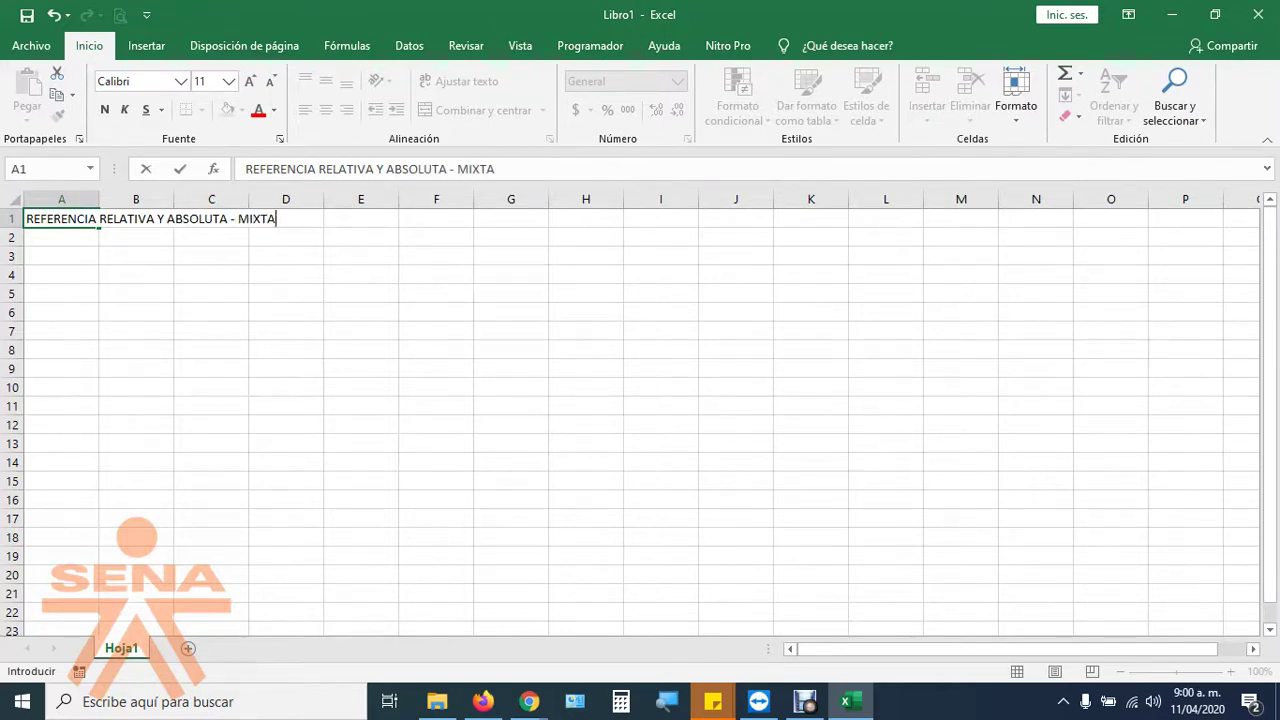
pyautogui.press('Return')
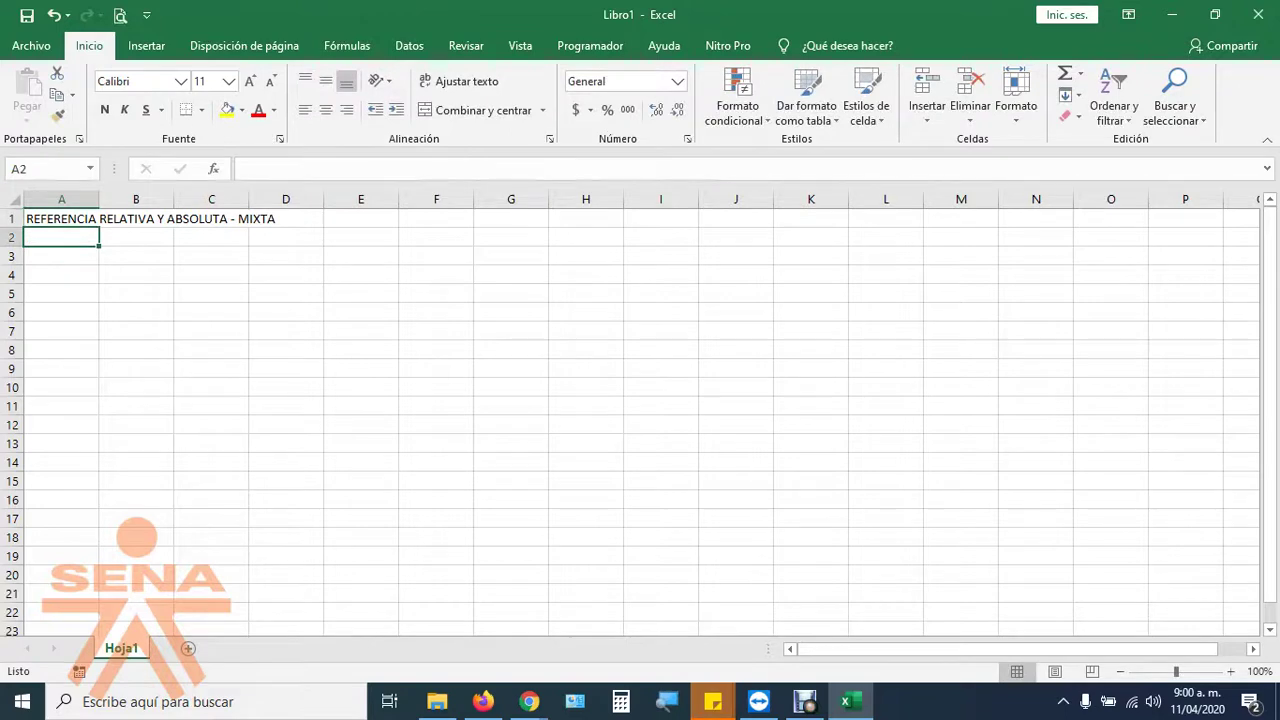
# Merge and centre the title across A1:I1, enlarged to 22 point and bold.
pyautogui.moveTo(60, 218); pyautogui.dragTo(660, 218)
pyautogui.click(483, 110)
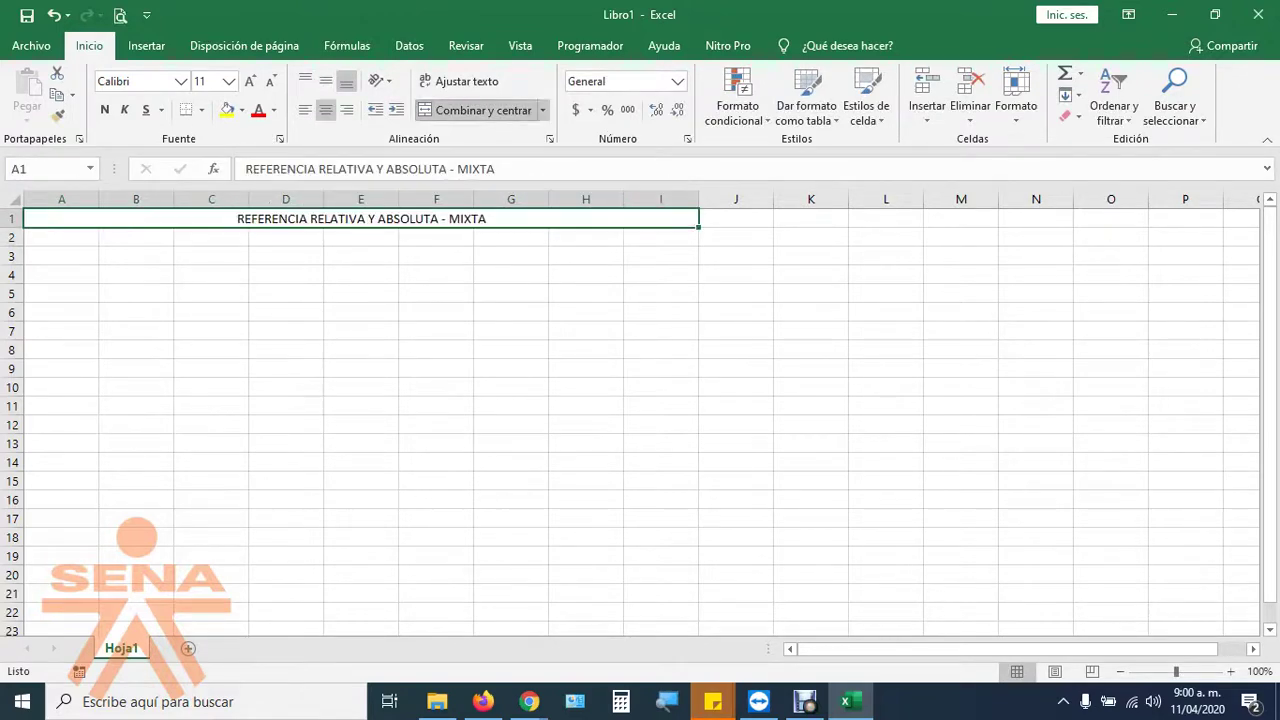
pyautogui.click(250, 81)
pyautogui.click(250, 81)
pyautogui.click(250, 81)
pyautogui.click(250, 81)
pyautogui.click(250, 81)
pyautogui.click(250, 81)
pyautogui.click(104, 110)
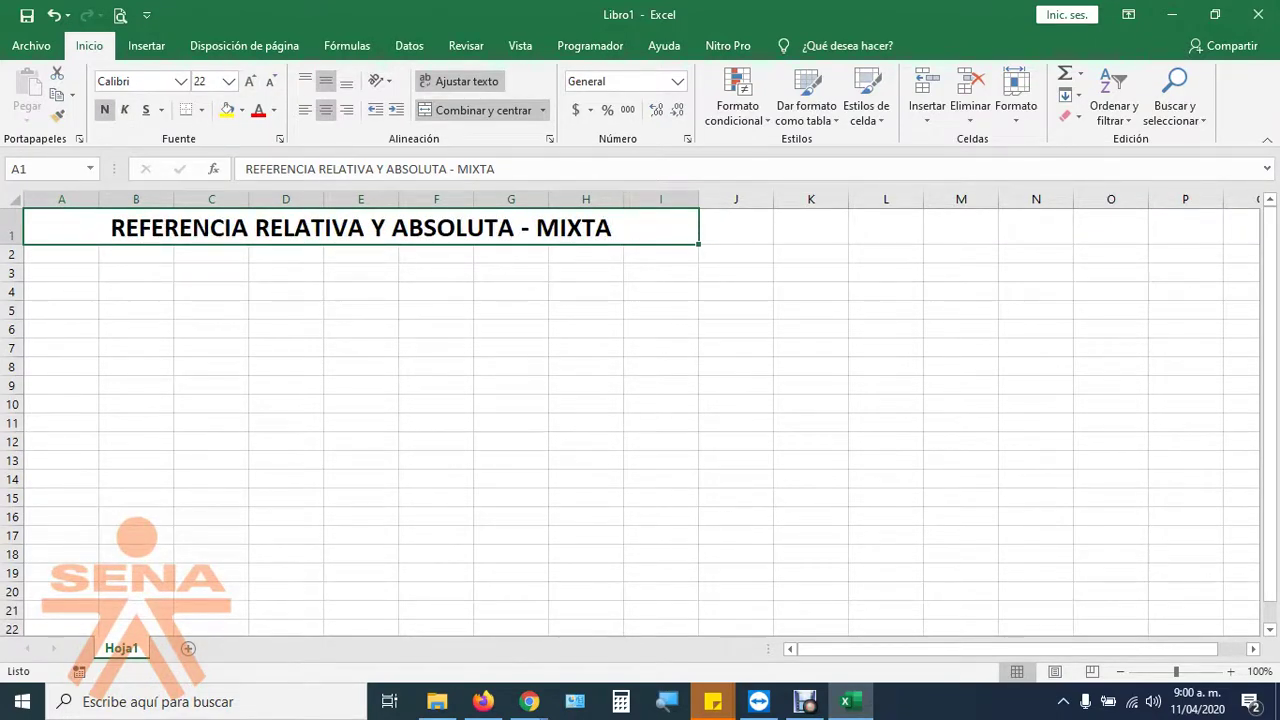
pyautogui.click(211, 291)
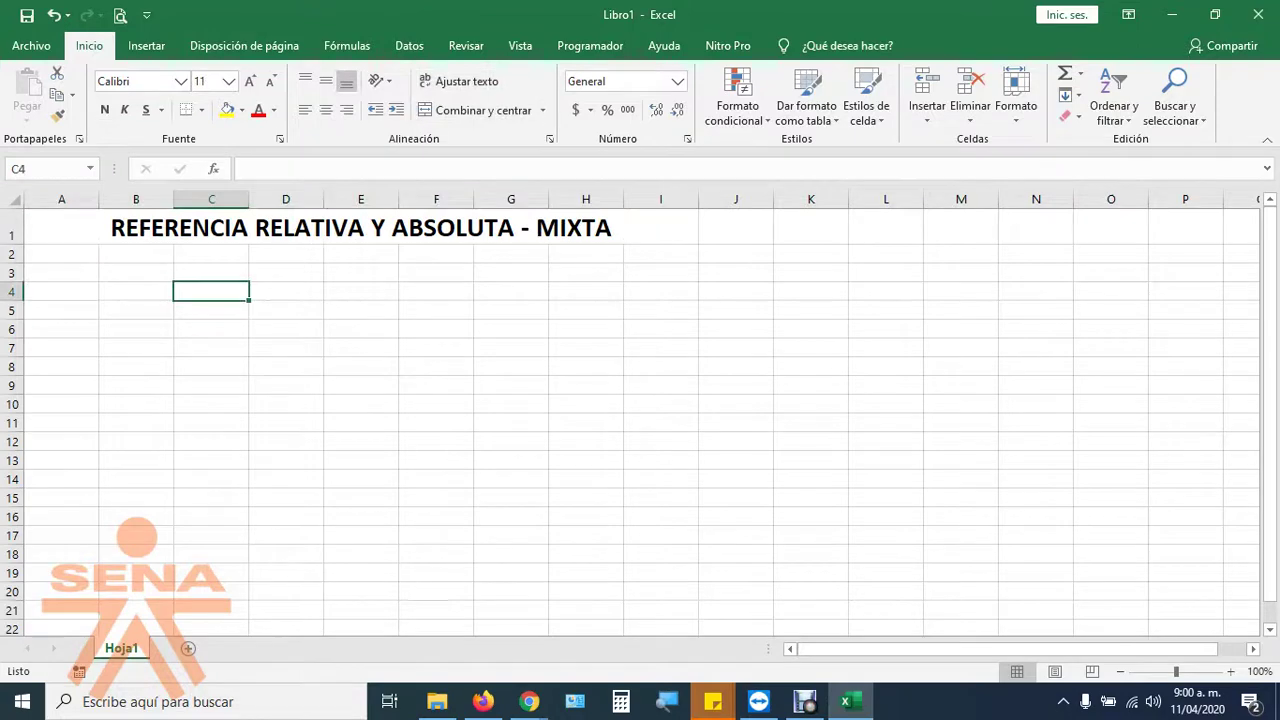
pyautogui.scroll(5, 630, 413)
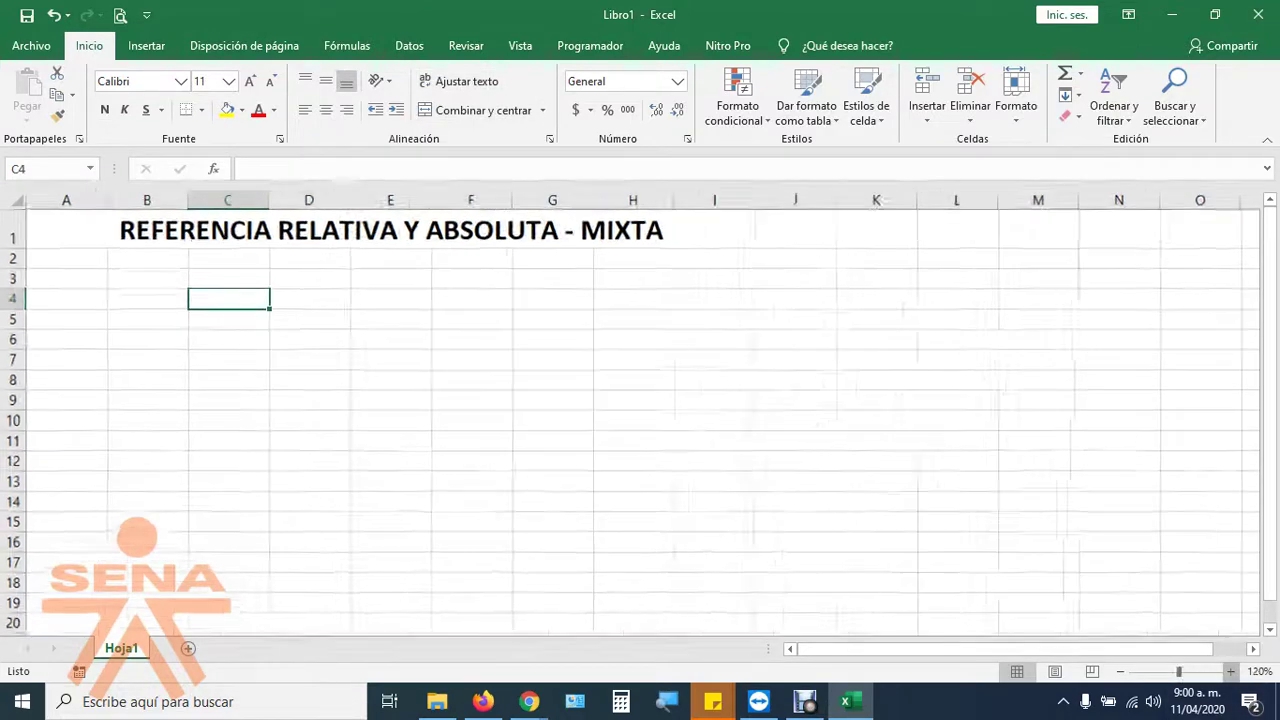
# Enter the headers VALOR 1, VALOR 2, SUMA and RESTA in C4:F4.
pyautogui.write('VALOR')
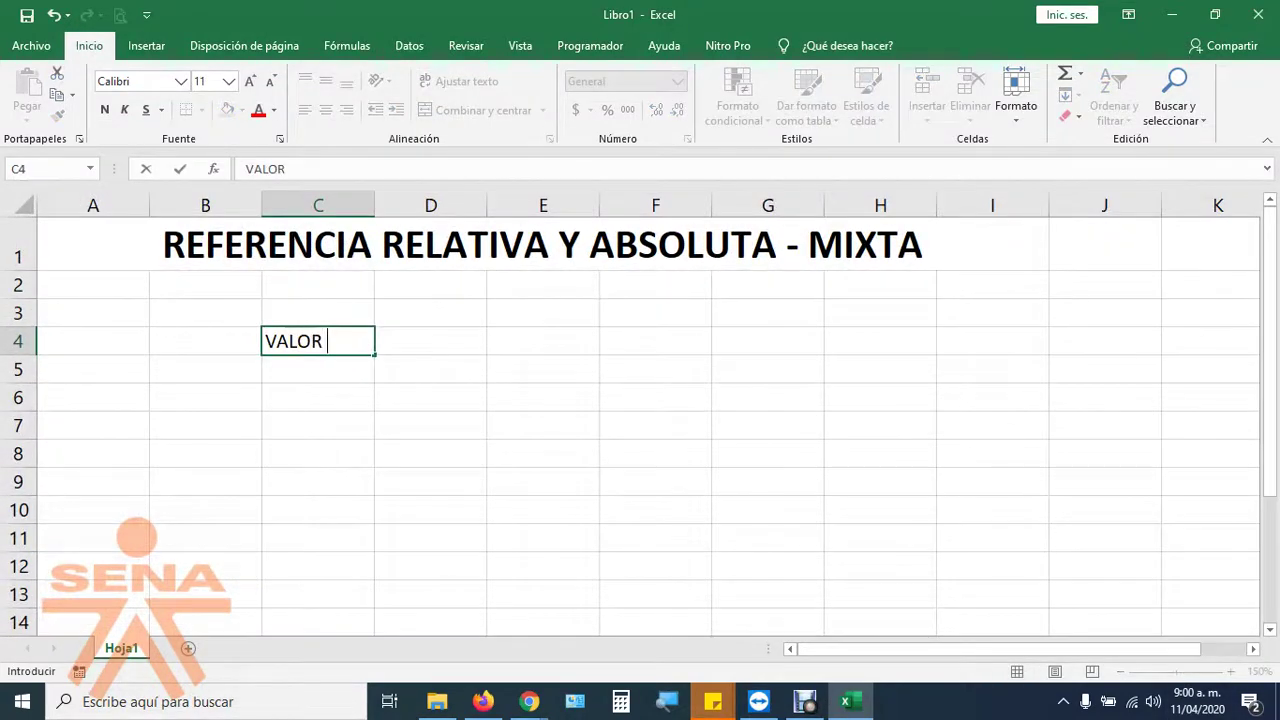
pyautogui.write(' 1')
pyautogui.press('Tab')
pyautogui.write('VALOR 2')
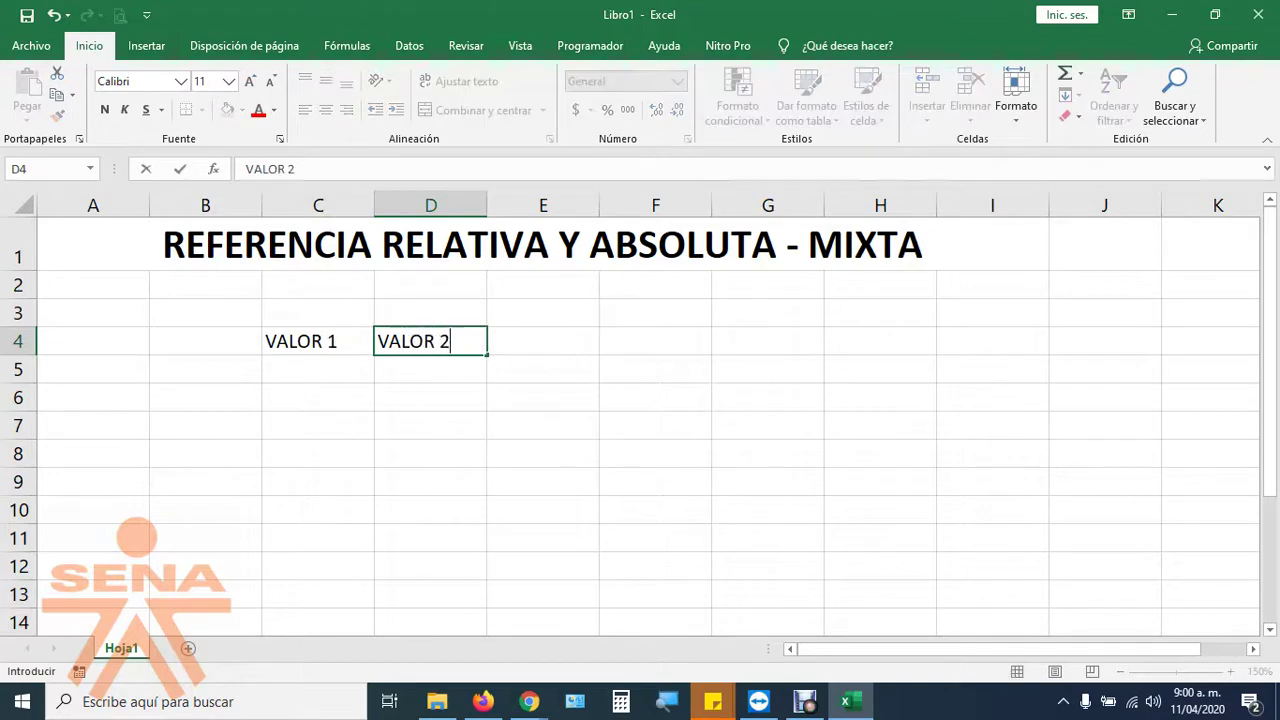
pyautogui.press('Return')
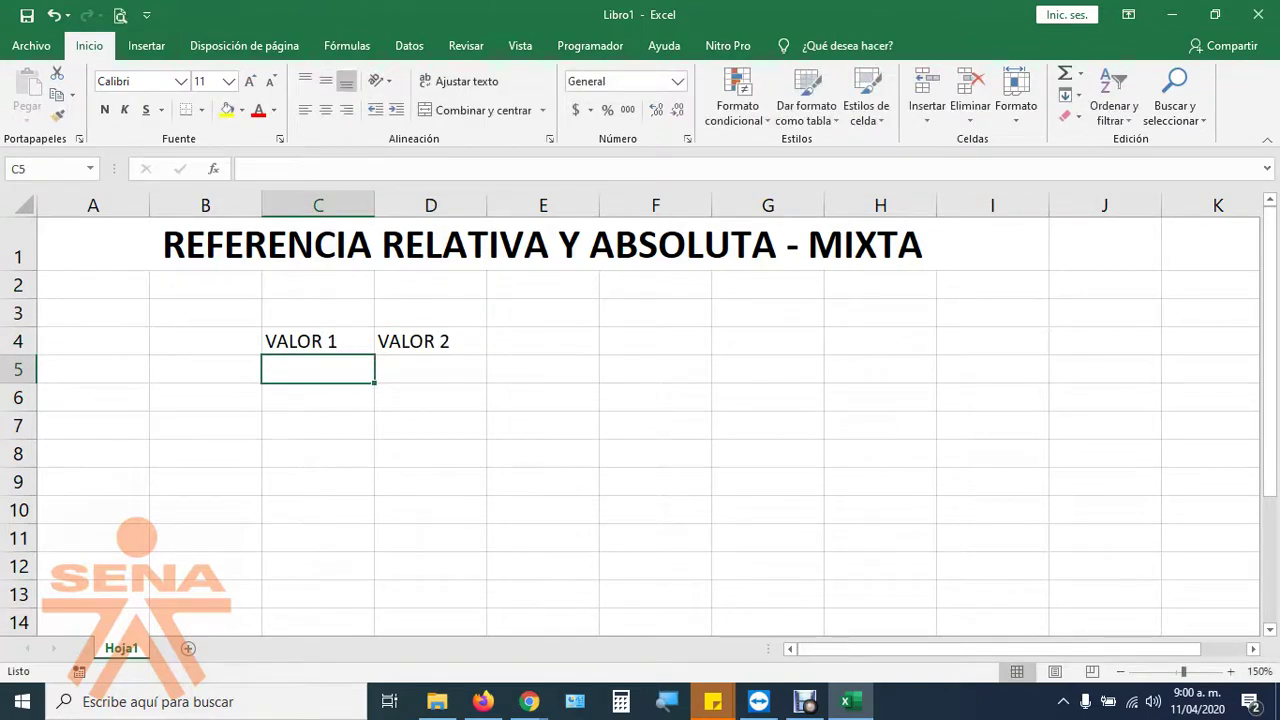
pyautogui.click(543, 341)
pyautogui.write('SUMA')
pyautogui.press('Tab')
pyautogui.write('RESTA')
pyautogui.press('Return')
# Centre the C4:F4 headers and make them bold.
pyautogui.click(318, 341)
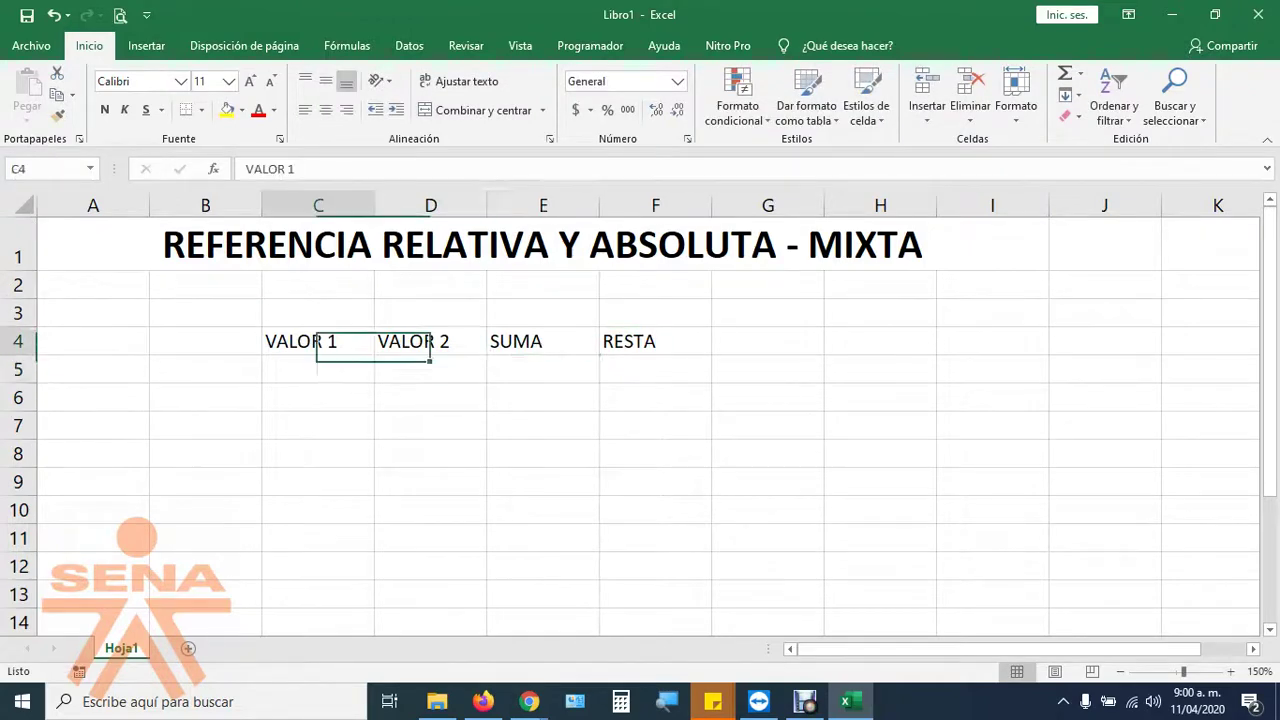
pyautogui.moveTo(318, 341); pyautogui.dragTo(655, 341)
pyautogui.click(325, 110)
pyautogui.click(104, 110)
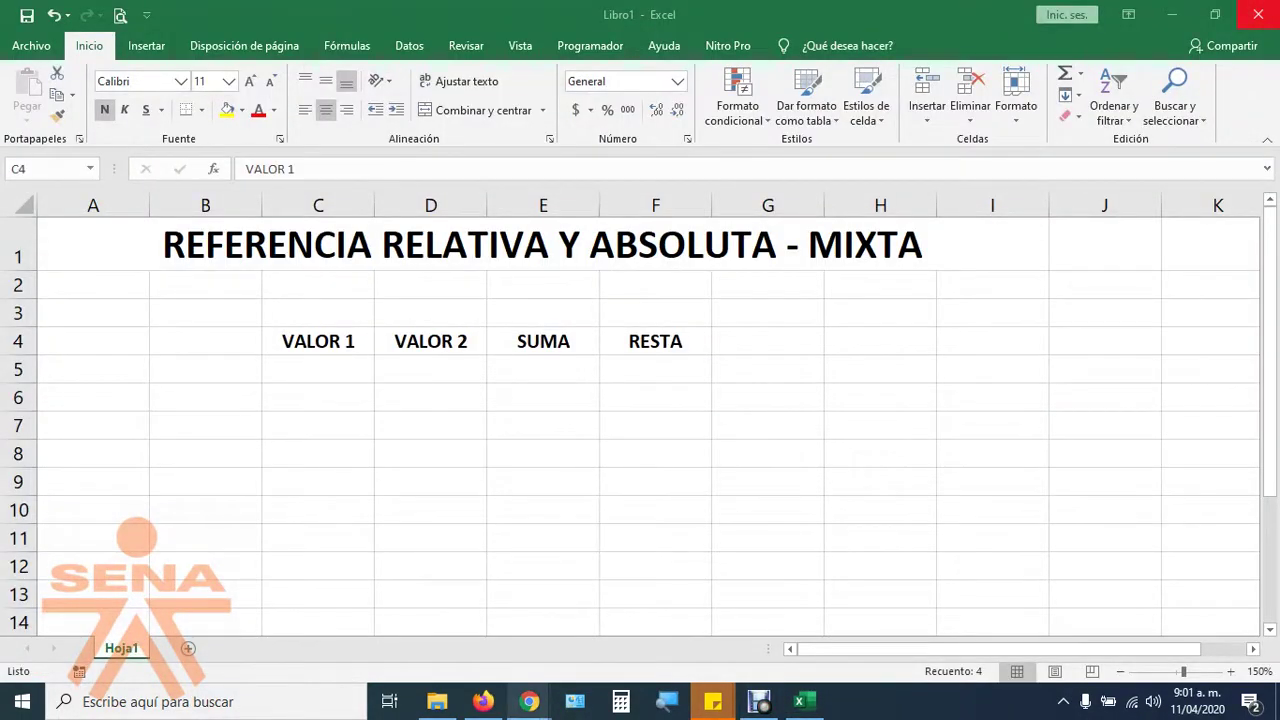
# Check the video call window, then return to the workbook.
pyautogui.moveTo(529, 701)
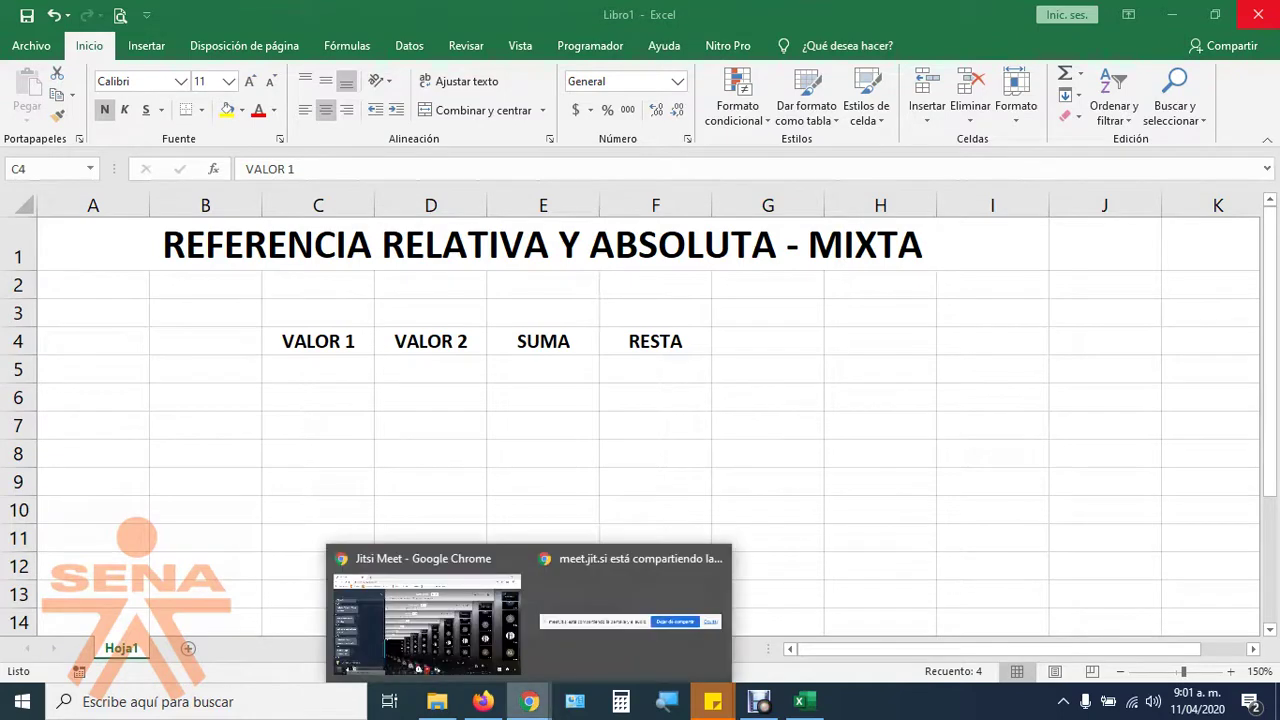
pyautogui.click(799, 701)
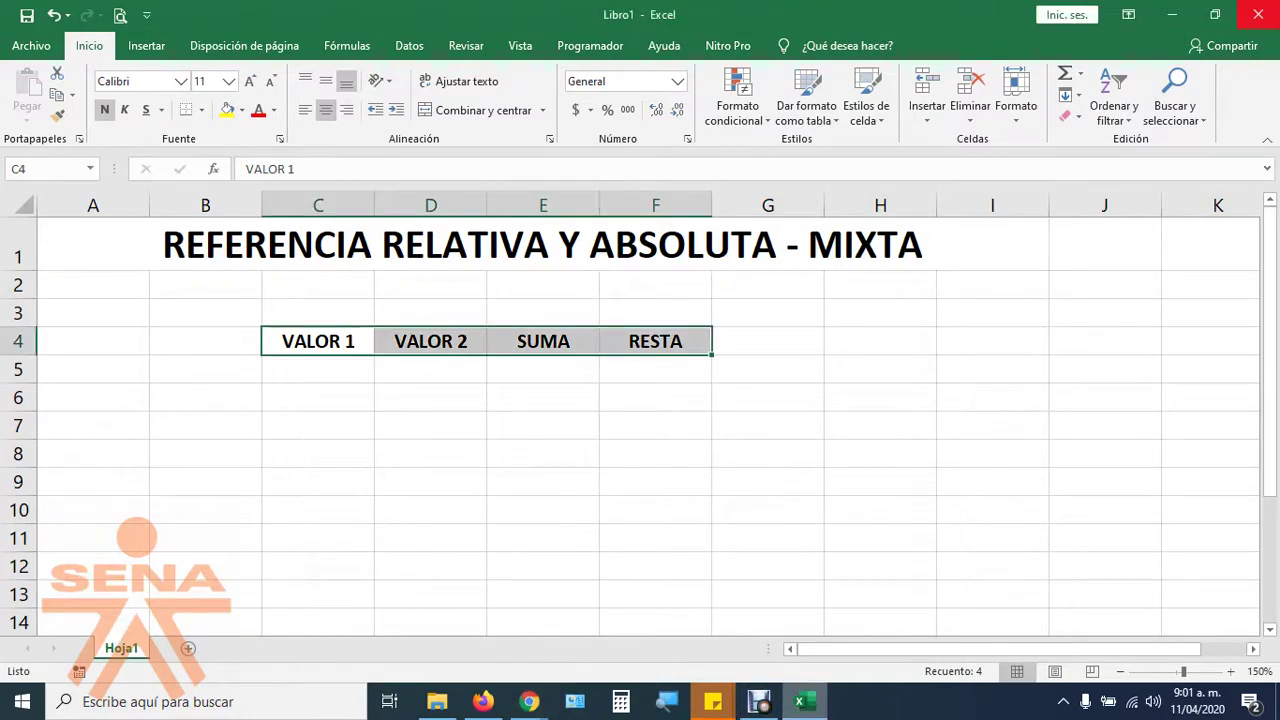
pyautogui.moveTo(529, 701)
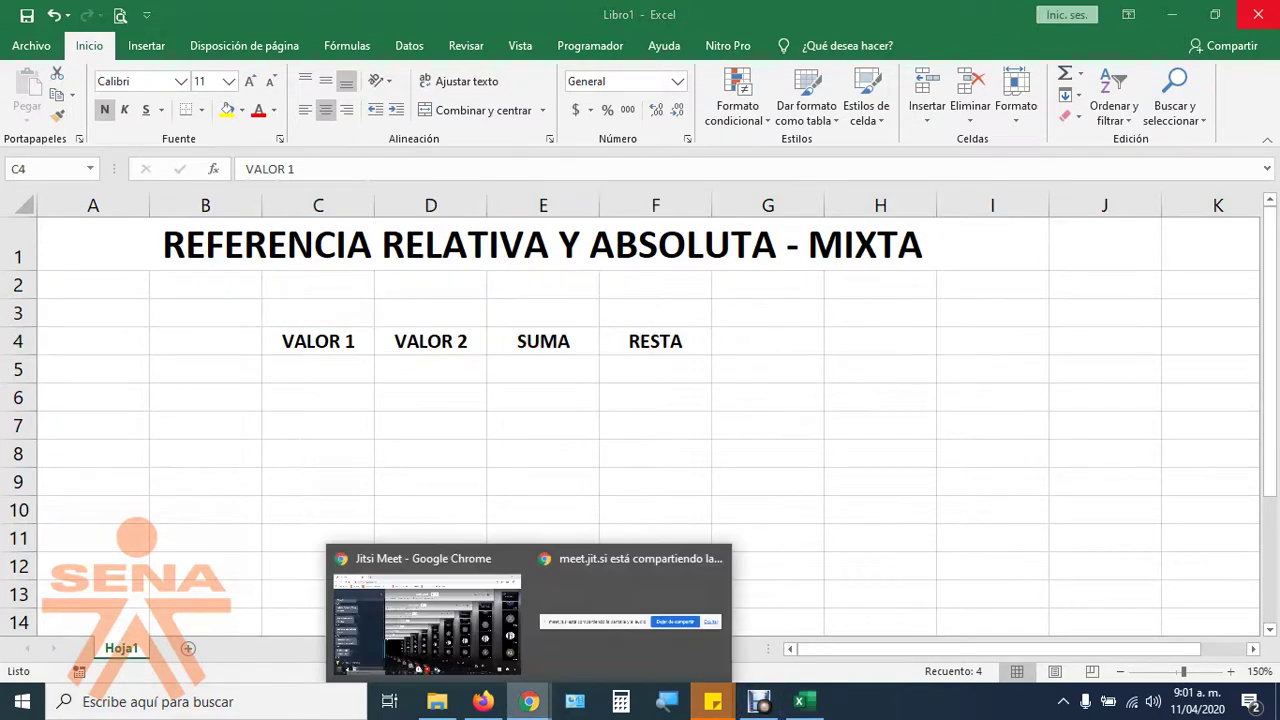
pyautogui.click(437, 620)
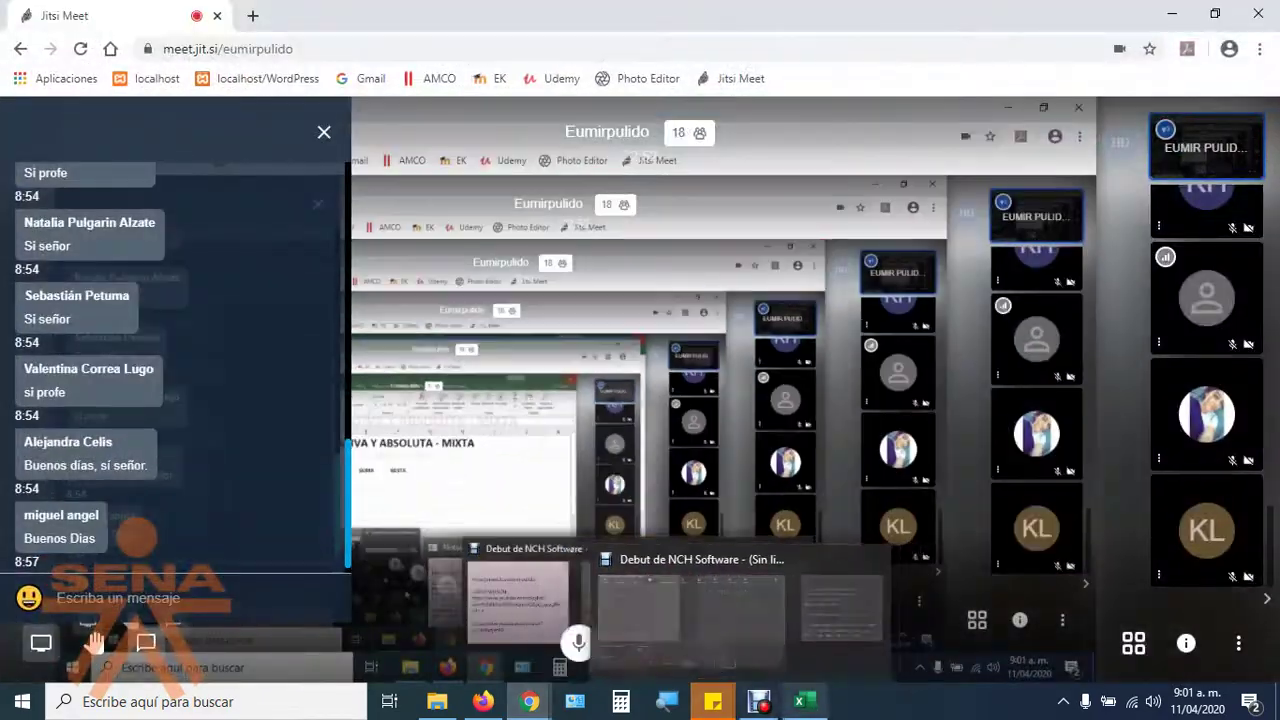
pyautogui.moveTo(799, 701)
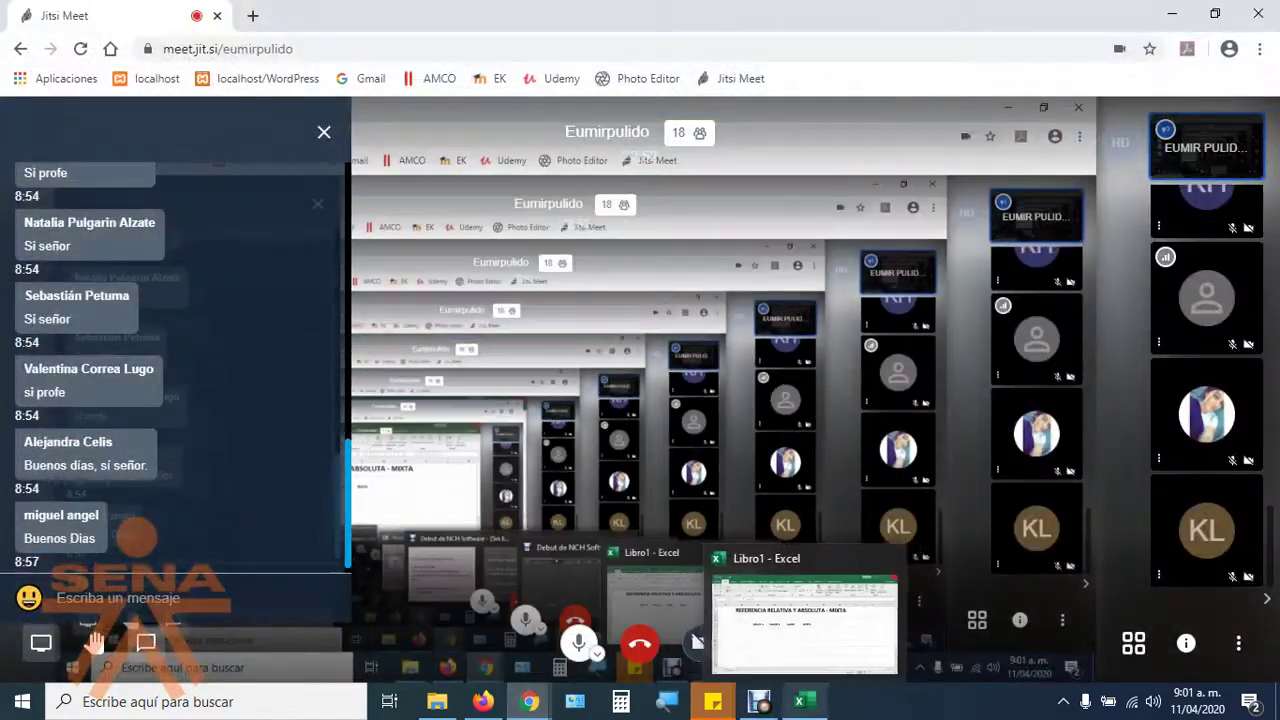
pyautogui.click(800, 620)
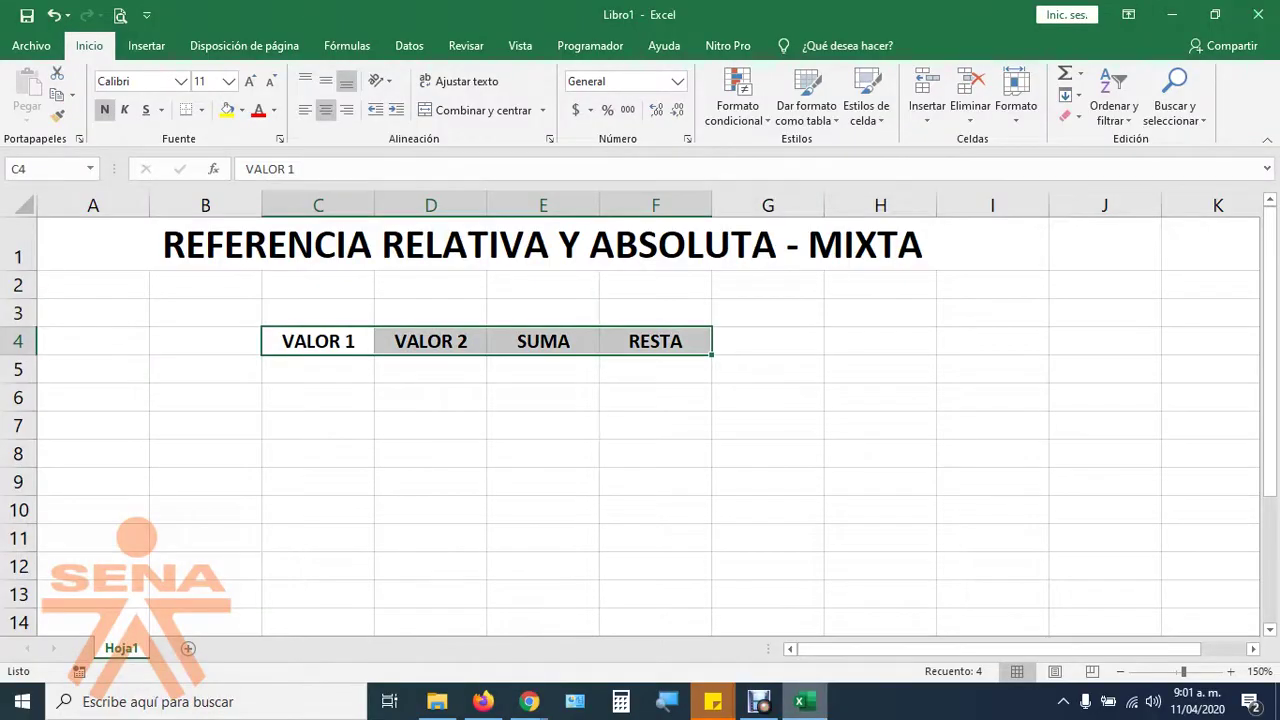
# Enter the VALOR 1 values 15, 20, 50, 100 and 50 in C5:C9.
pyautogui.click(318, 369)
pyautogui.write('15')
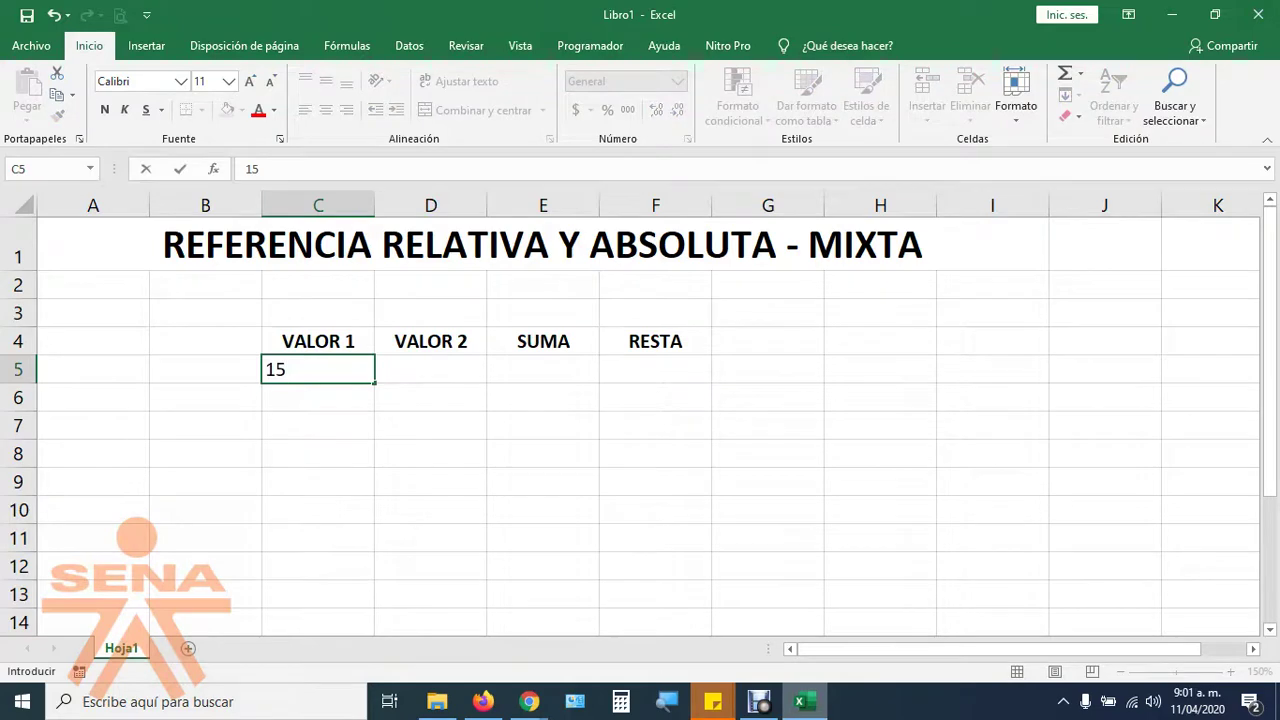
pyautogui.press('Return')
pyautogui.write('20')
pyautogui.press('Return')
pyautogui.write('50')
pyautogui.press('Return')
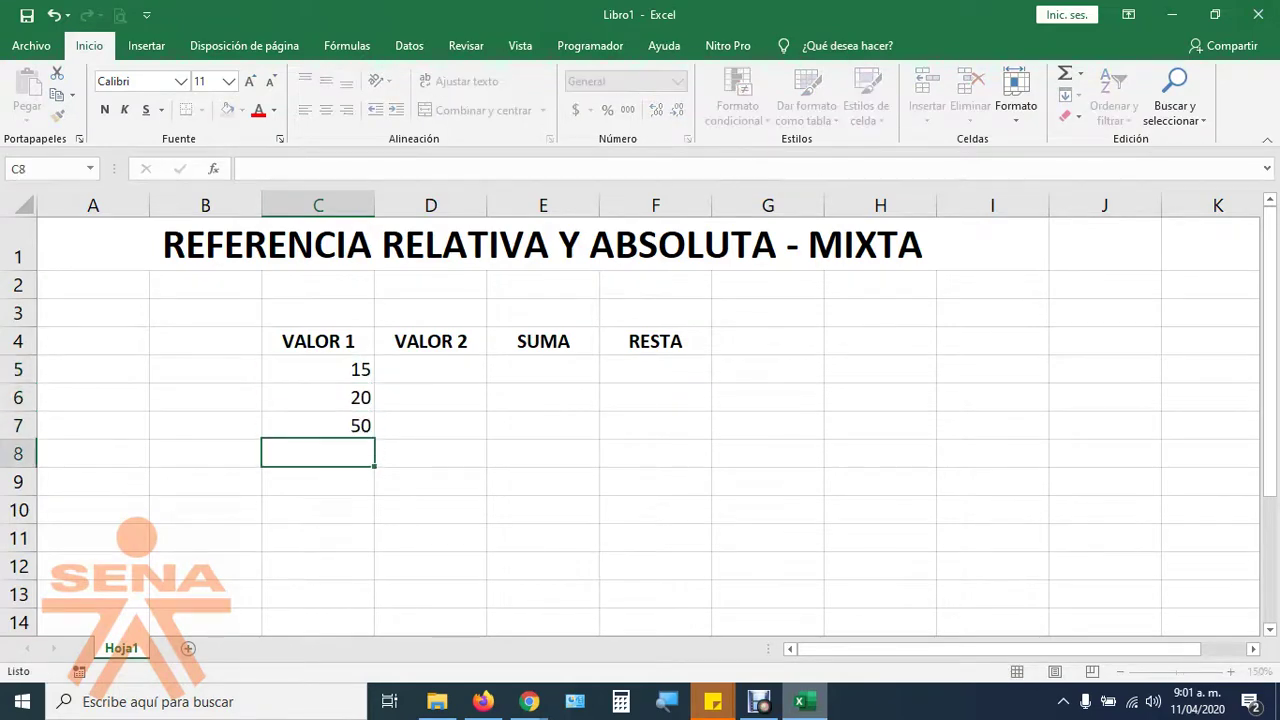
pyautogui.write('100')
pyautogui.press('Return')
pyautogui.write('50')
pyautogui.press('Return')
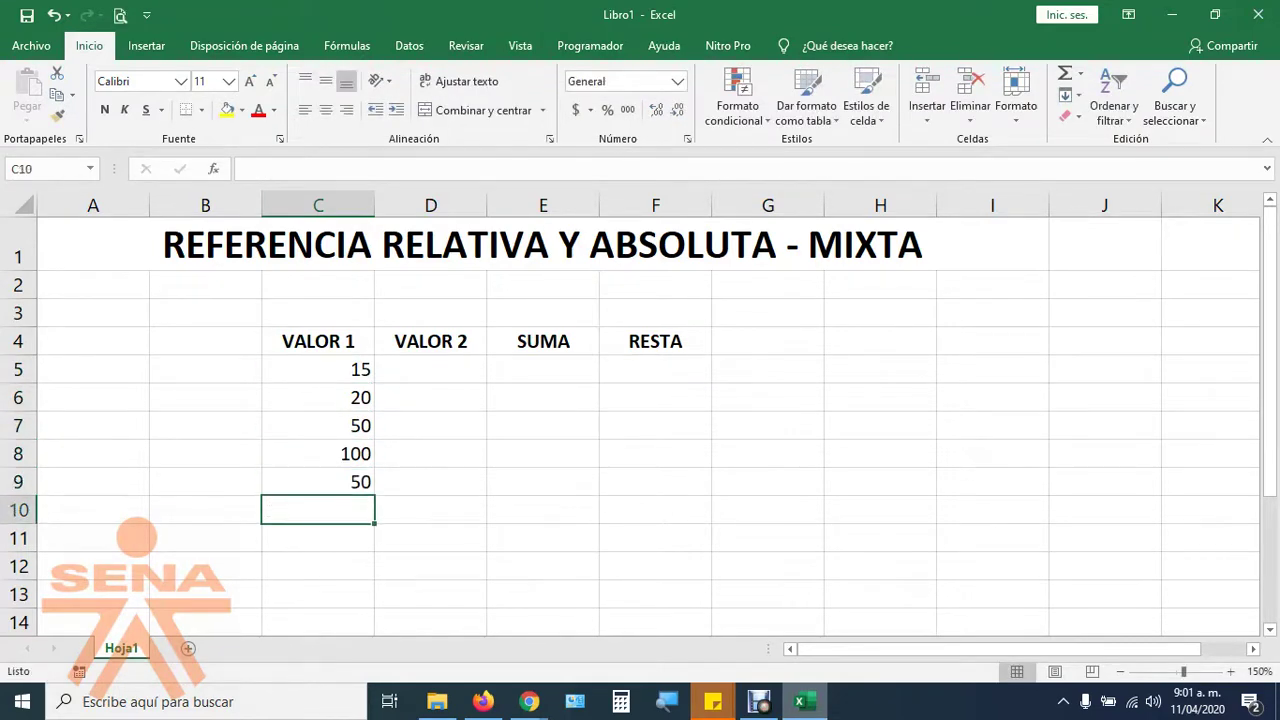
# Enter the VALOR 2 values 25, 10, 25, 100 and 65 in D5:D9.
pyautogui.click(430, 369)
pyautogui.write('2')
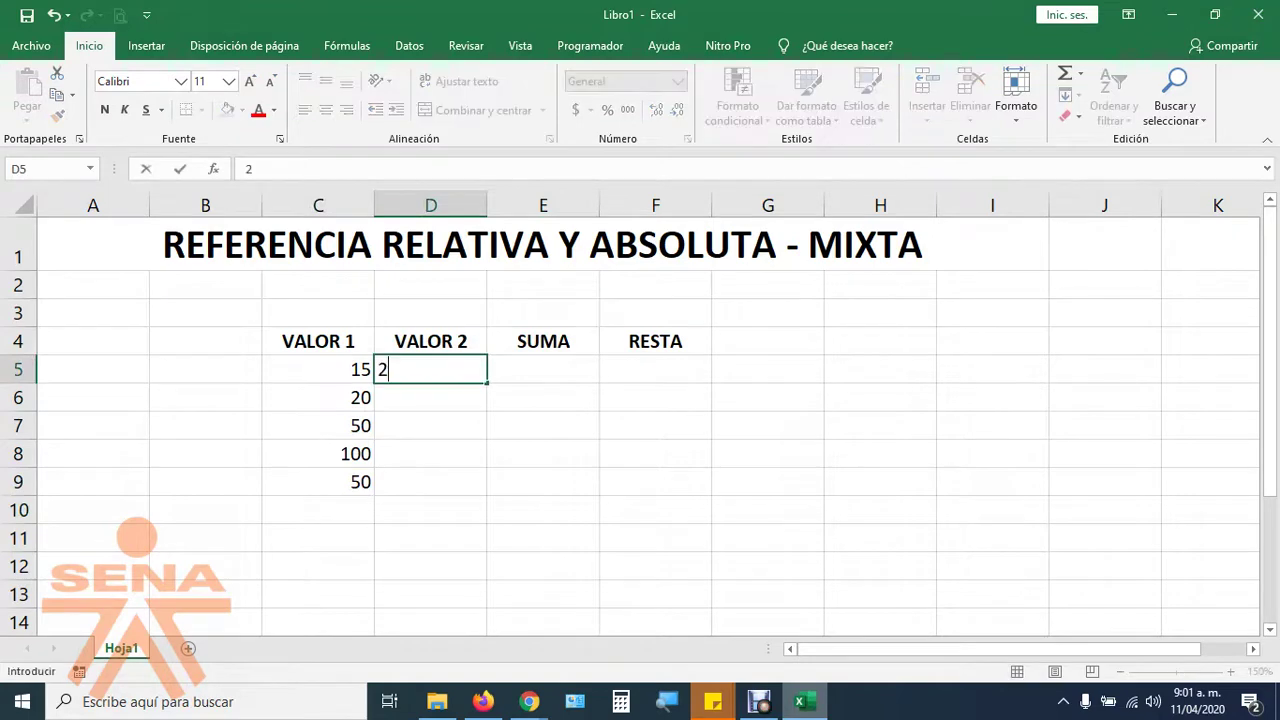
pyautogui.write('5')
pyautogui.press('Return')
pyautogui.write('10')
pyautogui.press('Return')
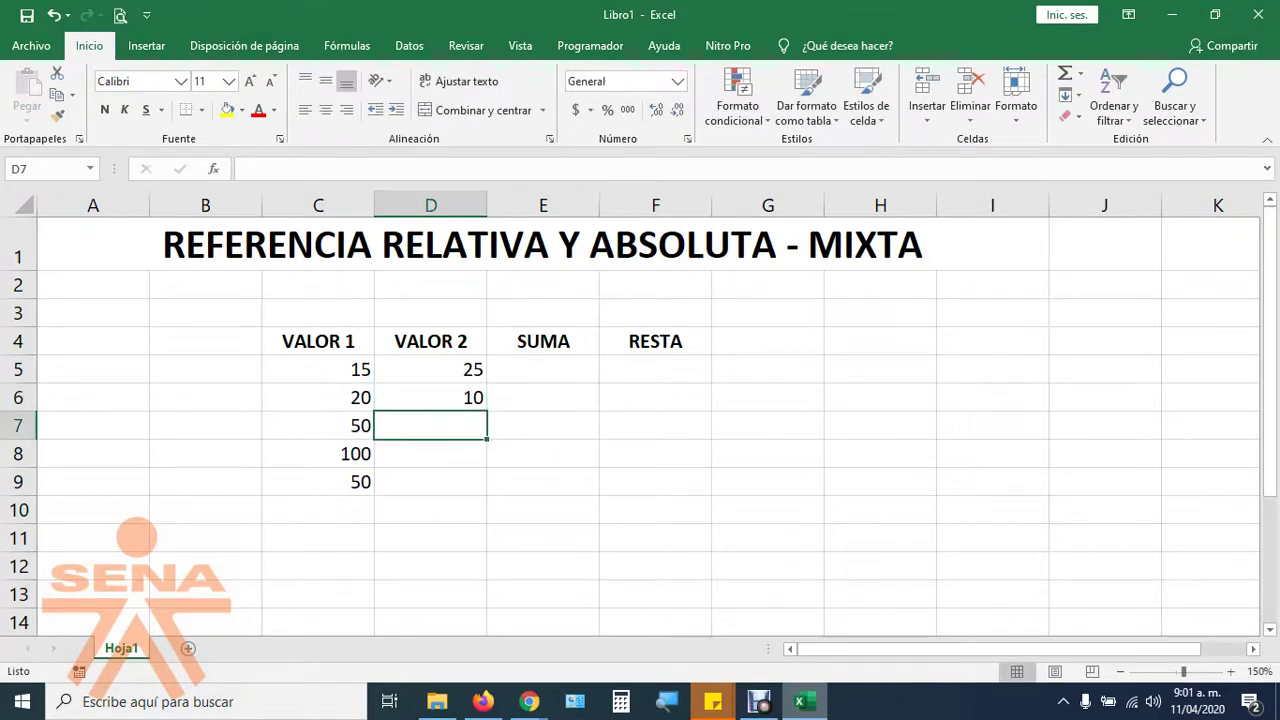
pyautogui.write('25')
pyautogui.press('Return')
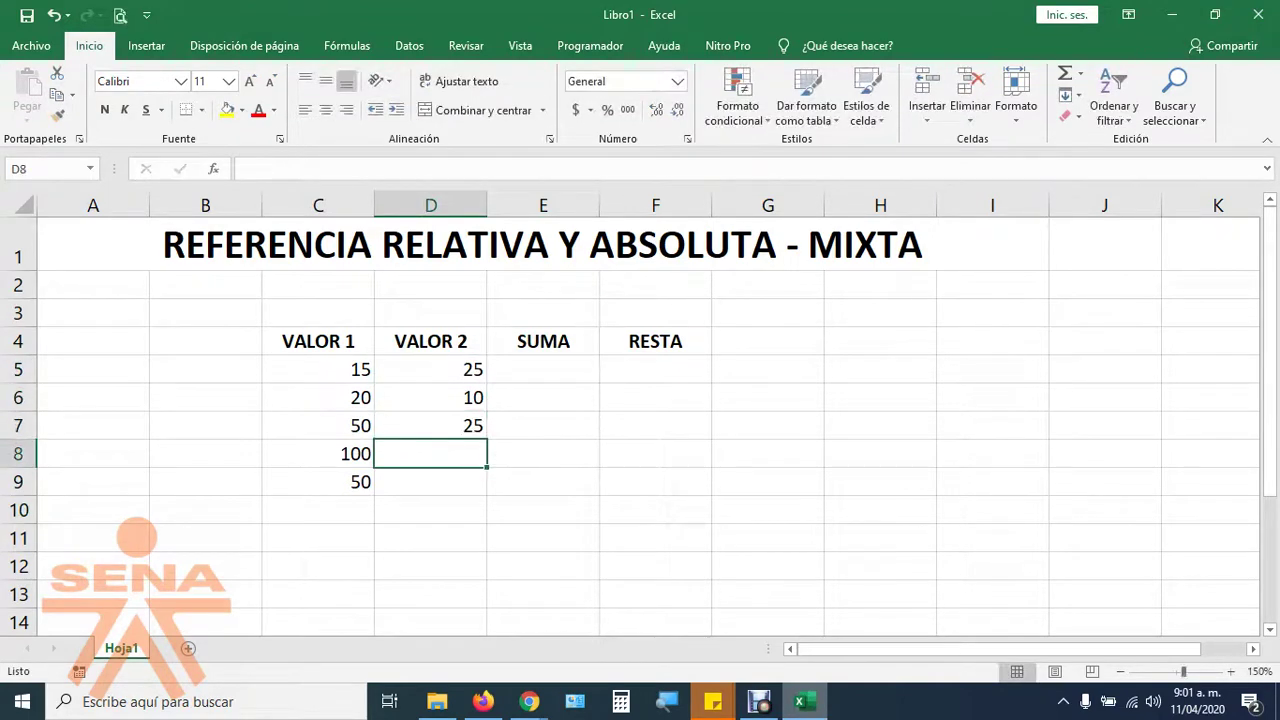
pyautogui.write('100')
pyautogui.press('Return')
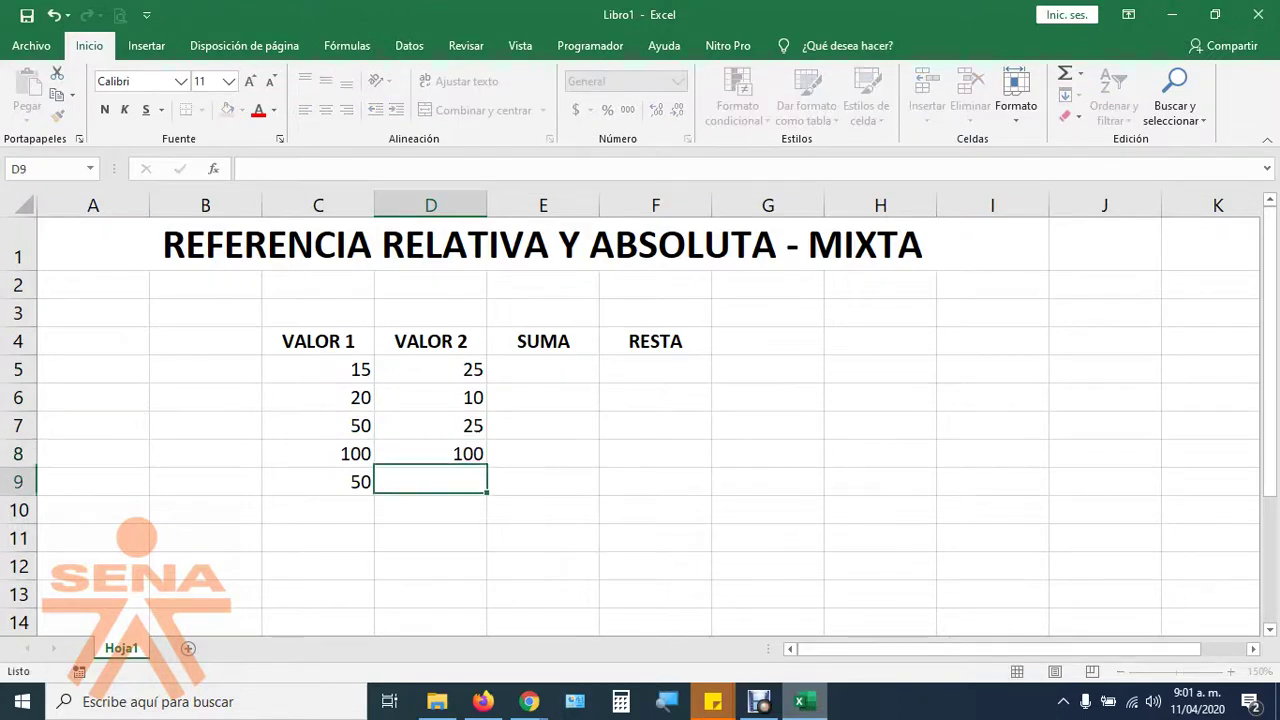
pyautogui.write('65')
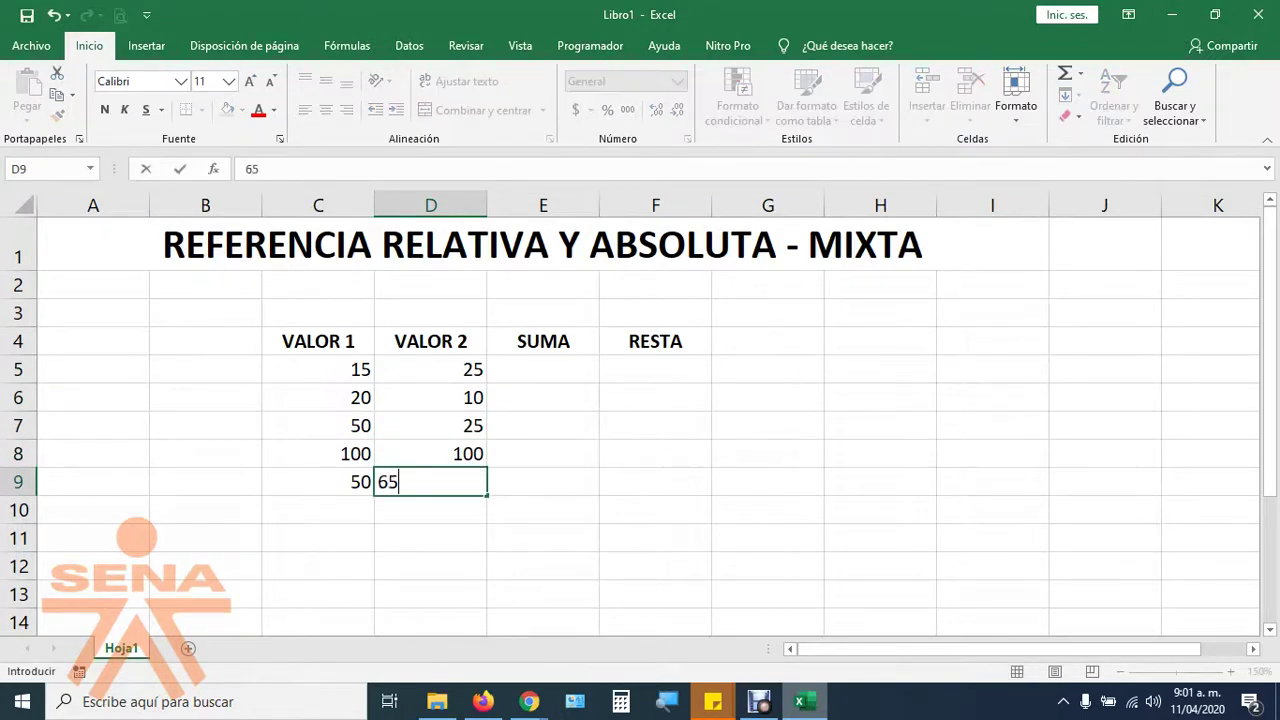
pyautogui.press('Return')
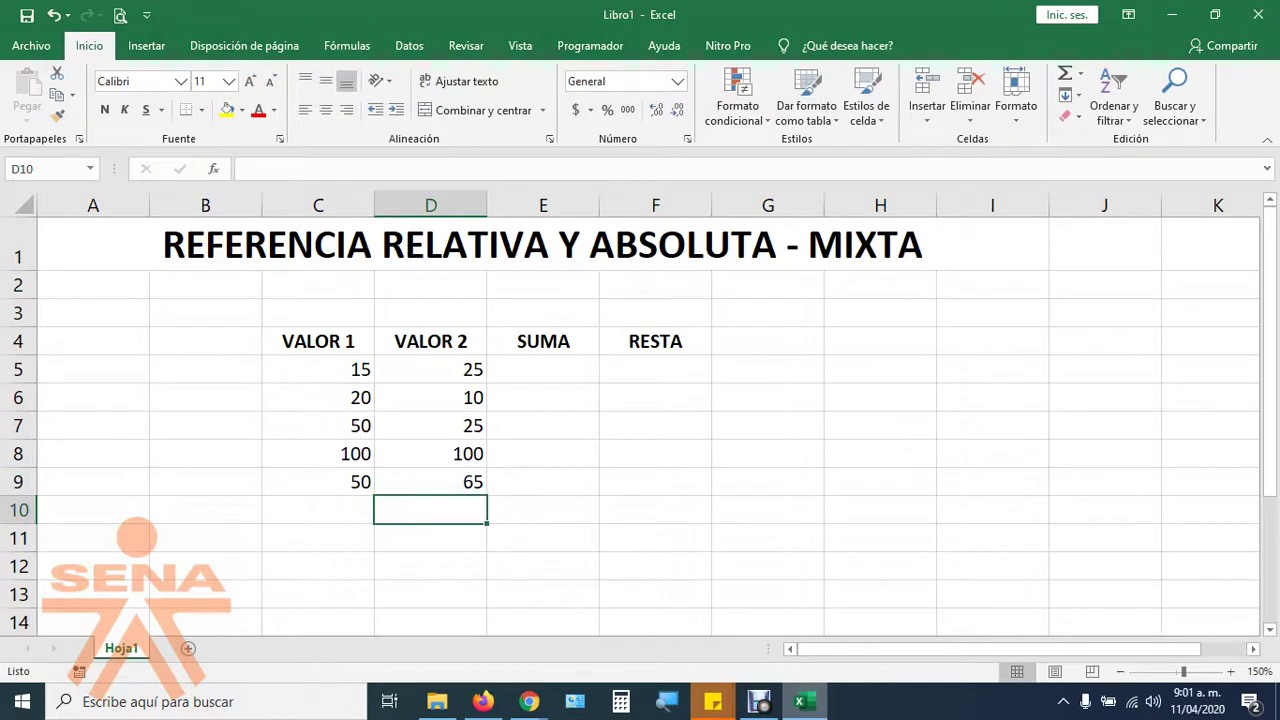
pyautogui.click(543, 369)
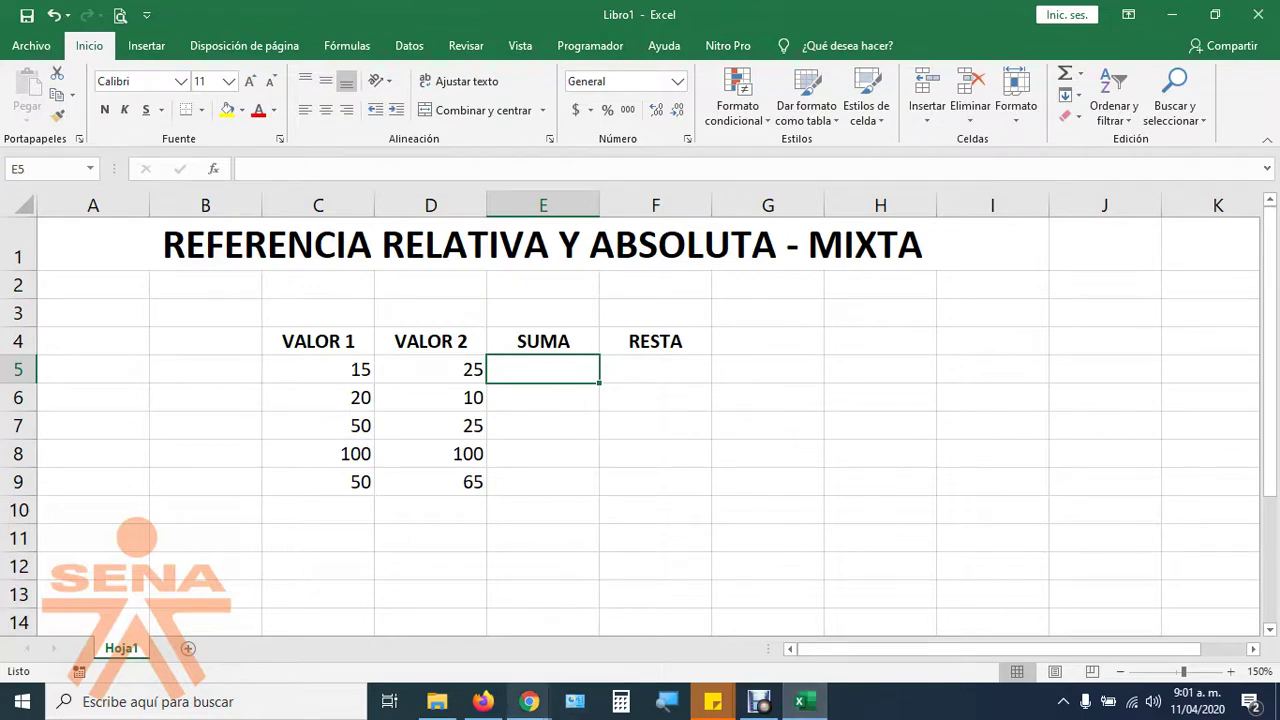
# Check the Jitsi Meet call, then return to the Excel sheet.
pyautogui.click(529, 701)
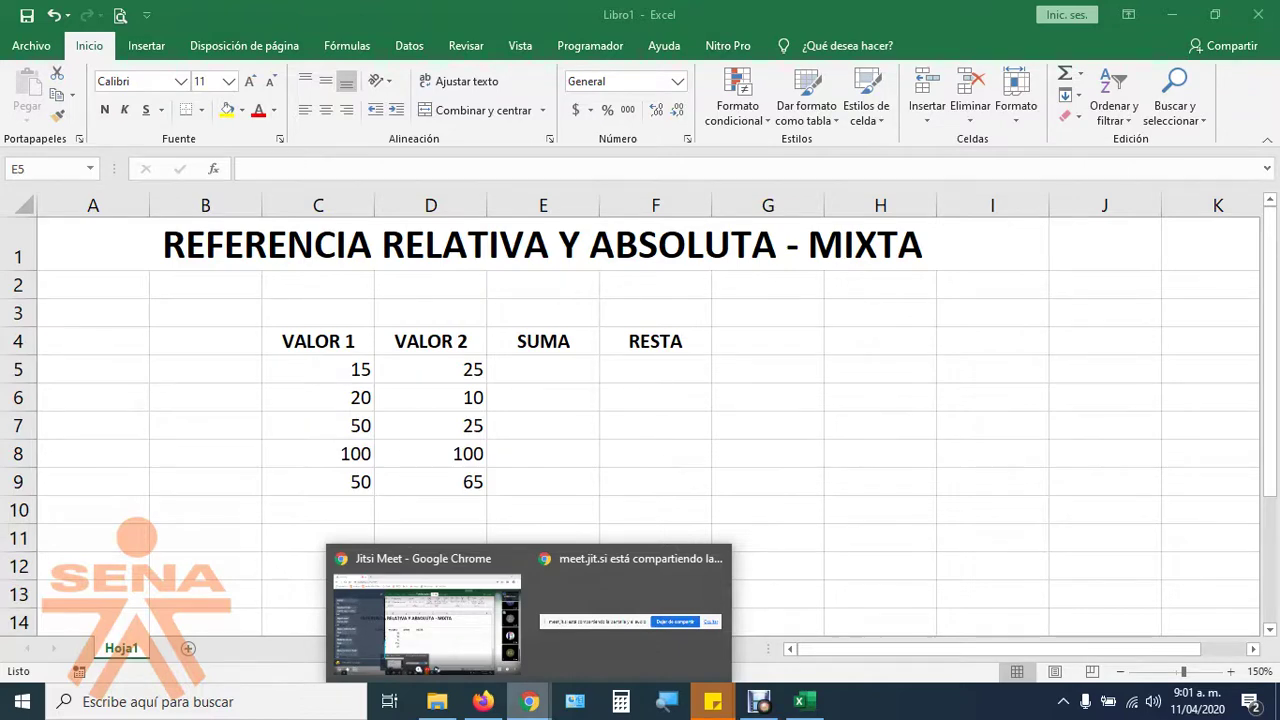
pyautogui.click(440, 620)
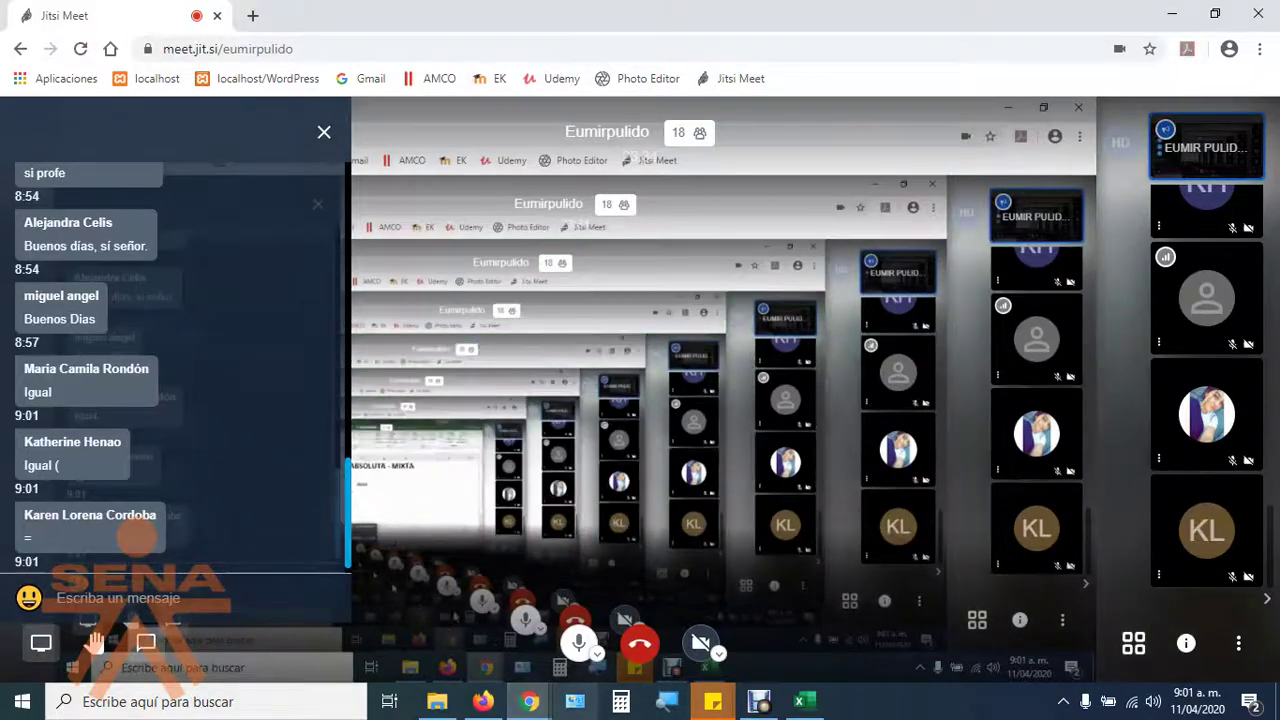
pyautogui.click(799, 701)
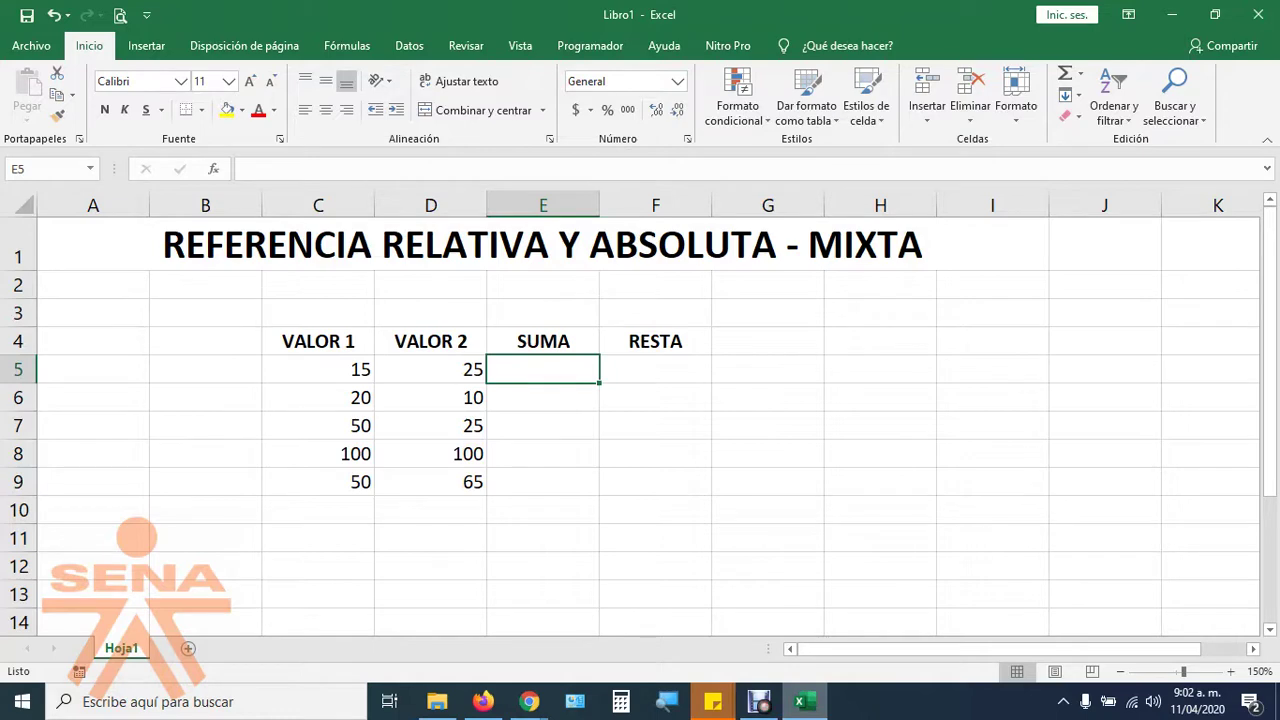
# After clearing a few false starts, enter the formula =C5+D5 in E5.
pyautogui.write('=')
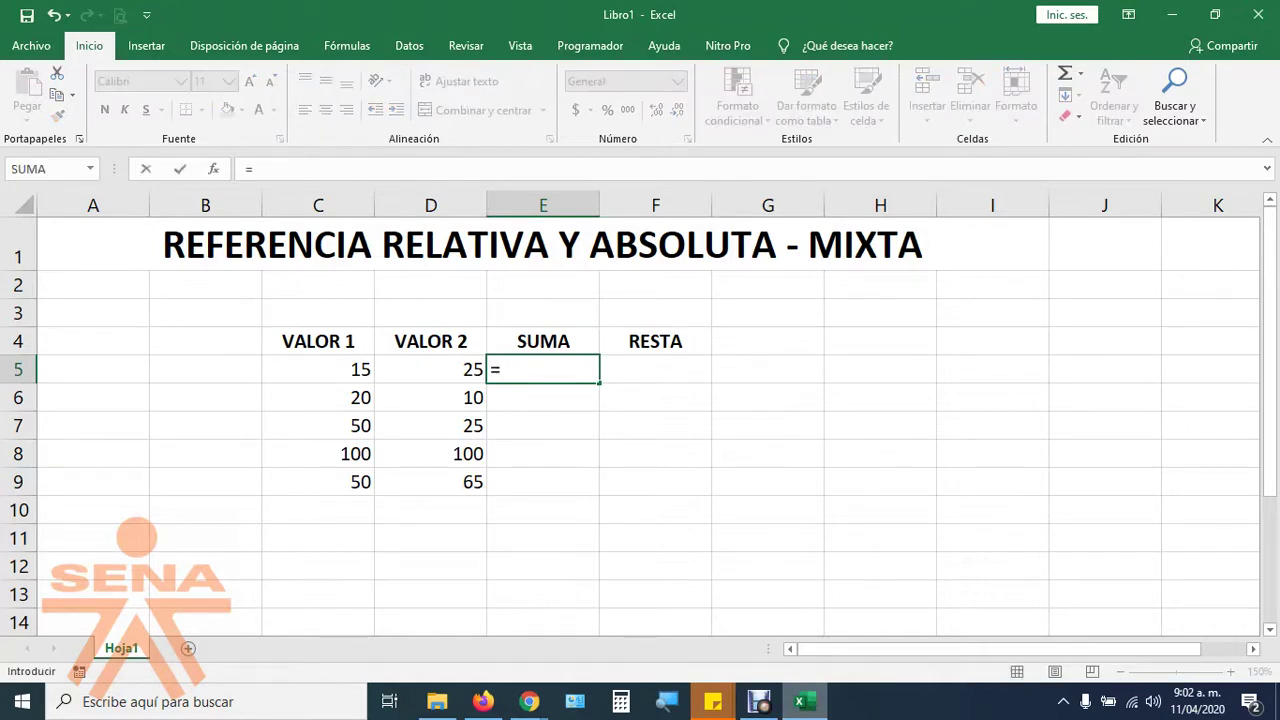
pyautogui.press('Escape')
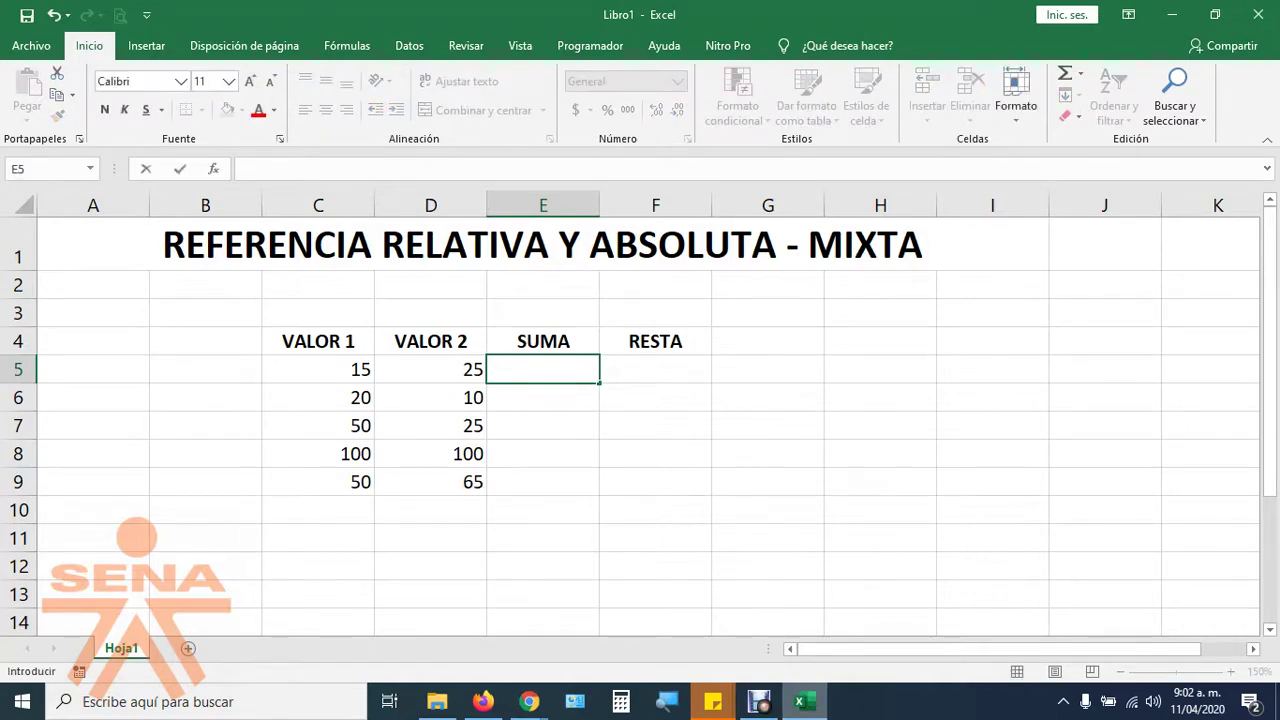
pyautogui.write('+')
pyautogui.press('BackSpace')
pyautogui.write('=')
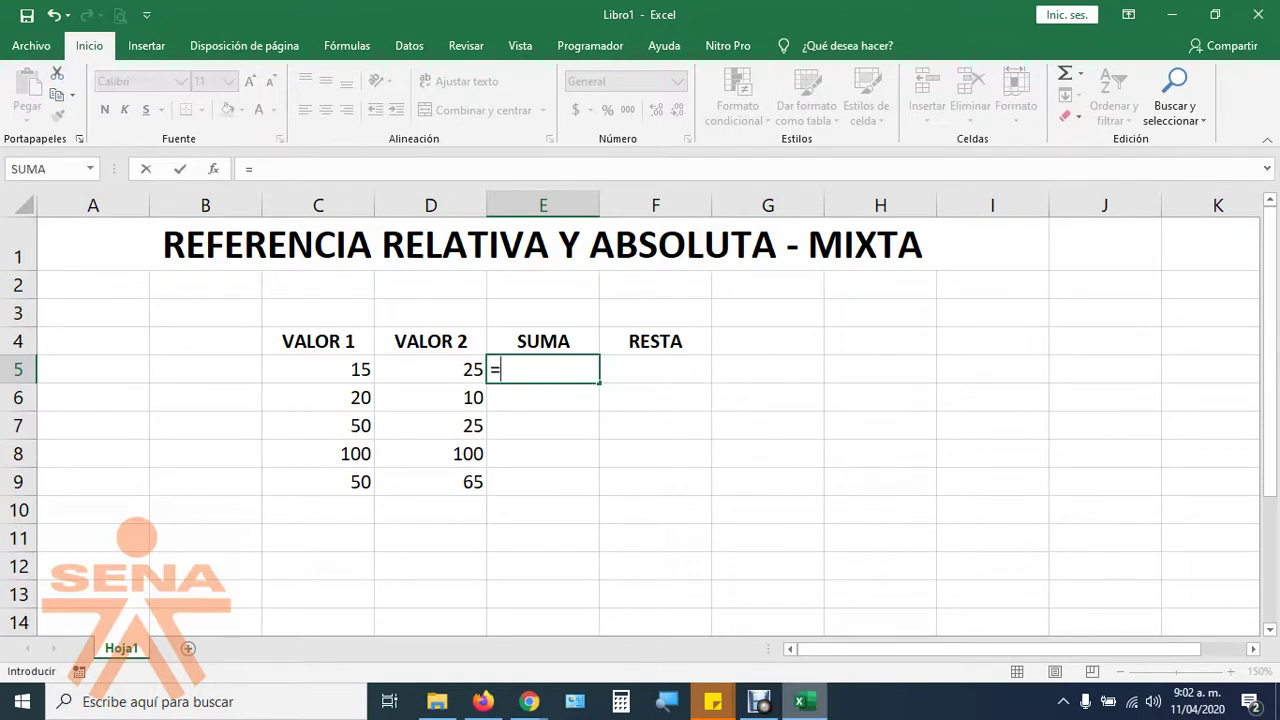
pyautogui.press('BackSpace')
pyautogui.write('+')
pyautogui.press('BackSpace')
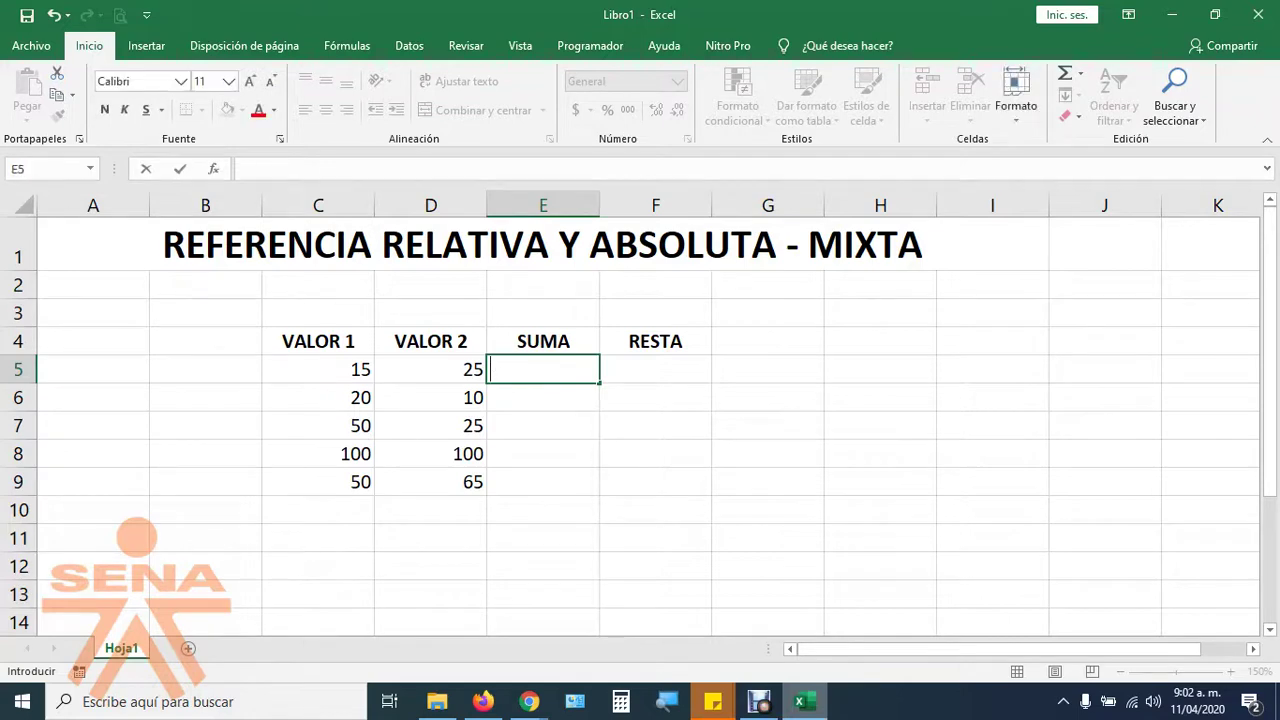
pyautogui.write('=')
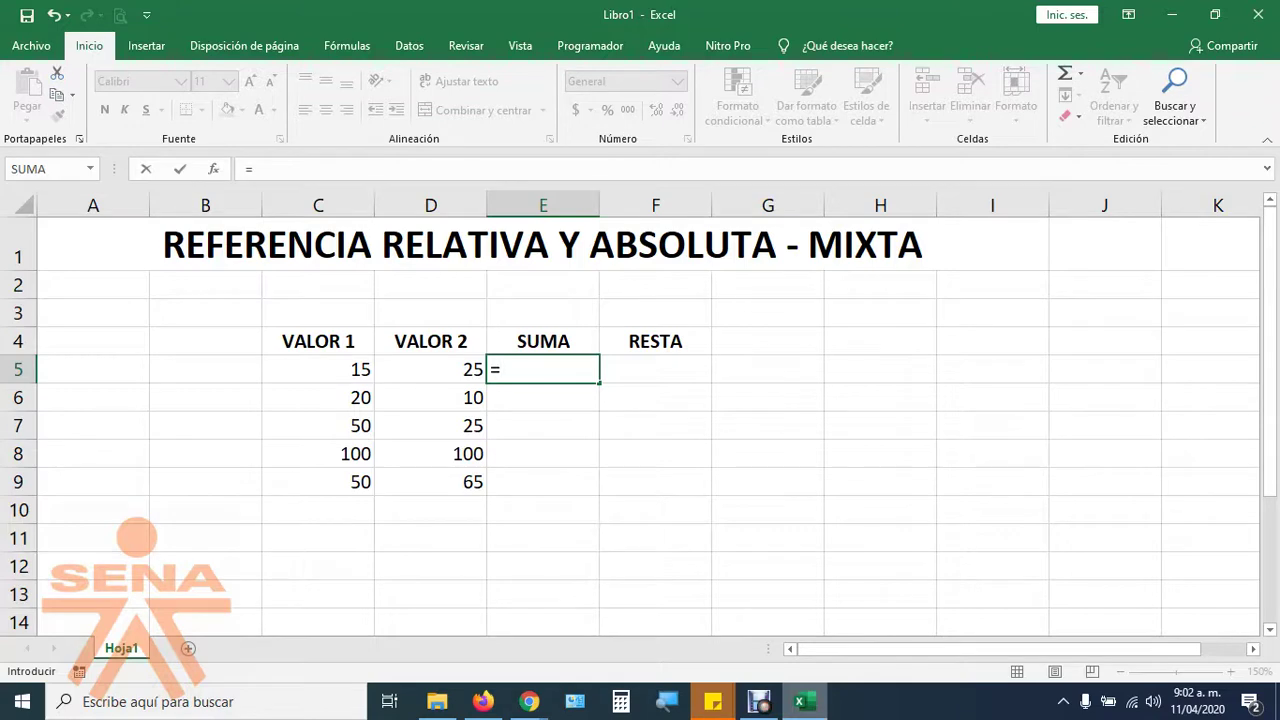
pyautogui.click(318, 369)
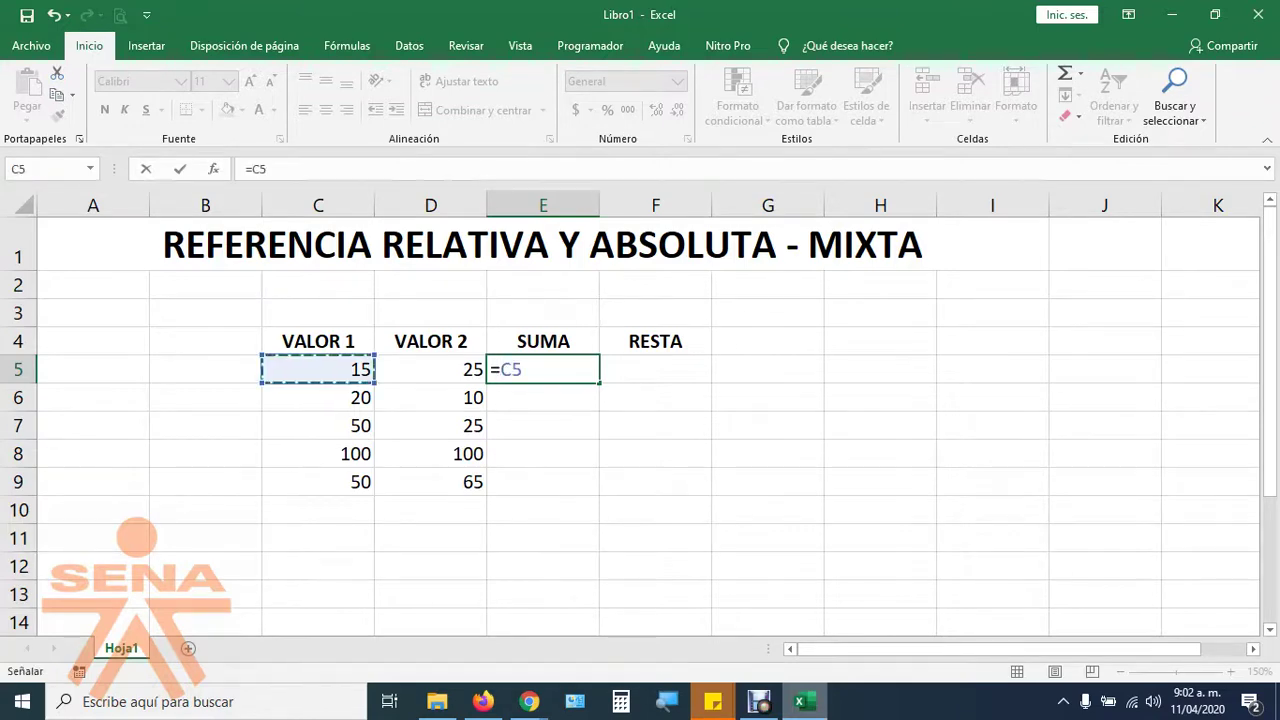
pyautogui.write('+')
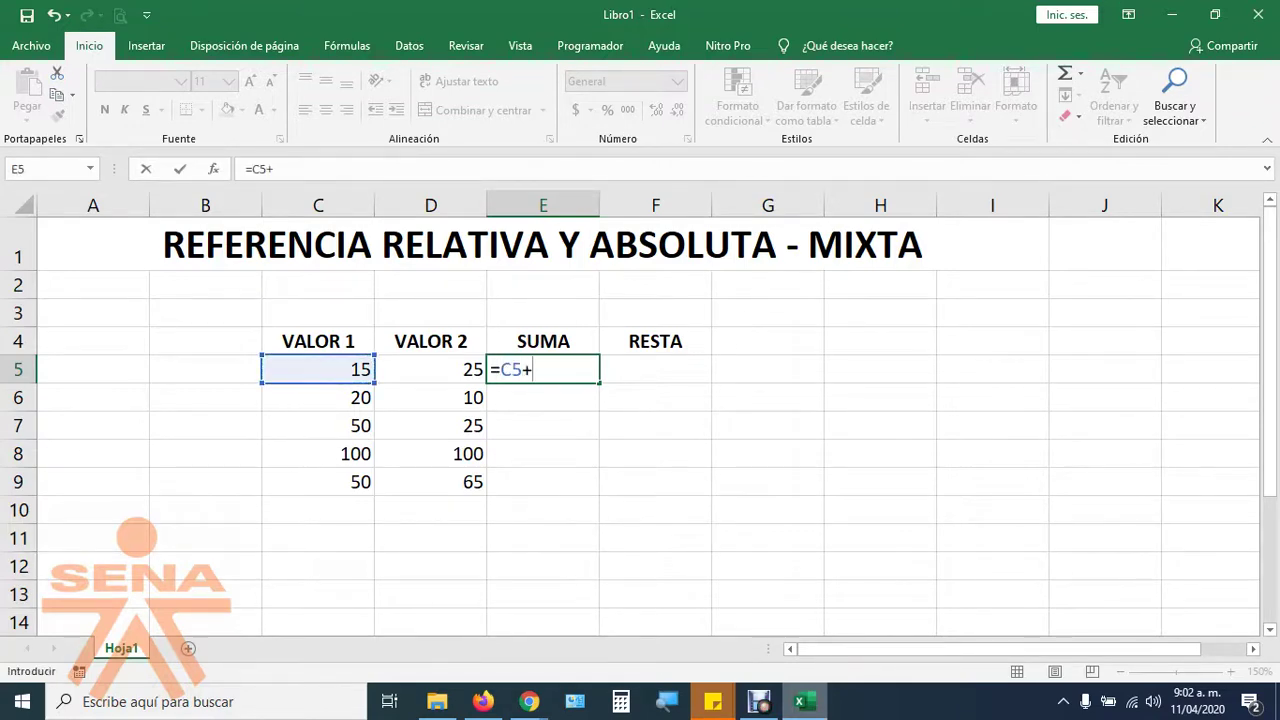
pyautogui.click(440, 369)
pyautogui.press('Return')
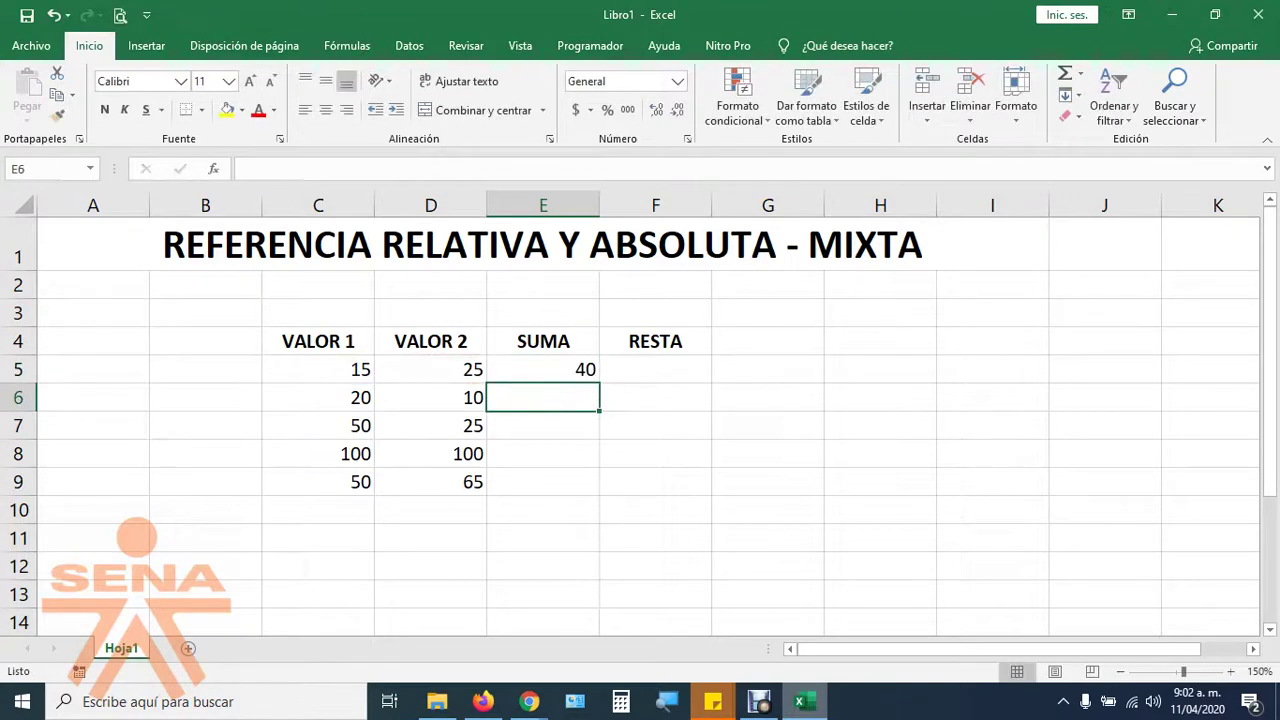
# Fill the E5 sum formula down through E9.
pyautogui.click(543, 369)
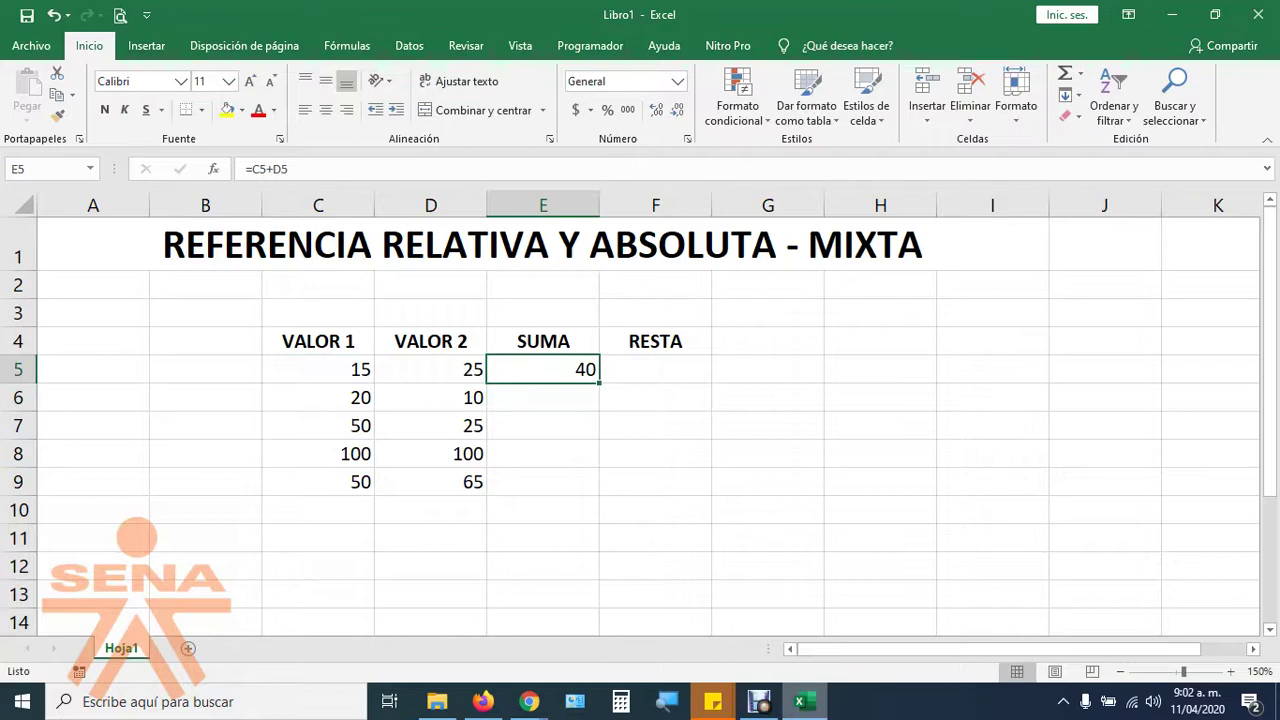
pyautogui.moveTo(599, 383); pyautogui.dragTo(560, 490)
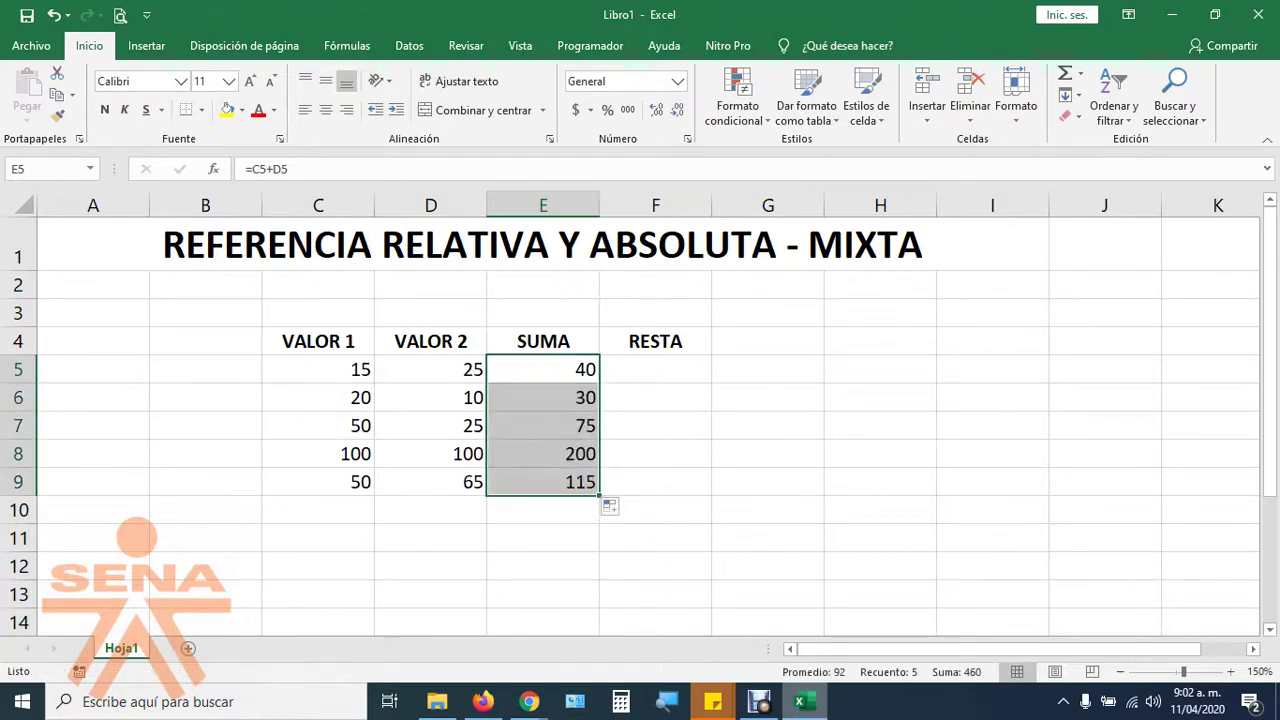
pyautogui.click(655, 369)
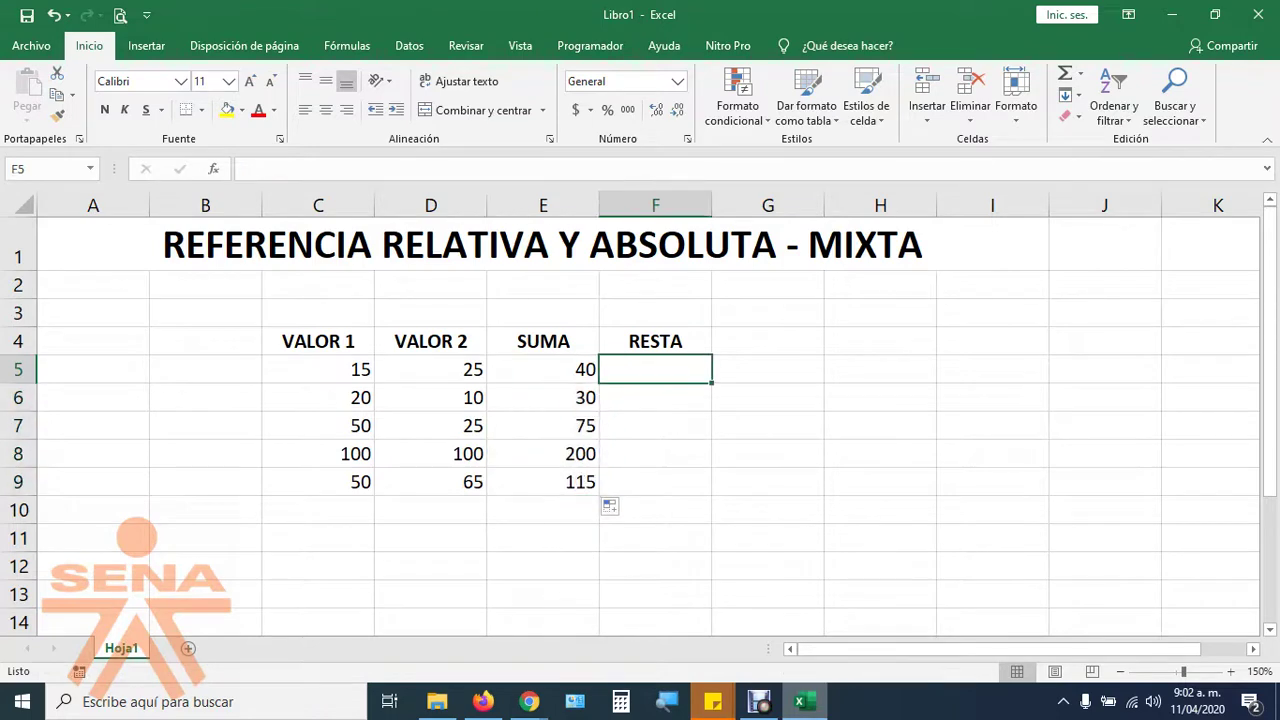
# Enter =C5-D5 in F5 and fill it down through F9.
pyautogui.write('=')
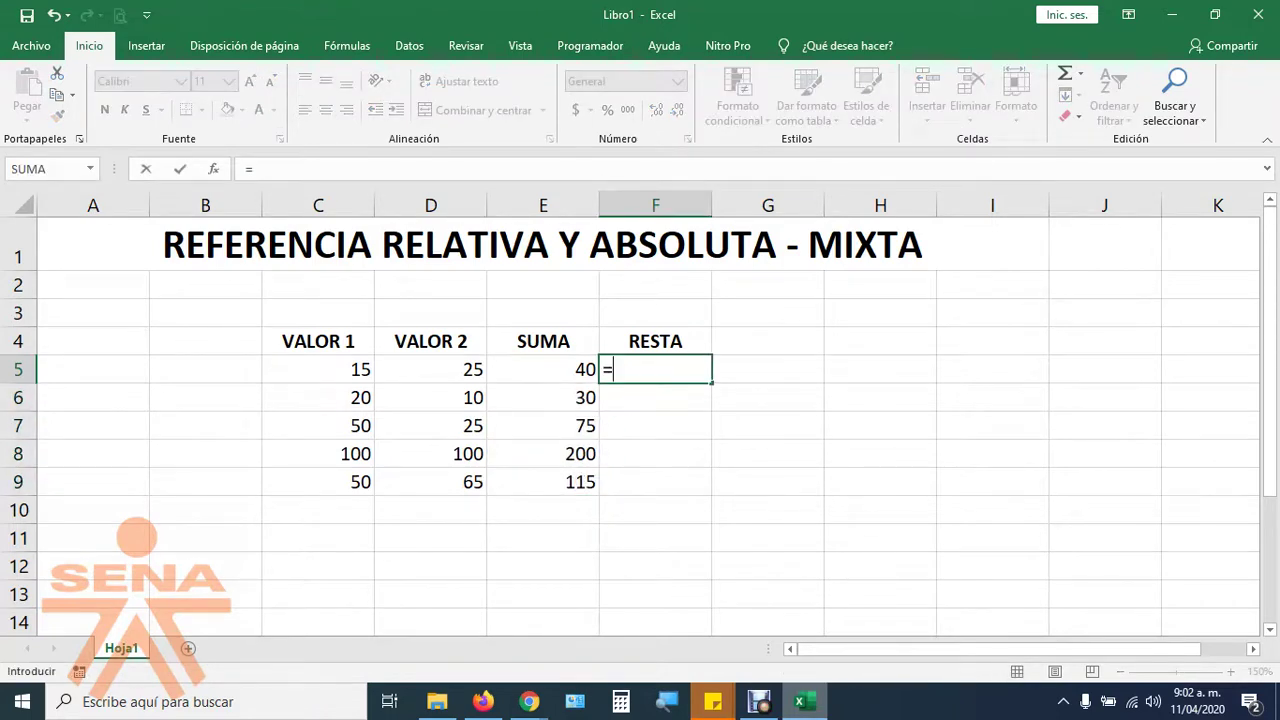
pyautogui.click(318, 369)
pyautogui.write('-')
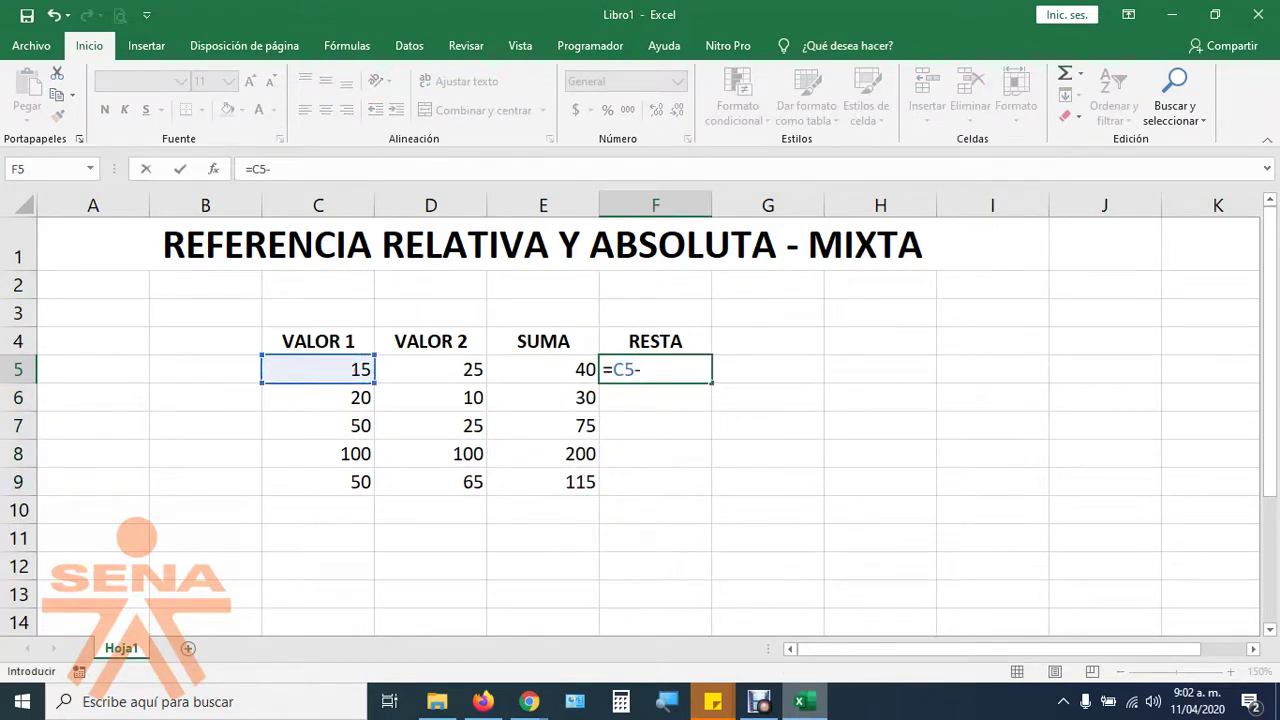
pyautogui.click(430, 369)
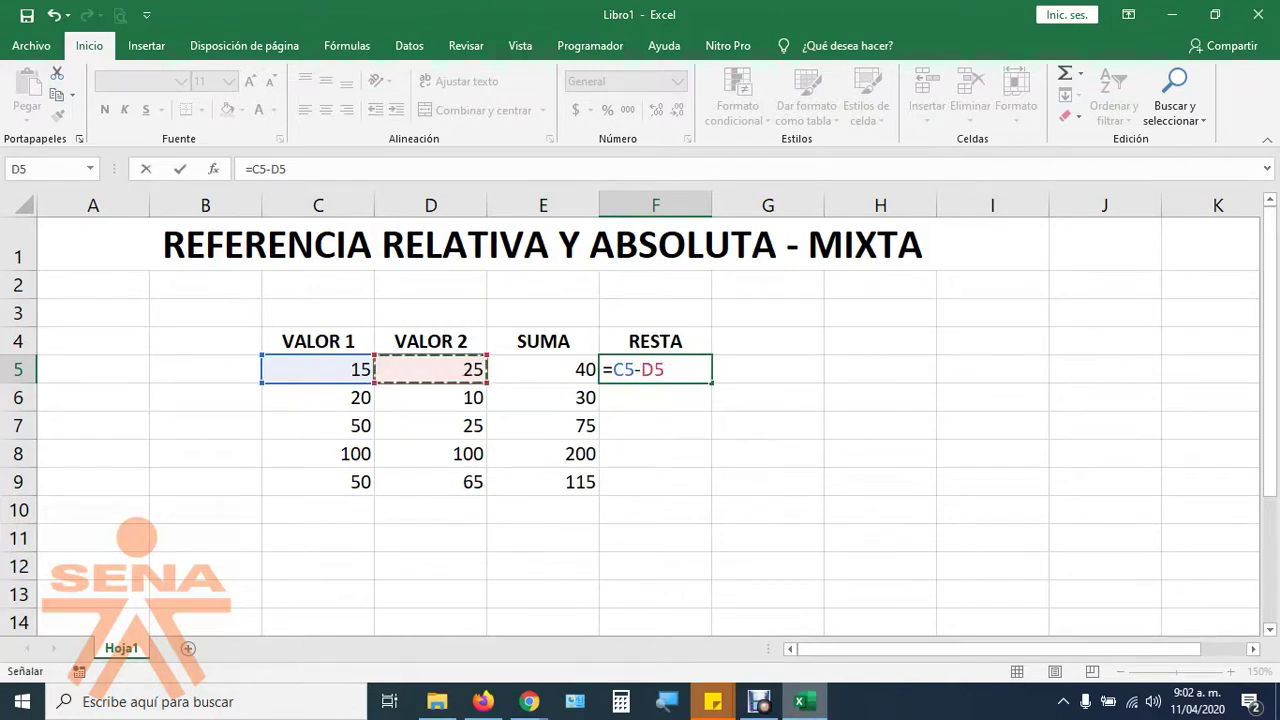
pyautogui.press('Return')
pyautogui.click(655, 369)
pyautogui.moveTo(712, 383); pyautogui.dragTo(710, 490)
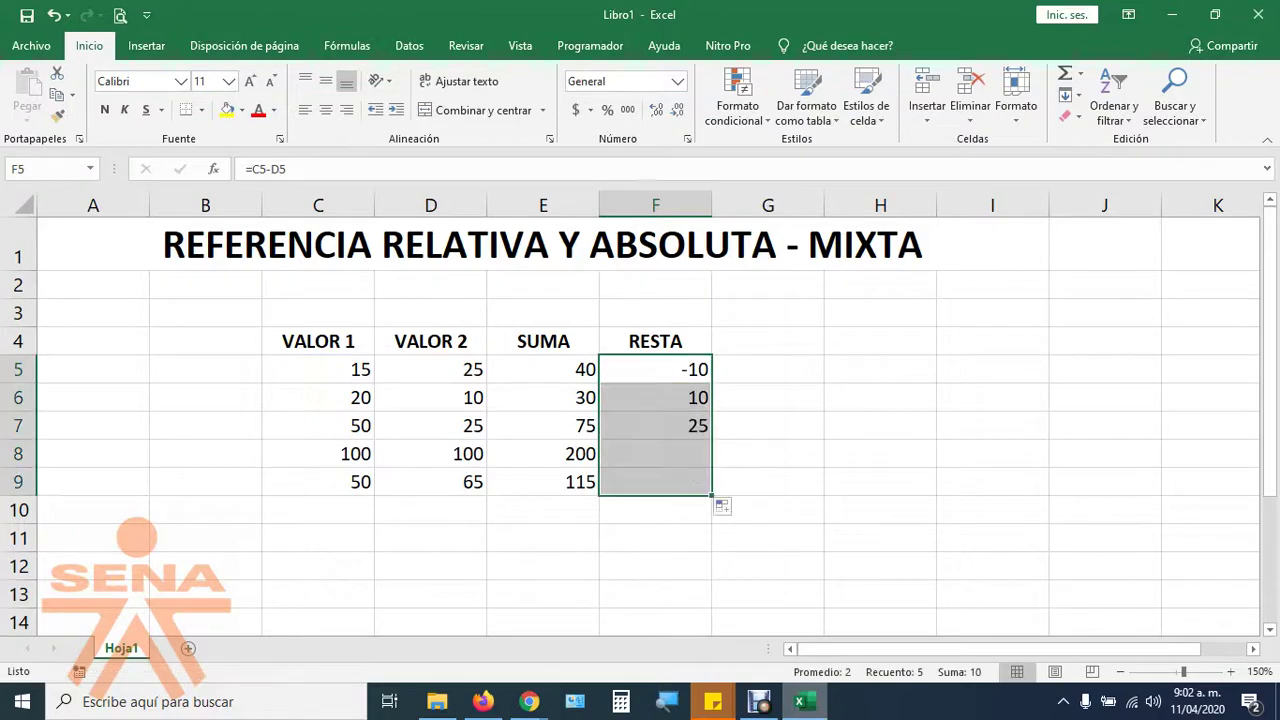
pyautogui.doubleClick(532, 369)
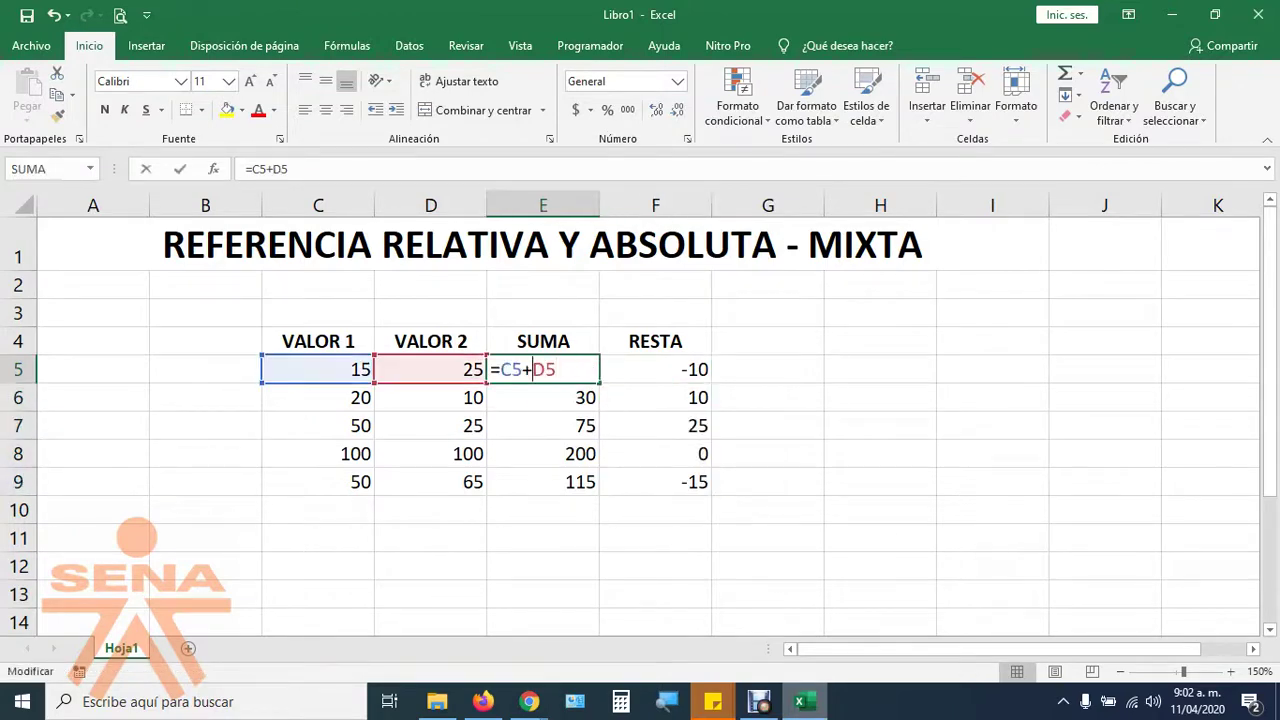
pyautogui.moveTo(500, 369); pyautogui.dragTo(522, 369)
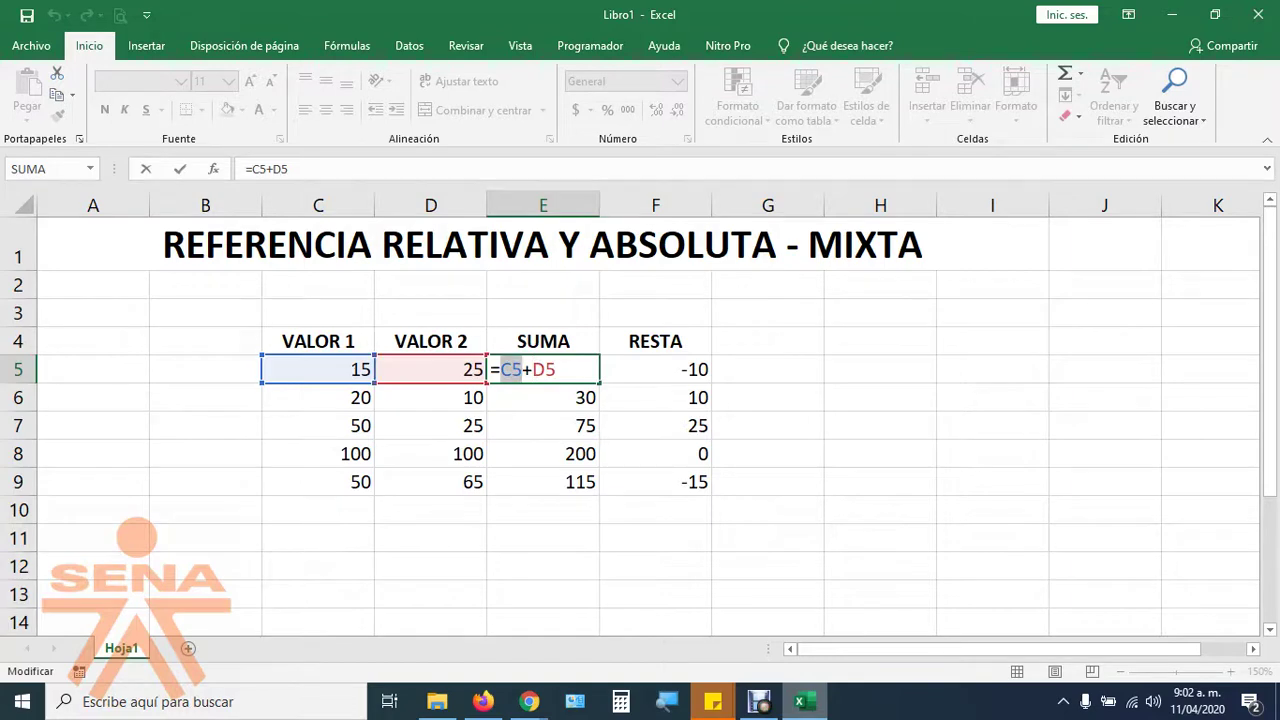
pyautogui.moveTo(532, 369); pyautogui.dragTo(556, 369)
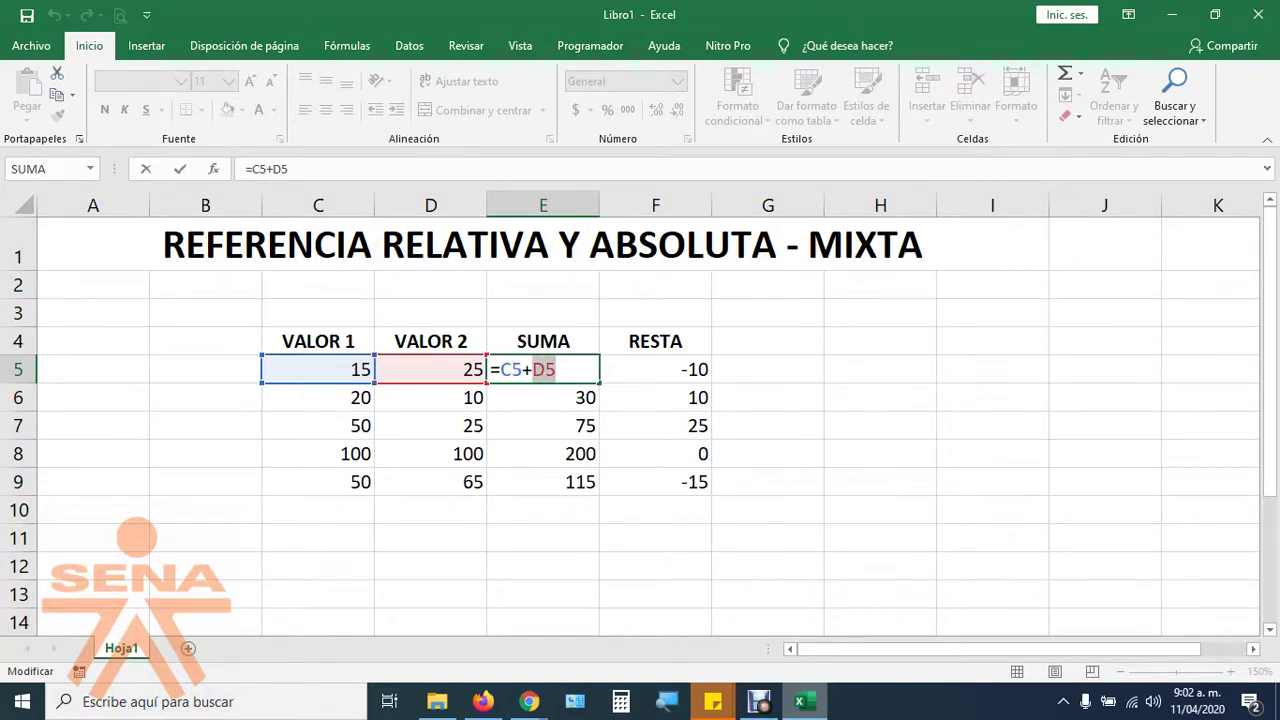
pyautogui.press('Return')
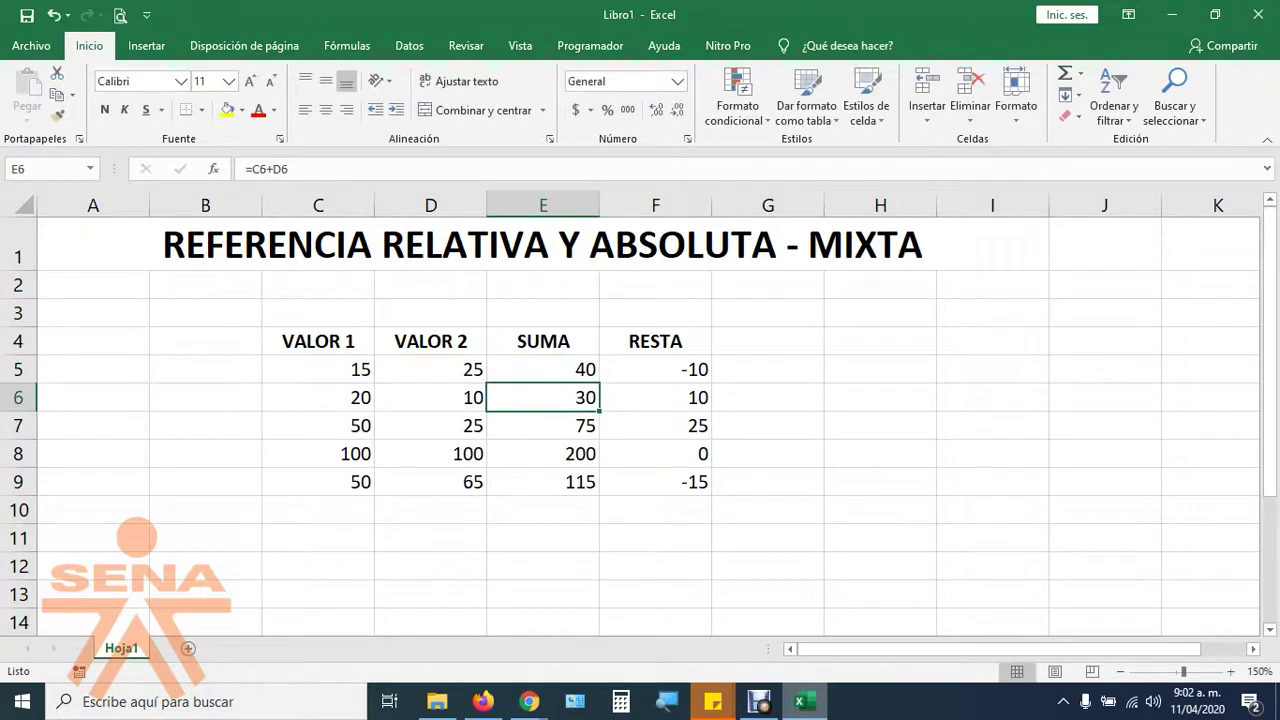
pyautogui.doubleClick(560, 481)
pyautogui.moveTo(500, 482); pyautogui.dragTo(522, 482)
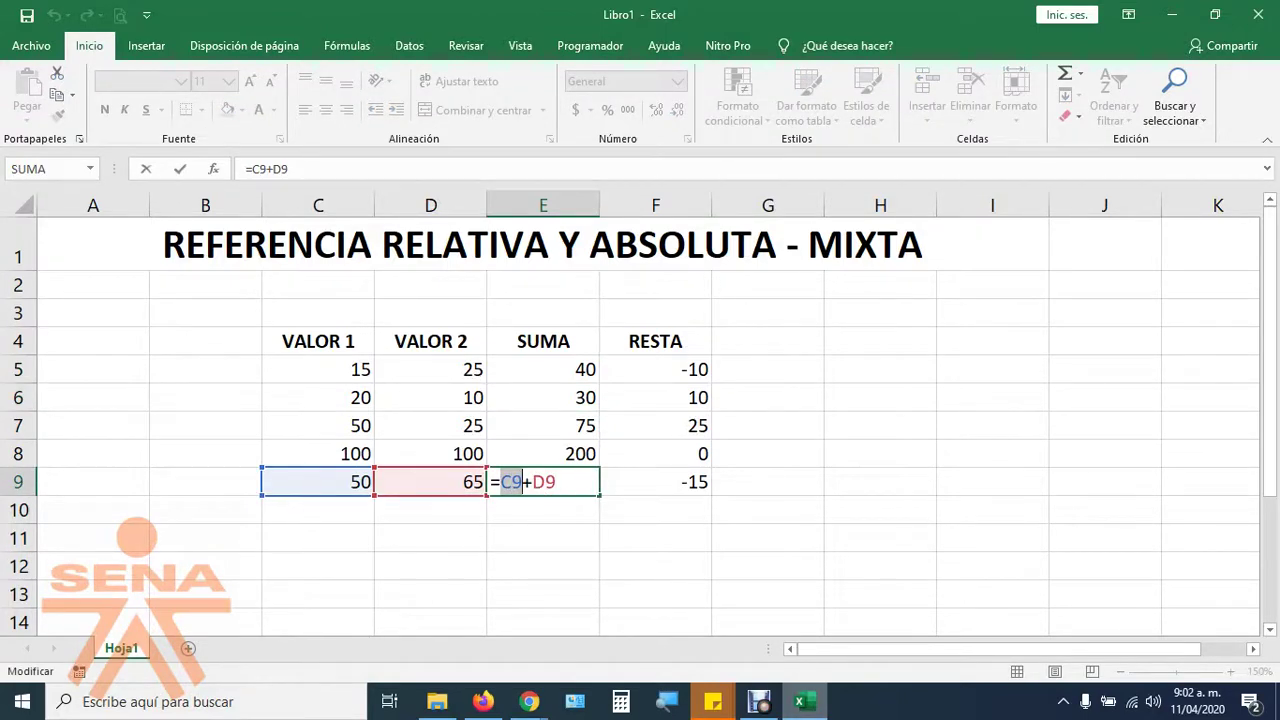
pyautogui.moveTo(533, 482)
pyautogui.mouseDown()
pyautogui.moveTo(556, 482)
pyautogui.moveTo(522, 482)
pyautogui.mouseUp()
pyautogui.click(556, 482)
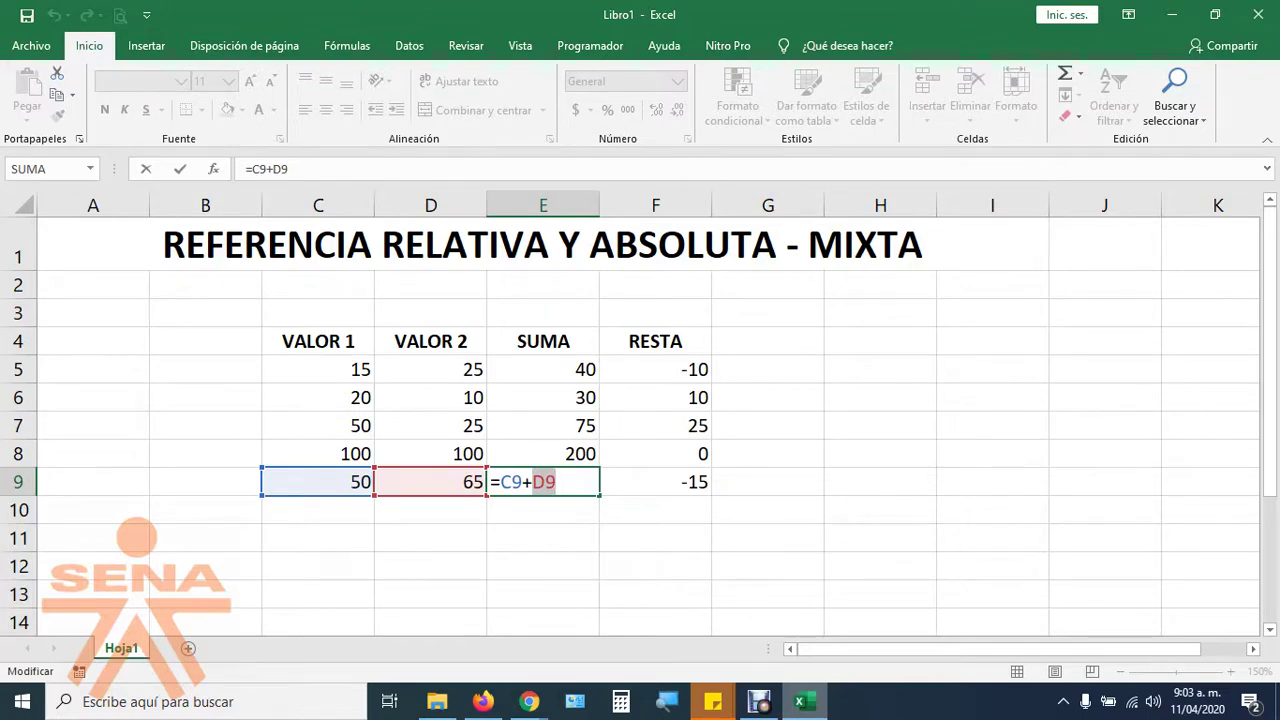
pyautogui.press('Return')
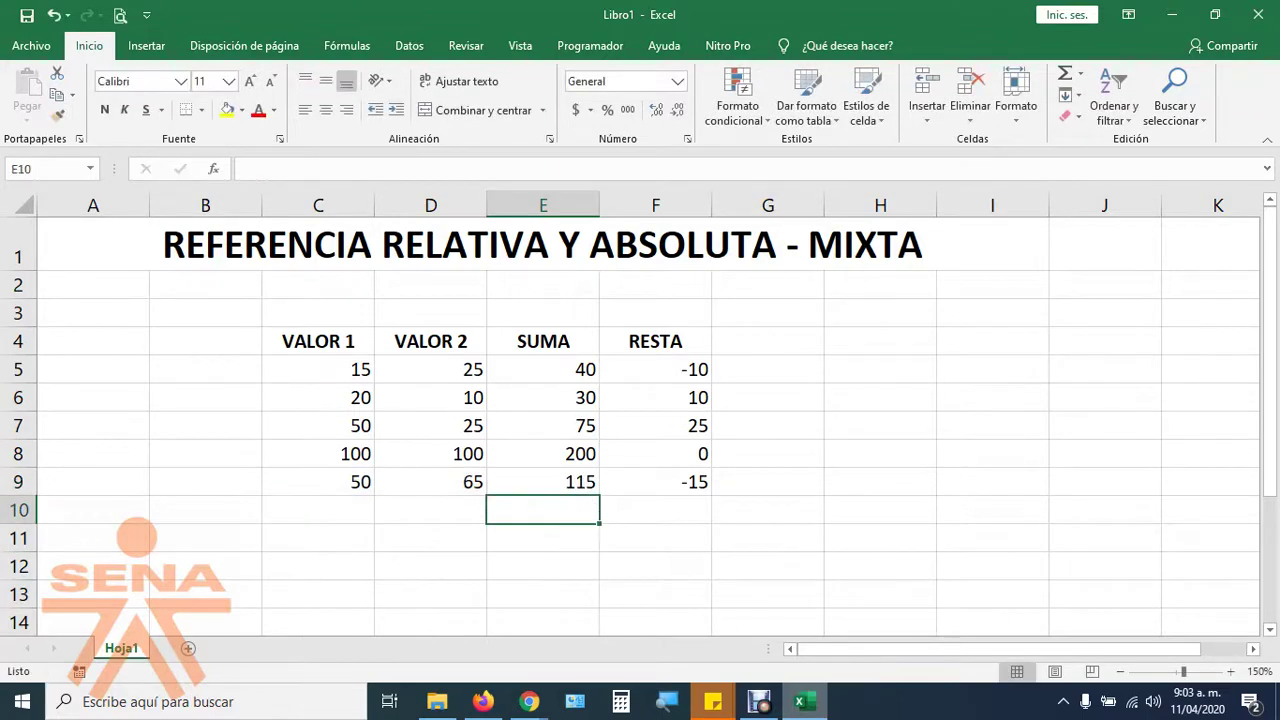
pyautogui.doubleClick(655, 369)
pyautogui.moveTo(612, 369); pyautogui.dragTo(664, 369)
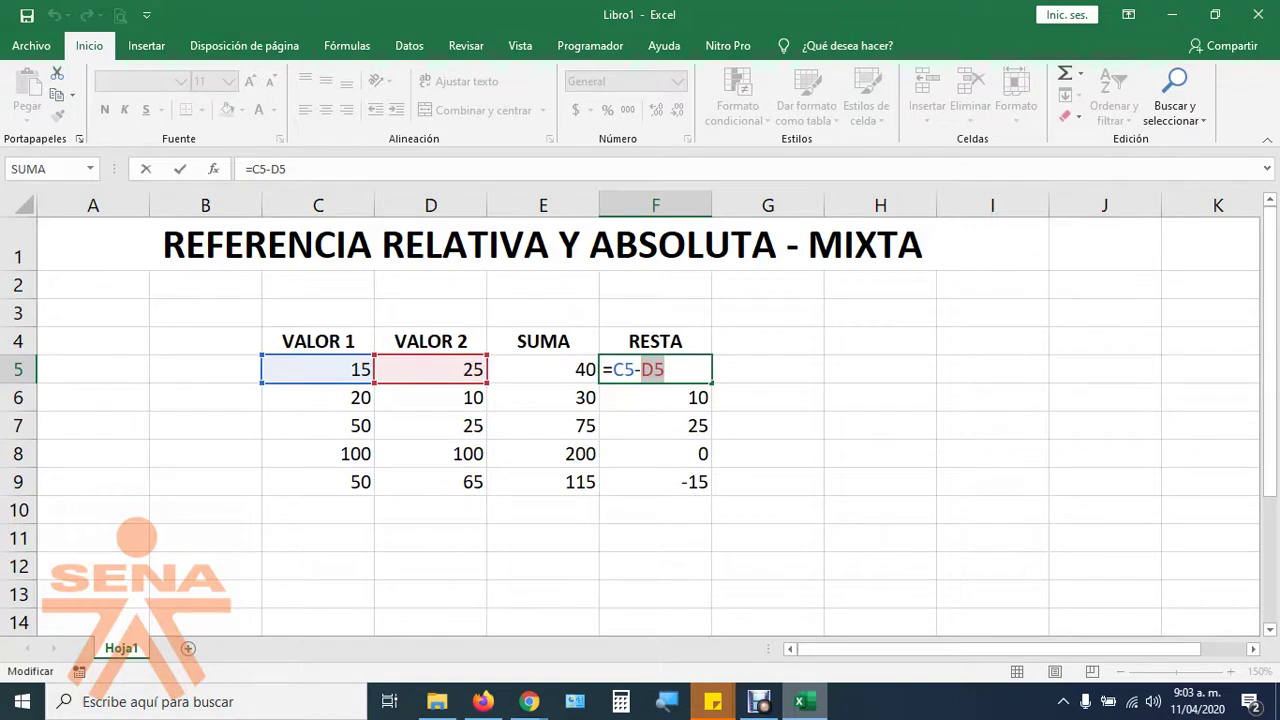
pyautogui.press('Escape')
pyautogui.click(543, 341)
pyautogui.click(543, 425)
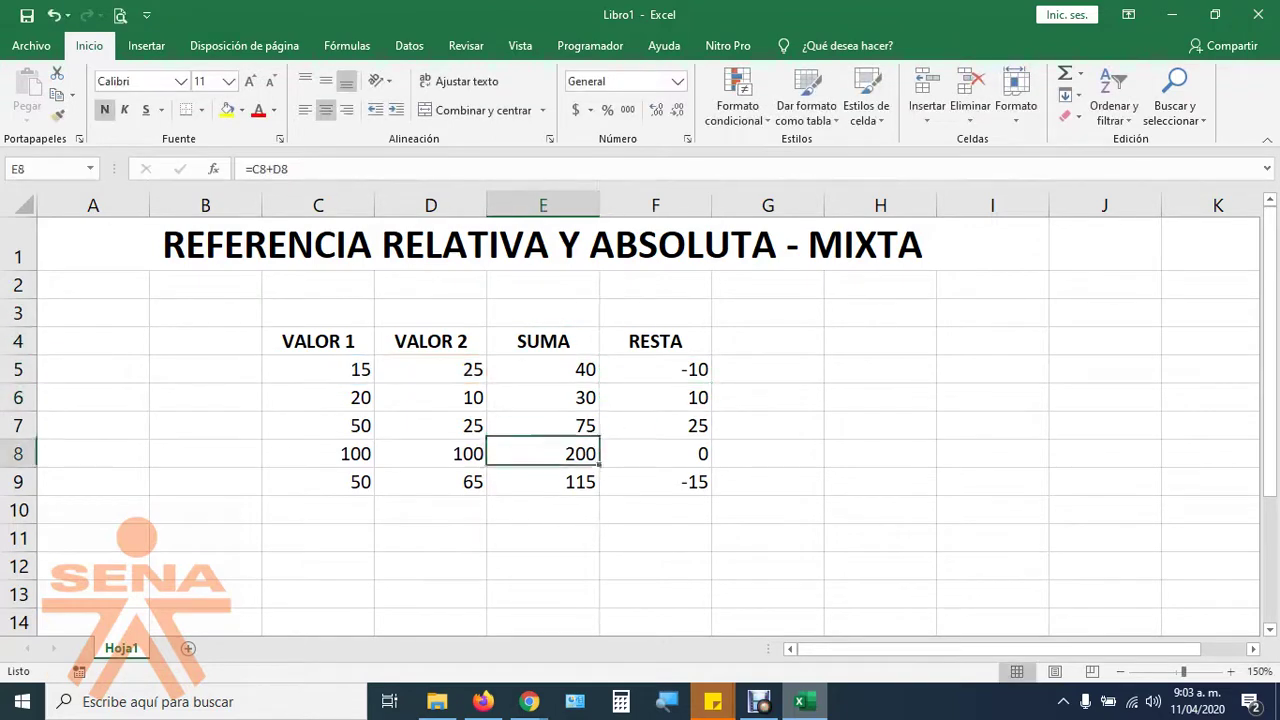
pyautogui.doubleClick(543, 453)
pyautogui.moveTo(556, 453); pyautogui.dragTo(500, 453)
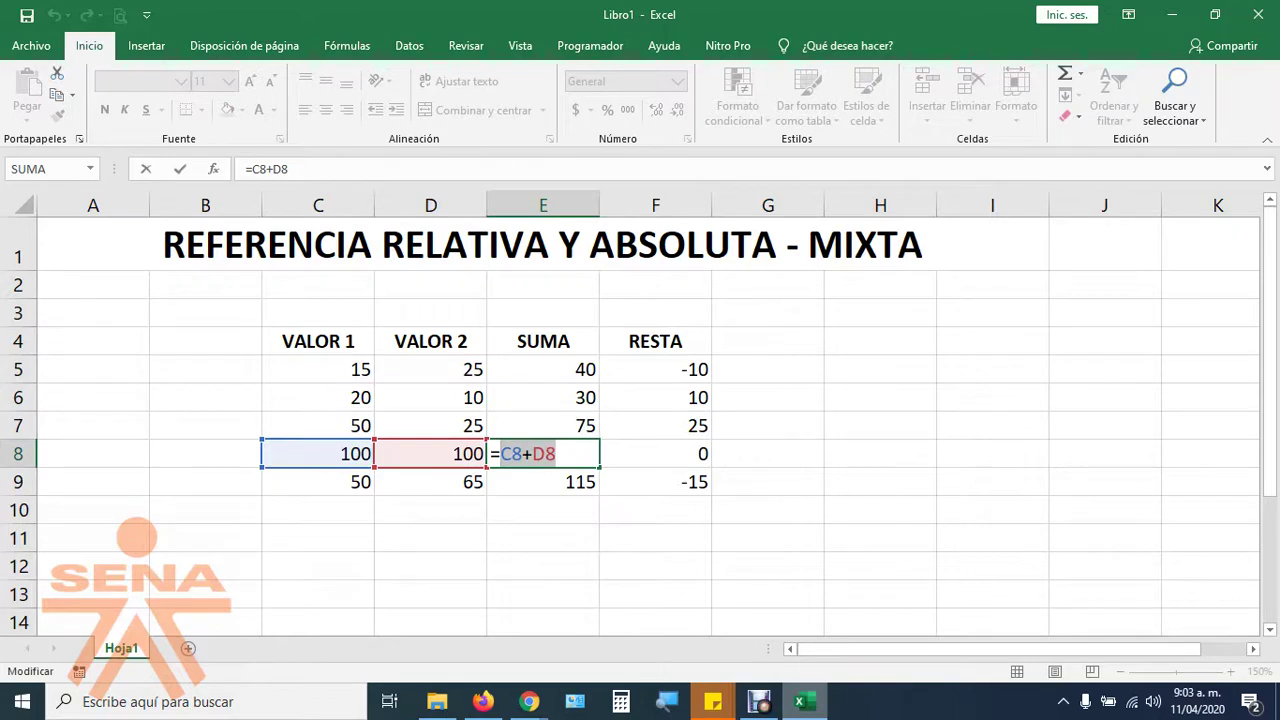
pyautogui.press('Return')
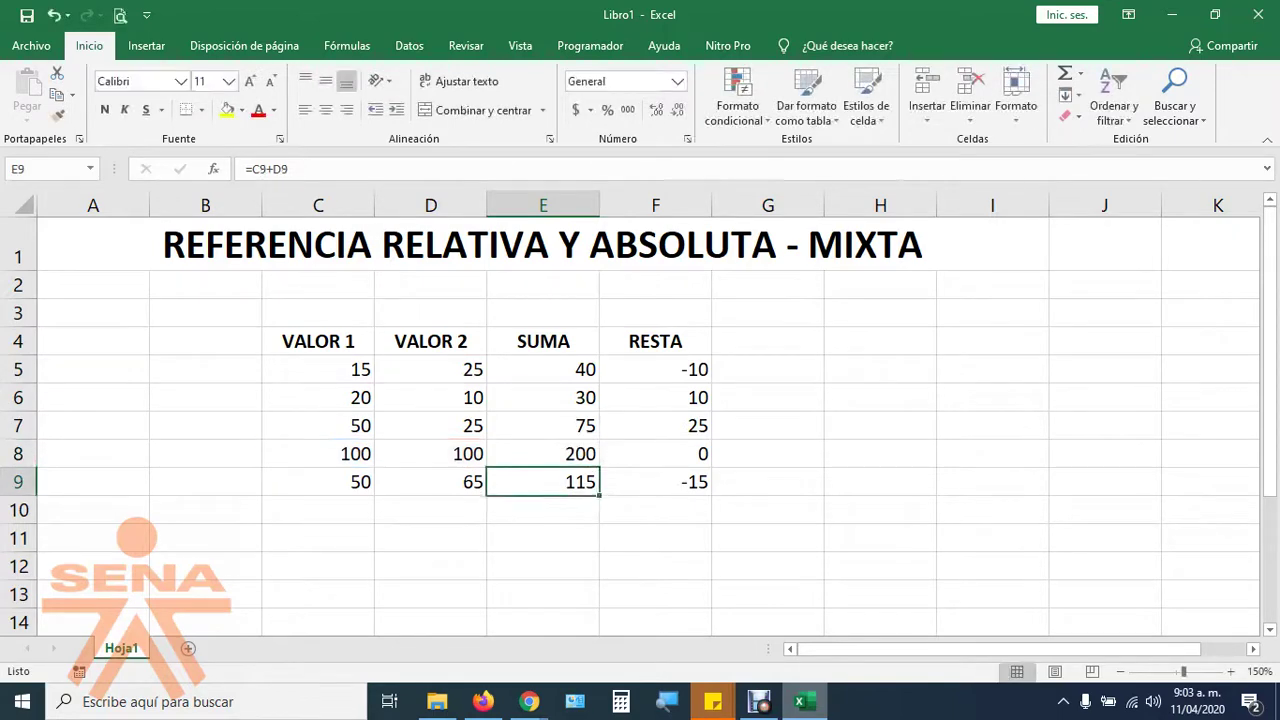
pyautogui.doubleClick(655, 397)
pyautogui.moveTo(664, 397); pyautogui.dragTo(612, 397)
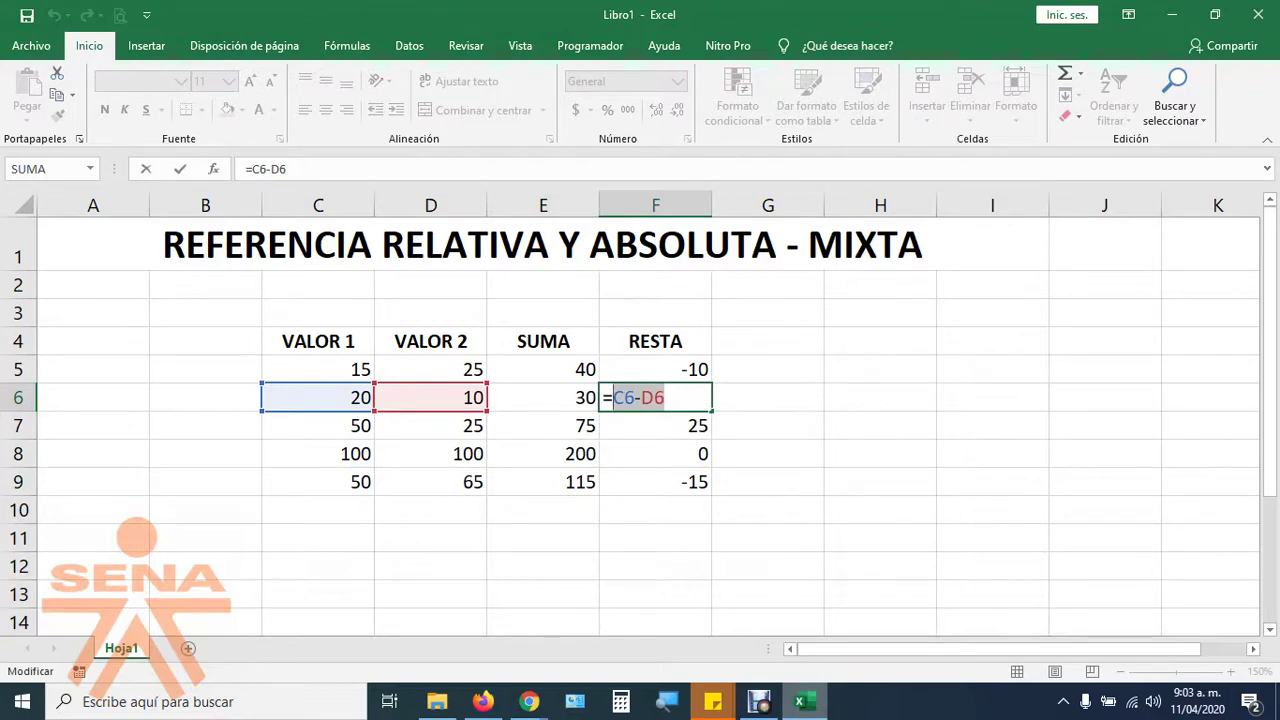
pyautogui.click(613, 397)
pyautogui.moveTo(613, 397); pyautogui.dragTo(636, 397)
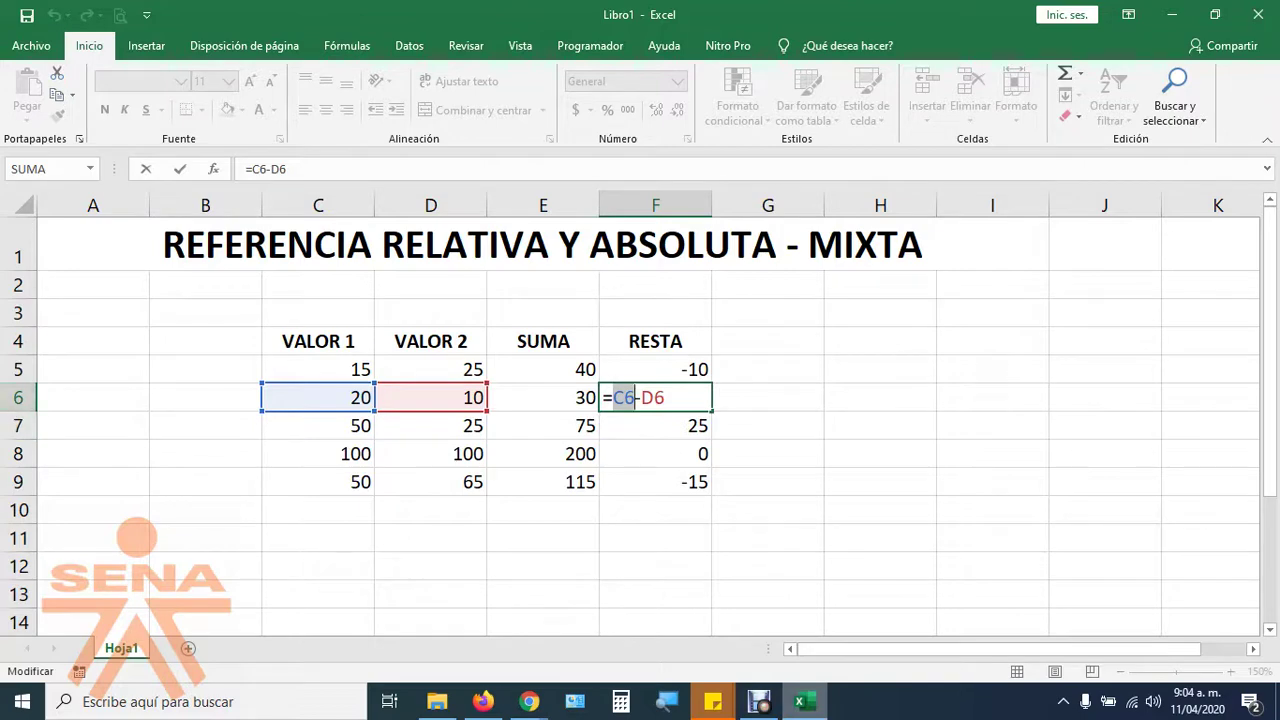
pyautogui.press('Return')
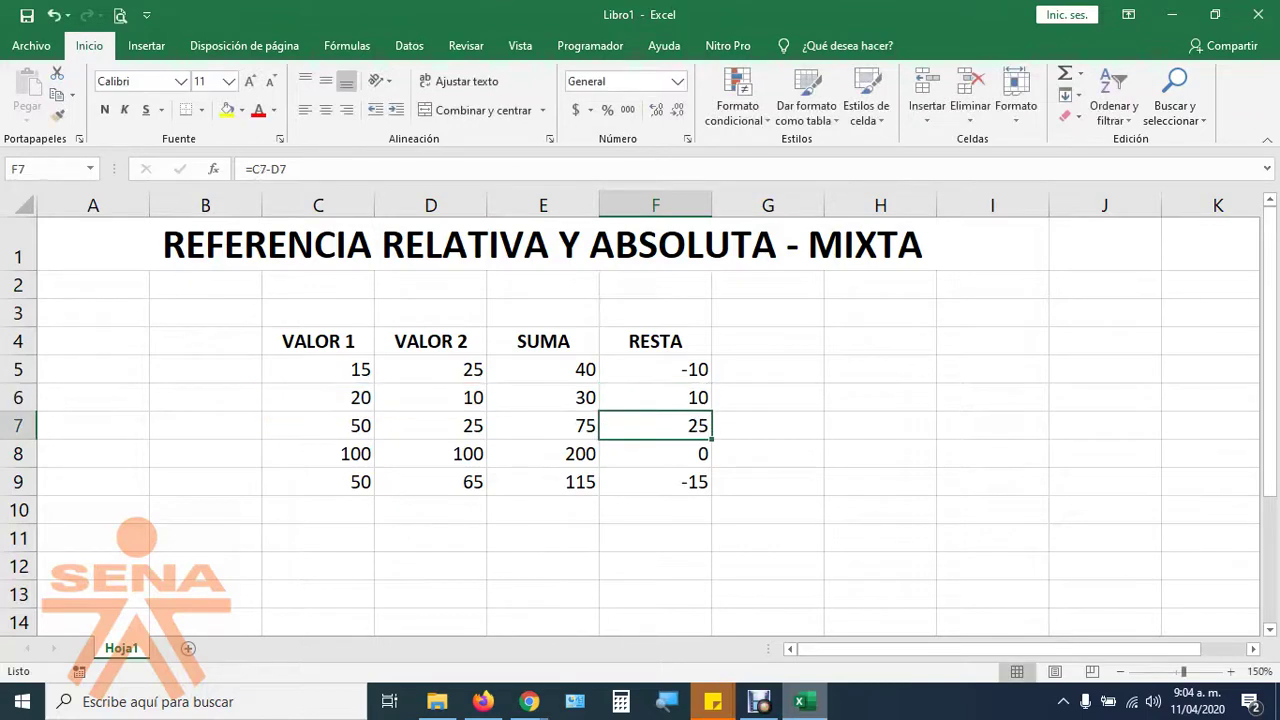
pyautogui.click(655, 481)
pyautogui.press('F2')
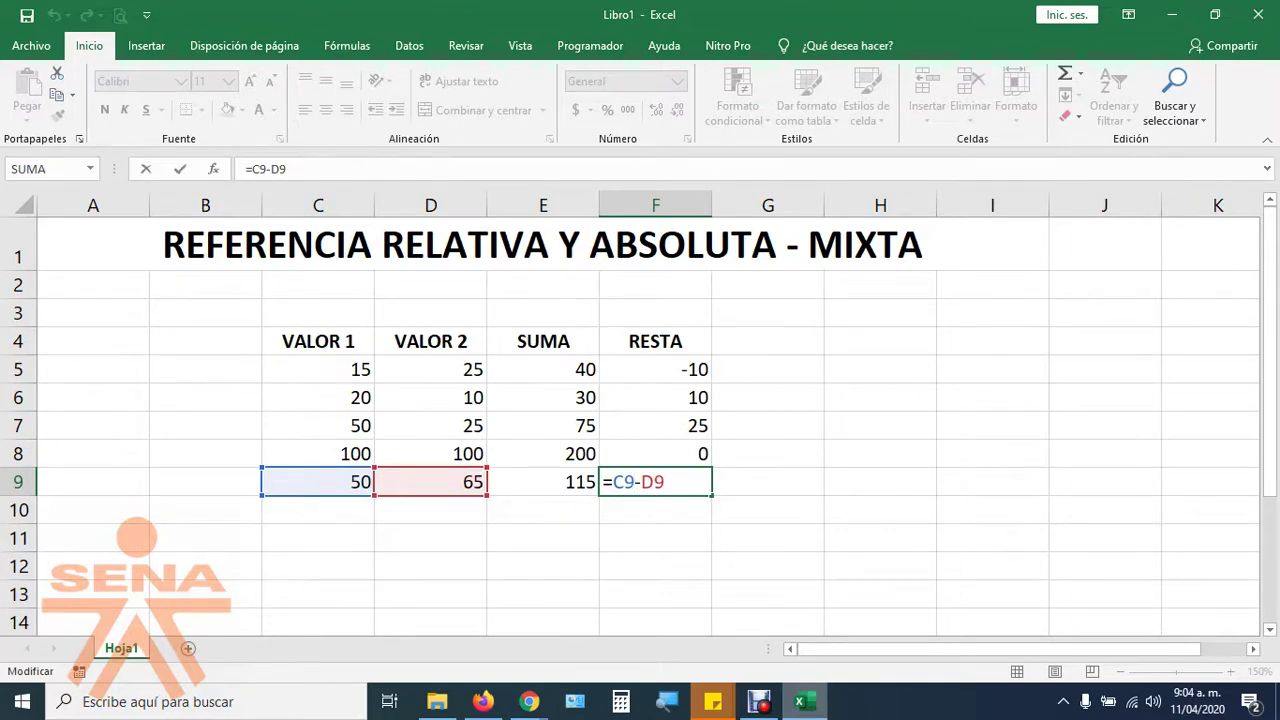
pyautogui.hotkey('ctrl', 'Return')
pyautogui.press('Return')
pyautogui.rightClick(121, 648)
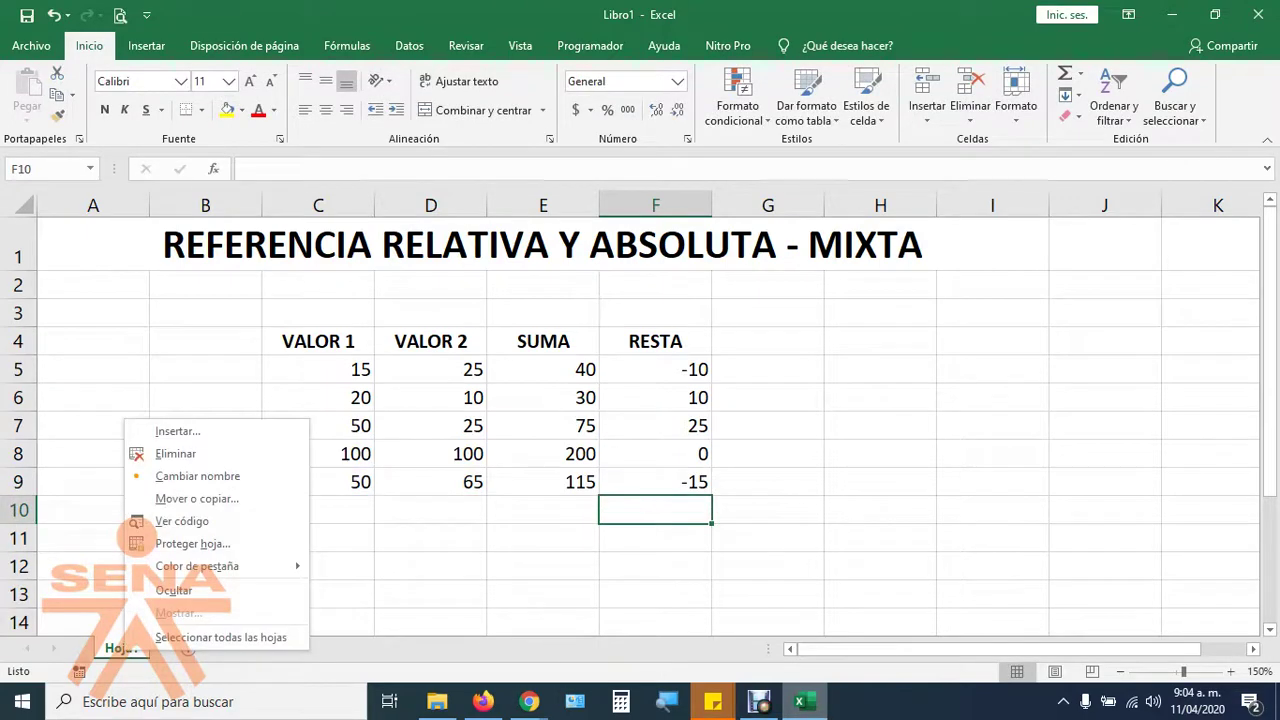
# Rename Hoja1 to 'REF RELATIVA' and insert a new blank sheet, Hoja2.
pyautogui.click(170, 497)
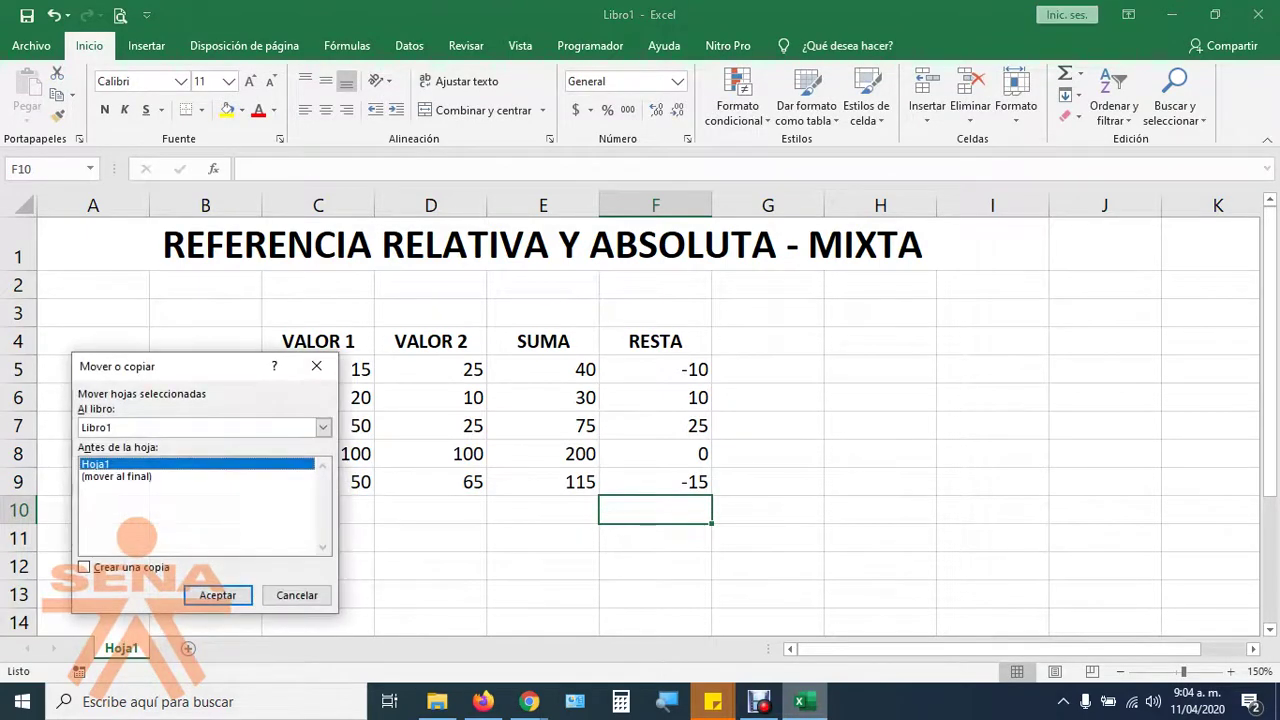
pyautogui.click(295, 593)
pyautogui.rightClick(121, 648)
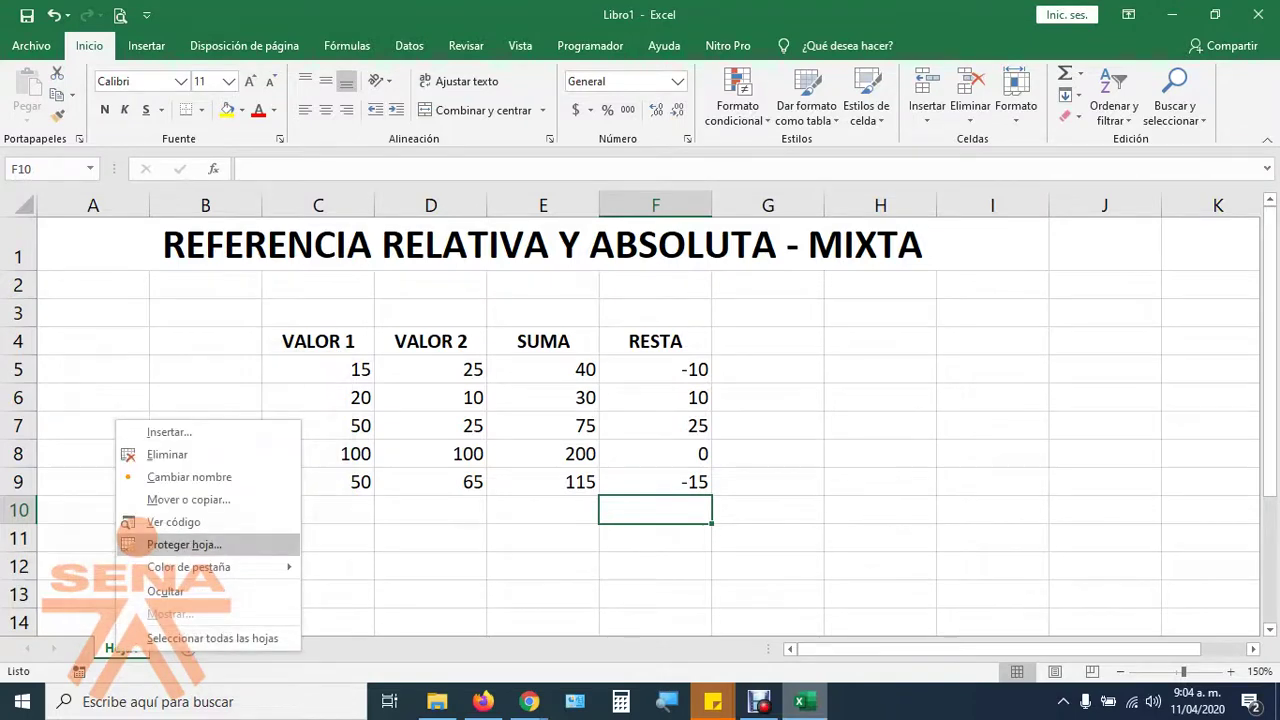
pyautogui.click(189, 477)
pyautogui.write('REF RE')
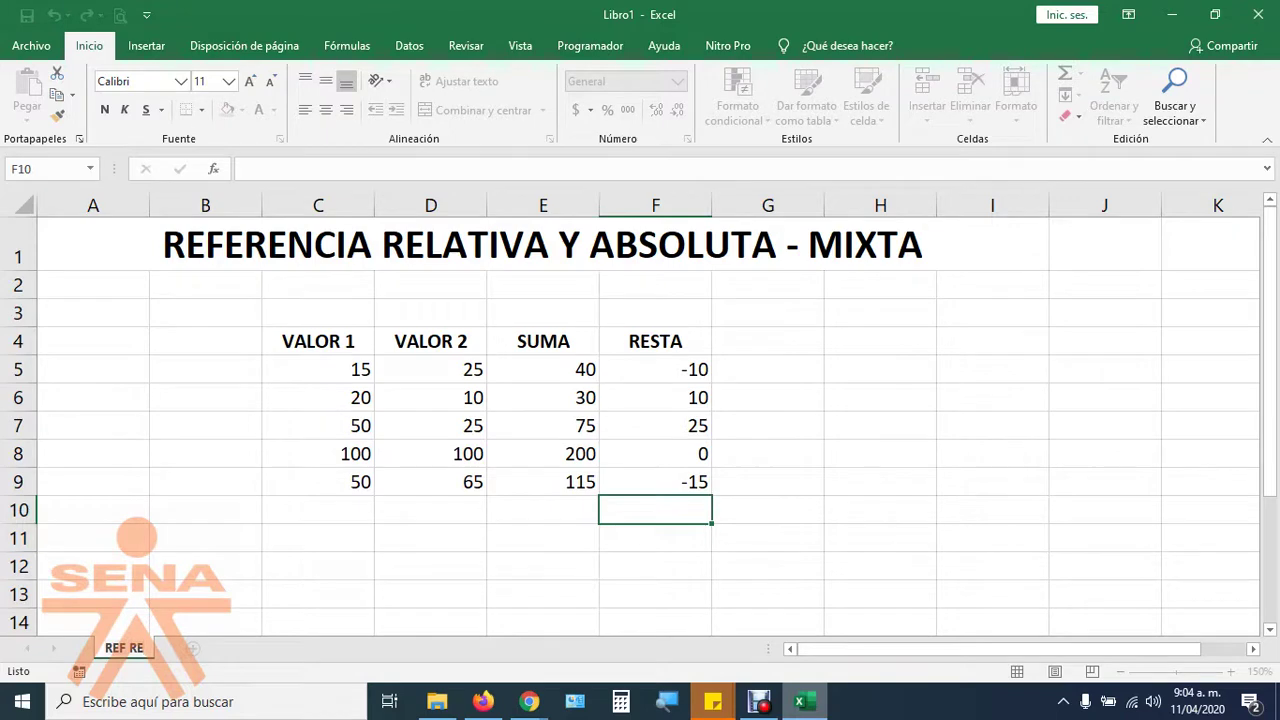
pyautogui.write('LATIVA')
pyautogui.press('Return')
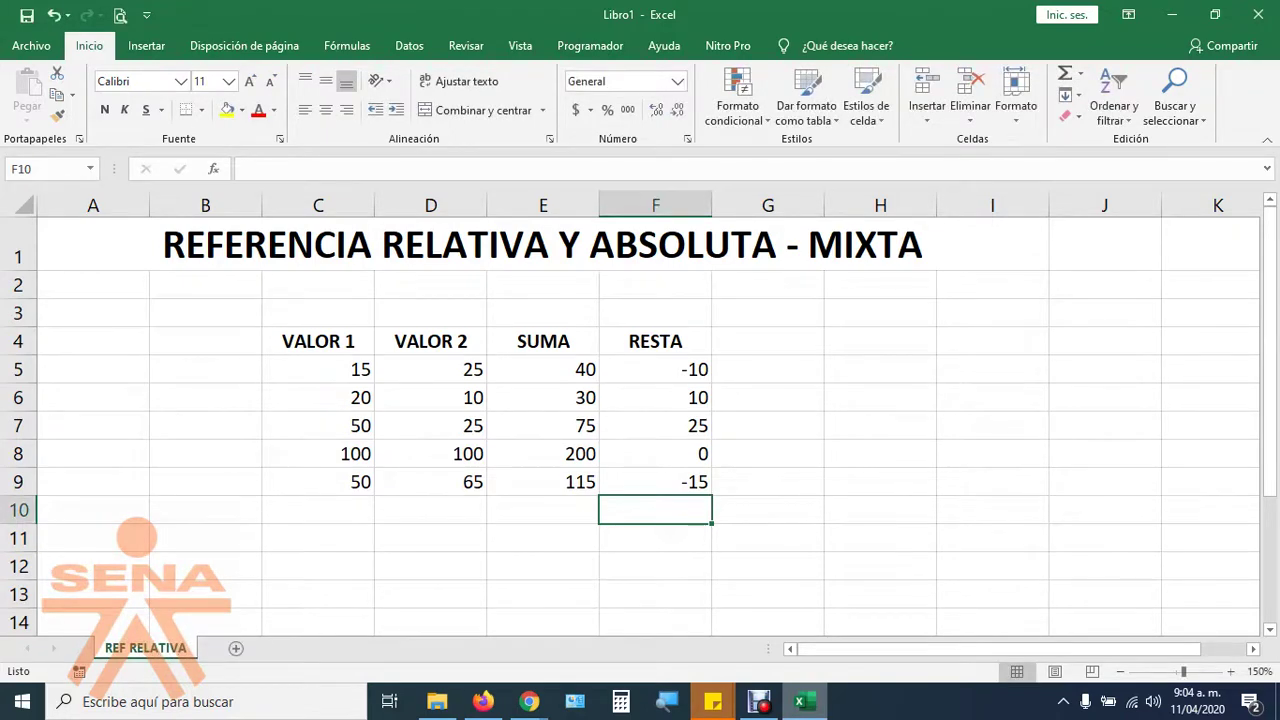
pyautogui.click(236, 648)
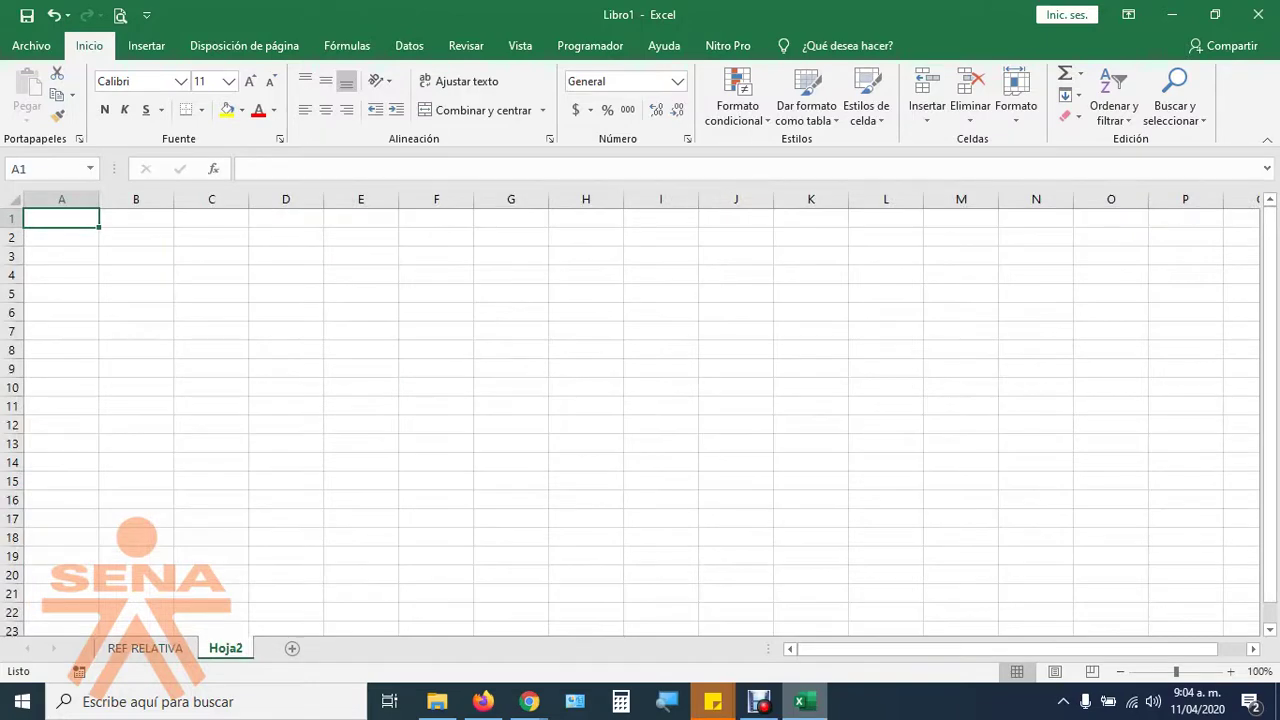
# Fill the whole of Hoja2 white to hide the gridlines.
pyautogui.hotkey('ctrl', 'a')
pyautogui.click(241, 110)
pyautogui.press('Escape')
pyautogui.click(211, 387)
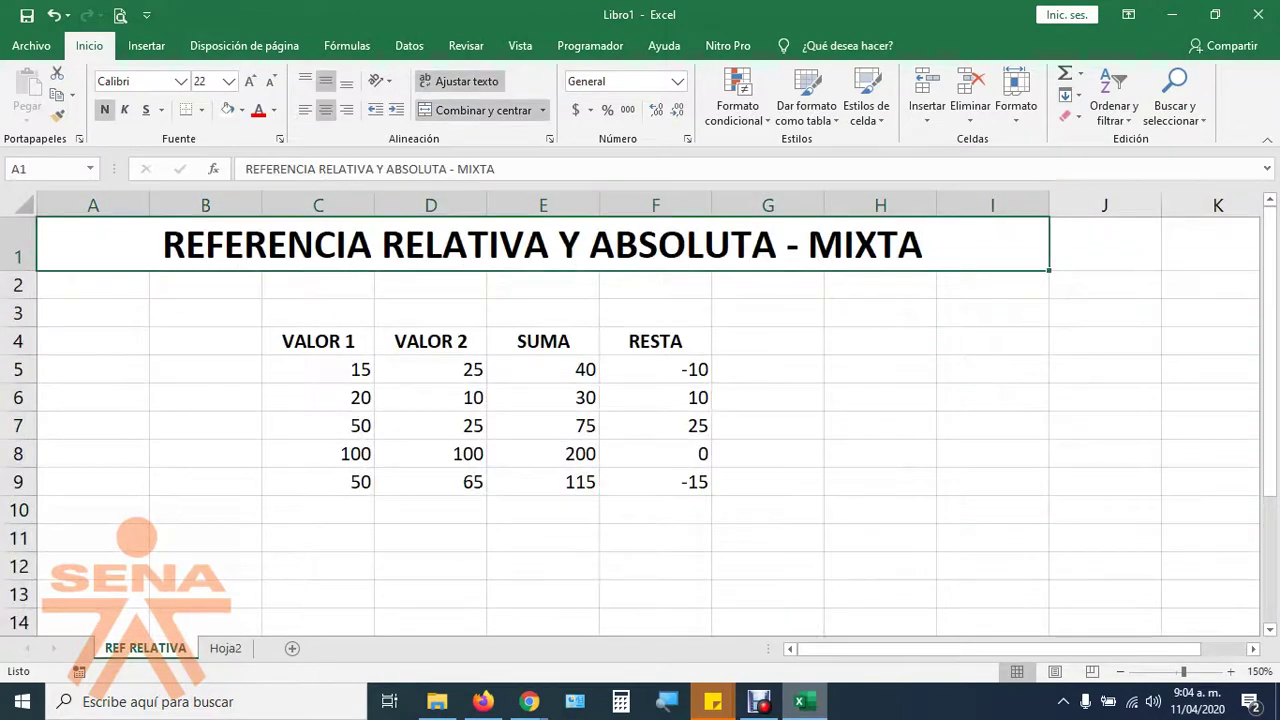
# Copy the REF RELATIVA title format onto Hoja2's A1 and type 'REFERENCIA ABSOLUTA'.
pyautogui.click(58, 116)
pyautogui.click(225, 648)
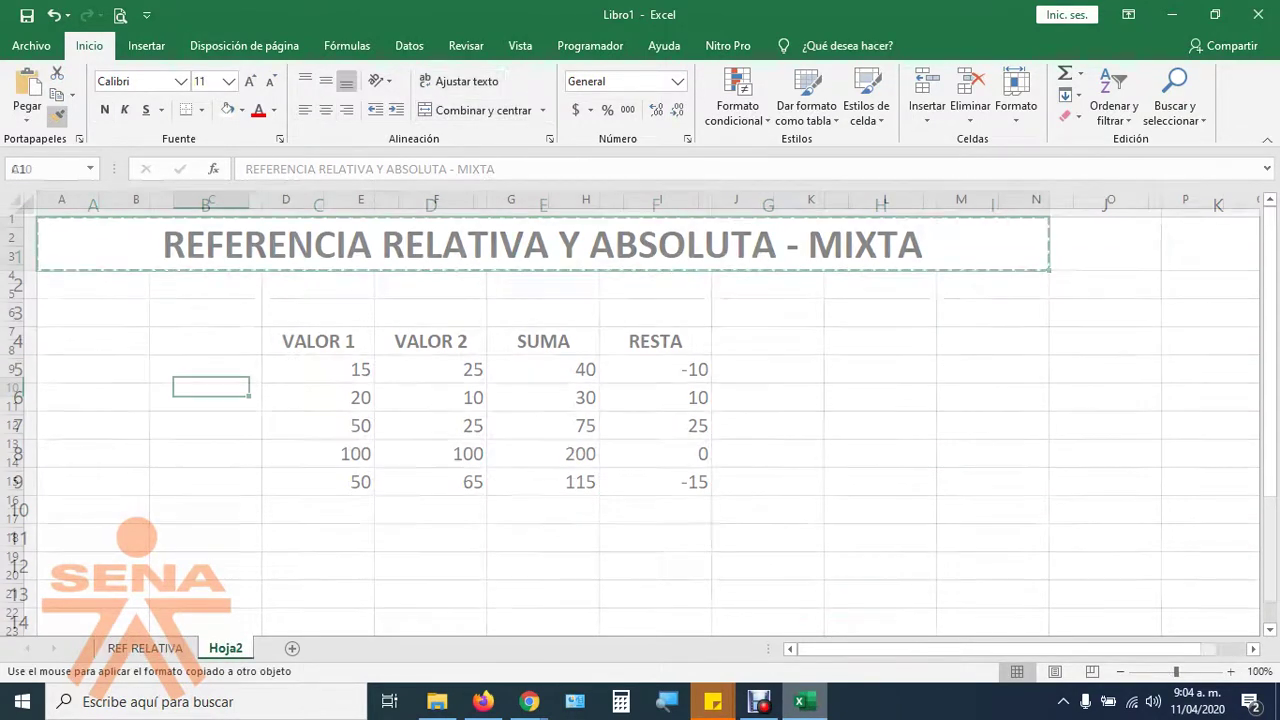
pyautogui.click(61, 218)
pyautogui.write('R')
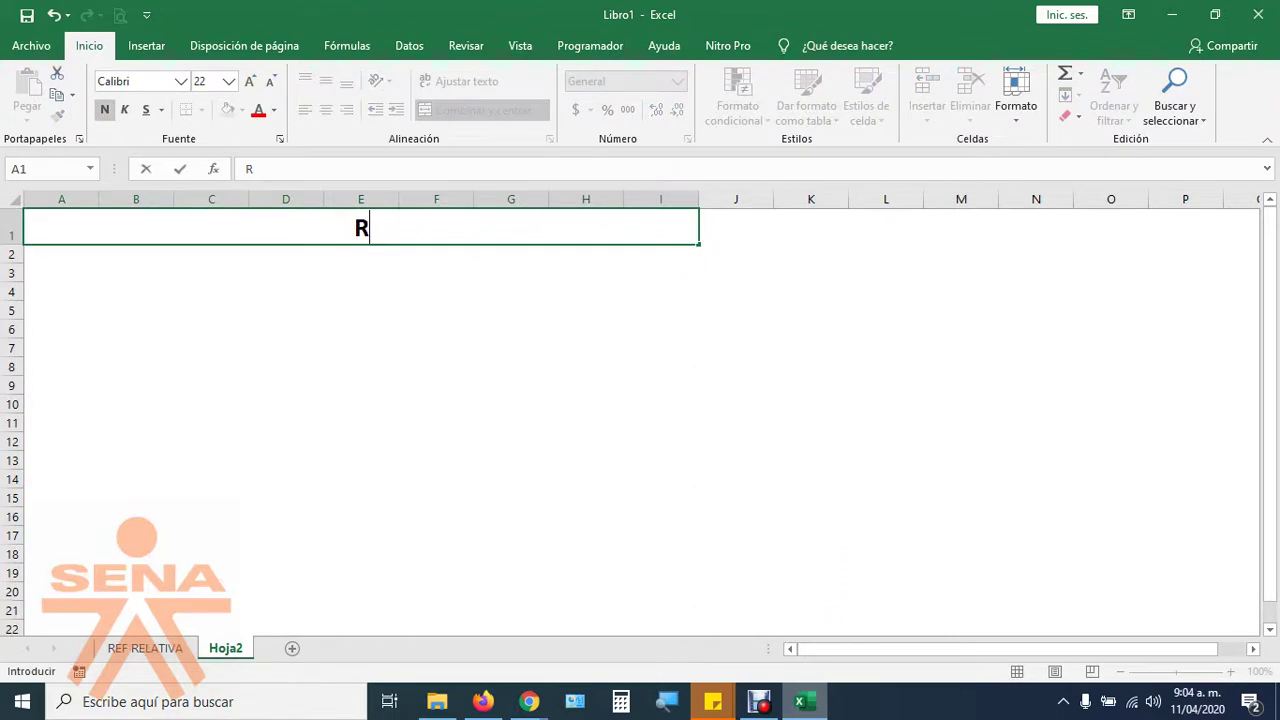
pyautogui.write('EFERENCIA ABSOL')
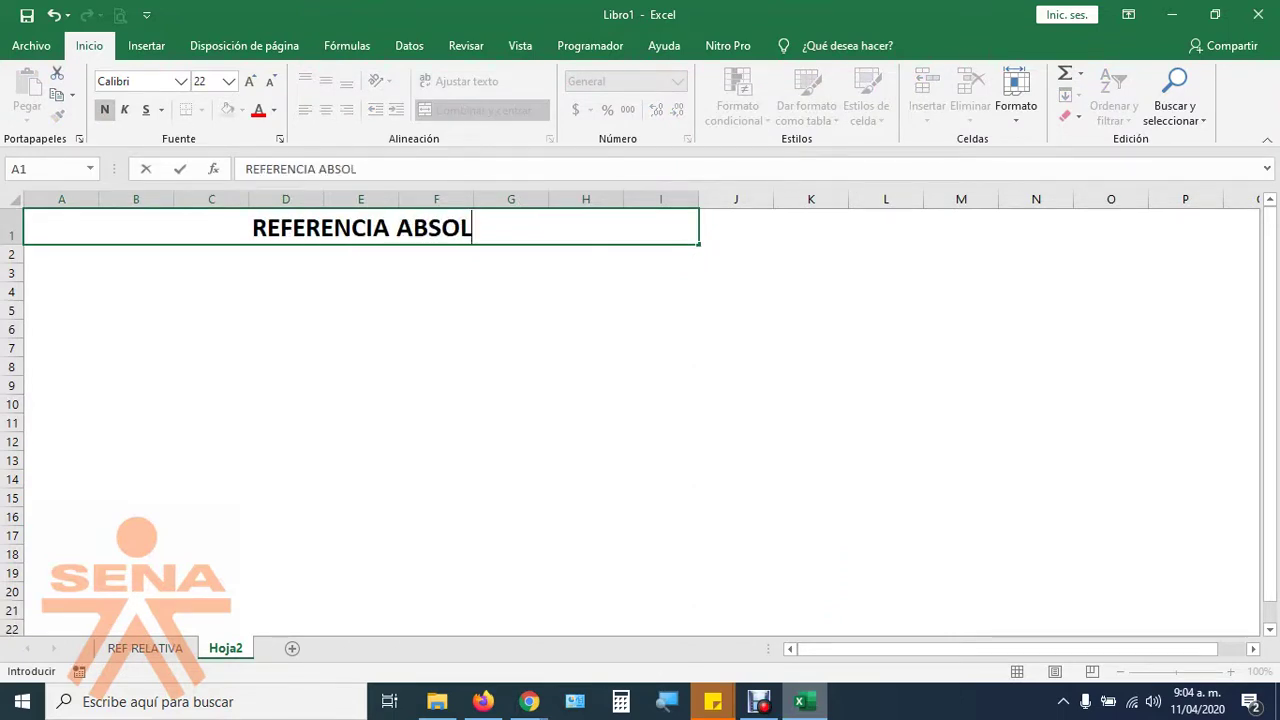
pyautogui.write('UTA')
pyautogui.press('Return')
pyautogui.write('}')
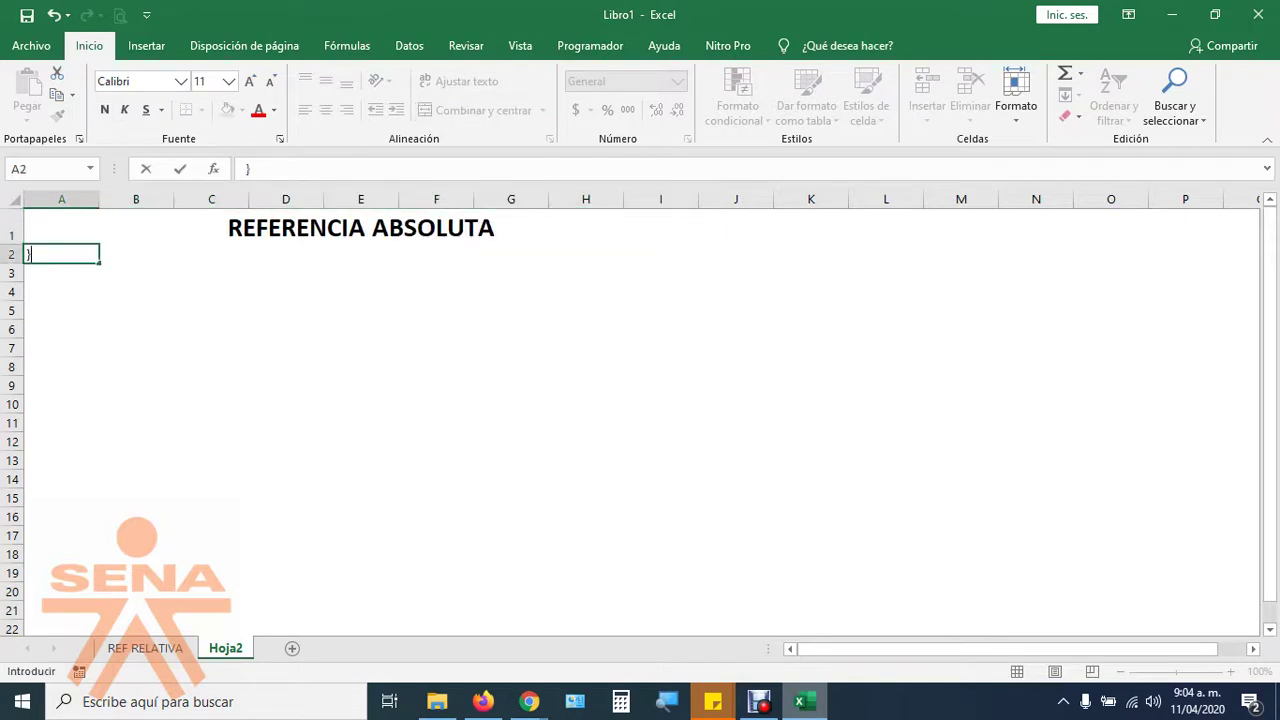
pyautogui.click(211, 273)
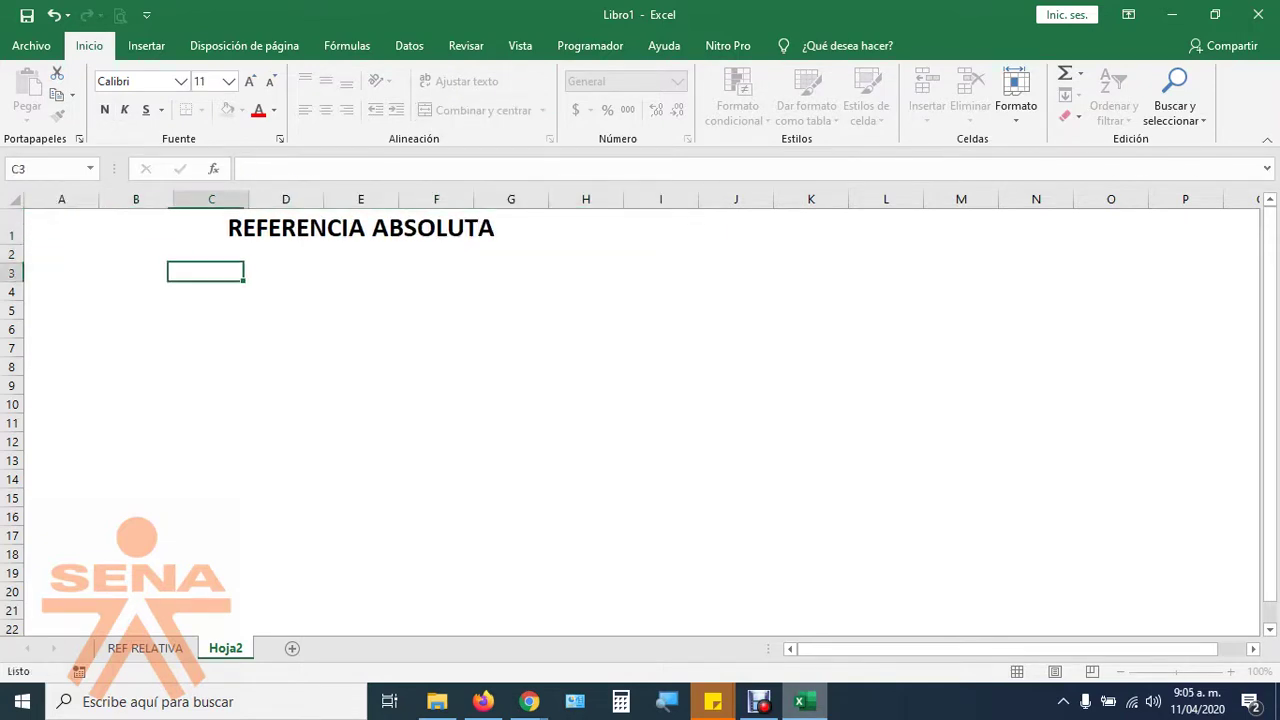
# Enter IVA in C3 and 19% in D3, then make them centred, bold and larger.
pyautogui.write('IVA')
pyautogui.press('Tab')
pyautogui.write('1')
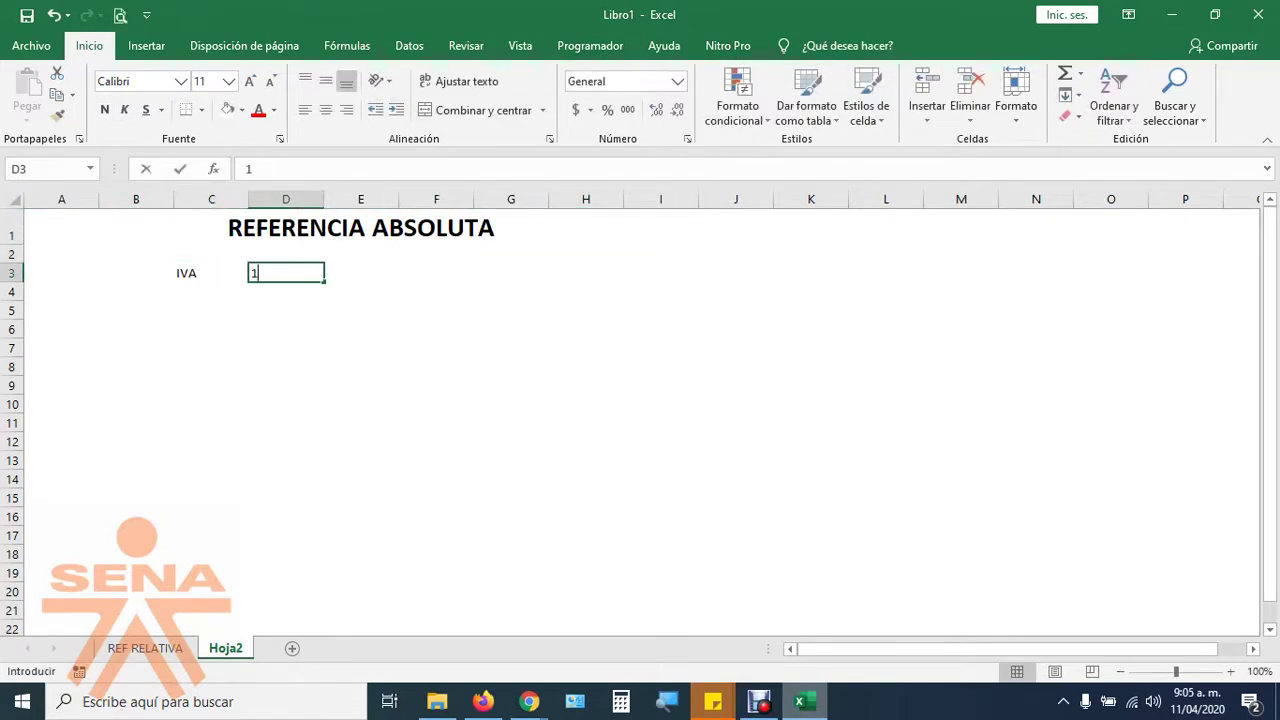
pyautogui.write('9%')
pyautogui.press('Return')
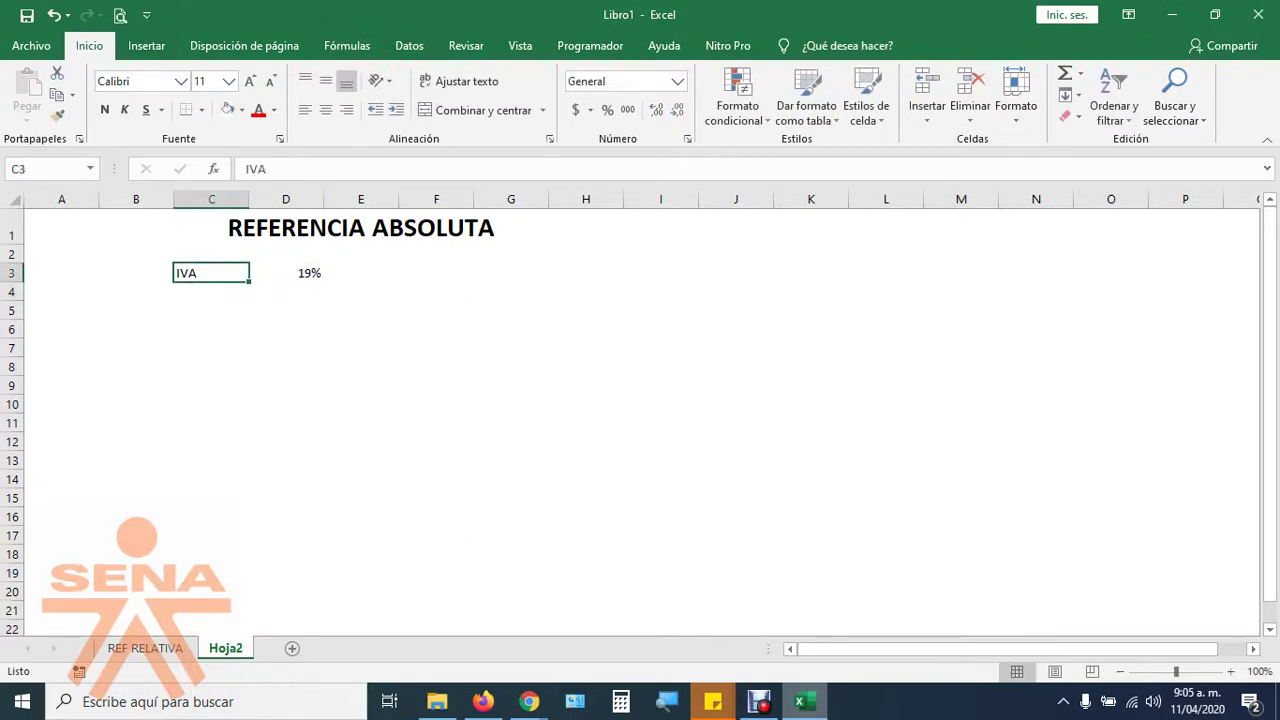
pyautogui.moveTo(211, 273); pyautogui.dragTo(286, 273)
pyautogui.click(326, 110)
pyautogui.click(105, 110)
pyautogui.click(250, 81)
pyautogui.click(250, 81)
pyautogui.click(250, 81)
# Start the headers in B5, then clear the misplaced ITEM entry.
pyautogui.click(136, 317)
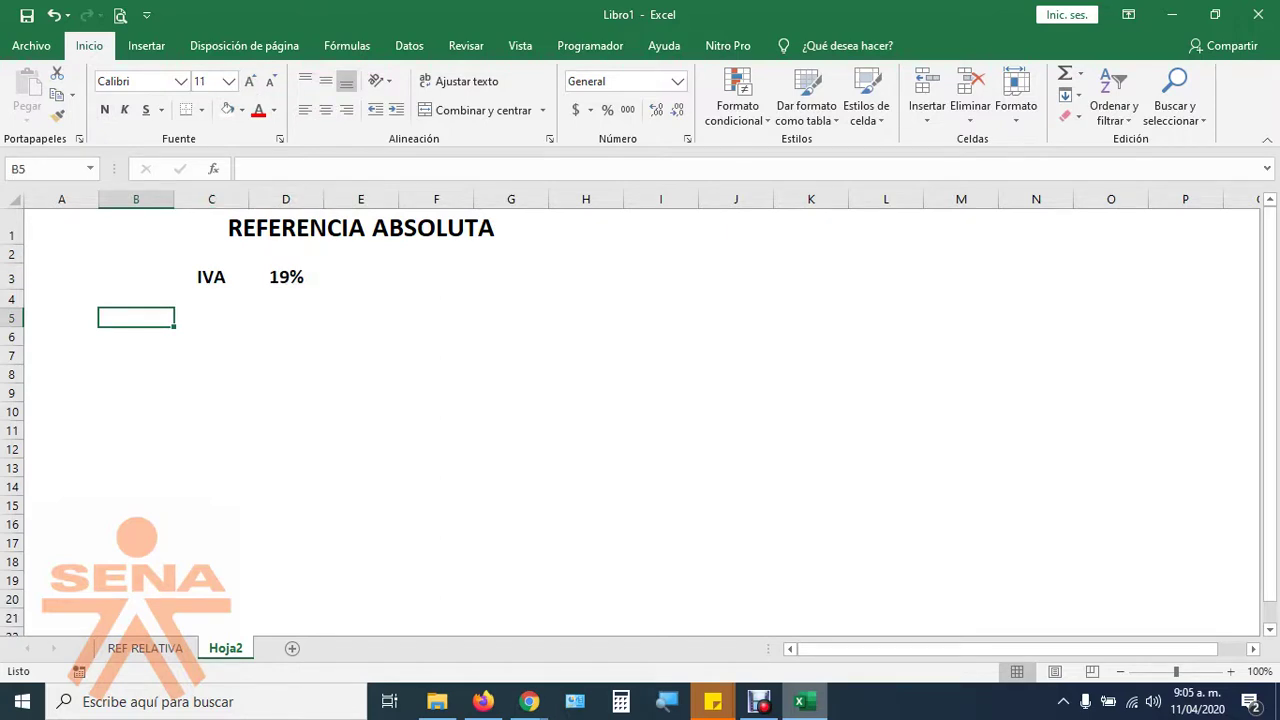
pyautogui.write('ITEM')
pyautogui.press('Tab')
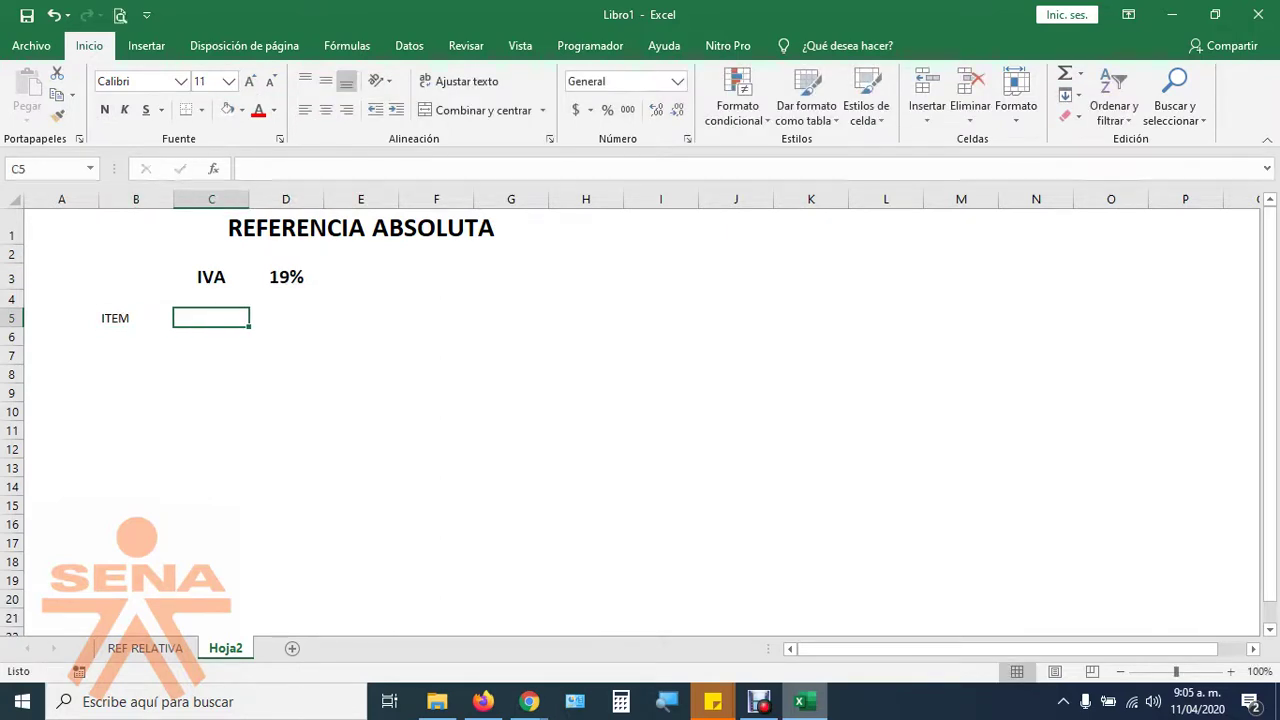
pyautogui.write('P')
pyautogui.press('BackSpace')
pyautogui.press('Tab')
pyautogui.click(136, 317)
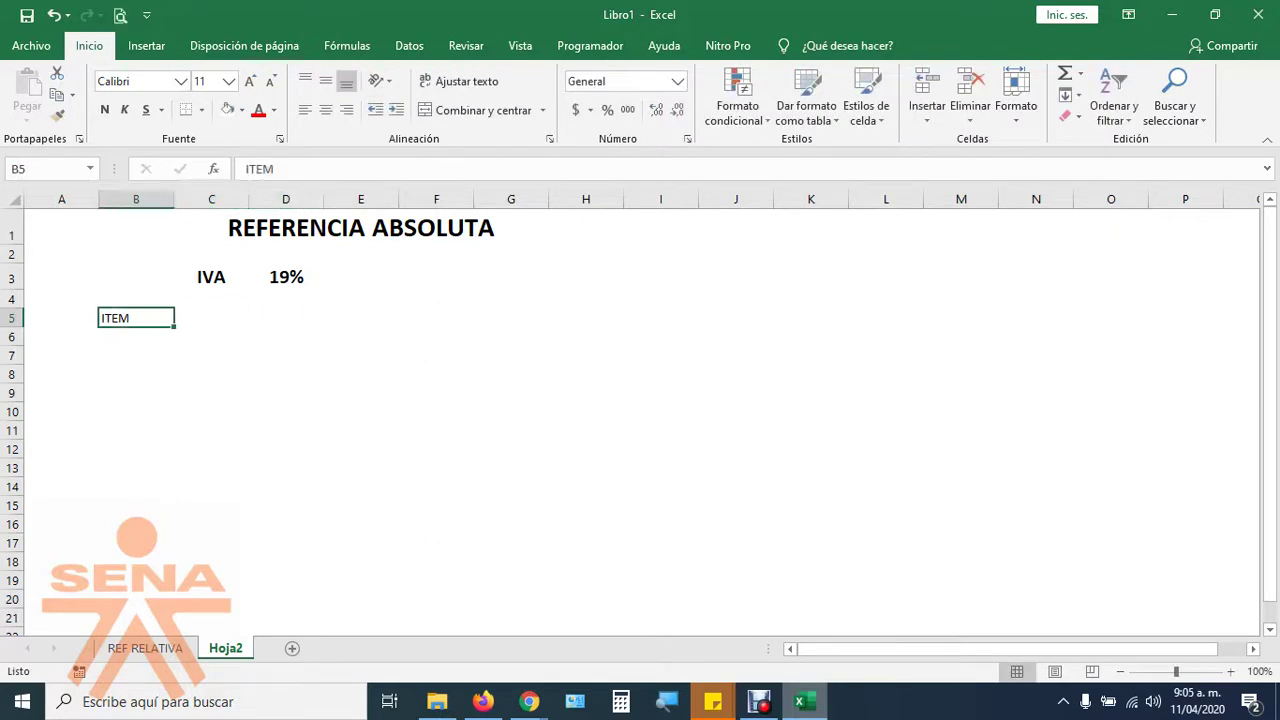
pyautogui.press('Delete')
# Type headers ITEM, PRODUCTO, CANTIDAD, VR UNITARIO, VR IVA, VR TOTAL across C5:H5.
pyautogui.click(211, 317)
pyautogui.write('ITEM')
pyautogui.press('Tab')
pyautogui.write('PRODUCTO')
pyautogui.press('Tab')
pyautogui.write('CANTIDAD')
pyautogui.press('Tab')
pyautogui.write('VR UNITARIO')
pyautogui.press('Tab')
pyautogui.write('VR IVA')
pyautogui.press('Tab')
pyautogui.write('V')
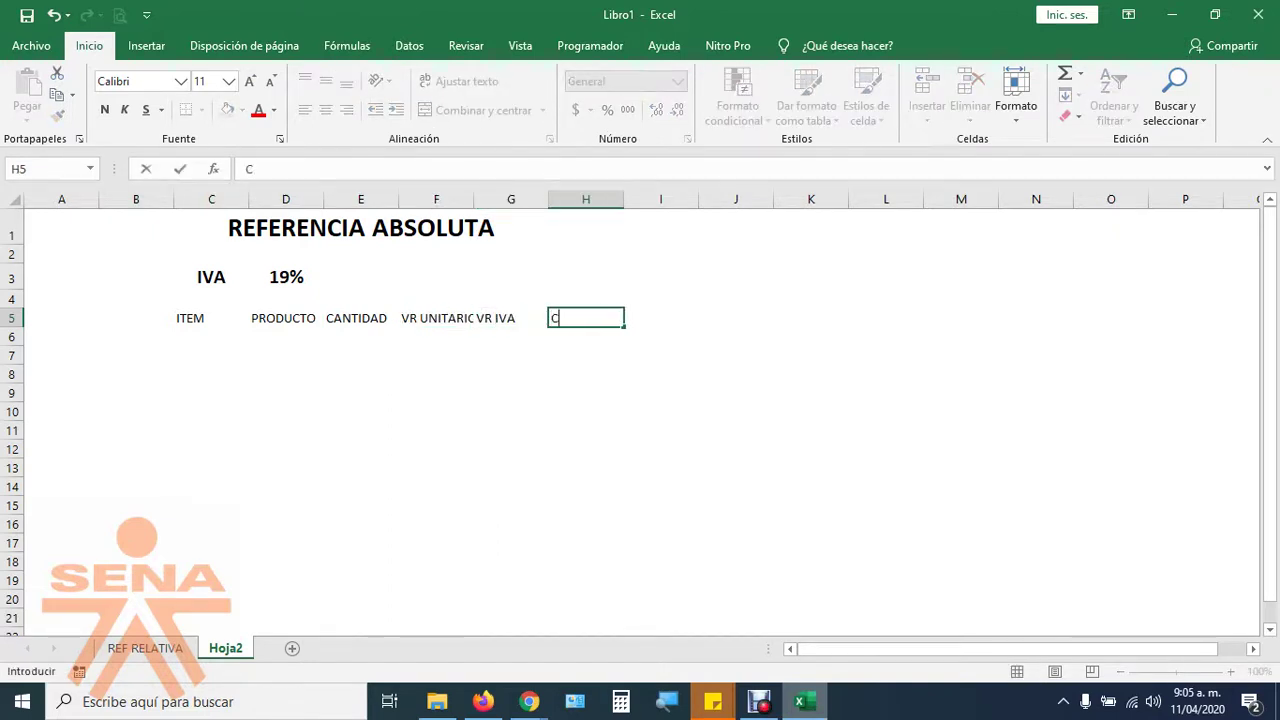
pyautogui.write('R TOTAL')
pyautogui.press('Return')
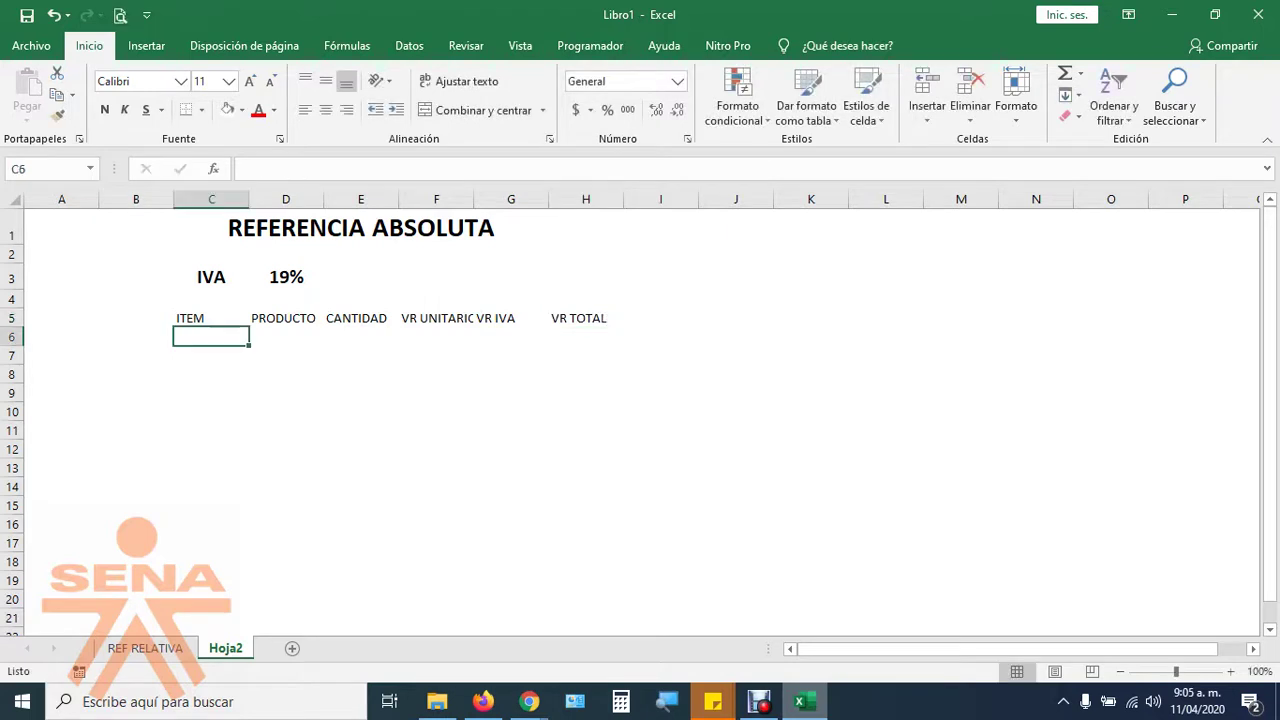
pyautogui.moveTo(195, 318); pyautogui.dragTo(590, 318)
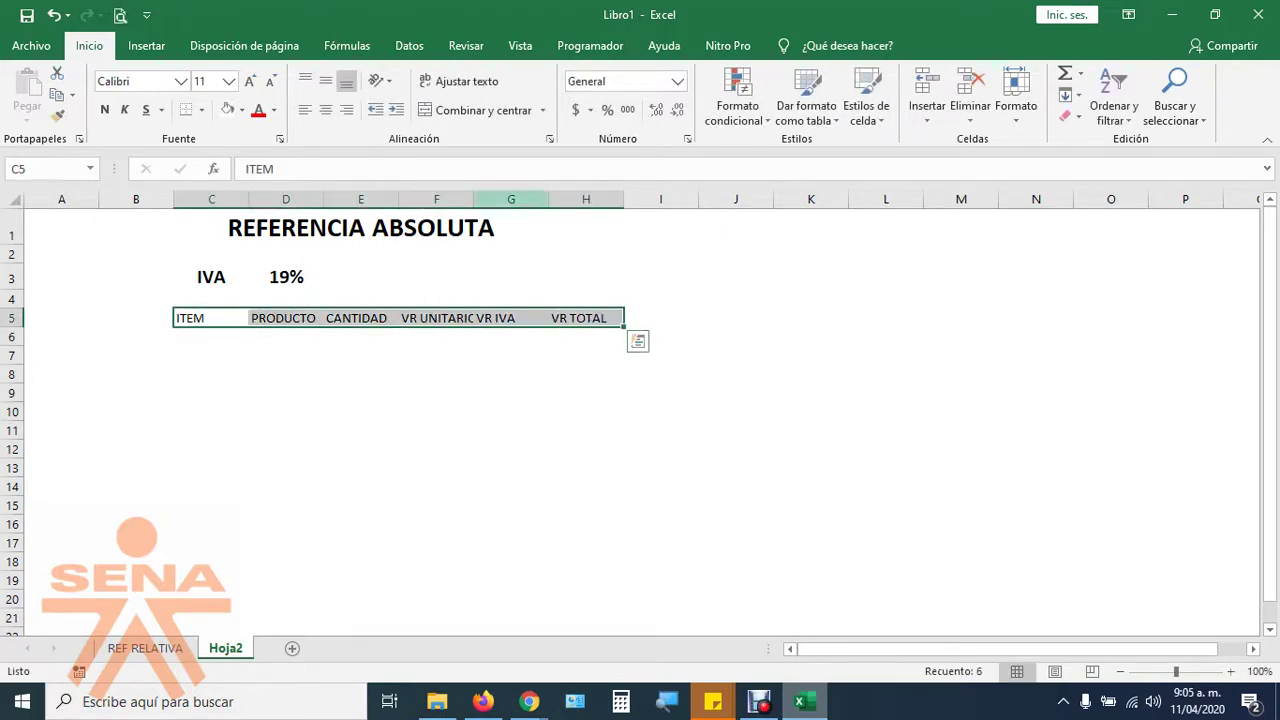
# Make the C5:H5 headers centred, bold and size 12, and auto-fit the column widths.
pyautogui.click(325, 110)
pyautogui.click(104, 110)
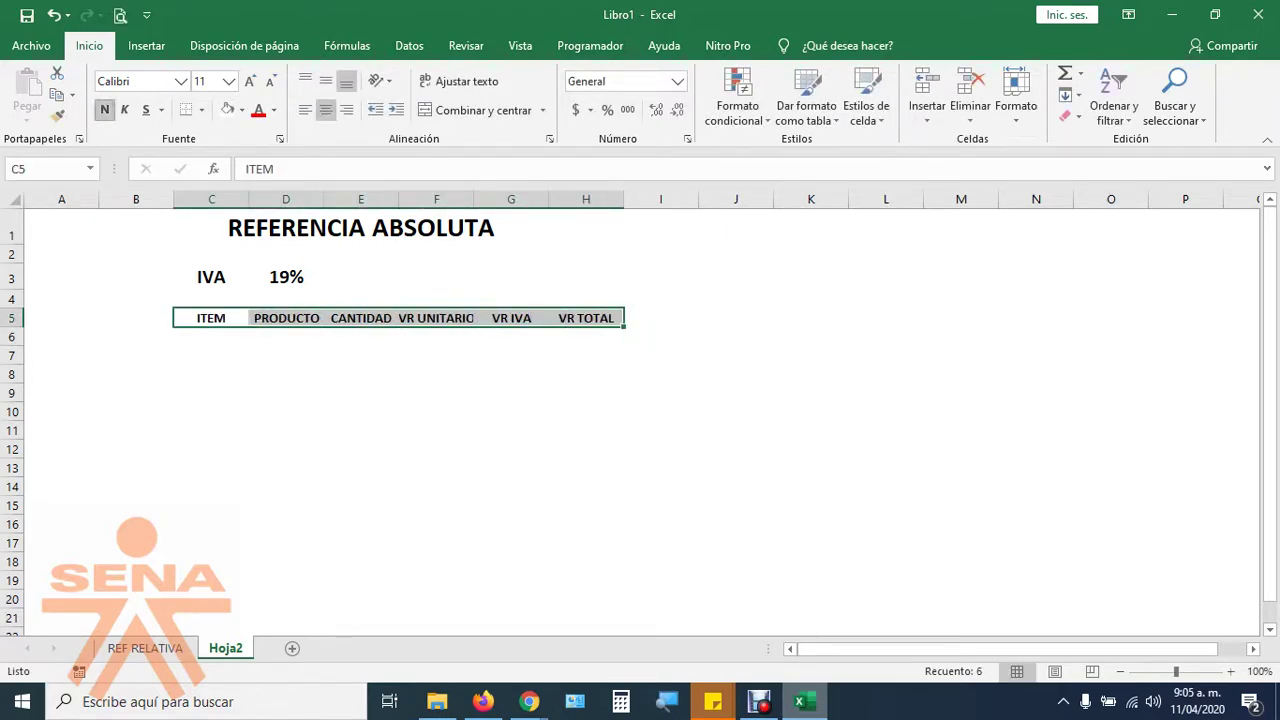
pyautogui.click(1015, 100)
pyautogui.click(1060, 232)
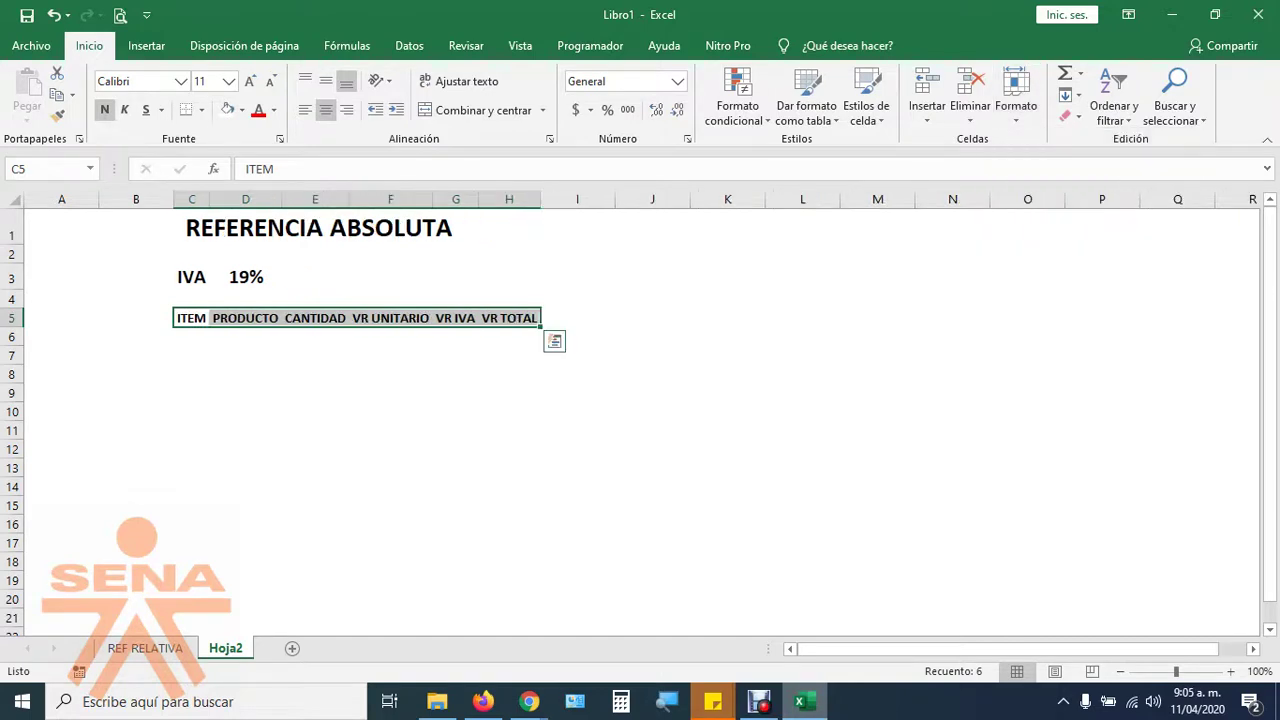
pyautogui.click(315, 355)
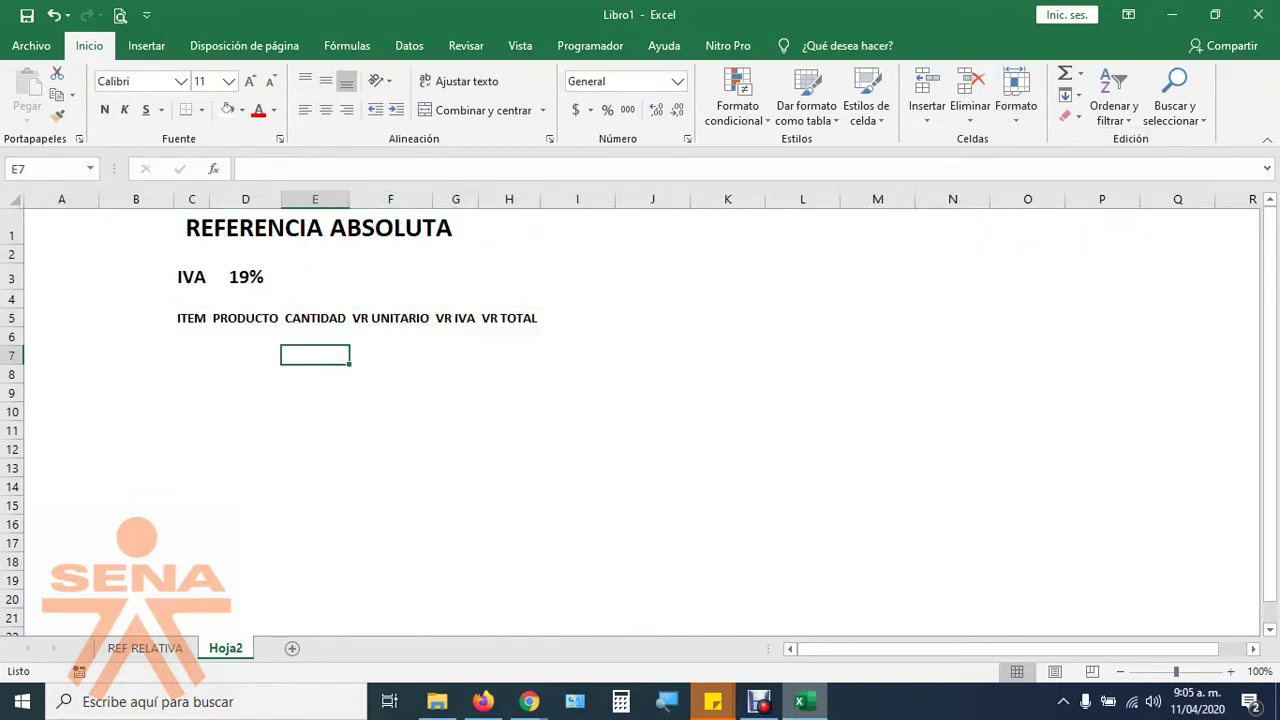
pyautogui.moveTo(191, 318); pyautogui.dragTo(525, 318)
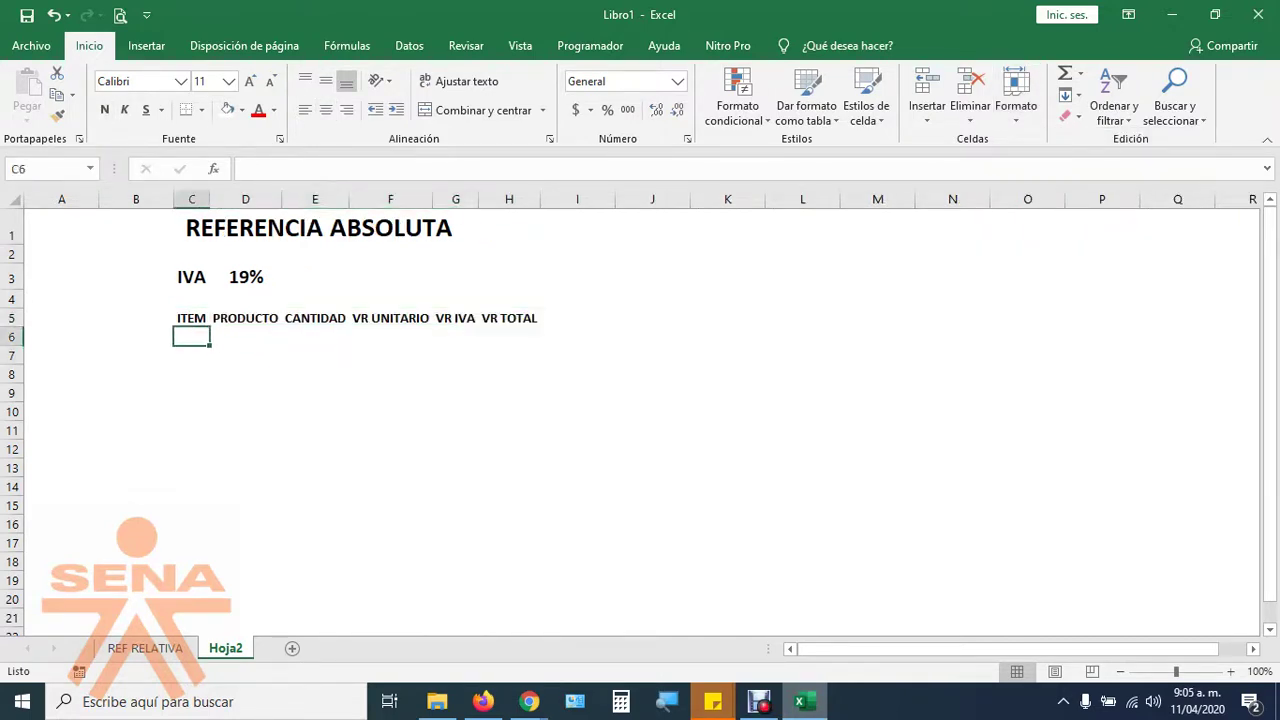
pyautogui.click(250, 81)
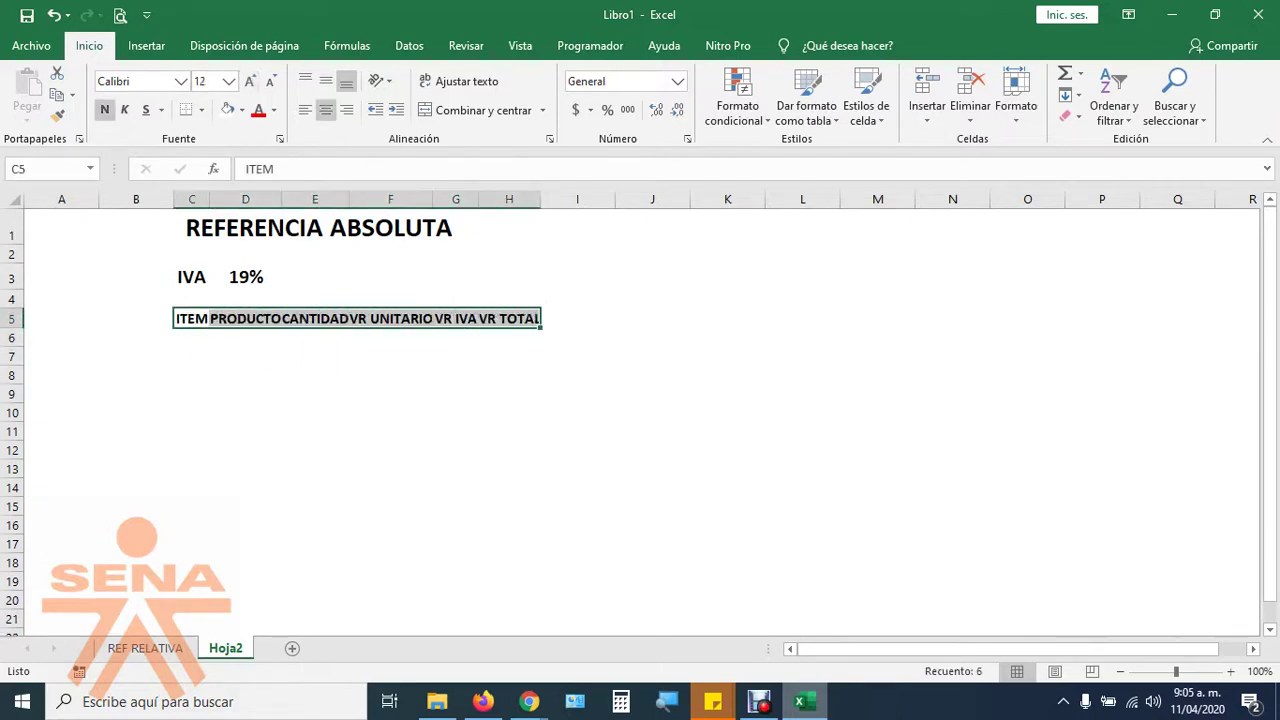
pyautogui.click(1015, 100)
pyautogui.click(1100, 233)
pyautogui.click(250, 355)
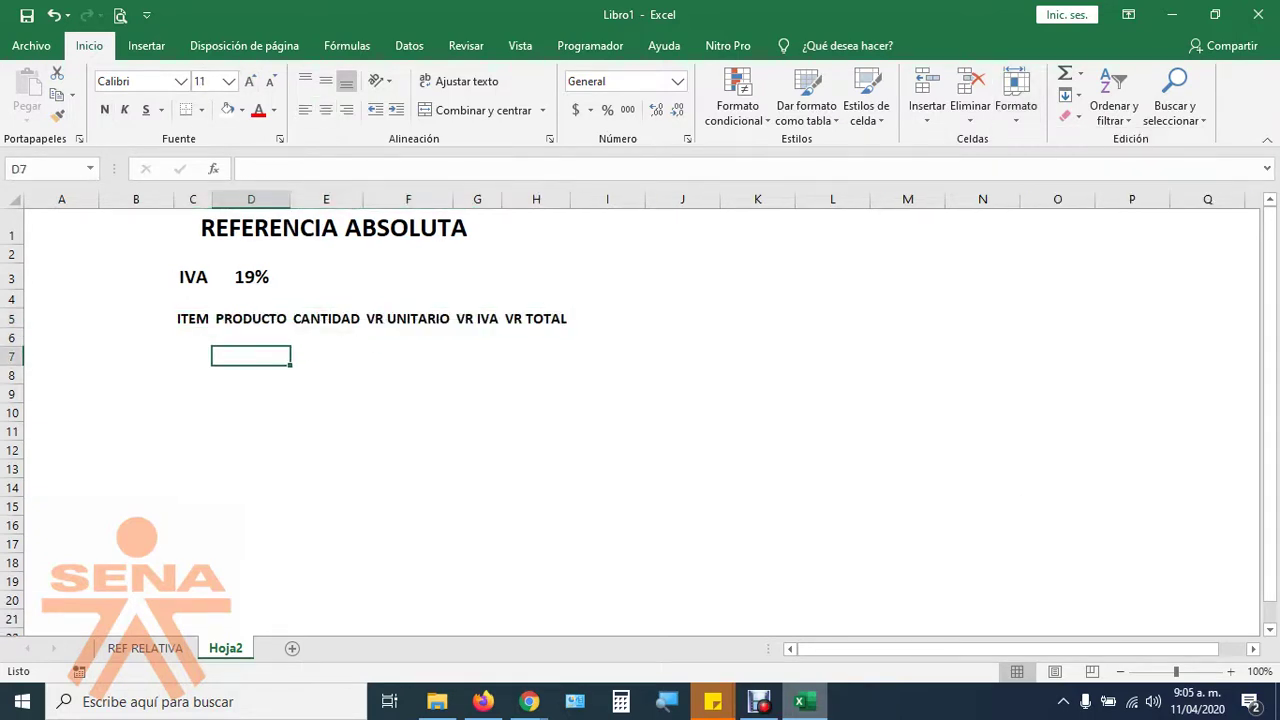
# Number the items 1 to 5 in C6:C10 and centre them.
pyautogui.click(192, 337)
pyautogui.write('1')
pyautogui.press('Return')
pyautogui.click(192, 337)
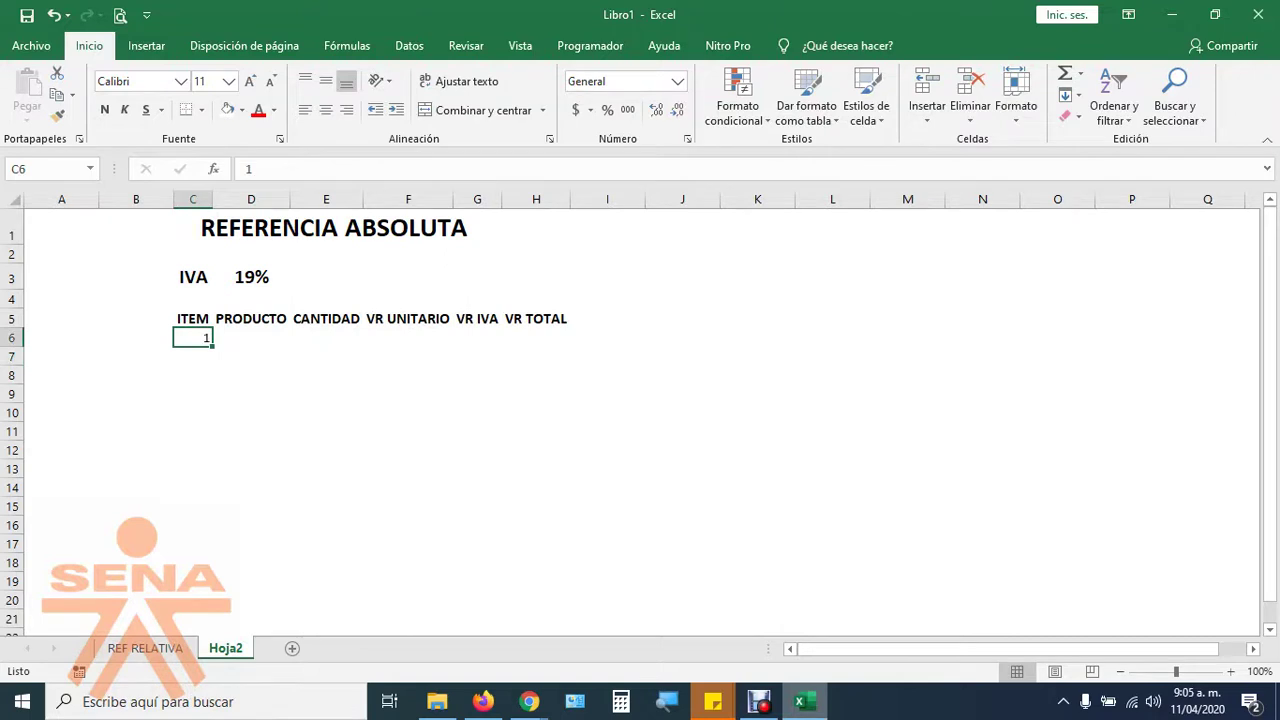
pyautogui.moveTo(212, 345); pyautogui.dragTo(212, 420)
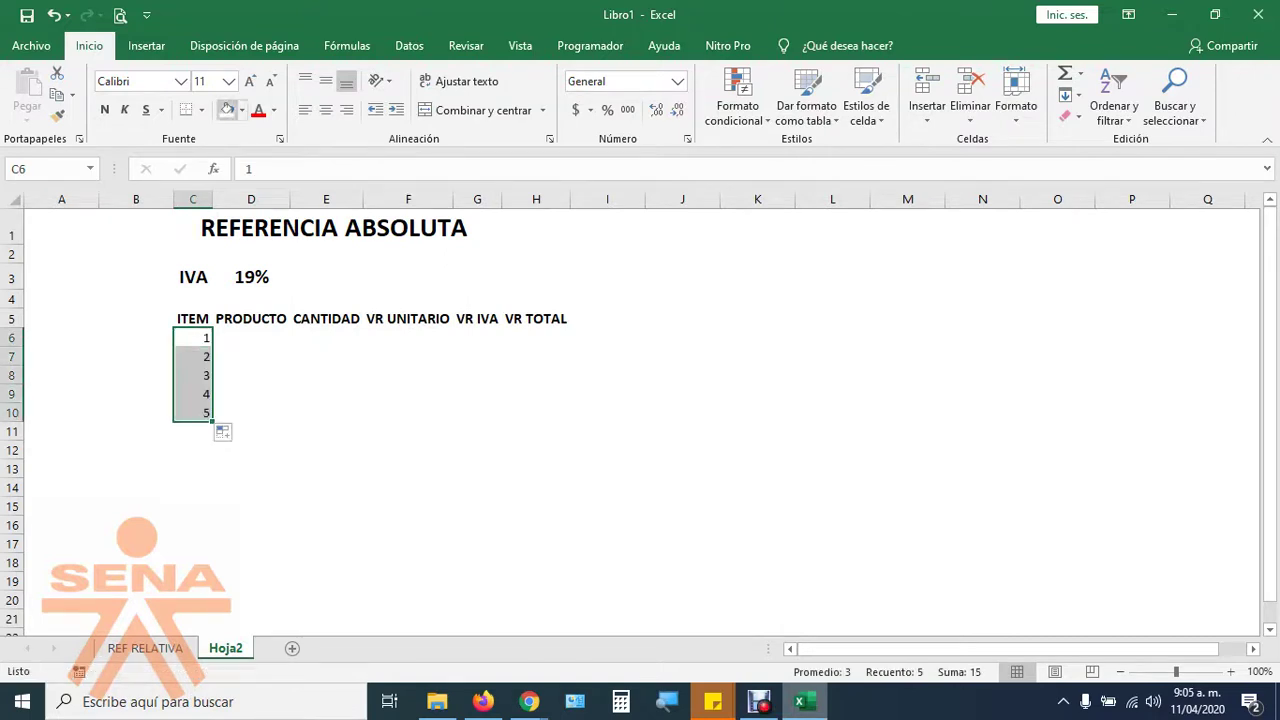
pyautogui.click(326, 110)
# Enter products TTT, CCC, DDD, EEE, RRR in D6:D10.
pyautogui.click(251, 337)
pyautogui.write('TTT')
pyautogui.press('Return')
pyautogui.write('CCC')
pyautogui.press('Return')
pyautogui.write('DDD')
pyautogui.press('Return')
pyautogui.write('EEE')
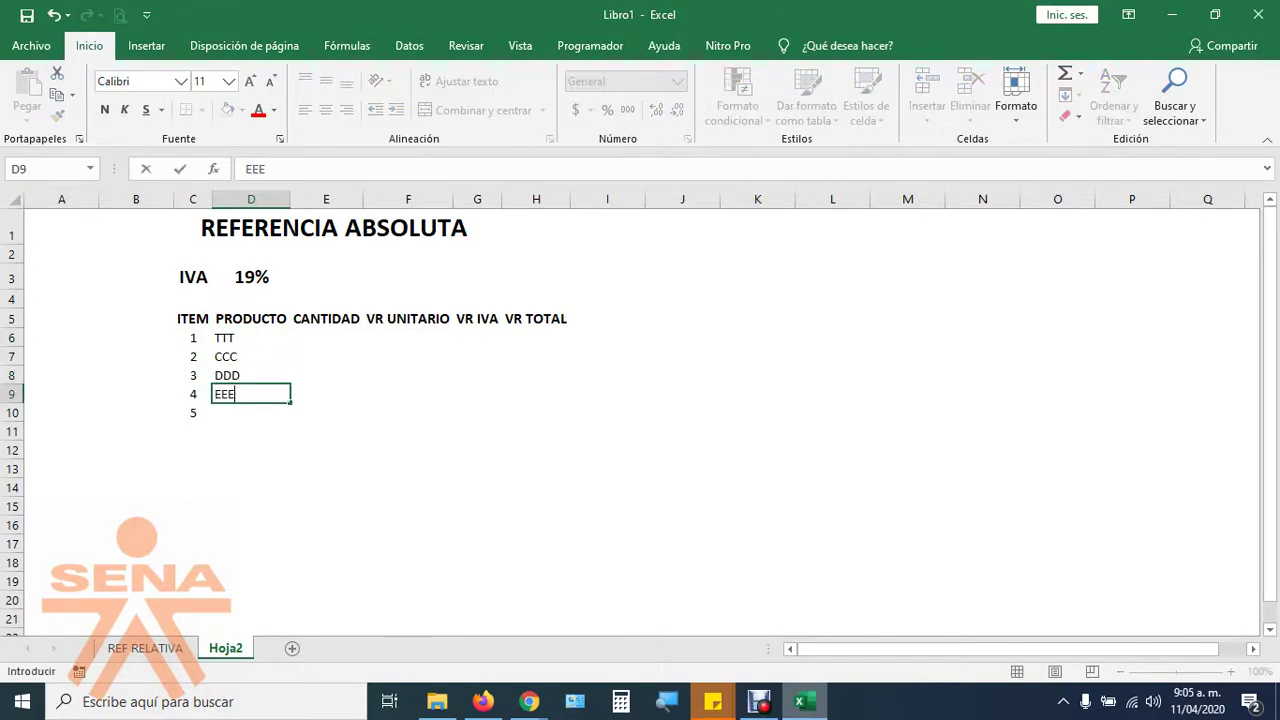
pyautogui.press('Return')
pyautogui.write('RRR')
pyautogui.press('Return')
# Enter quantities 2, 5, 10, 1, 7 in E6:E10.
pyautogui.click(326, 338)
pyautogui.write('2')
pyautogui.press('Return')
pyautogui.write('5')
pyautogui.press('Return')
pyautogui.write('10')
pyautogui.press('Return')
pyautogui.write('1')
pyautogui.press('Return')
pyautogui.write('7')
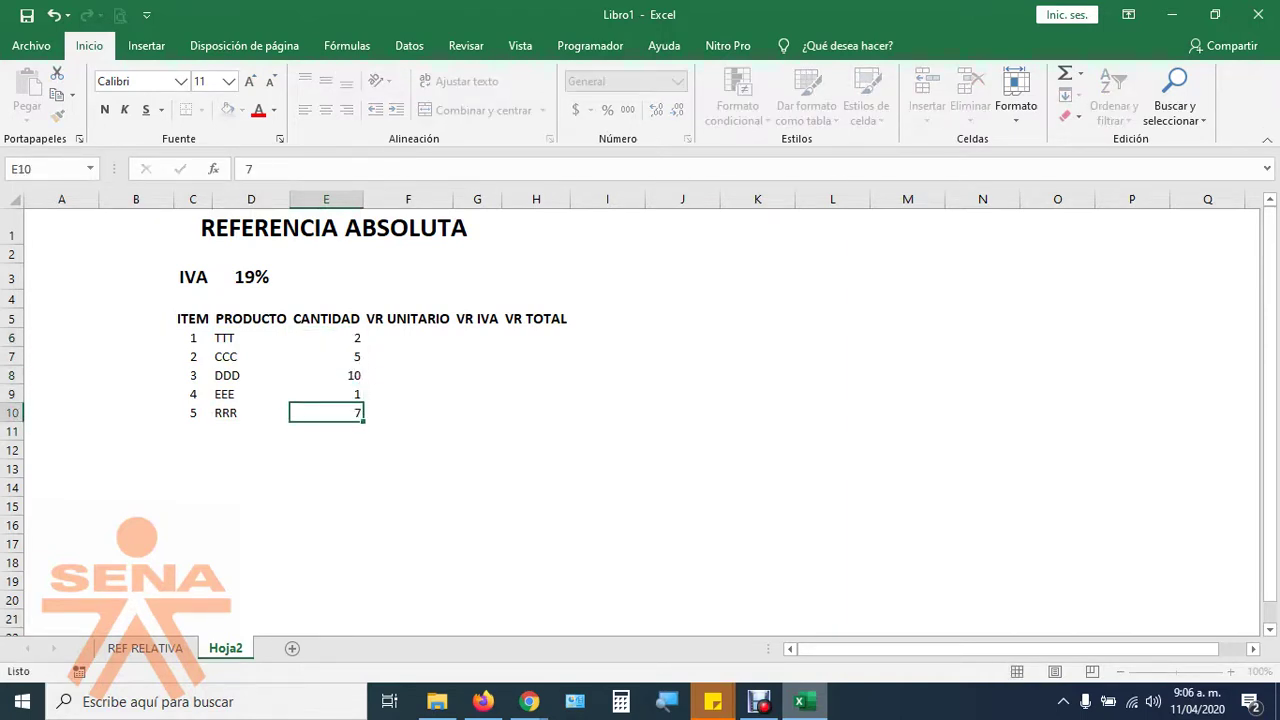
pyautogui.press('Return')
pyautogui.moveTo(326, 338); pyautogui.dragTo(326, 431)
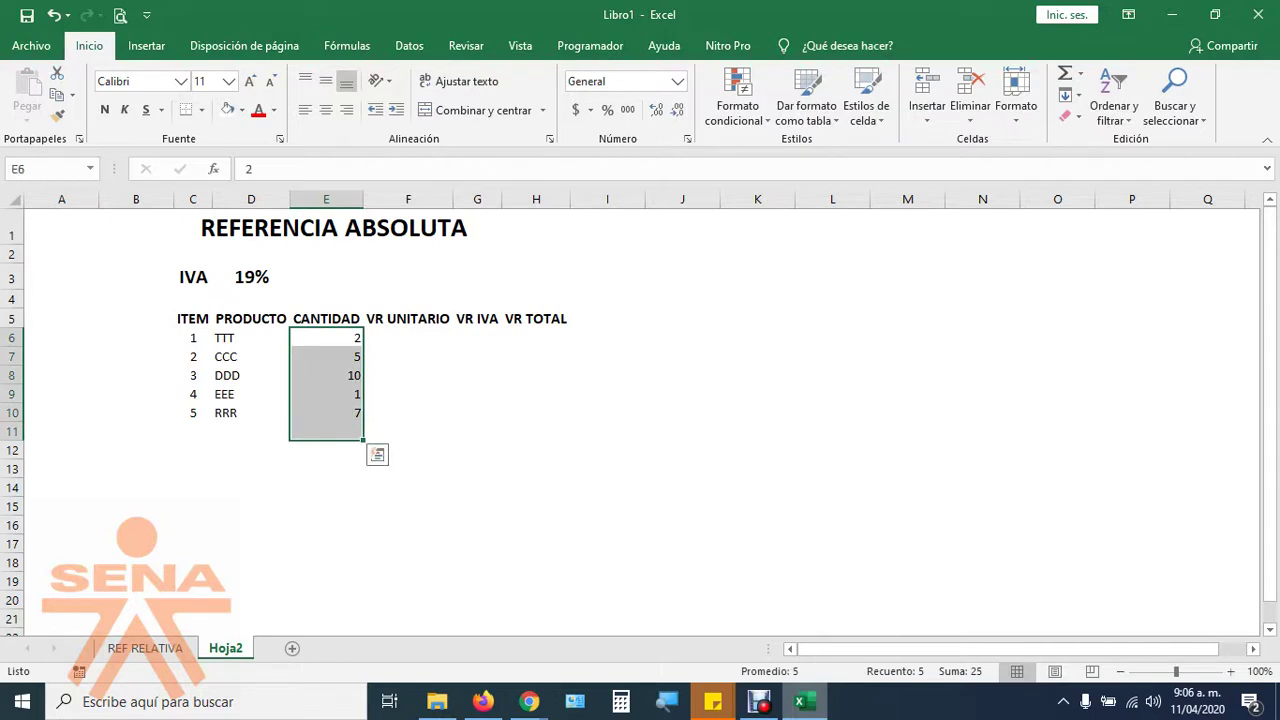
# Centre the quantities and enter unit prices 15000, 5000, 25000, 50000, 10000 in F6:F10.
pyautogui.click(326, 110)
pyautogui.click(408, 338)
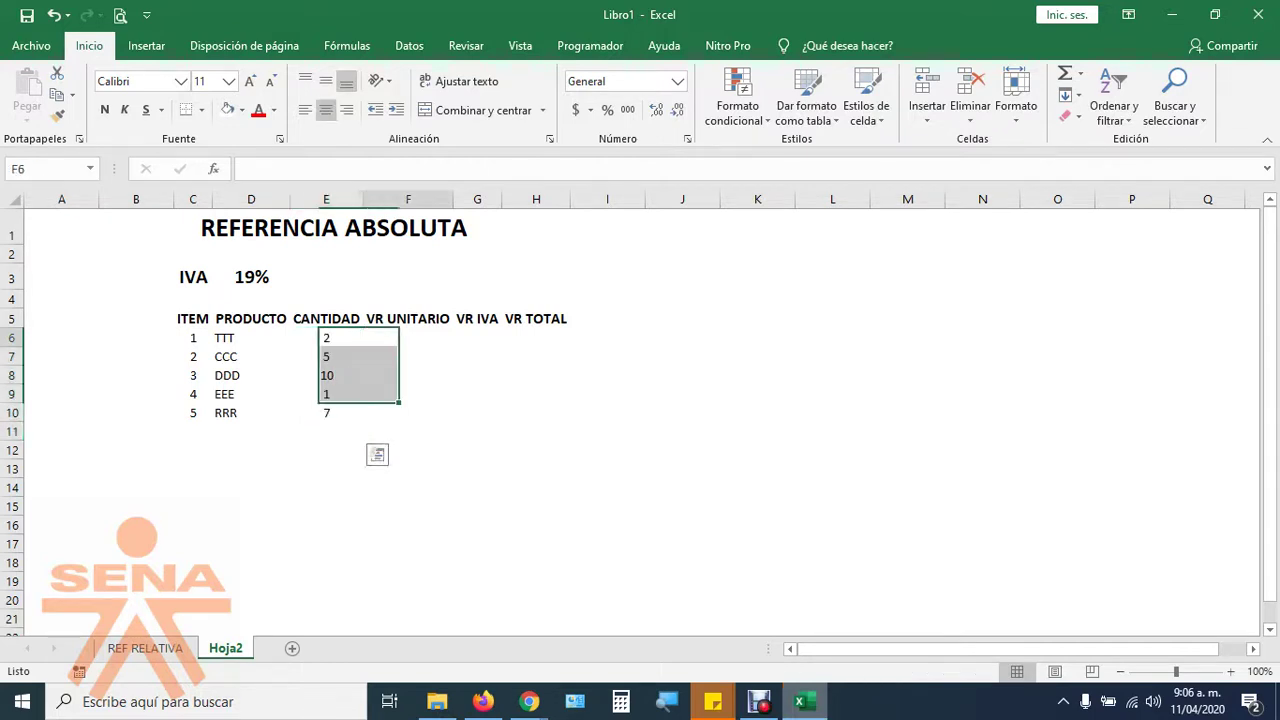
pyautogui.write('15000')
pyautogui.press('Return')
pyautogui.write('5000')
pyautogui.press('Return')
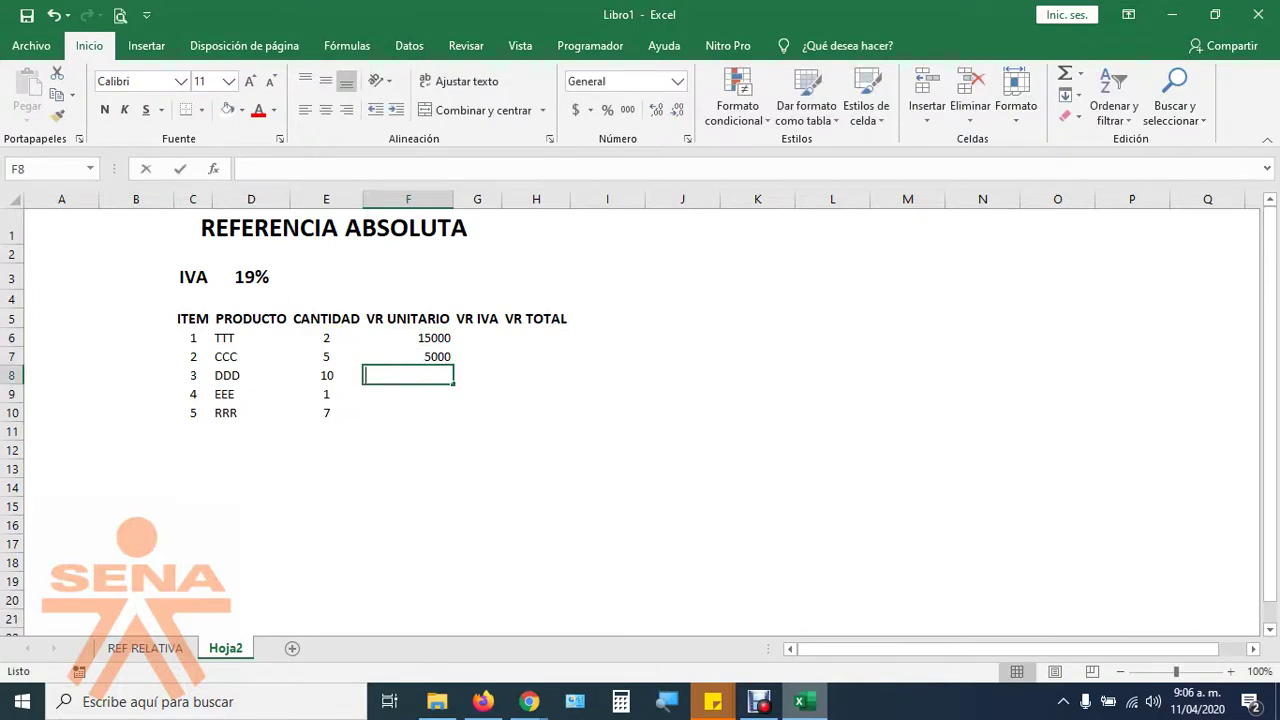
pyautogui.write('25000')
pyautogui.press('Return')
pyautogui.write('50000')
pyautogui.press('Return')
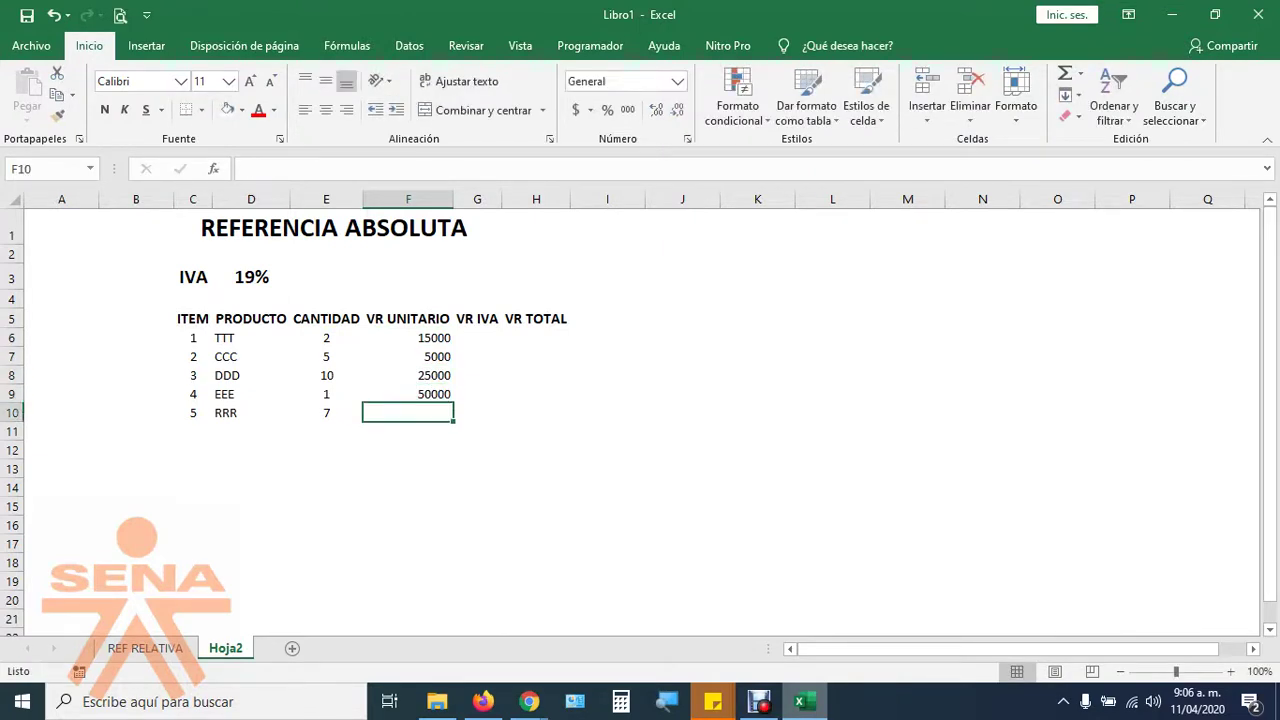
pyautogui.write('10000')
pyautogui.press('Return')
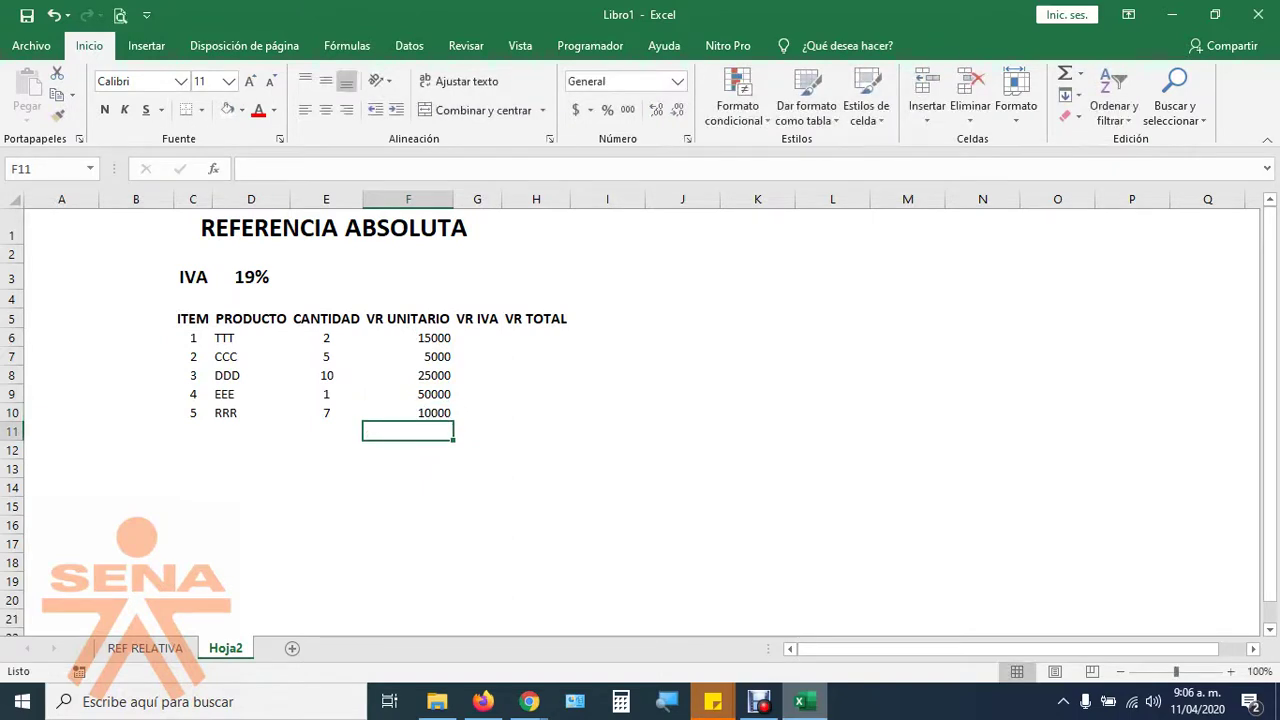
# Apply accounting currency format to the unit price range.
pyautogui.press('Up')
pyautogui.press('Up')
pyautogui.press('Up')
pyautogui.press('Up')
pyautogui.press('Up')
pyautogui.hotkey('shift', 'Right')
pyautogui.hotkey('shift', 'Right')
pyautogui.hotkey('shift', 'Down')
pyautogui.hotkey('shift', 'Down')
pyautogui.hotkey('shift', 'Down')
pyautogui.hotkey('shift', 'Down')
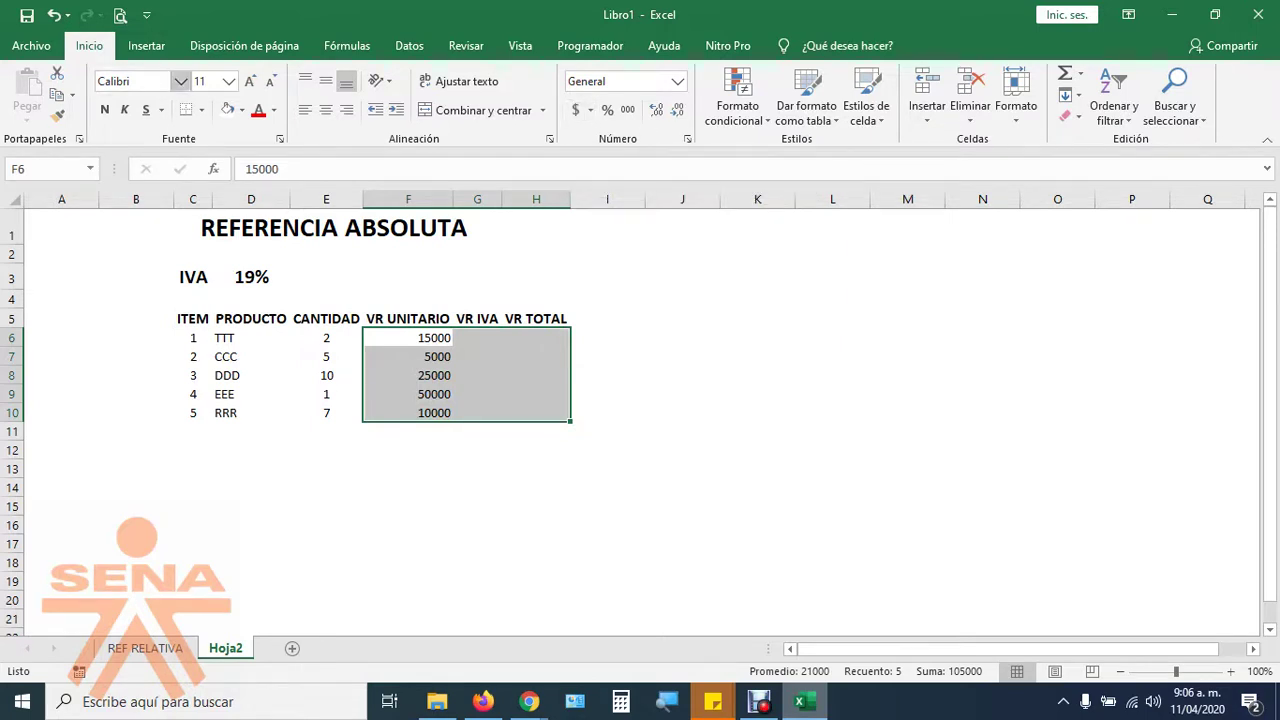
pyautogui.click(575, 110)
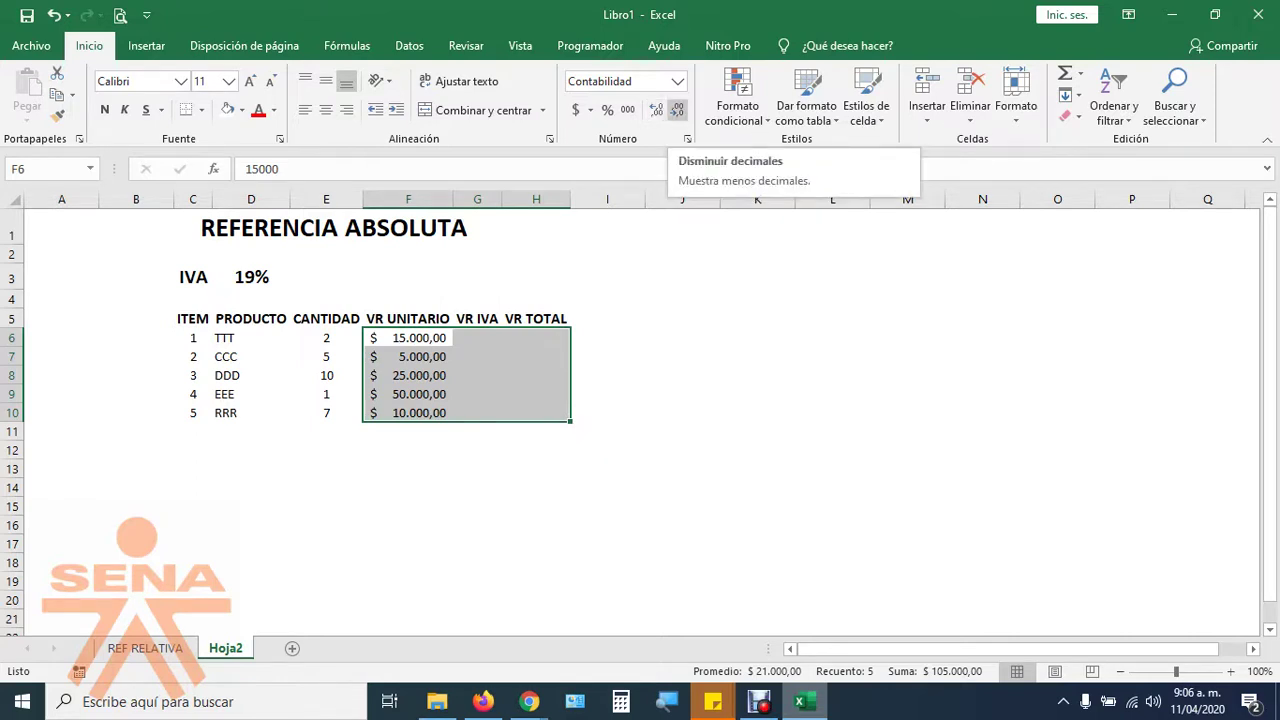
# Remove both decimal places from the unit prices.
pyautogui.click(677, 109)
pyautogui.click(677, 109)
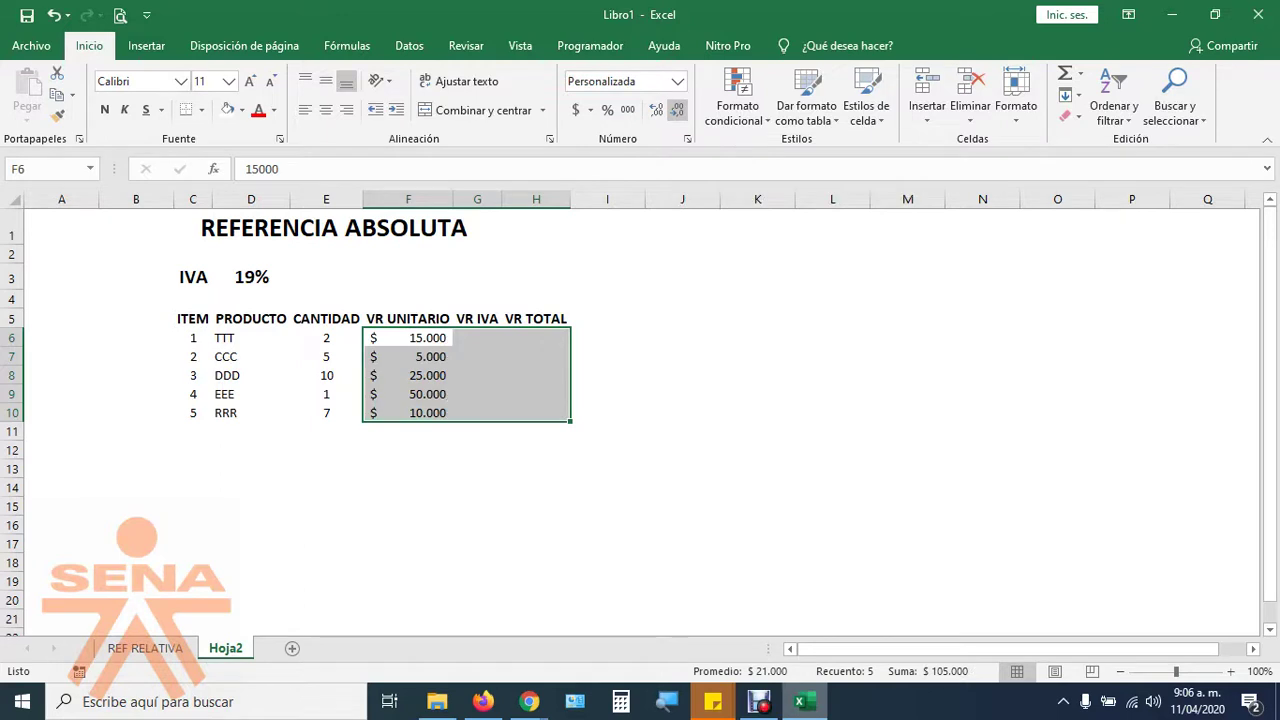
pyautogui.click(682, 431)
# Widen the VR IVA and VR TOTAL columns.
pyautogui.click(477, 318)
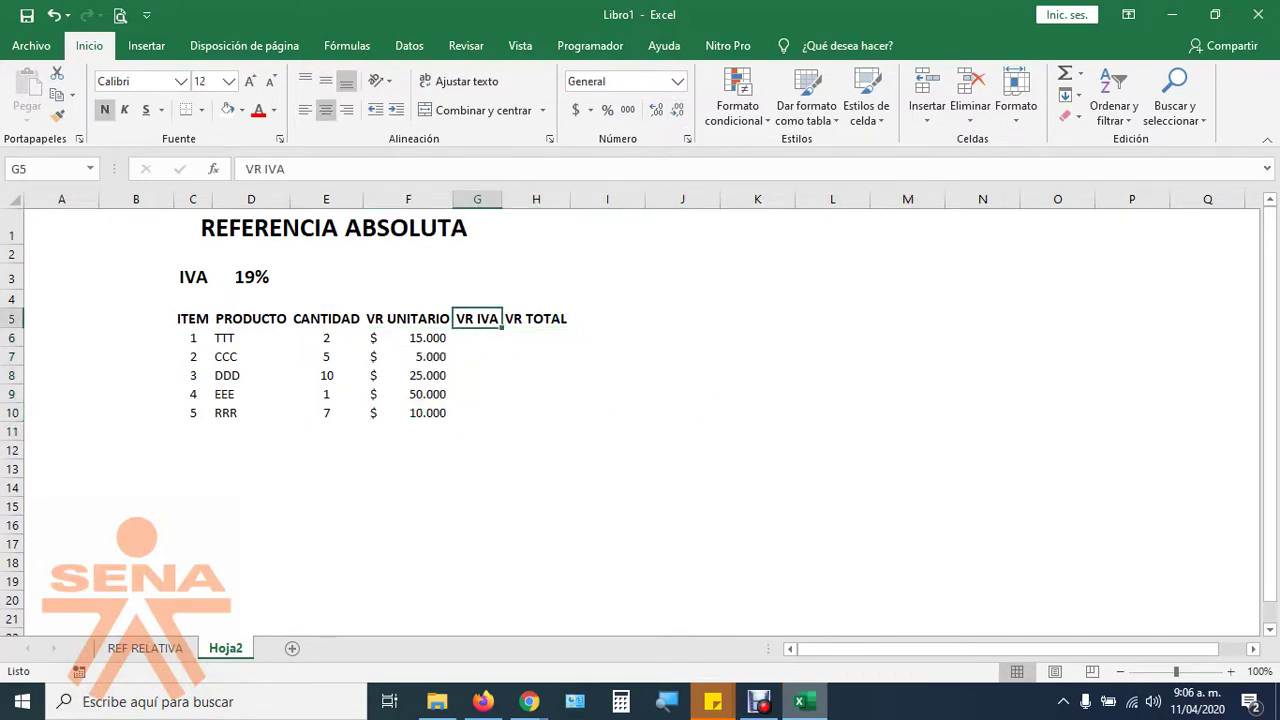
pyautogui.moveTo(502, 199); pyautogui.dragTo(549, 199)
pyautogui.click(501, 338)
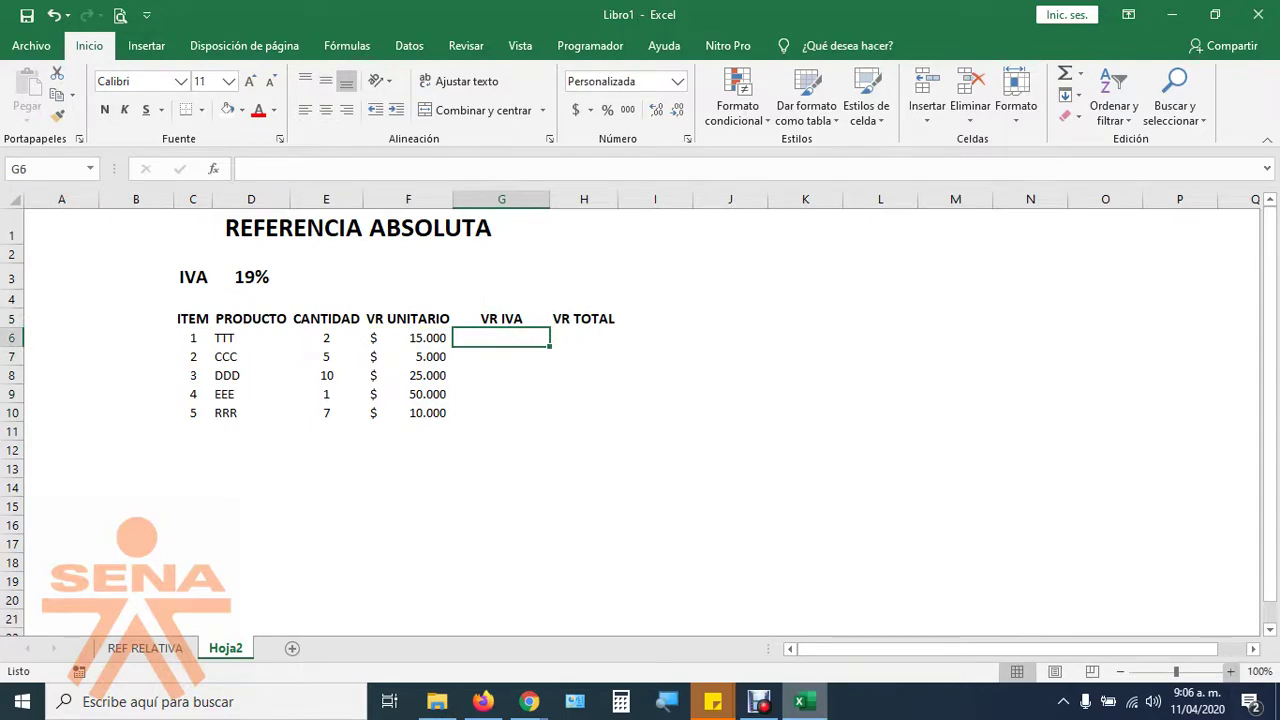
pyautogui.keyDown('ctrl'); pyautogui.scroll(5, 640, 412); pyautogui.keyUp('ctrl')
pyautogui.moveTo(1060, 648); pyautogui.dragTo(1100, 648)
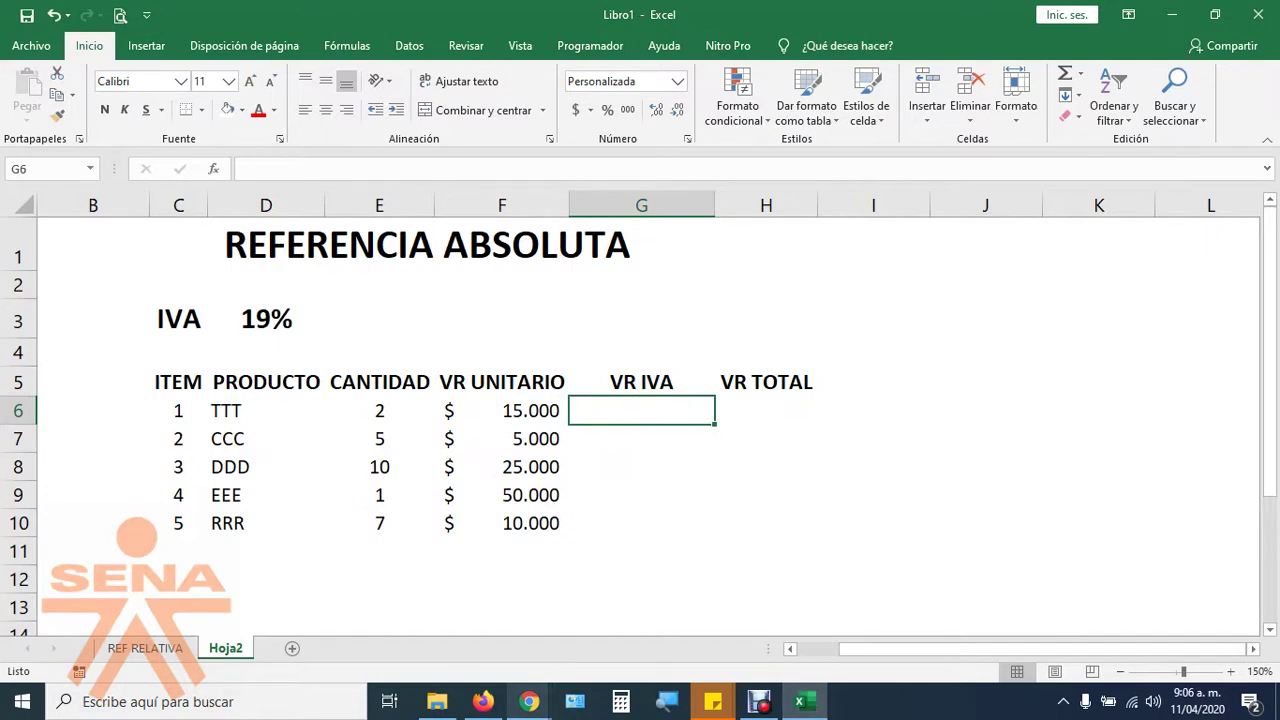
pyautogui.click(529, 701)
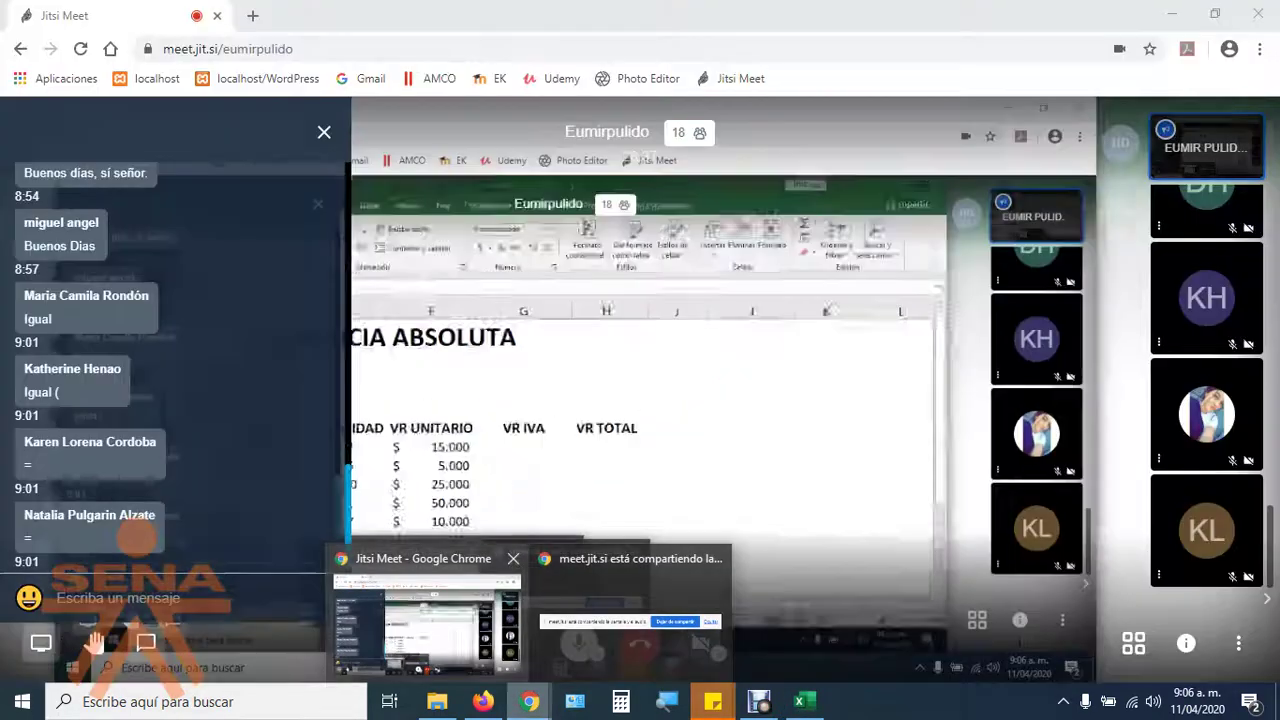
pyautogui.moveTo(427, 615)
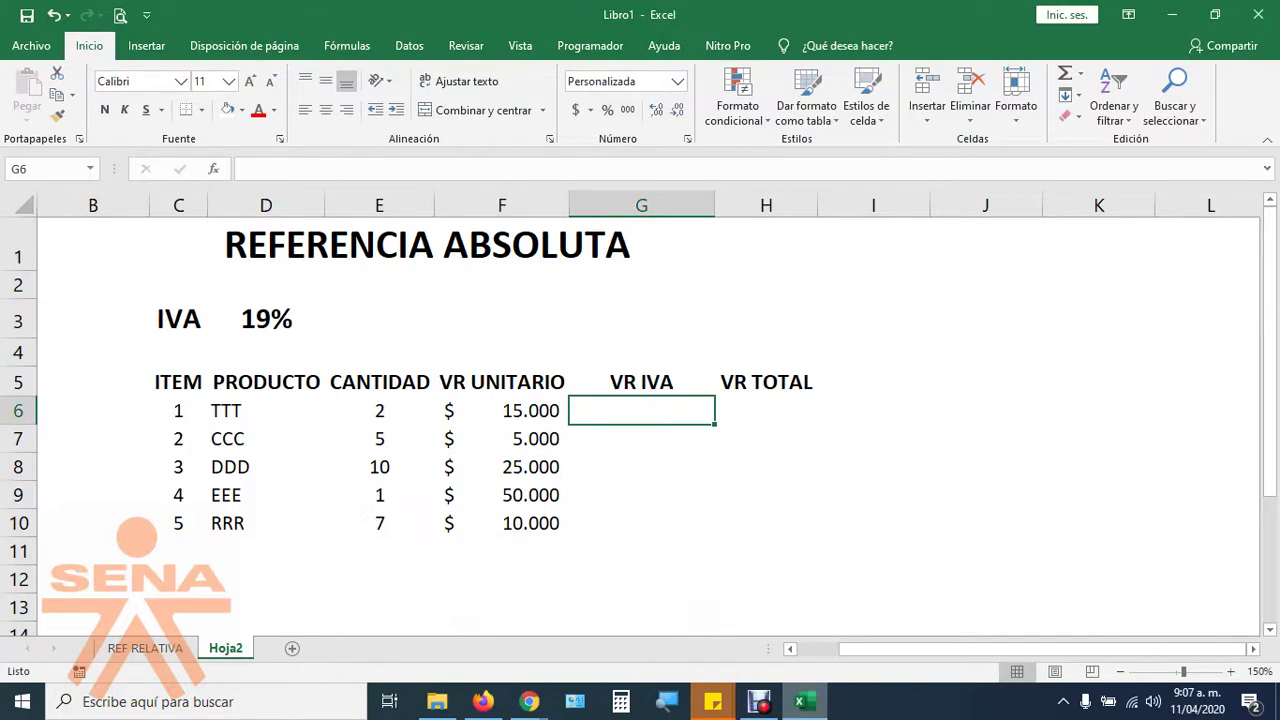
pyautogui.click(502, 410)
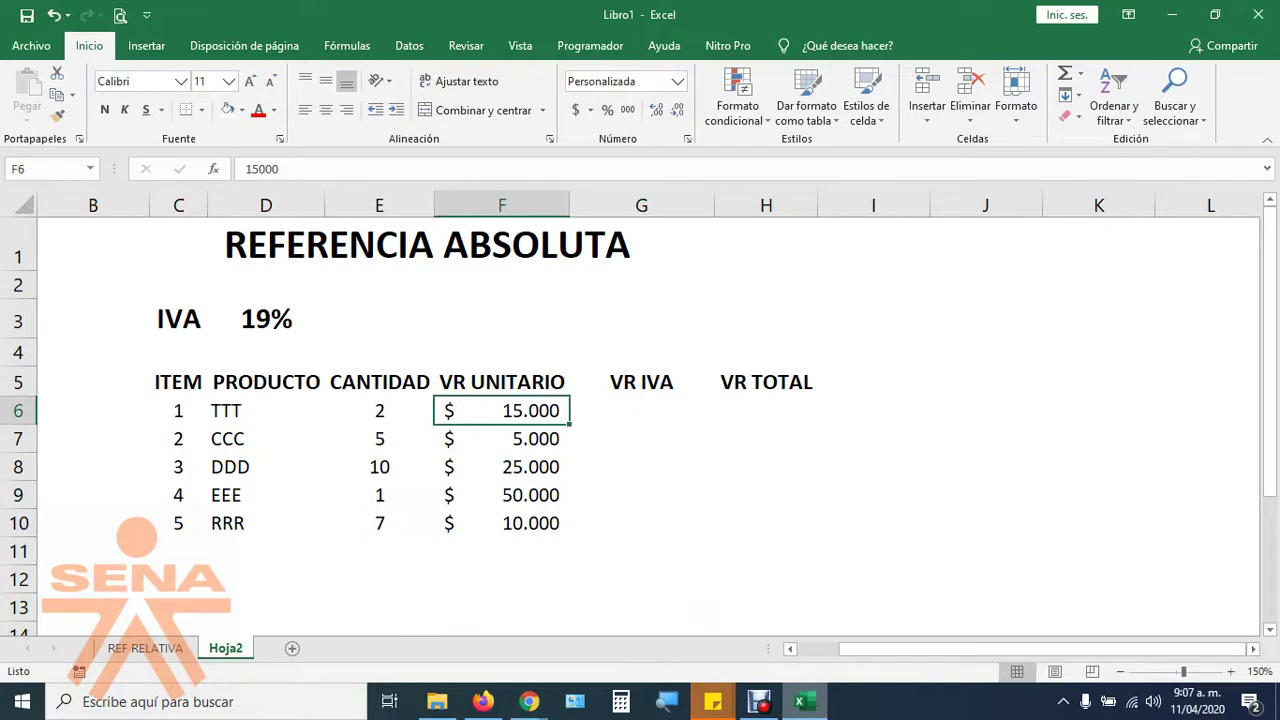
pyautogui.click(641, 410)
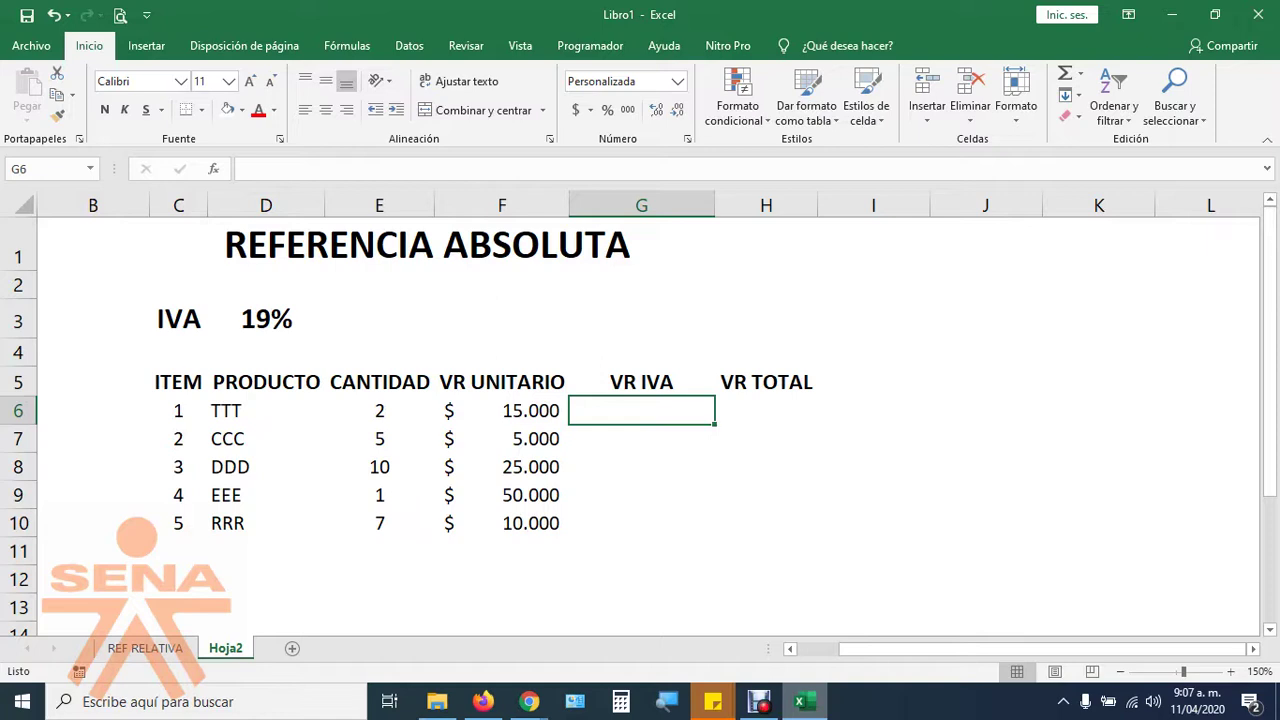
pyautogui.write('=')
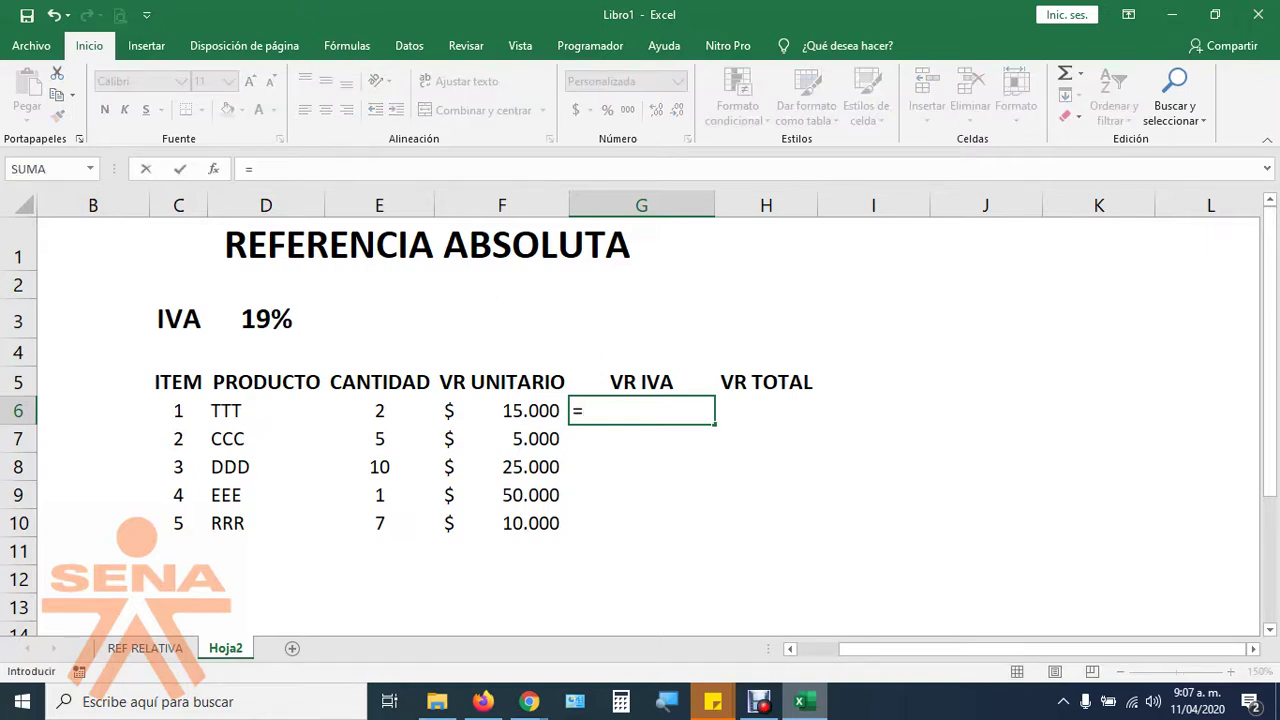
# Enter =F6*E6*19% in G6 and fill it down to G10.
pyautogui.click(502, 410)
pyautogui.write('*')
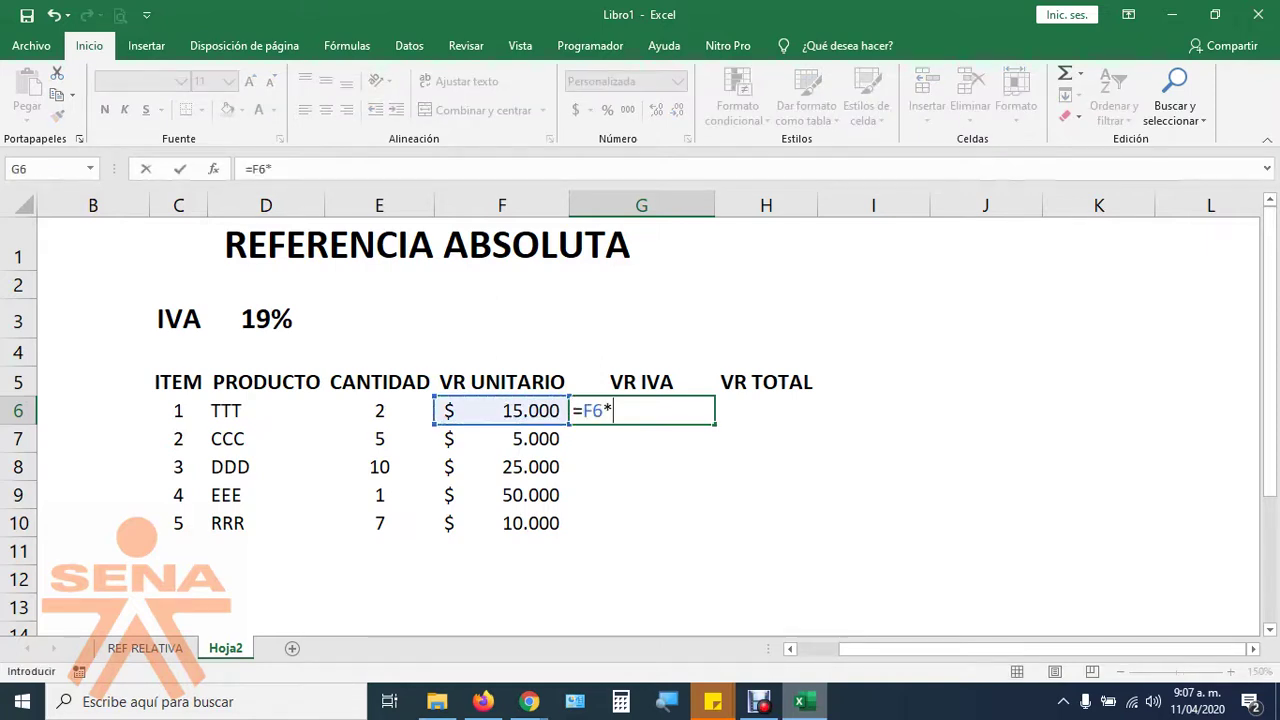
pyautogui.click(379, 410)
pyautogui.write('*19%')
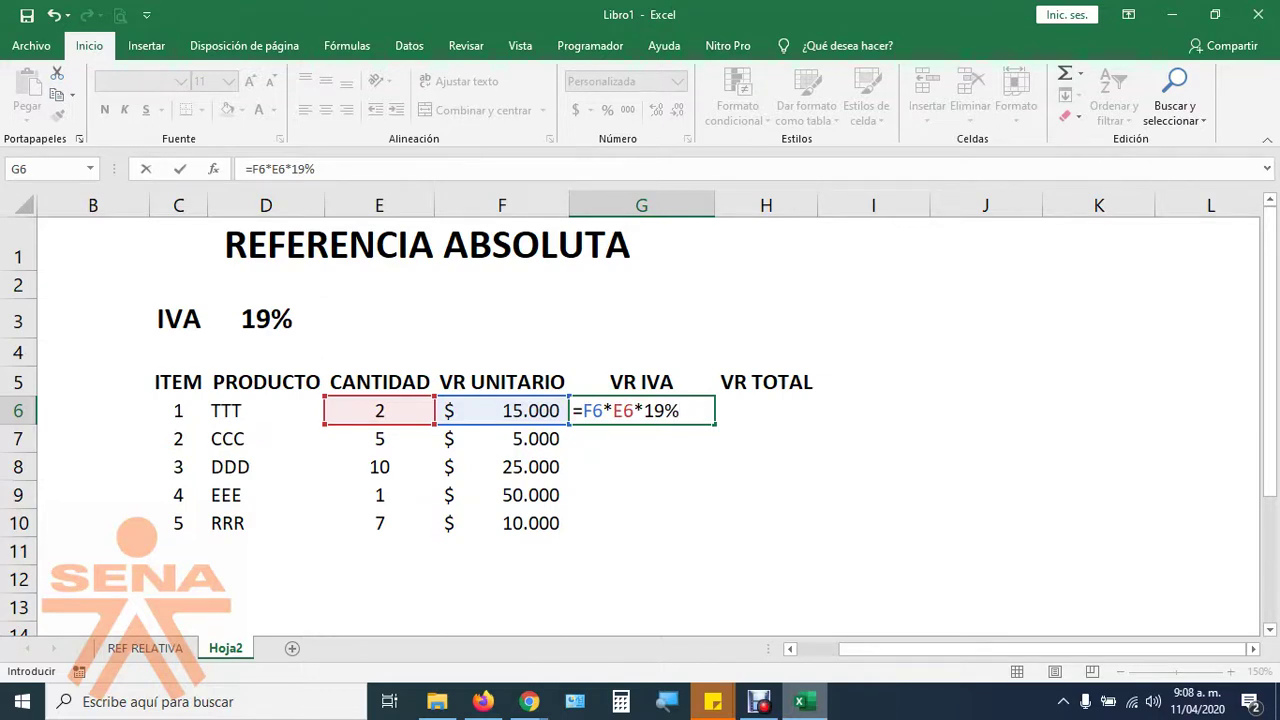
pyautogui.press('Return')
pyautogui.click(641, 410)
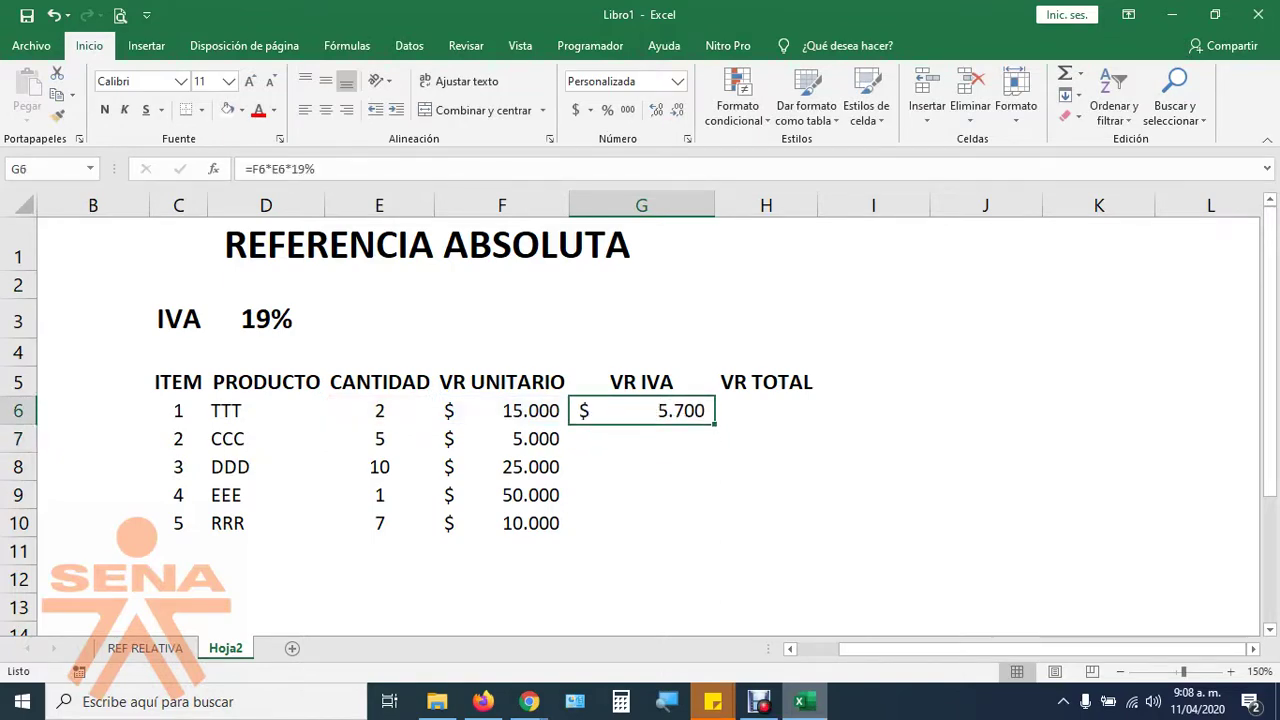
pyautogui.moveTo(714, 424); pyautogui.dragTo(695, 530)
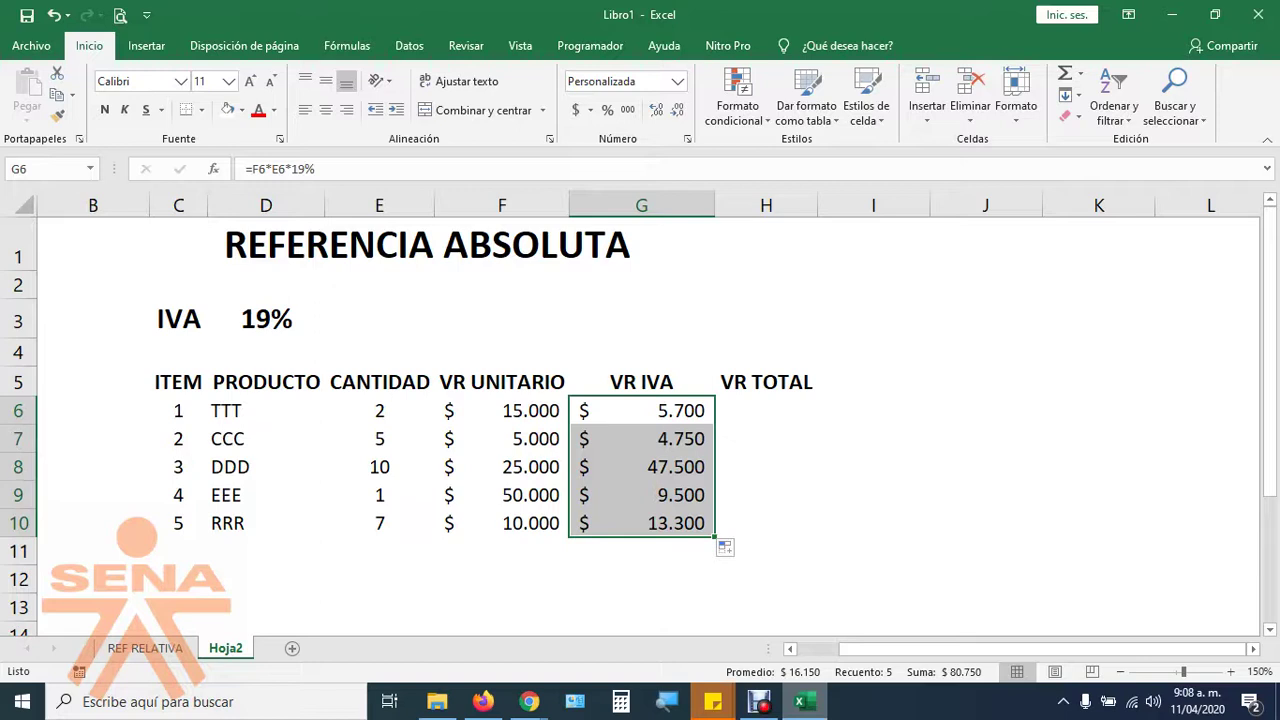
pyautogui.click(645, 410)
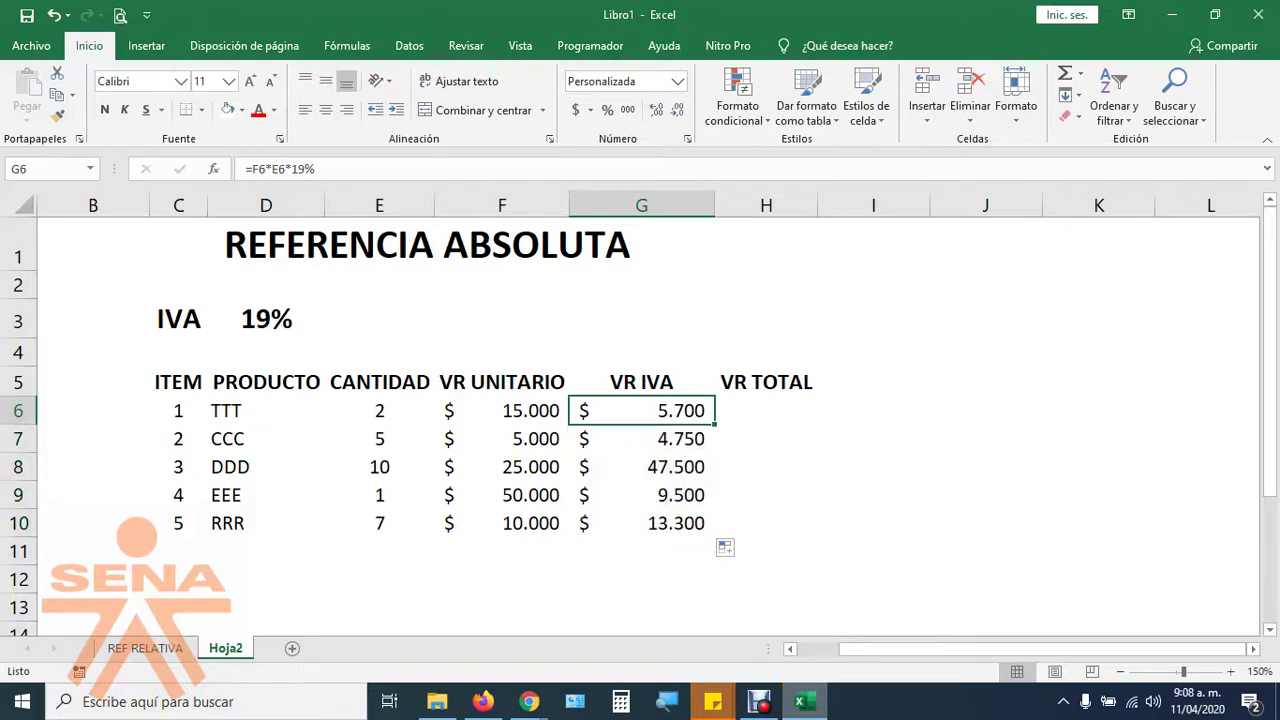
pyautogui.doubleClick(645, 410)
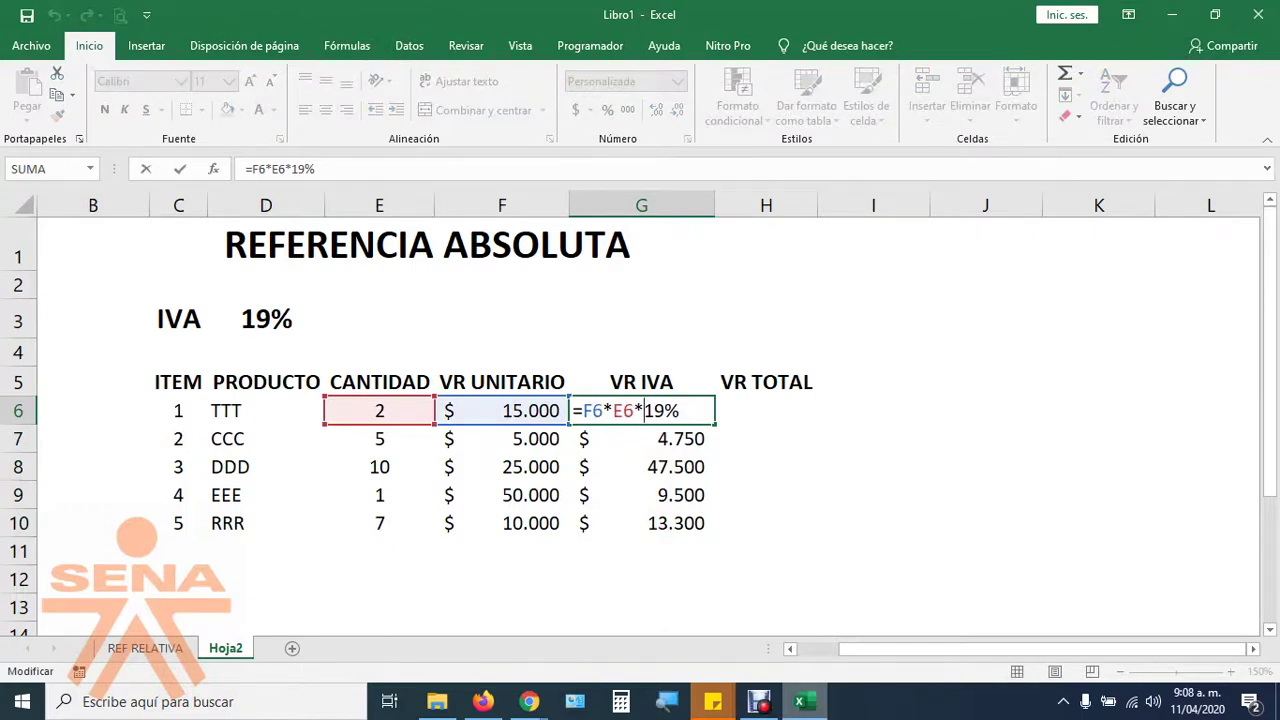
pyautogui.moveTo(583, 410); pyautogui.dragTo(636, 410)
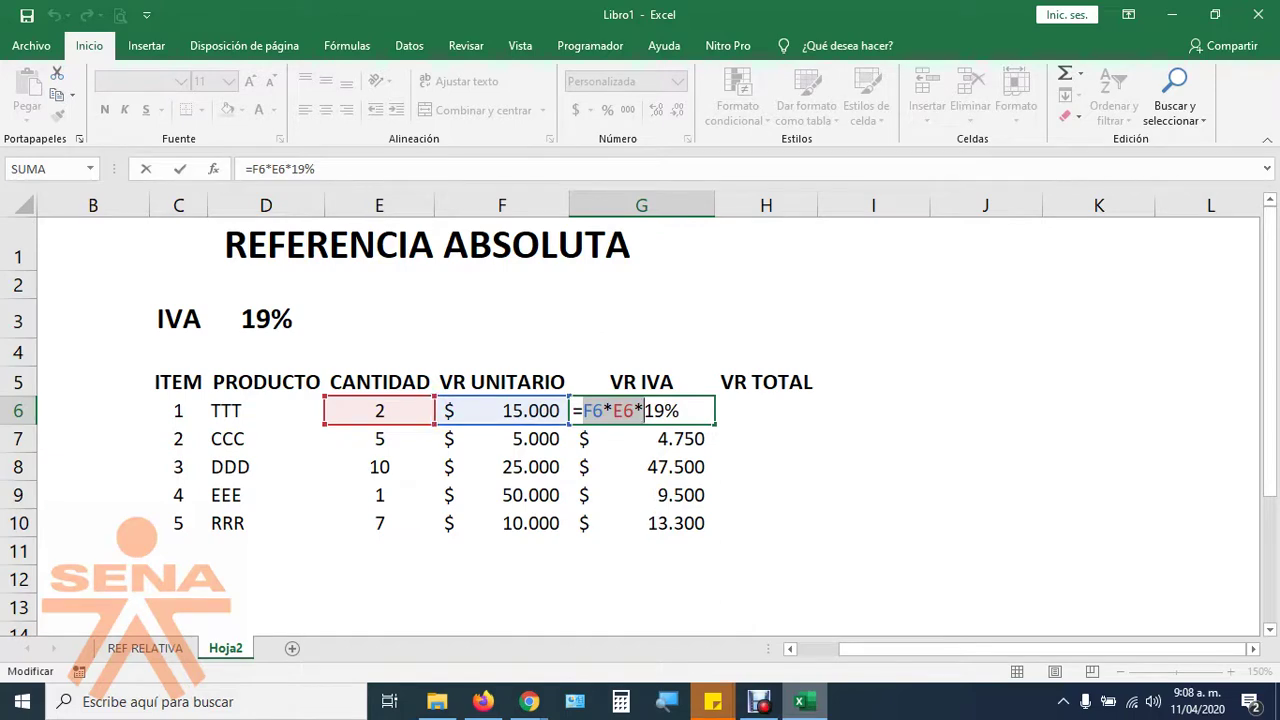
pyautogui.press('Return')
pyautogui.press('F2')
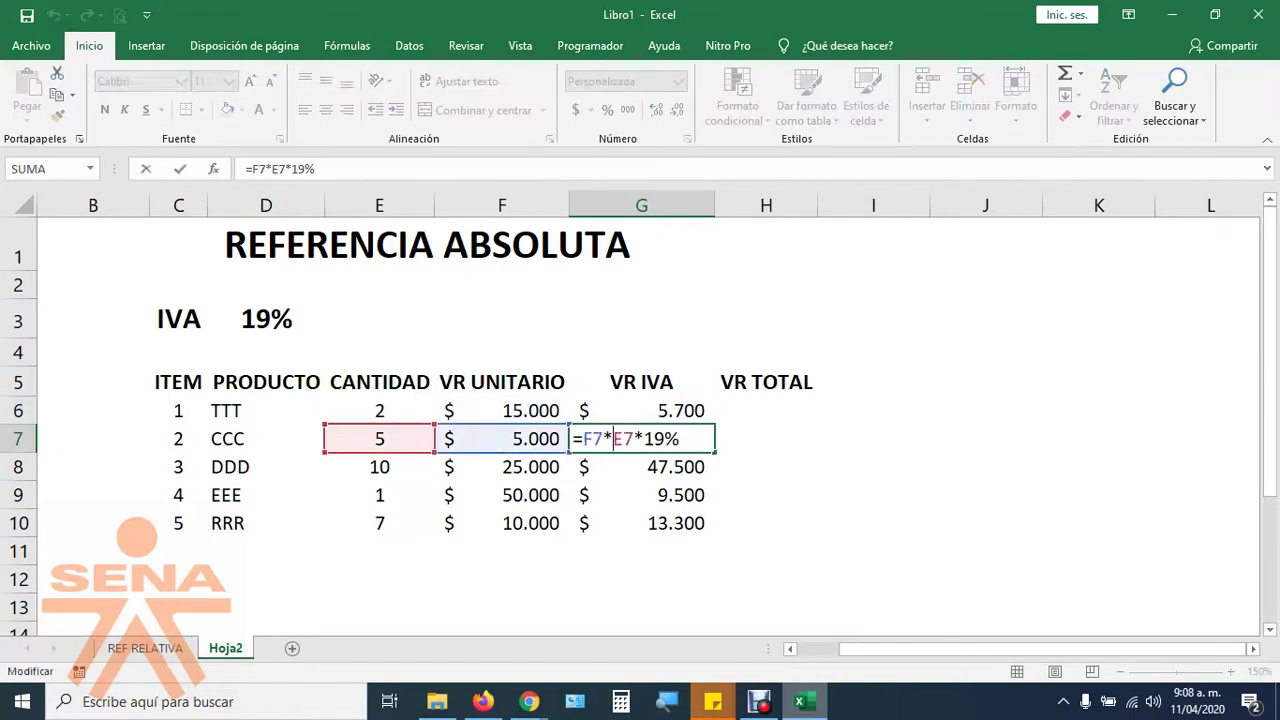
pyautogui.moveTo(583, 439); pyautogui.dragTo(634, 439)
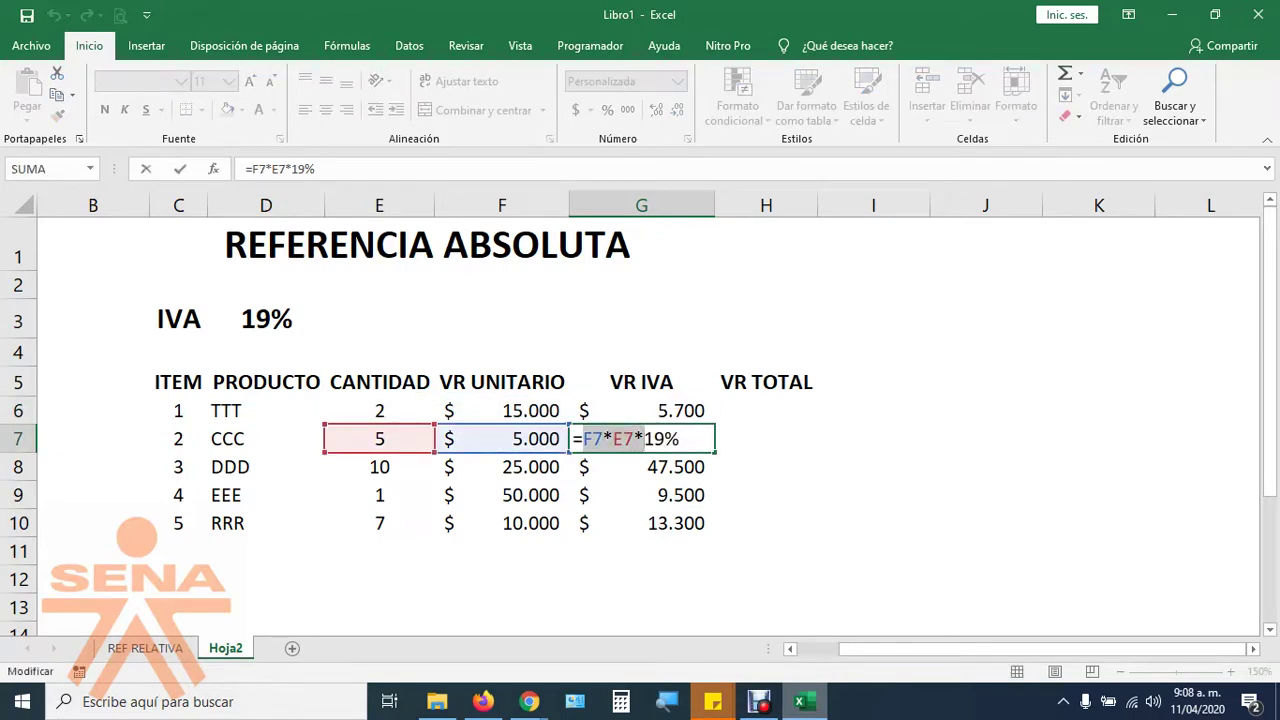
pyautogui.press('Return')
pyautogui.press('F2')
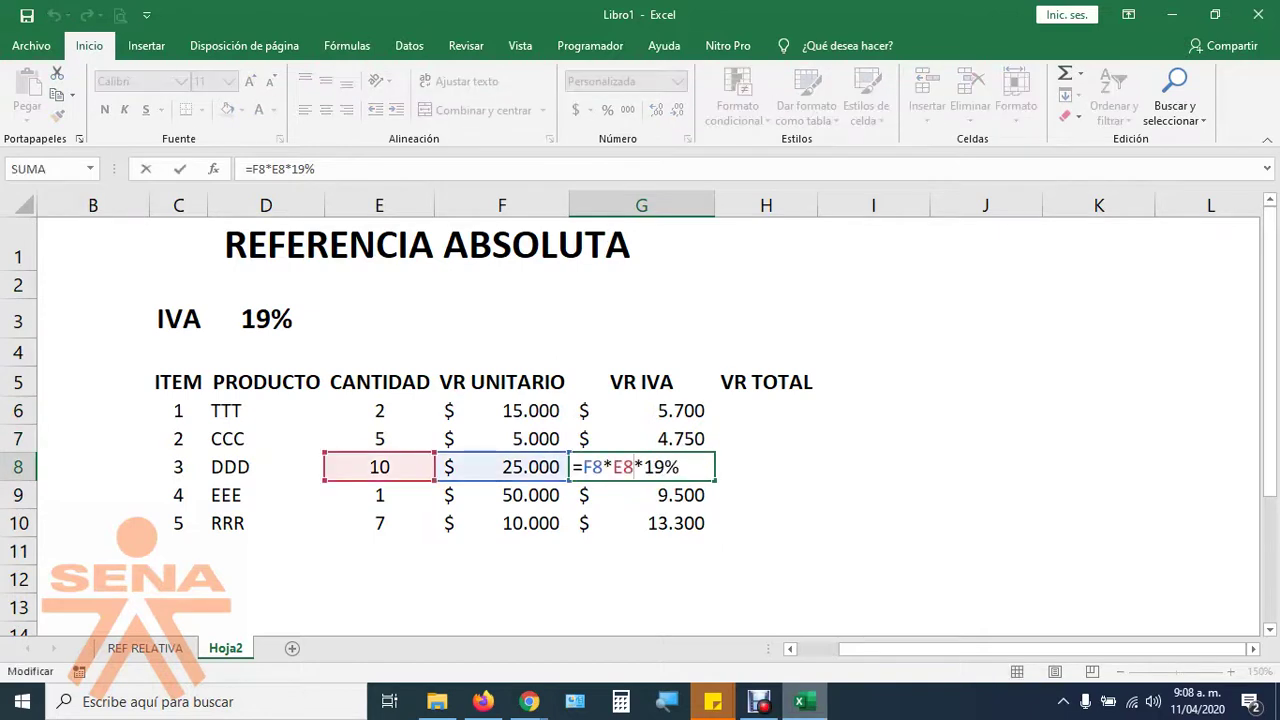
pyautogui.moveTo(583, 467); pyautogui.dragTo(634, 467)
pyautogui.press('Return')
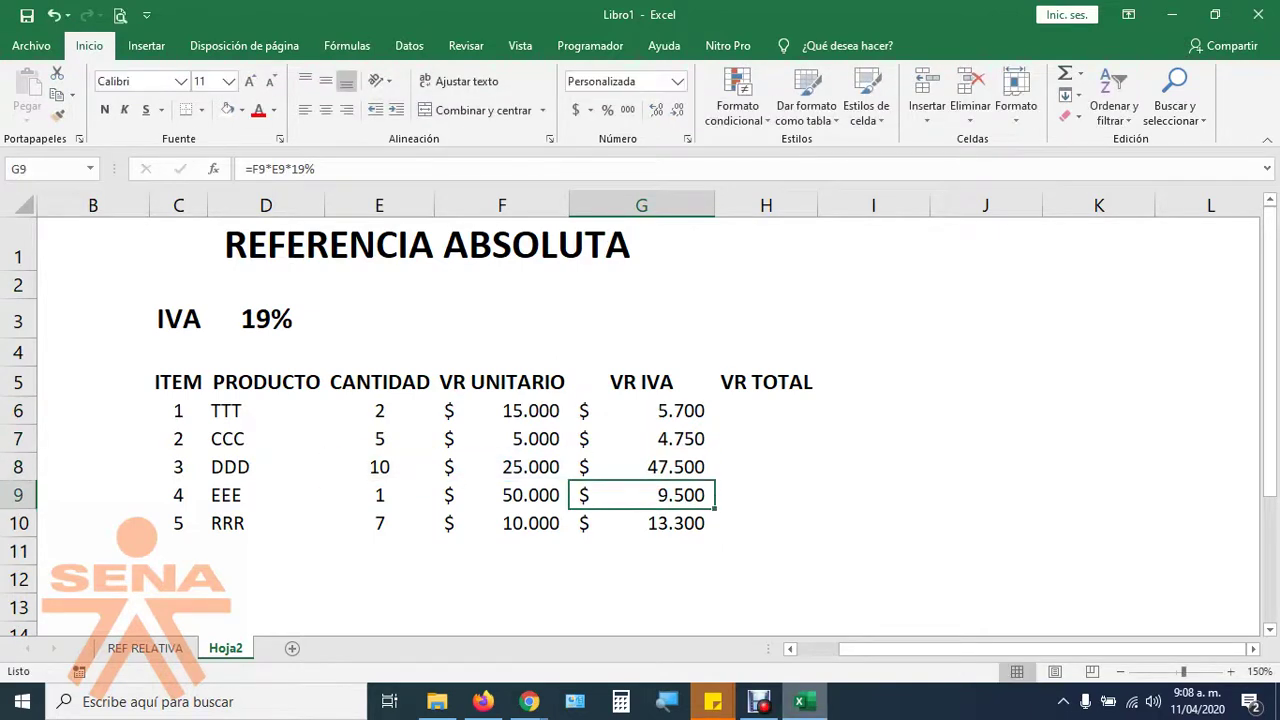
pyautogui.press('F2')
pyautogui.moveTo(583, 495); pyautogui.dragTo(645, 495)
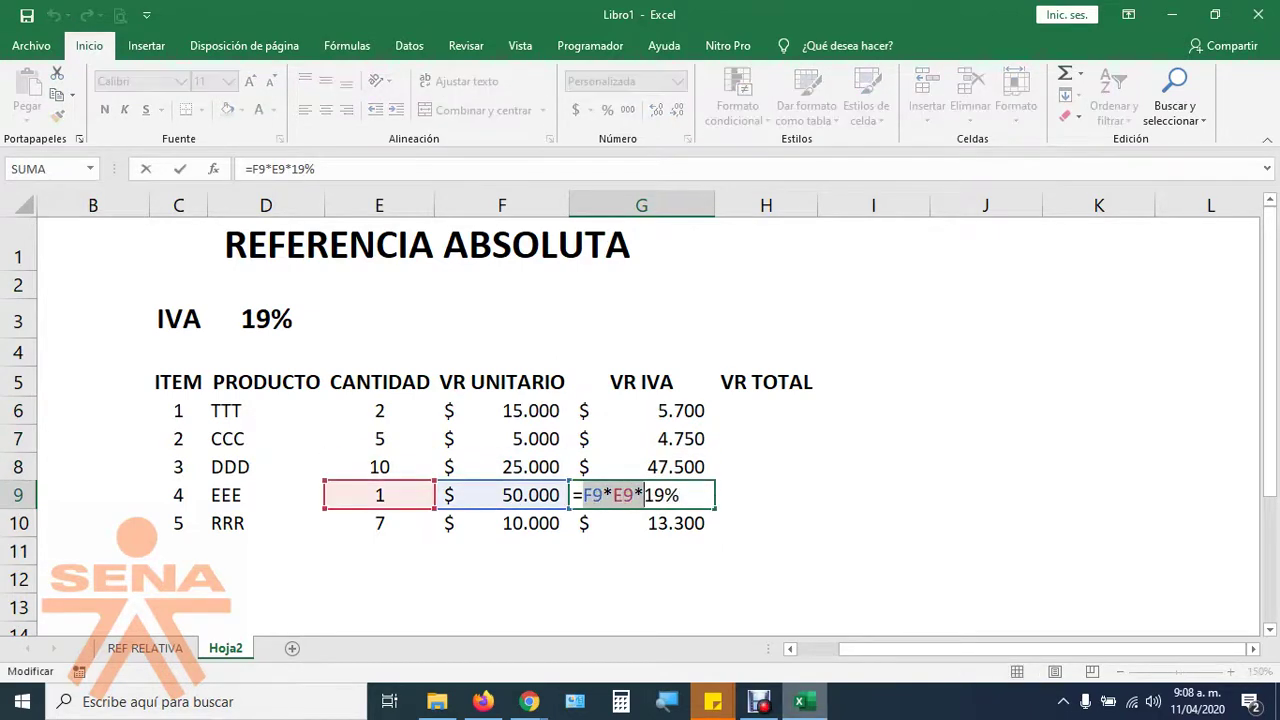
pyautogui.press('Return')
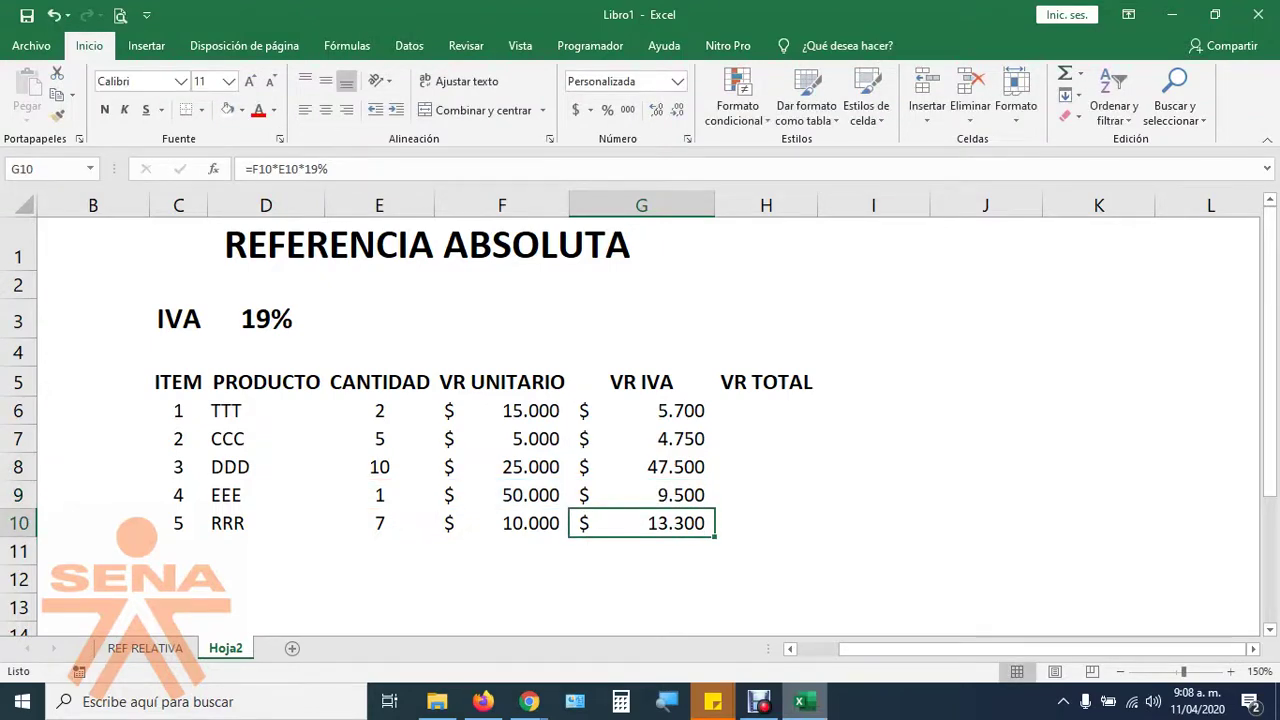
pyautogui.click(265, 318)
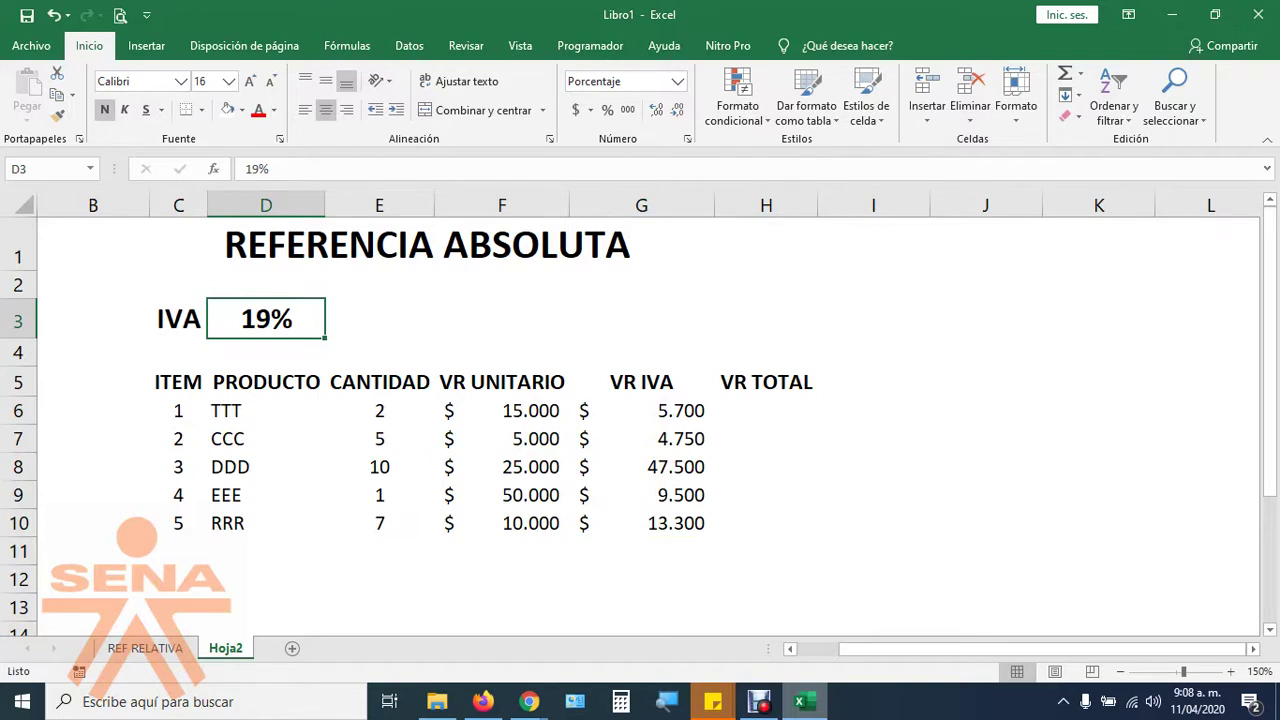
# Change the IVA rate in D3 to 10%, select G6:G10, and switch to the Jitsi Meet call.
pyautogui.write('10')
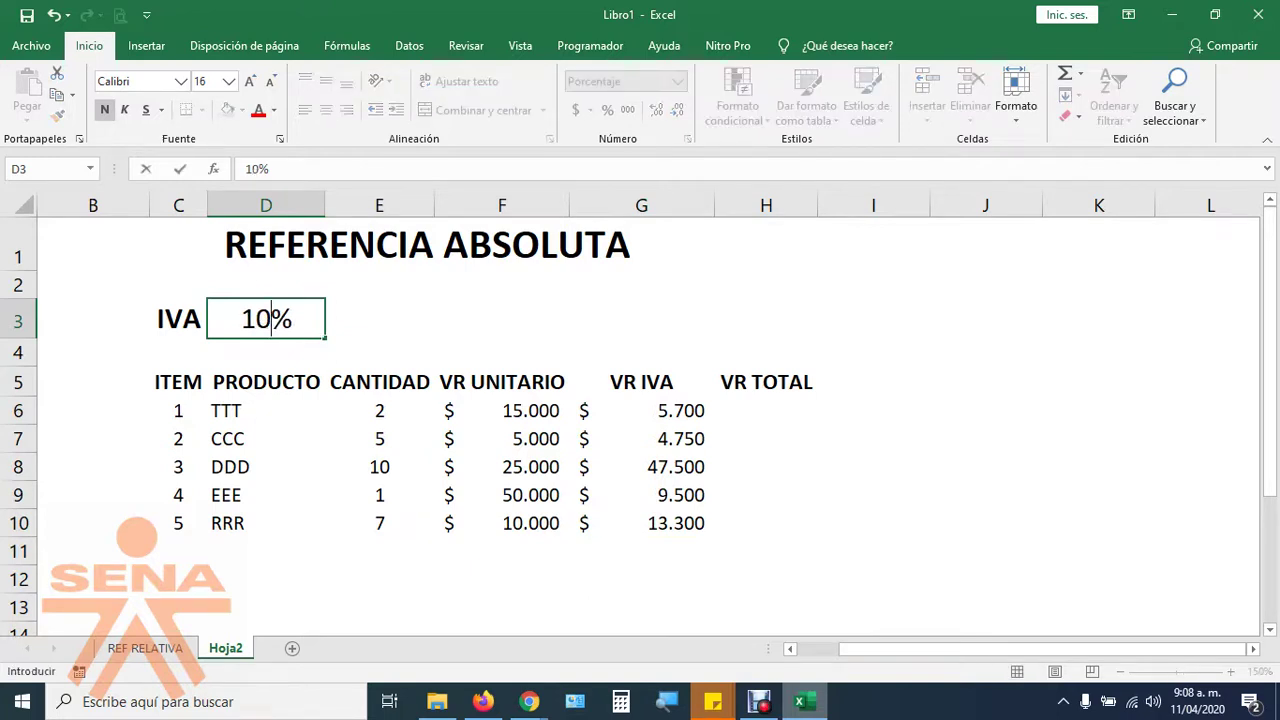
pyautogui.press('Return')
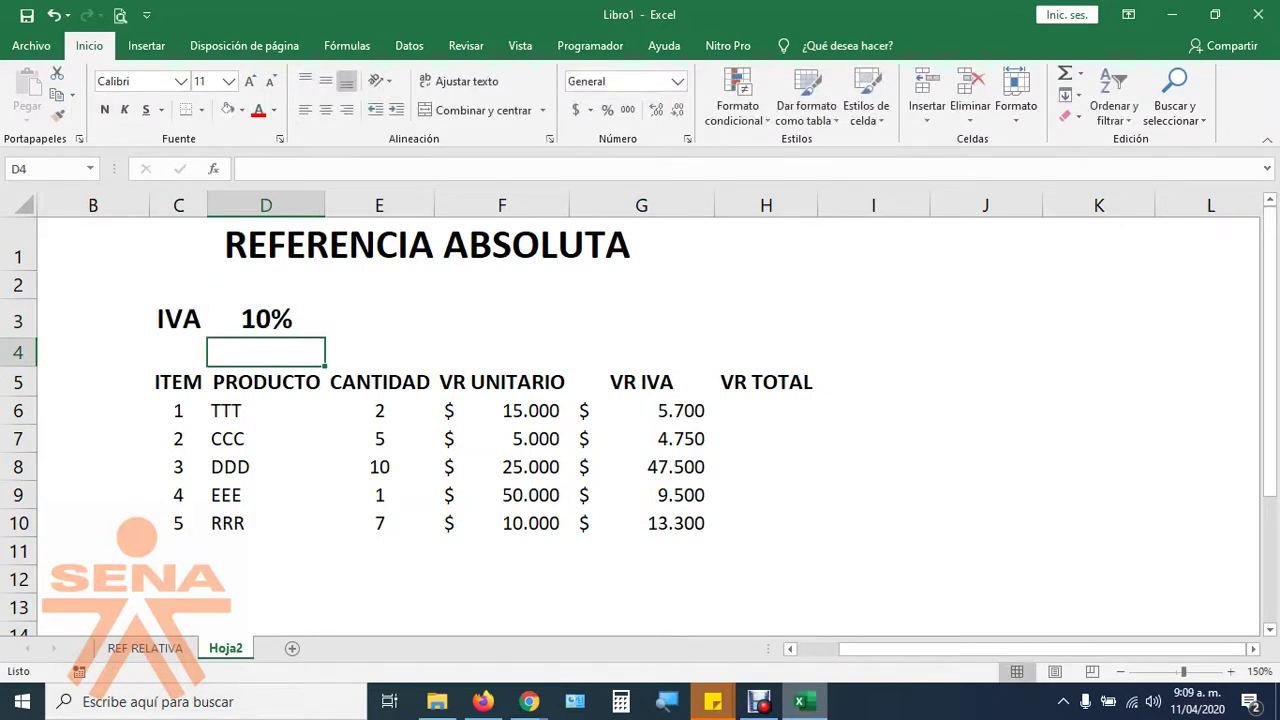
pyautogui.moveTo(641, 410); pyautogui.dragTo(641, 523)
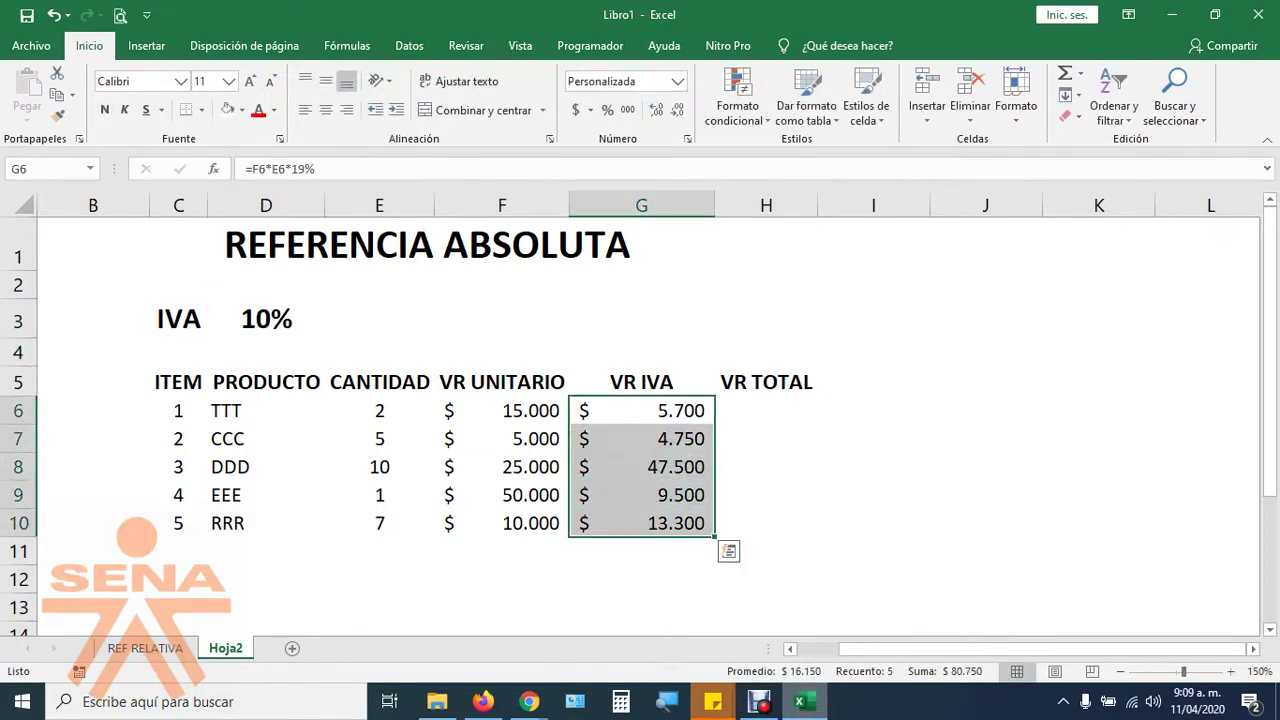
pyautogui.moveTo(529, 701)
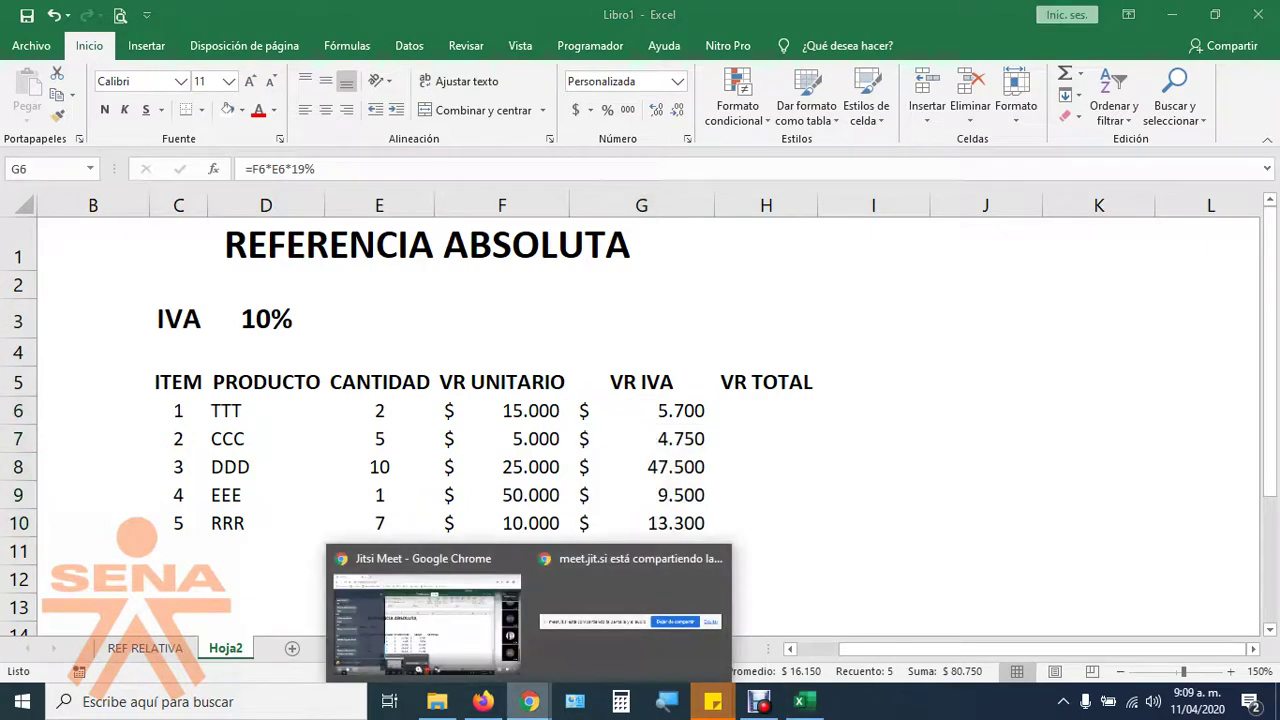
pyautogui.click(430, 597)
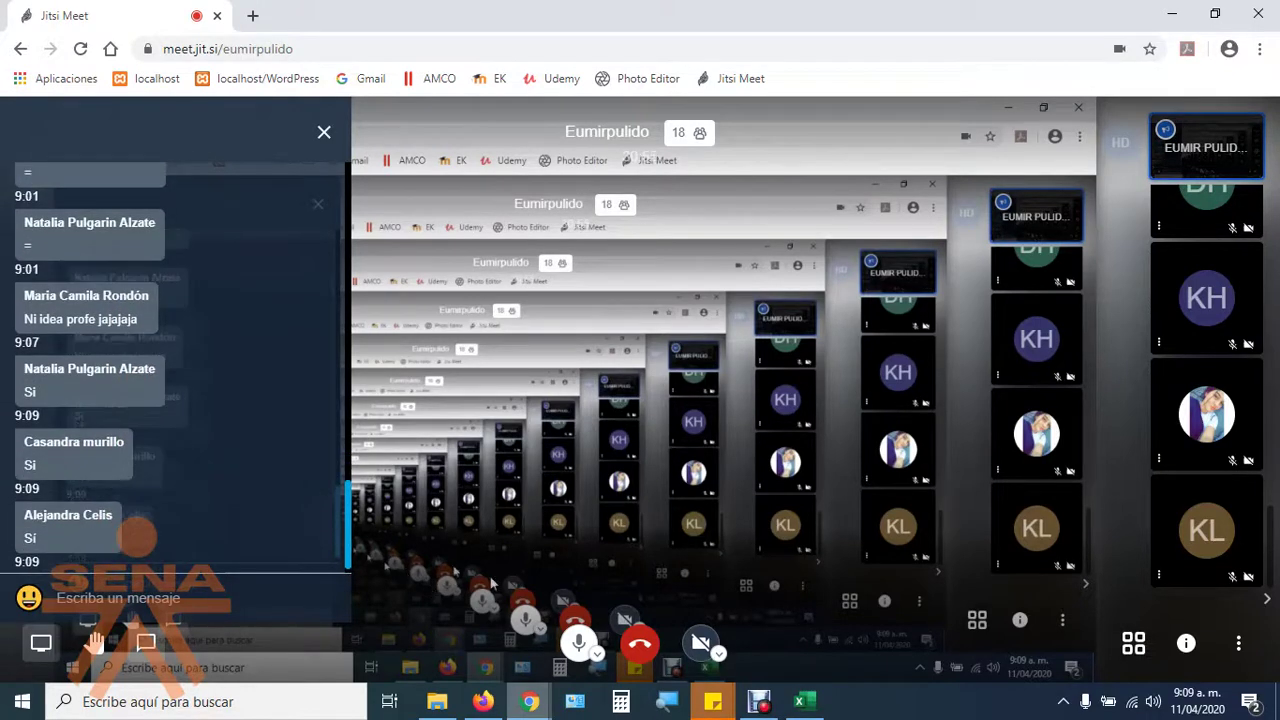
# Return to the Excel workbook after reading the Jitsi Meet chat replies.
pyautogui.click(799, 701)
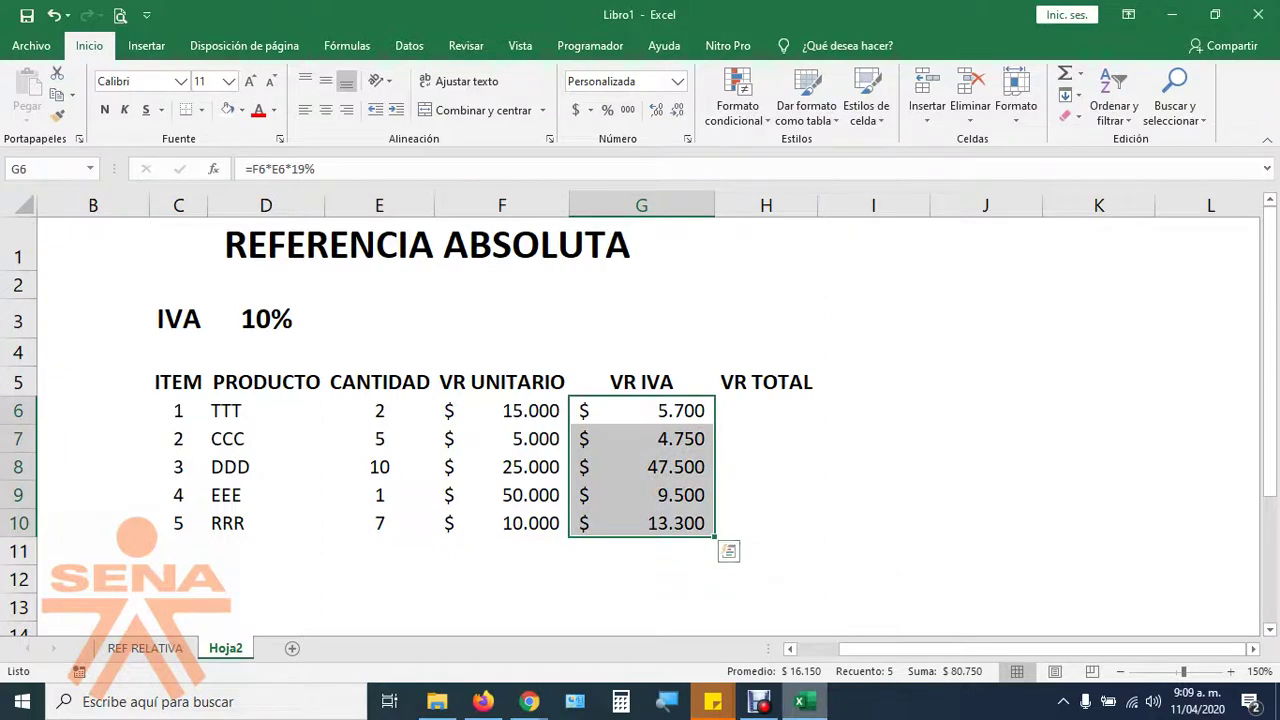
# Try IVA rates of 2% and 50% in D3, showing VR IVA stays fixed, then restore 19%.
pyautogui.click(641, 410)
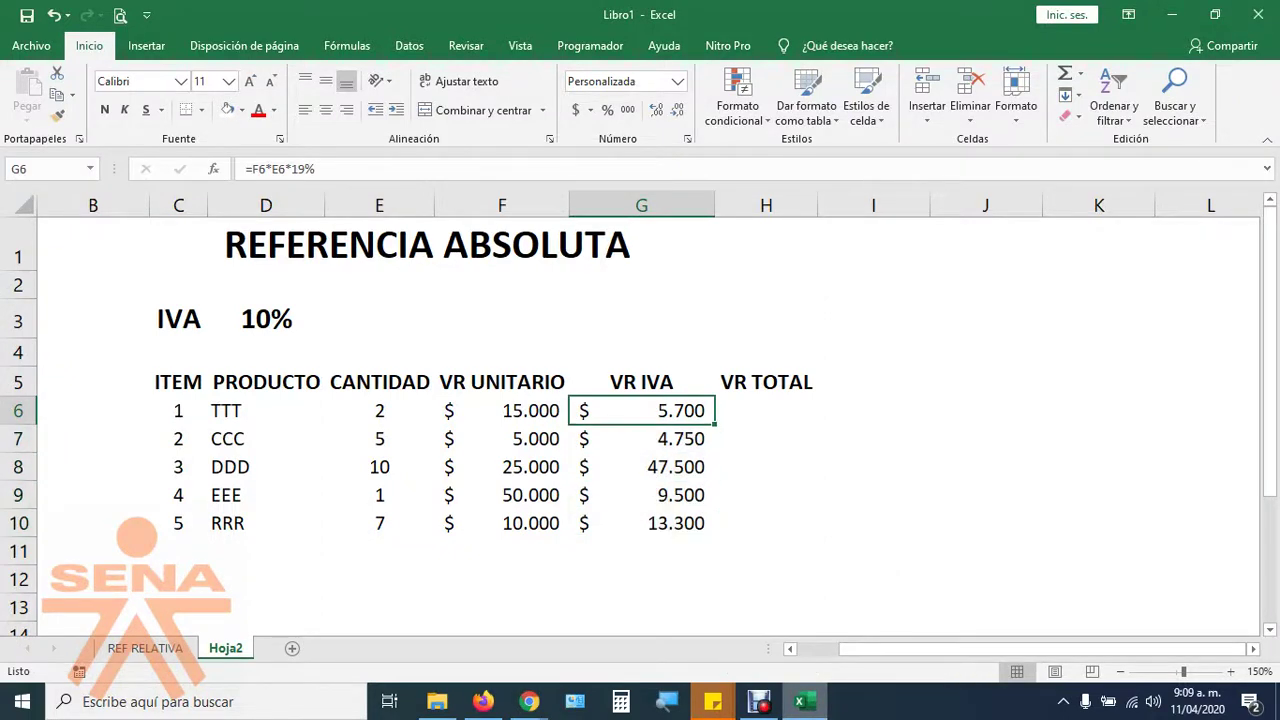
pyautogui.click(265, 319)
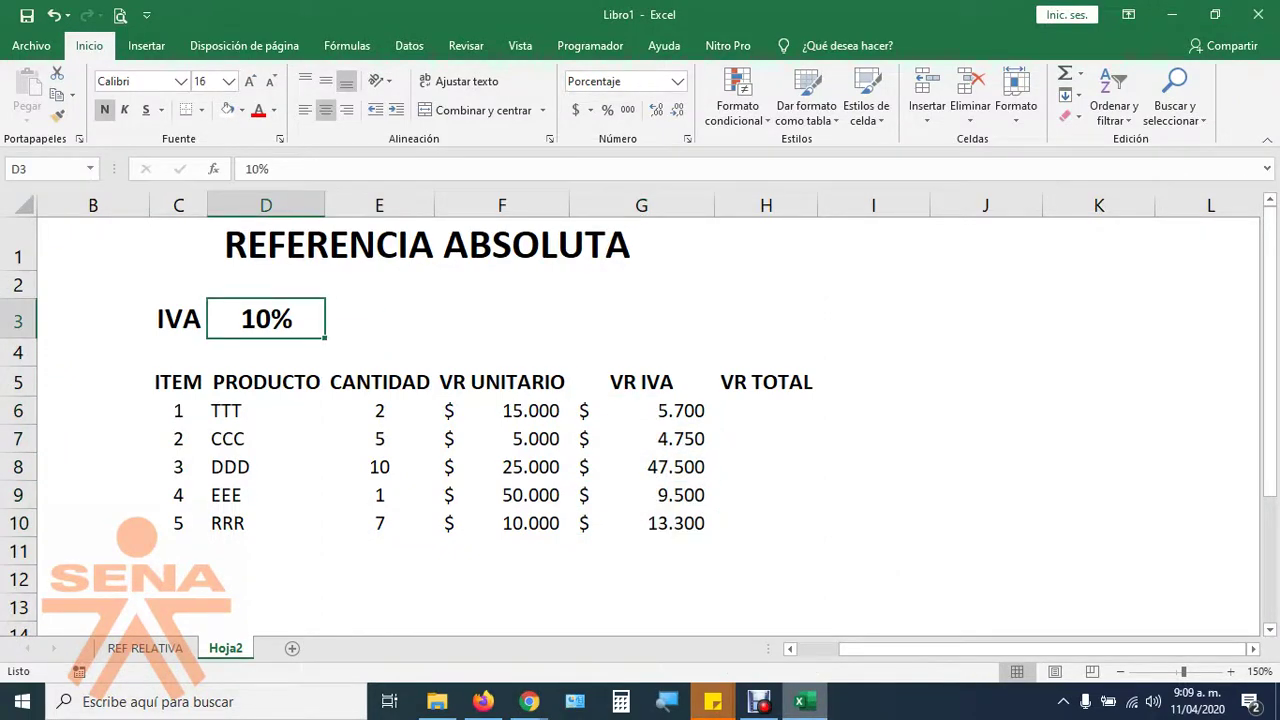
pyautogui.click(641, 410)
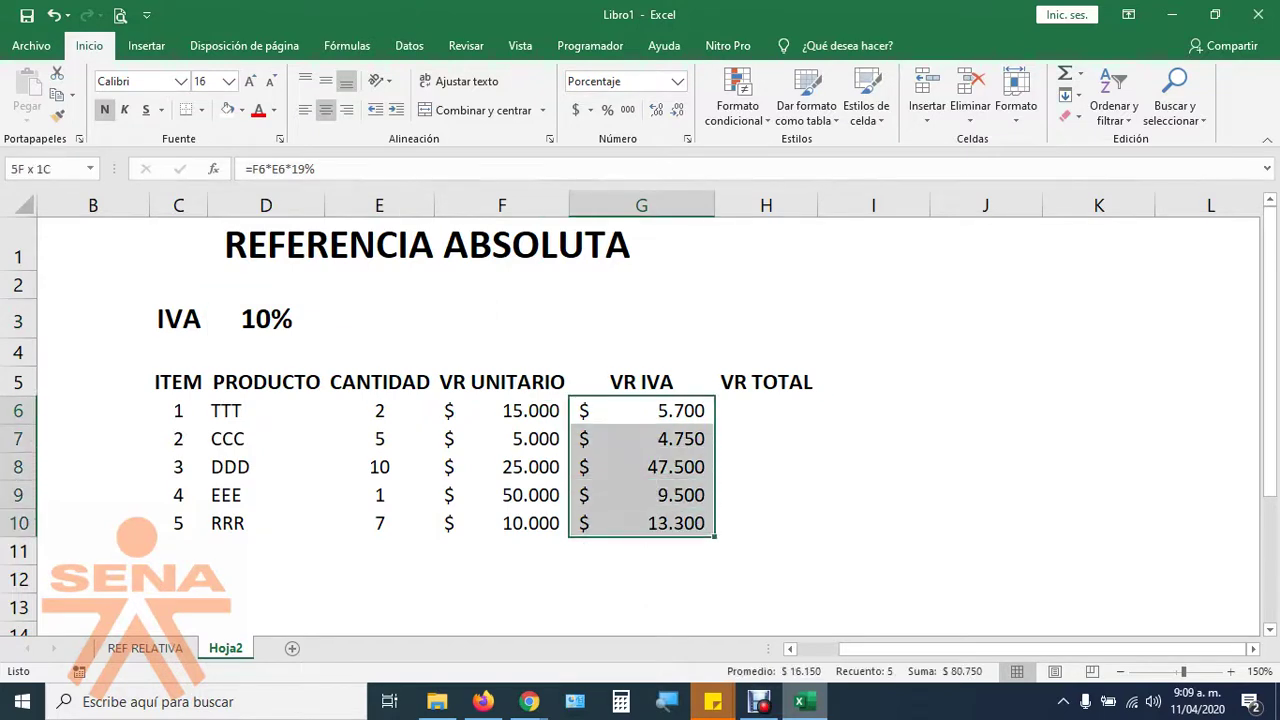
pyautogui.click(265, 319)
pyautogui.write('2')
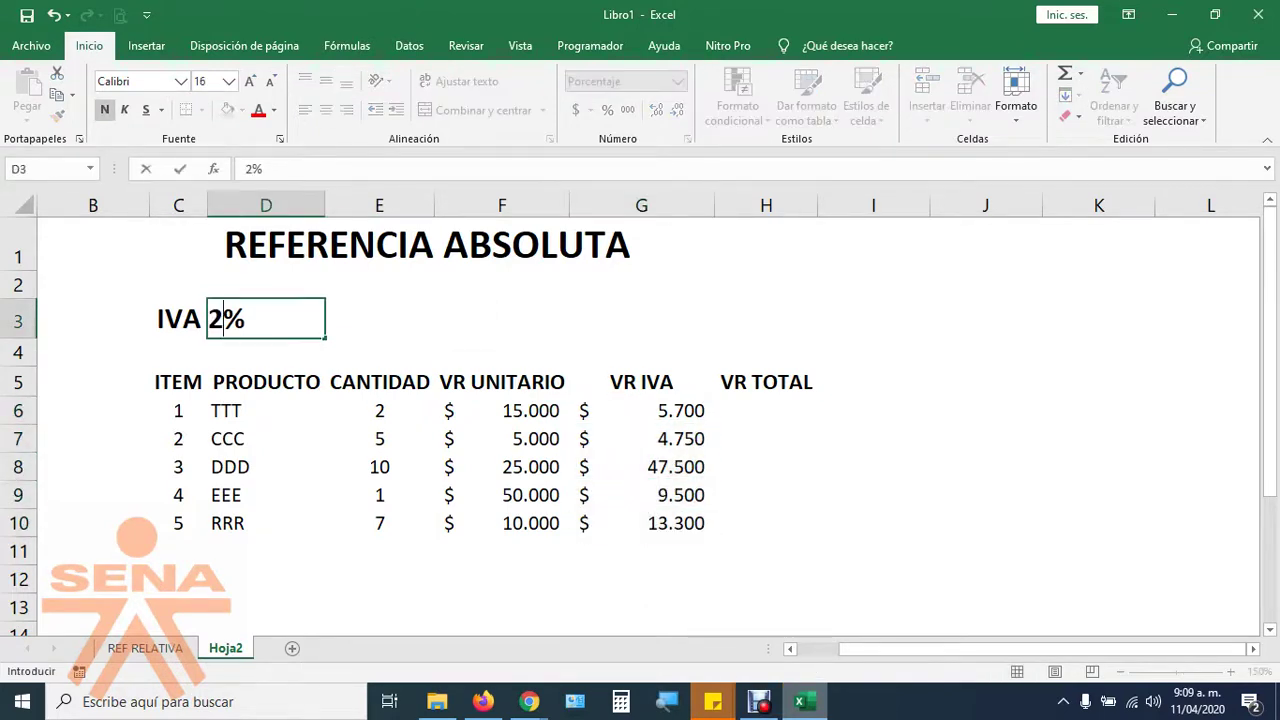
pyautogui.press('Return')
pyautogui.click(265, 319)
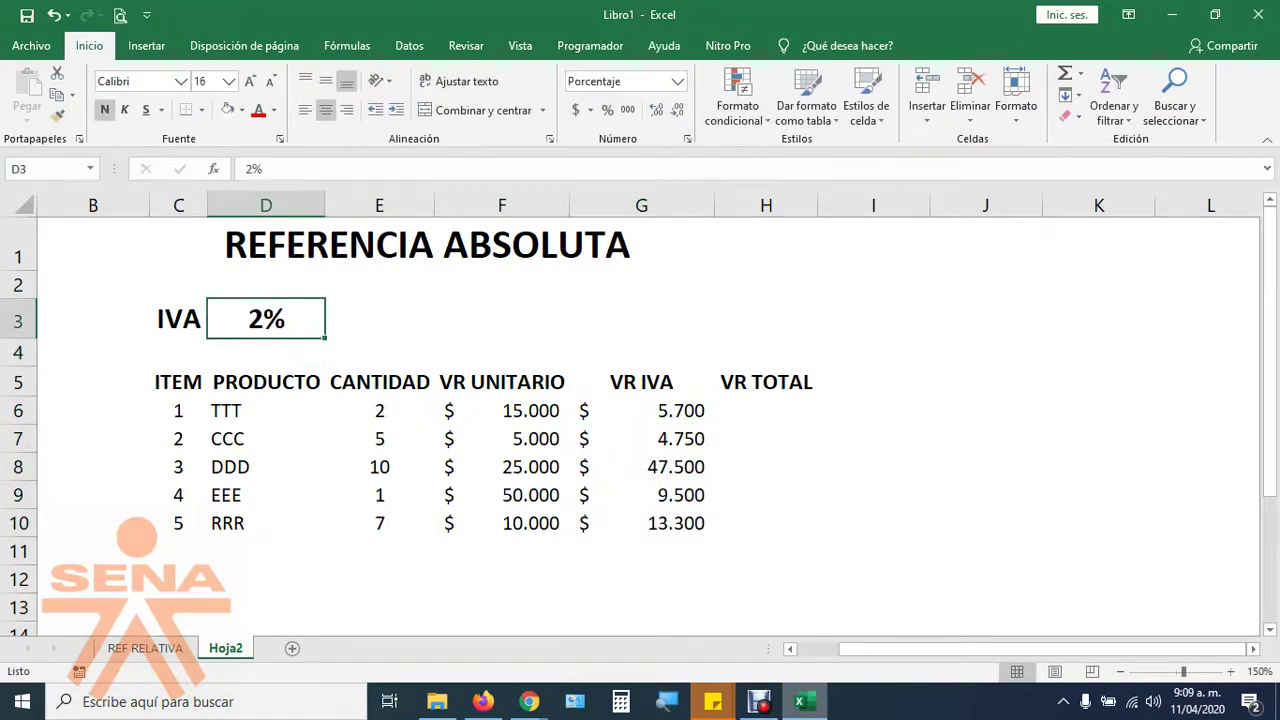
pyautogui.write('50')
pyautogui.press('Return')
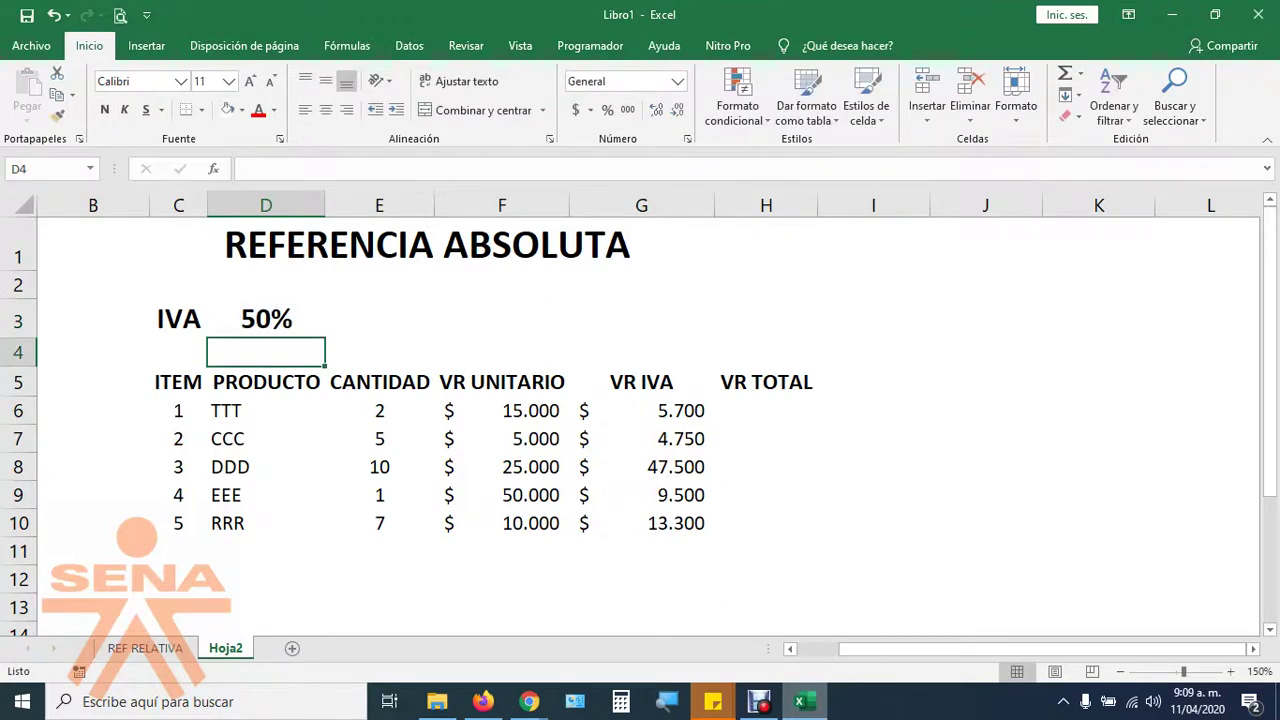
pyautogui.moveTo(641, 410); pyautogui.dragTo(641, 523)
pyautogui.click(265, 319)
pyautogui.write('19')
pyautogui.press('Return')
# Point out the fixed 19% in G6's formula, then try 20% and 10% in D3.
pyautogui.doubleClick(641, 410)
pyautogui.moveTo(644, 410); pyautogui.dragTo(680, 410)
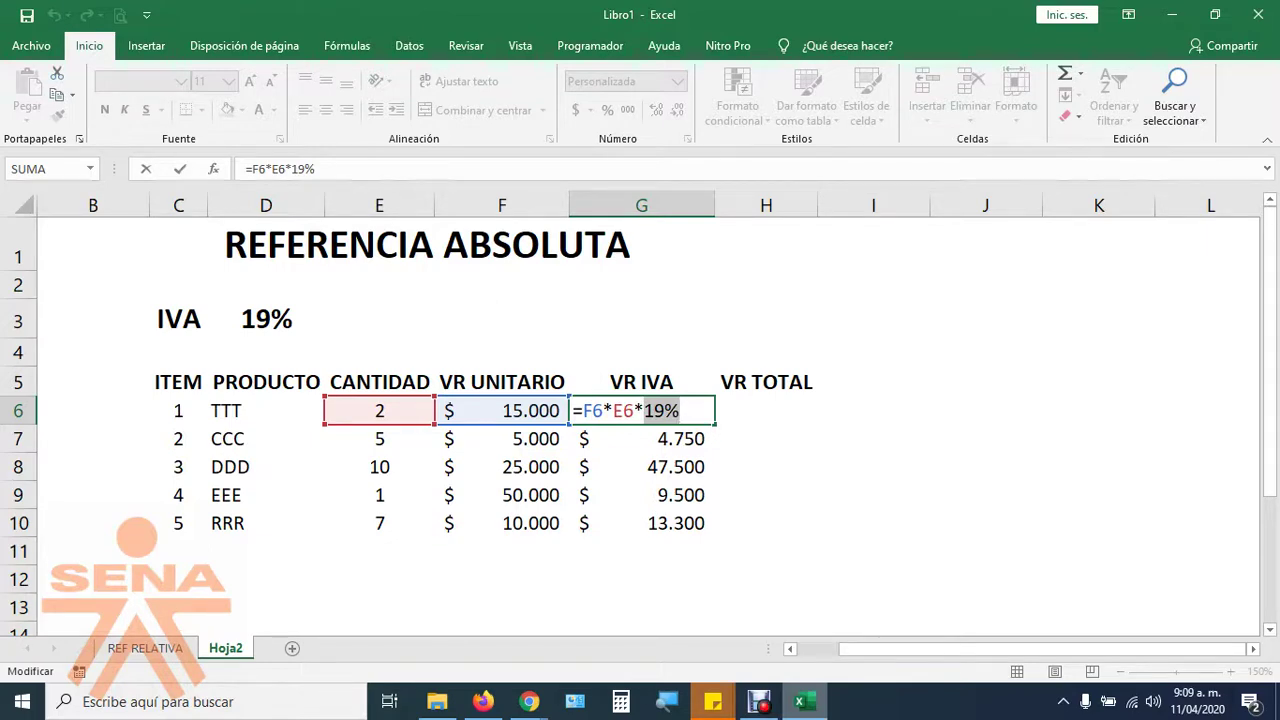
pyautogui.press('Return')
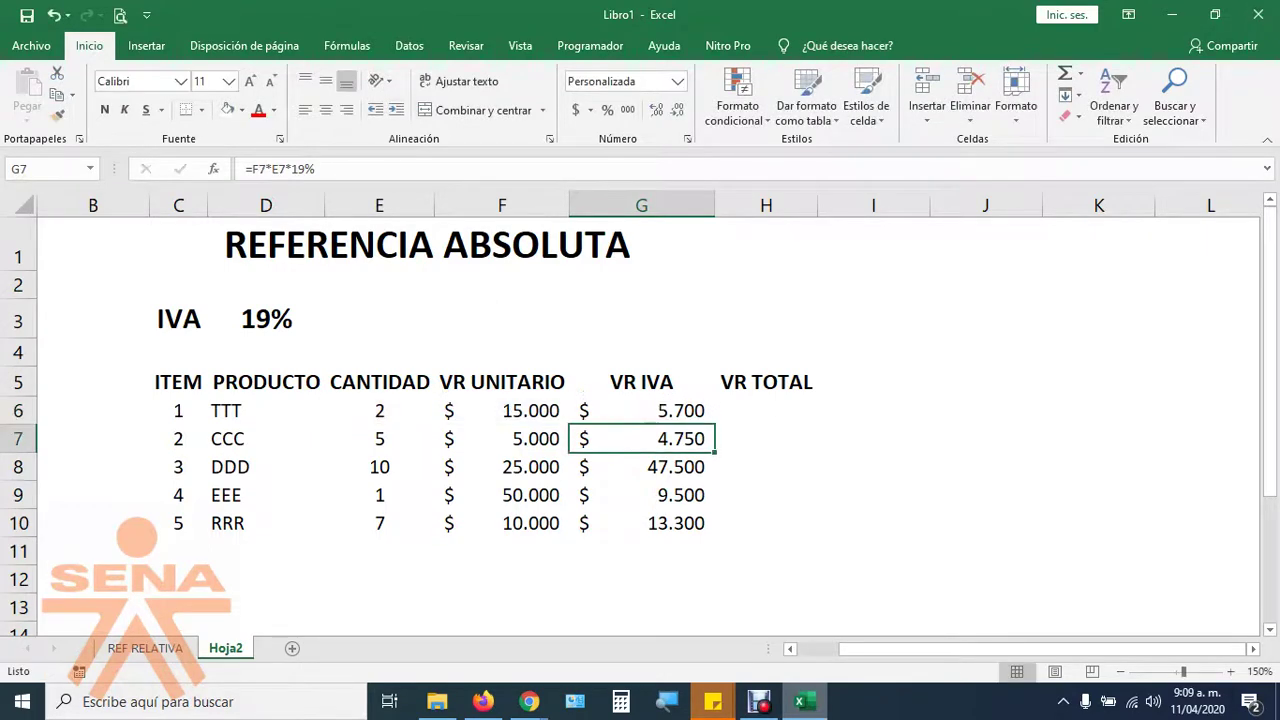
pyautogui.click(266, 319)
pyautogui.write('20')
pyautogui.press('Return')
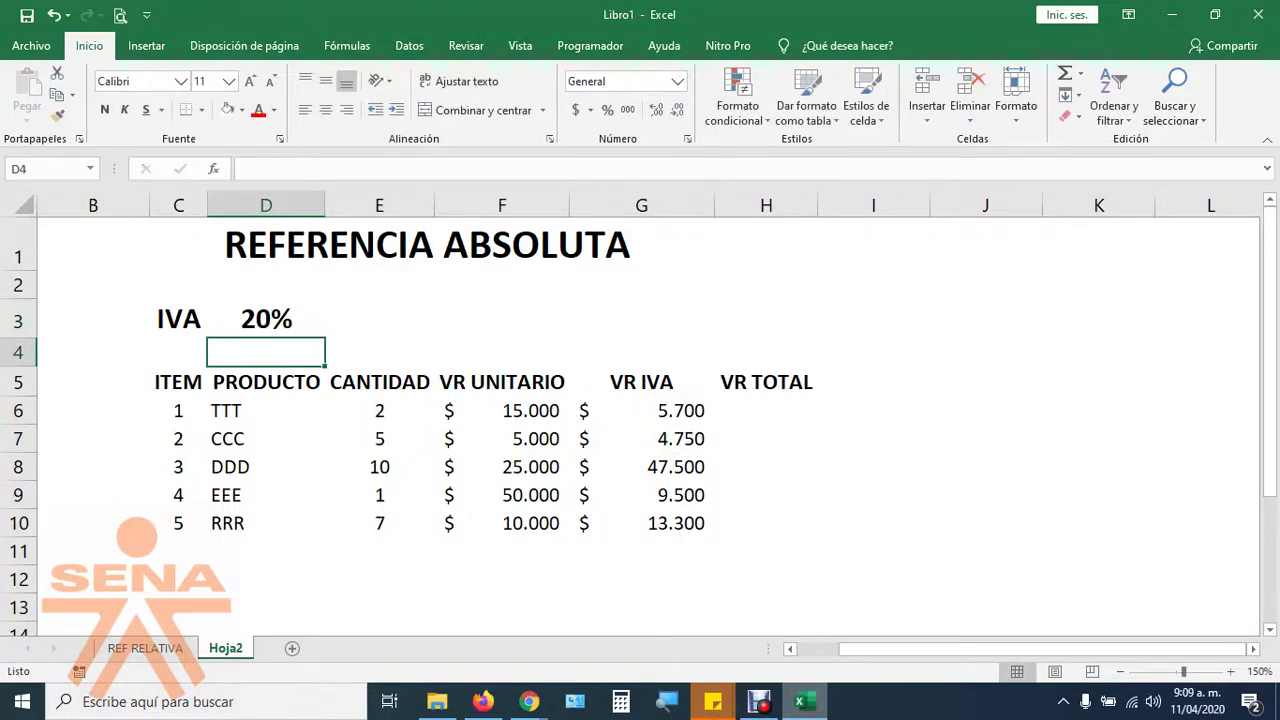
pyautogui.moveTo(641, 410); pyautogui.dragTo(641, 523)
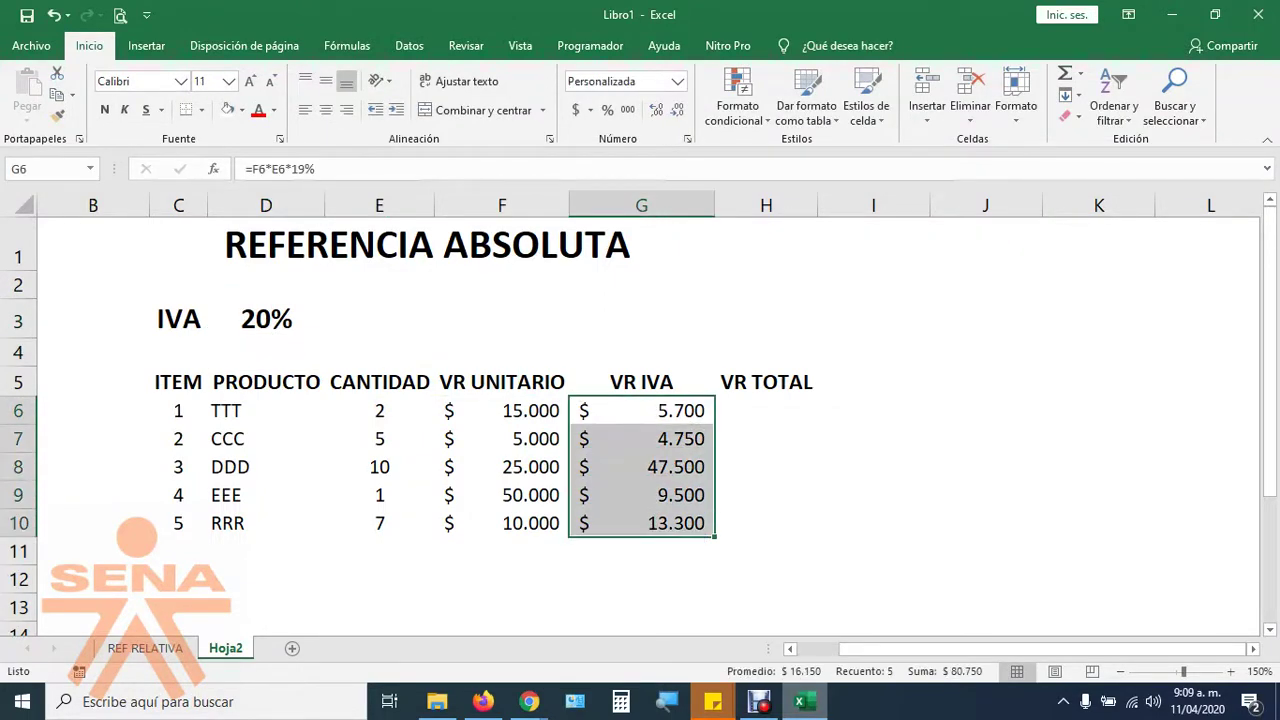
pyautogui.click(266, 319)
pyautogui.write('10')
pyautogui.press('Return')
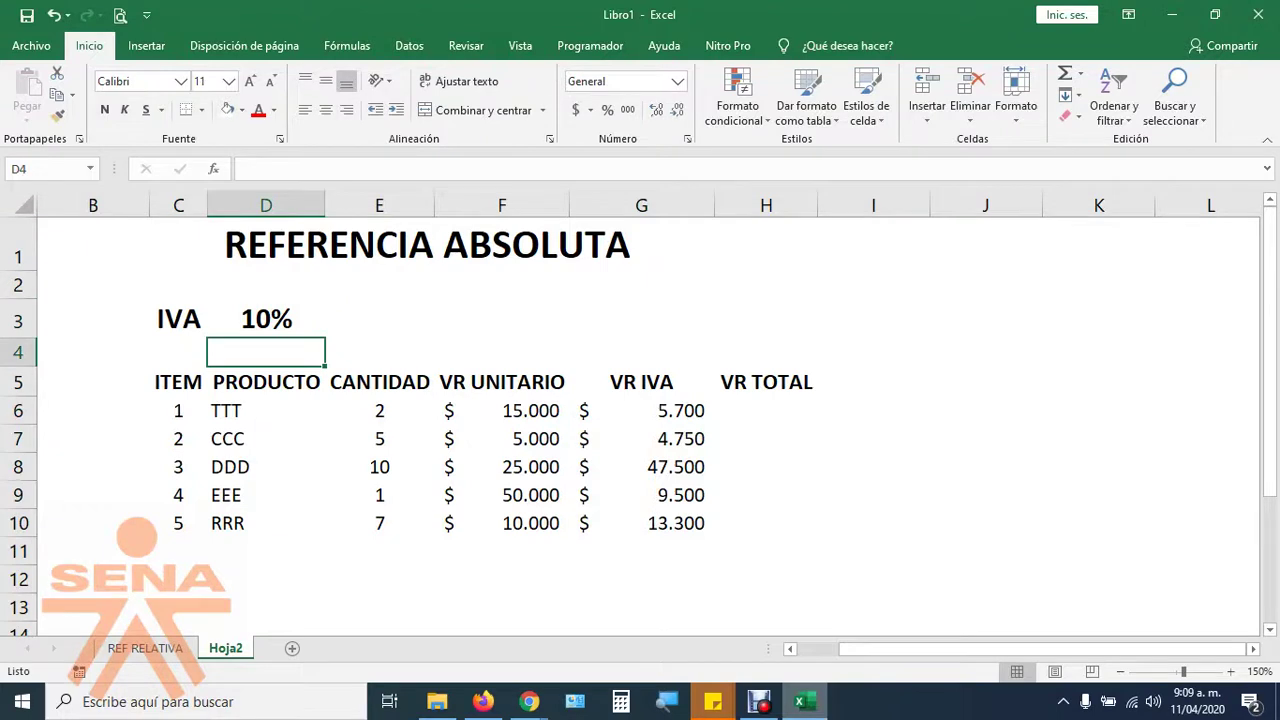
pyautogui.moveTo(641, 410); pyautogui.dragTo(641, 523)
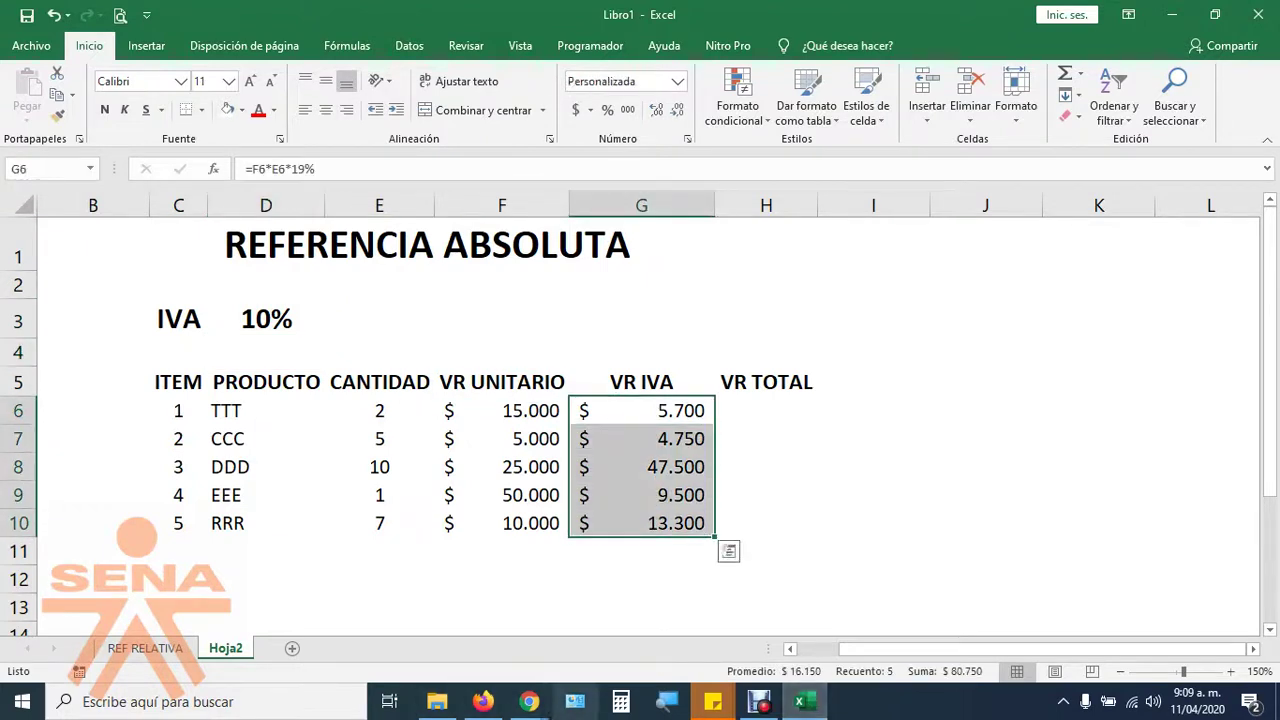
# Edit G6 with F2 and delete the fixed 19%, leaving =F6*E6*.
pyautogui.press('F2')
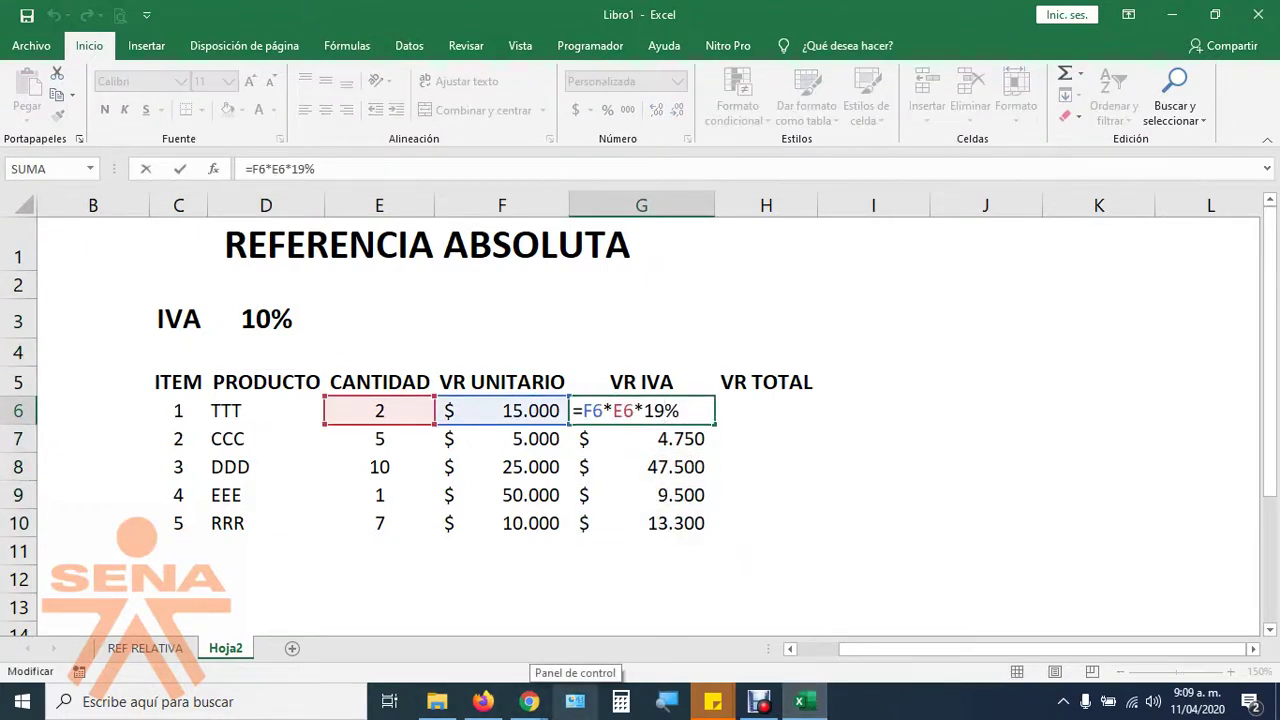
pyautogui.hotkey('shift', 'Right')
pyautogui.hotkey('shift', 'Right')
pyautogui.hotkey('shift', 'Right')
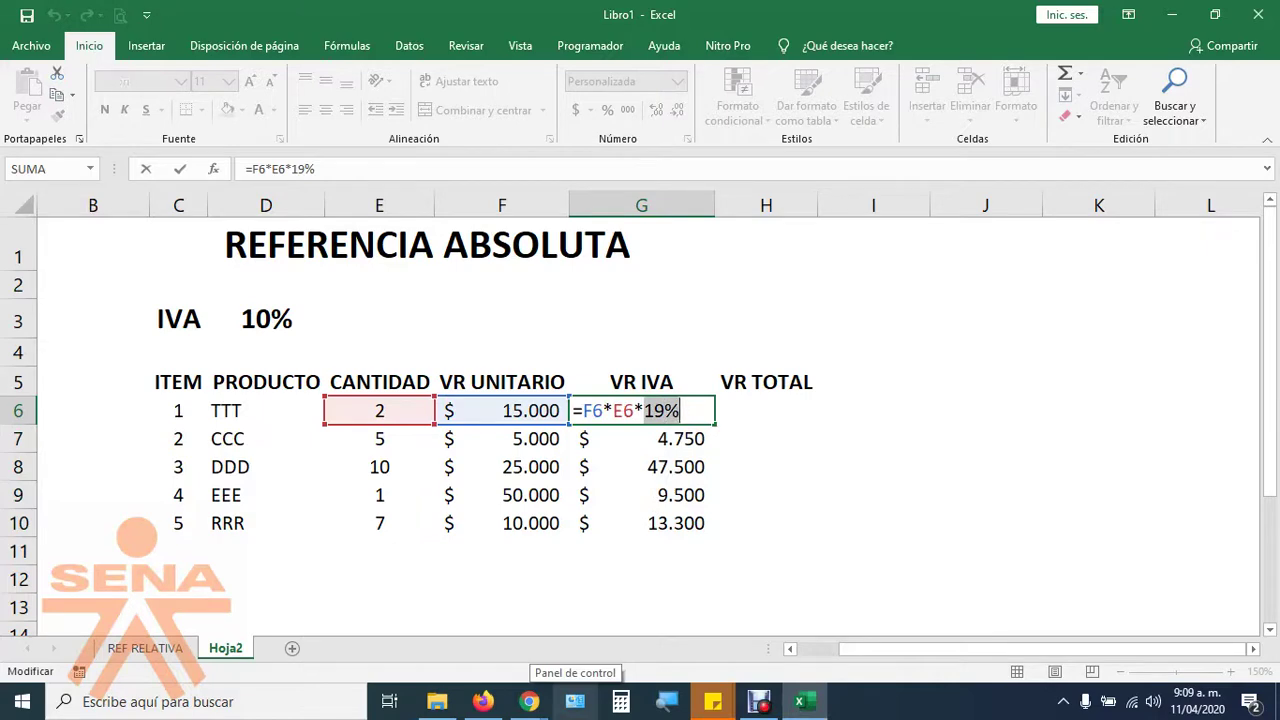
pyautogui.press('Return')
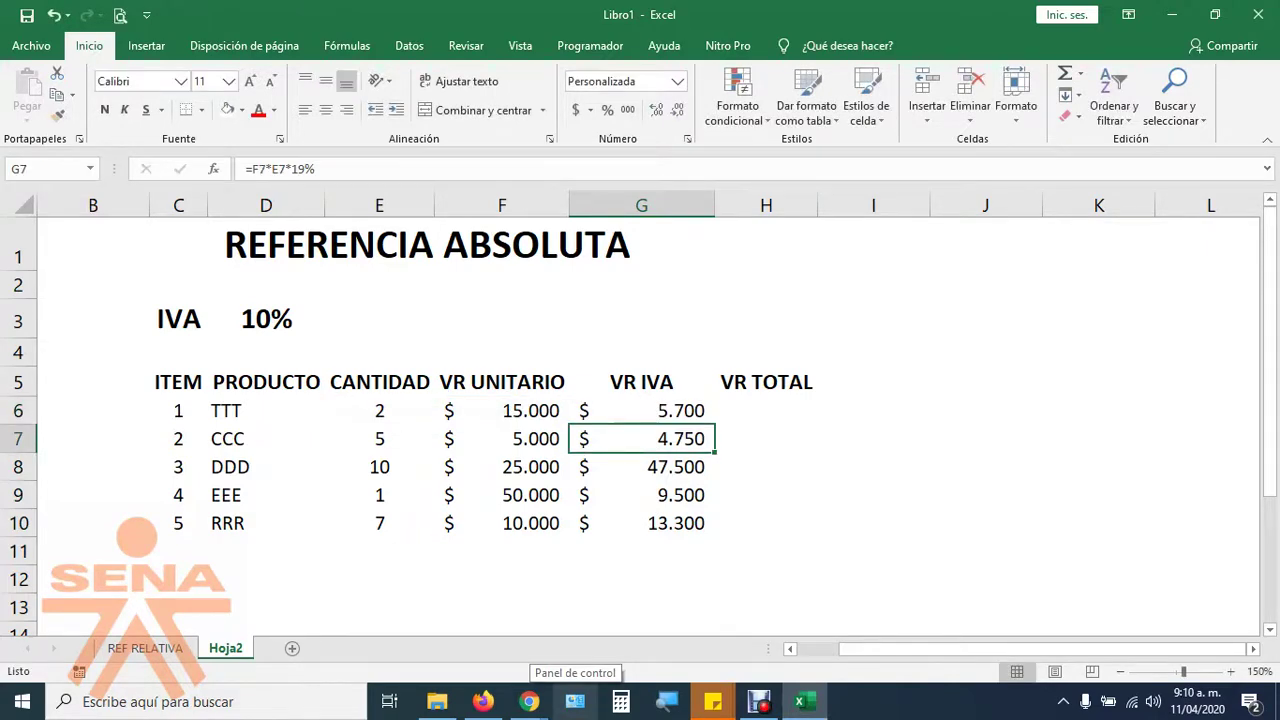
pyautogui.press('Up')
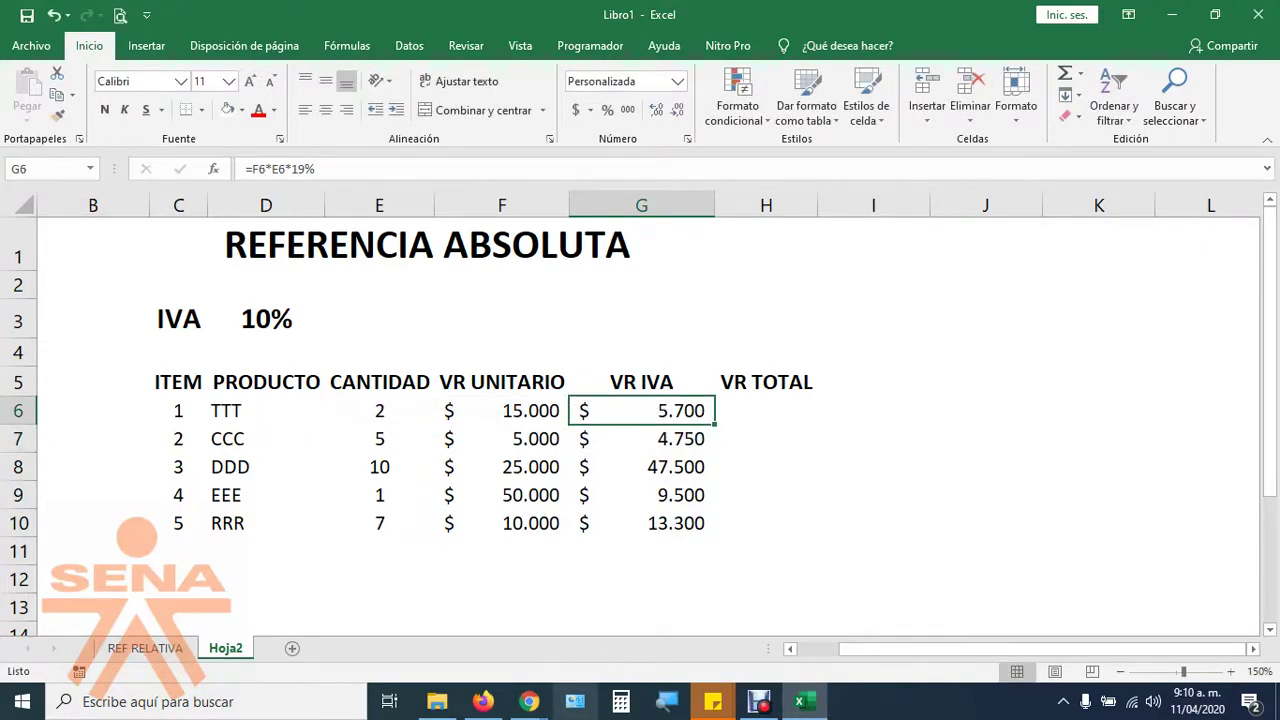
pyautogui.press('F2')
pyautogui.press('Left')
pyautogui.press('Right')
pyautogui.hotkey('shift', 'Left')
pyautogui.hotkey('shift', 'Left')
pyautogui.hotkey('shift', 'Left')
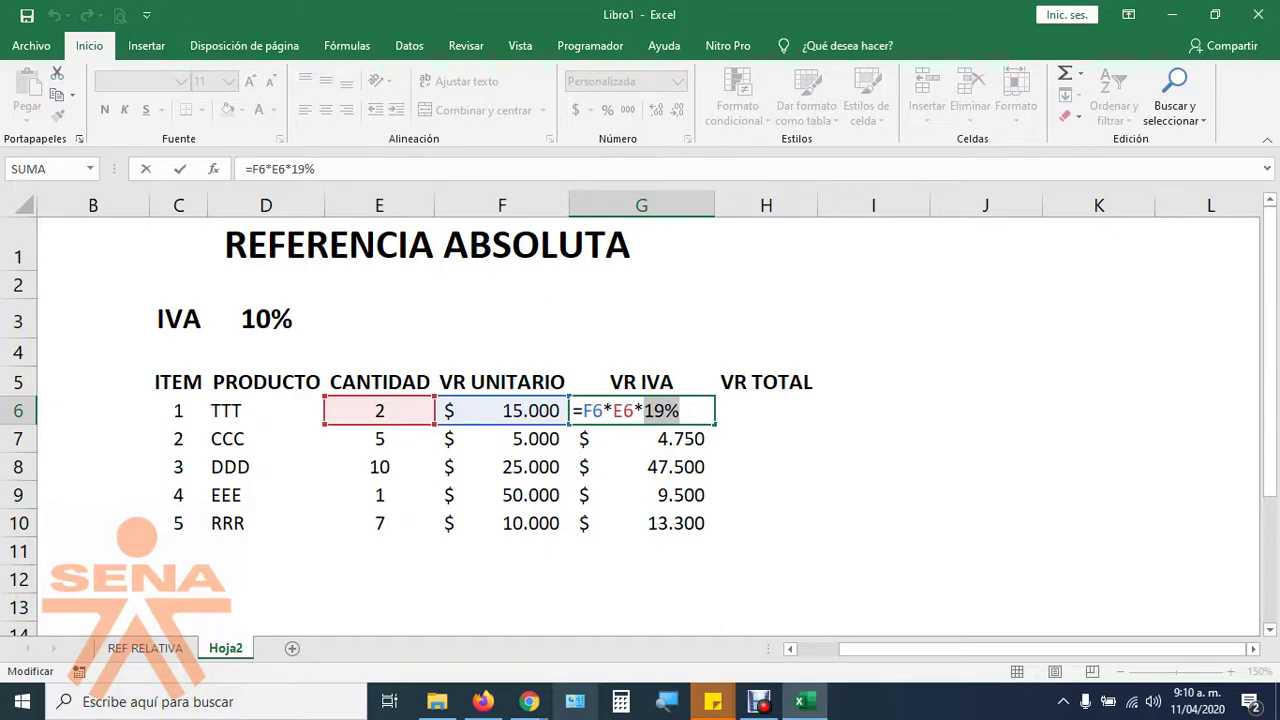
pyautogui.press('BackSpace')
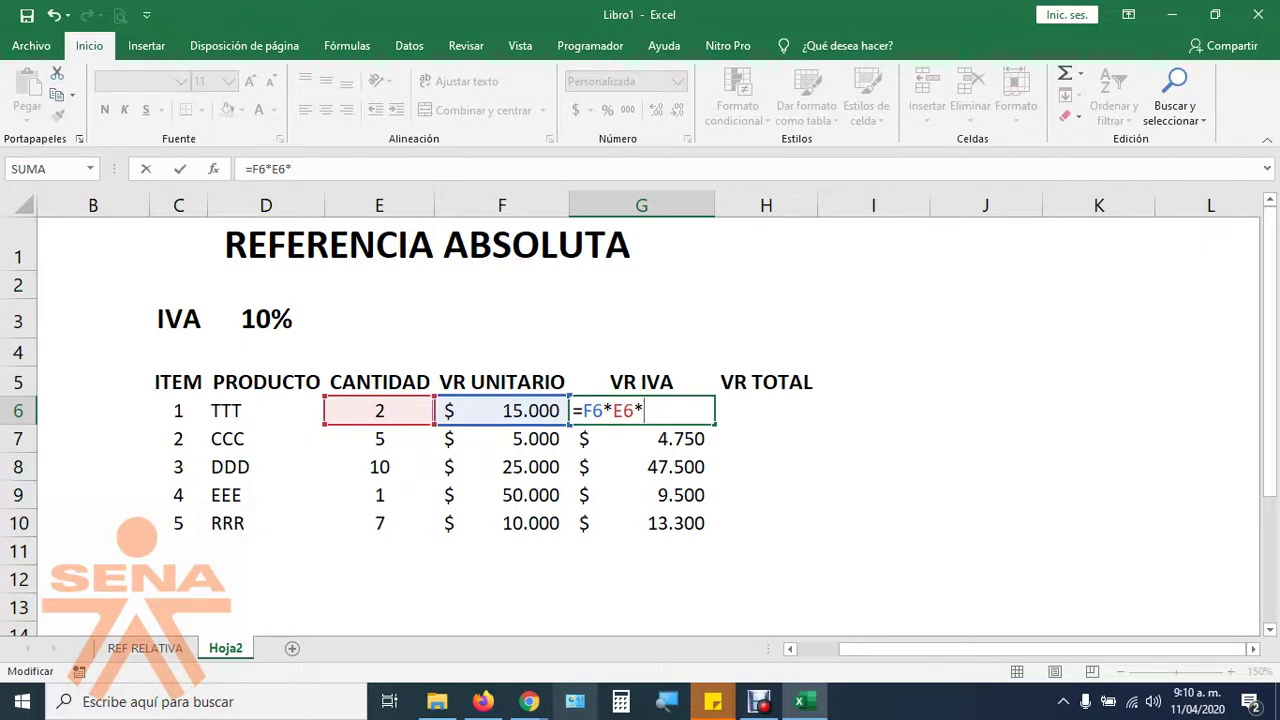
# Complete G6's formula as =F6*E6*D3 and give the cell purple fill with white text.
pyautogui.click(266, 319)
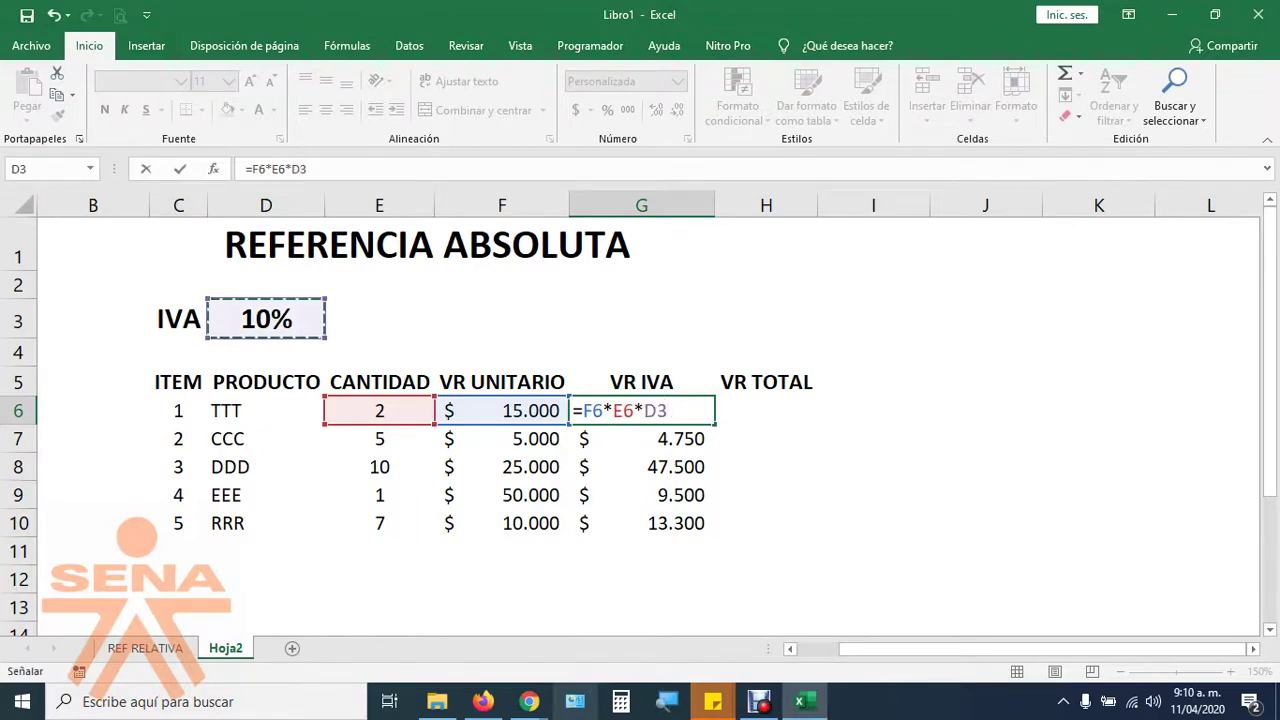
pyautogui.press('Return')
pyautogui.press('Up')
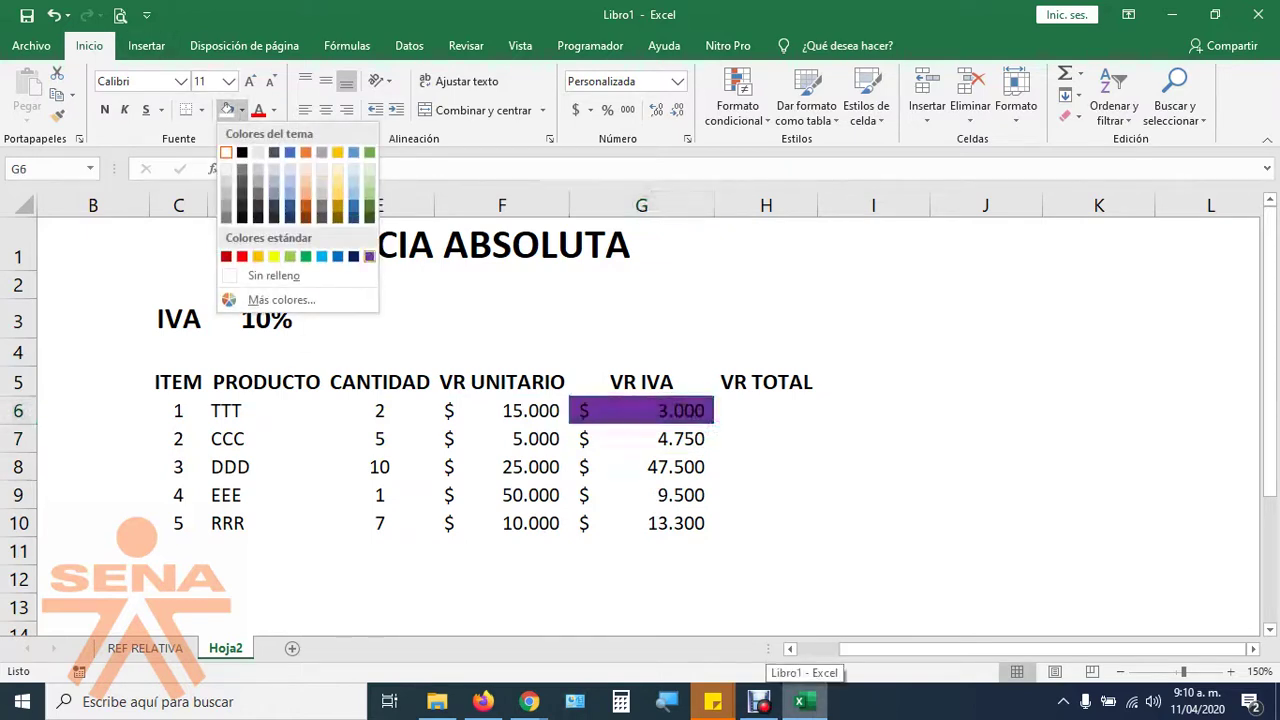
pyautogui.click(368, 258)
pyautogui.click(274, 110)
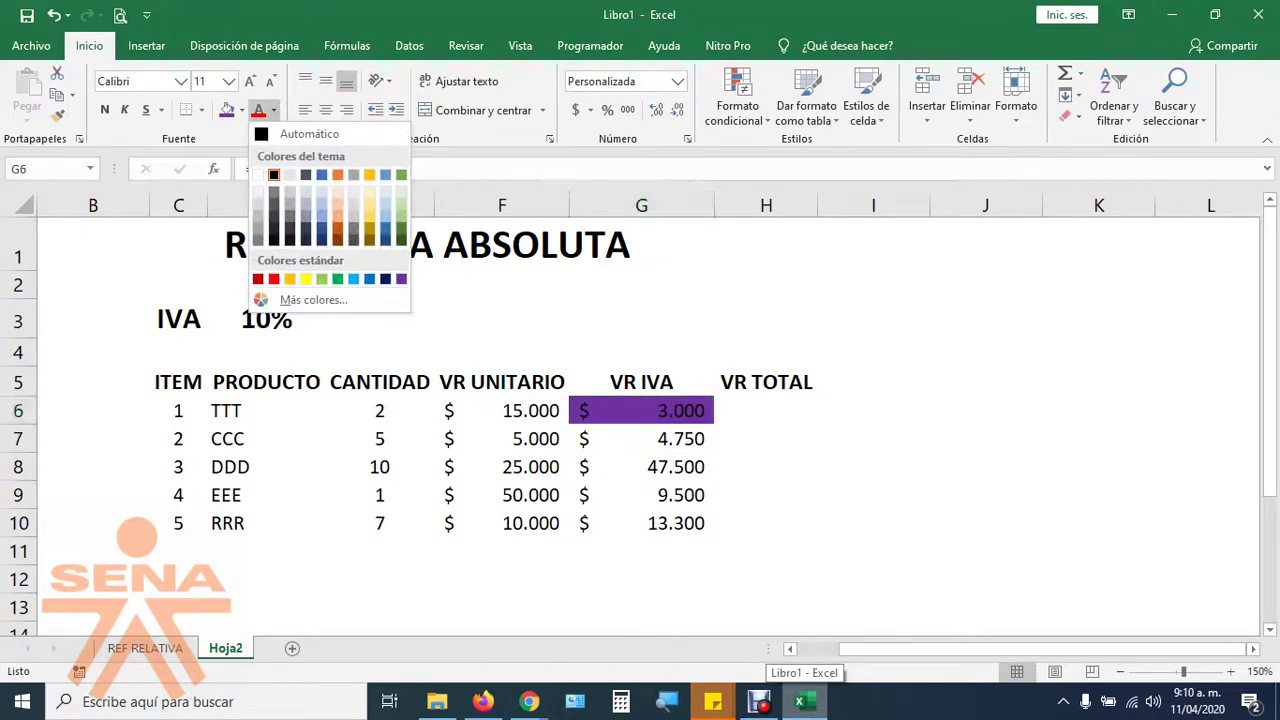
pyautogui.click(261, 172)
# Enter IVA rates 19%, 50%, 1% and back to 19% in D3, watching G6 recalculate.
pyautogui.click(266, 319)
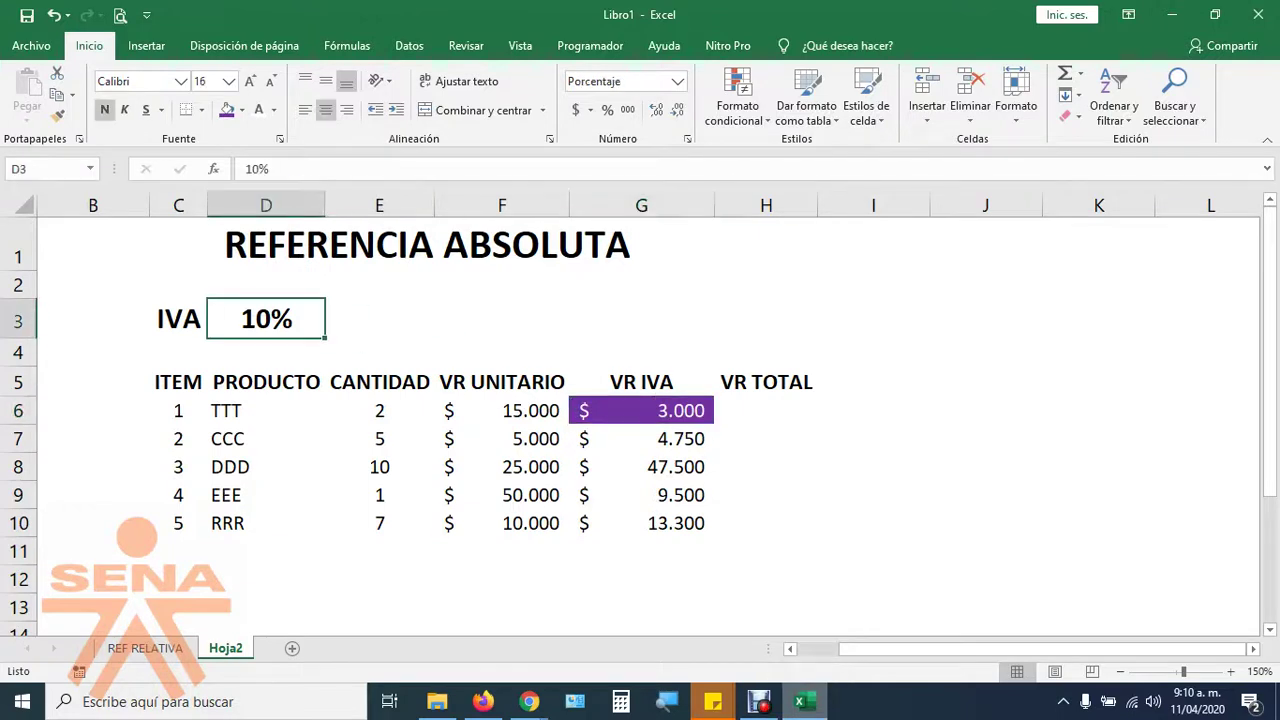
pyautogui.write('19')
pyautogui.press('Return')
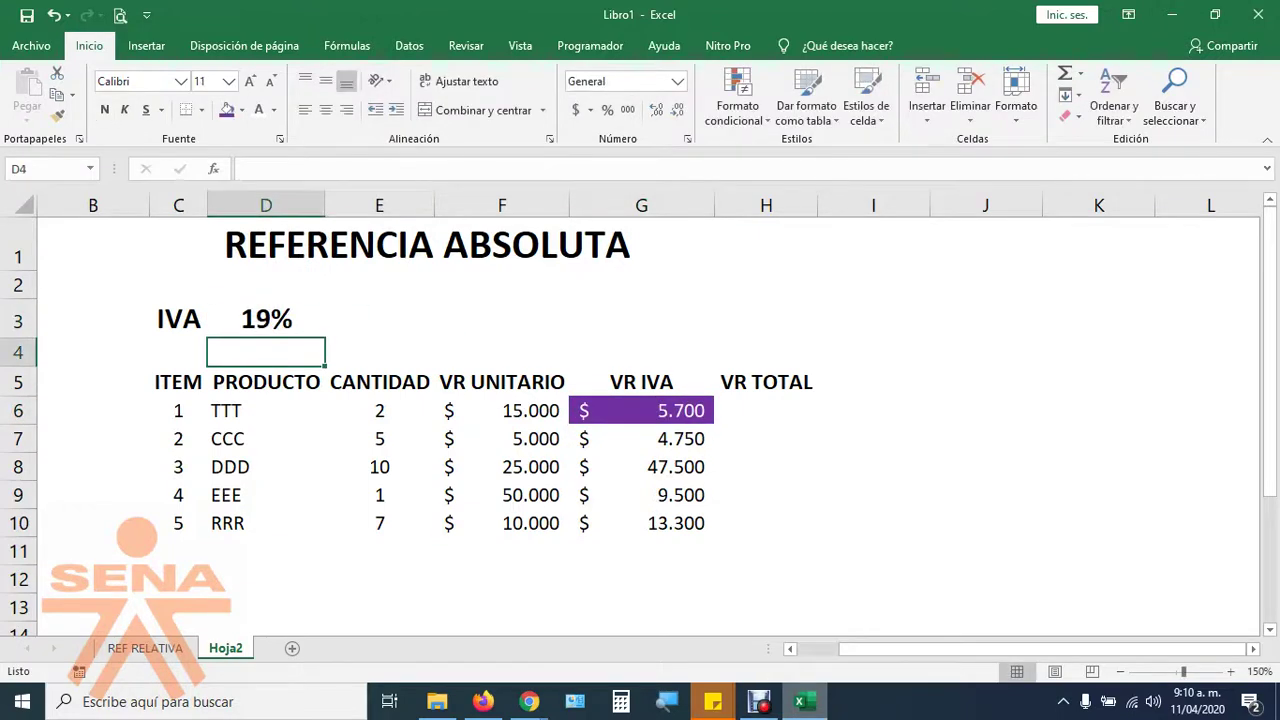
pyautogui.click(266, 319)
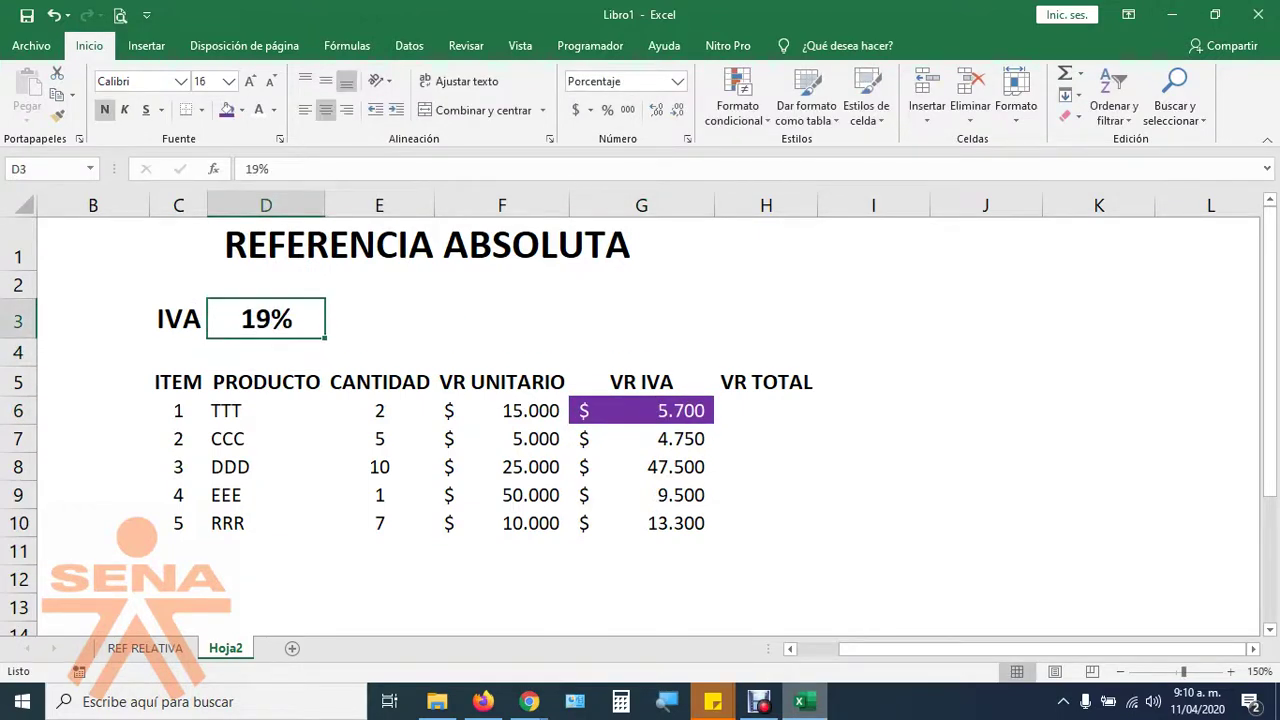
pyautogui.write('50')
pyautogui.press('Return')
pyautogui.click(266, 319)
pyautogui.write('1')
pyautogui.press('Return')
pyautogui.click(266, 319)
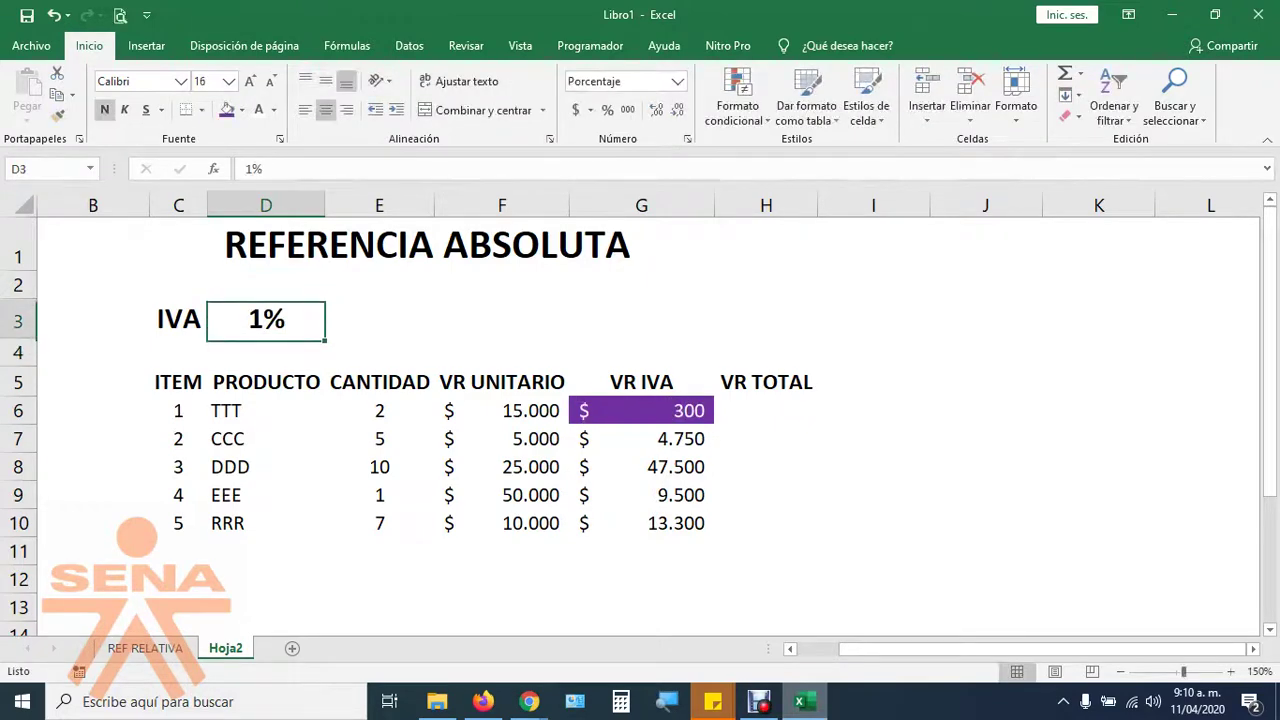
pyautogui.write('19')
pyautogui.press('Return')
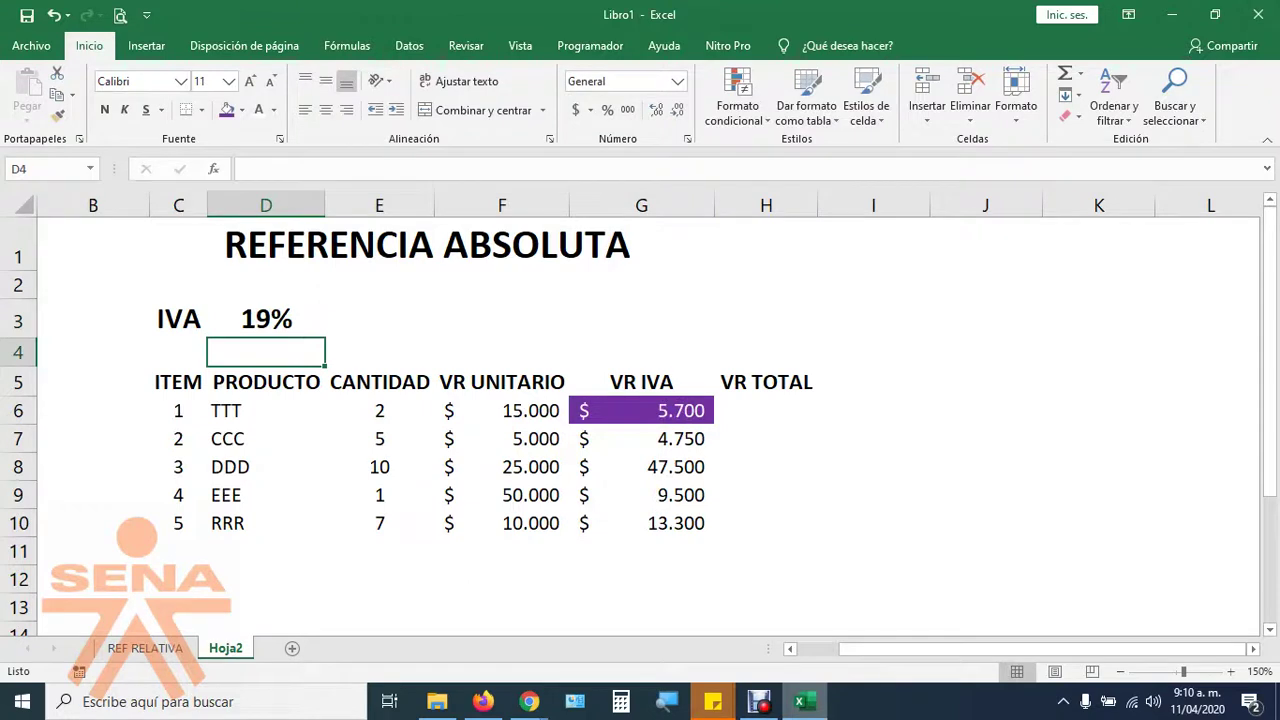
# Open G6's formula and highlight its D3 reference.
pyautogui.click(641, 410)
pyautogui.press('F2')
pyautogui.doubleClick(655, 410)
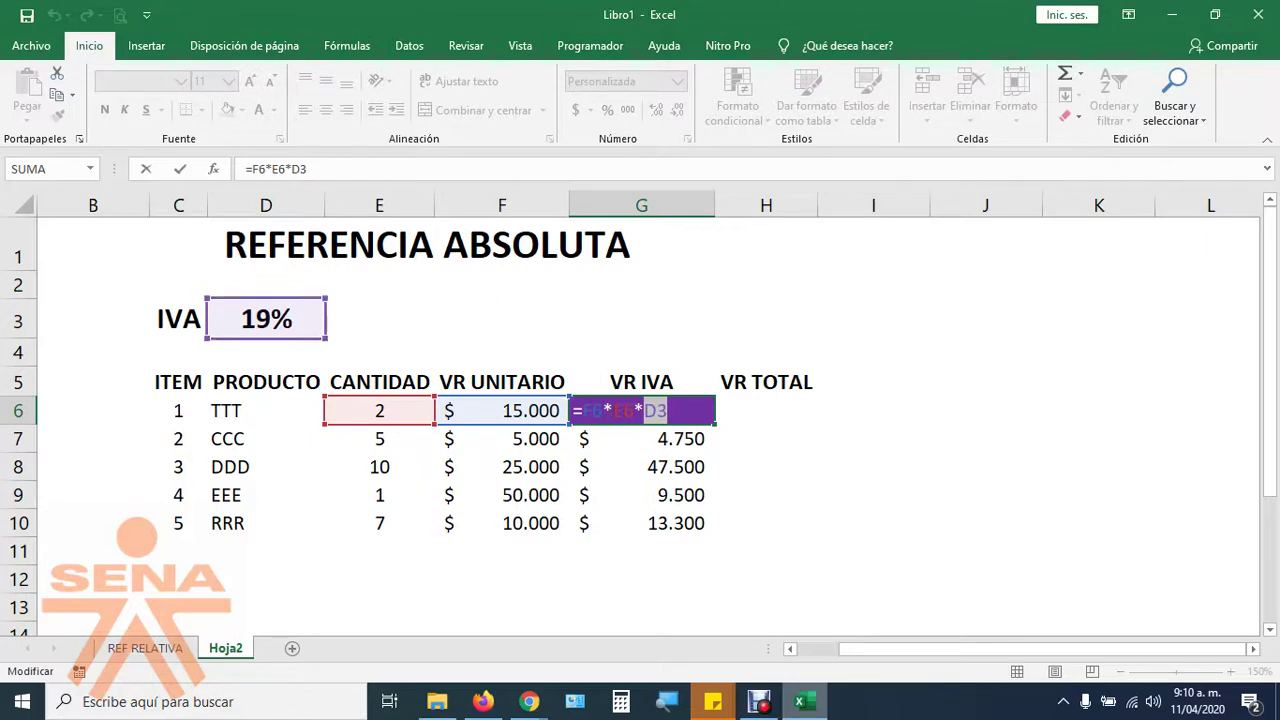
# Undo the hard-coded 19% in G6 and reset the cell to No Fill with black text.
pyautogui.write('19%')
pyautogui.press('Return')
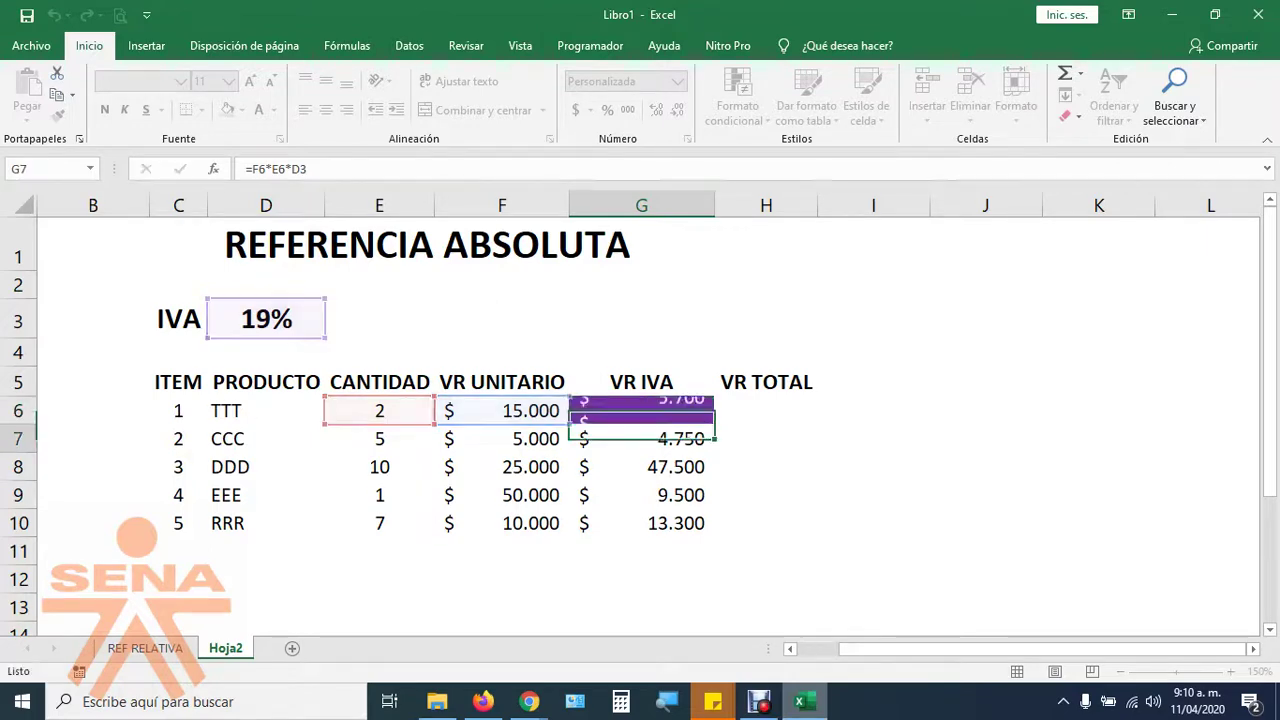
pyautogui.hotkey('ctrl', 'z')
pyautogui.click(241, 110)
pyautogui.click(265, 277)
pyautogui.click(273, 110)
pyautogui.click(290, 131)
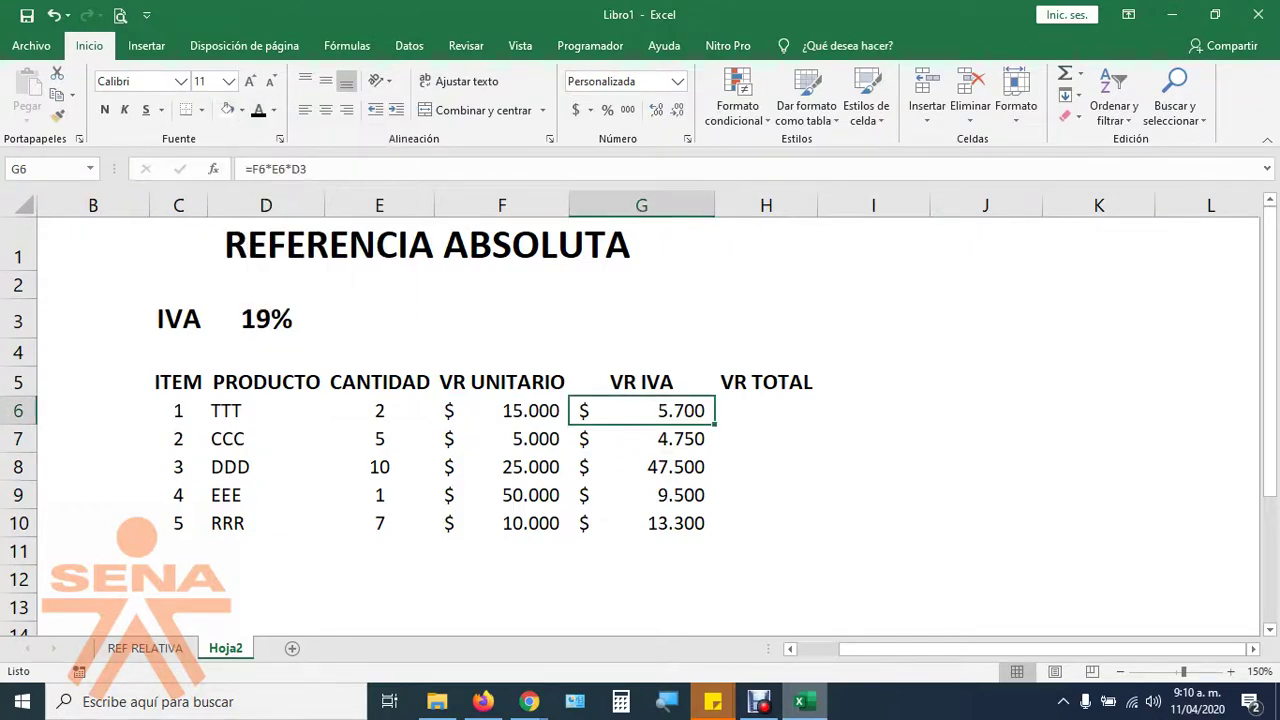
pyautogui.click(749, 435)
# Fill G6's =F6*E6*D3 formula down through G10, then switch to the Jitsi Meet call.
pyautogui.click(641, 410)
pyautogui.press('F2')
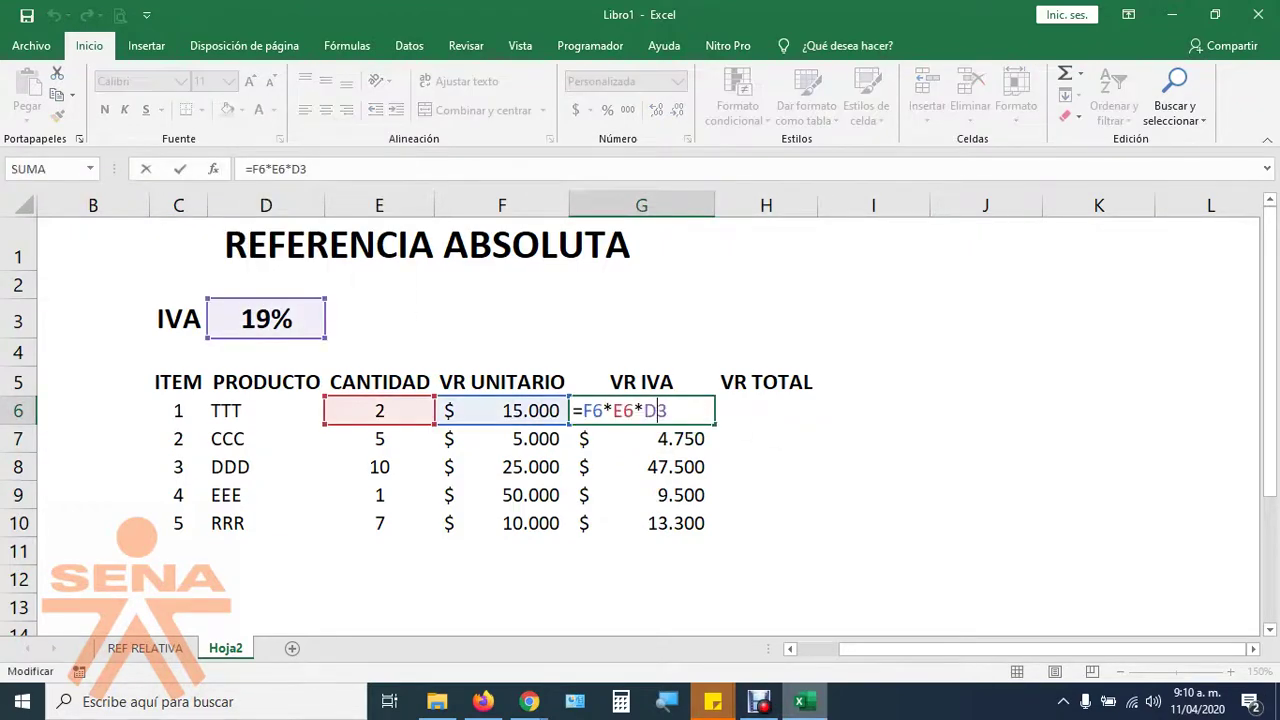
pyautogui.moveTo(583, 410); pyautogui.dragTo(667, 410)
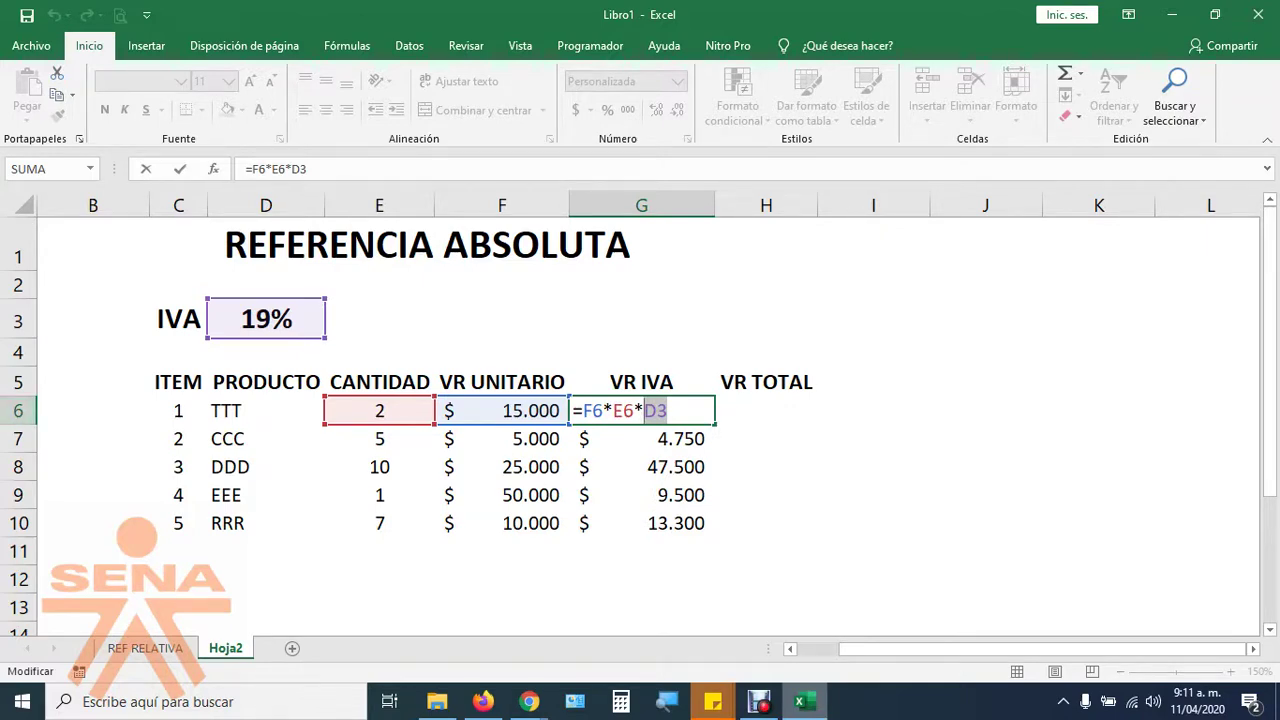
pyautogui.press('Return')
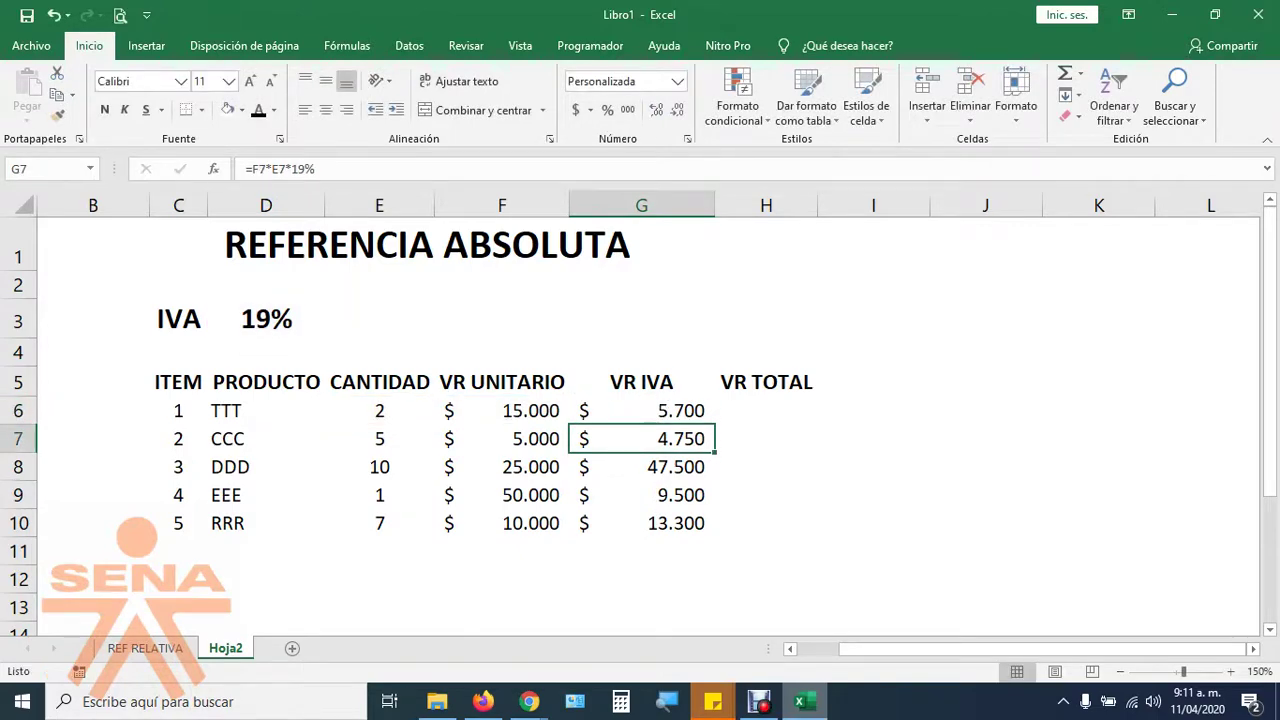
pyautogui.moveTo(641, 410); pyautogui.dragTo(641, 438)
pyautogui.click(641, 410)
pyautogui.moveTo(714, 424); pyautogui.dragTo(714, 530)
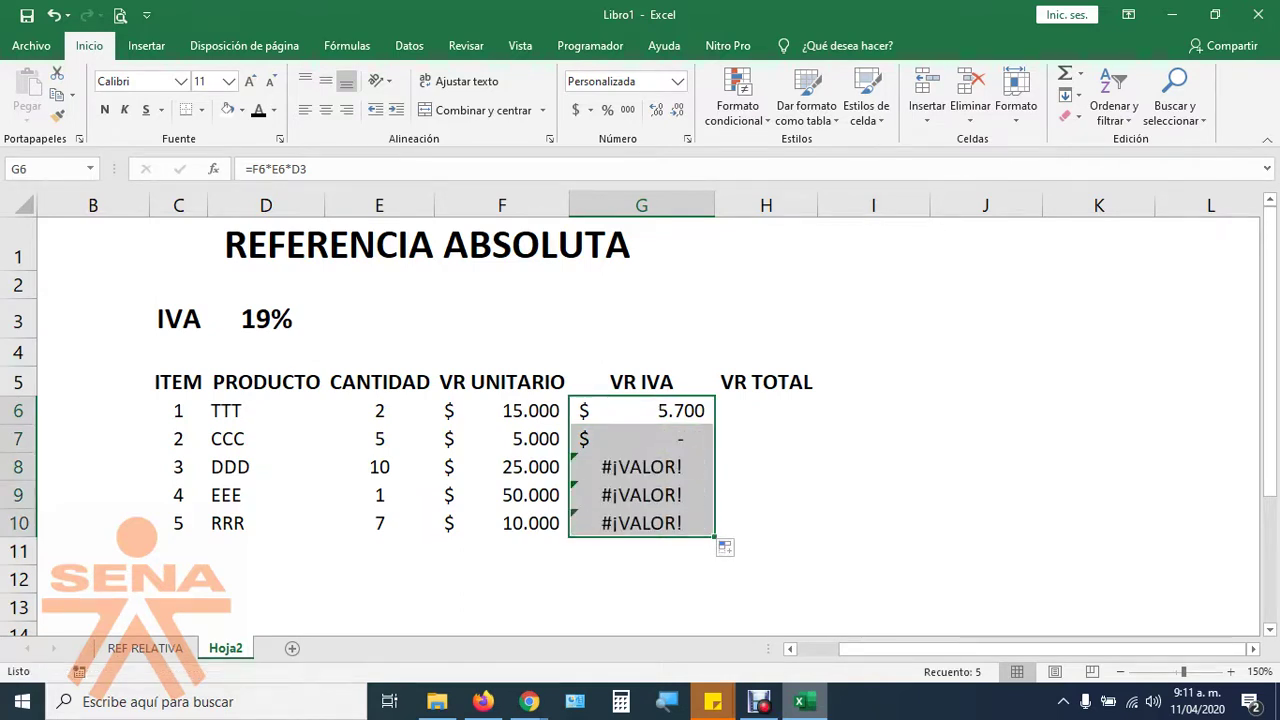
pyautogui.click(641, 410)
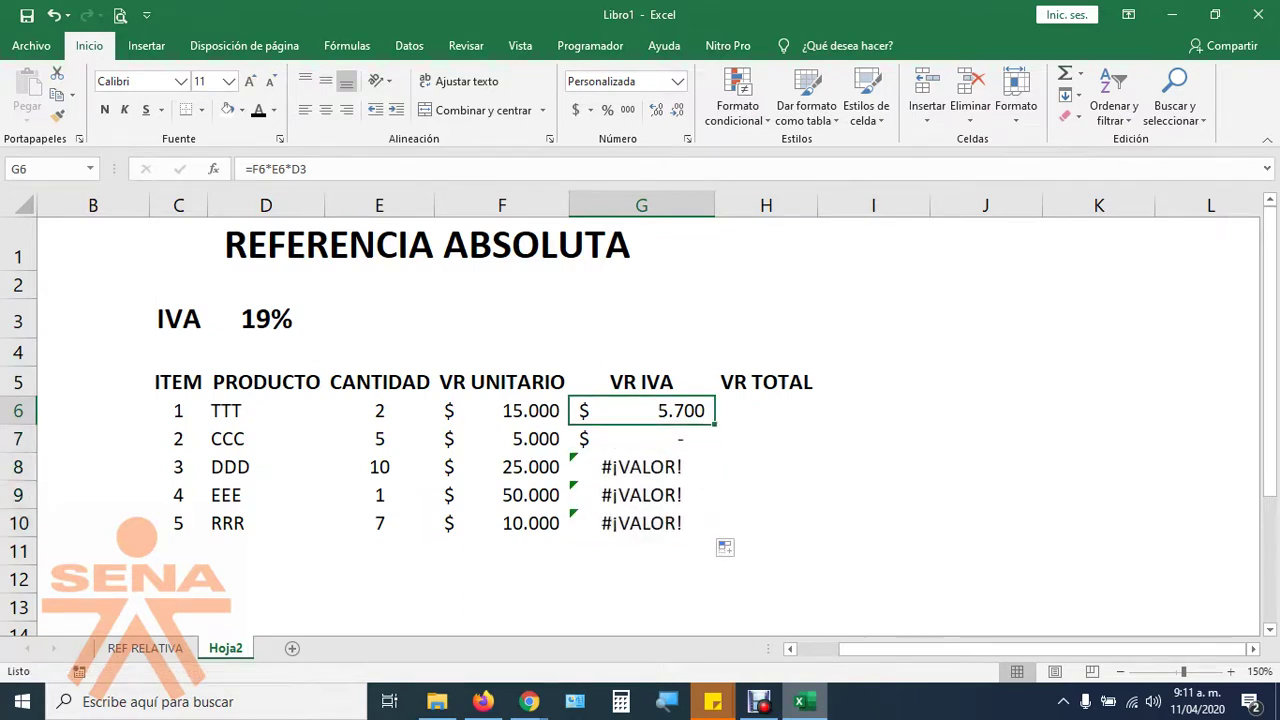
pyautogui.click(529, 701)
pyautogui.click(427, 620)
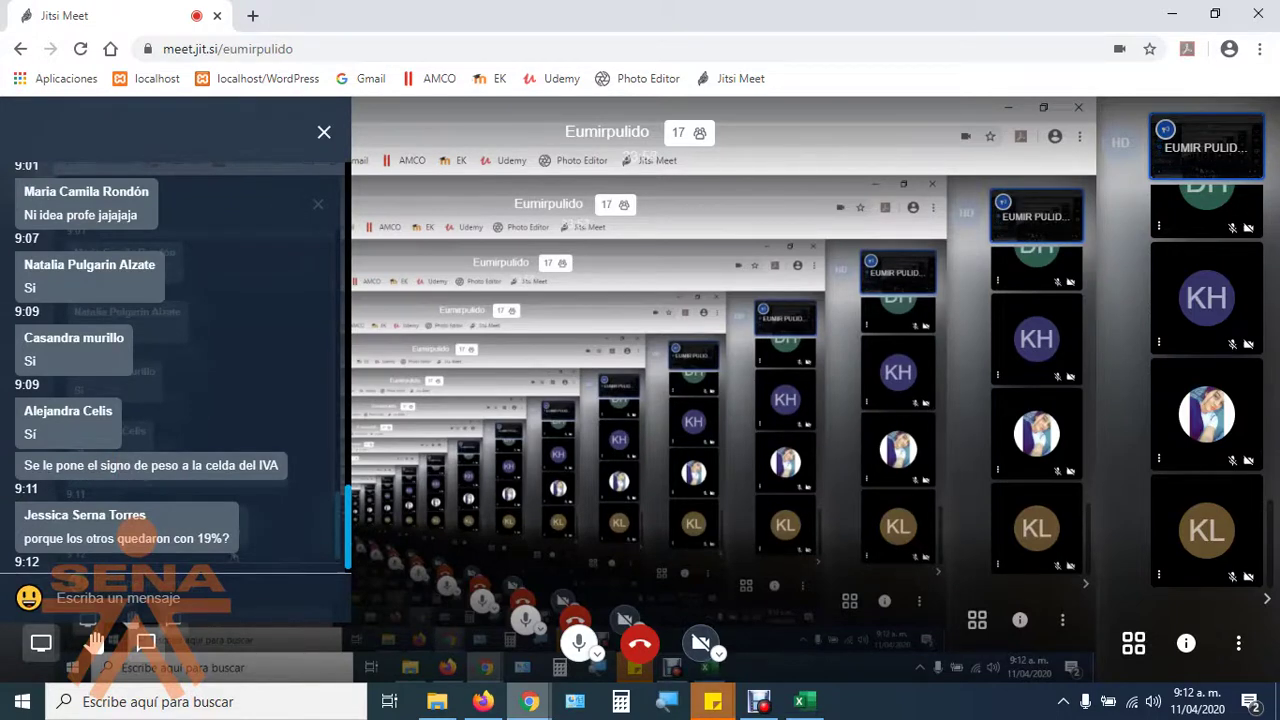
# Back in Excel, highlight G6's F6, E6 and D3 references.
pyautogui.click(799, 701)
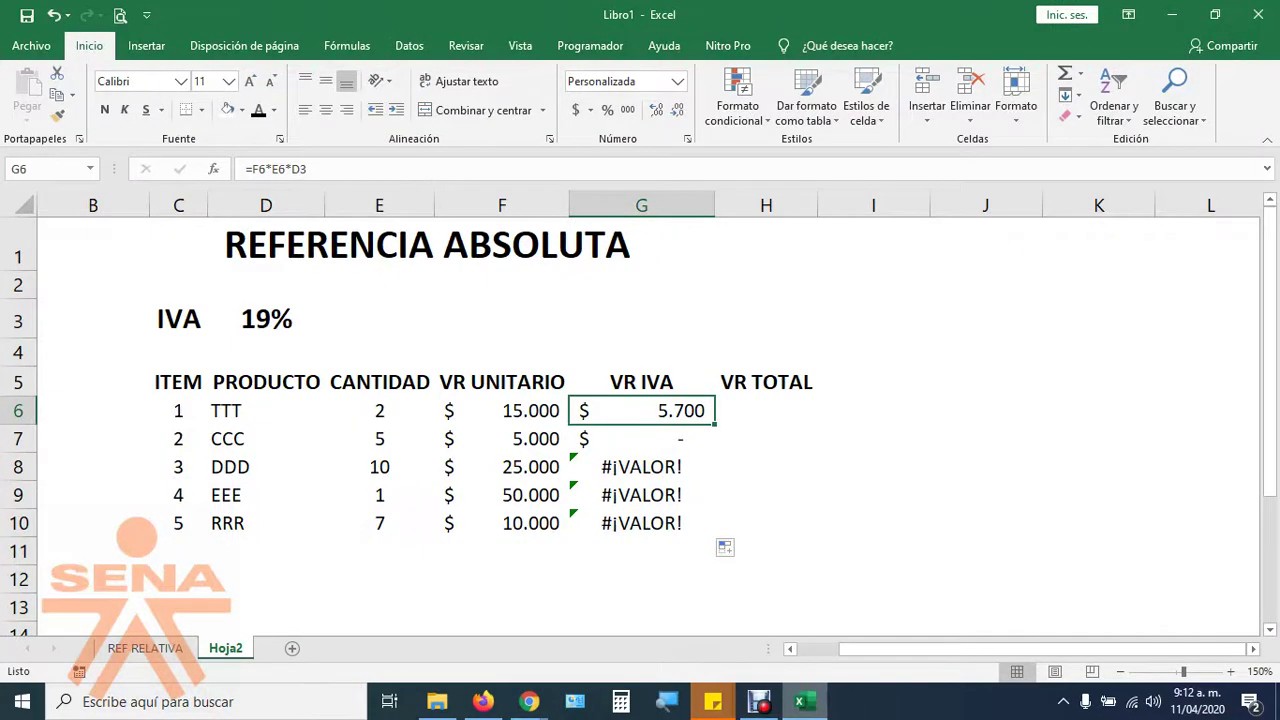
pyautogui.press('F2')
pyautogui.press('Escape')
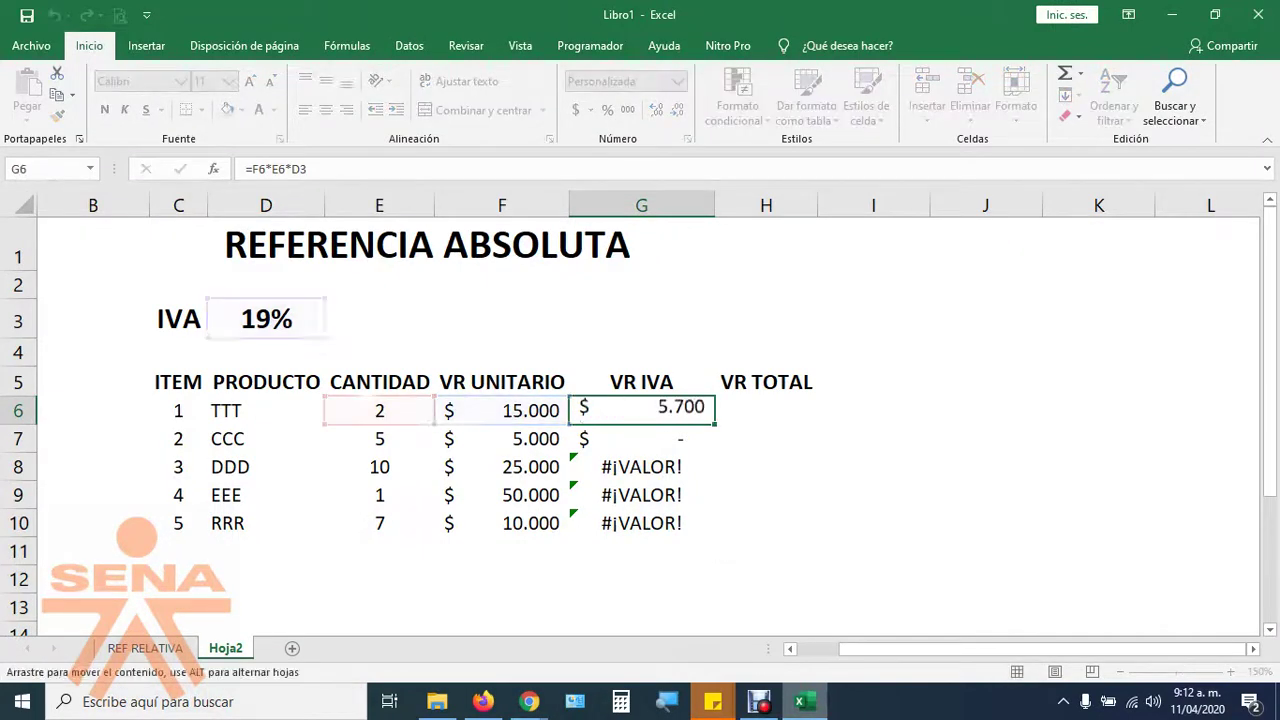
pyautogui.press('F2')
pyautogui.doubleClick(593, 410)
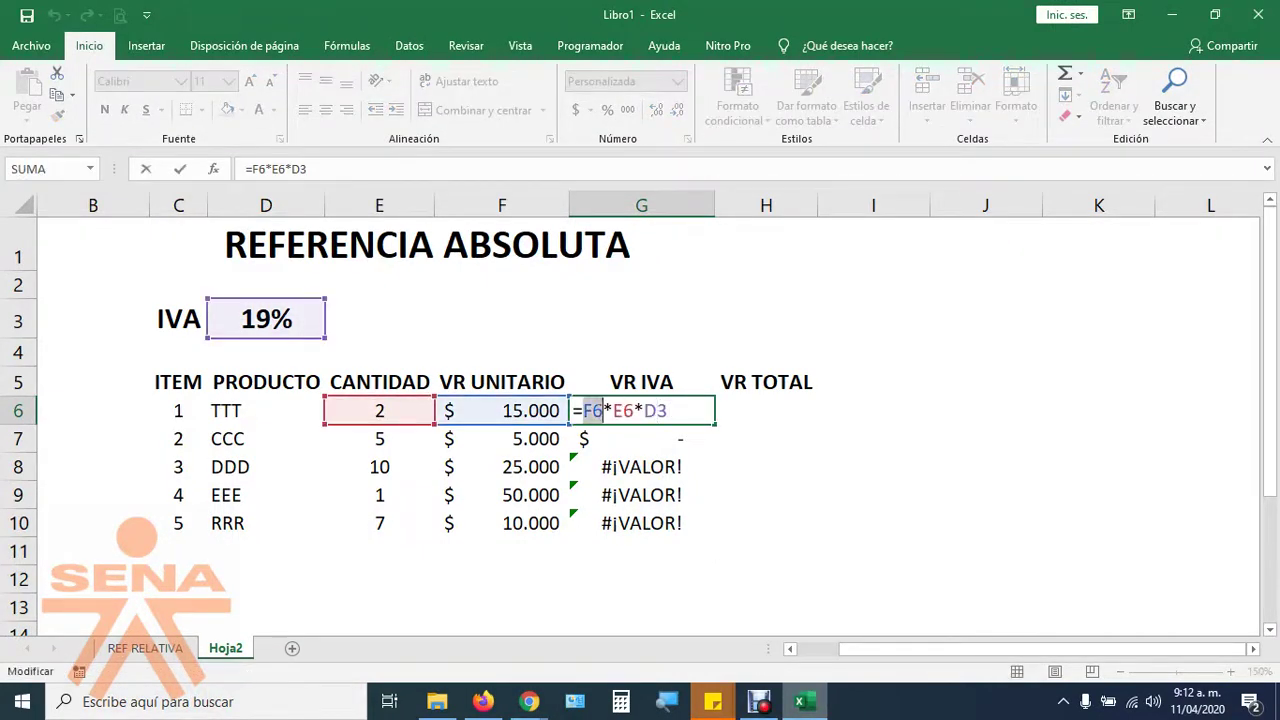
pyautogui.doubleClick(623, 410)
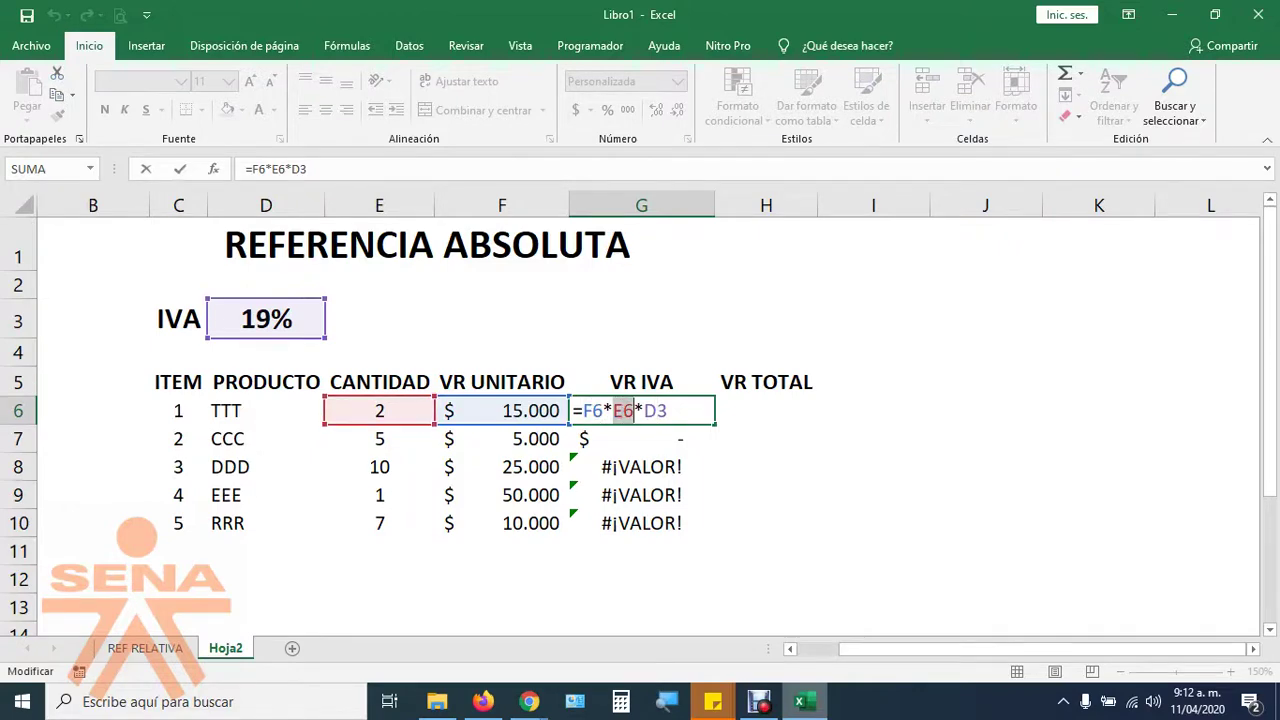
pyautogui.doubleClick(655, 410)
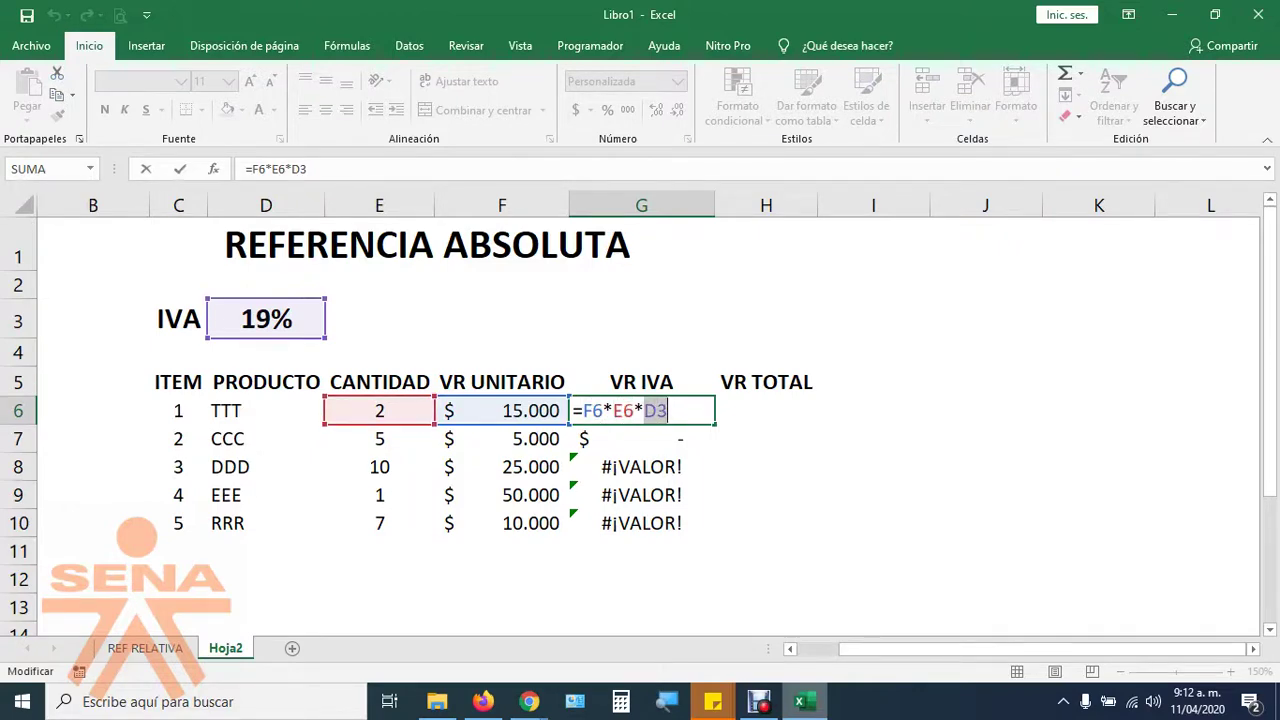
pyautogui.press('Return')
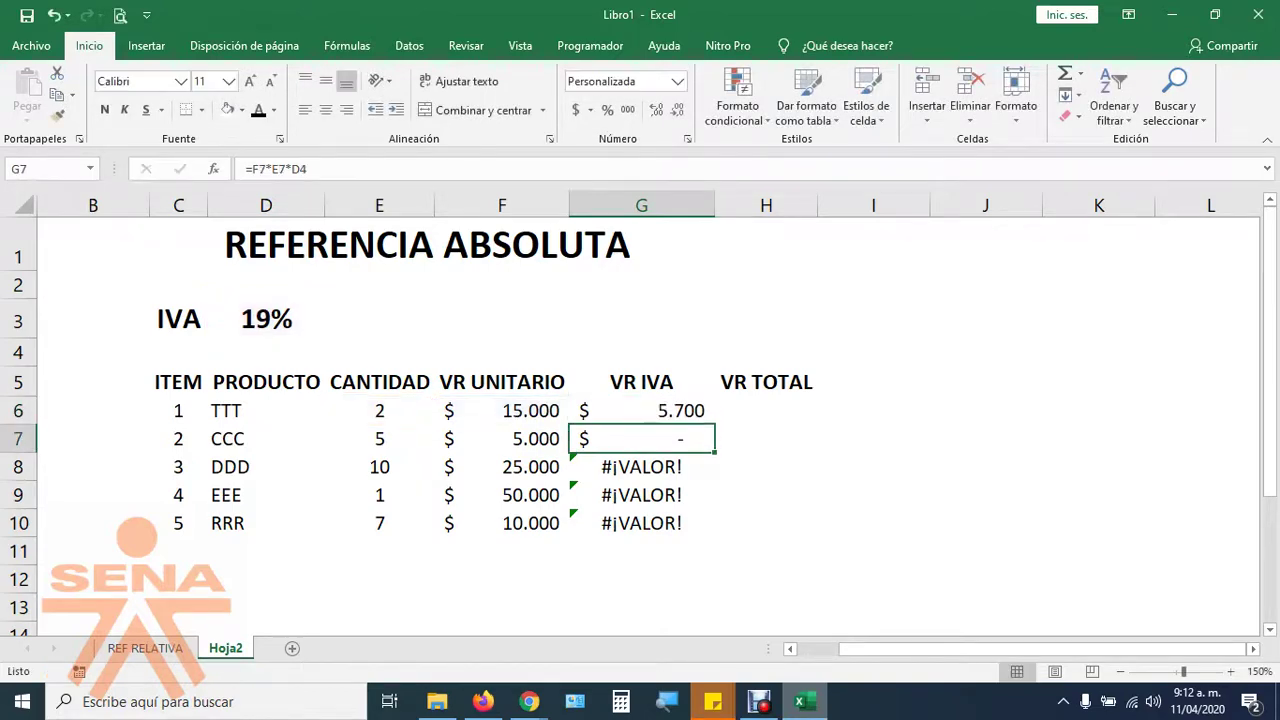
# Show the drifted D4 and D5 references in G7 and G8, then select G6:G10.
pyautogui.press('F2')
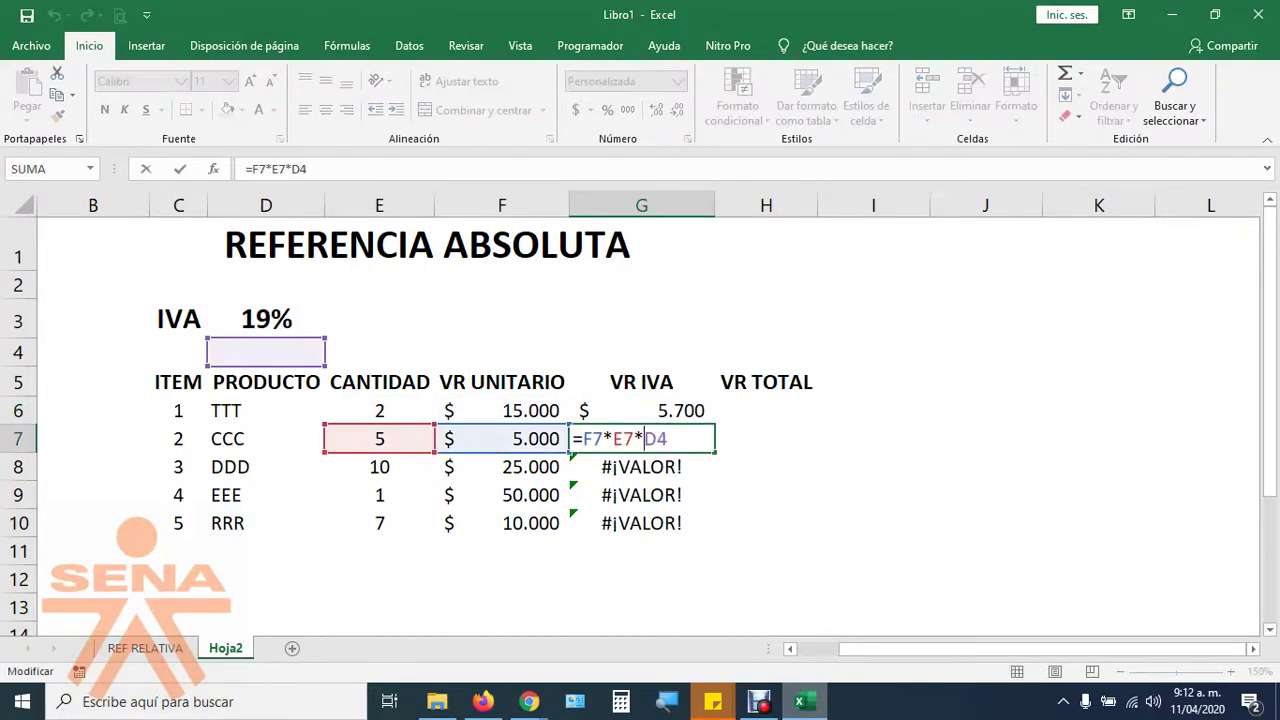
pyautogui.doubleClick(592, 438)
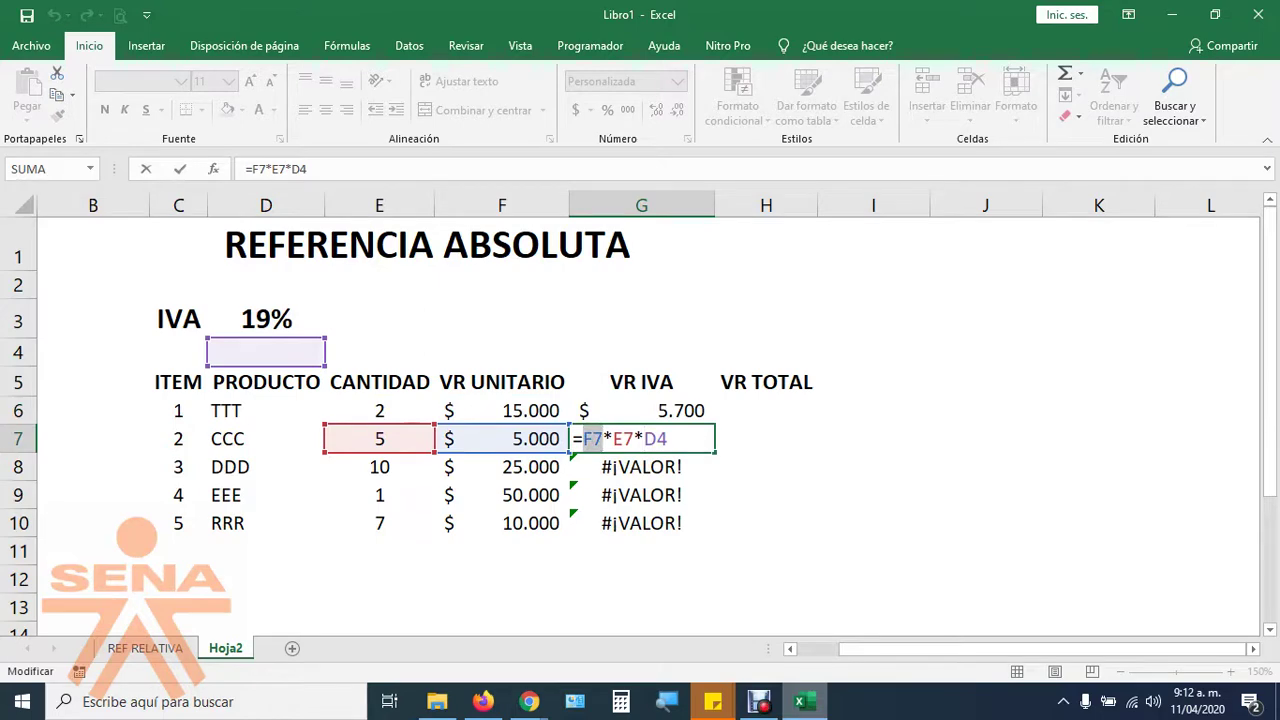
pyautogui.doubleClick(622, 438)
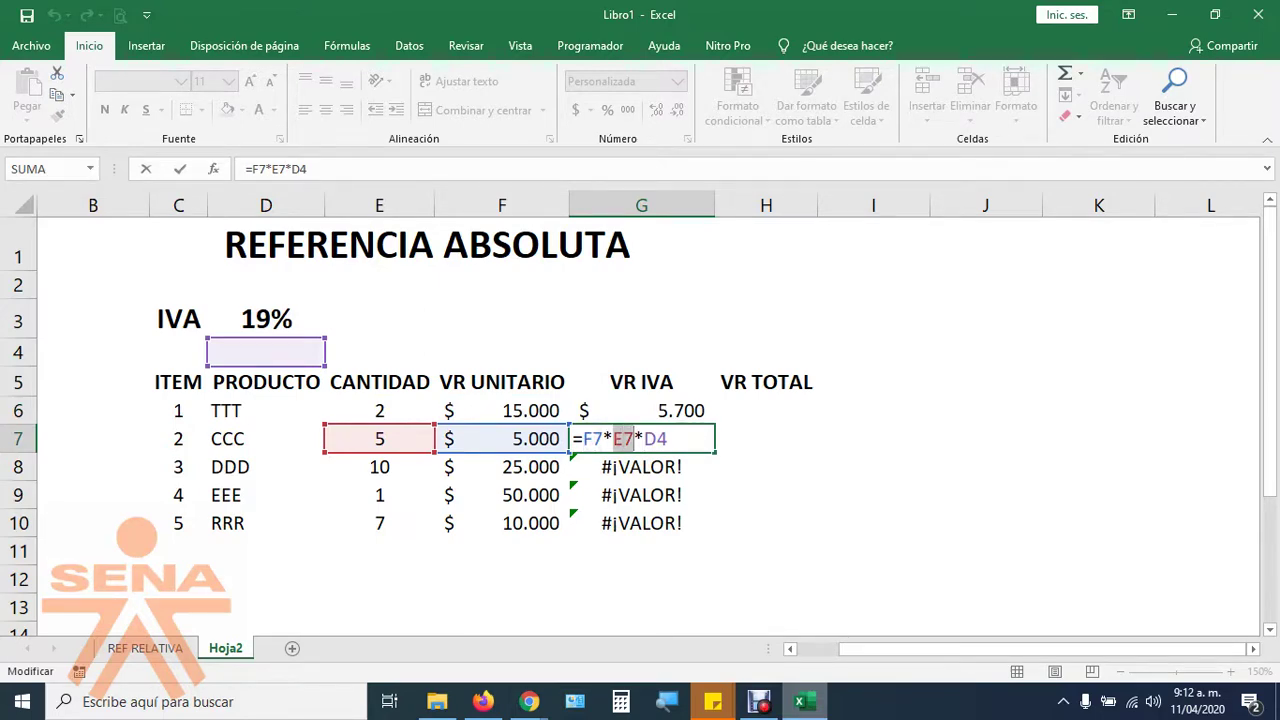
pyautogui.doubleClick(655, 438)
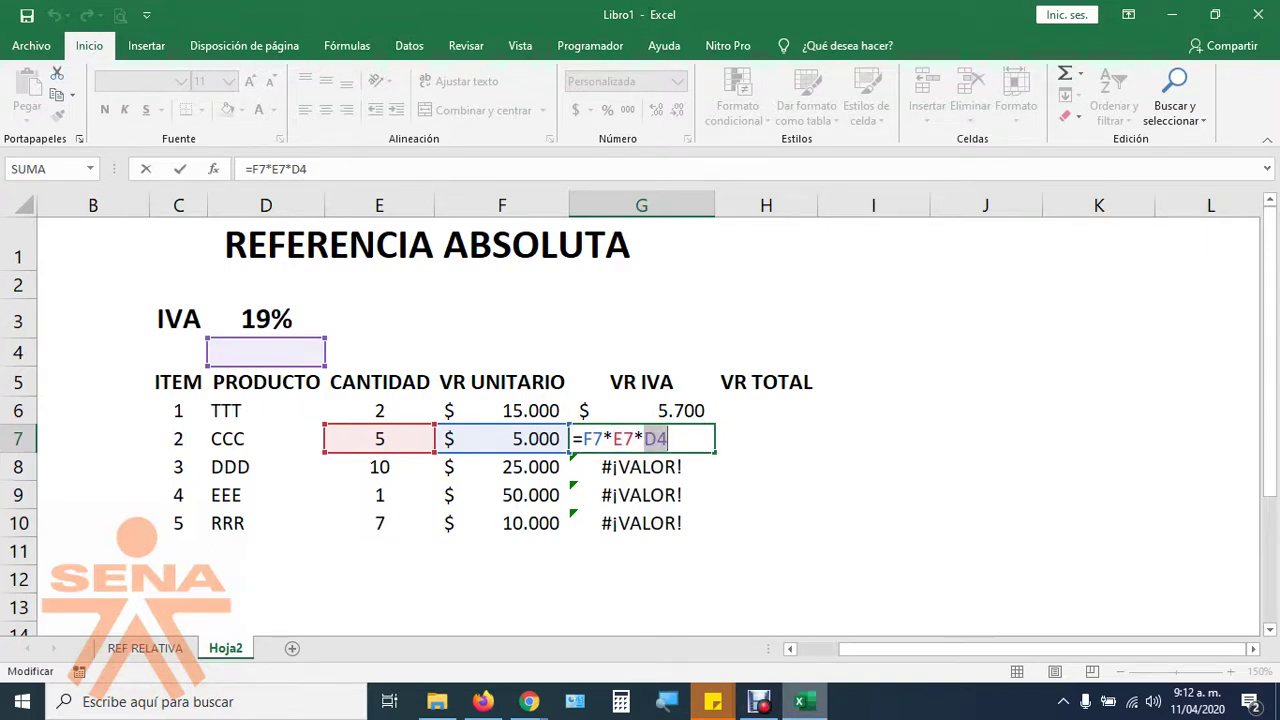
pyautogui.press('Return')
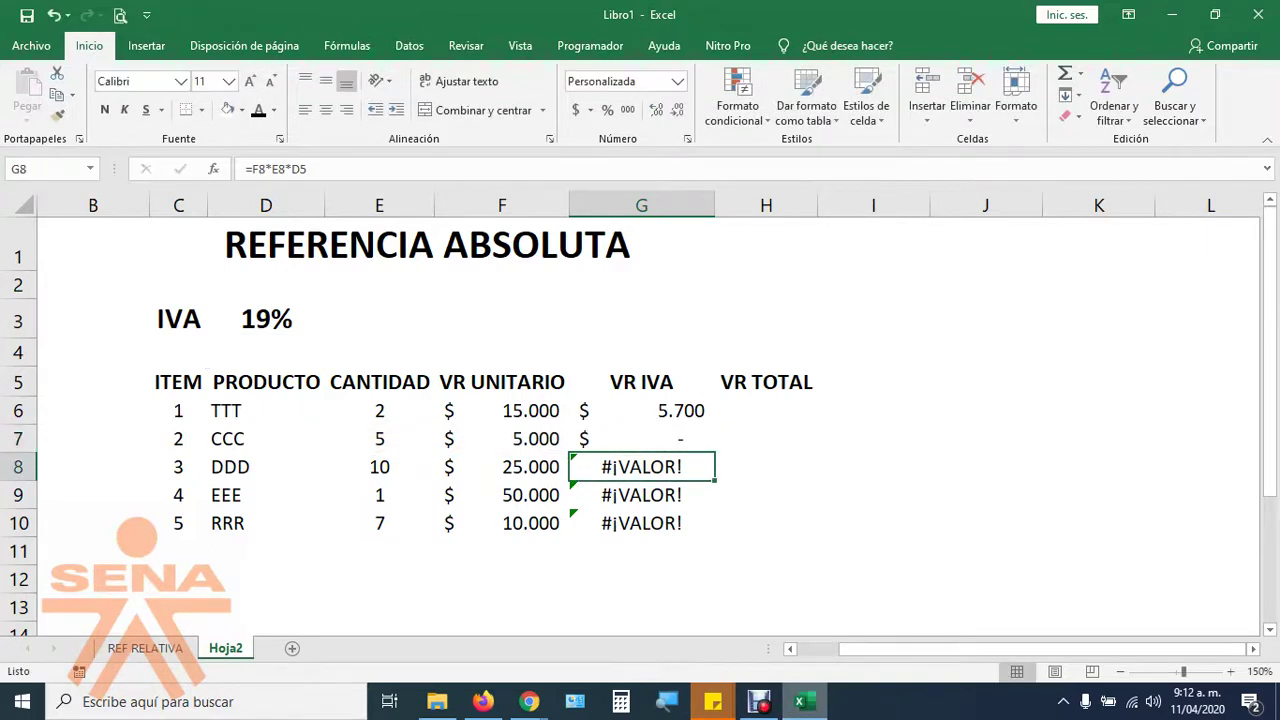
pyautogui.doubleClick(585, 467)
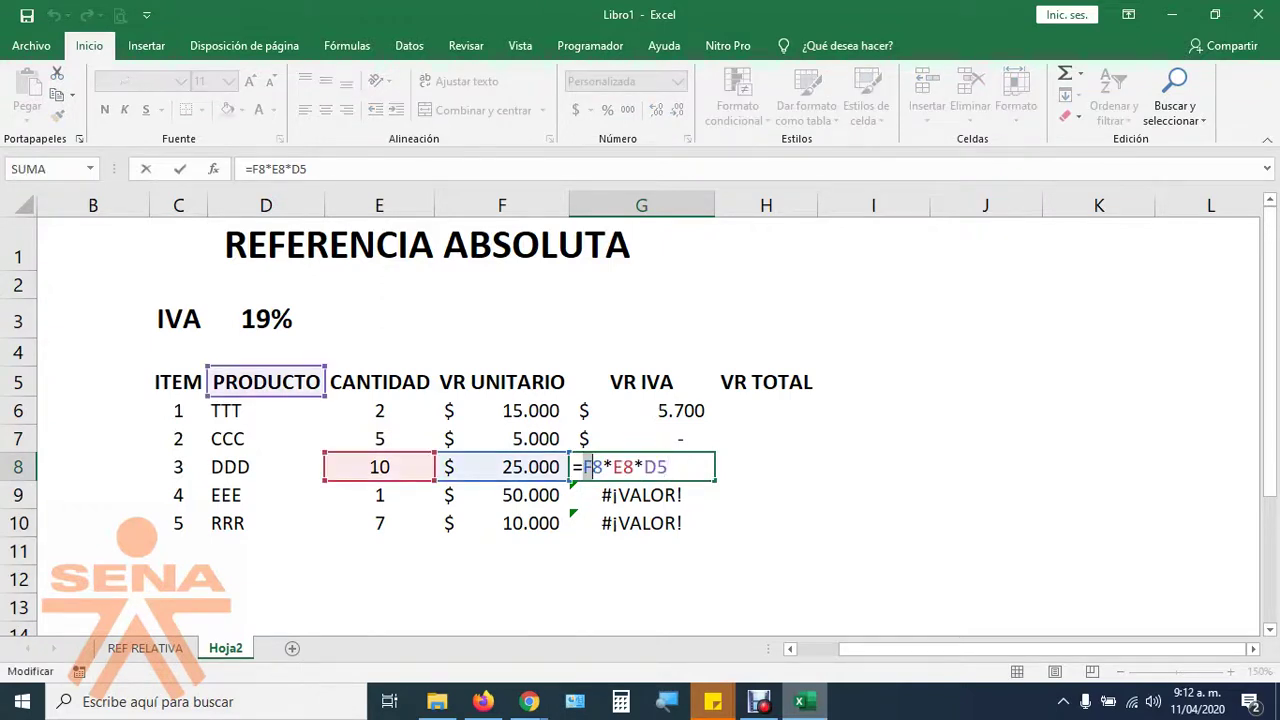
pyautogui.moveTo(612, 467); pyautogui.dragTo(667, 467)
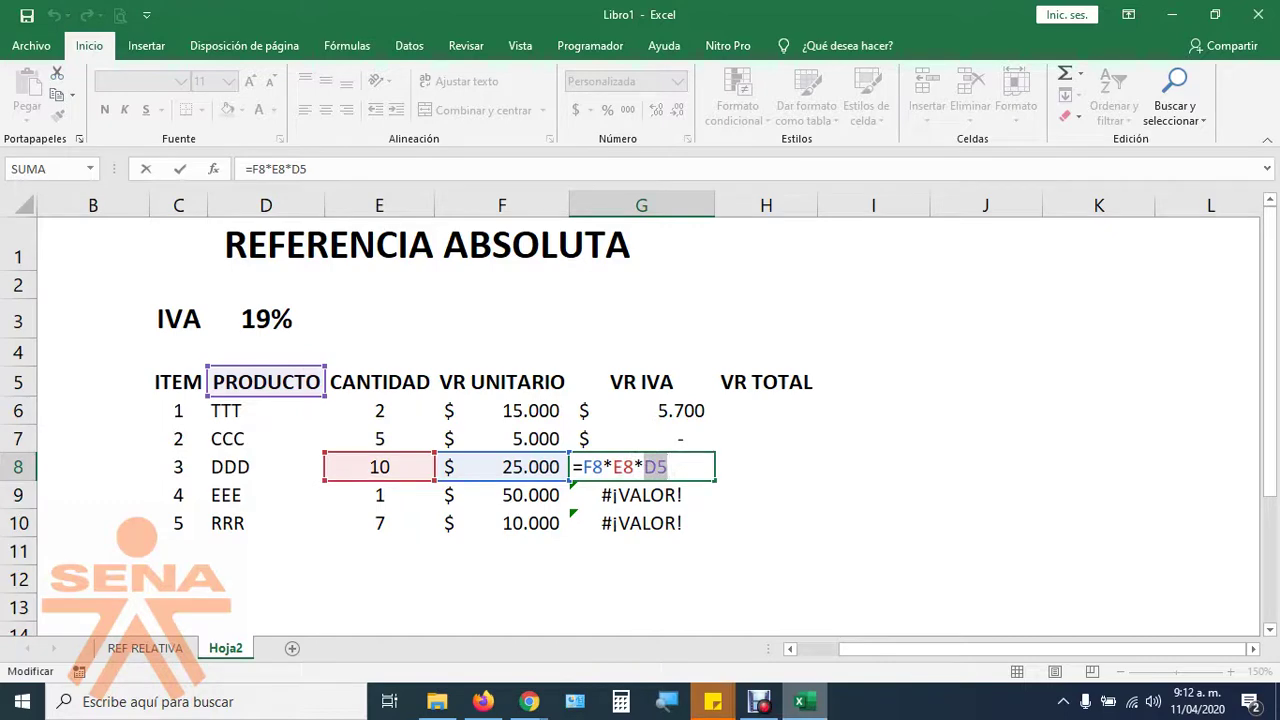
pyautogui.press('Return')
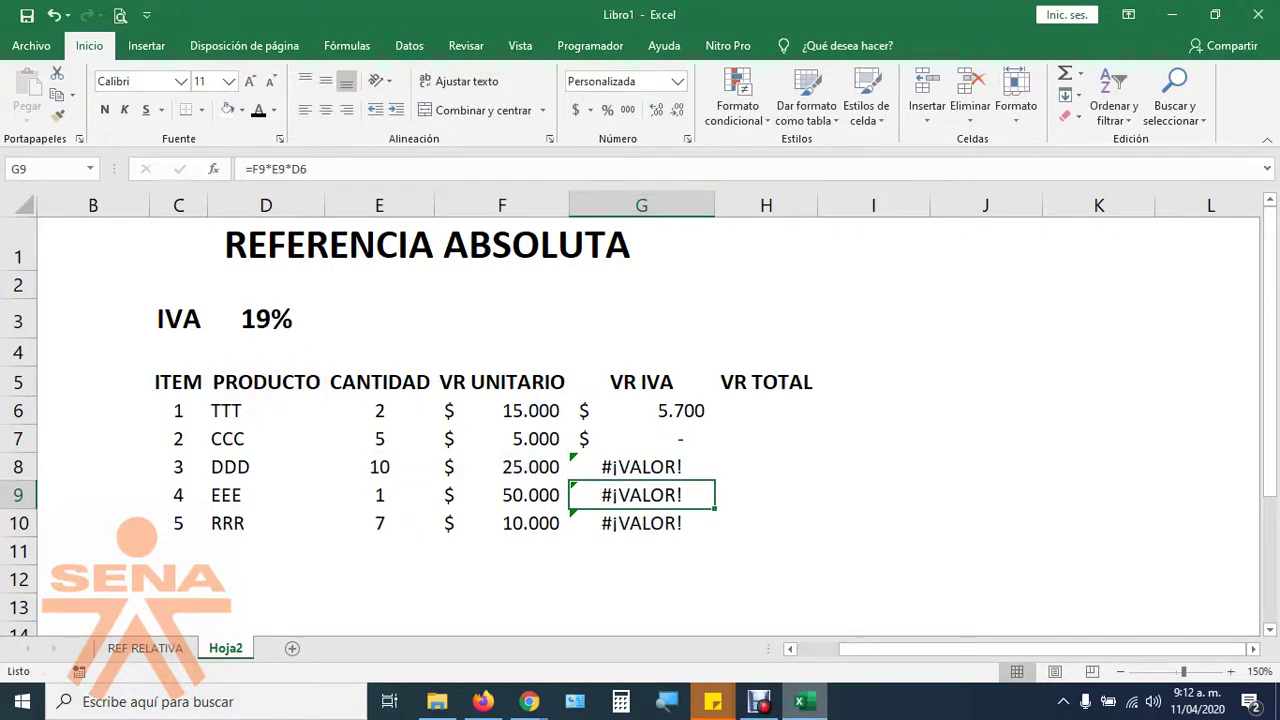
pyautogui.click(641, 523)
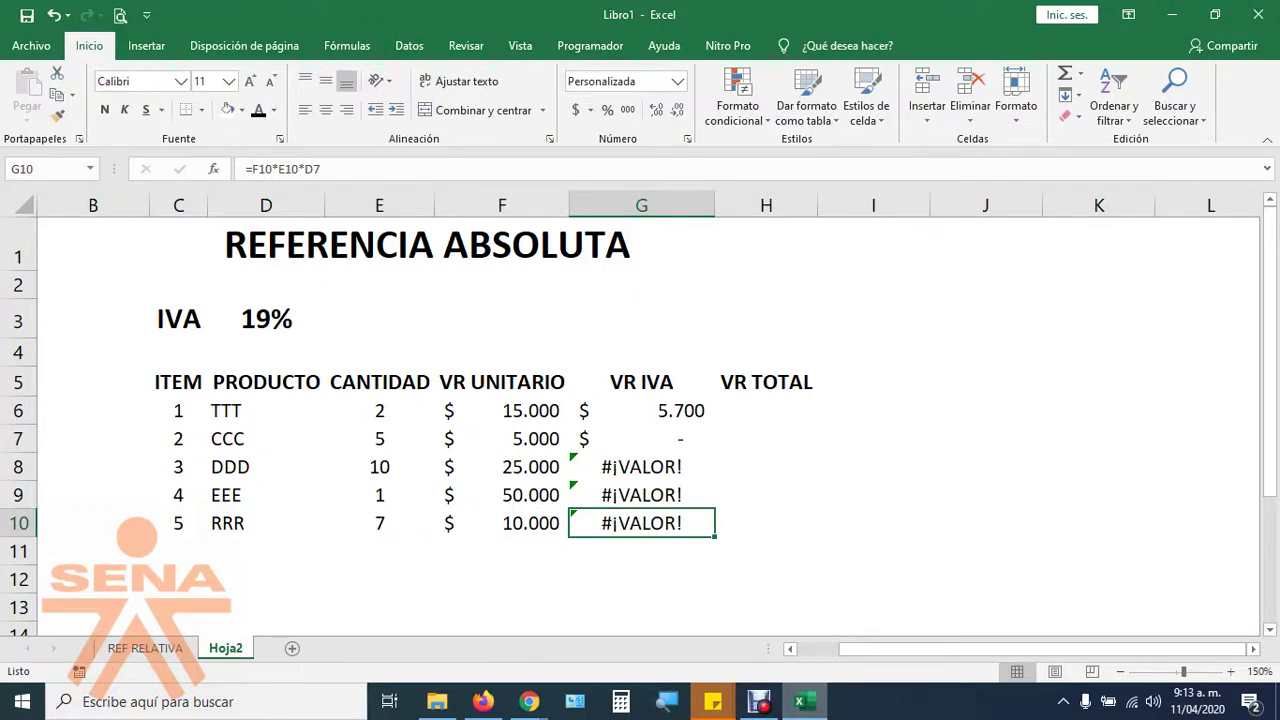
pyautogui.click(641, 410)
pyautogui.moveTo(714, 424); pyautogui.dragTo(714, 537)
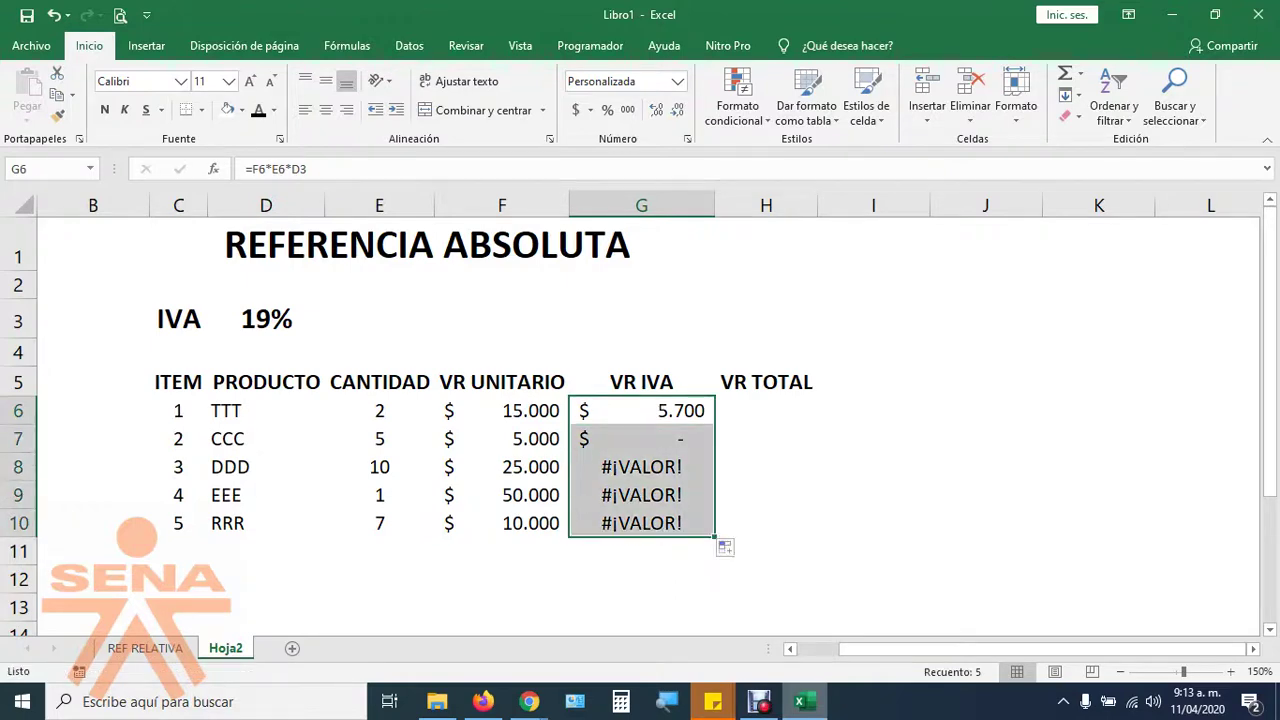
# Walk through G6's F6, E6 and D3 references again, then bring Jitsi Meet forward.
pyautogui.click(612, 410)
pyautogui.doubleClick(612, 410)
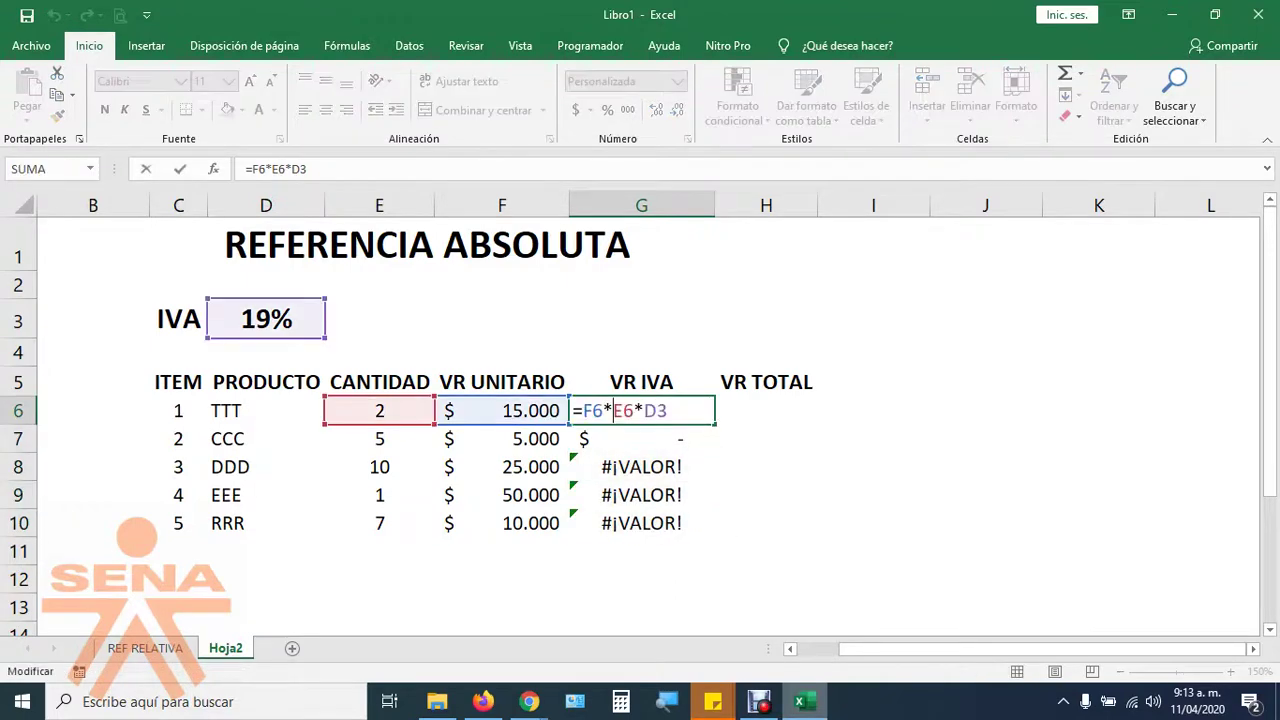
pyautogui.click(603, 410)
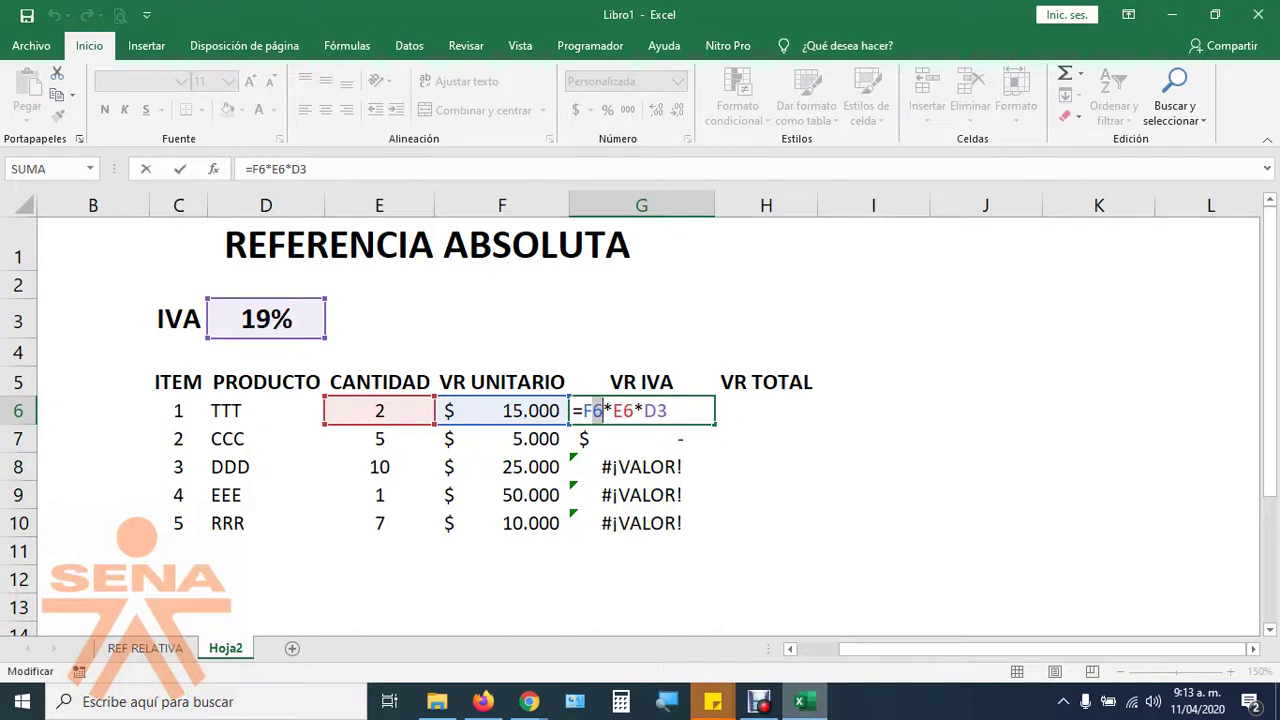
pyautogui.click(633, 410)
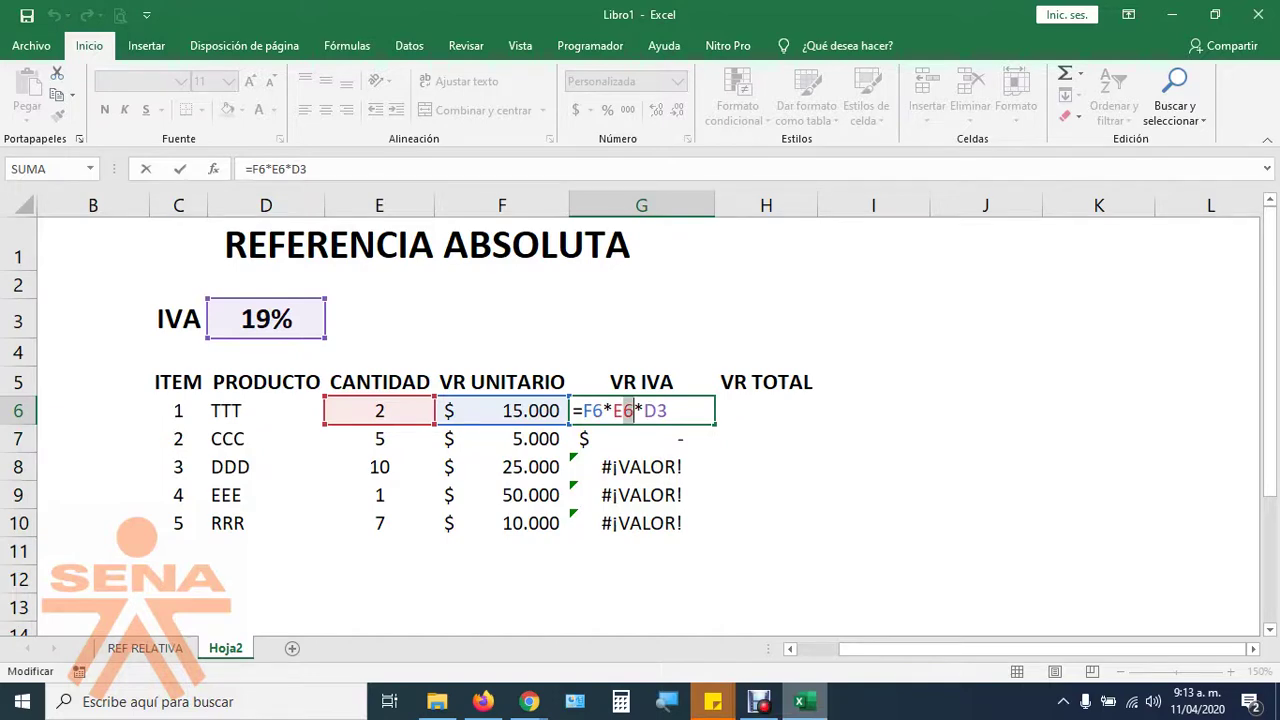
pyautogui.moveTo(657, 410); pyautogui.dragTo(667, 410)
pyautogui.press('Return')
pyautogui.click(641, 410)
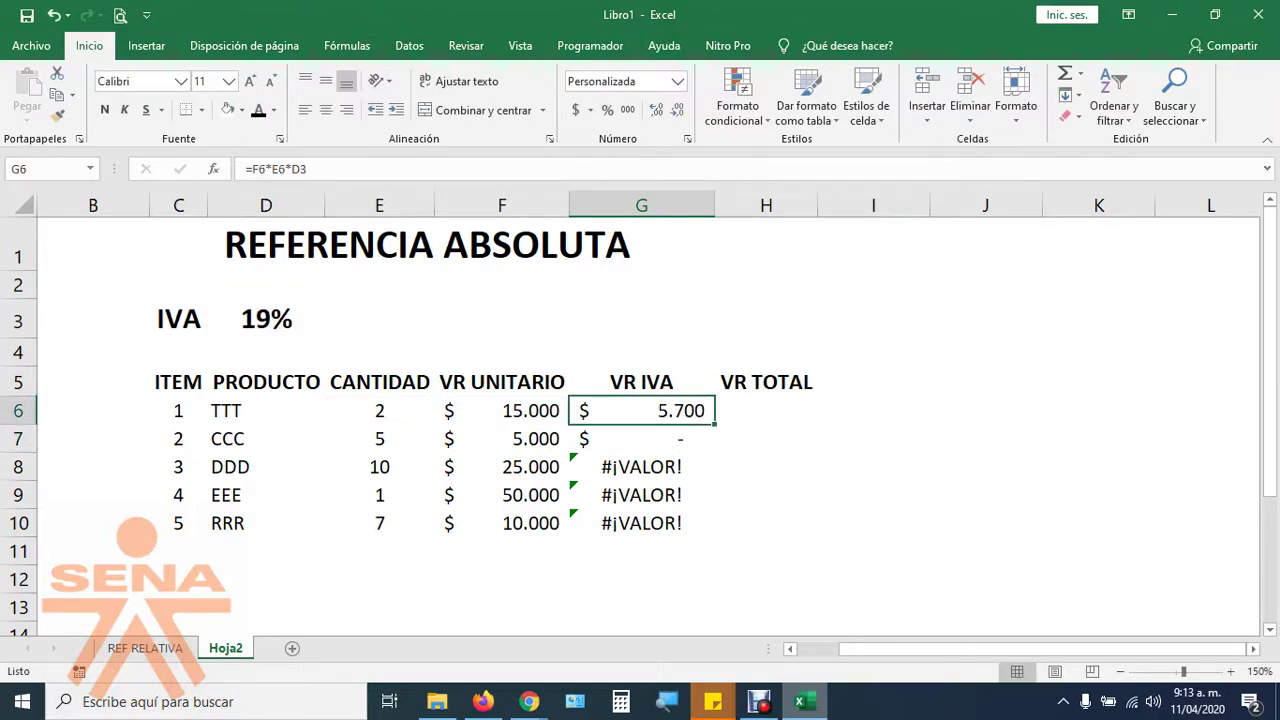
pyautogui.press('F2')
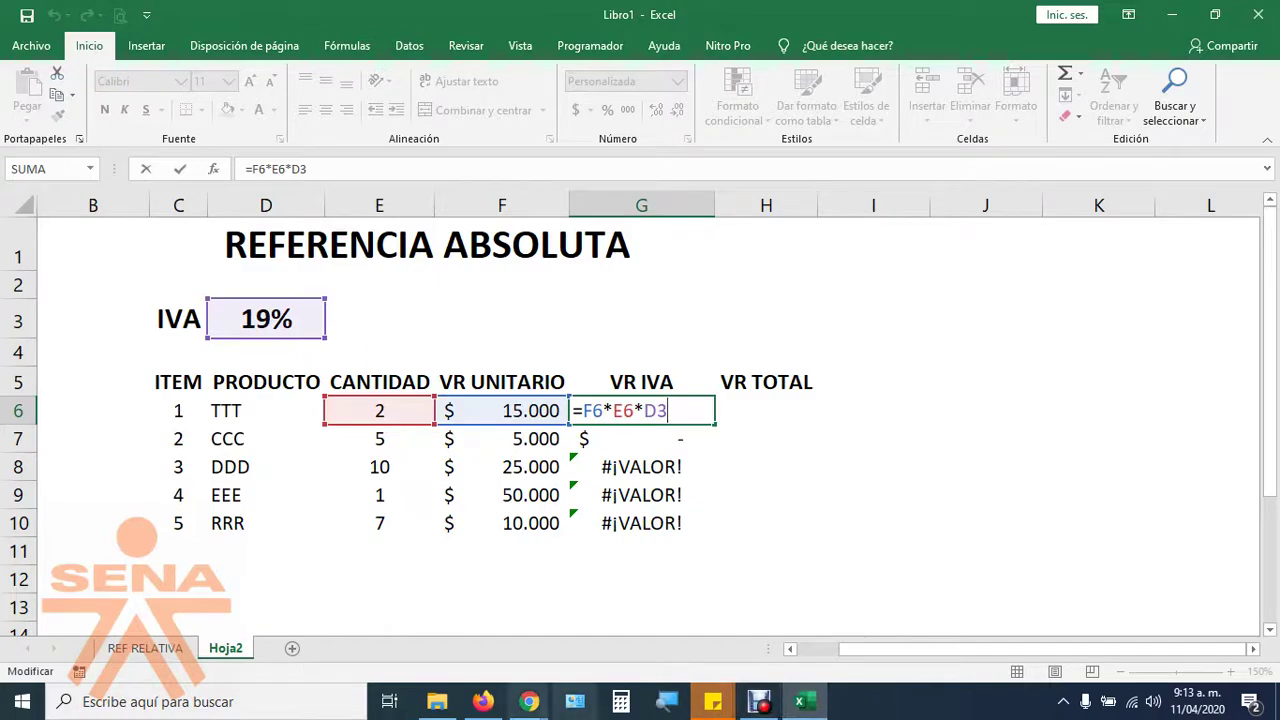
pyautogui.moveTo(529, 701)
pyautogui.click(450, 612)
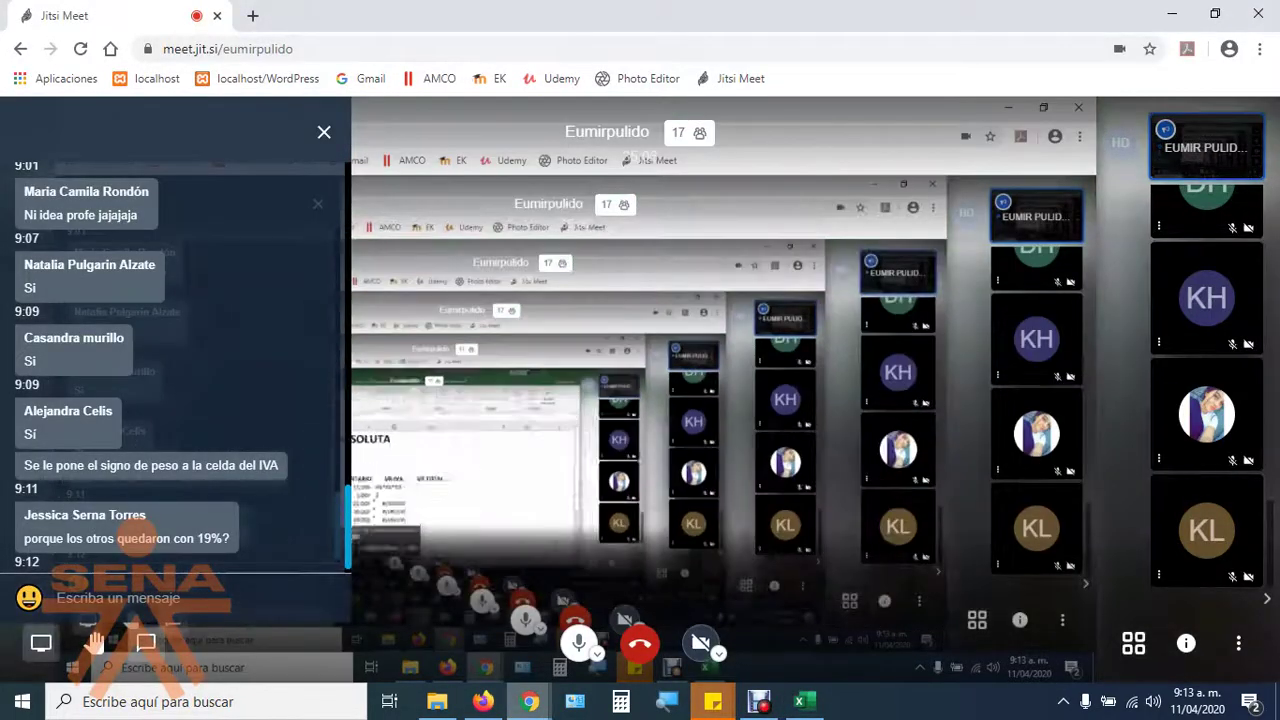
# Switch back to Excel's Hoja2 sheet with G6's =F6*E6*D3 formula open.
pyautogui.moveTo(800, 701)
pyautogui.click(800, 630)
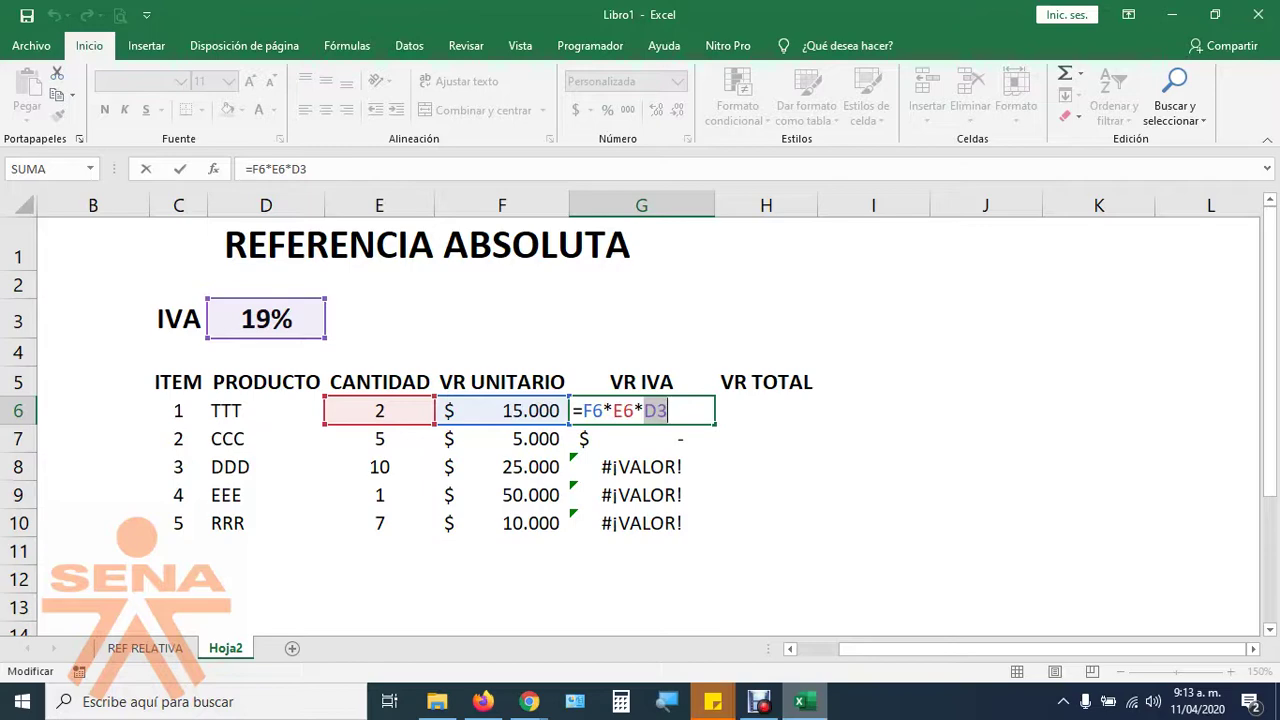
# Turn G6's D3 reference into the absolute $D$3 with F4, highlighting its dollar signs.
pyautogui.press('Left')
pyautogui.press('Left')
pyautogui.press('F4')
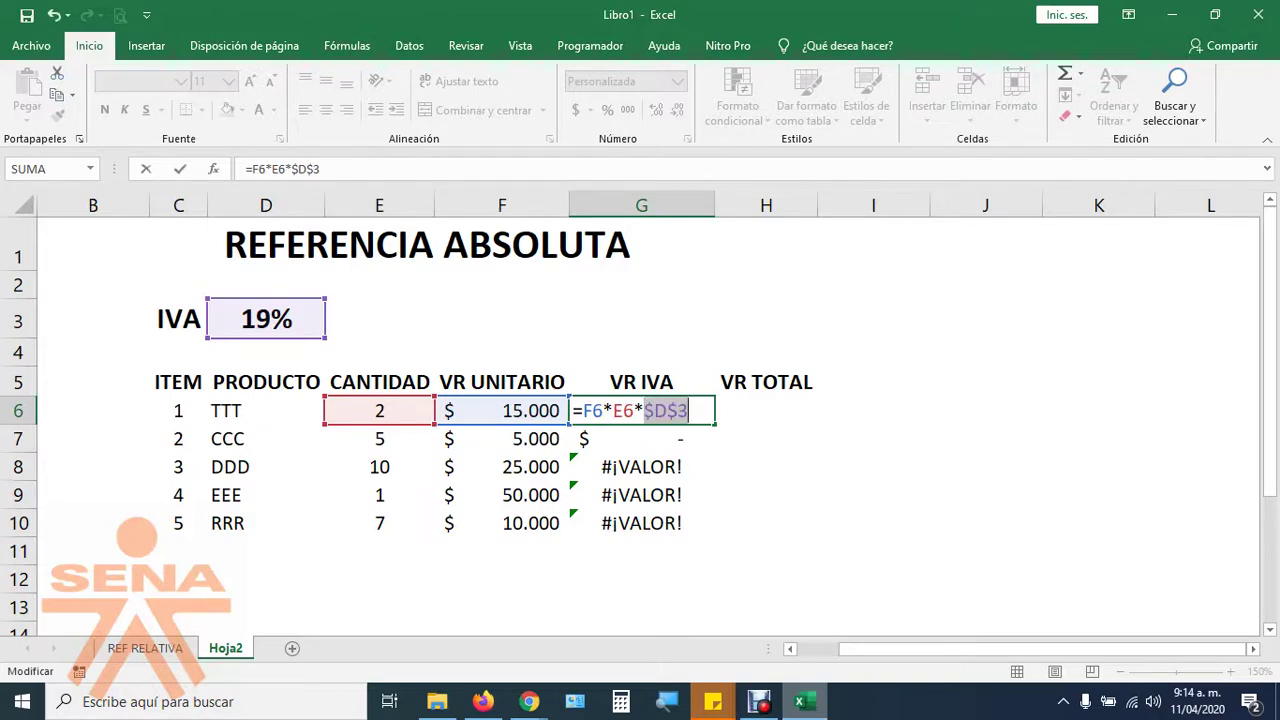
pyautogui.press('Left')
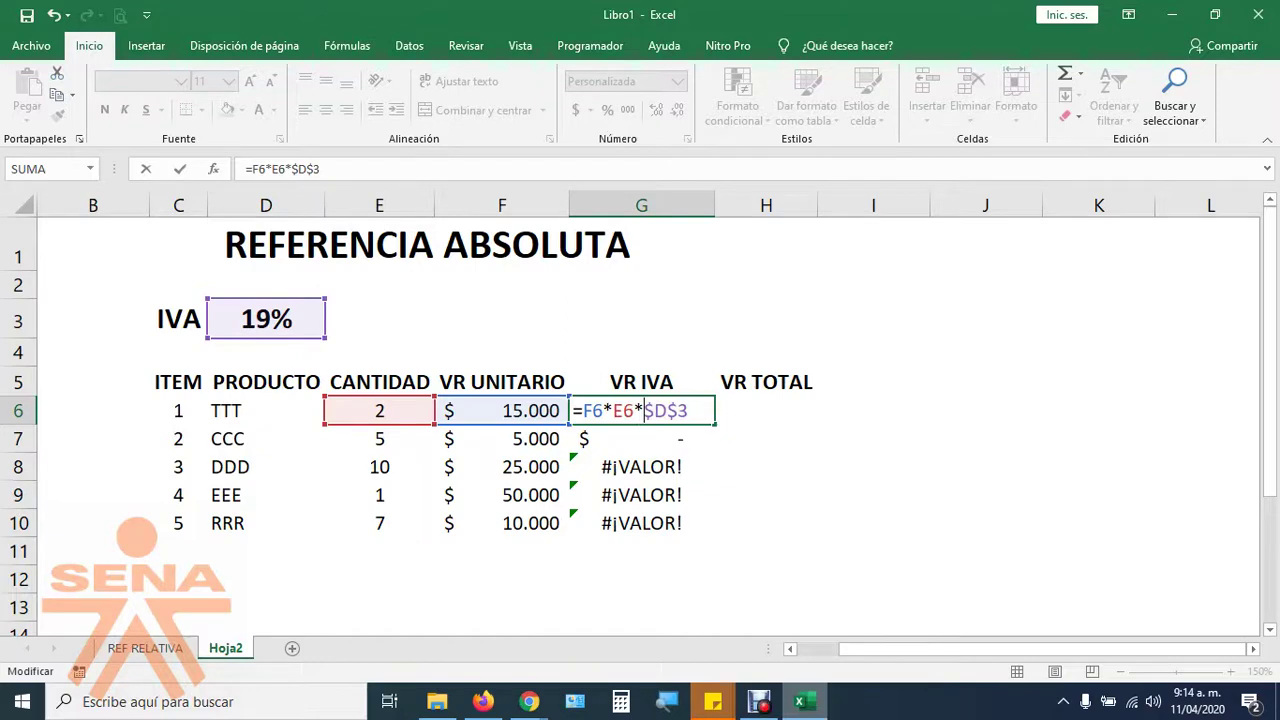
pyautogui.press('Right')
pyautogui.press('Right')
pyautogui.hotkey('shift', 'Right')
pyautogui.press('End')
pyautogui.hotkey('shift', 'Left')
pyautogui.hotkey('shift', 'Left')
pyautogui.hotkey('shift', 'Left')
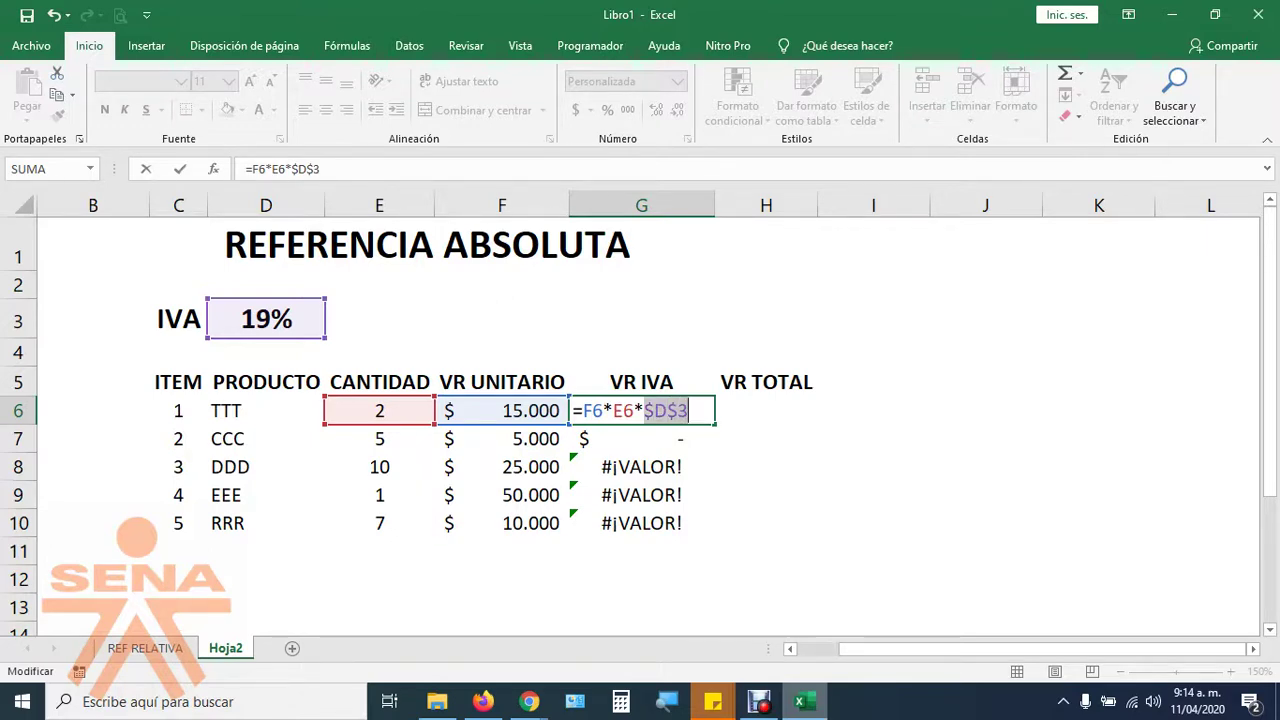
pyautogui.hotkey('shift', 'Left')
pyautogui.hotkey('shift', 'Left')
pyautogui.press('Right')
pyautogui.hotkey('shift', 'Right')
pyautogui.hotkey('shift', 'Right')
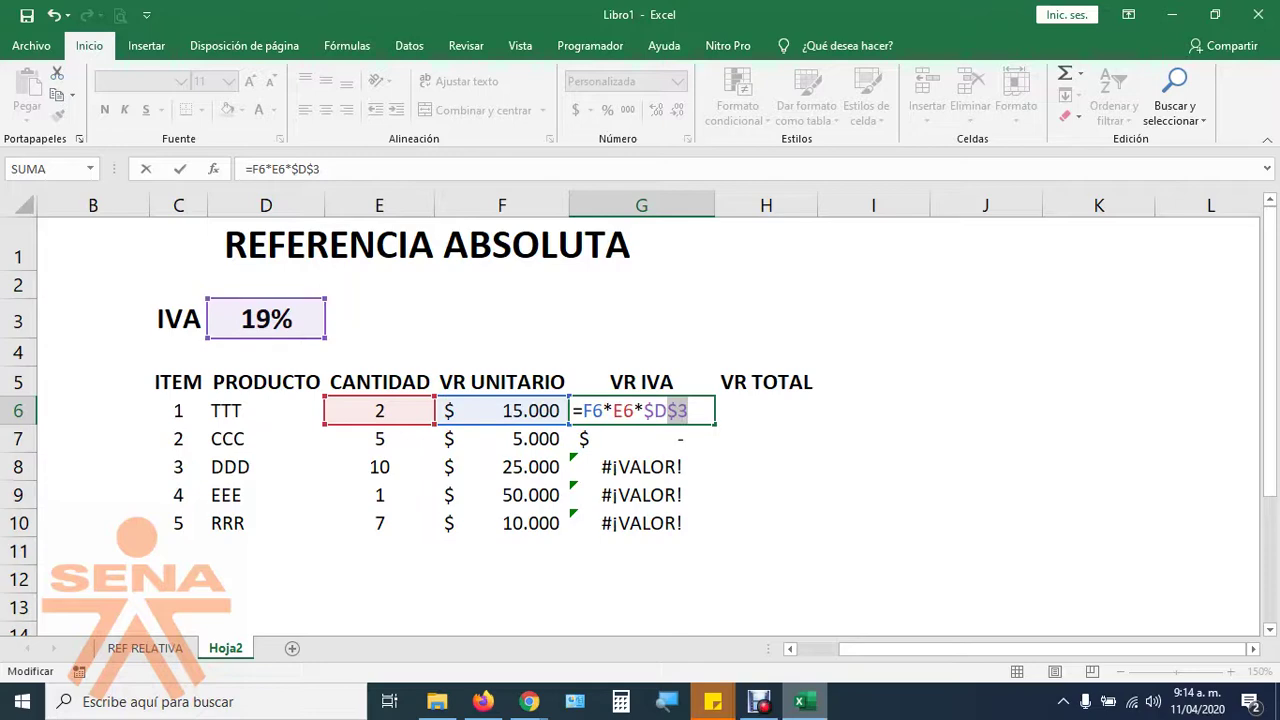
pyautogui.press('F4')
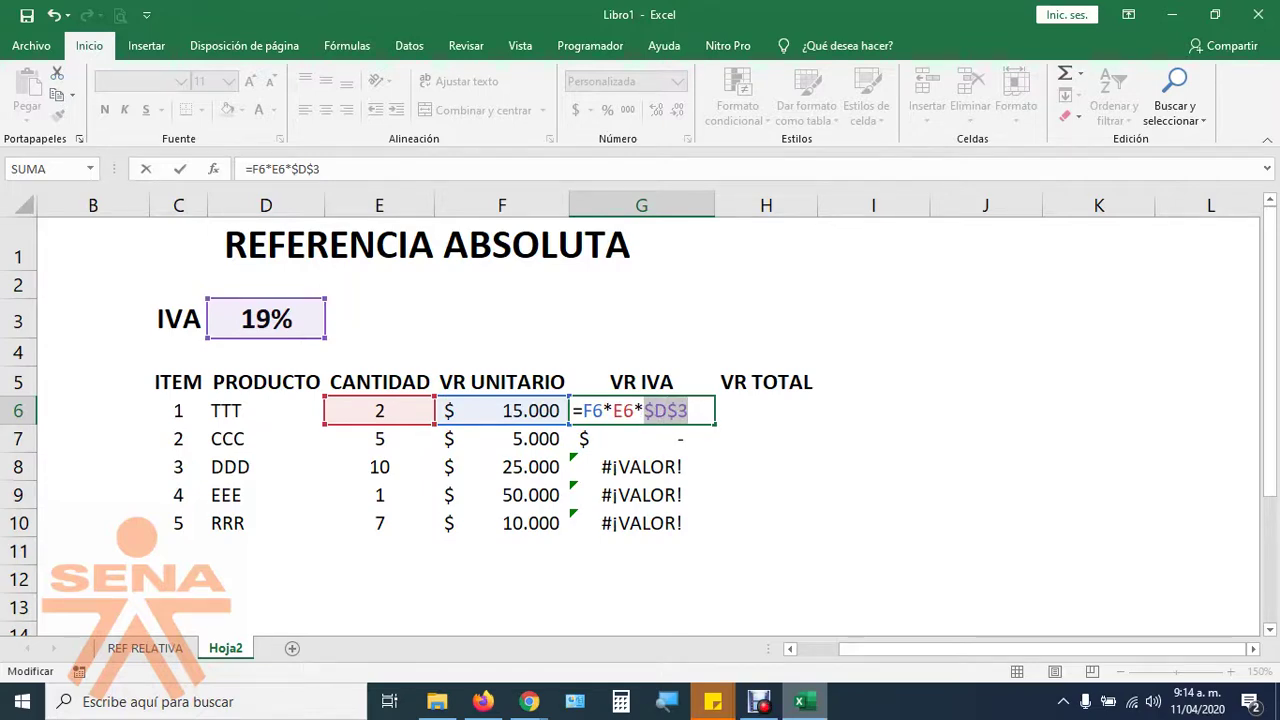
# Commit =F6*E6*$D$3 and fill it to G10, giving 5.700, 4.750, 47.500, 9.500, 13.300.
pyautogui.press('Return')
pyautogui.press('Up')
pyautogui.moveTo(714, 425); pyautogui.dragTo(714, 535)
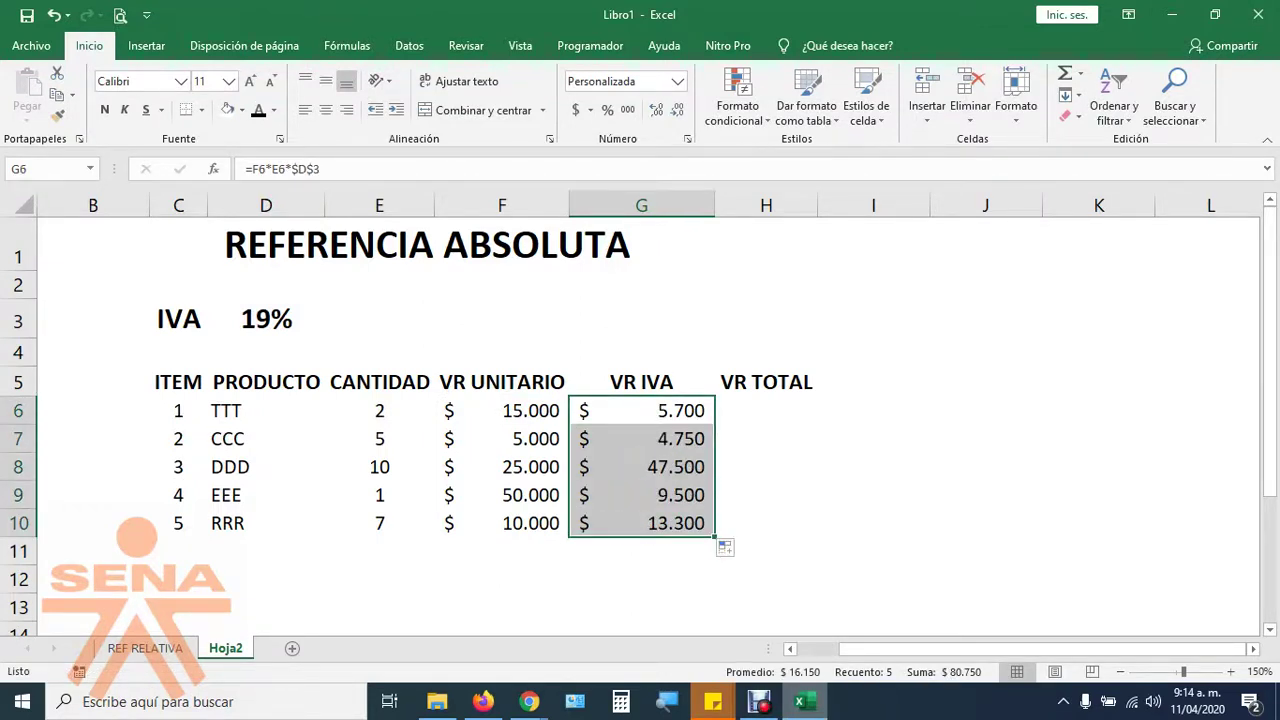
pyautogui.doubleClick(600, 467)
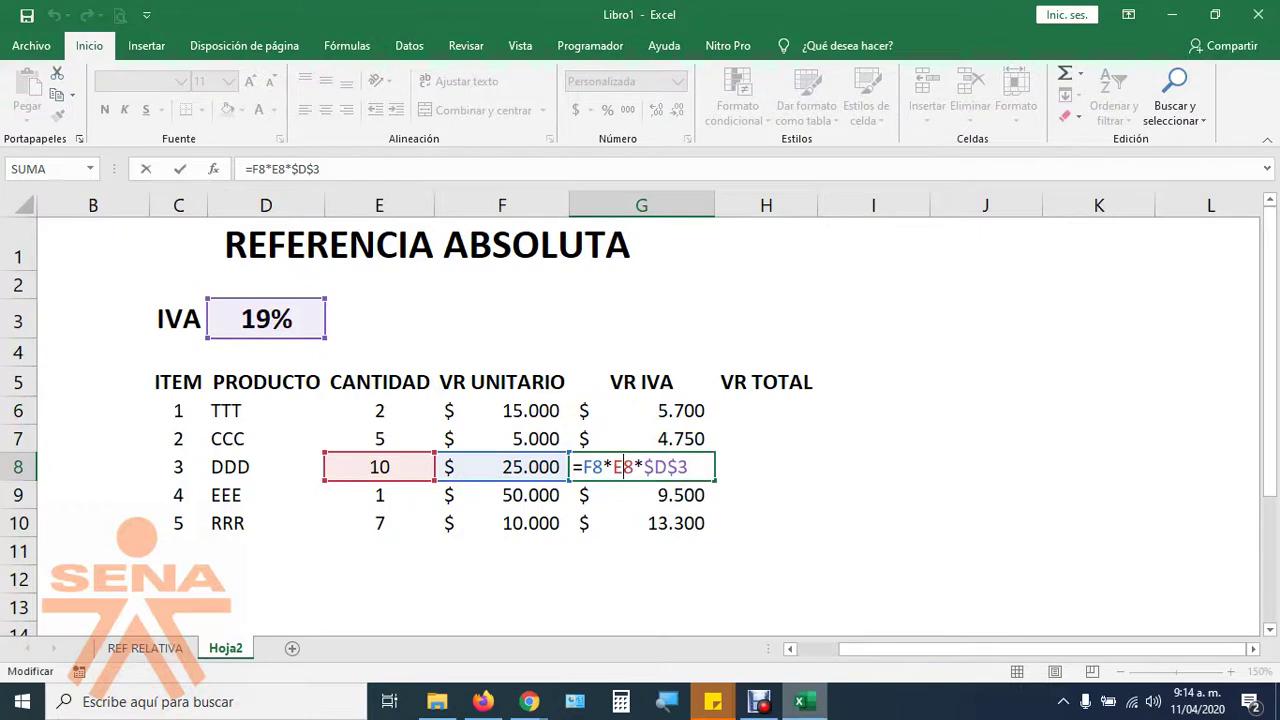
pyautogui.moveTo(644, 467); pyautogui.dragTo(688, 467)
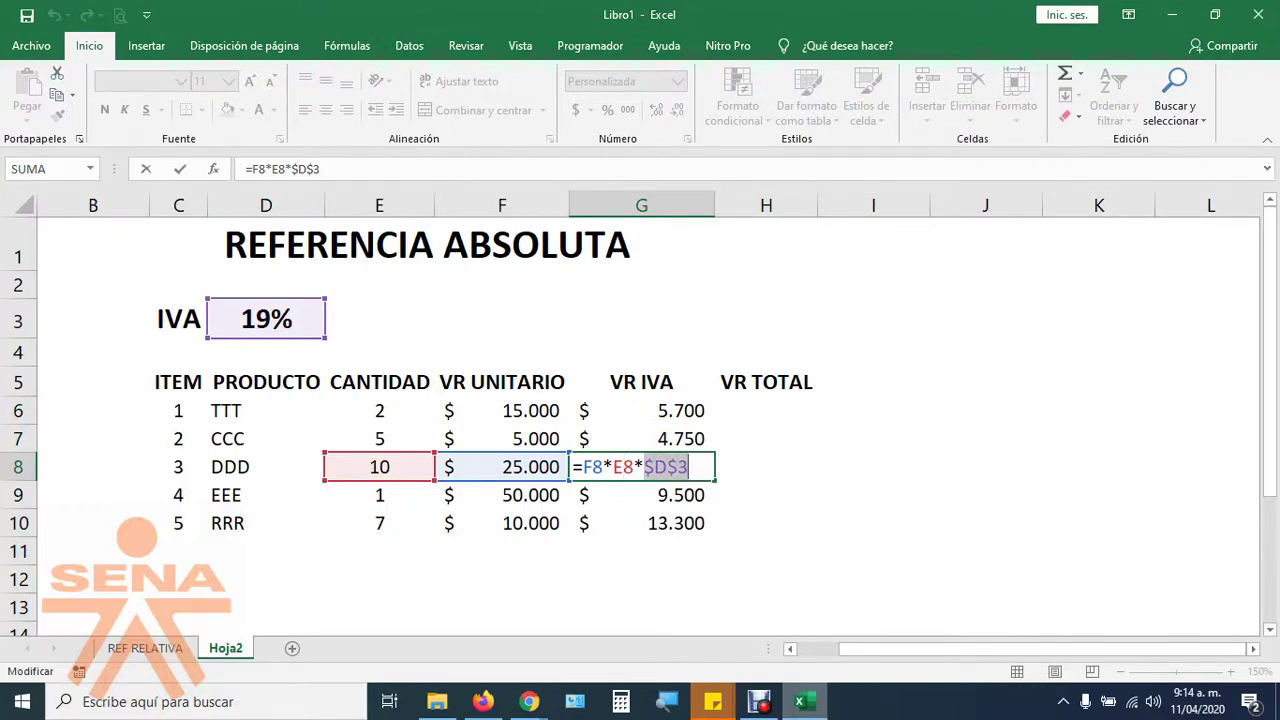
pyautogui.moveTo(688, 467); pyautogui.dragTo(583, 467)
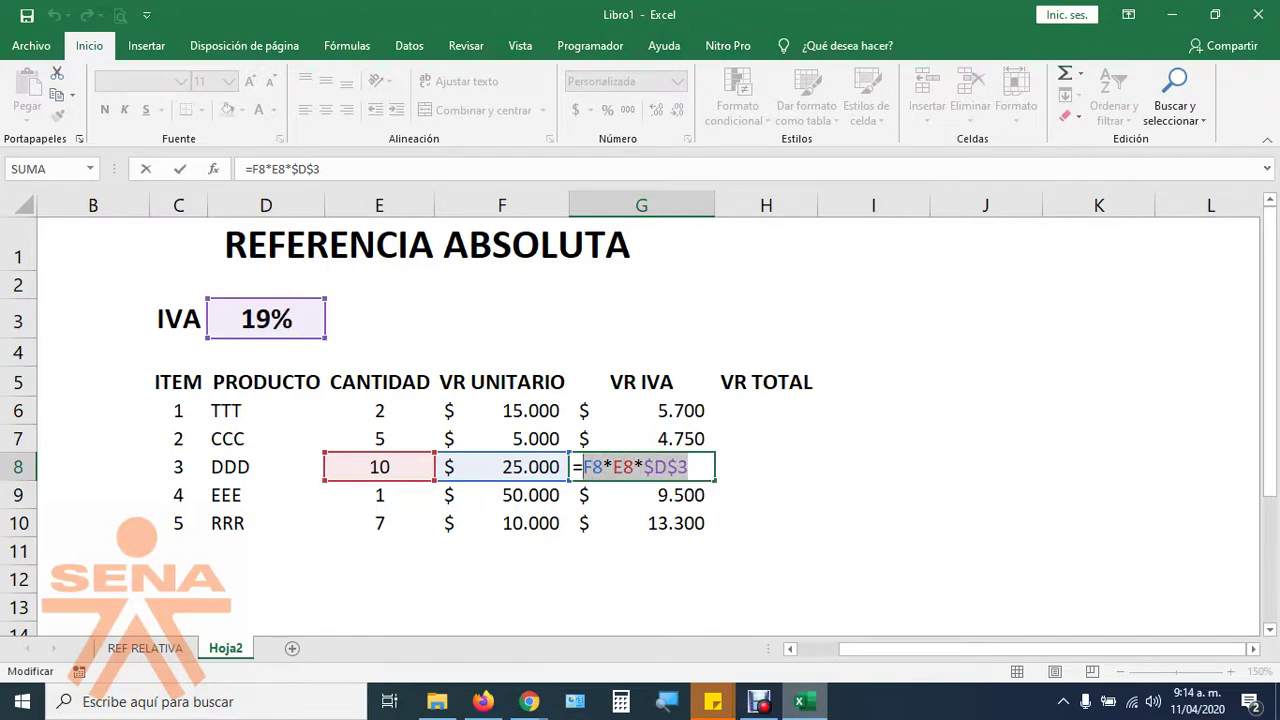
pyautogui.moveTo(583, 467); pyautogui.dragTo(688, 467)
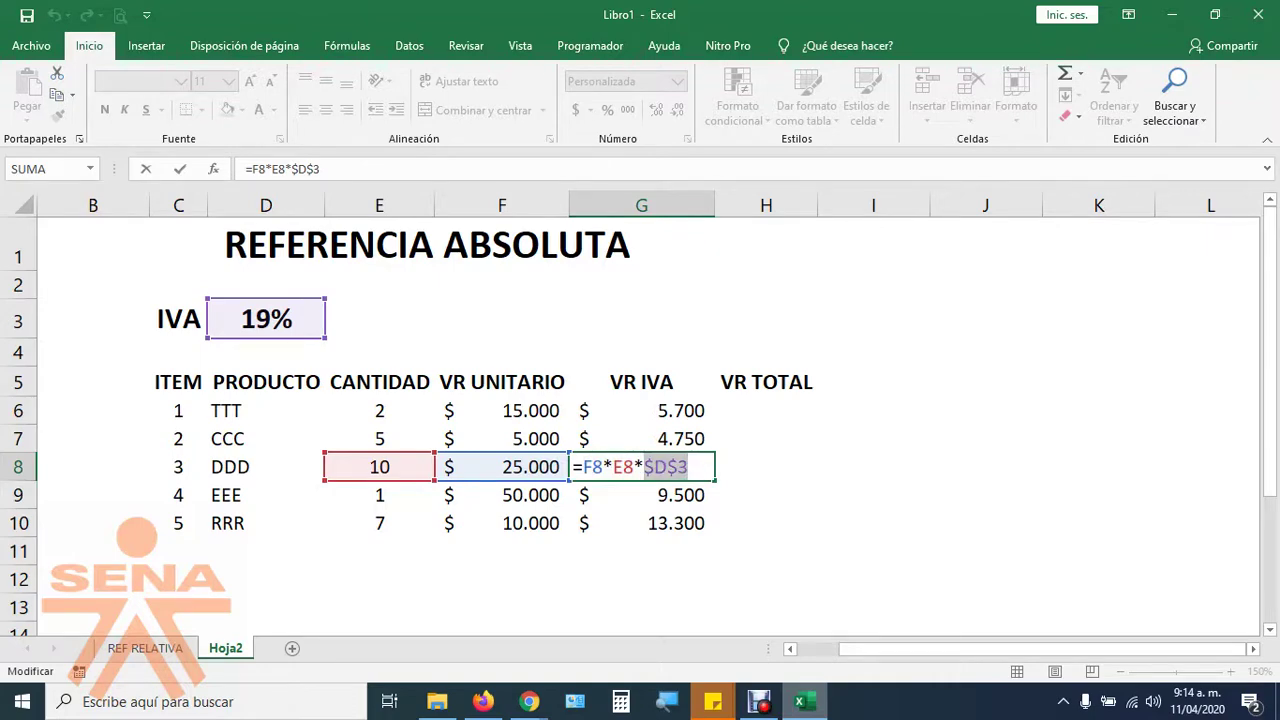
pyautogui.press('Return')
pyautogui.press('Down')
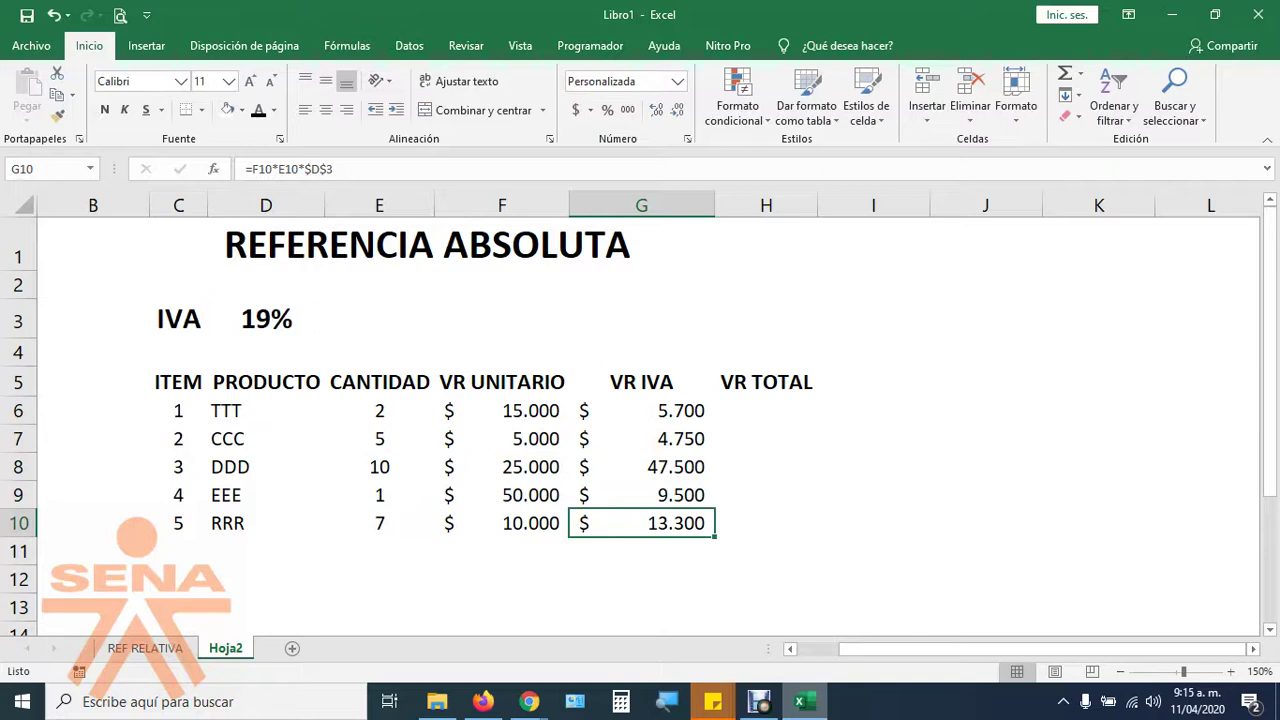
pyautogui.doubleClick(655, 523)
pyautogui.moveTo(665, 523); pyautogui.dragTo(709, 523)
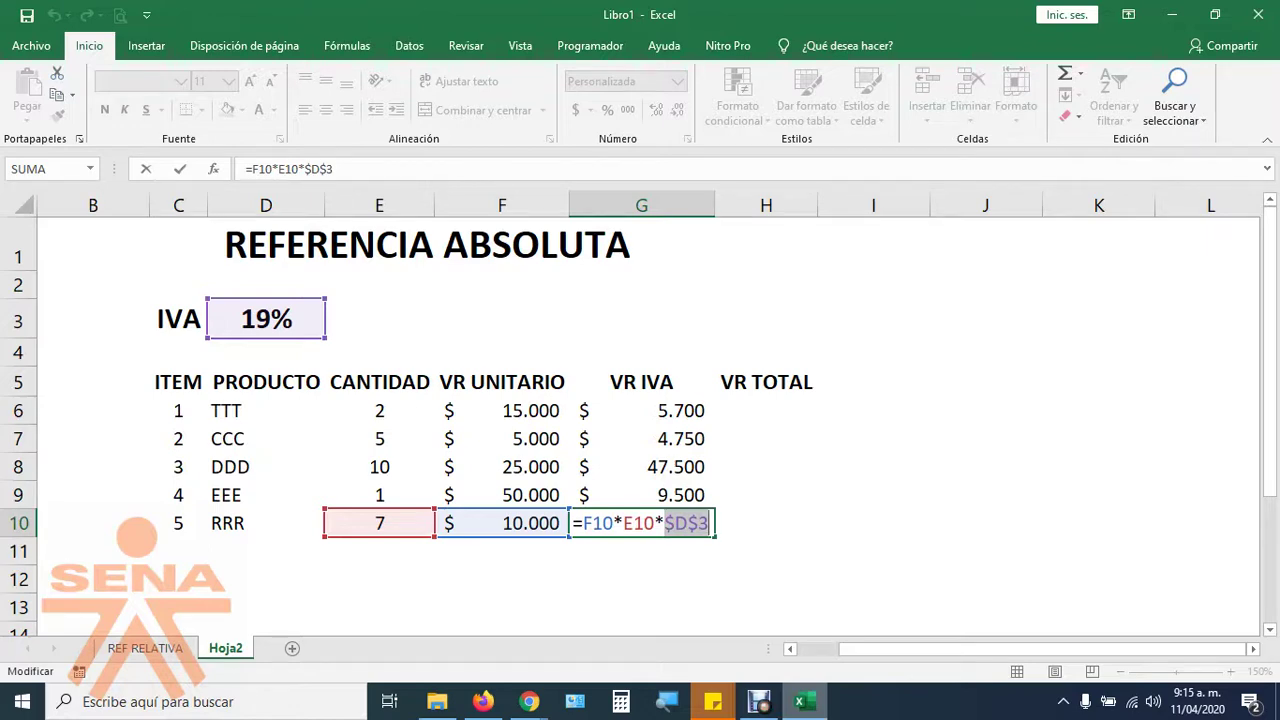
pyautogui.press('F4')
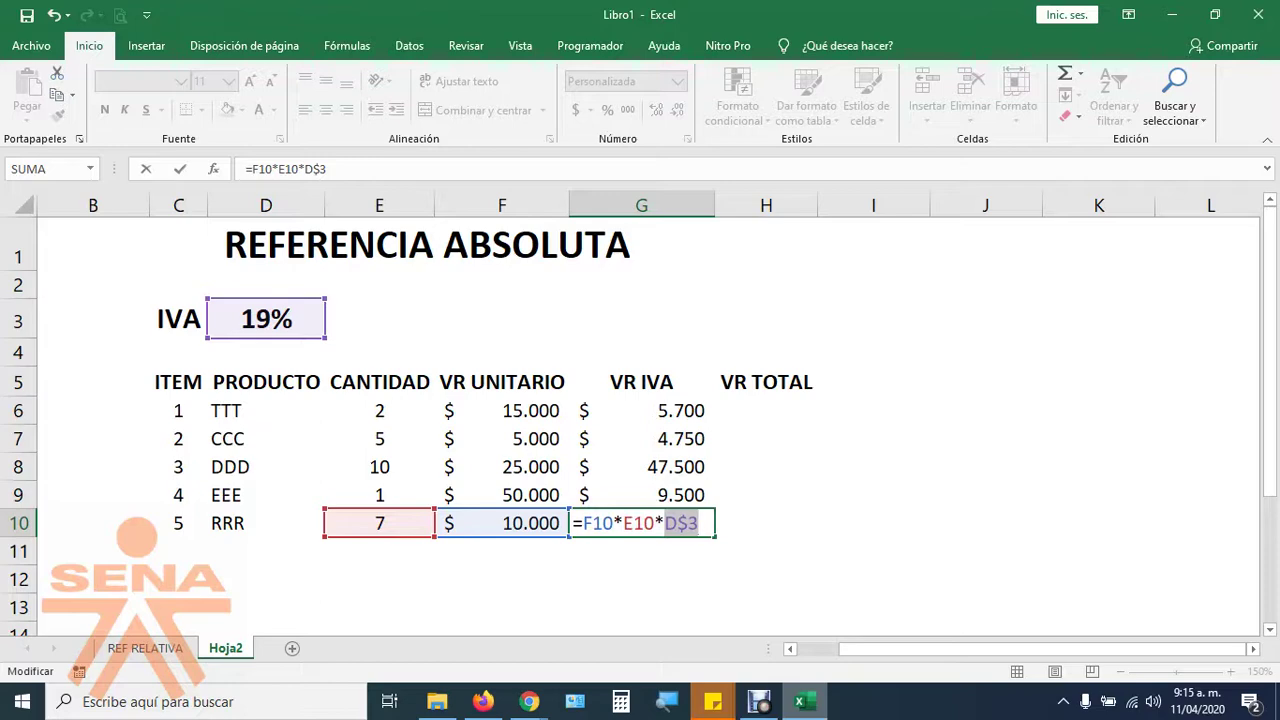
pyautogui.press('F4')
pyautogui.press('F4')
pyautogui.press('F4')
pyautogui.press('Return')
pyautogui.click(641, 411)
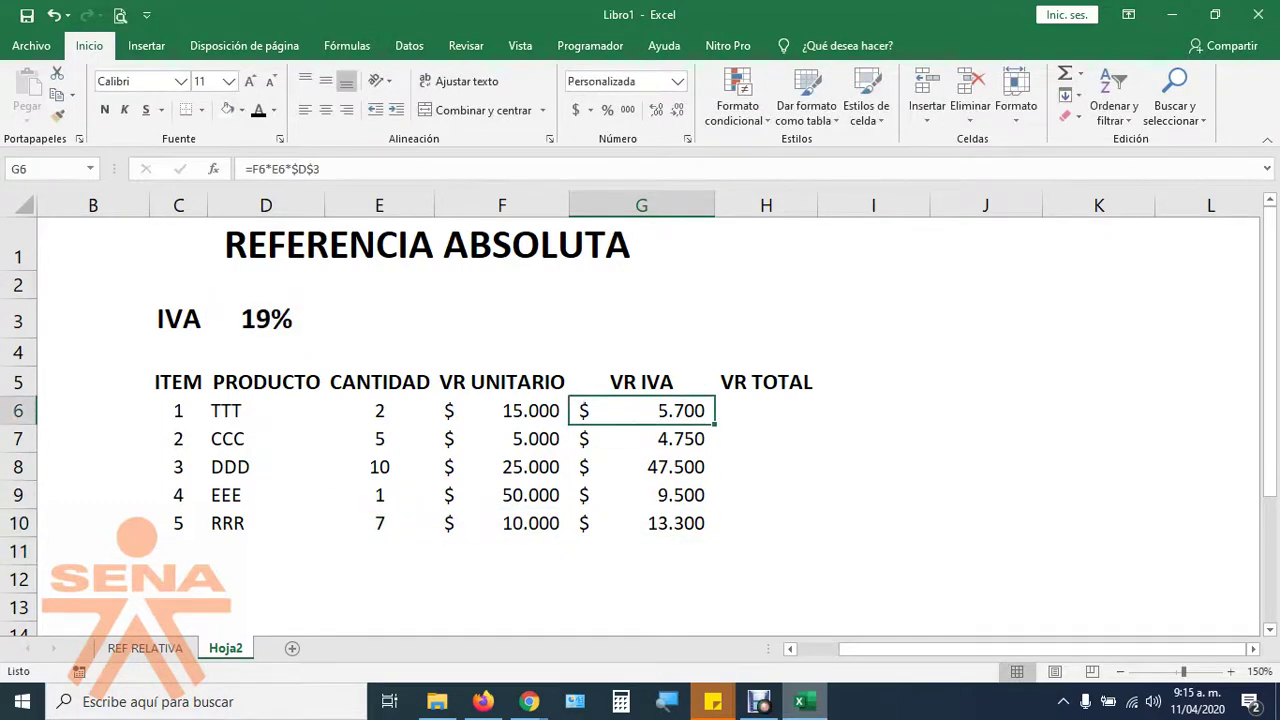
pyautogui.doubleClick(641, 411)
pyautogui.moveTo(644, 411); pyautogui.dragTo(689, 411)
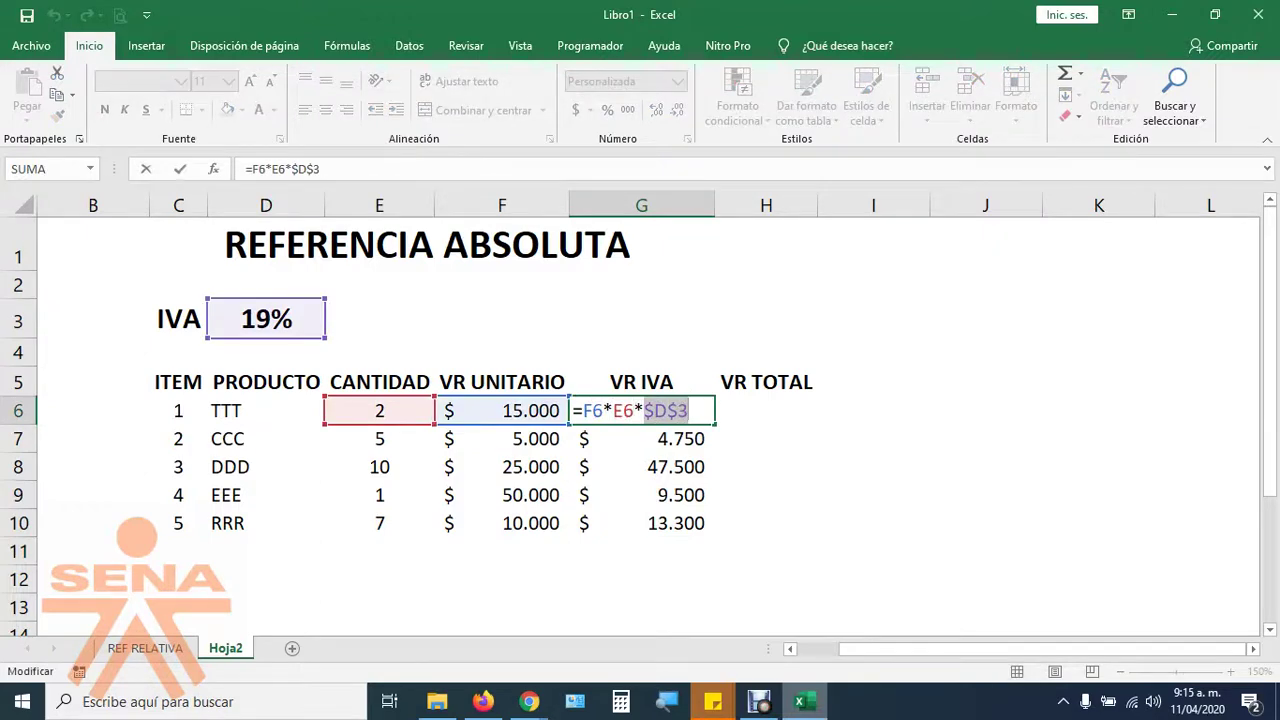
pyautogui.moveTo(668, 411); pyautogui.dragTo(689, 411)
pyautogui.press('Return')
# Refill G6 down the VR IVA column, set D3 to 10%, and check G6's $D$3 reference.
pyautogui.click(641, 410)
pyautogui.moveTo(715, 424); pyautogui.dragTo(715, 536)
pyautogui.click(265, 318)
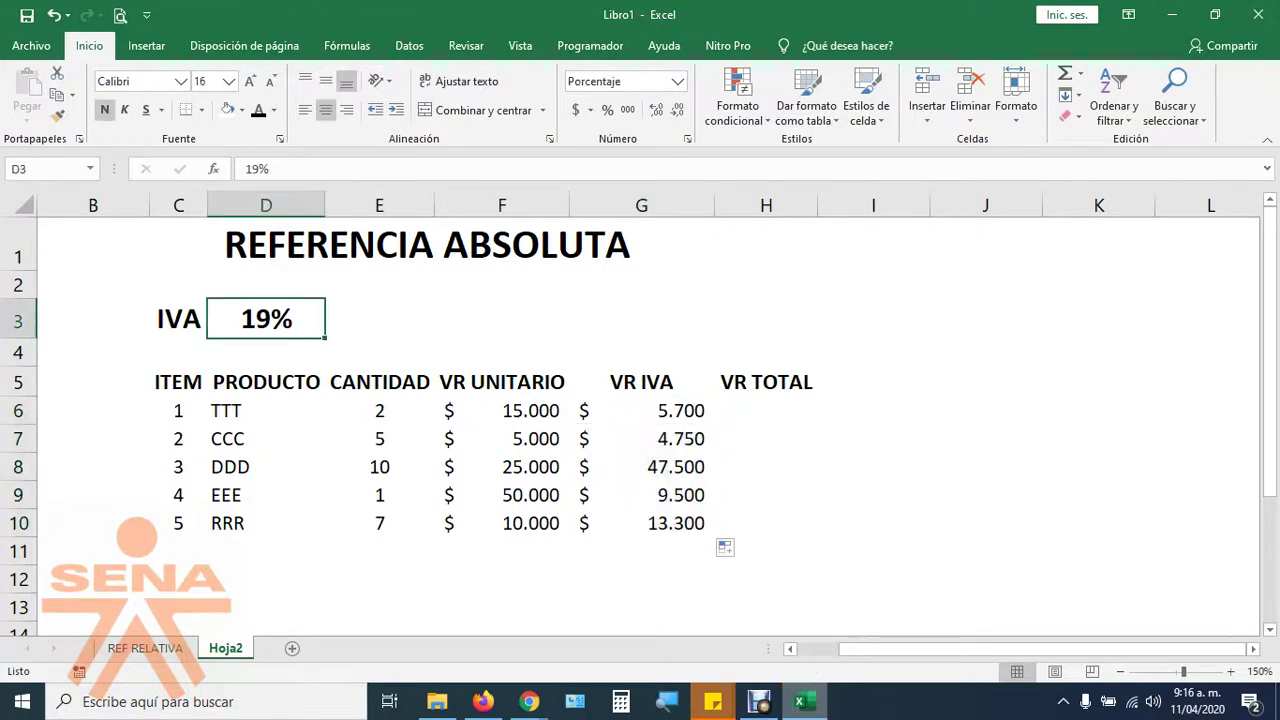
pyautogui.write('10')
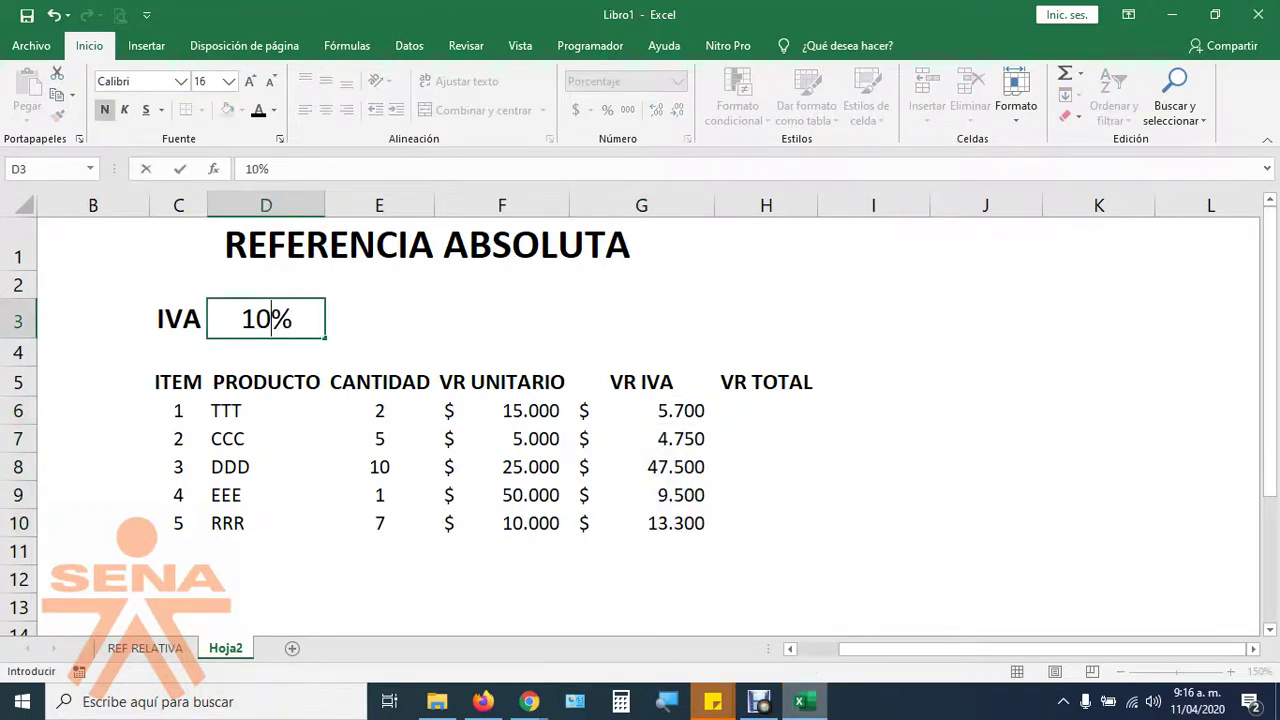
pyautogui.press('Return')
pyautogui.moveTo(641, 410); pyautogui.dragTo(641, 550)
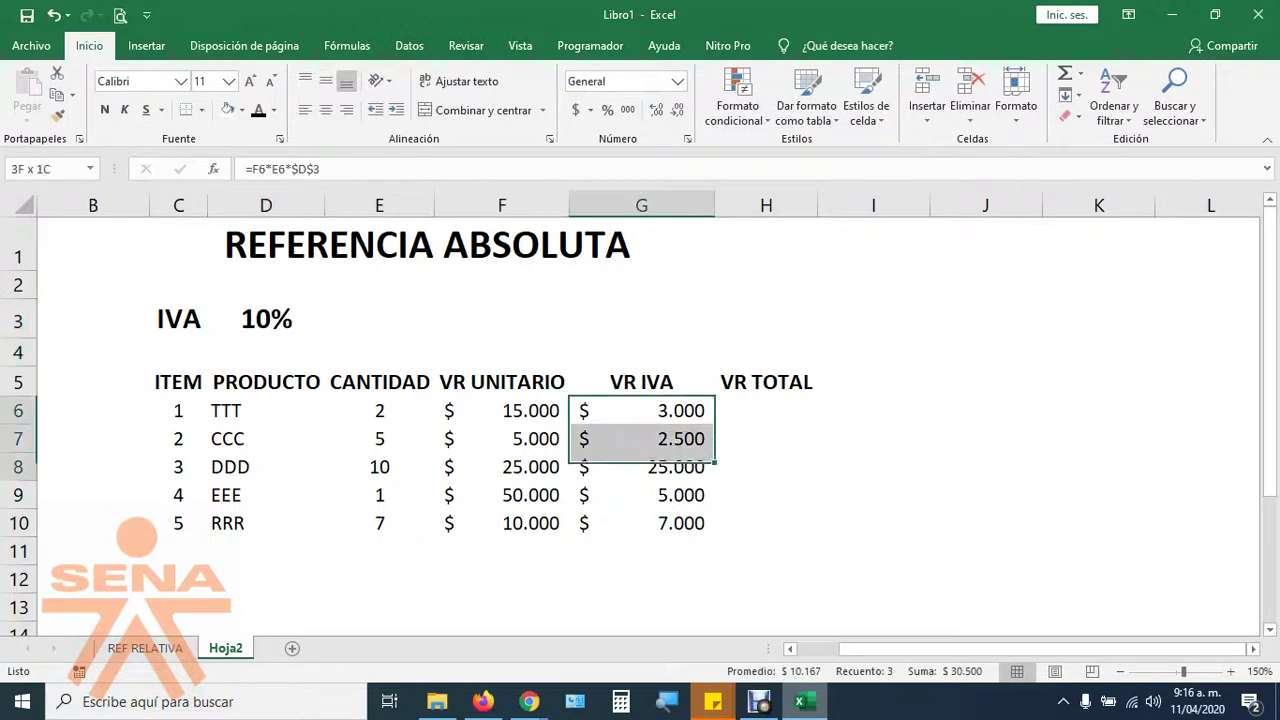
pyautogui.doubleClick(641, 410)
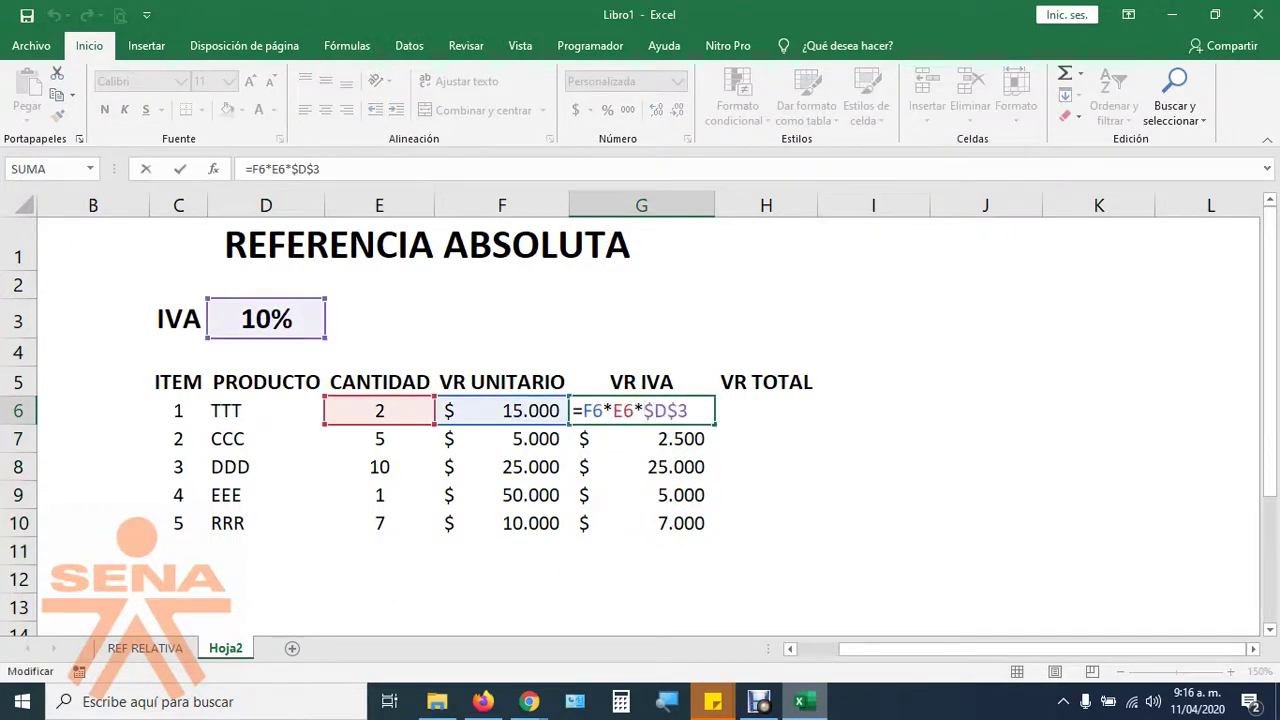
pyautogui.press('Return')
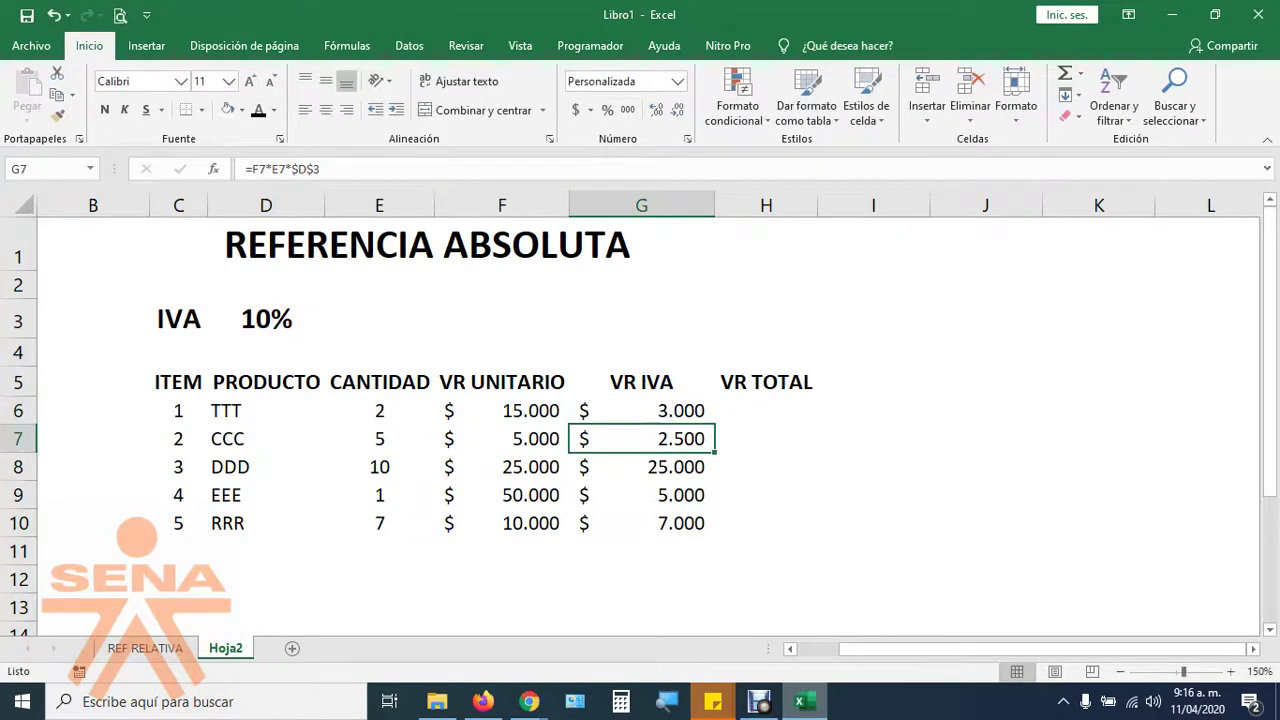
pyautogui.doubleClick(641, 410)
pyautogui.hotkey('shift', 'Right')
pyautogui.hotkey('shift', 'Right')
pyautogui.hotkey('shift', 'Right')
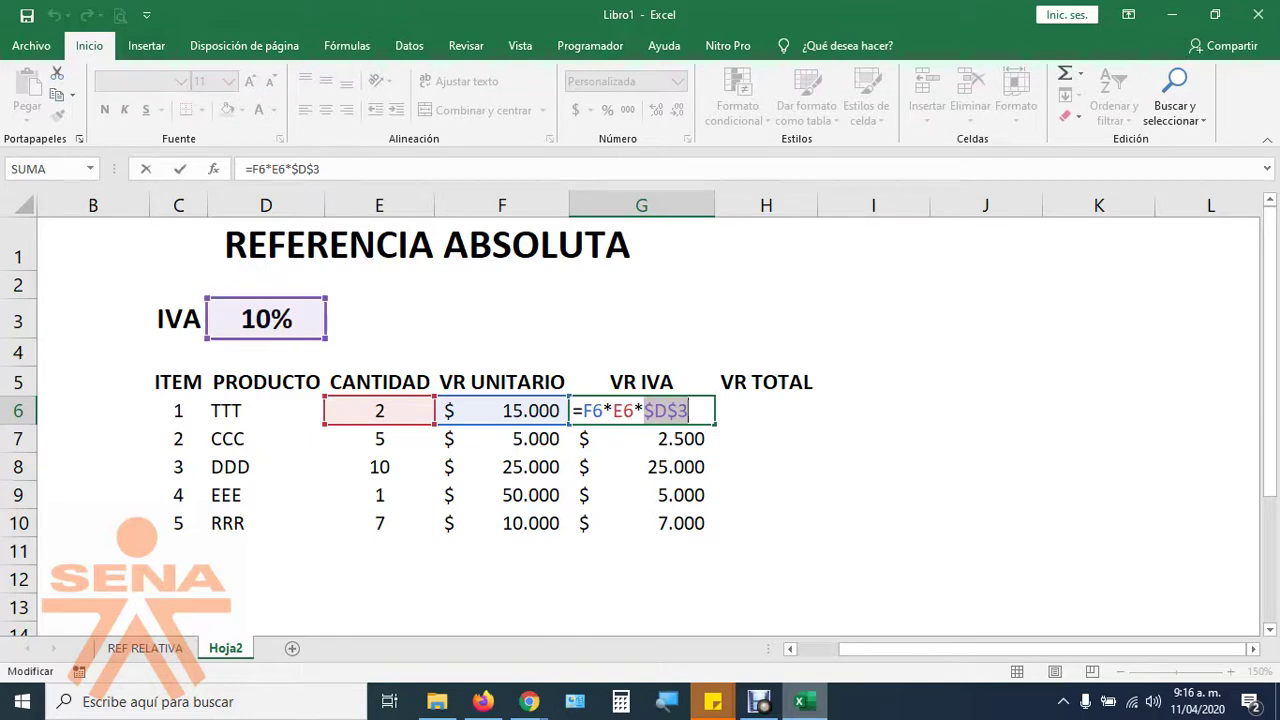
pyautogui.press('Return')
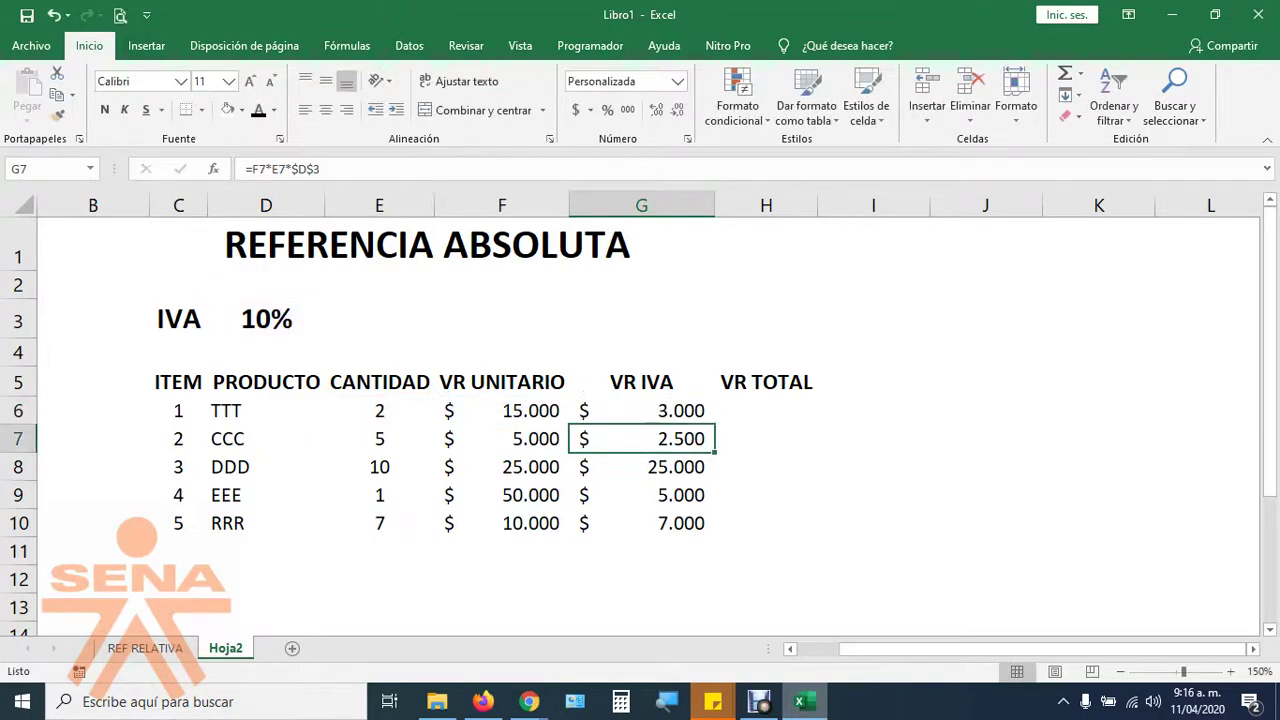
# Set D3 to 15%, recalculating VR IVA to 4.500, 3.750, 37.500, 7.500 and 10.500.
pyautogui.click(266, 318)
pyautogui.write('15')
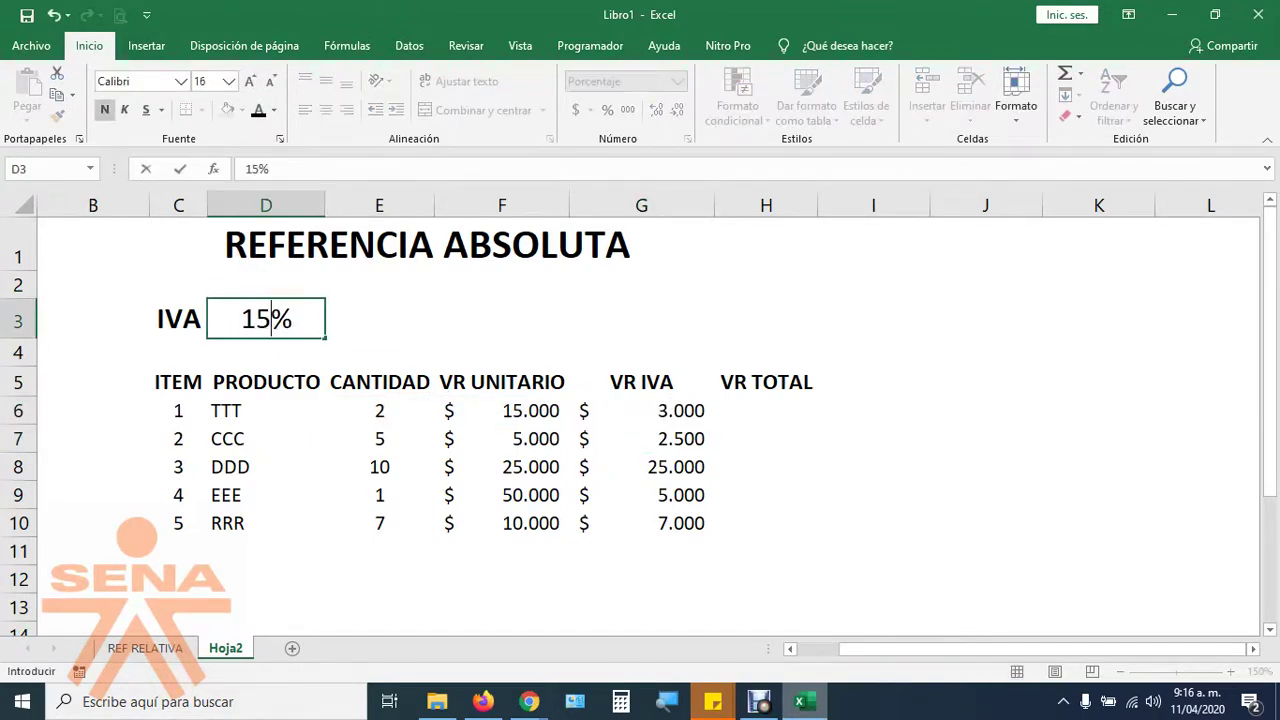
pyautogui.press('Return')
pyautogui.moveTo(641, 410); pyautogui.dragTo(641, 523)
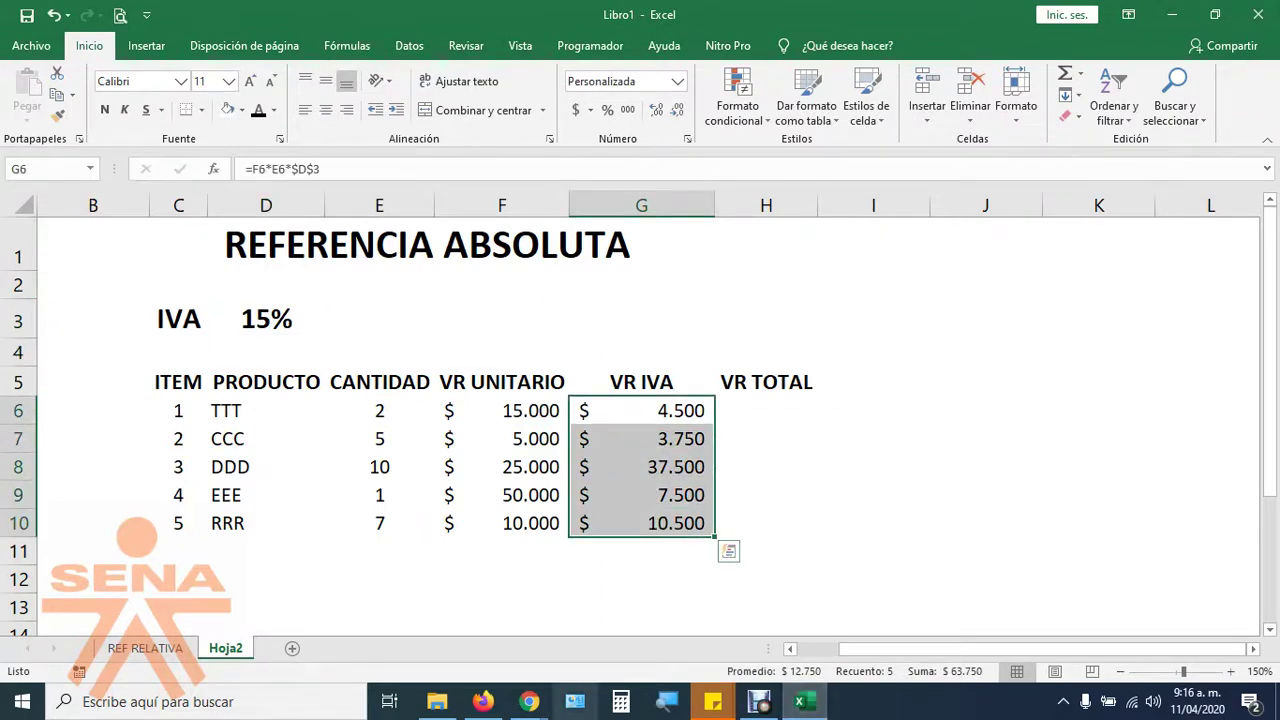
# Switch to the Jitsi Meet call window.
pyautogui.click(529, 701)
pyautogui.click(630, 615)
pyautogui.click(529, 701)
pyautogui.click(460, 619)
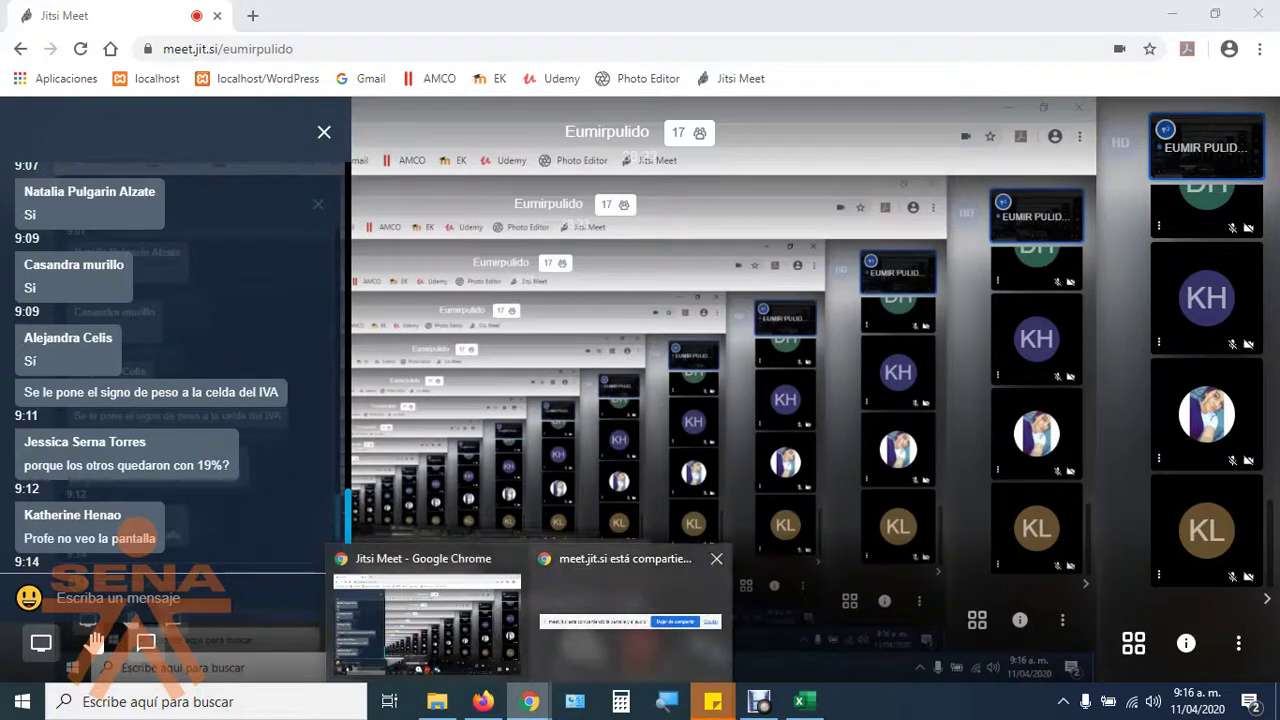
# End the screen share with Dejar de compartir and switch the call to tile view.
pyautogui.moveTo(760, 701)
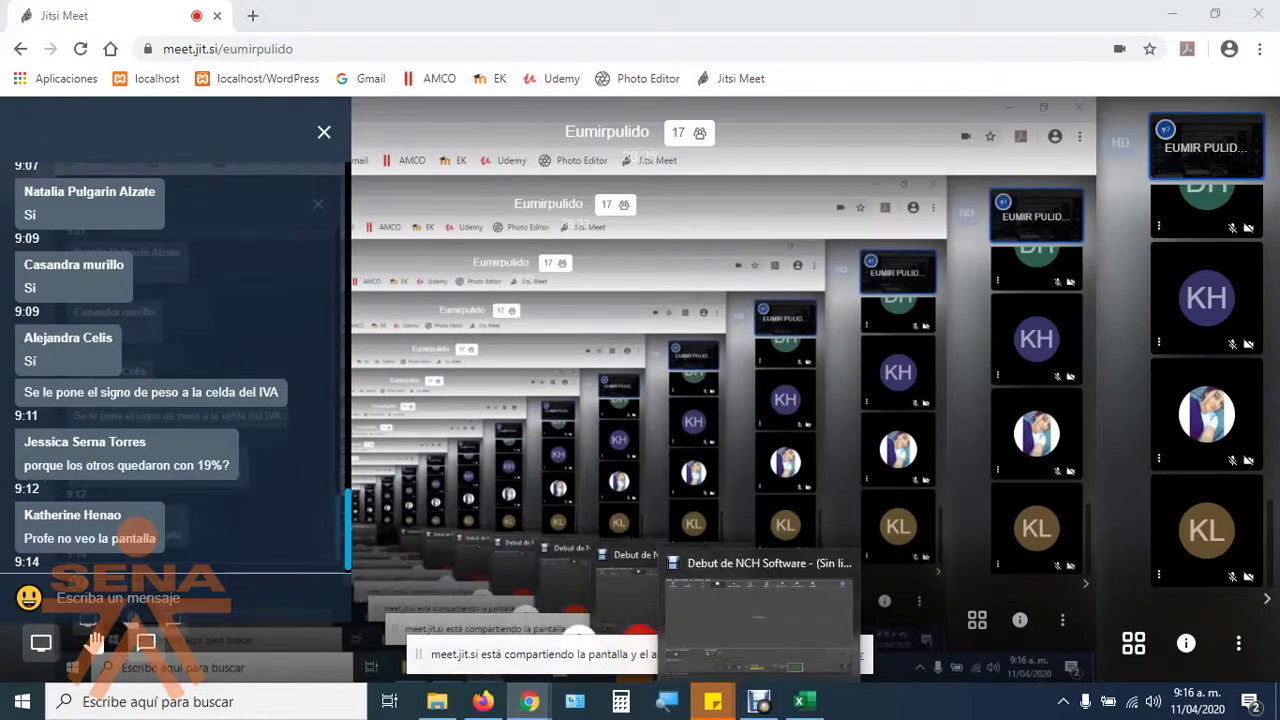
pyautogui.click(757, 652)
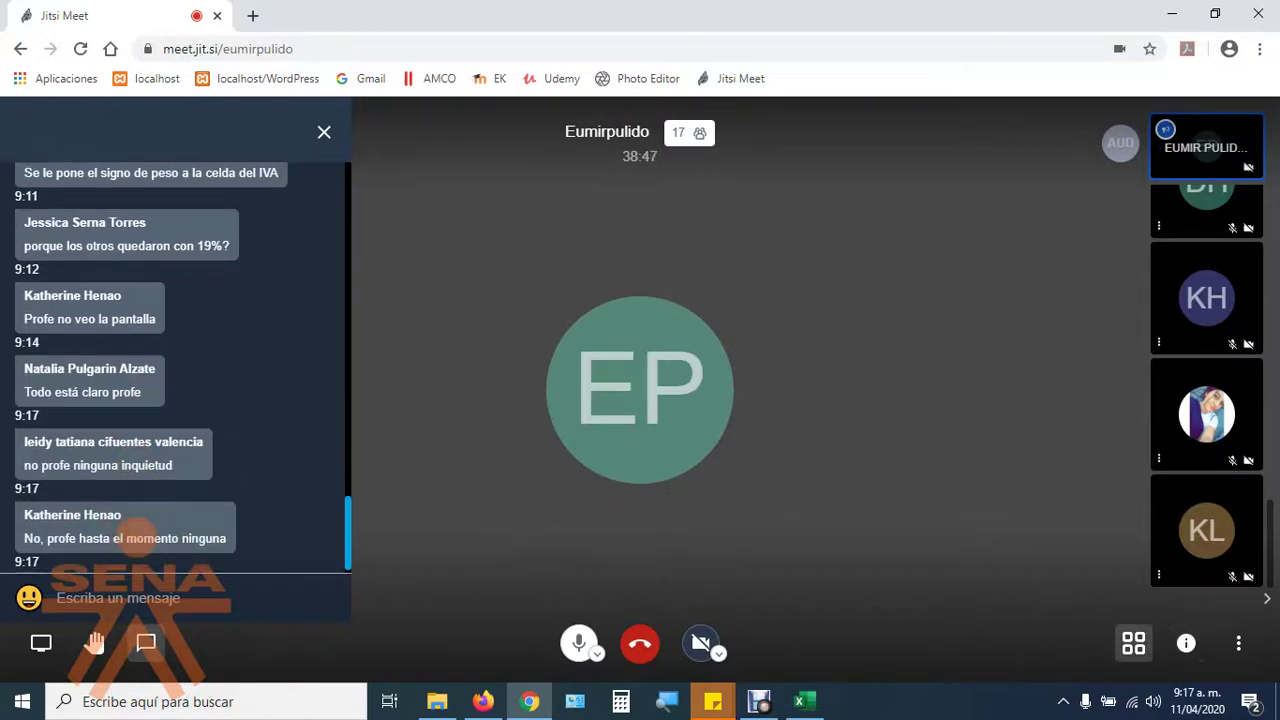
pyautogui.click(1133, 643)
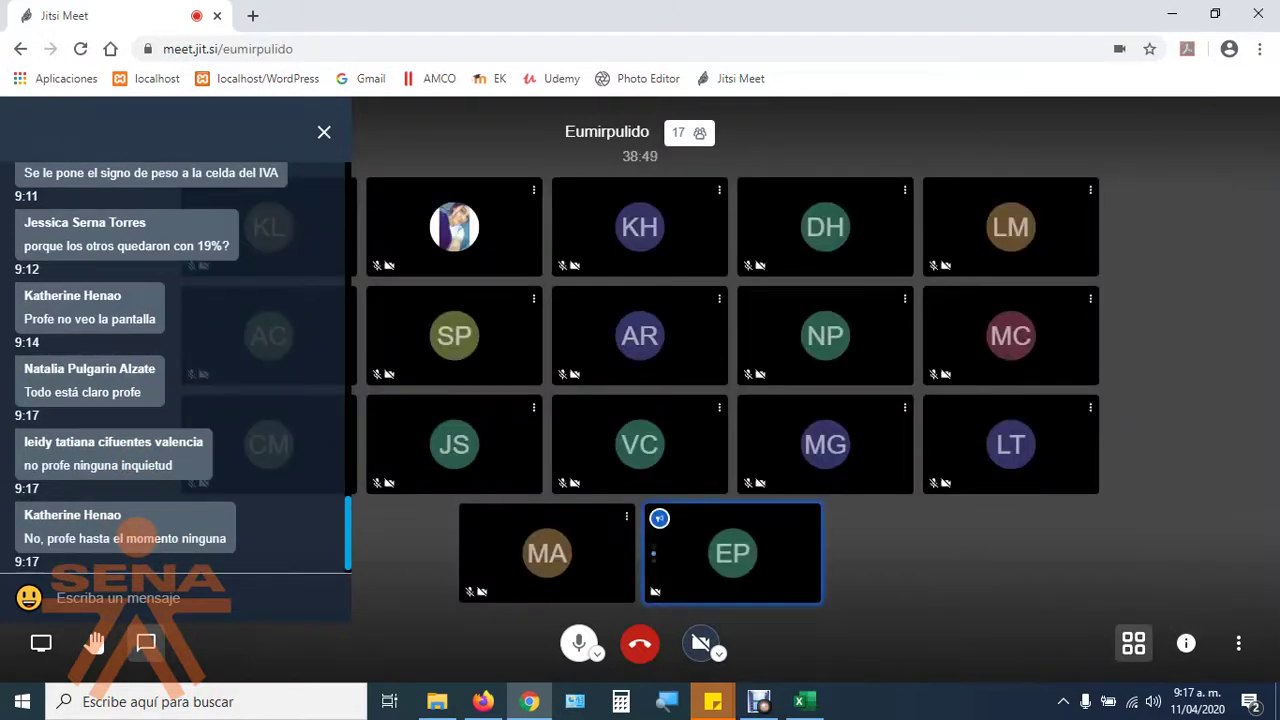
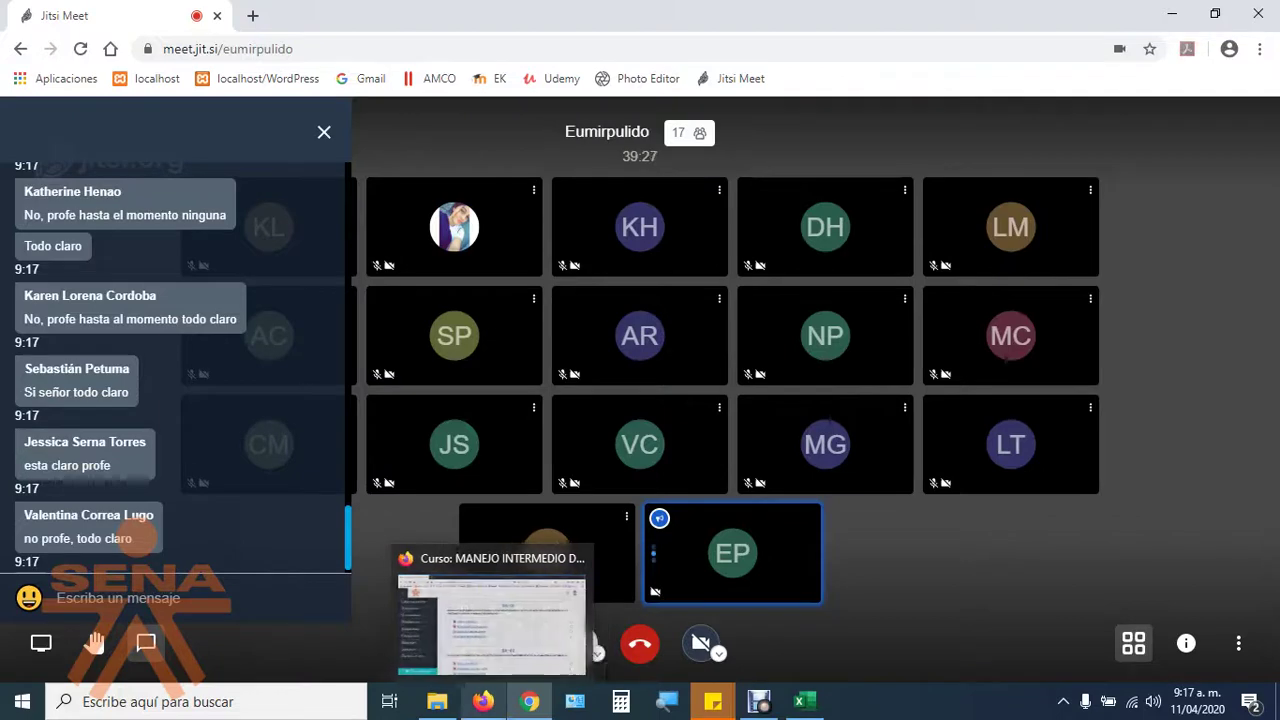
# Share 'Toda la pantalla' (the entire screen) in the Jitsi Meet call.
pyautogui.click(41, 643)
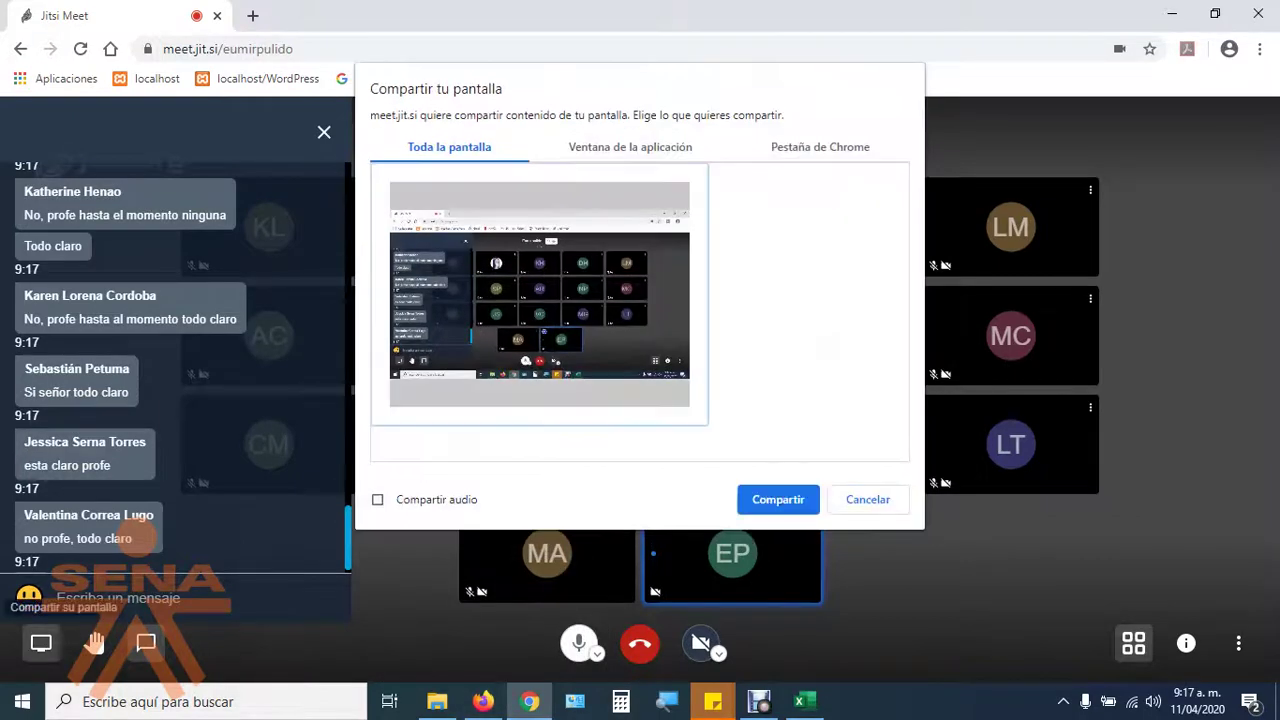
pyautogui.click(760, 505)
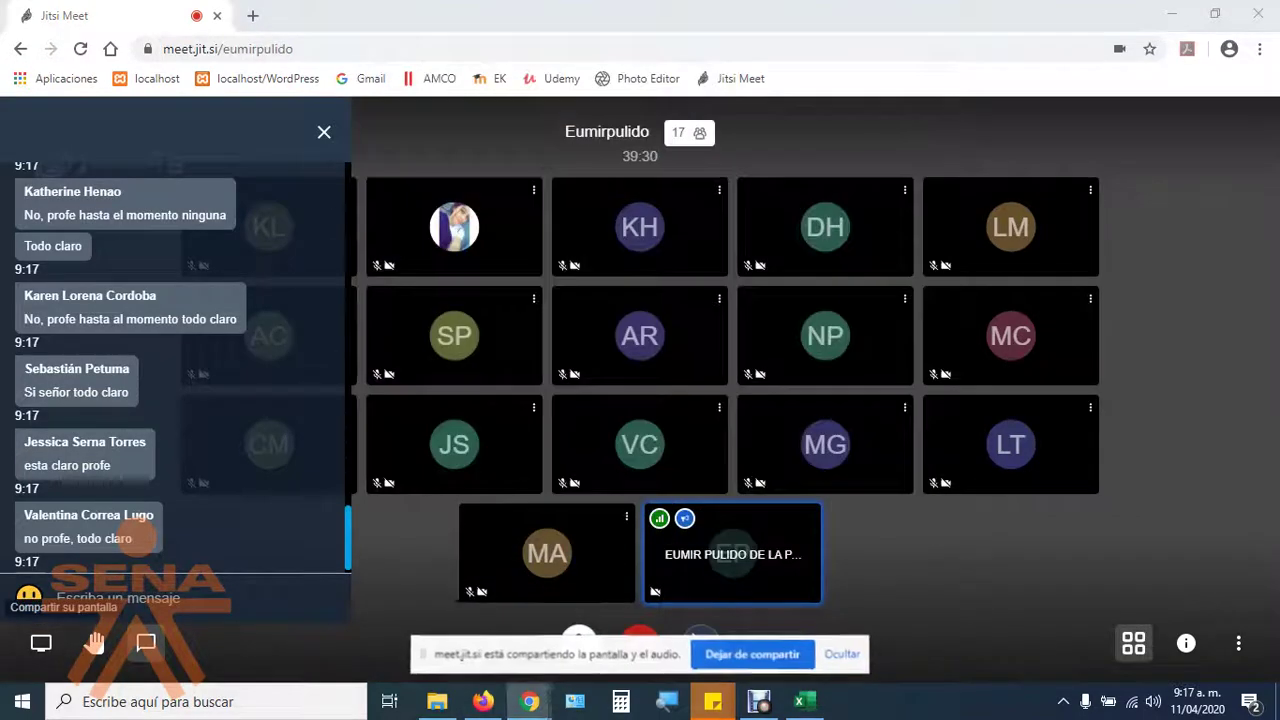
pyautogui.click(483, 701)
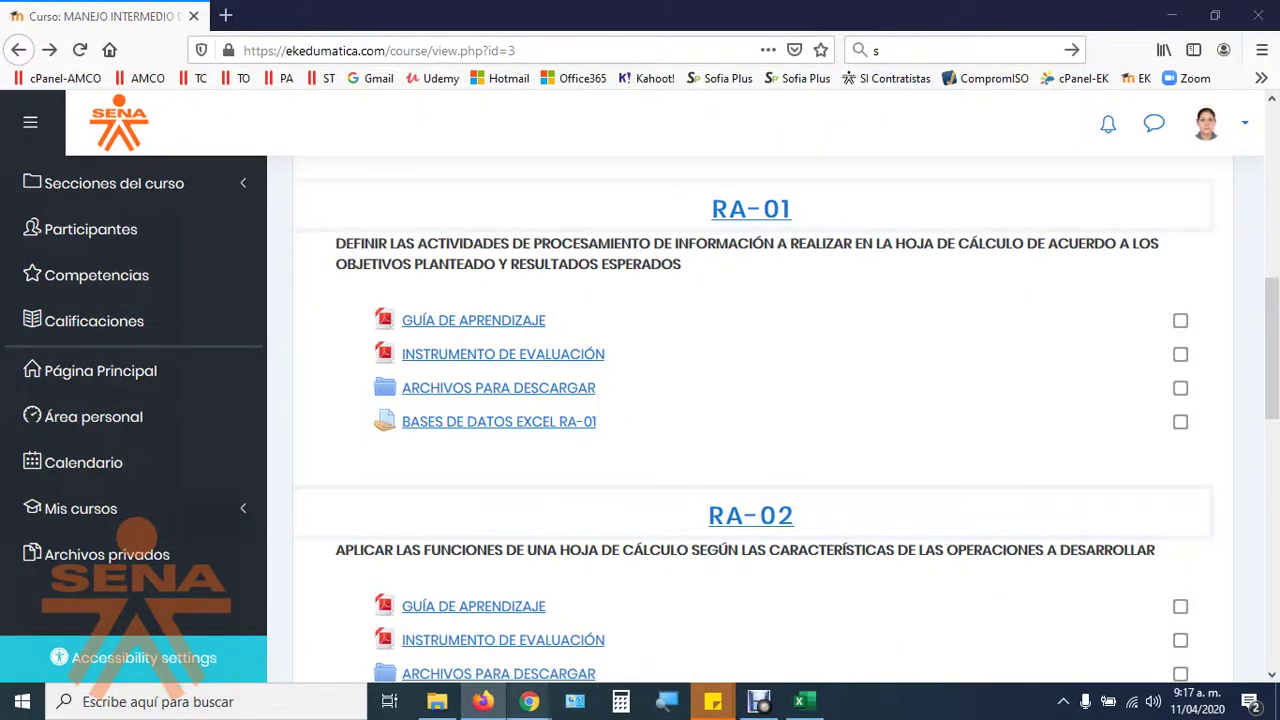
# Return to the Excel course page in Firefox and open the RA-01 'ARCHIVOS PARA DESCARGAR' folder.
pyautogui.moveTo(529, 701)
pyautogui.click(425, 618)
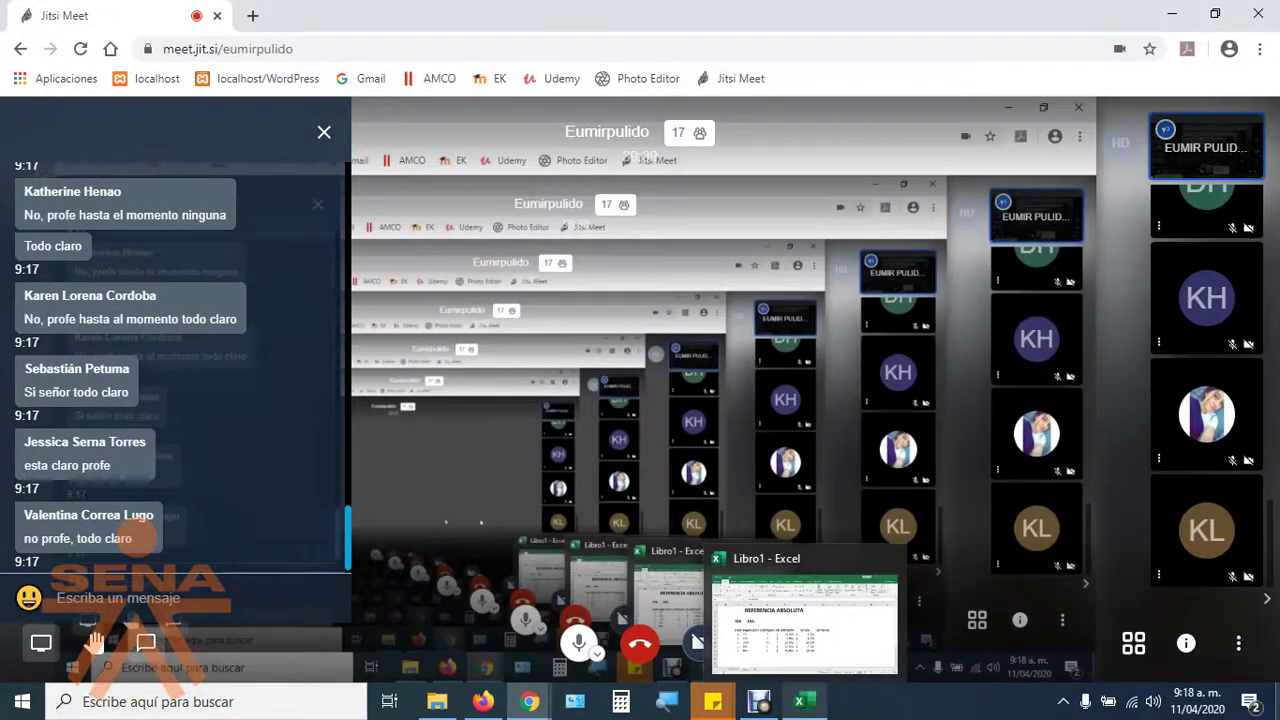
pyautogui.moveTo(483, 701)
pyautogui.click(450, 615)
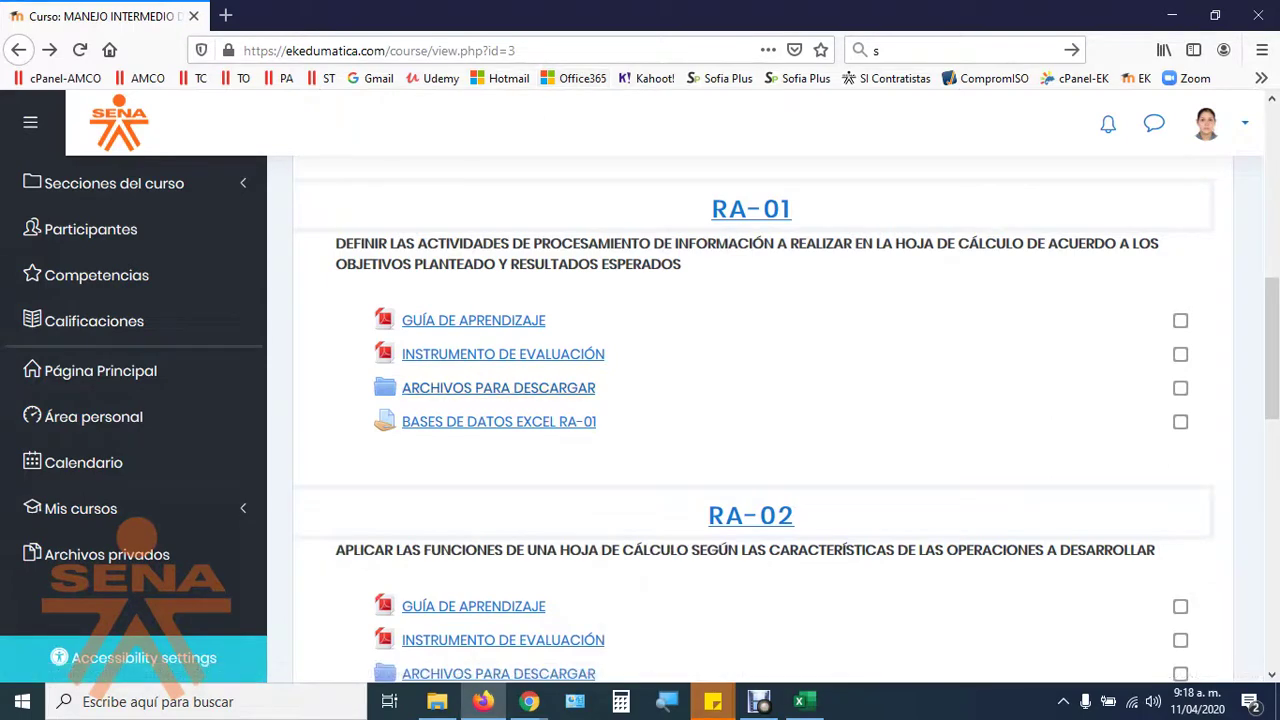
pyautogui.click(498, 388)
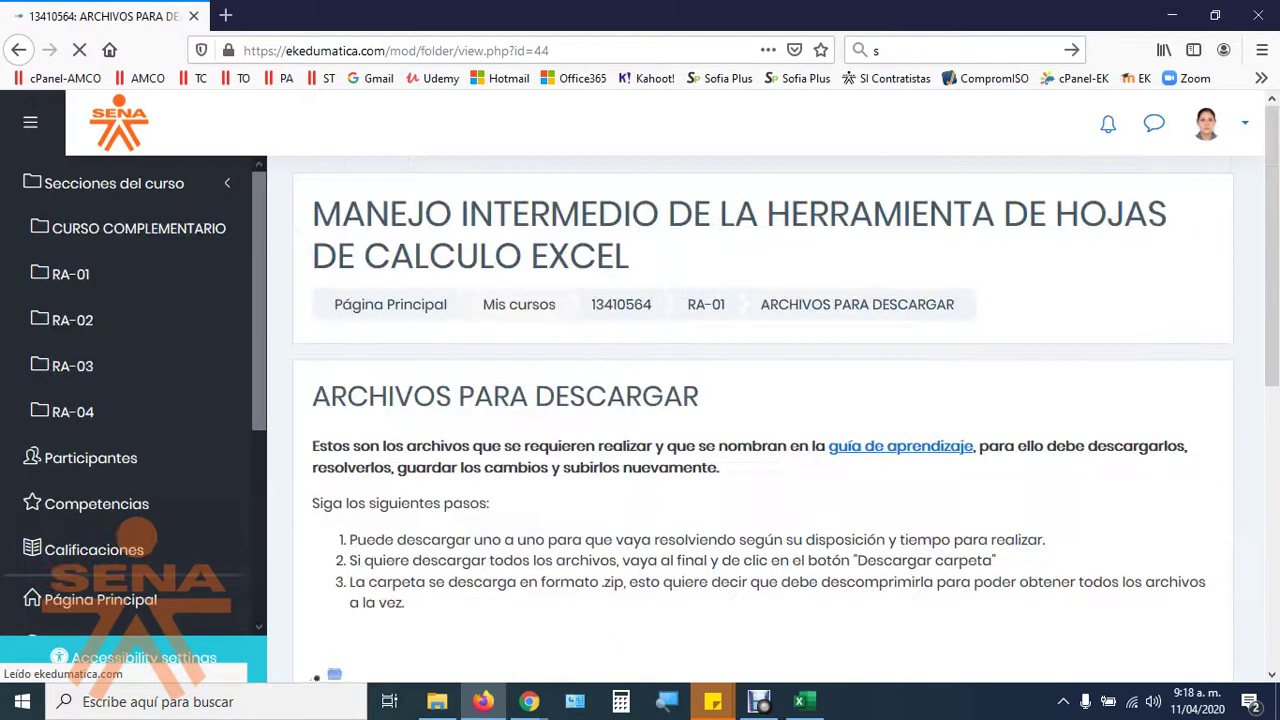
pyautogui.scroll(-3, 760, 400)
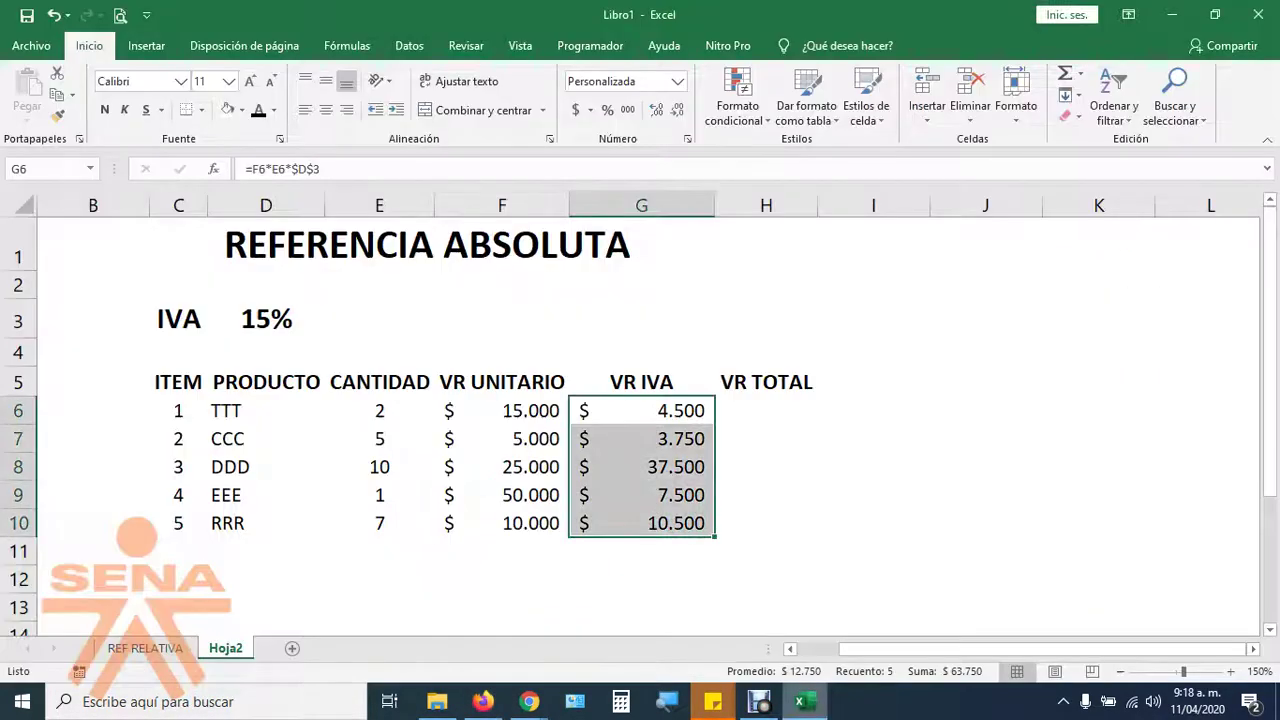
# Close the Libro1 workbook without saving (No guardar).
pyautogui.click(1258, 14)
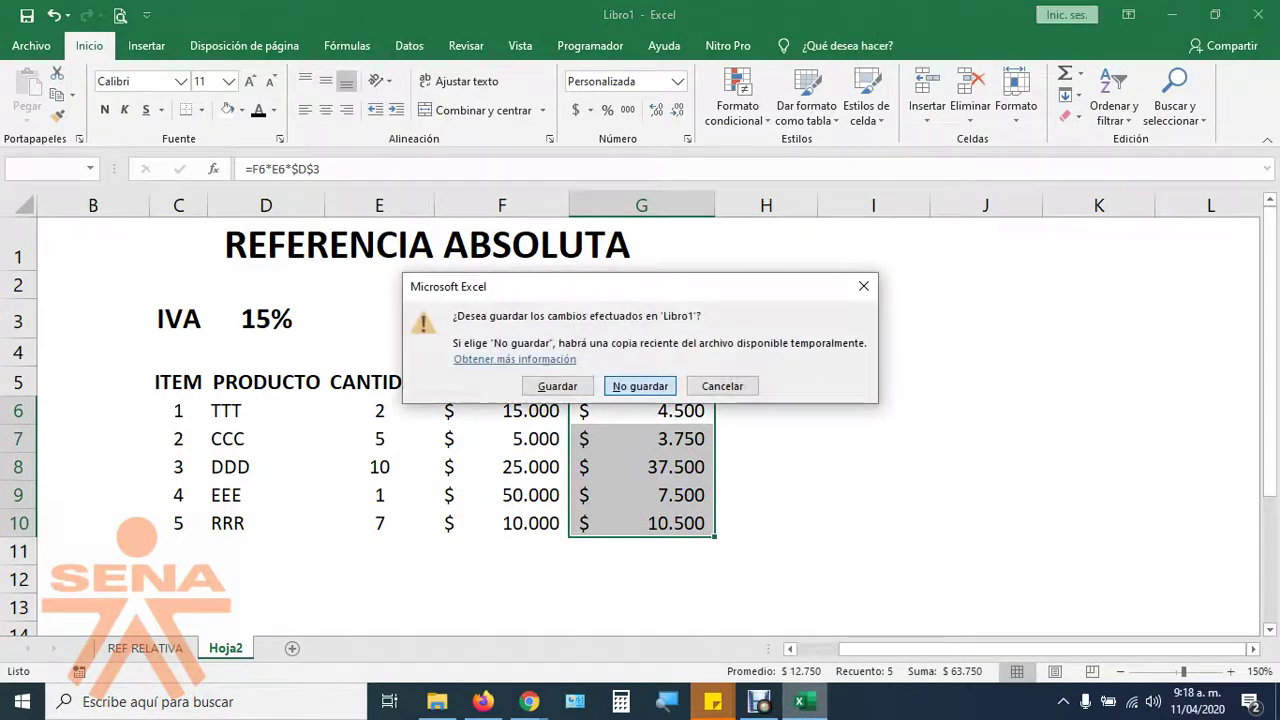
pyautogui.click(641, 386)
pyautogui.scroll(-1, 760, 420)
# Open Ordenar.xlsx from the desktop EXCEL MATERIAL folder.
pyautogui.click(1277, 701)
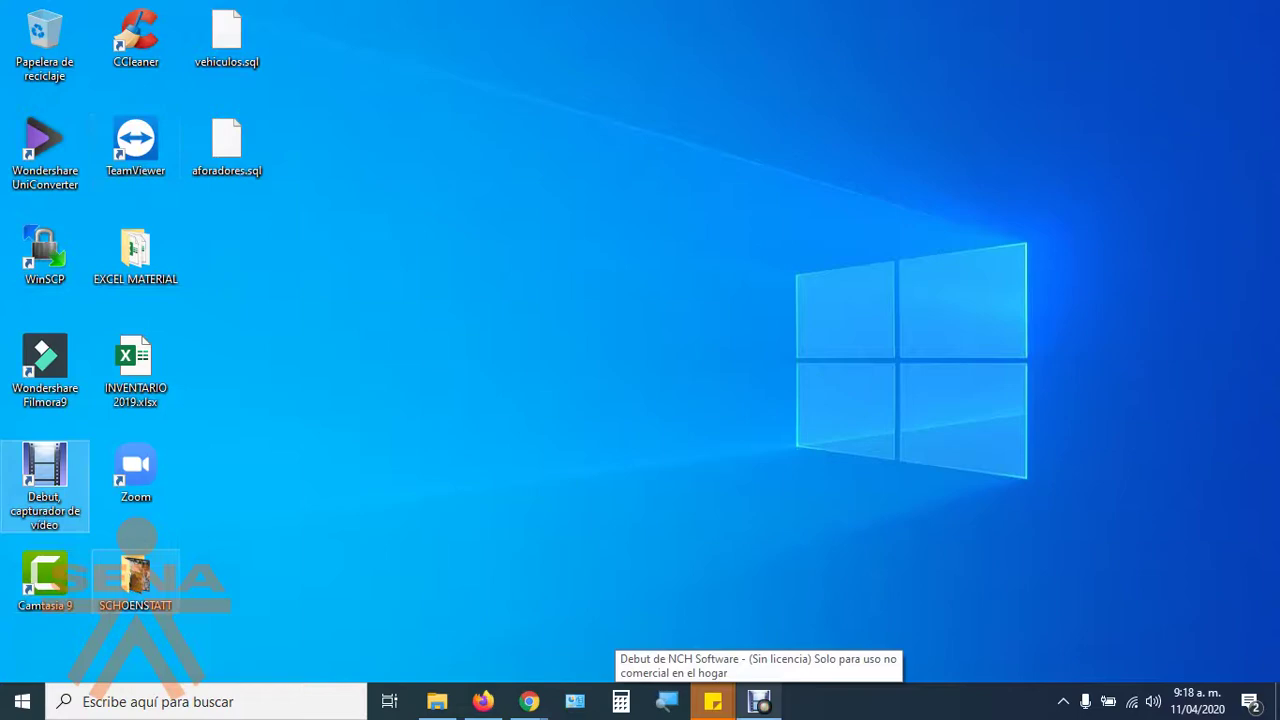
pyautogui.click(136, 580)
pyautogui.doubleClick(136, 580)
pyautogui.click(1258, 10)
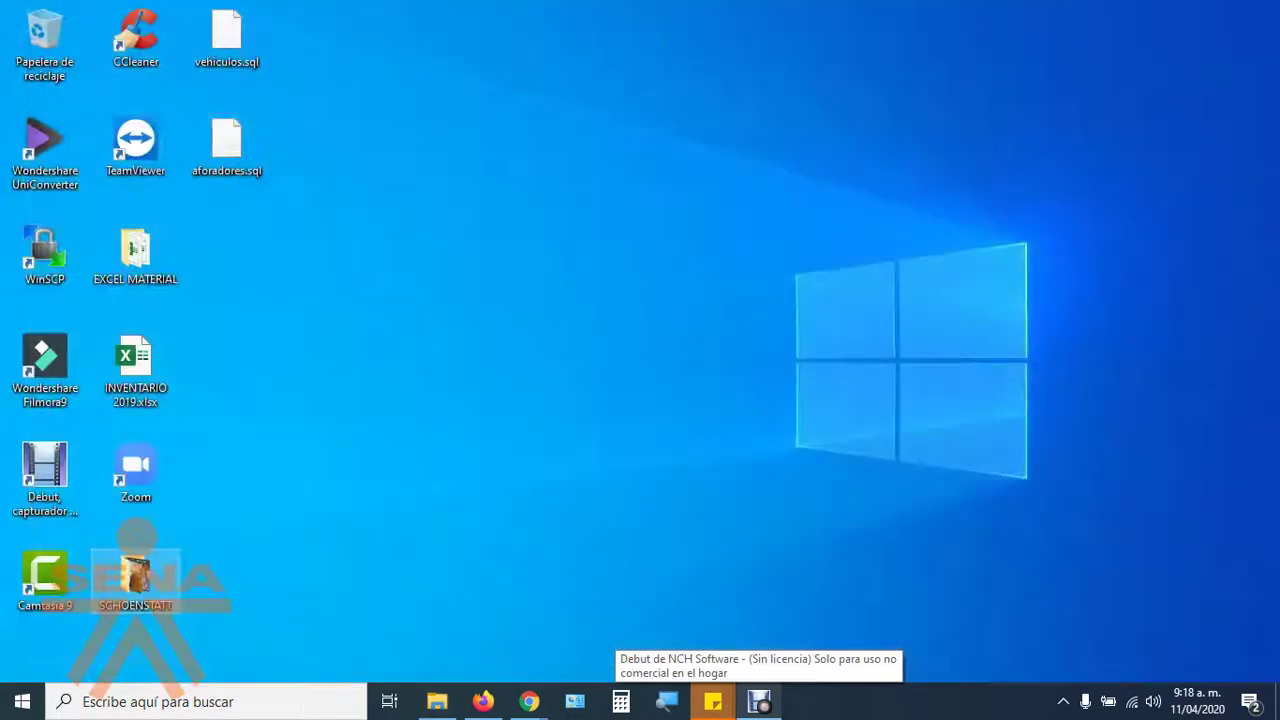
pyautogui.doubleClick(136, 255)
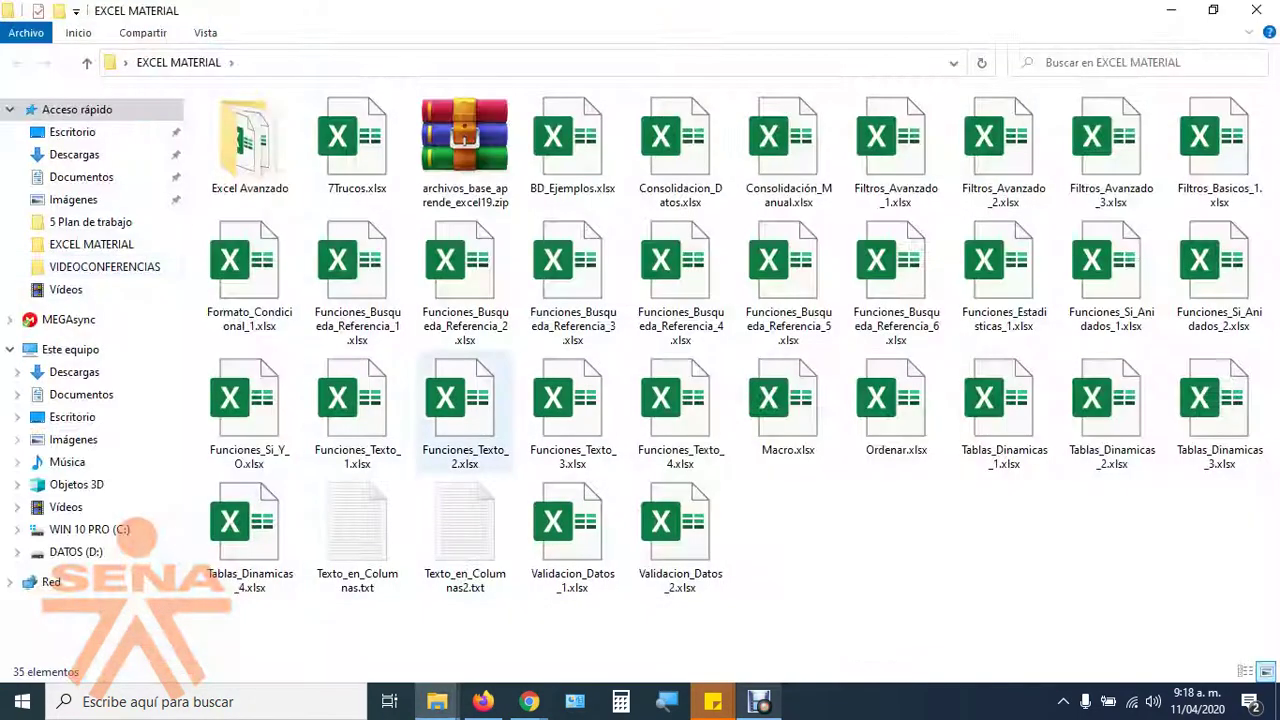
pyautogui.doubleClick(896, 405)
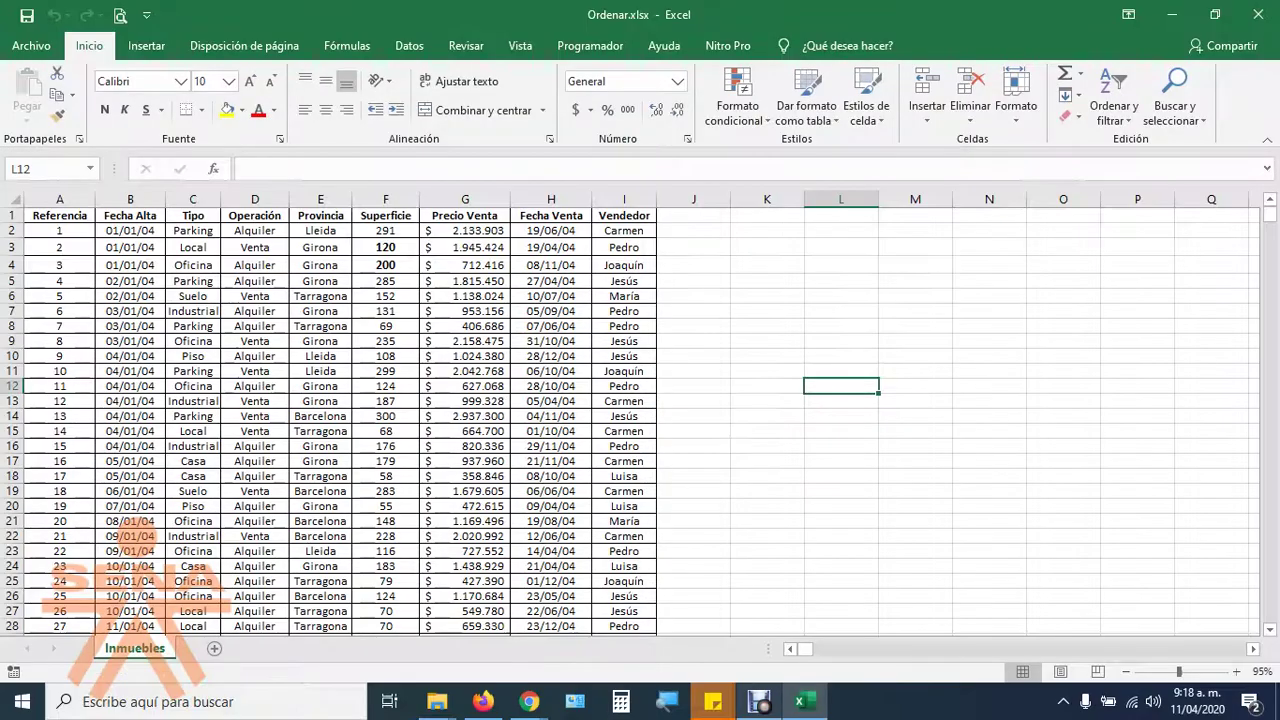
# Review the Inmuebles columns by selecting Referencia, Fecha Alta and columns C through I.
pyautogui.moveTo(1270, 214)
pyautogui.mouseDown()
pyautogui.moveTo(1270, 455)
pyautogui.moveTo(1270, 214)
pyautogui.mouseUp()
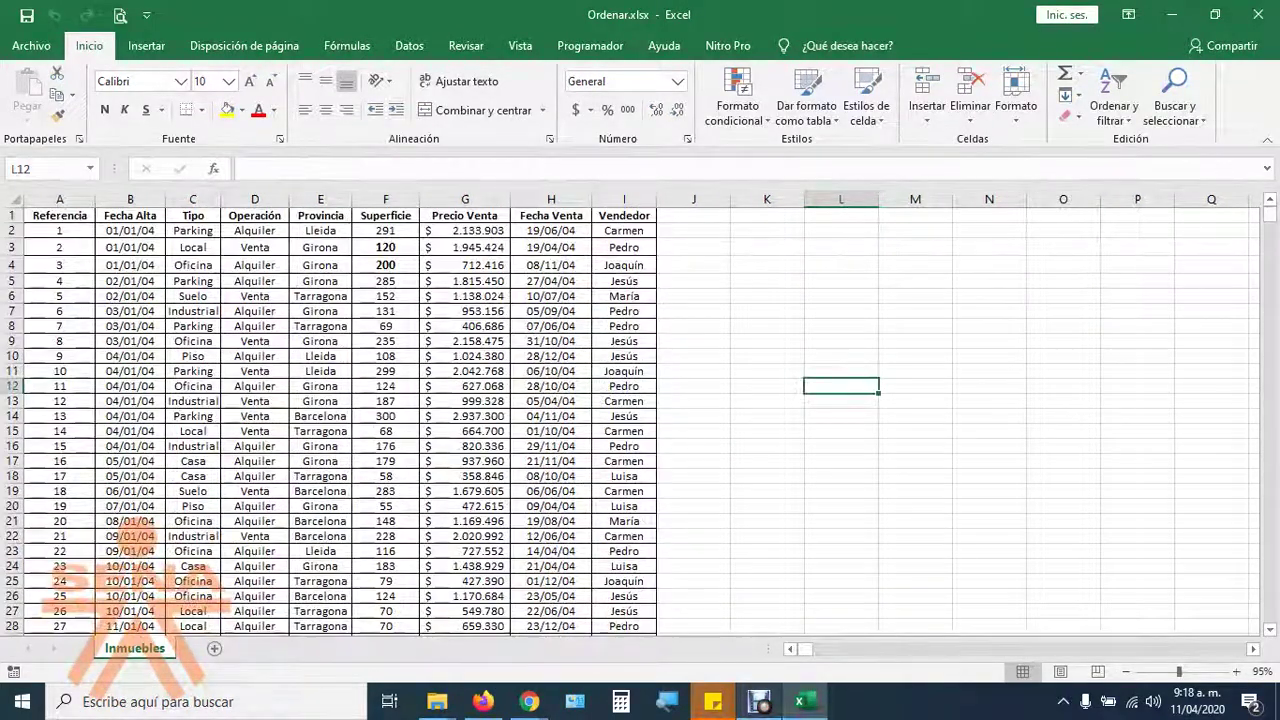
pyautogui.click(59, 199)
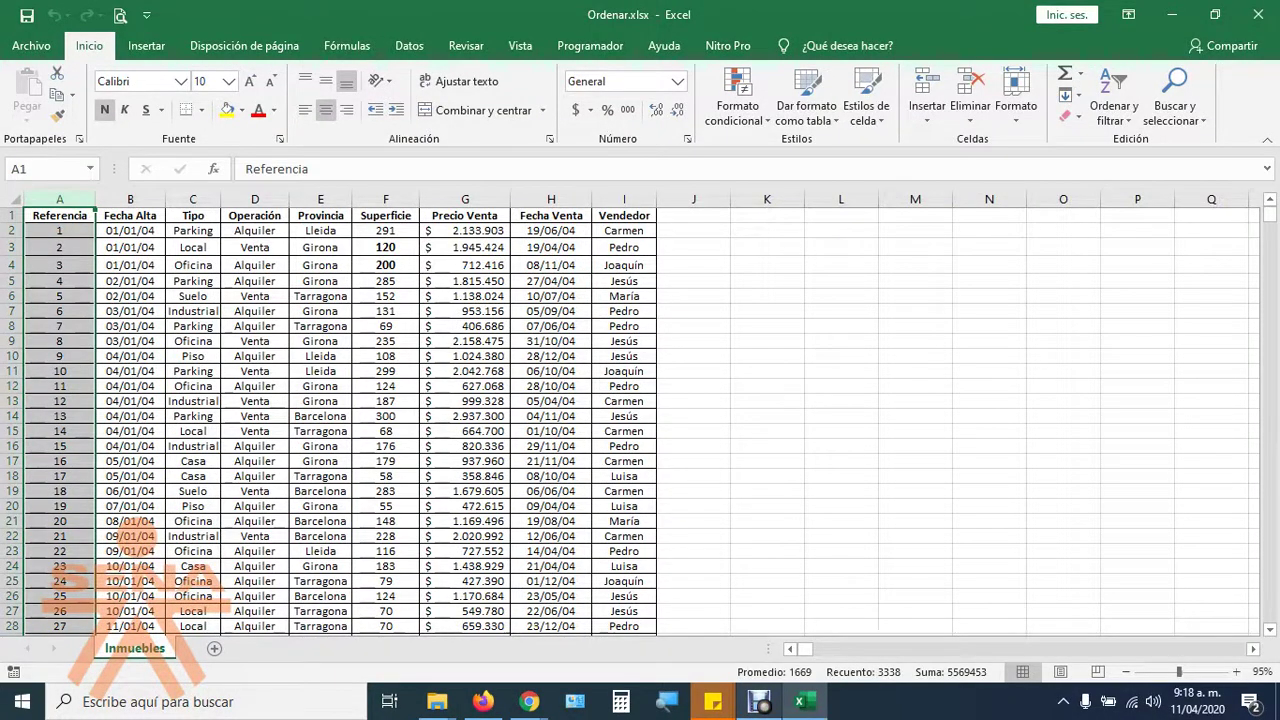
pyautogui.click(59, 230)
pyautogui.click(130, 199)
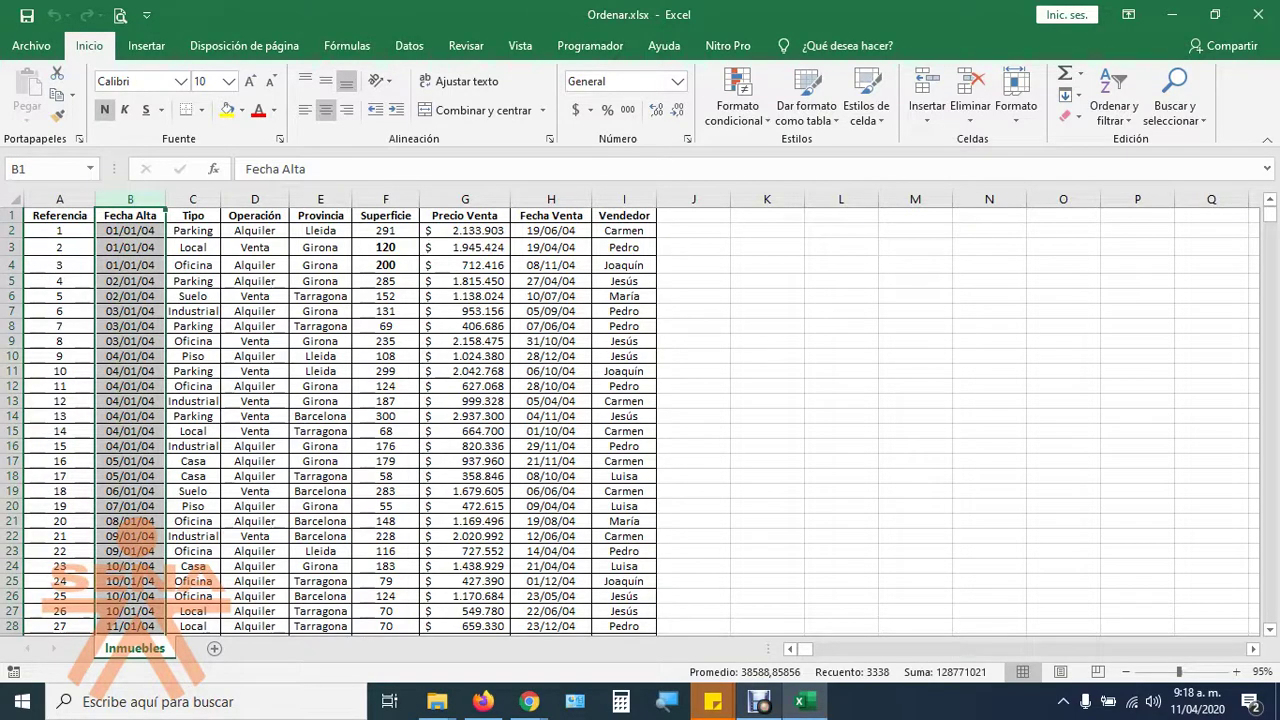
pyautogui.scroll(-5, 640, 420)
pyautogui.scroll(-3, 640, 420)
pyautogui.scroll(5, 640, 420)
pyautogui.scroll(3, 640, 420)
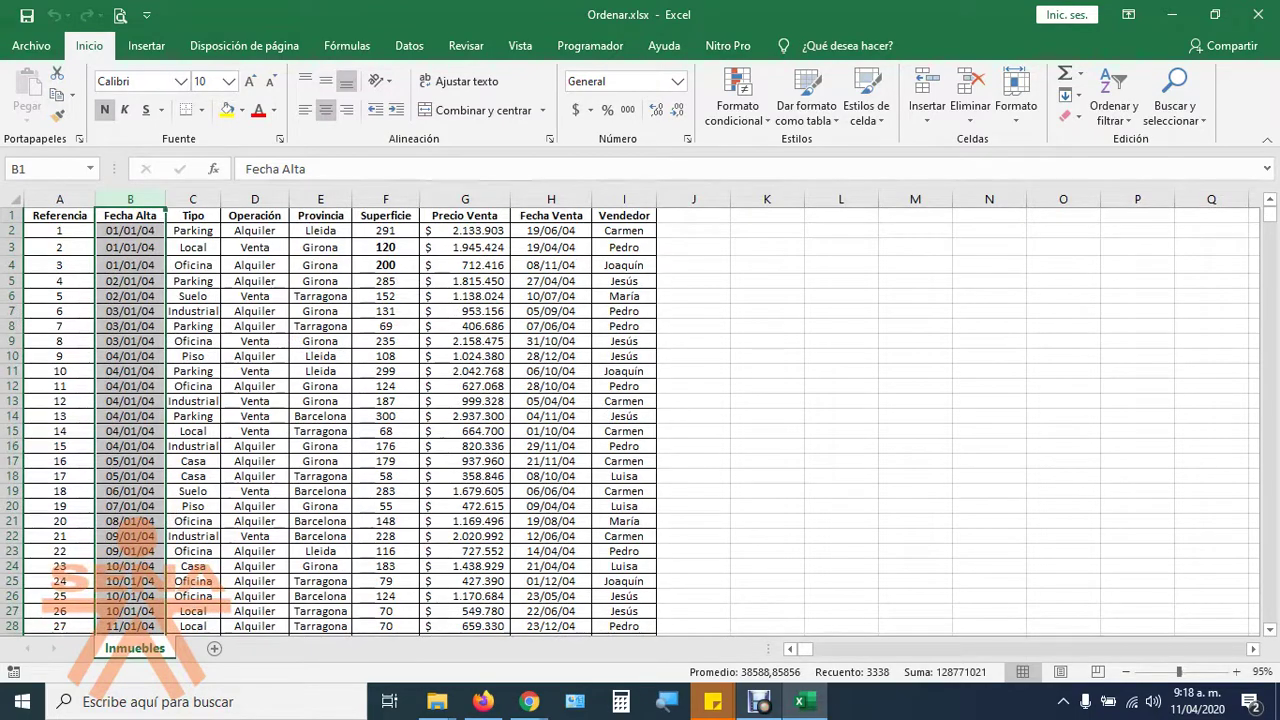
pyautogui.moveTo(193, 199); pyautogui.dragTo(624, 199)
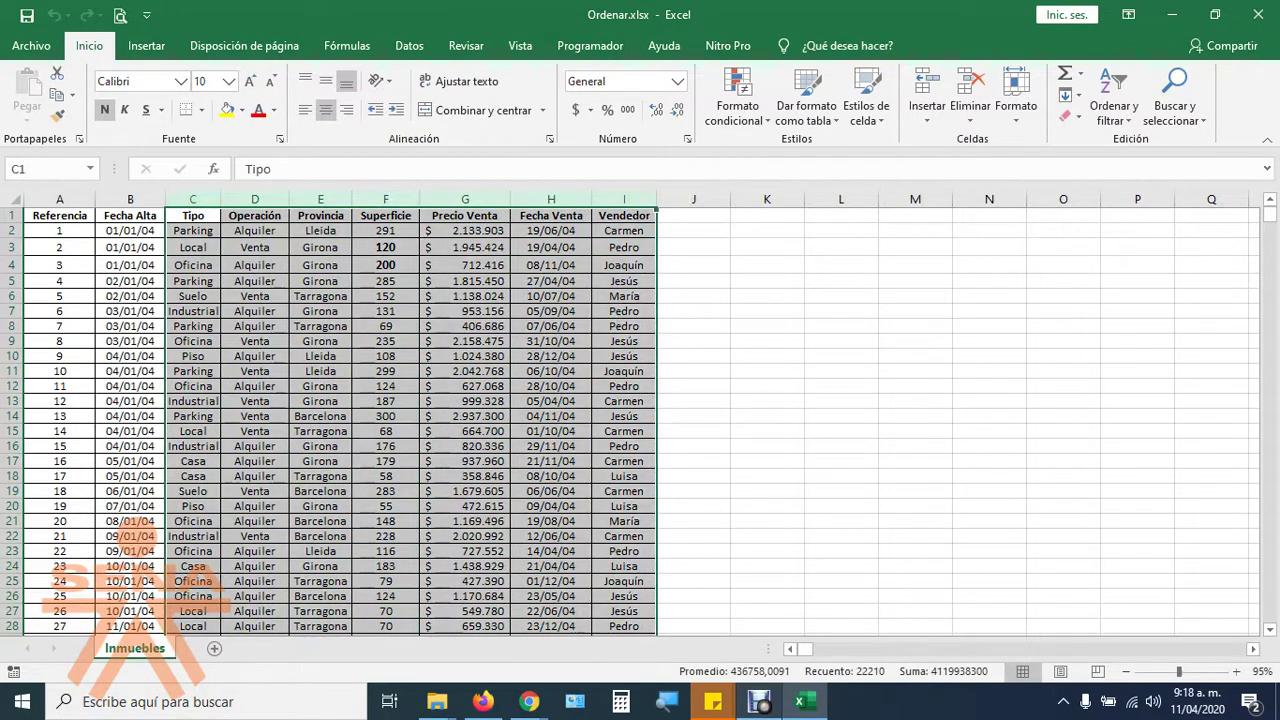
pyautogui.scroll(3, 640, 420)
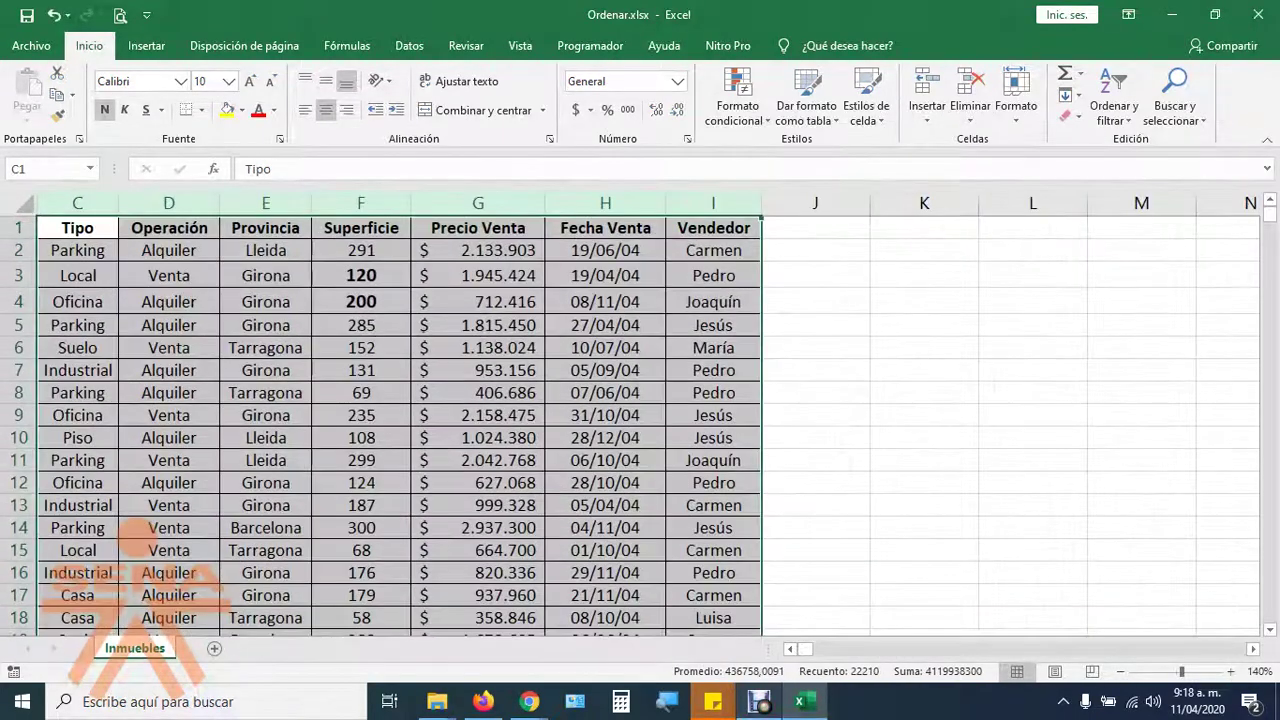
pyautogui.hscroll(-2, 640, 420)
# Inspect the Operación and Tipo values such as Venta, Parking and Casa, then return to the top.
pyautogui.click(378, 415)
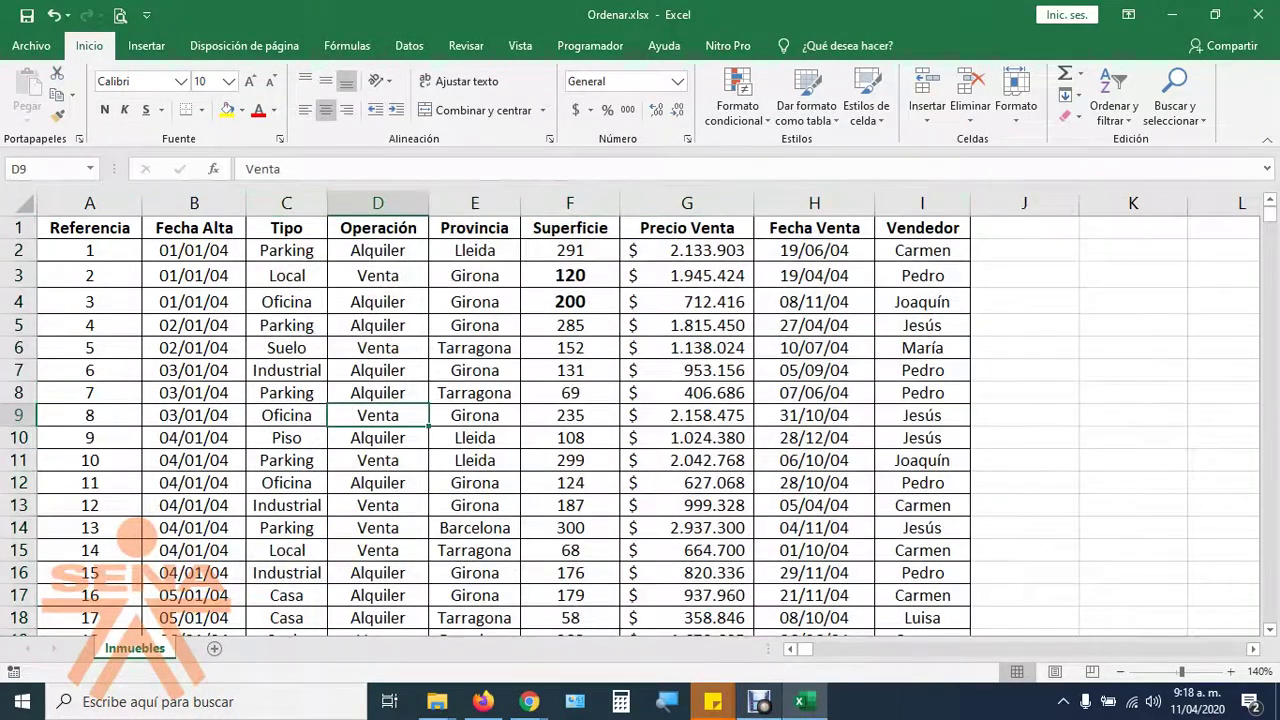
pyautogui.click(287, 250)
pyautogui.press('Down')
pyautogui.press('Down')
pyautogui.press('Down')
pyautogui.press('Down')
pyautogui.press('Down')
pyautogui.press('Down')
pyautogui.press('Down')
pyautogui.press('Down')
pyautogui.press('Down')
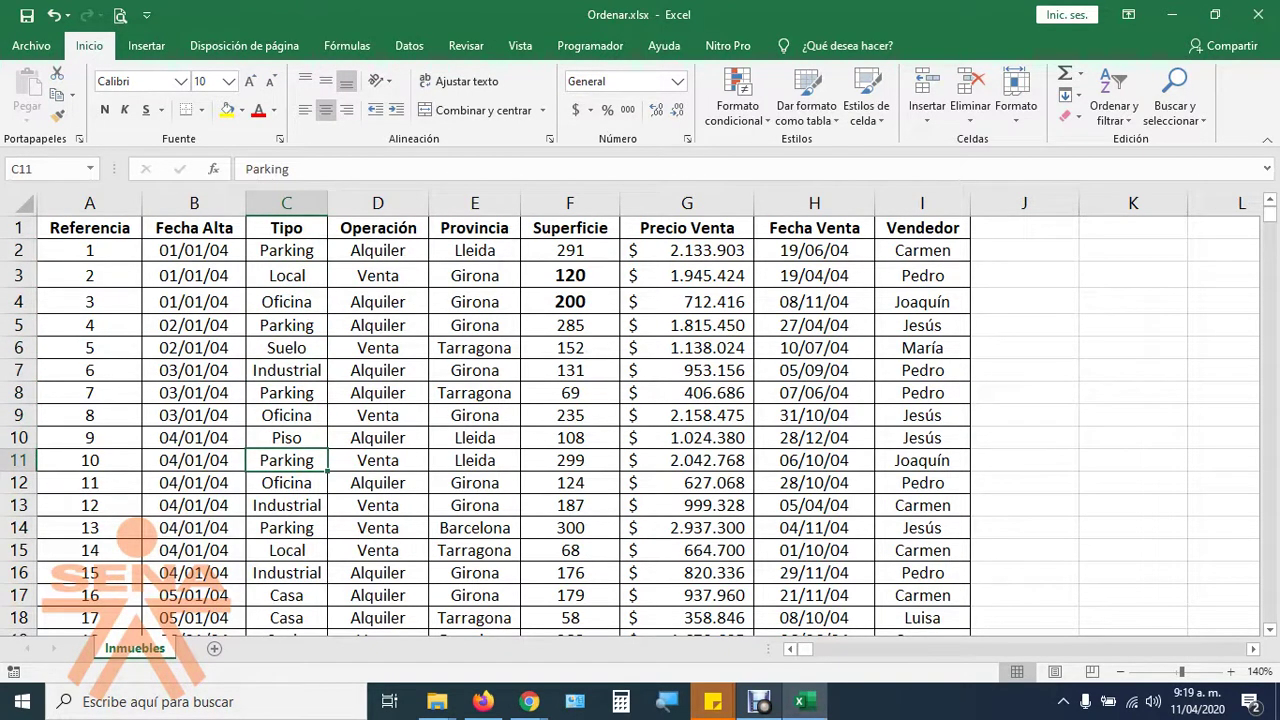
pyautogui.press('Down')
pyautogui.press('Down')
pyautogui.press('Down')
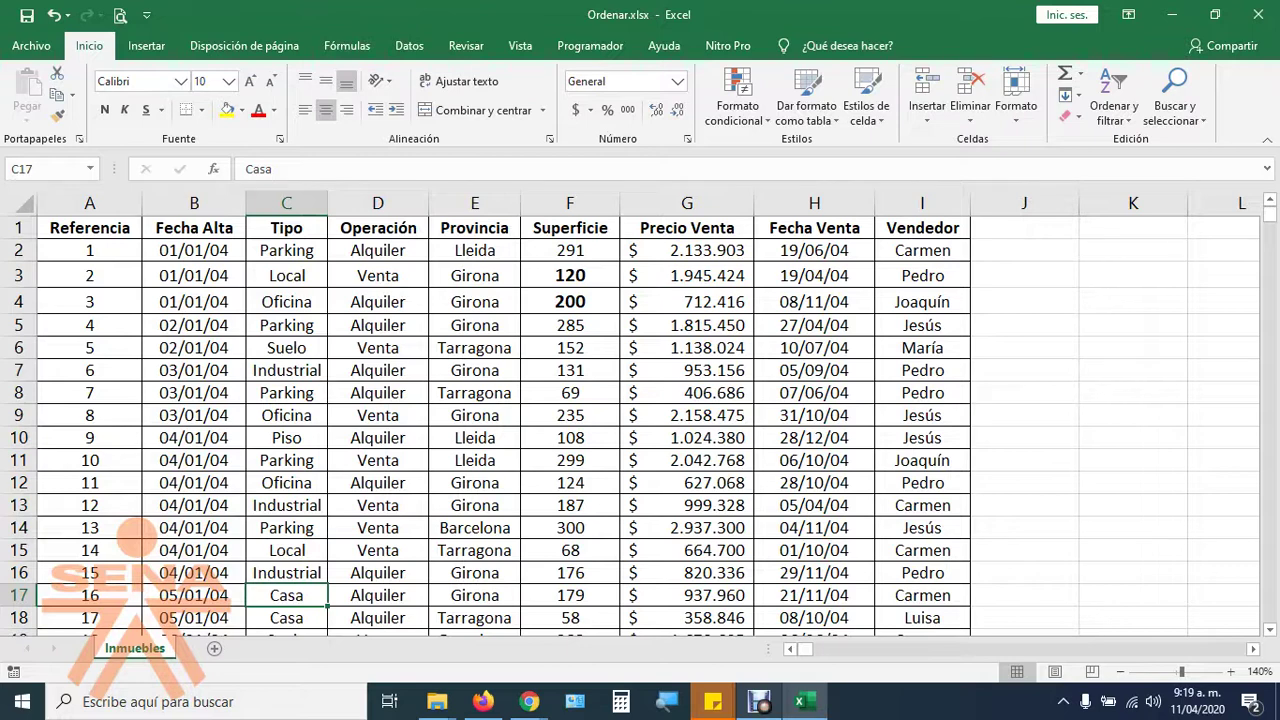
pyautogui.hotkey('ctrl', 'Home')
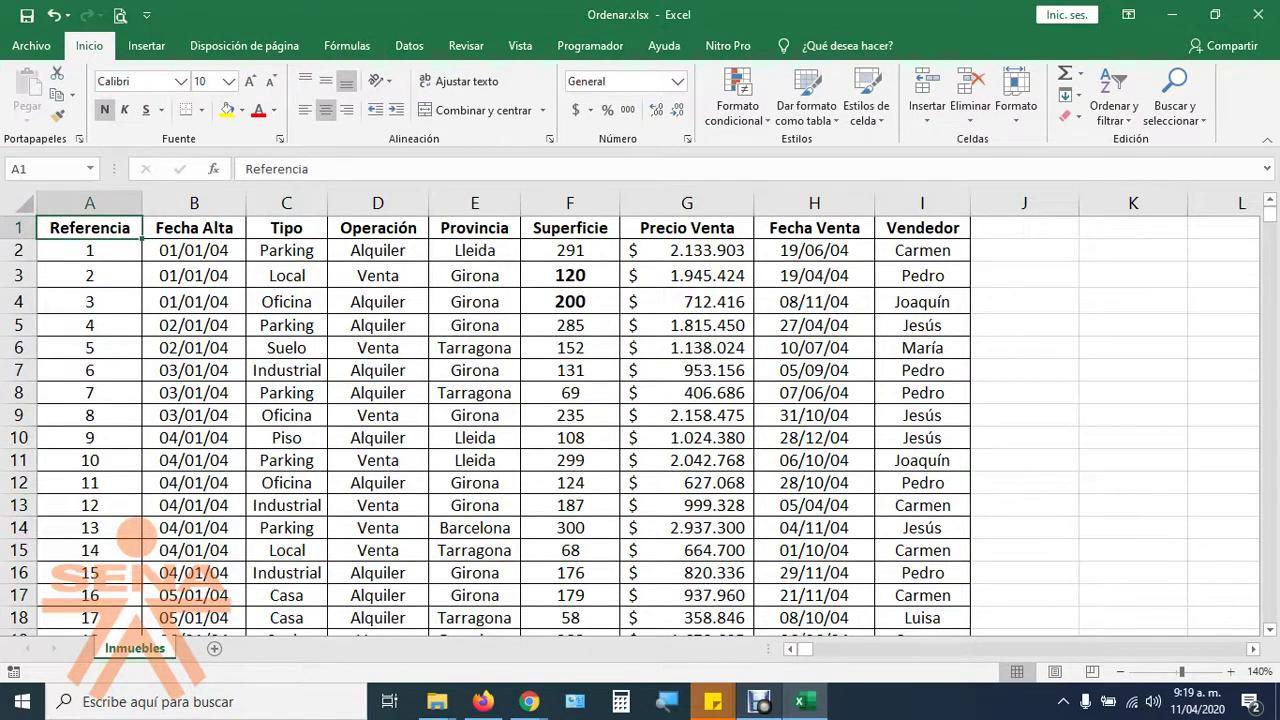
# Select the property table, return to A1 and bring up Ordenar y filtrar.
pyautogui.moveTo(89, 227); pyautogui.dragTo(814, 527)
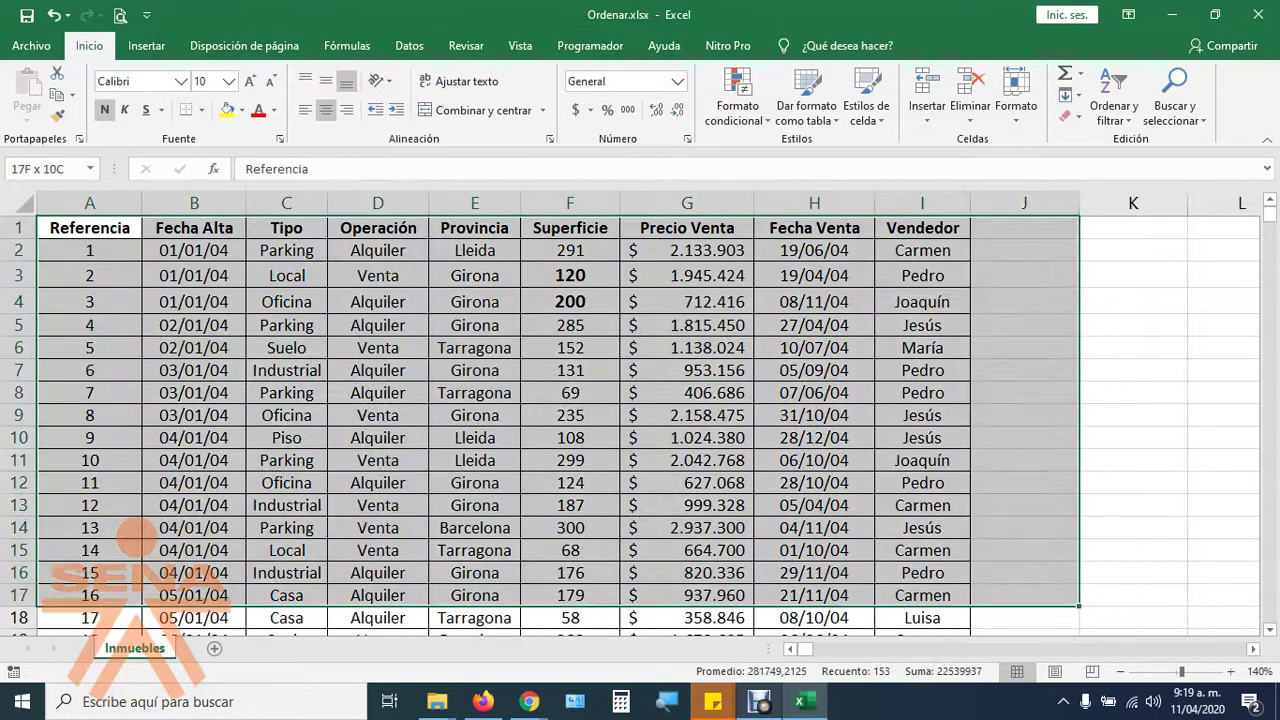
pyautogui.click(89, 227)
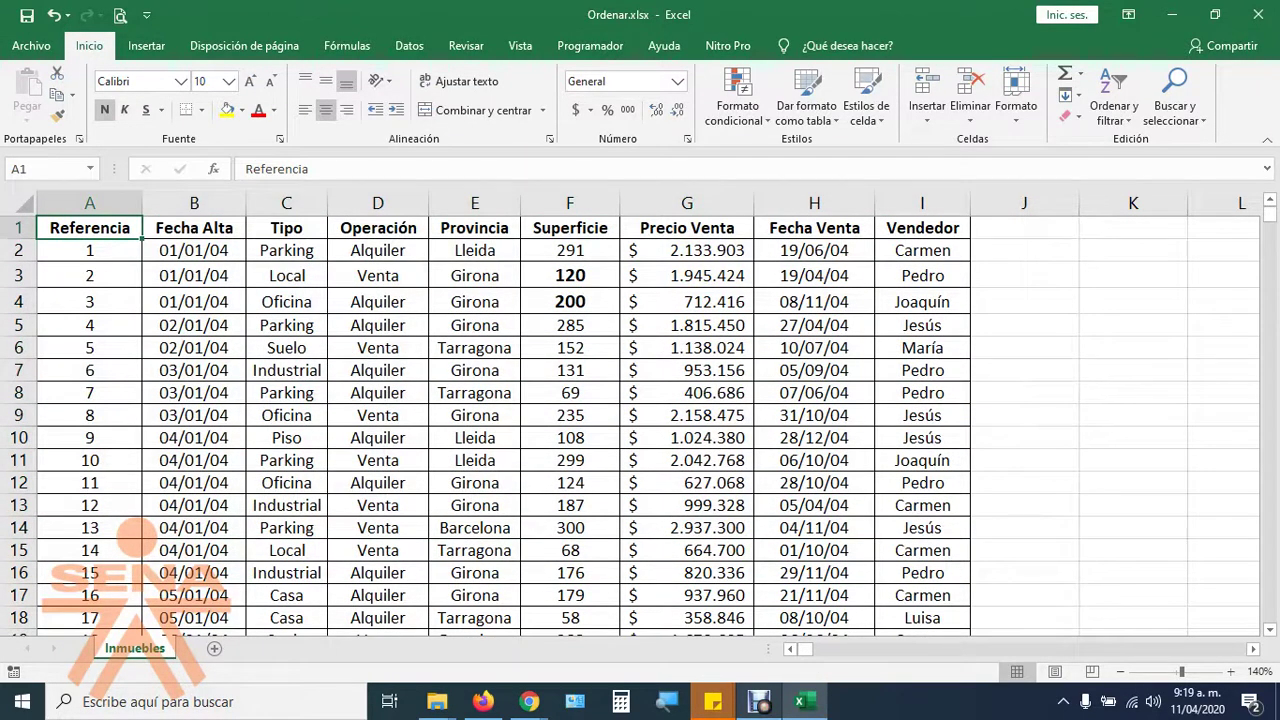
pyautogui.click(1113, 110)
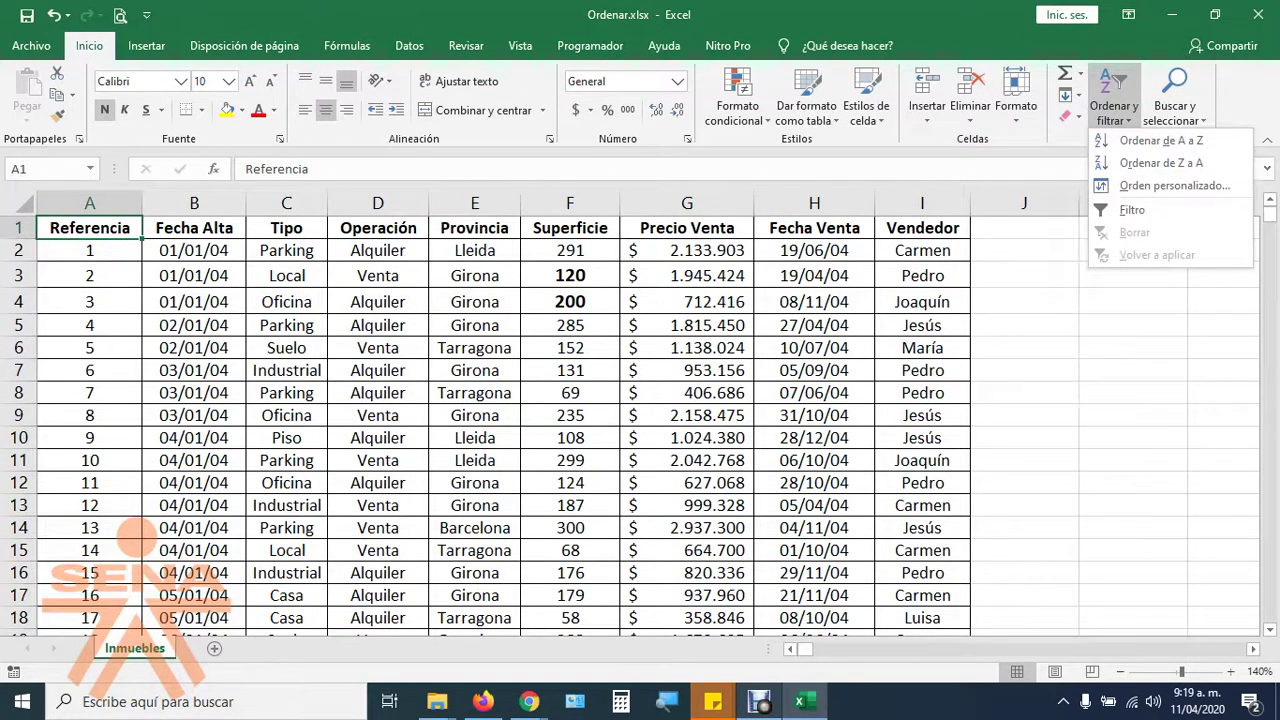
# Sort the Inmuebles table by Tipo in A a Z order using Orden personalizado.
pyautogui.click(1174, 185)
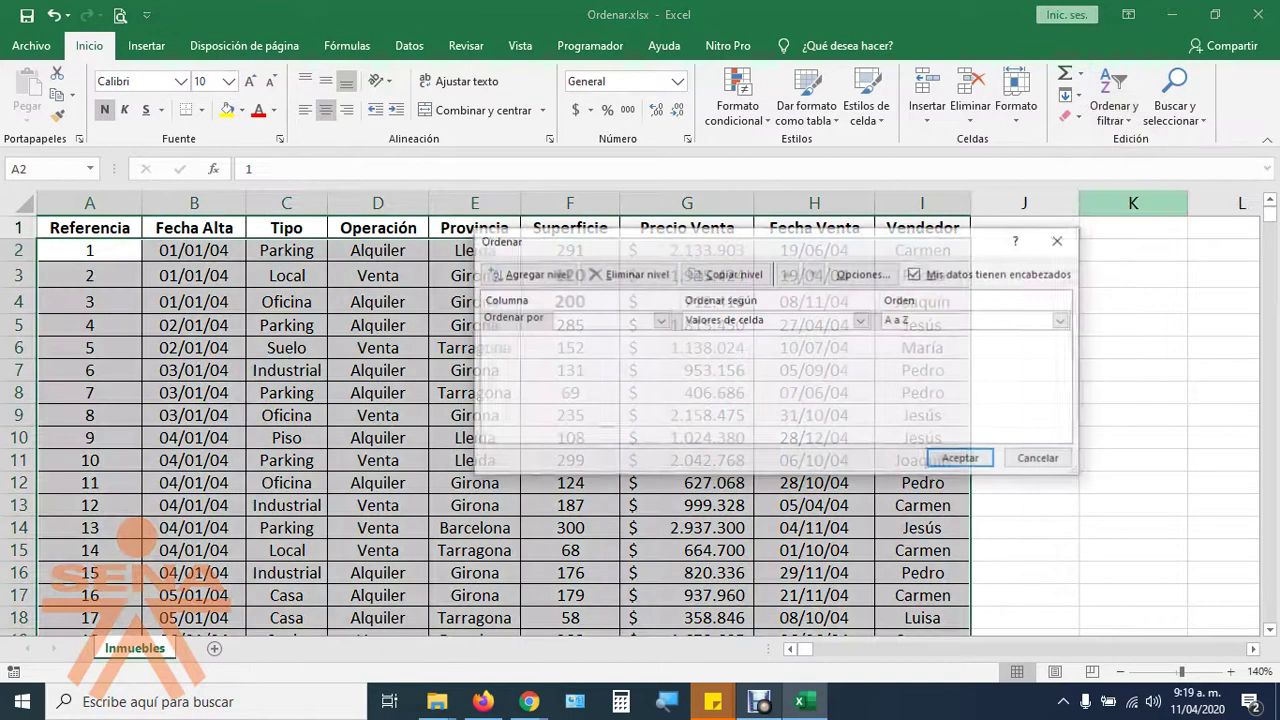
pyautogui.moveTo(731, 252)
pyautogui.mouseDown()
pyautogui.moveTo(598, 267)
pyautogui.moveTo(657, 266)
pyautogui.mouseUp()
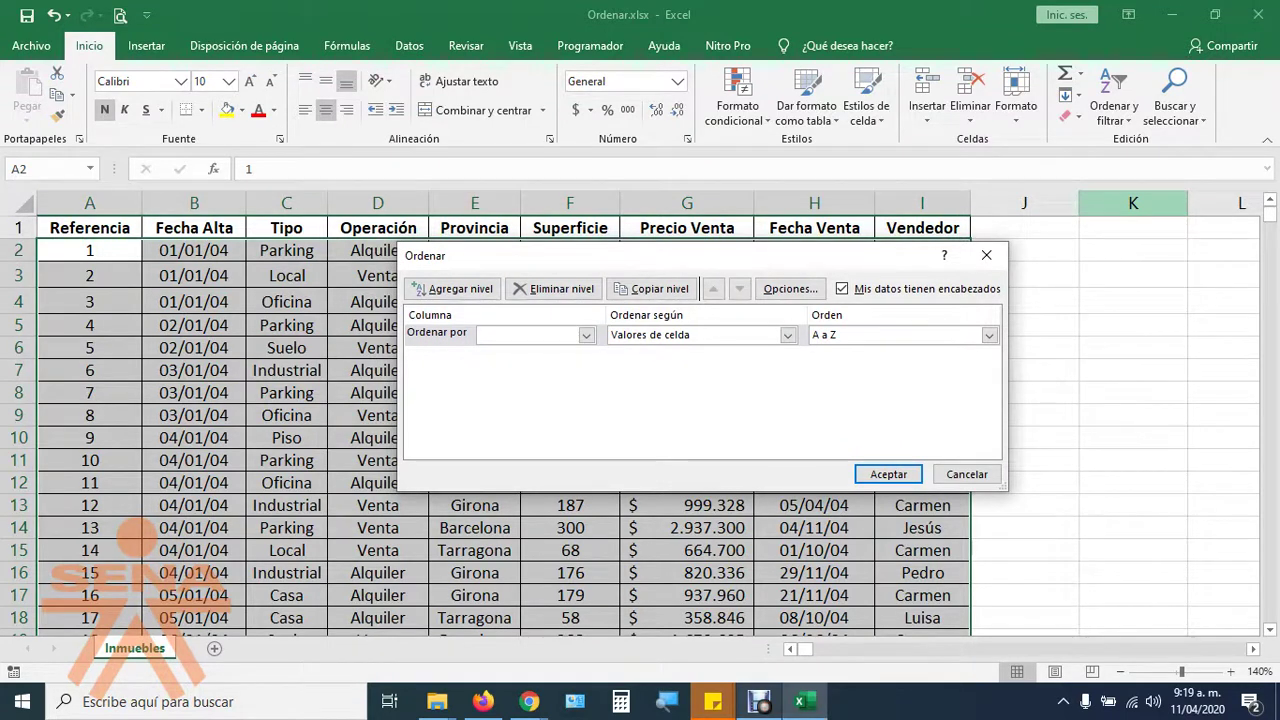
pyautogui.click(586, 335)
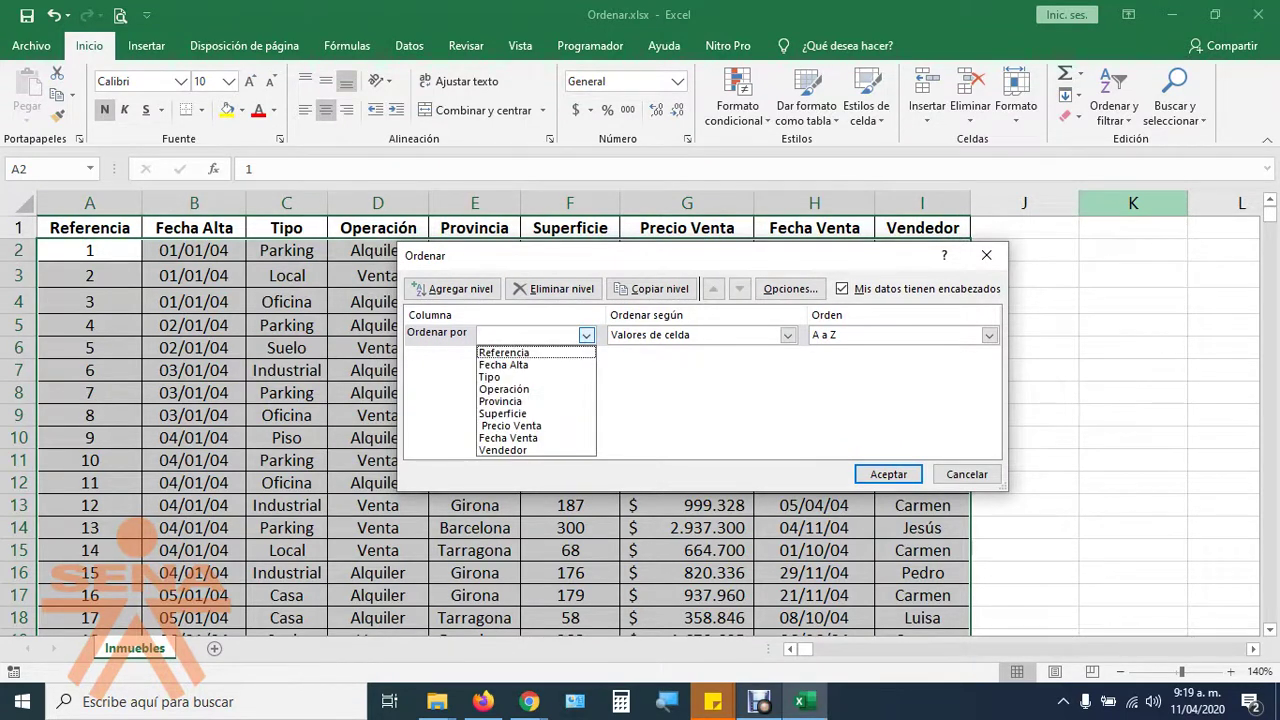
pyautogui.click(489, 377)
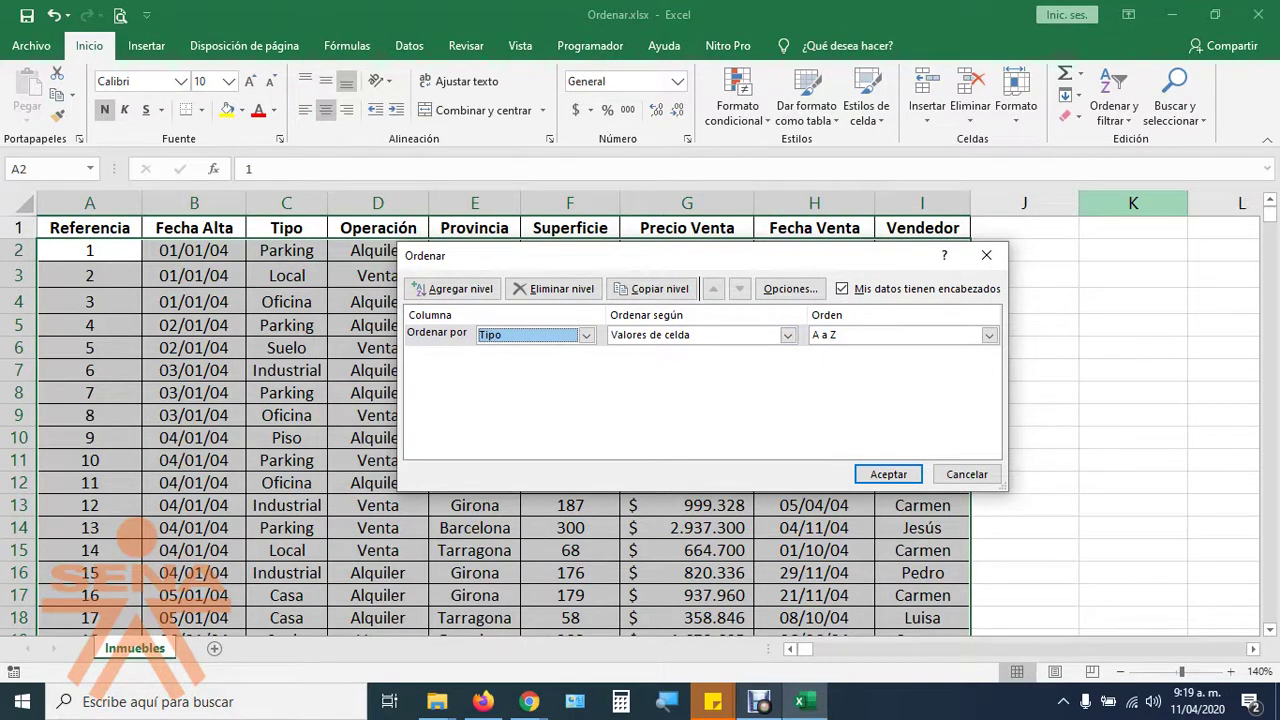
pyautogui.click(988, 335)
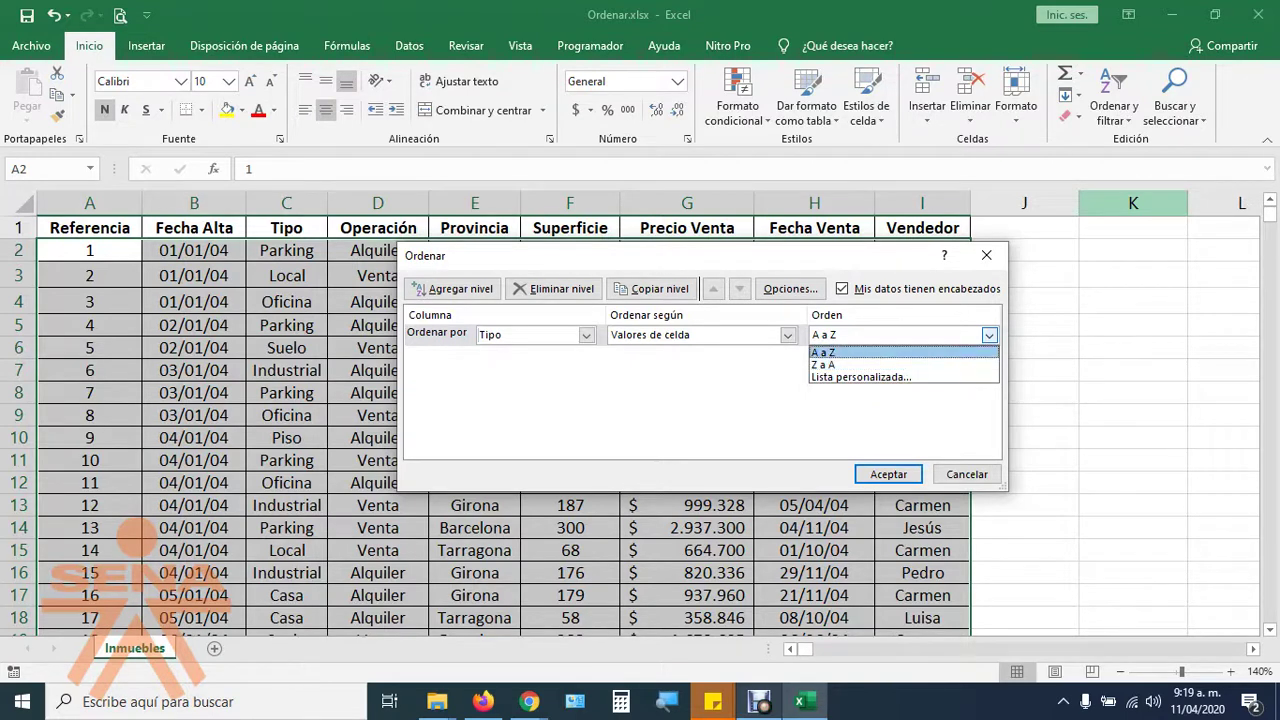
pyautogui.press('Return')
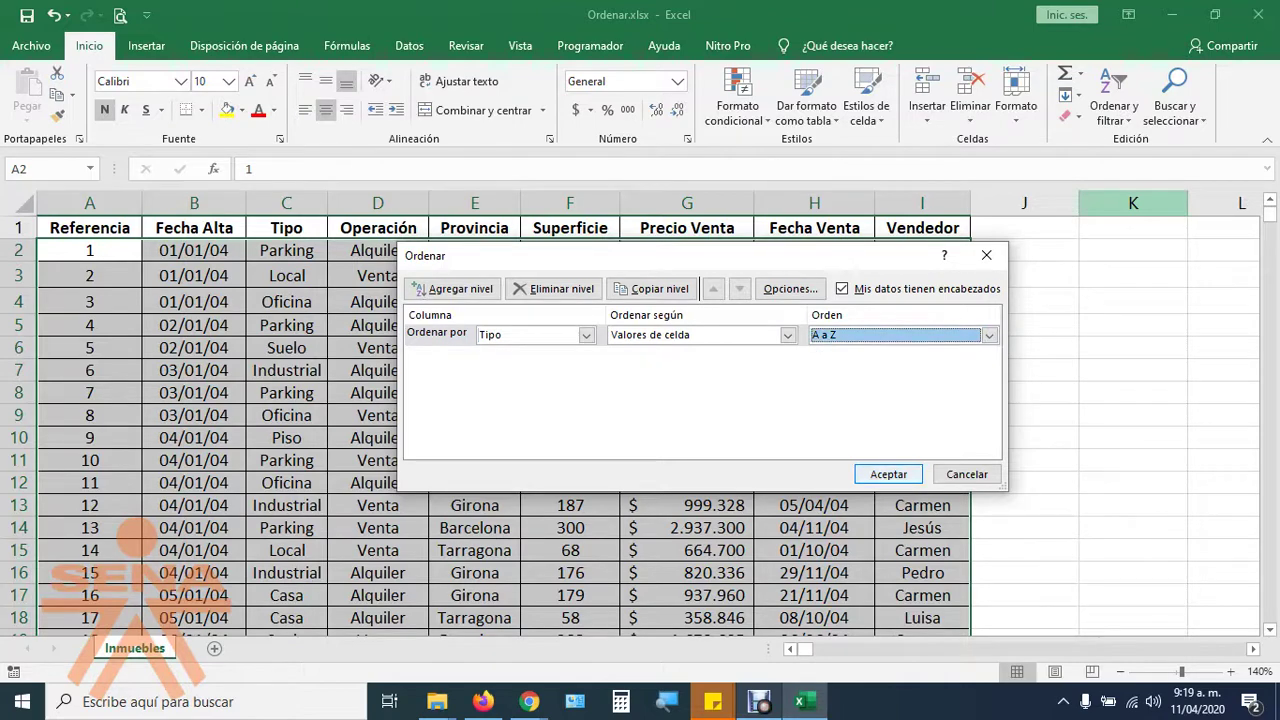
pyautogui.press('Return')
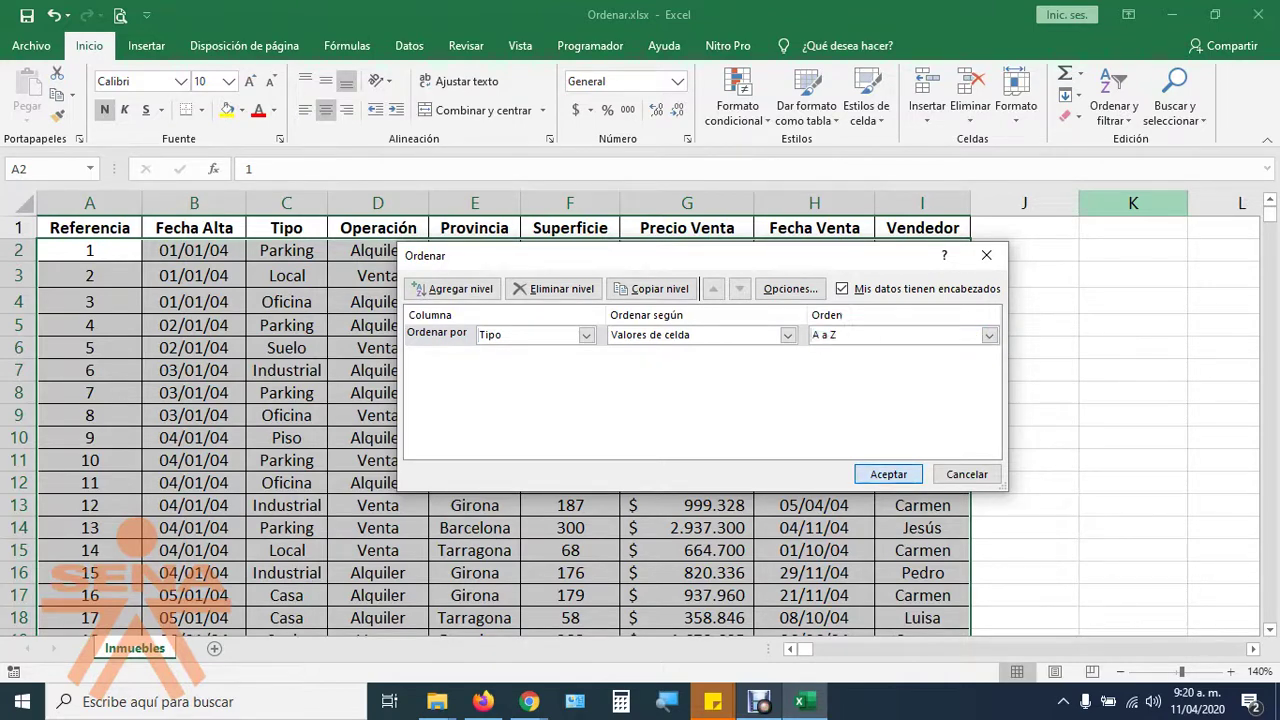
pyautogui.click(89, 228)
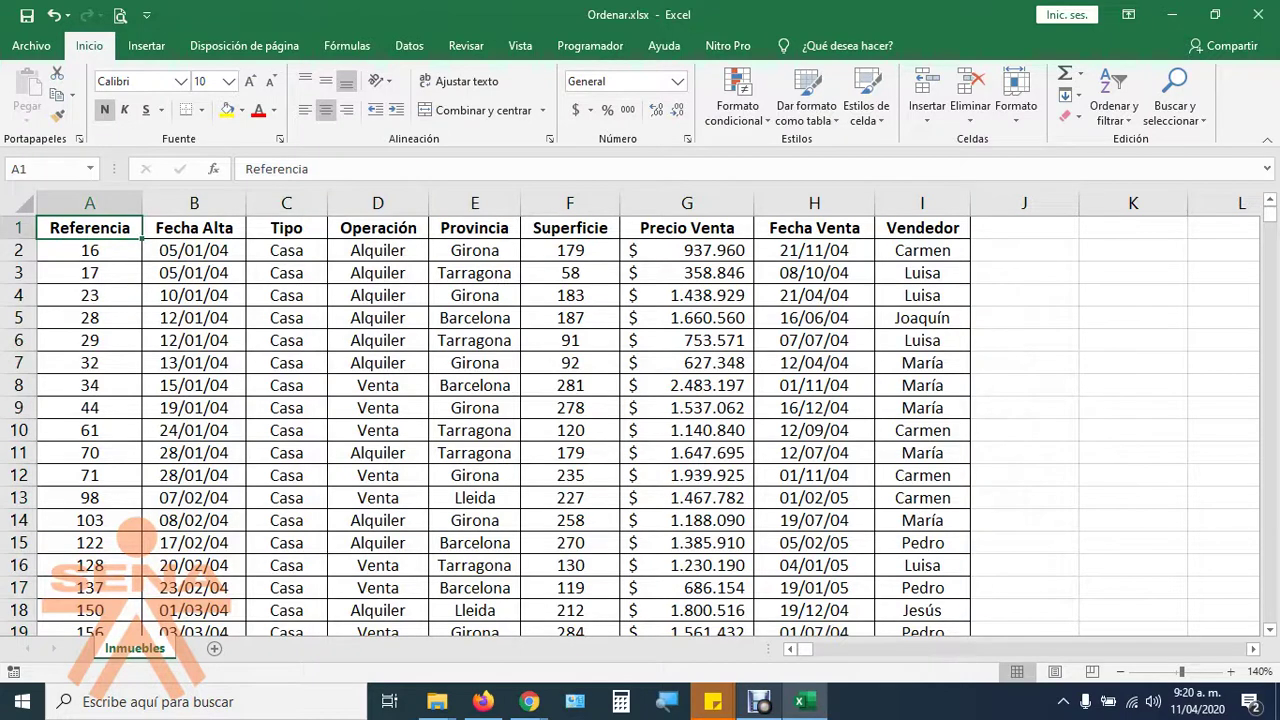
# Highlight the Casa entries down the Tipo column to review the sort.
pyautogui.click(286, 250)
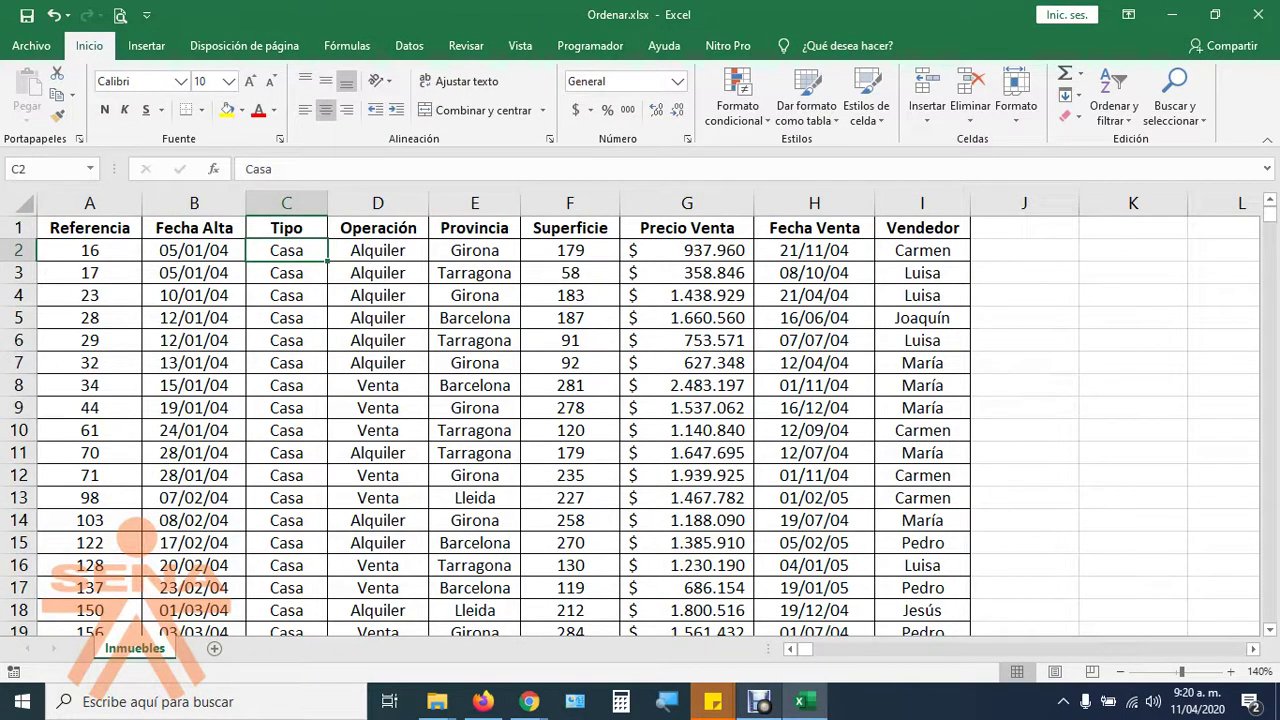
pyautogui.moveTo(286, 250); pyautogui.dragTo(300, 595)
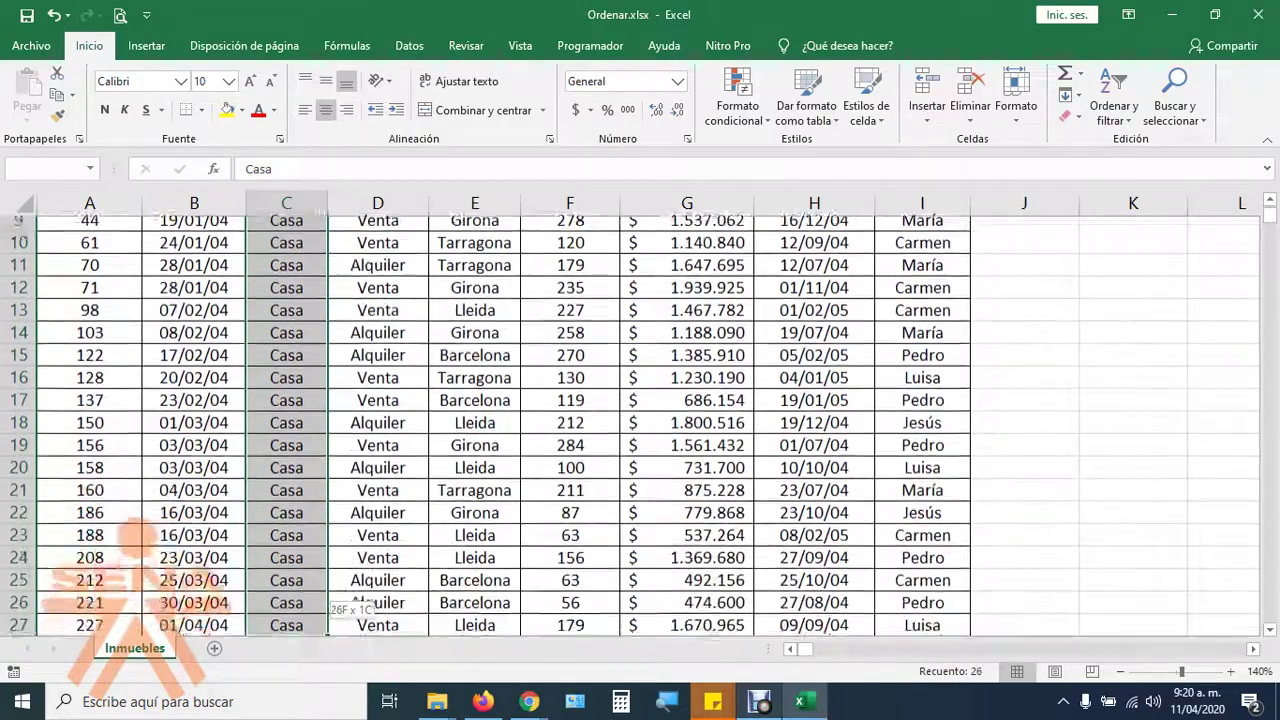
pyautogui.moveTo(300, 612)
pyautogui.mouseDown()
pyautogui.moveTo(327, 612)
pyautogui.moveTo(327, 246)
pyautogui.mouseUp()
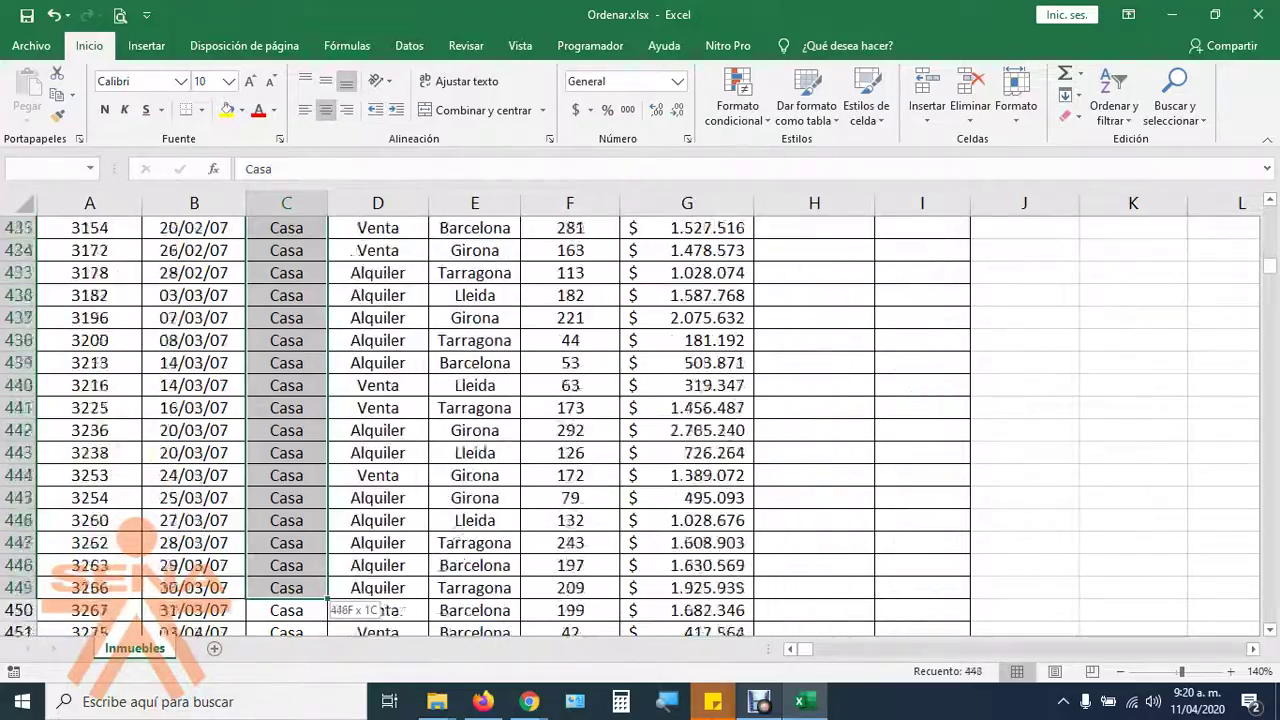
pyautogui.moveTo(327, 246); pyautogui.dragTo(327, 598)
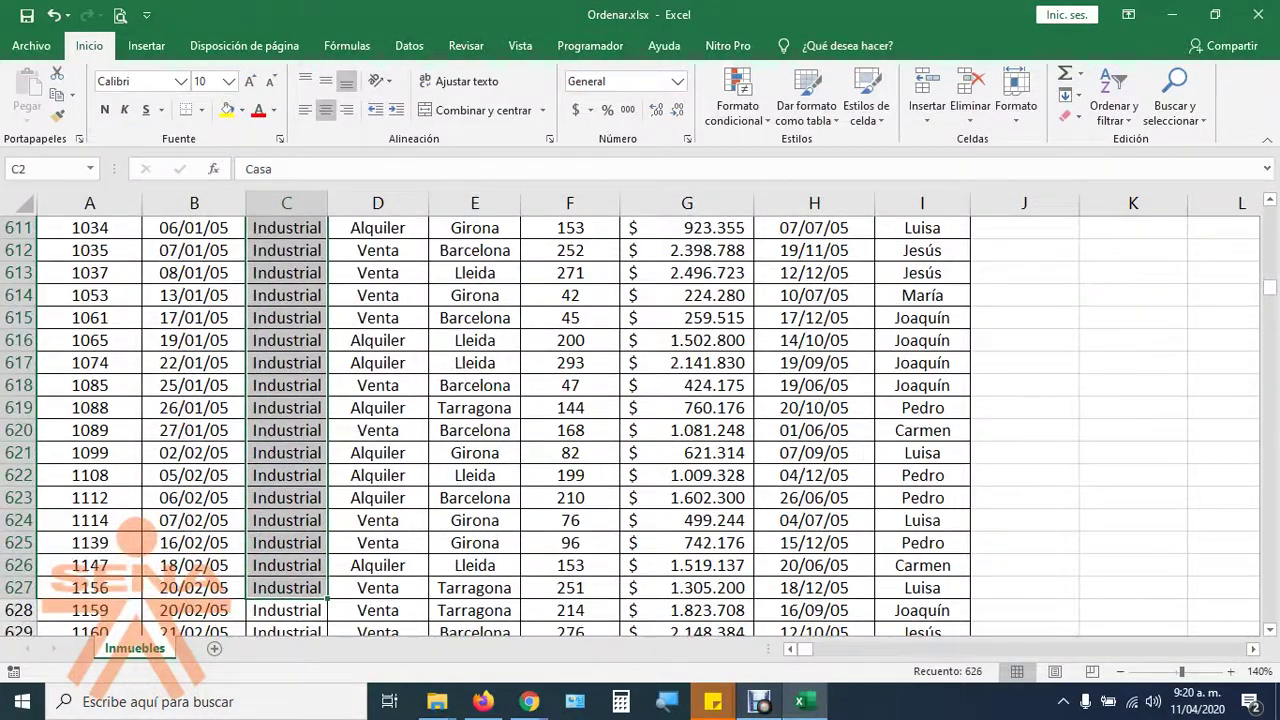
pyautogui.moveTo(1270, 287); pyautogui.dragTo(1270, 212)
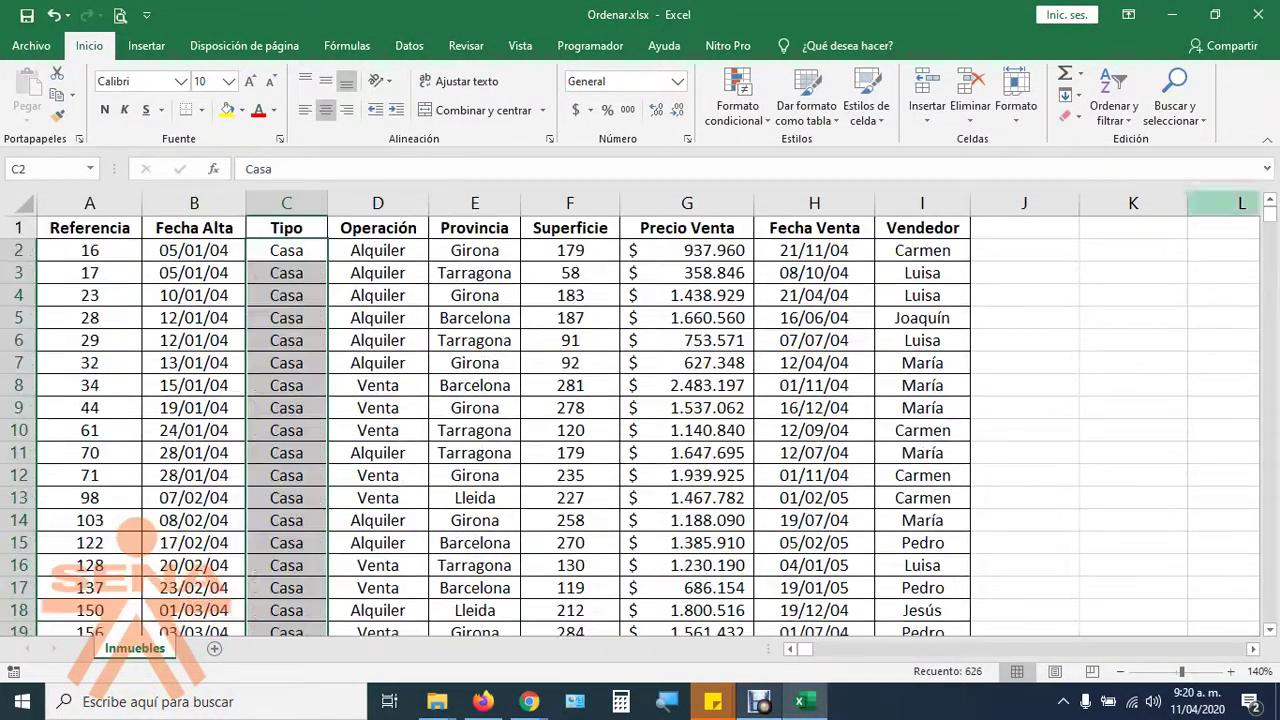
pyautogui.click(286, 228)
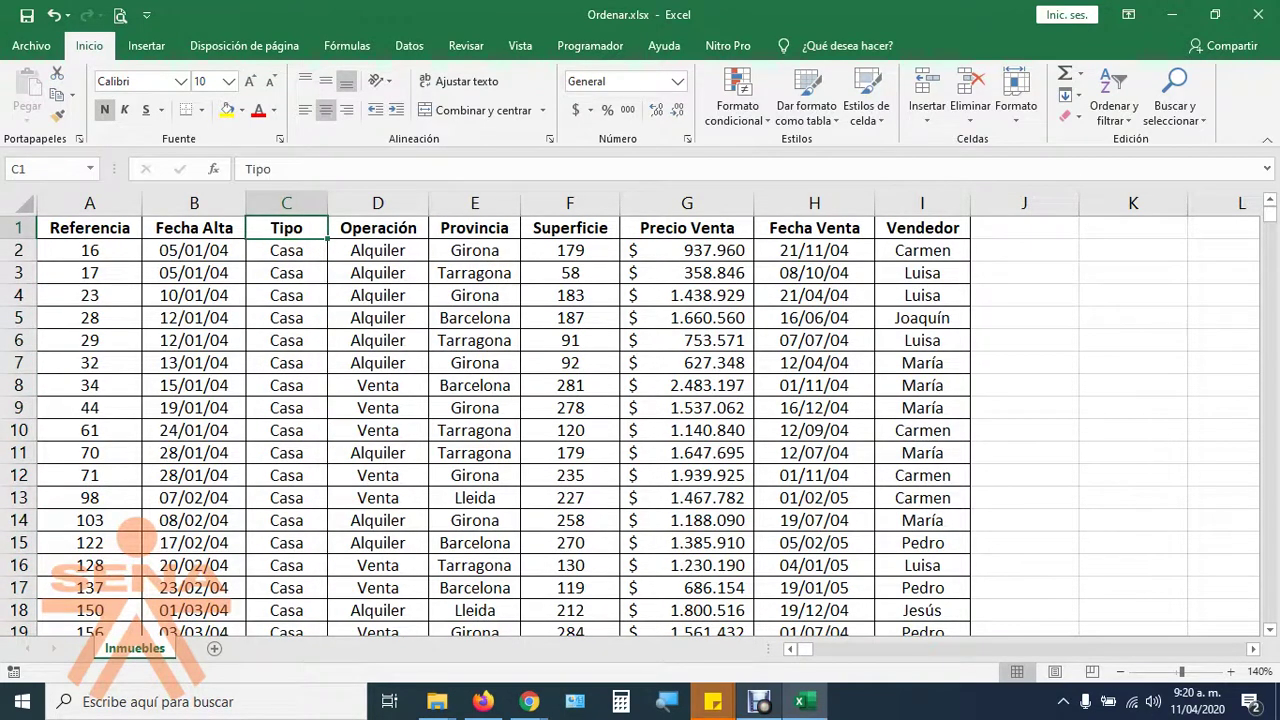
# Check the references, dates and Operación values of the first Casa rows.
pyautogui.moveTo(90, 250); pyautogui.dragTo(194, 475)
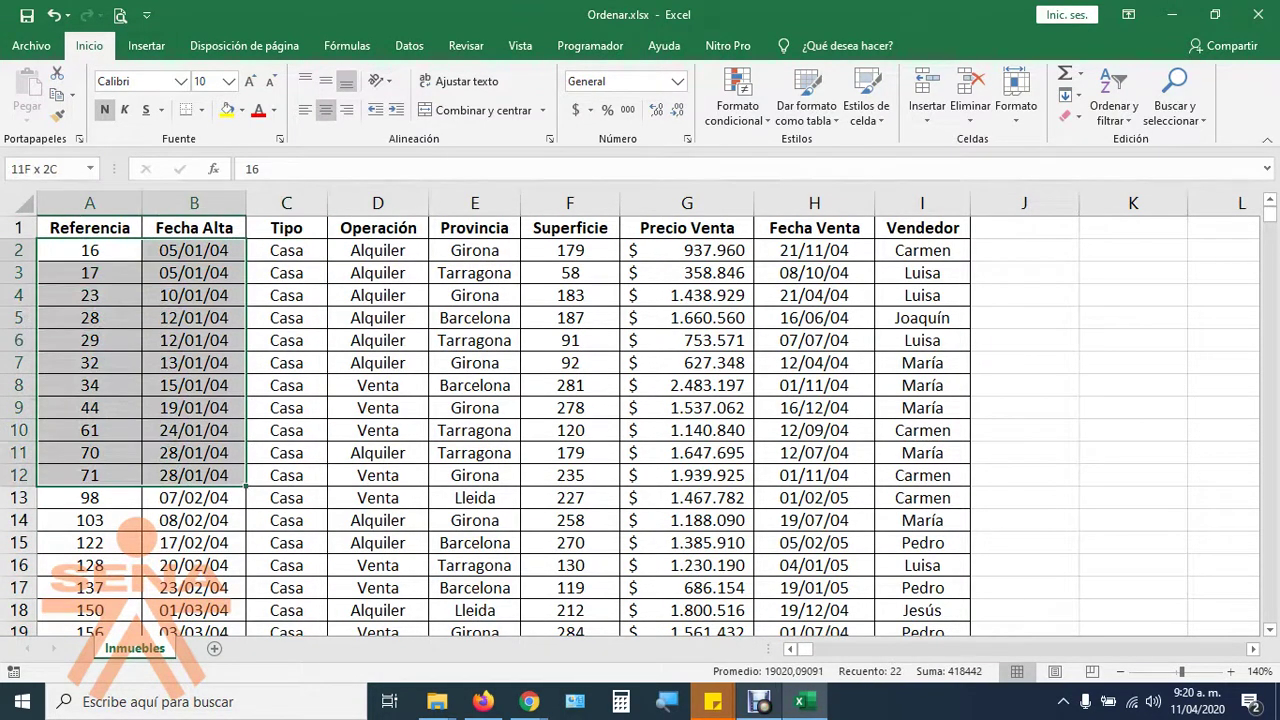
pyautogui.click(286, 250)
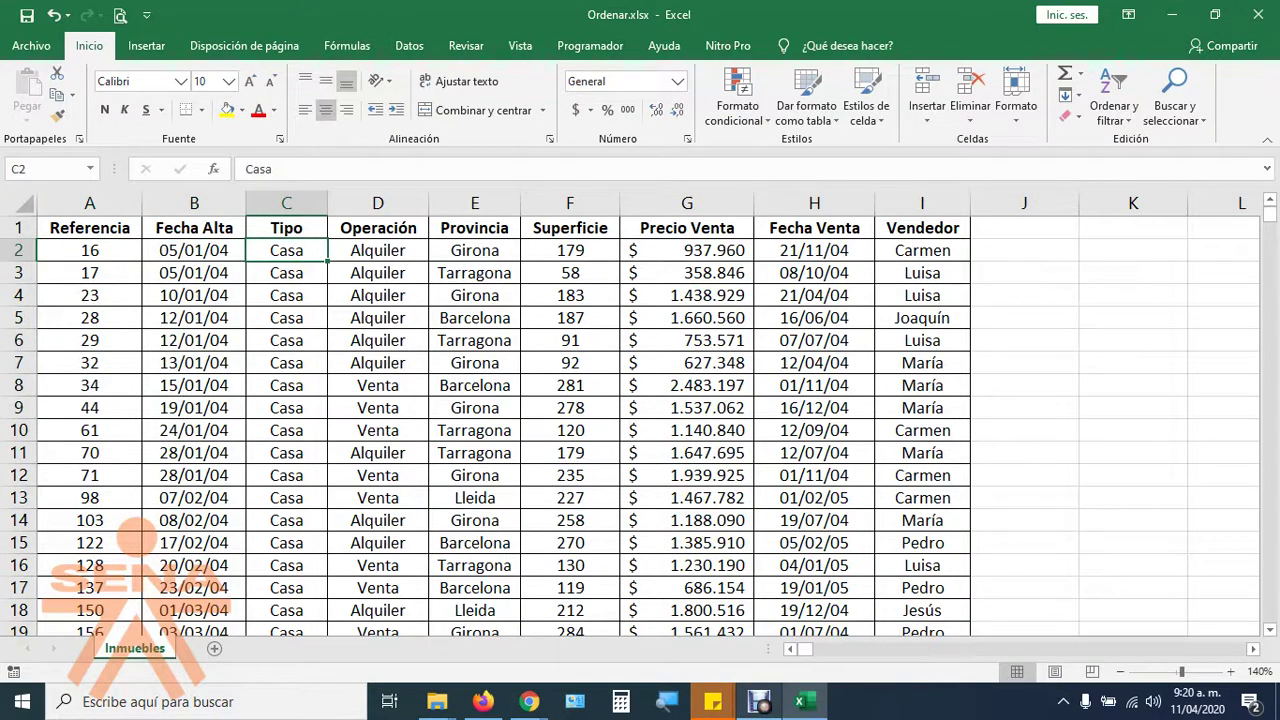
pyautogui.click(90, 272)
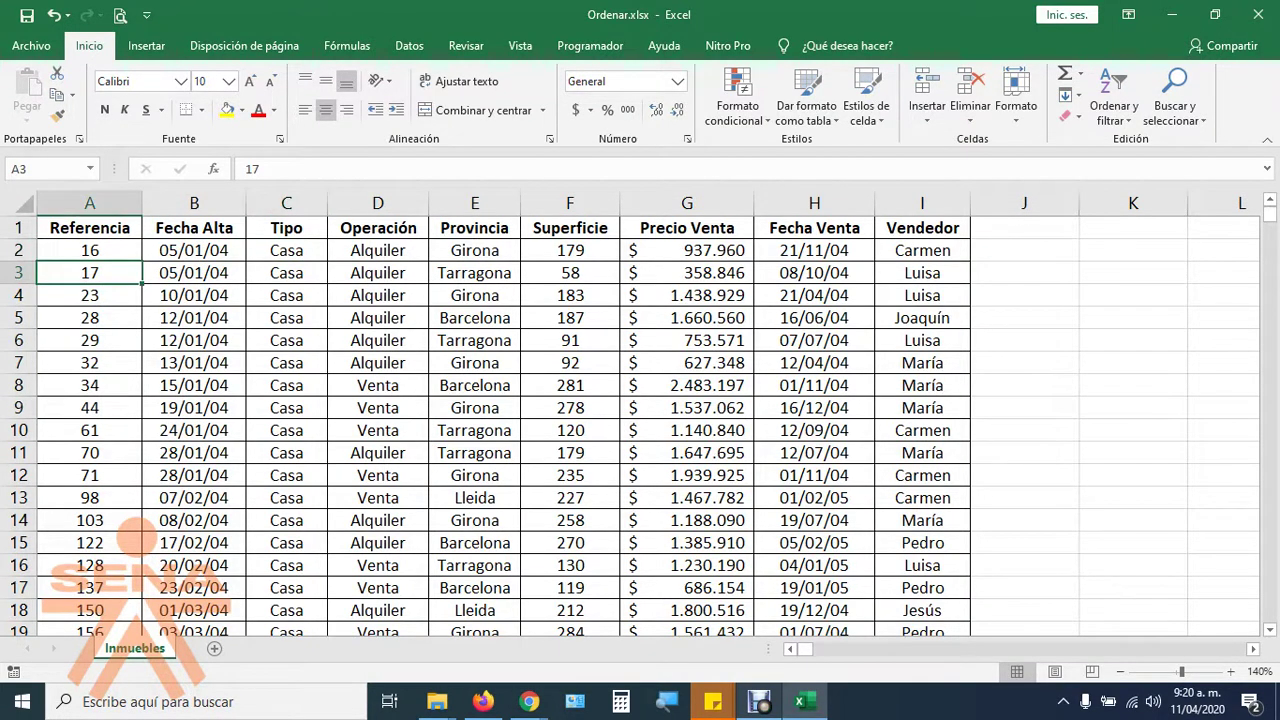
pyautogui.click(286, 250)
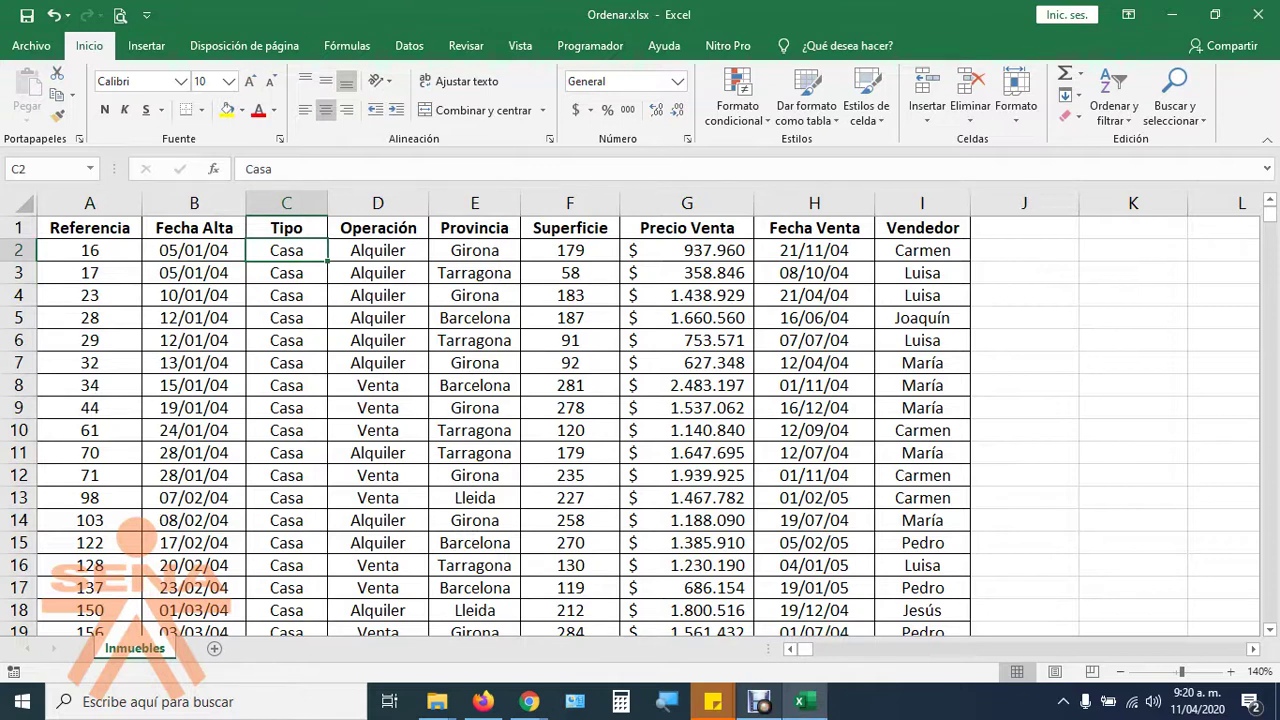
pyautogui.moveTo(378, 250)
pyautogui.mouseDown()
pyautogui.moveTo(378, 385)
pyautogui.moveTo(378, 362)
pyautogui.mouseUp()
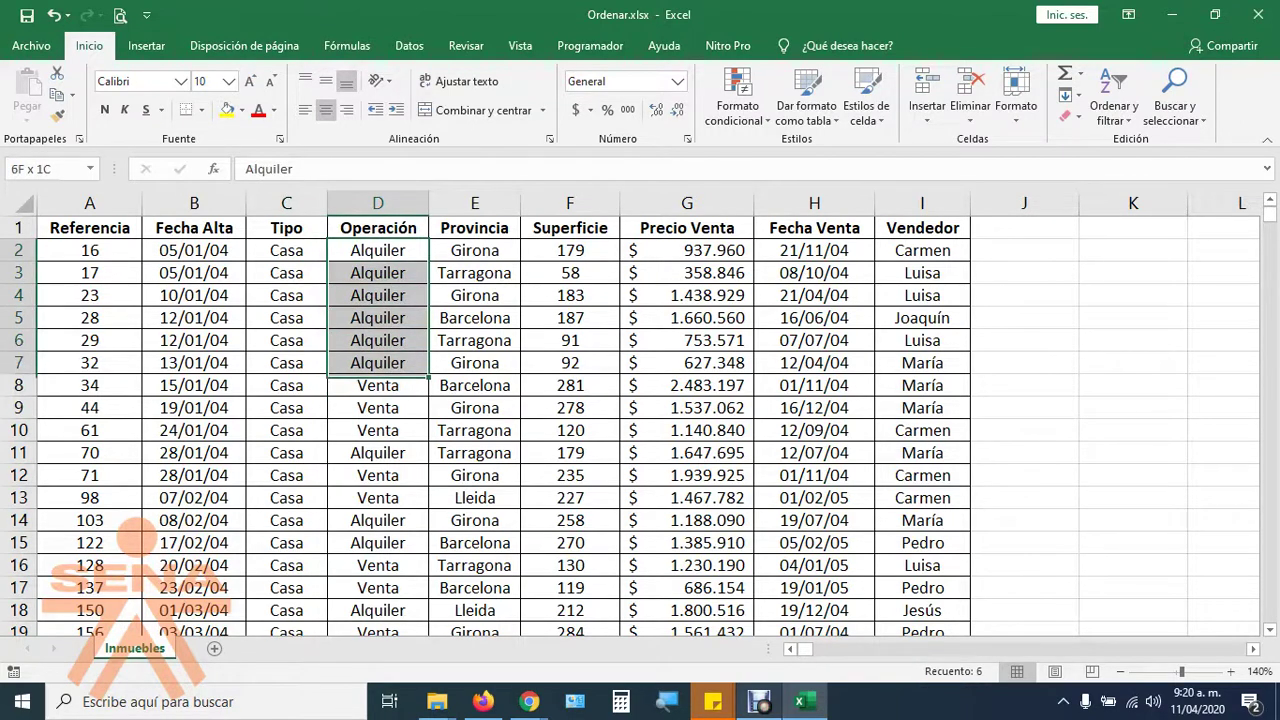
pyautogui.click(286, 250)
# Mark Tipo and Operación for the first Casa rows, then reopen Ordenar y filtrar from A1.
pyautogui.moveTo(286, 250)
pyautogui.mouseDown()
pyautogui.moveTo(378, 362)
pyautogui.moveTo(378, 452)
pyautogui.mouseUp()
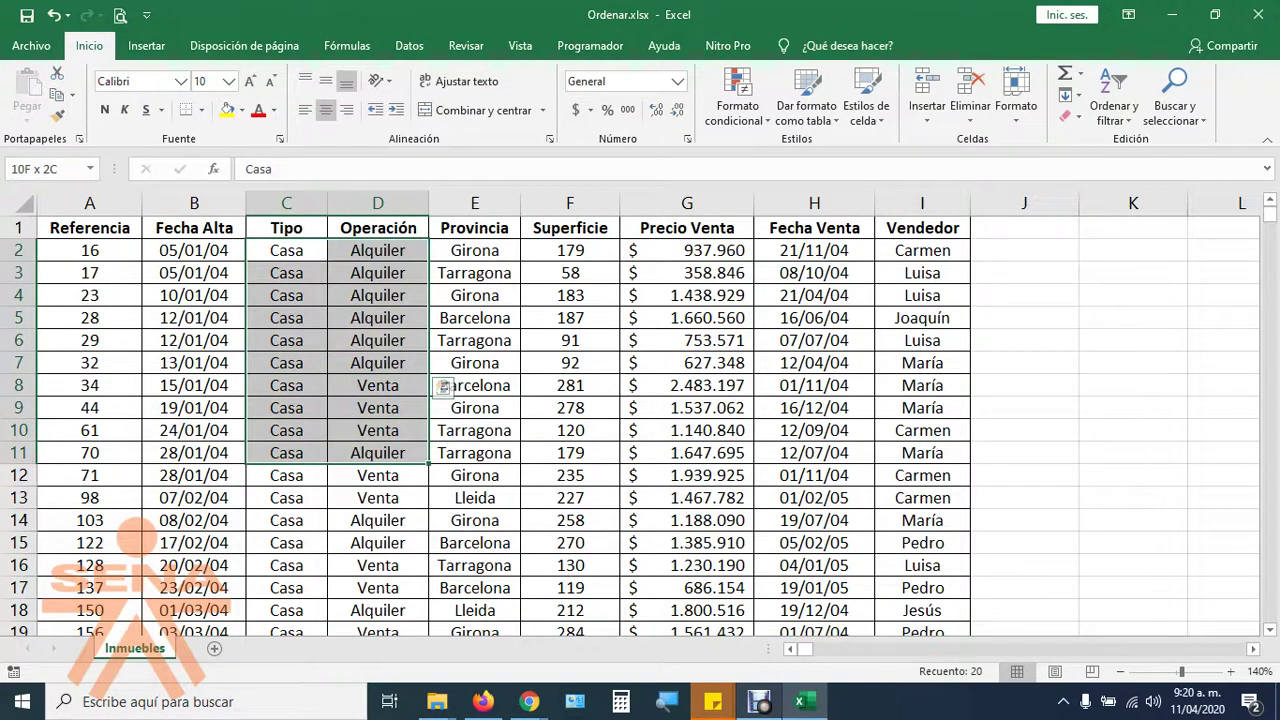
pyautogui.moveTo(378, 452); pyautogui.dragTo(378, 497)
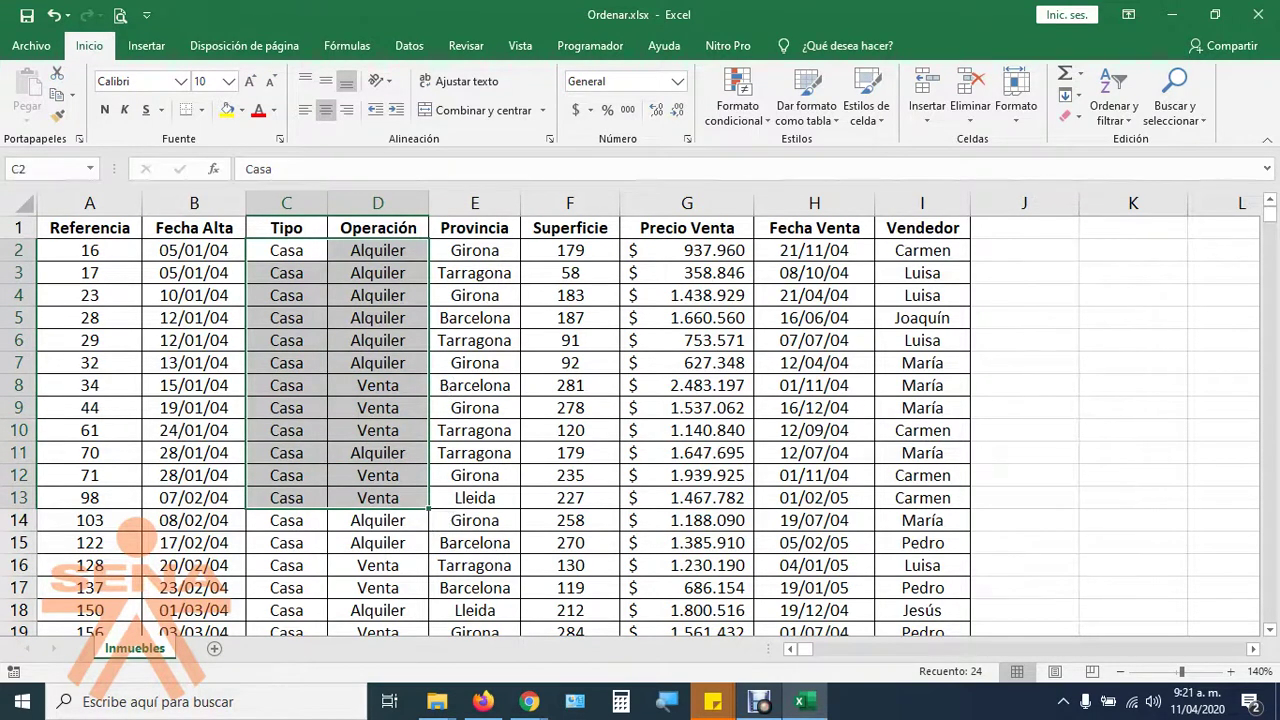
pyautogui.click(286, 250)
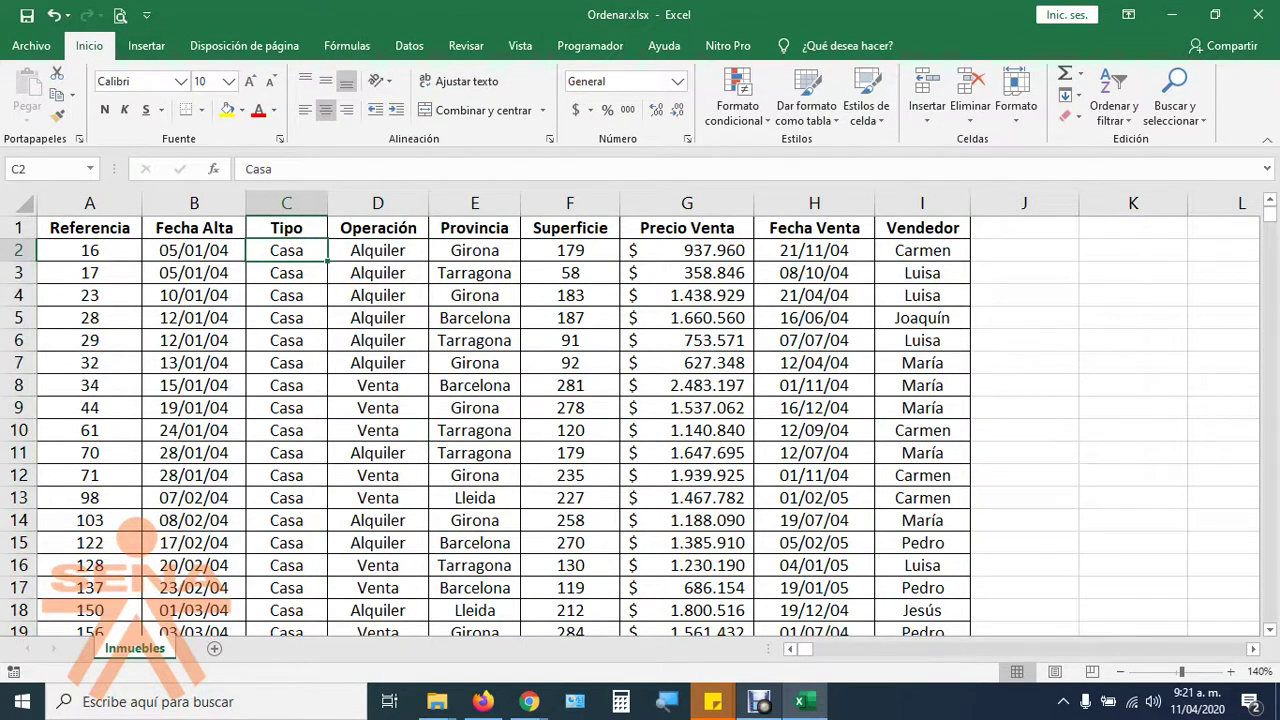
pyautogui.moveTo(286, 250)
pyautogui.mouseDown()
pyautogui.moveTo(378, 250)
pyautogui.moveTo(378, 498)
pyautogui.moveTo(378, 475)
pyautogui.mouseUp()
pyautogui.click(378, 273)
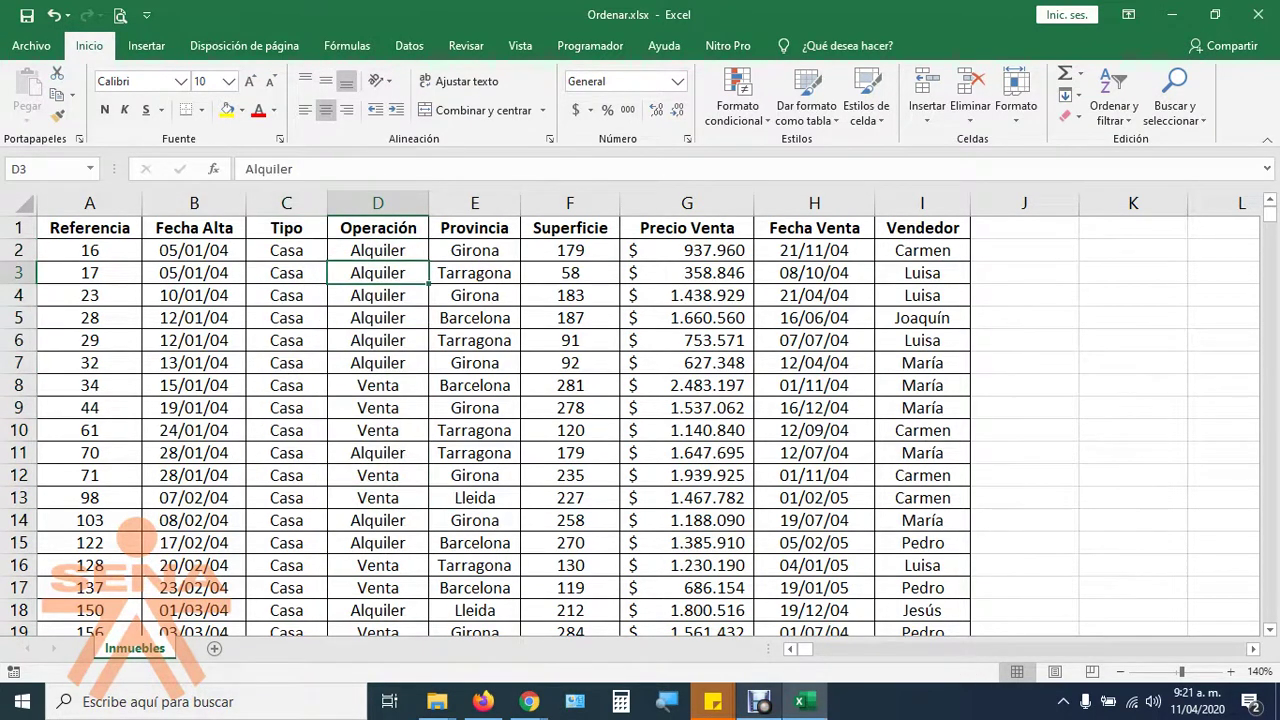
pyautogui.click(89, 228)
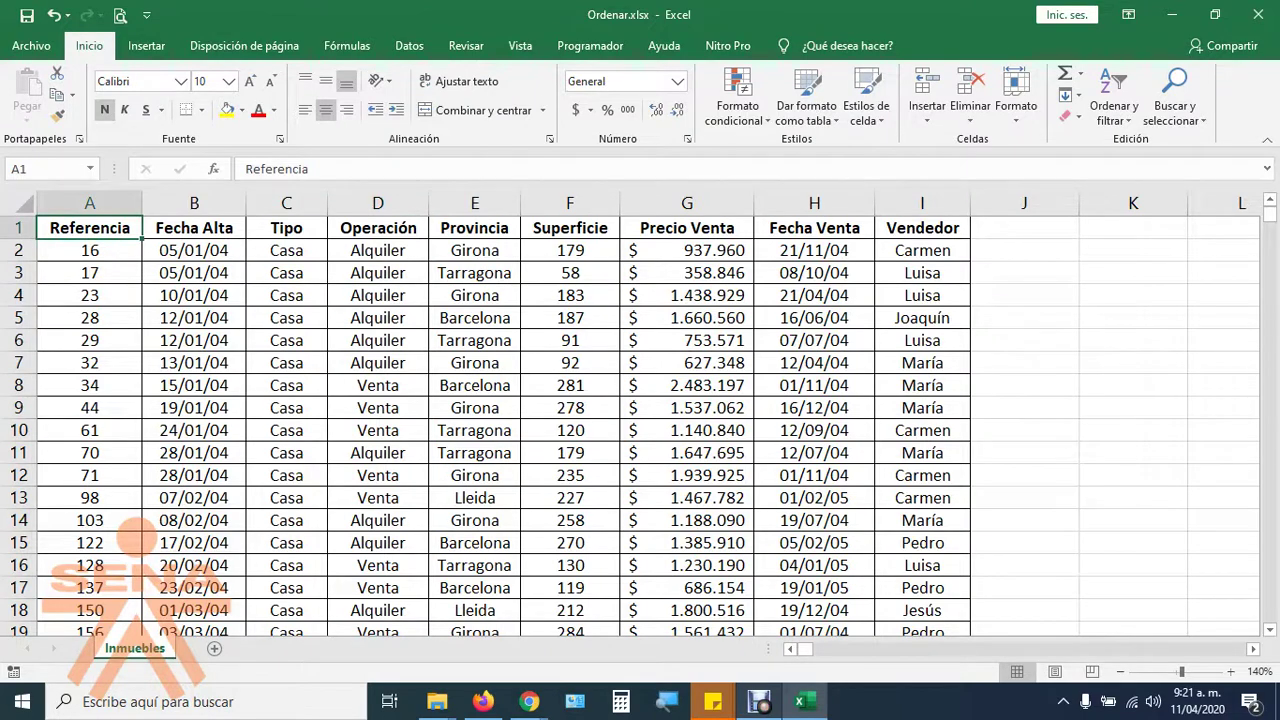
pyautogui.click(1113, 105)
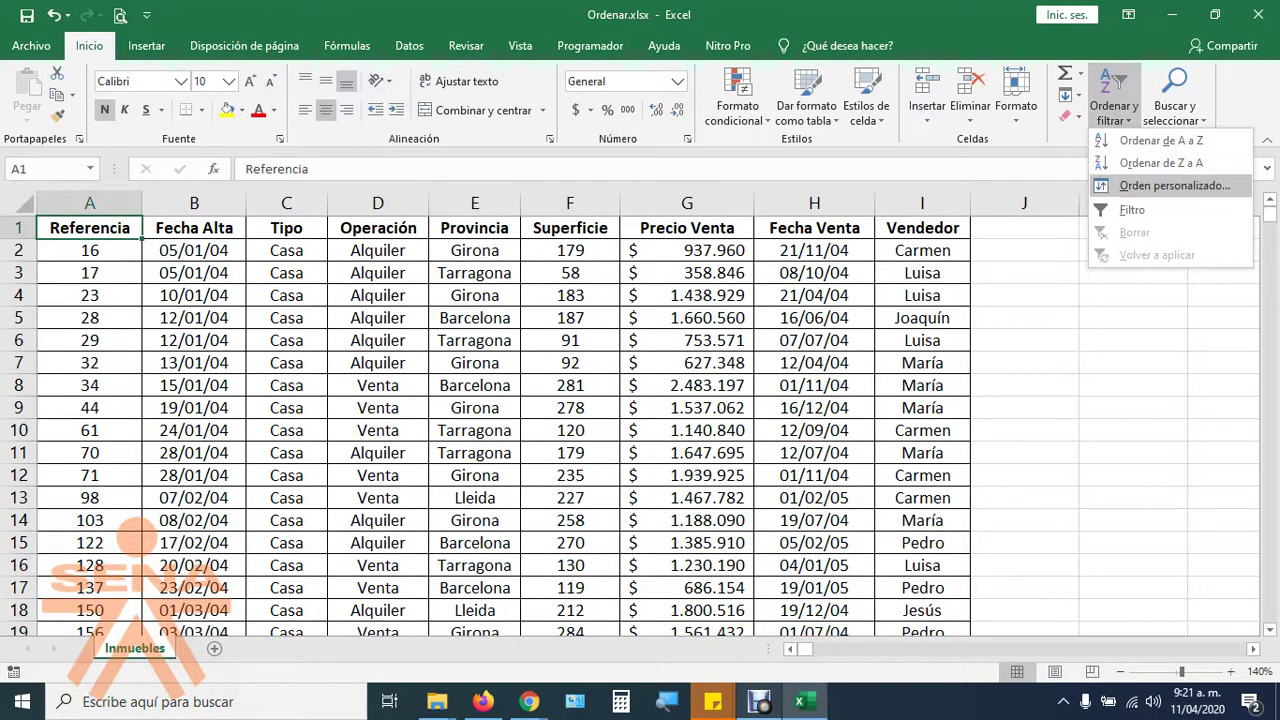
# In Orden personalizado, set Ordenar por to Tipo after briefly trying Operación.
pyautogui.click(1170, 186)
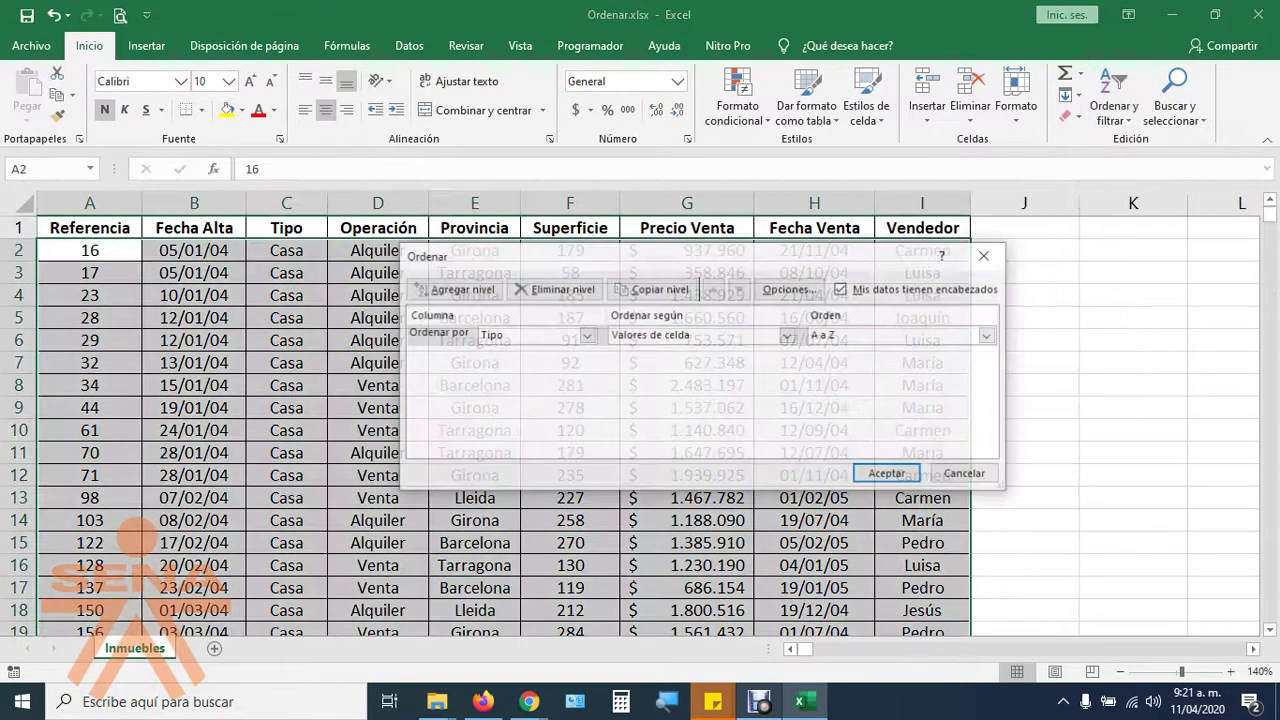
pyautogui.moveTo(497, 266); pyautogui.dragTo(531, 237)
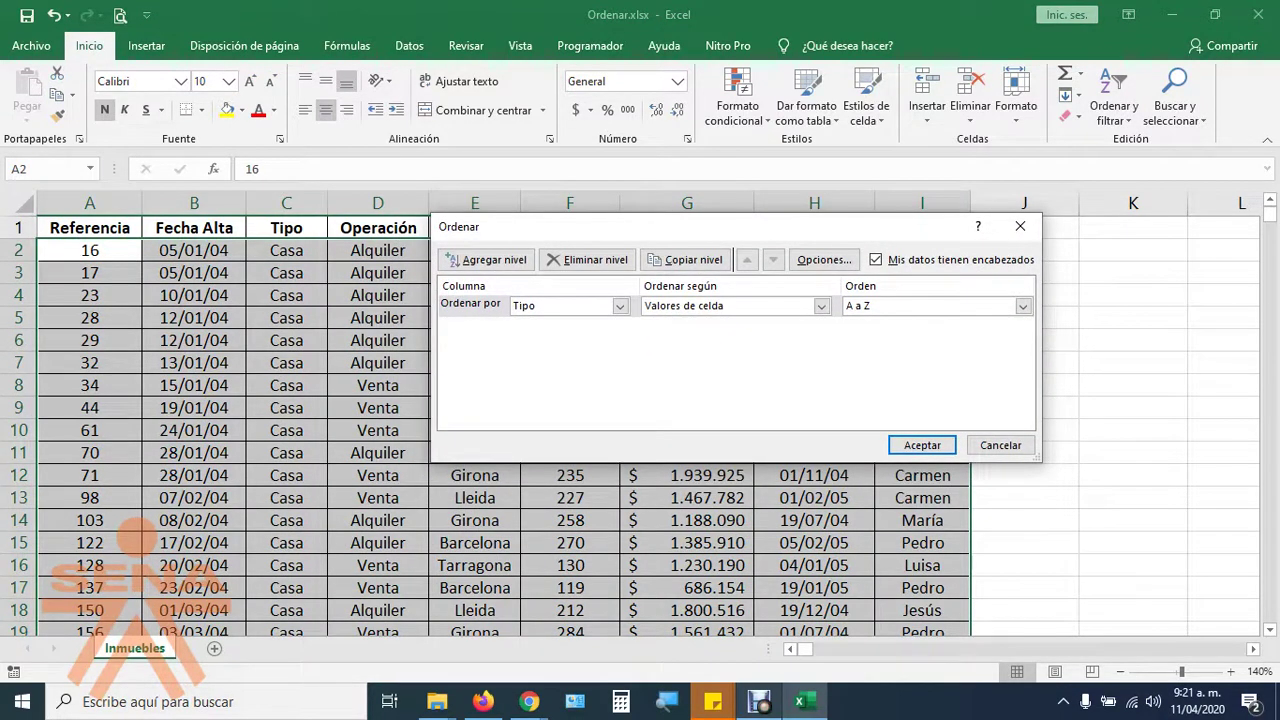
pyautogui.click(620, 306)
pyautogui.click(620, 306)
pyautogui.click(620, 306)
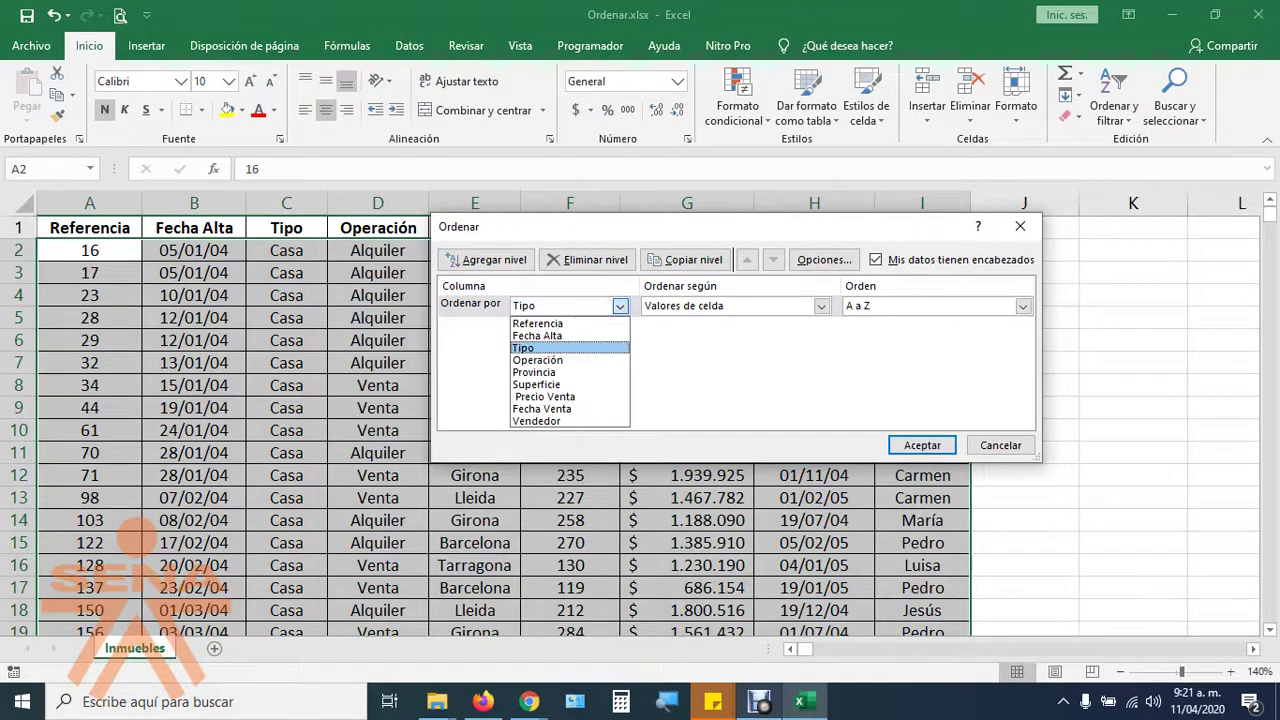
pyautogui.press('Return')
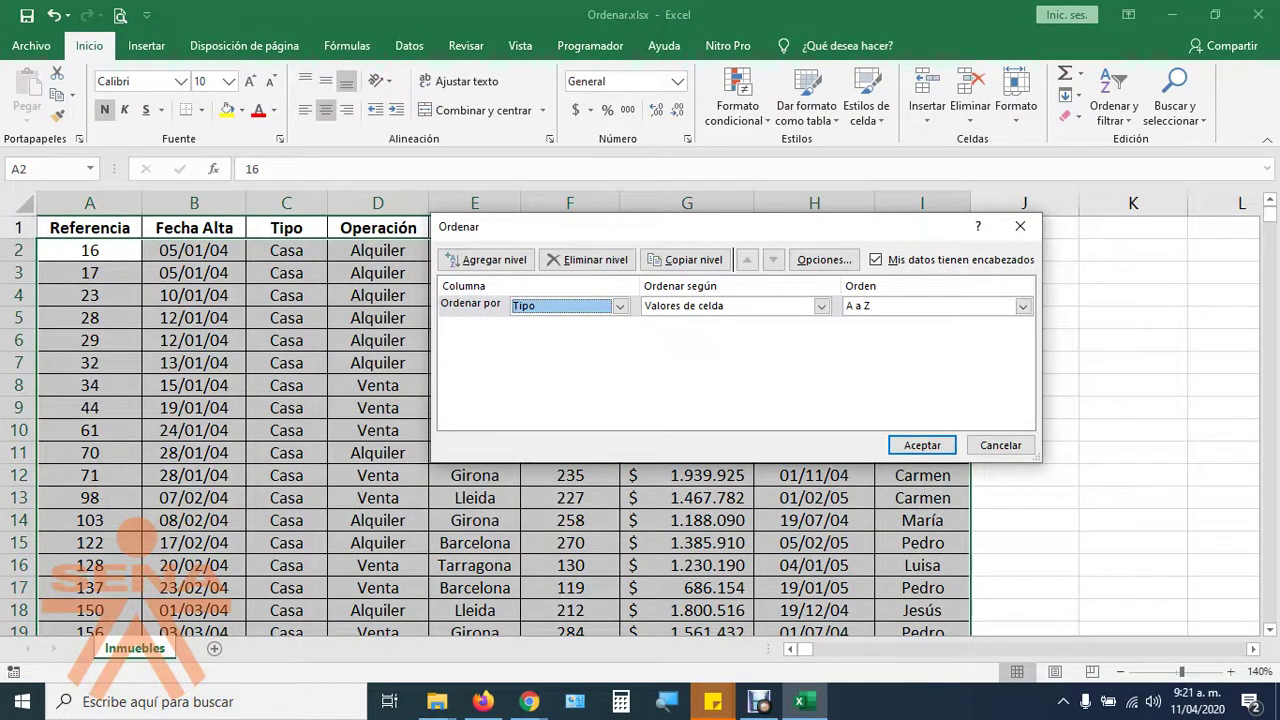
pyautogui.click(620, 306)
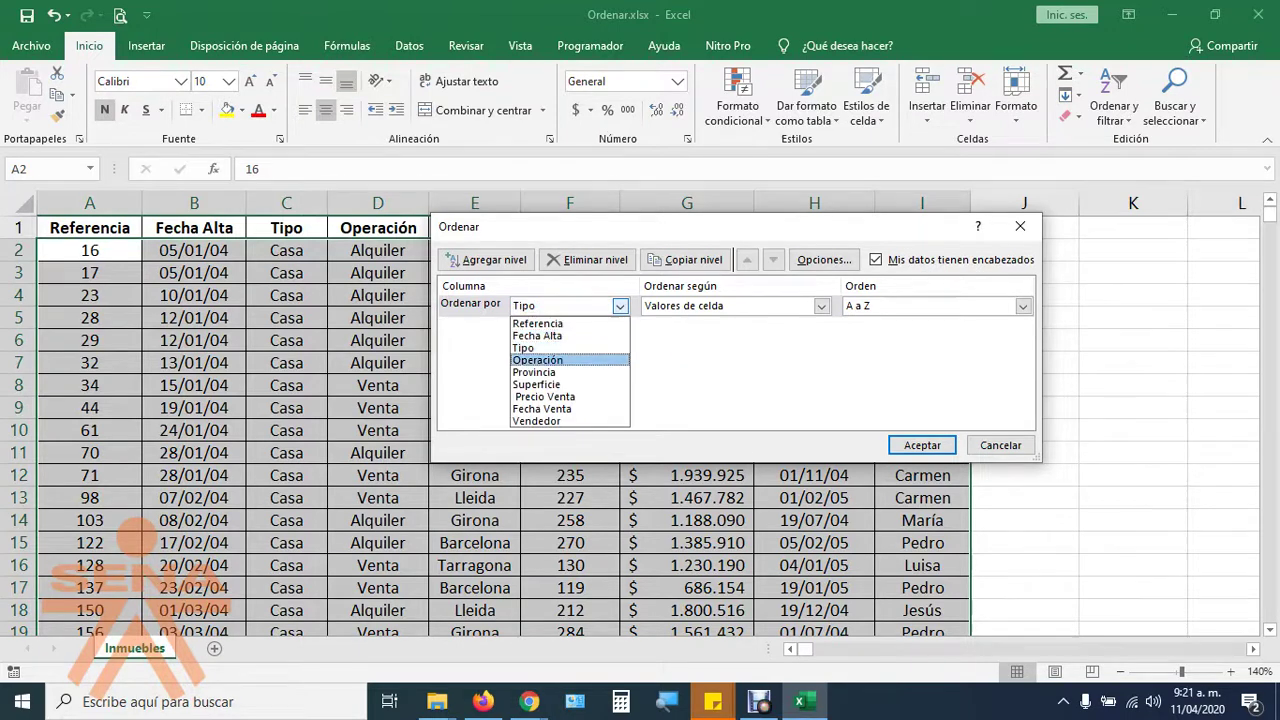
pyautogui.click(540, 358)
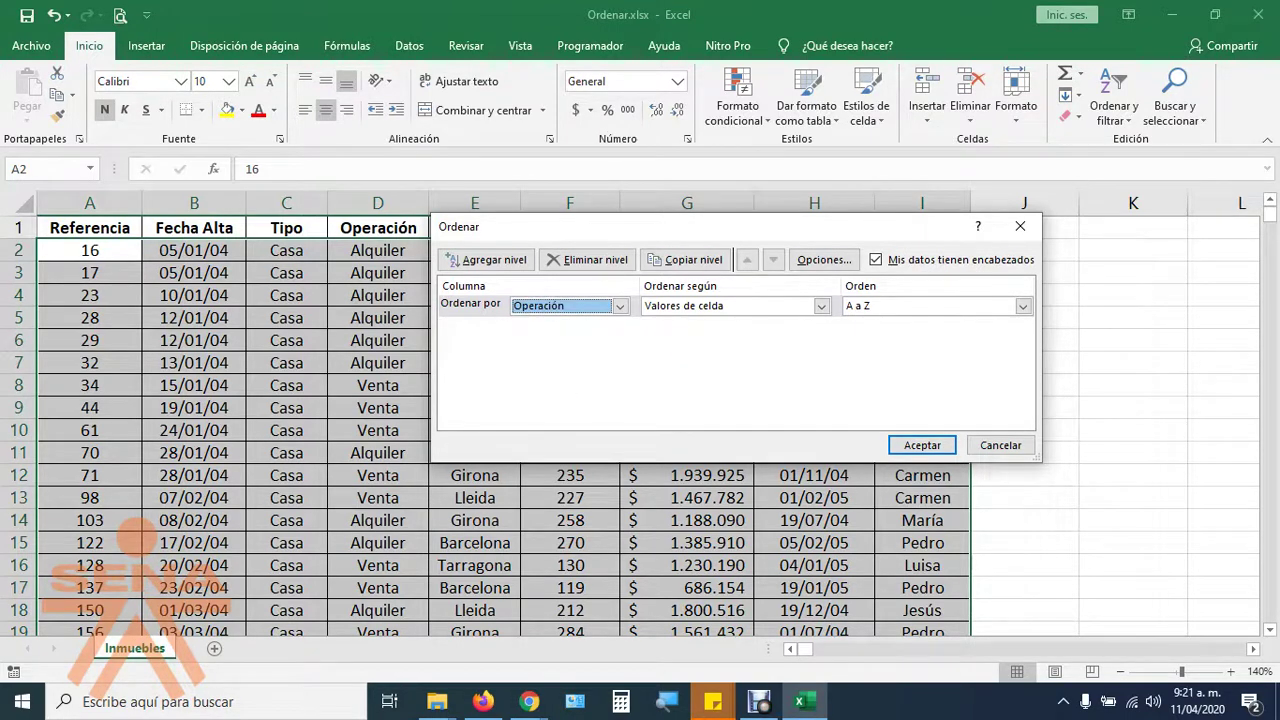
pyautogui.click(620, 306)
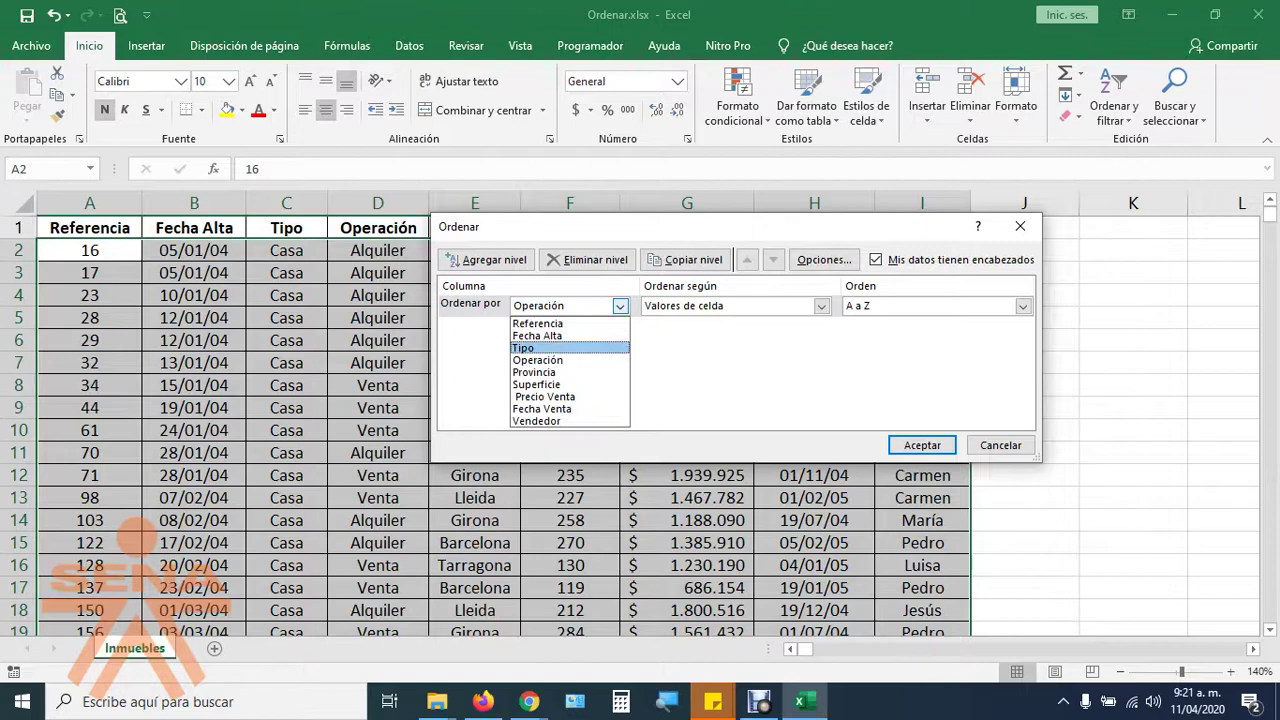
pyautogui.click(540, 348)
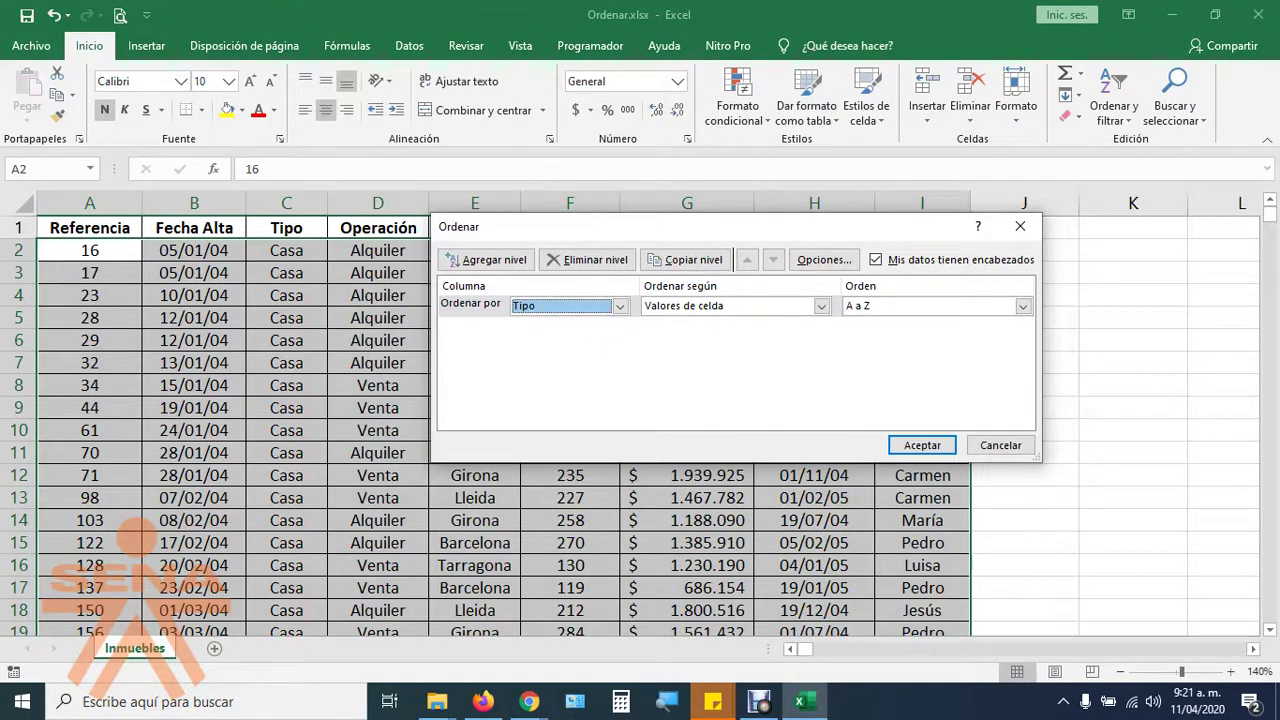
# Bring the Jitsi Meet call to the front to read the chat.
pyautogui.moveTo(529, 701)
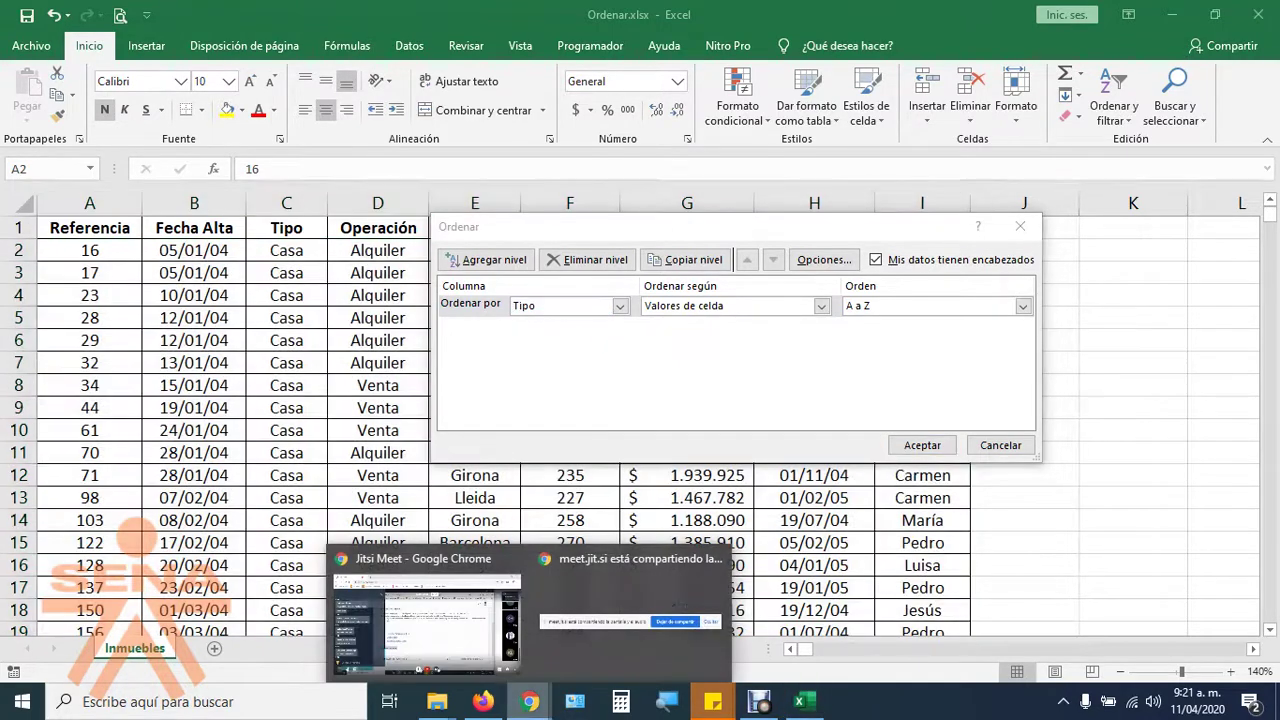
pyautogui.click(433, 650)
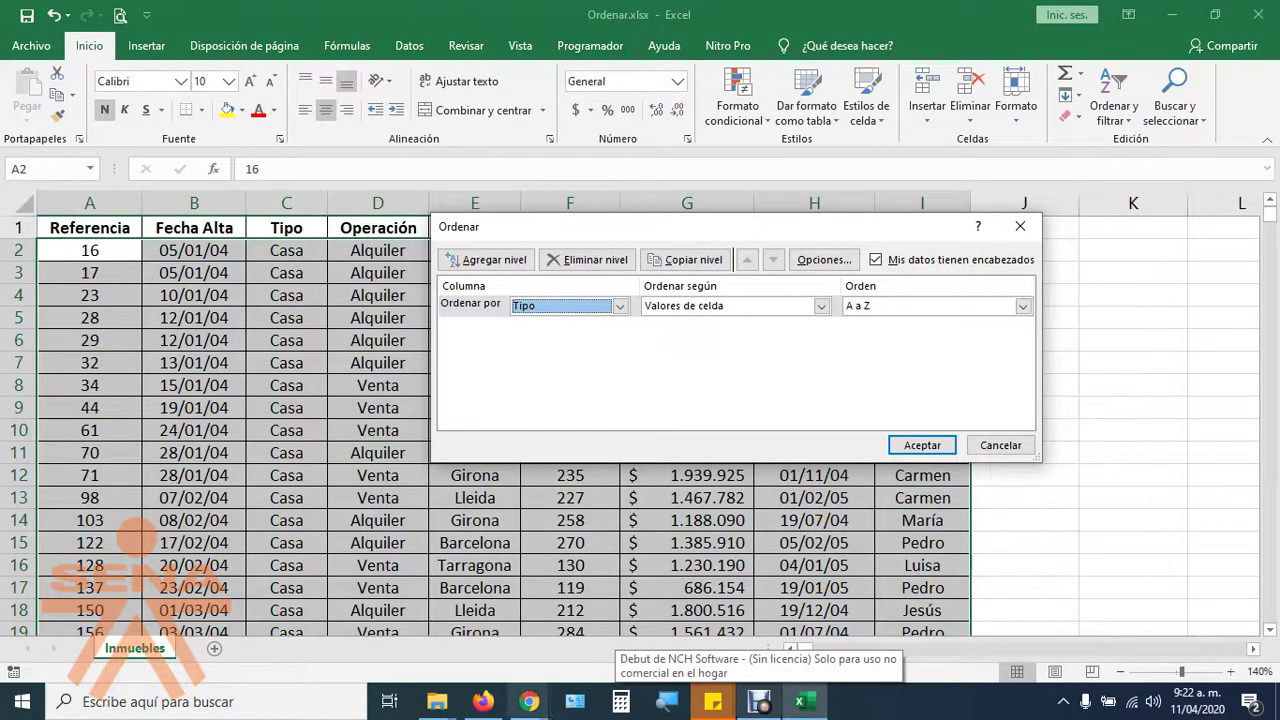
pyautogui.click(529, 701)
pyautogui.click(365, 558)
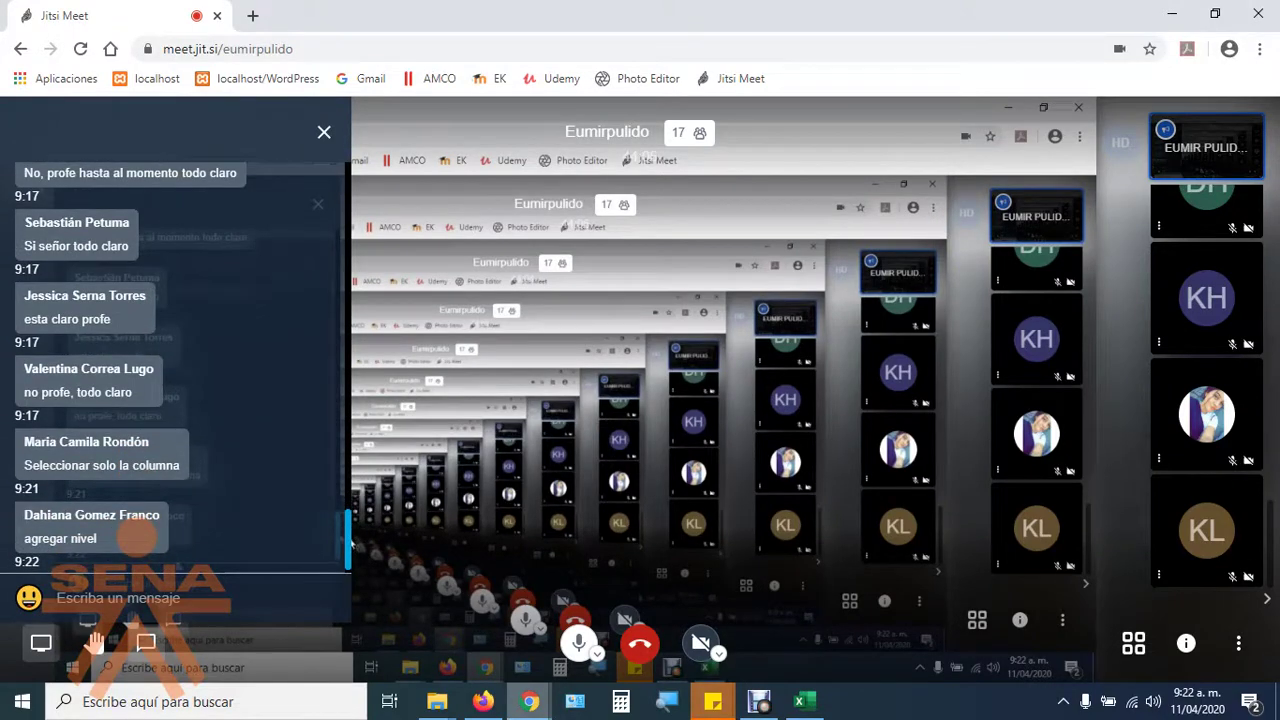
pyautogui.moveTo(799, 701)
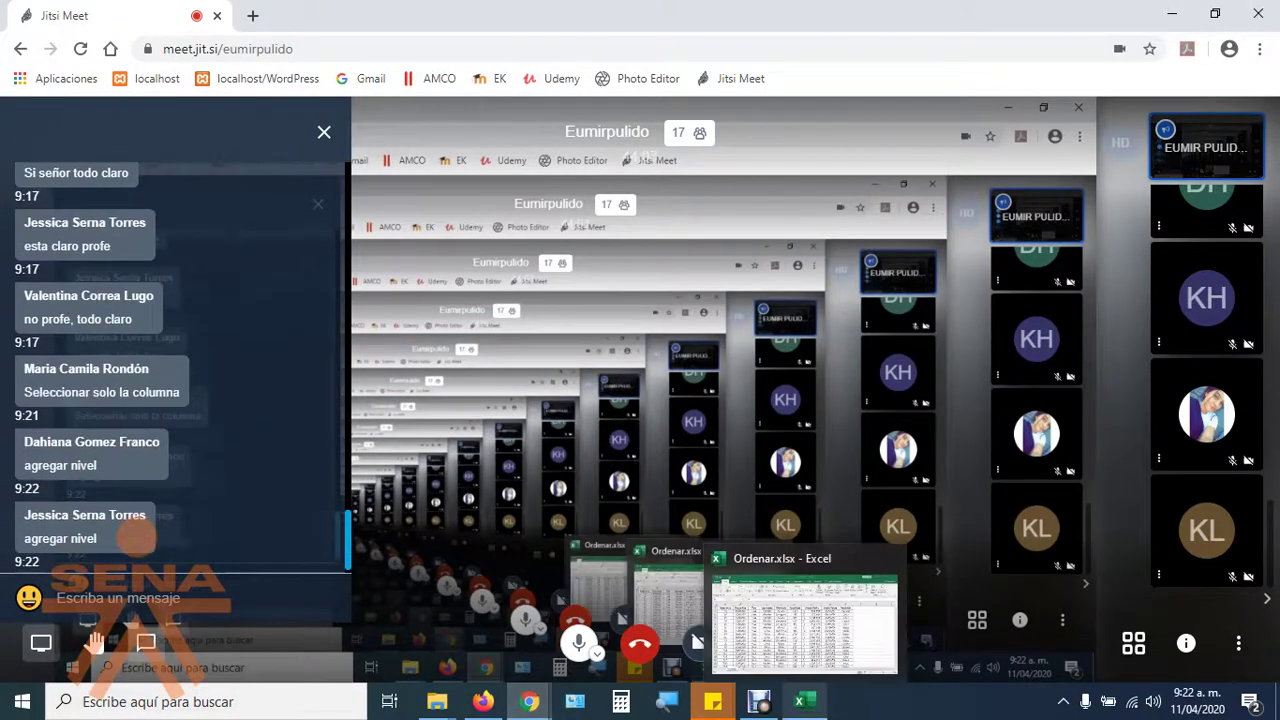
pyautogui.click(805, 625)
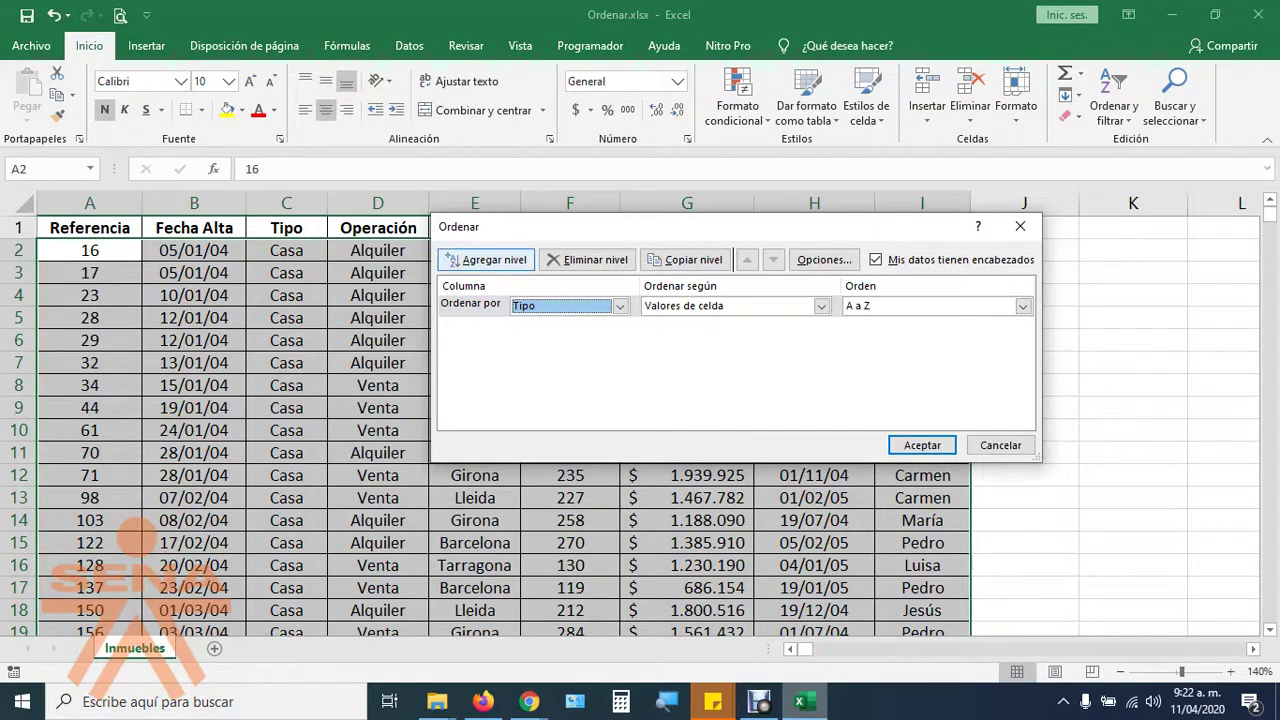
# Add a second sort level 'Luego por Operación' under Tipo and apply it.
pyautogui.click(488, 259)
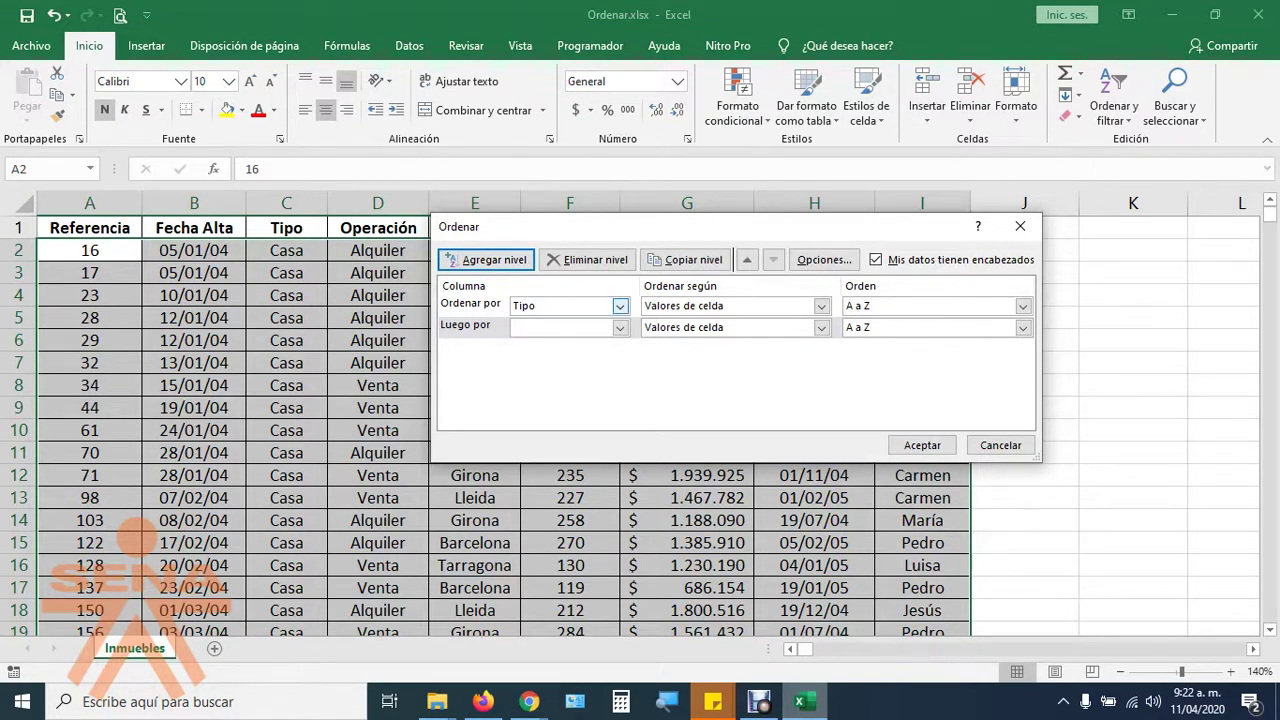
pyautogui.press('Down')
pyautogui.press('Return')
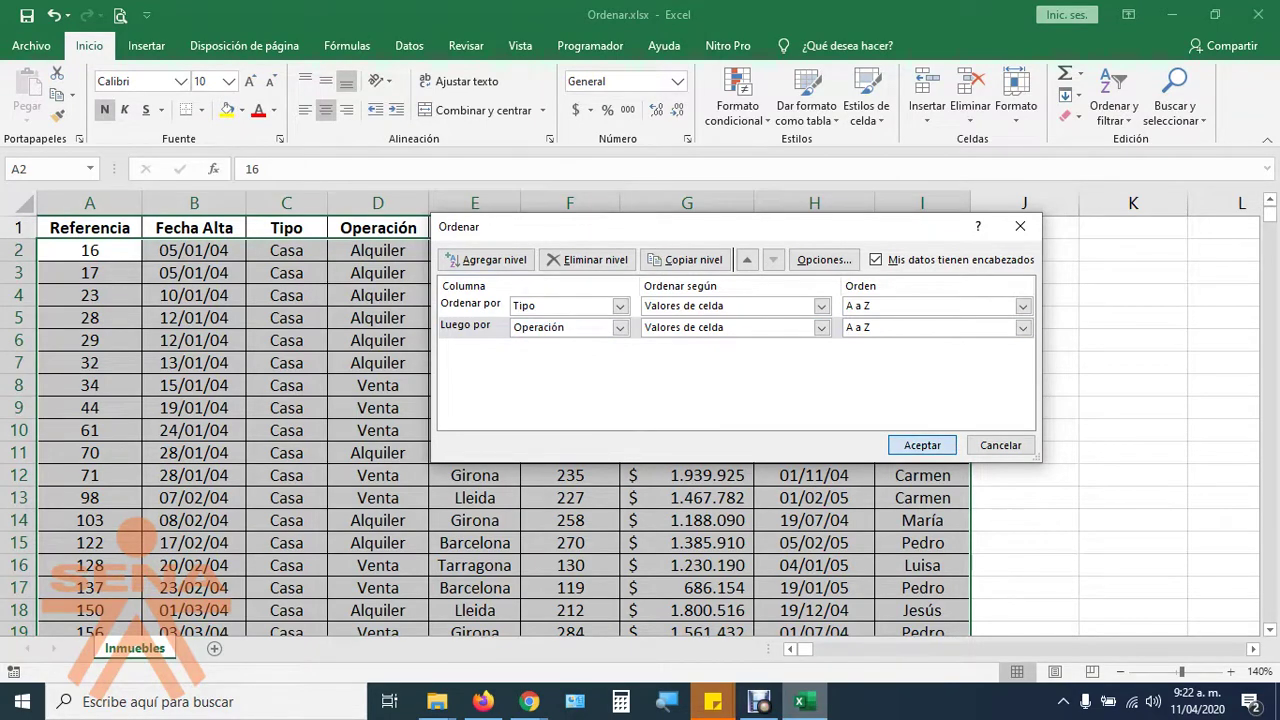
pyautogui.press('Return')
# Select the Tipo and Operación values down to row 456 to check the grouping.
pyautogui.moveTo(286, 250)
pyautogui.mouseDown()
pyautogui.moveTo(378, 407)
pyautogui.moveTo(430, 626)
pyautogui.moveTo(430, 610)
pyautogui.mouseUp()
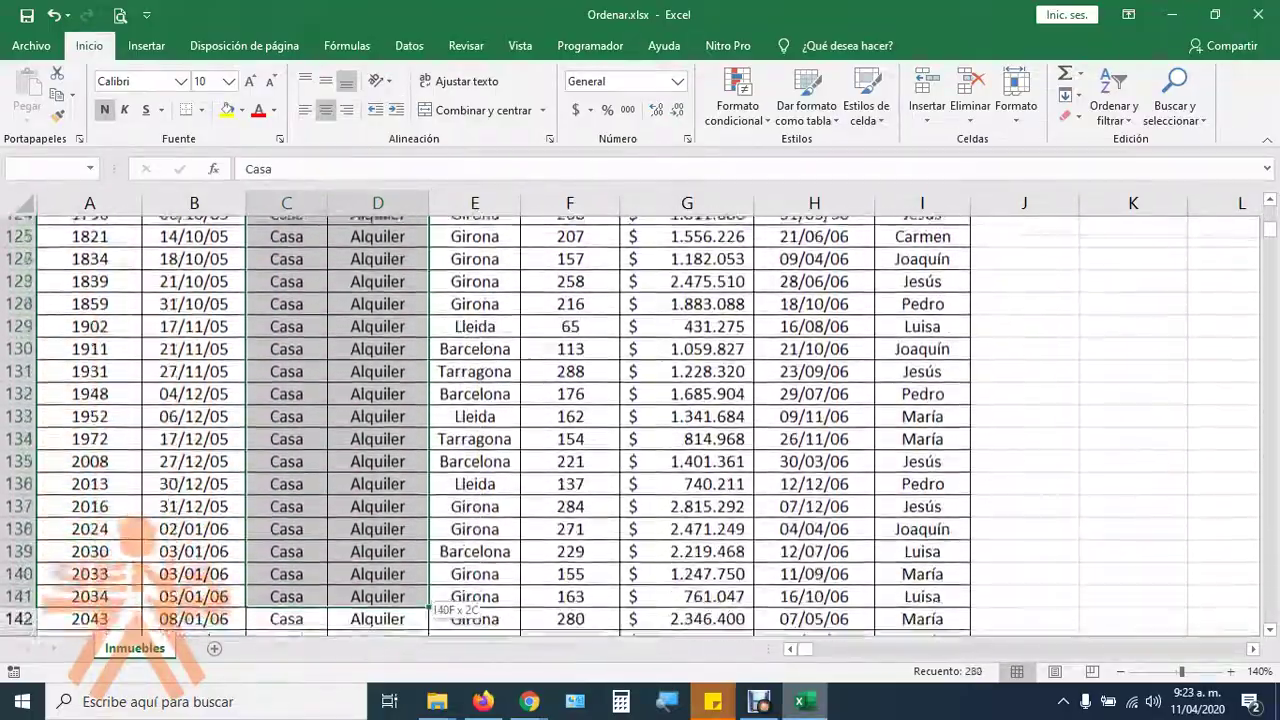
pyautogui.moveTo(430, 610)
pyautogui.mouseDown()
pyautogui.moveTo(480, 274)
pyautogui.moveTo(430, 352)
pyautogui.moveTo(430, 612)
pyautogui.moveTo(432, 224)
pyautogui.moveTo(430, 432)
pyautogui.mouseUp()
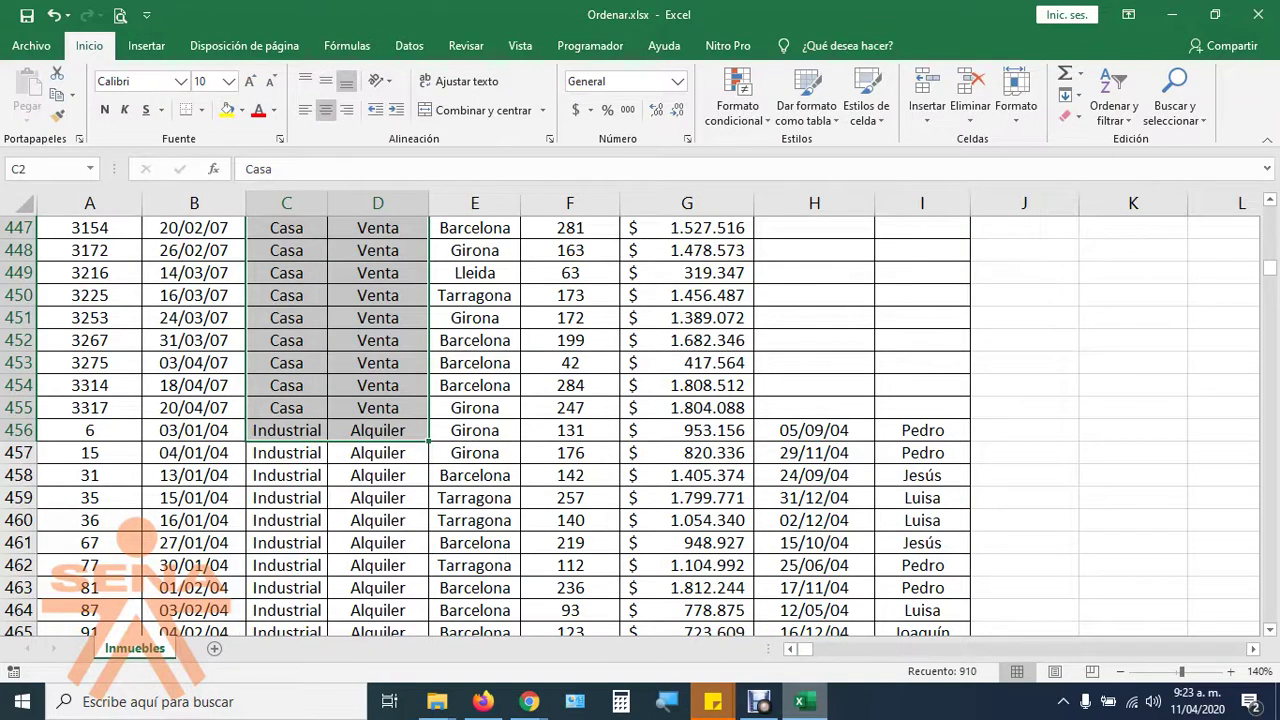
pyautogui.moveTo(1268, 267); pyautogui.dragTo(1268, 213)
pyautogui.hotkey('ctrl', 'Home')
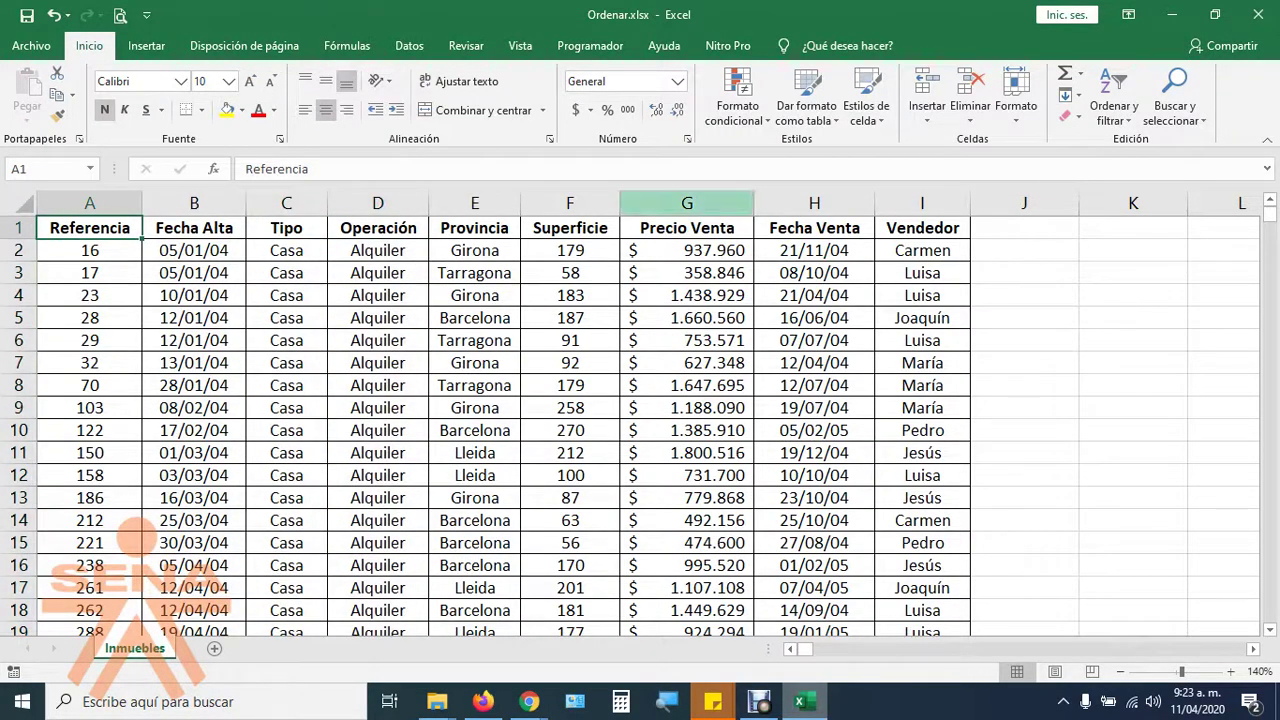
# Add Operación and Vendedor sort levels under Tipo and apply the three-level sort.
pyautogui.click(1113, 105)
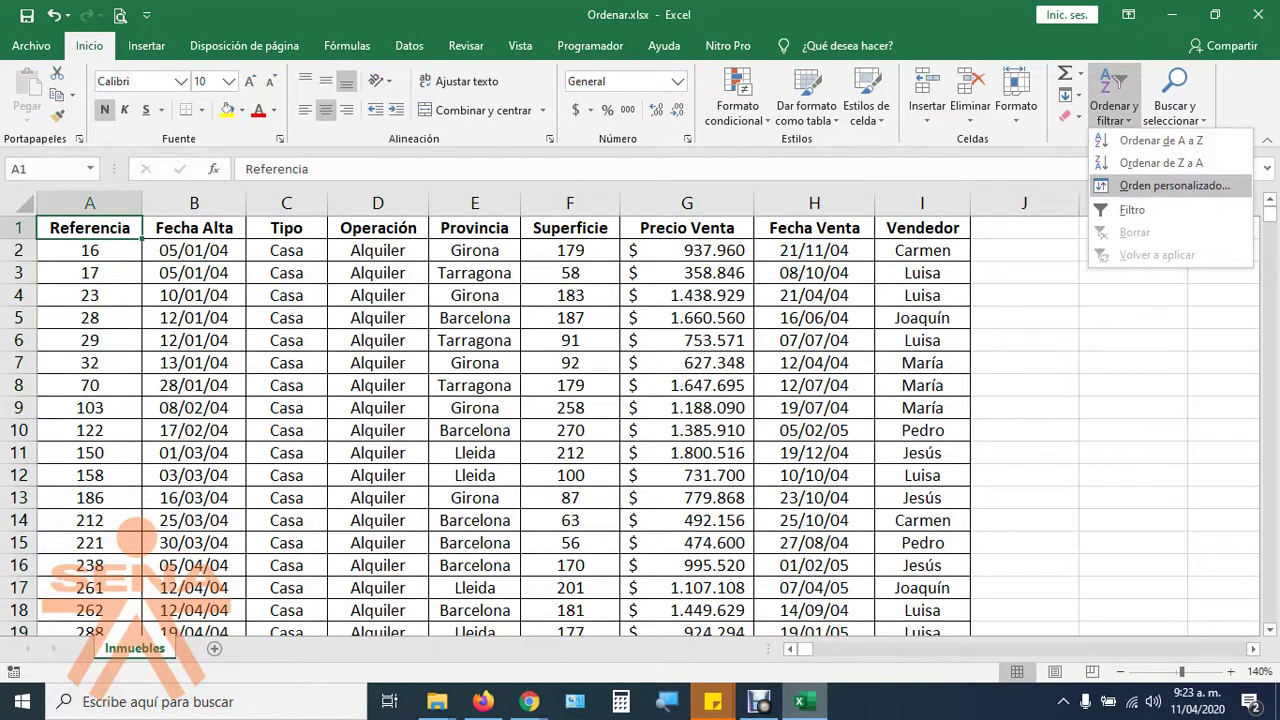
pyautogui.click(1175, 185)
pyautogui.click(486, 259)
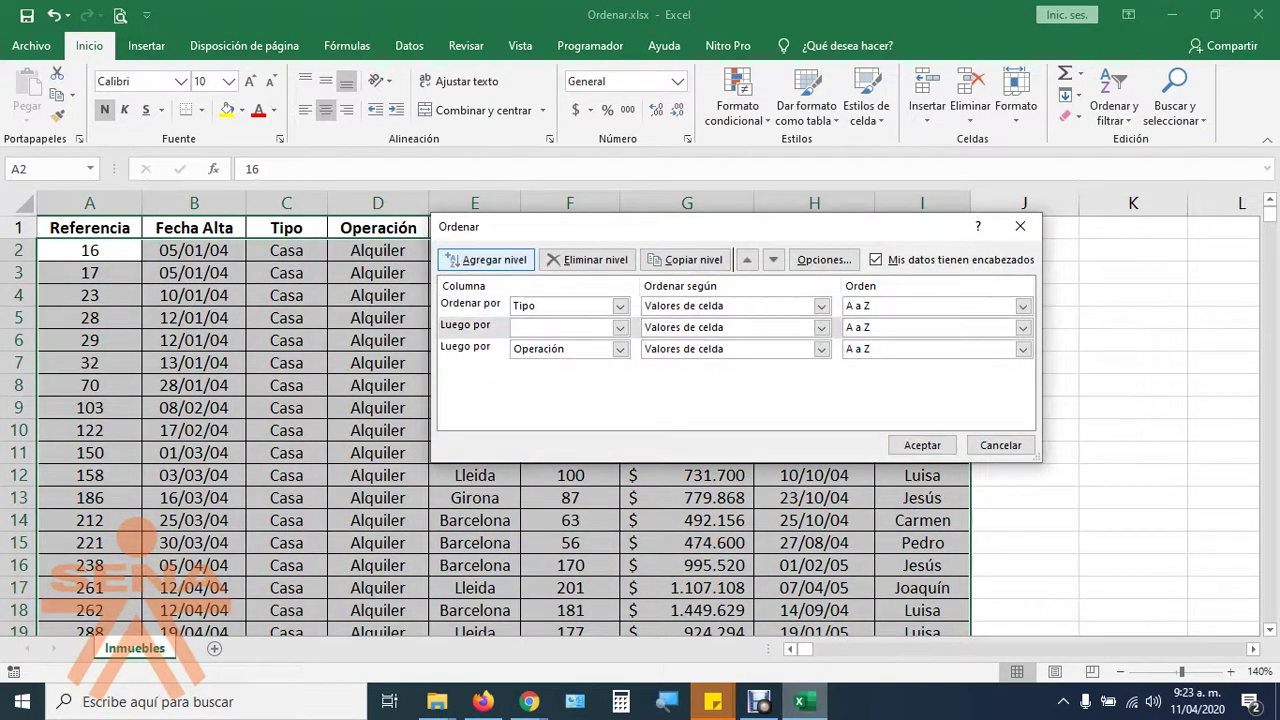
pyautogui.click(620, 327)
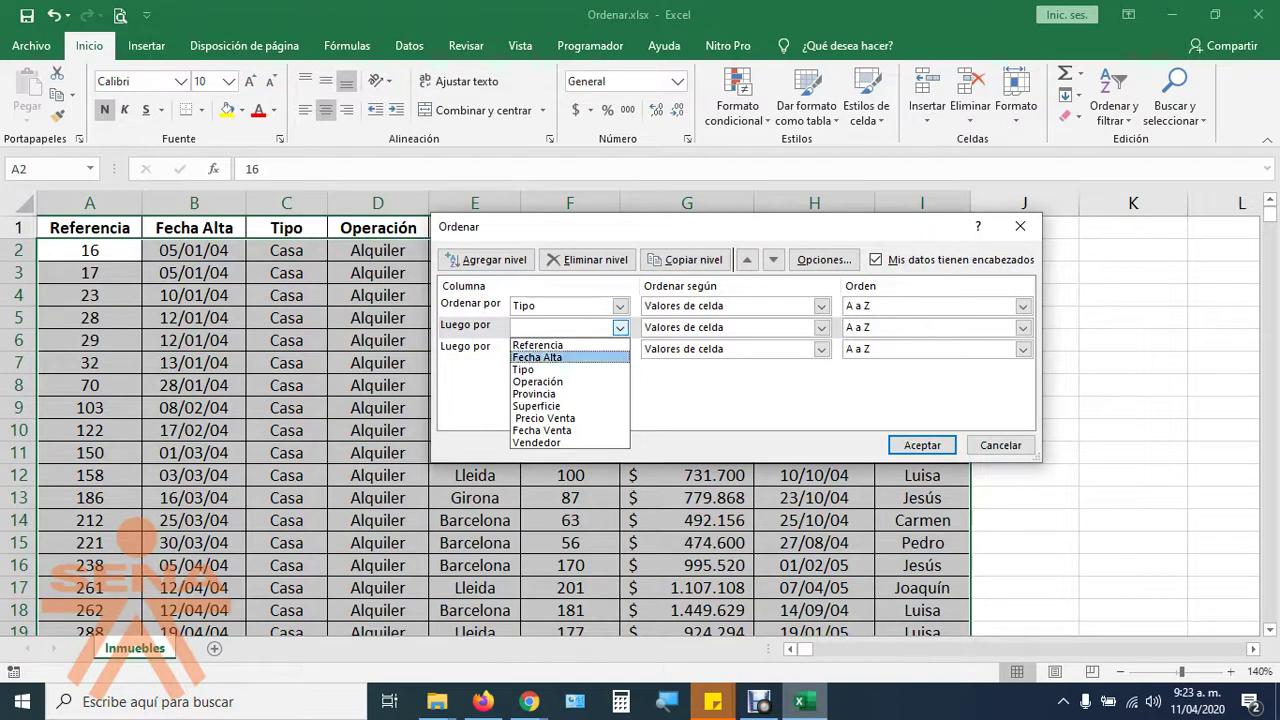
pyautogui.click(537, 381)
pyautogui.moveTo(534, 241)
pyautogui.mouseDown()
pyautogui.moveTo(638, 271)
pyautogui.moveTo(1038, 264)
pyautogui.mouseUp()
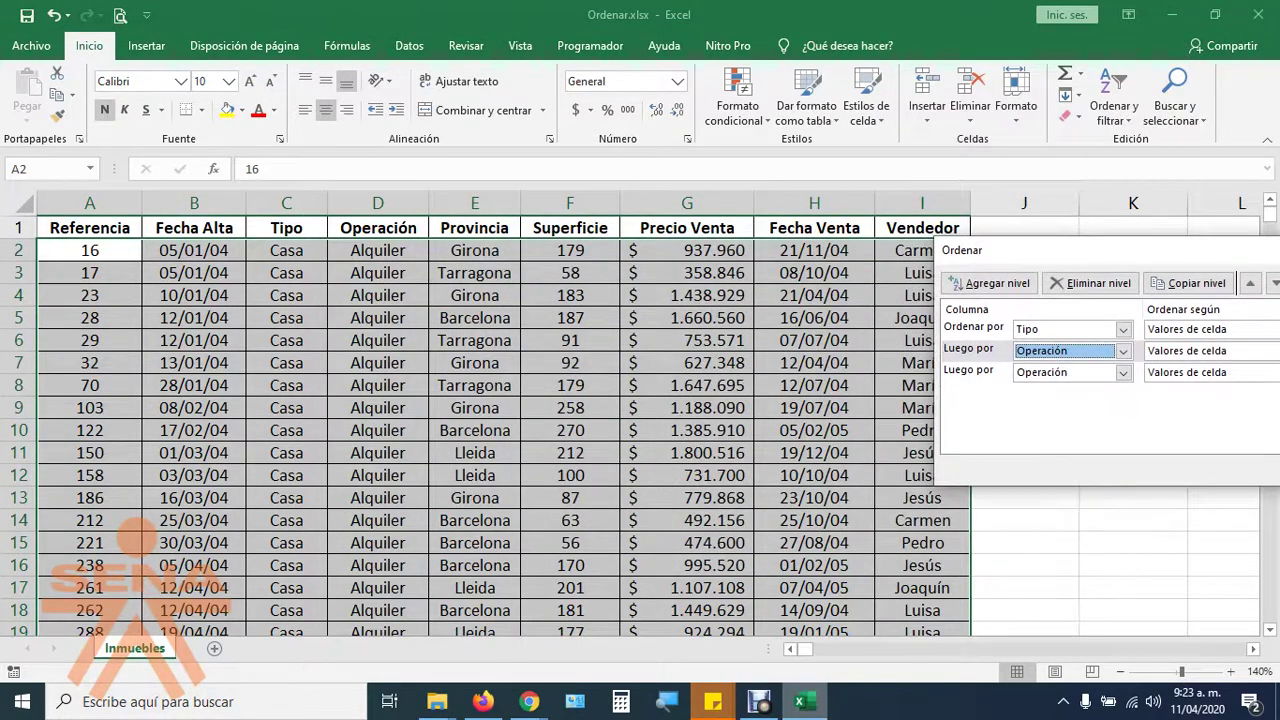
pyautogui.click(1123, 372)
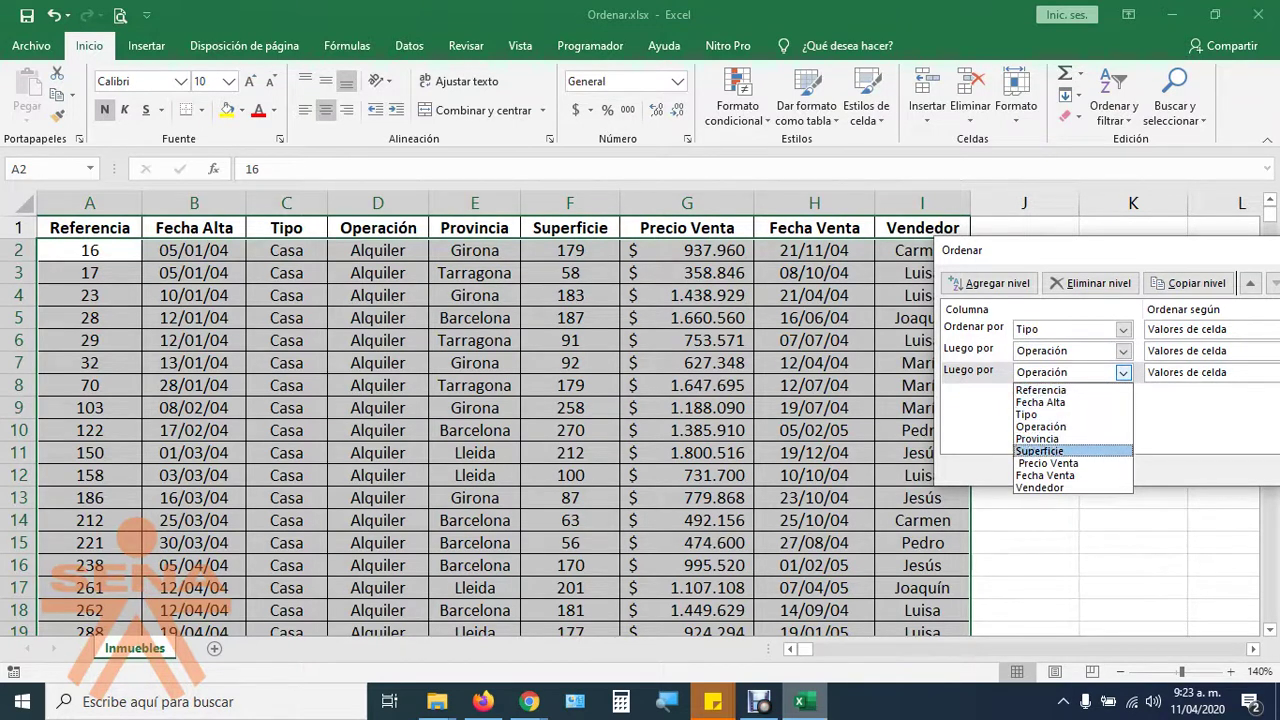
pyautogui.click(1040, 487)
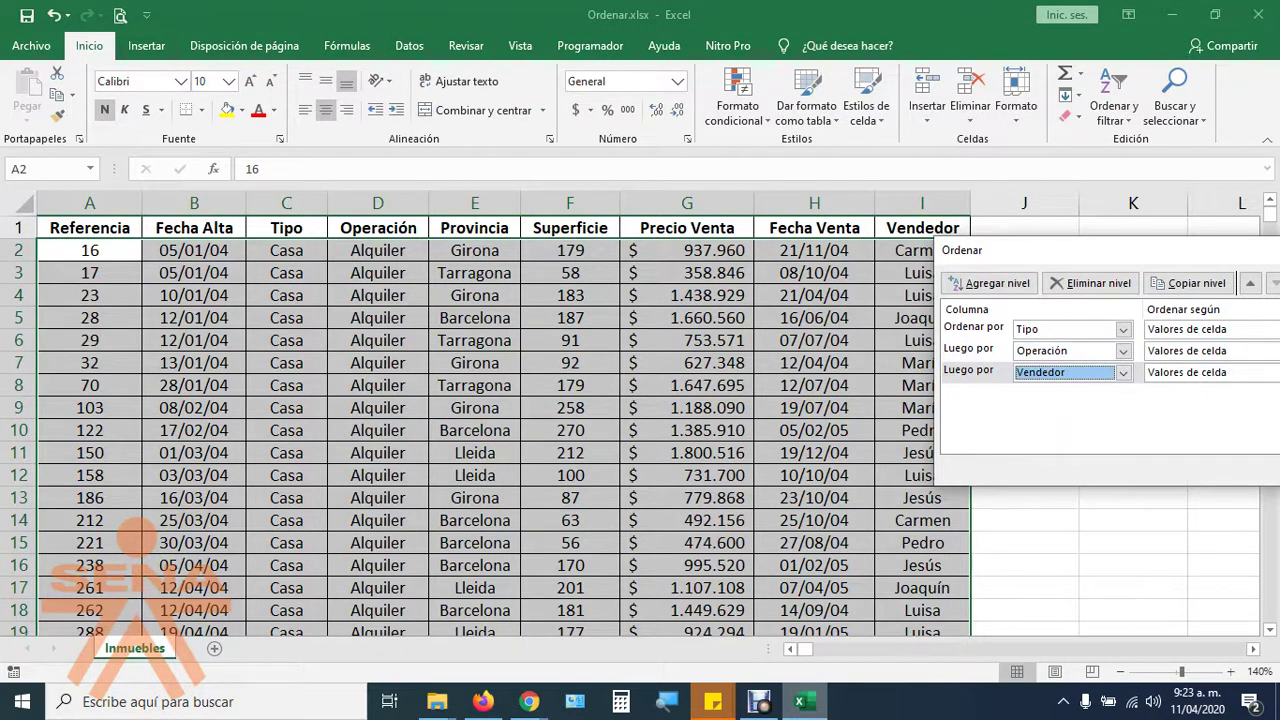
pyautogui.moveTo(1000, 250); pyautogui.dragTo(700, 242)
pyautogui.click(1125, 460)
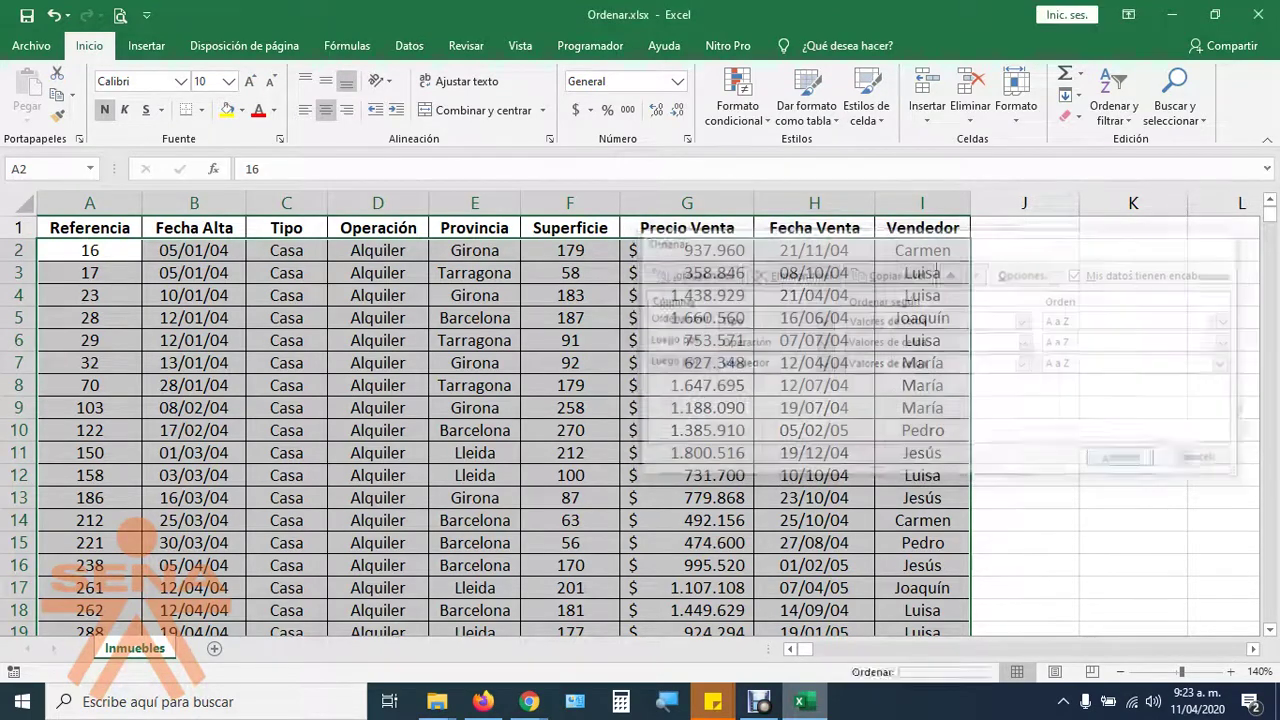
# Select the Tipo, Operación and Vendedor values in rows 2 to 16 to check seller order.
pyautogui.moveTo(286, 250); pyautogui.dragTo(378, 340)
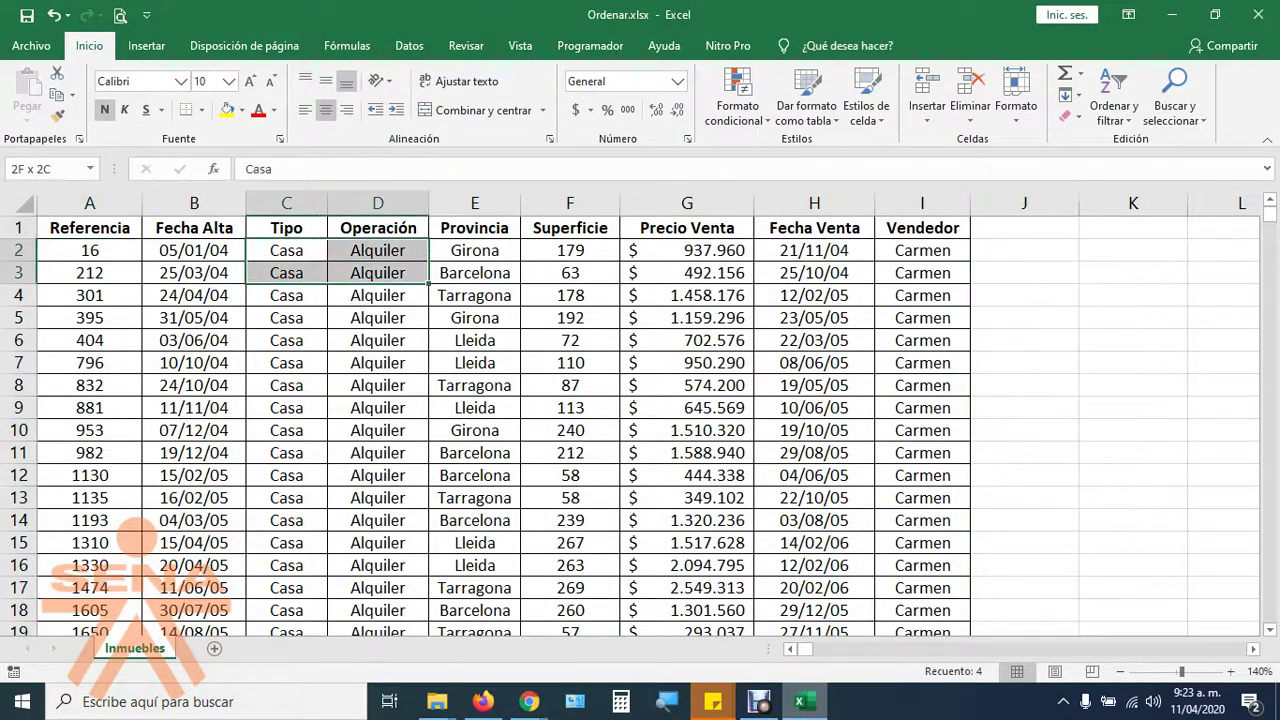
pyautogui.moveTo(922, 250); pyautogui.dragTo(922, 640)
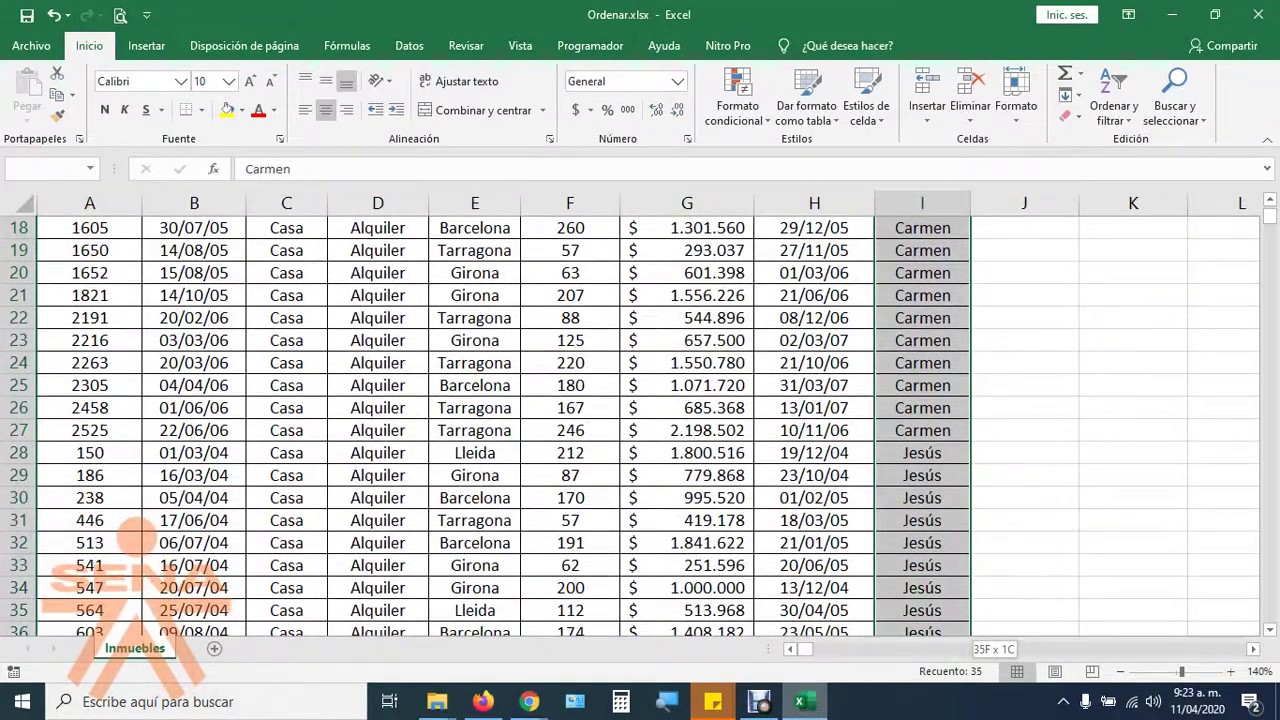
pyautogui.moveTo(922, 630); pyautogui.dragTo(922, 565)
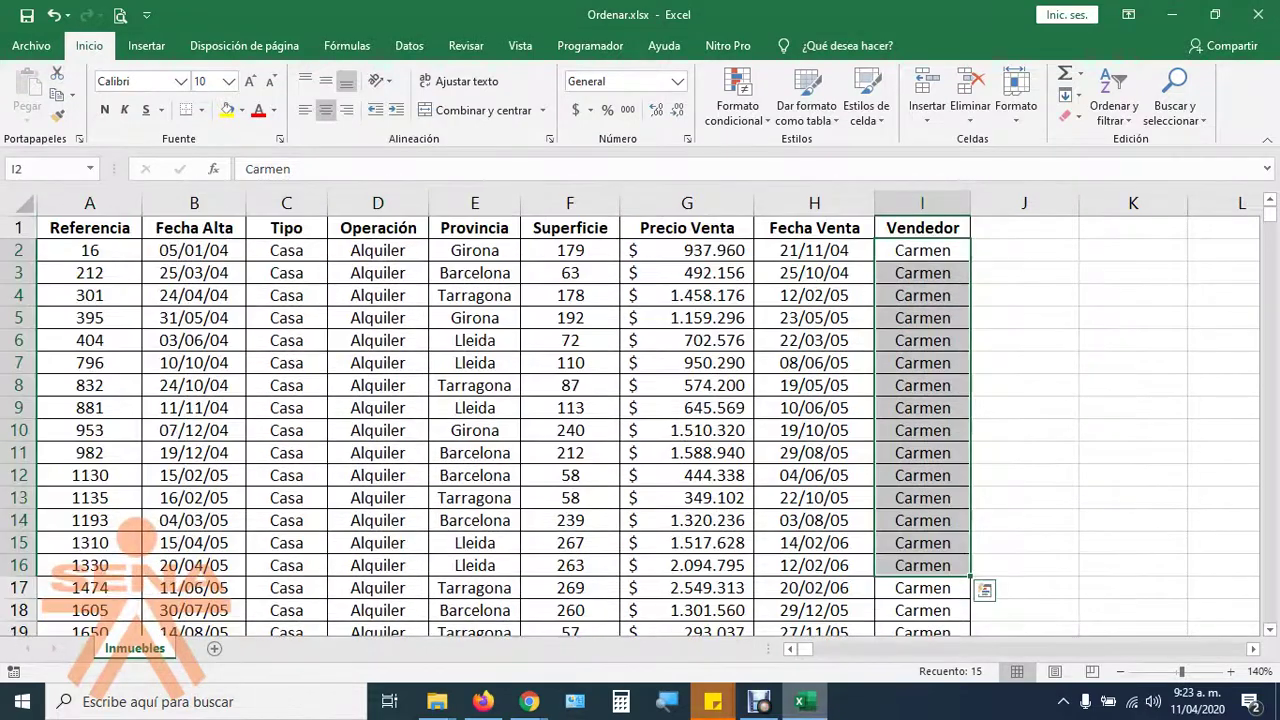
# Switch back to the Jitsi Meet video call.
pyautogui.click(529, 701)
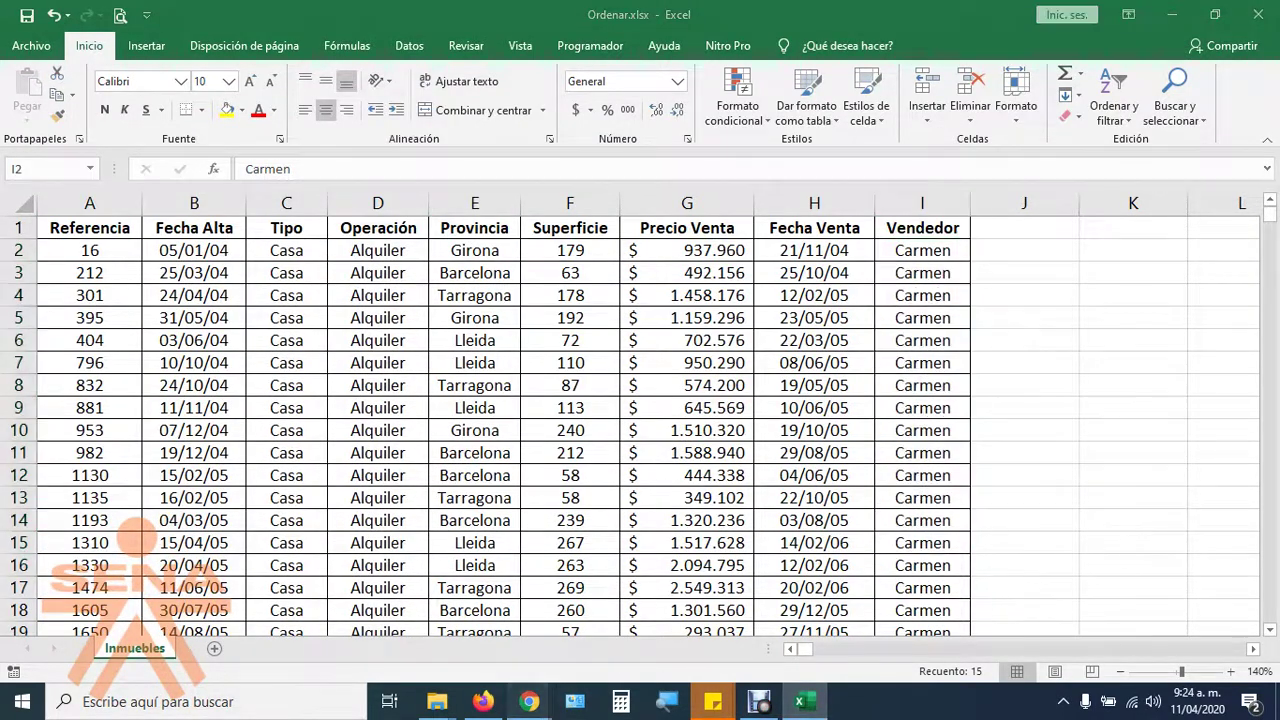
pyautogui.click(630, 605)
pyautogui.click(529, 701)
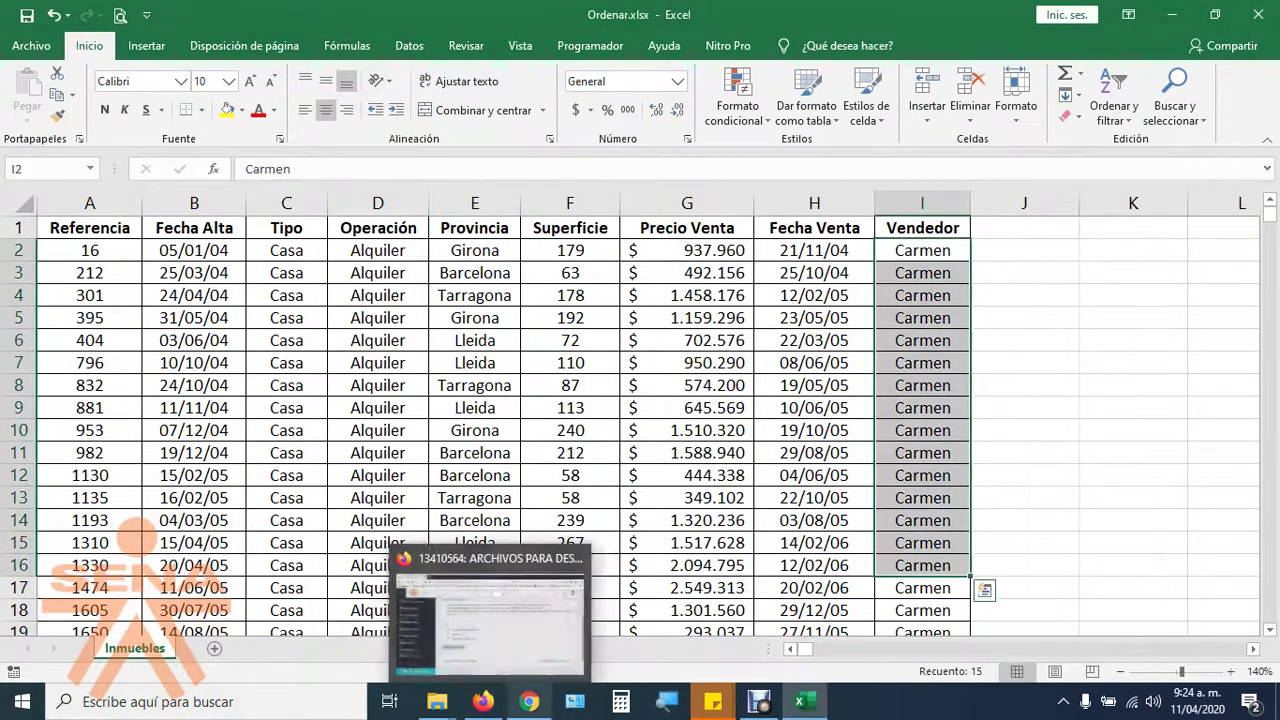
pyautogui.click(430, 600)
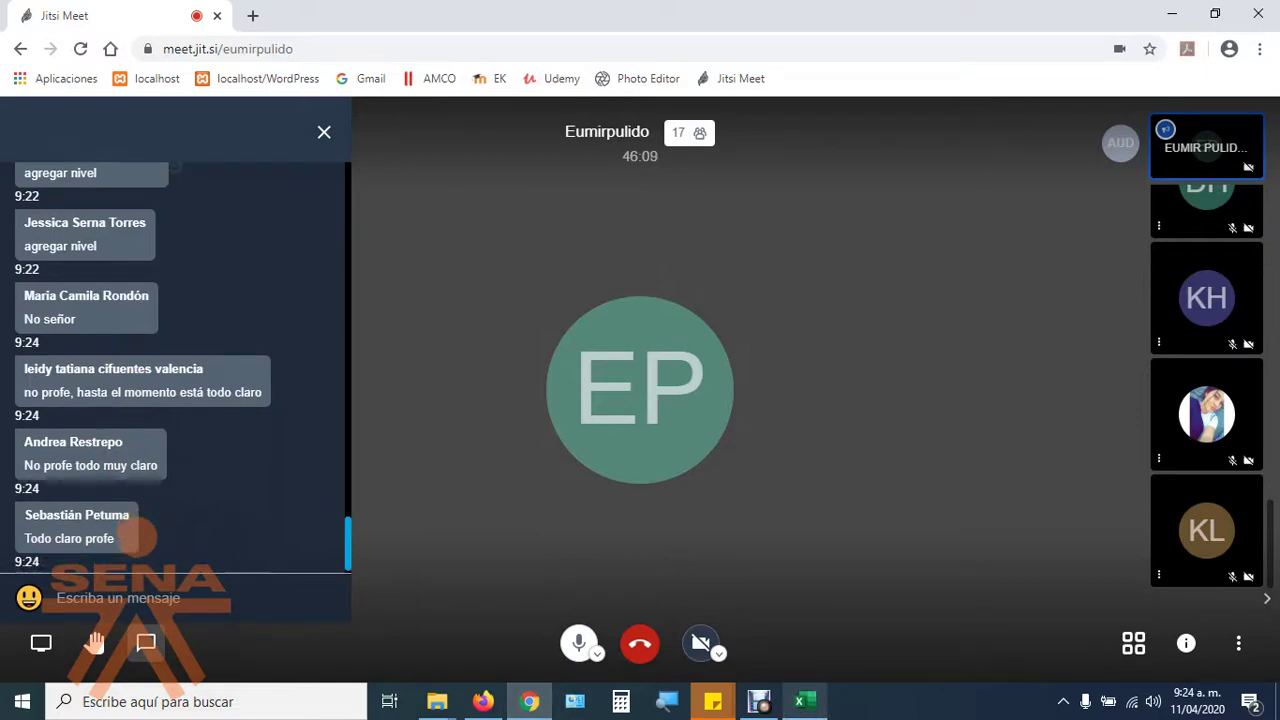
# Switch to the Firefox Moodle folder listing Ordenar.xlsx and the other practice workbooks.
pyautogui.hotkey('alt', 'Tab')
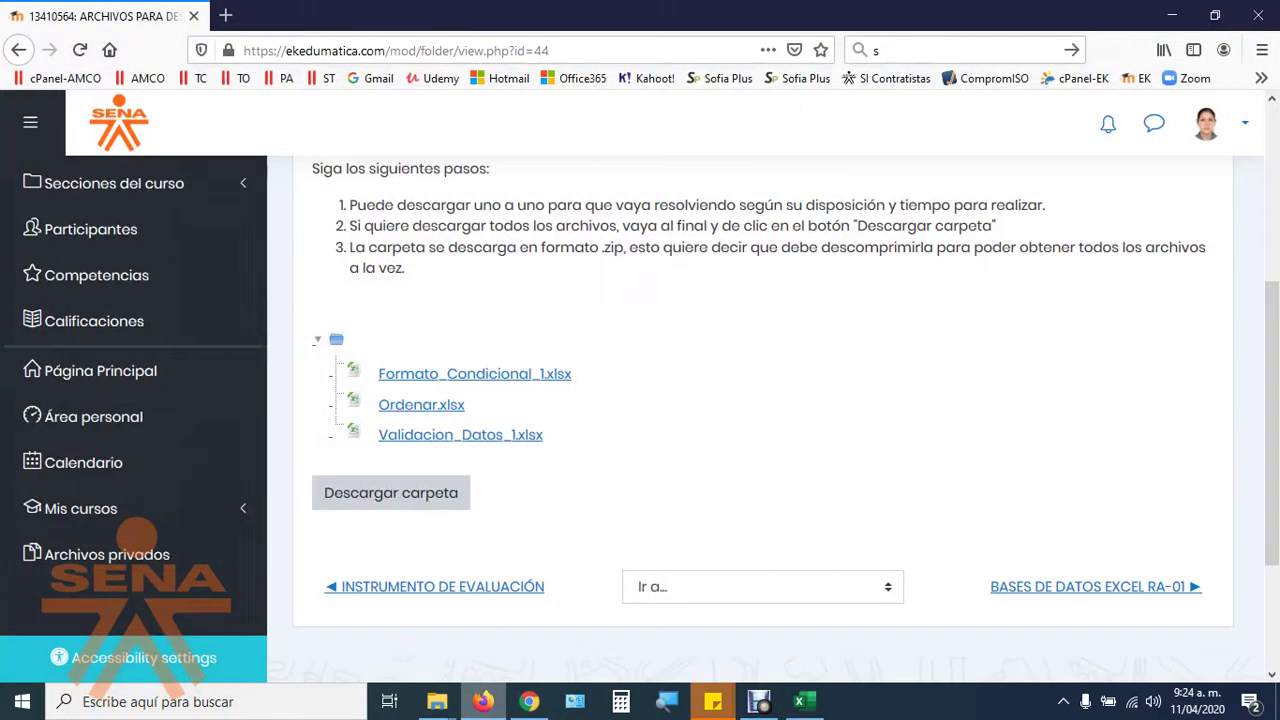
# Go back to the course page, open the RA-02 learning guide maximized, and scroll to section 3.2.
pyautogui.click(18, 50)
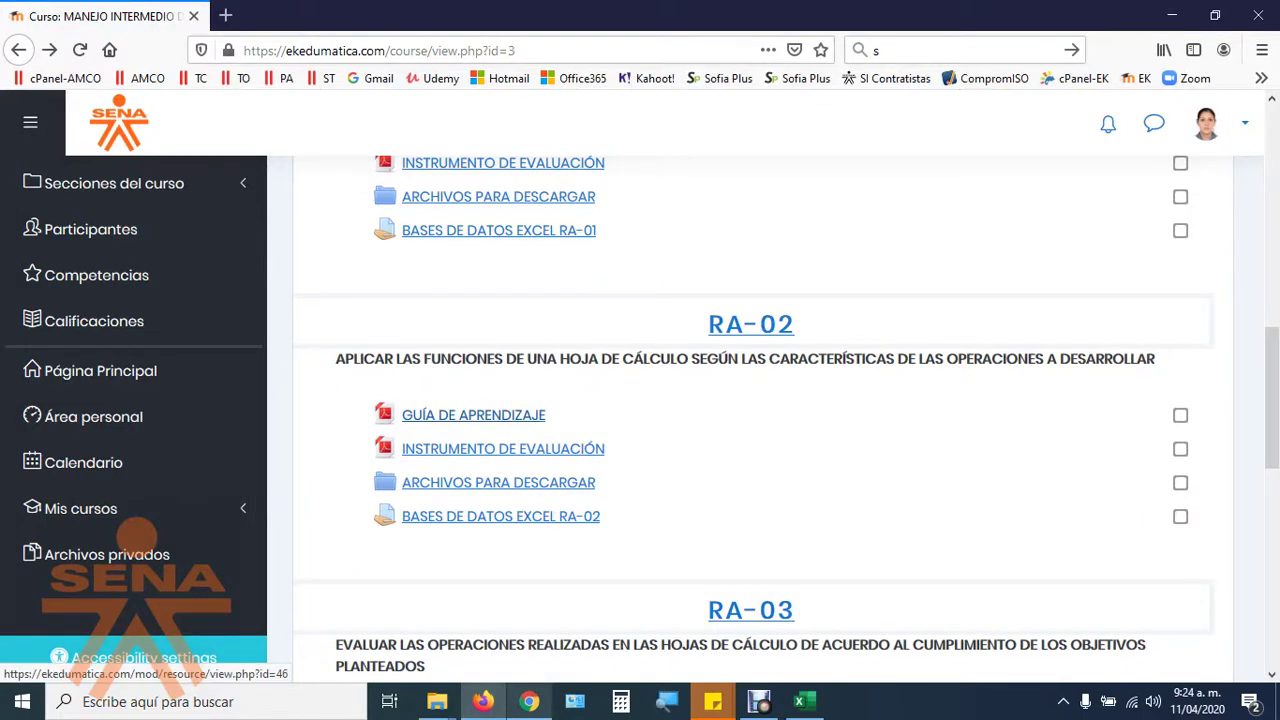
pyautogui.click(473, 415)
pyautogui.click(523, 14)
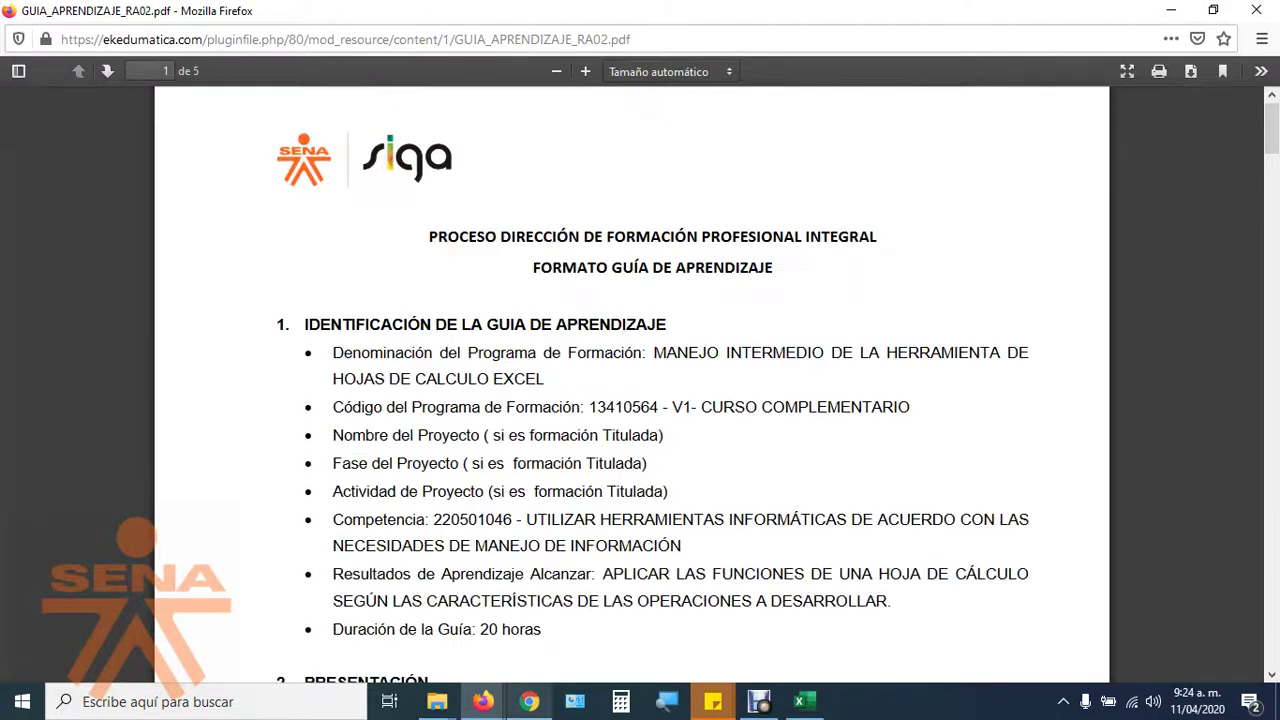
pyautogui.scroll(-5, 640, 380)
pyautogui.scroll(-7, 640, 380)
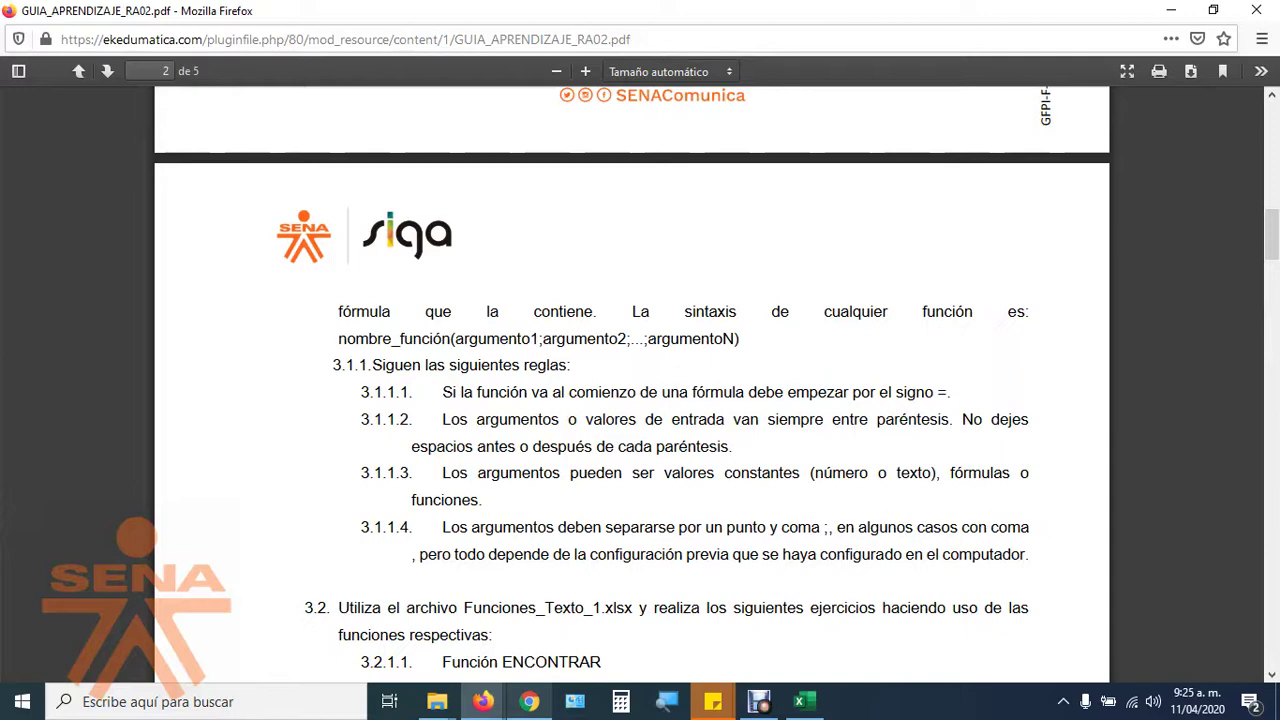
pyautogui.scroll(-3, 632, 384)
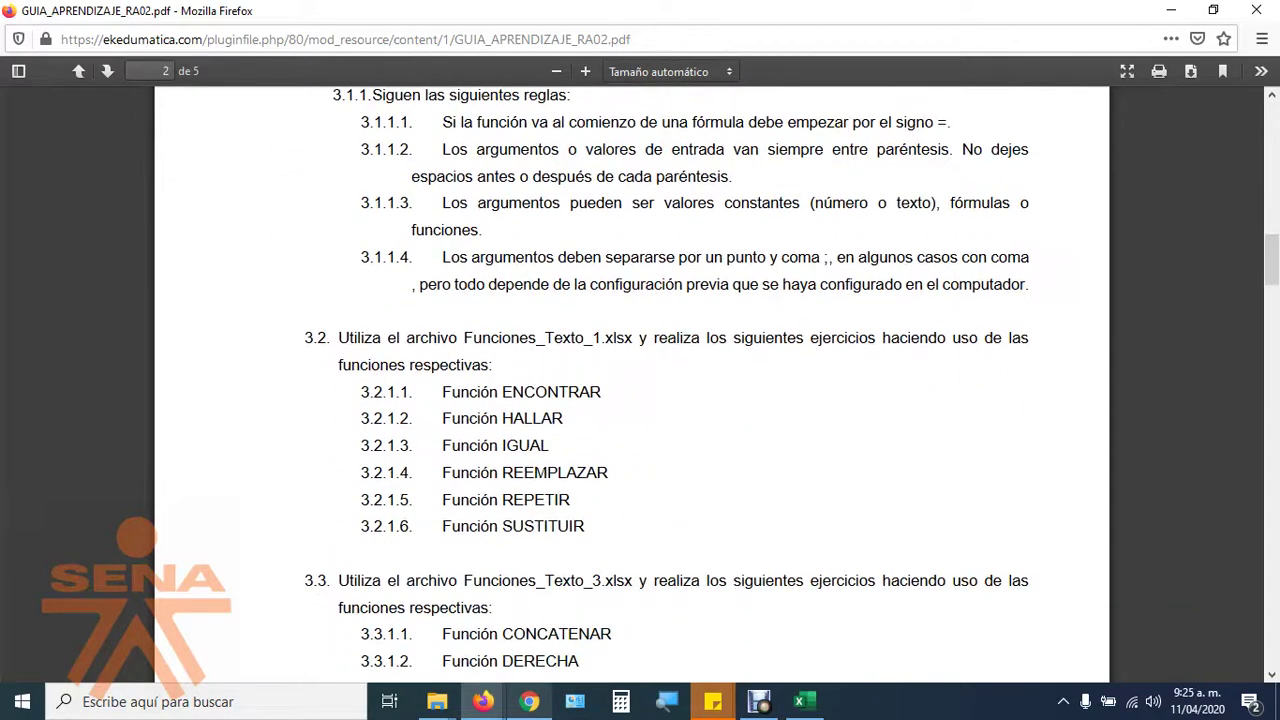
# Browse DATOS (D:) > MEMORIA COPIA MARZO 18 > SENA > VIDEOCONFERENCIAS and open the ABRIL 13 AL 18 schedule.
pyautogui.moveTo(437, 701)
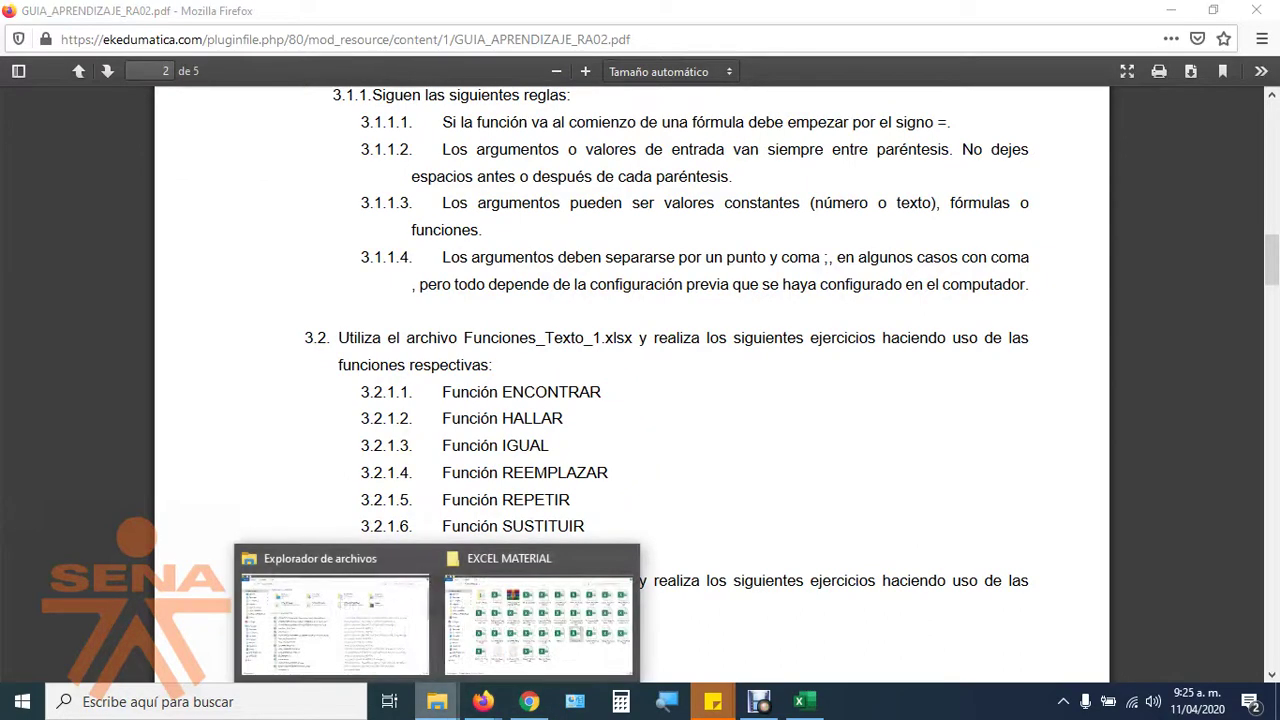
pyautogui.click(320, 625)
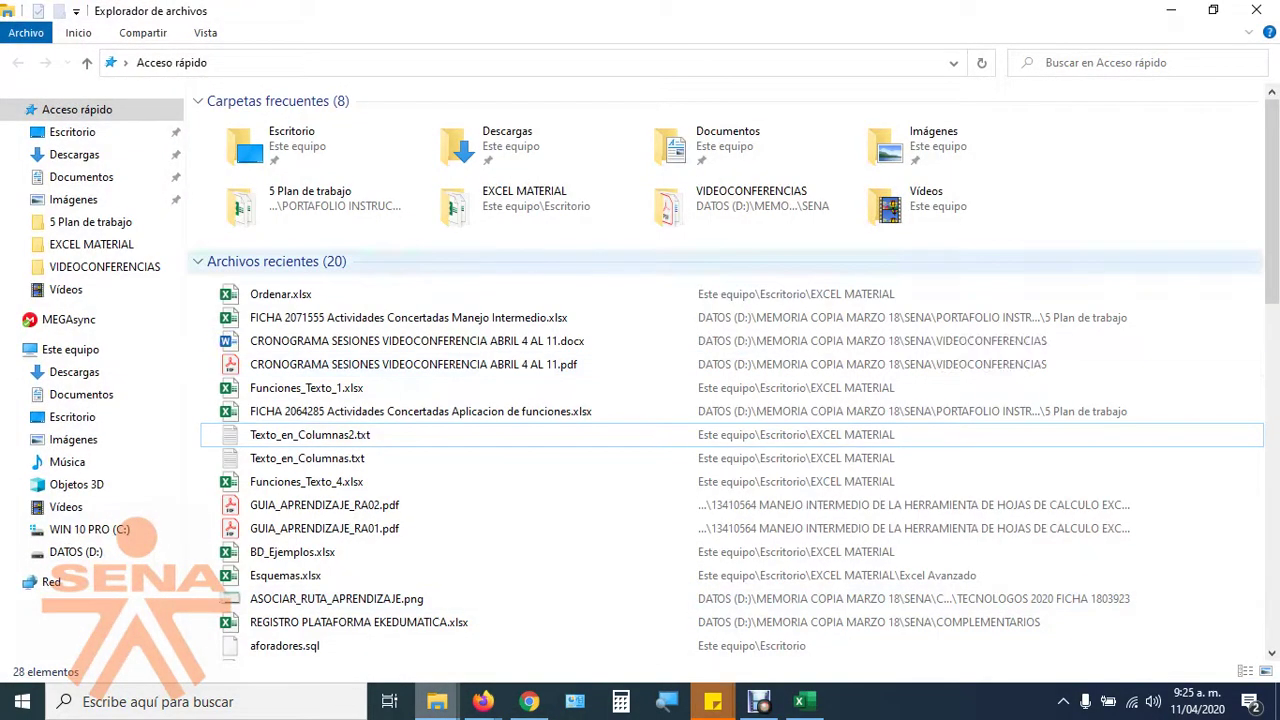
pyautogui.click(138, 548)
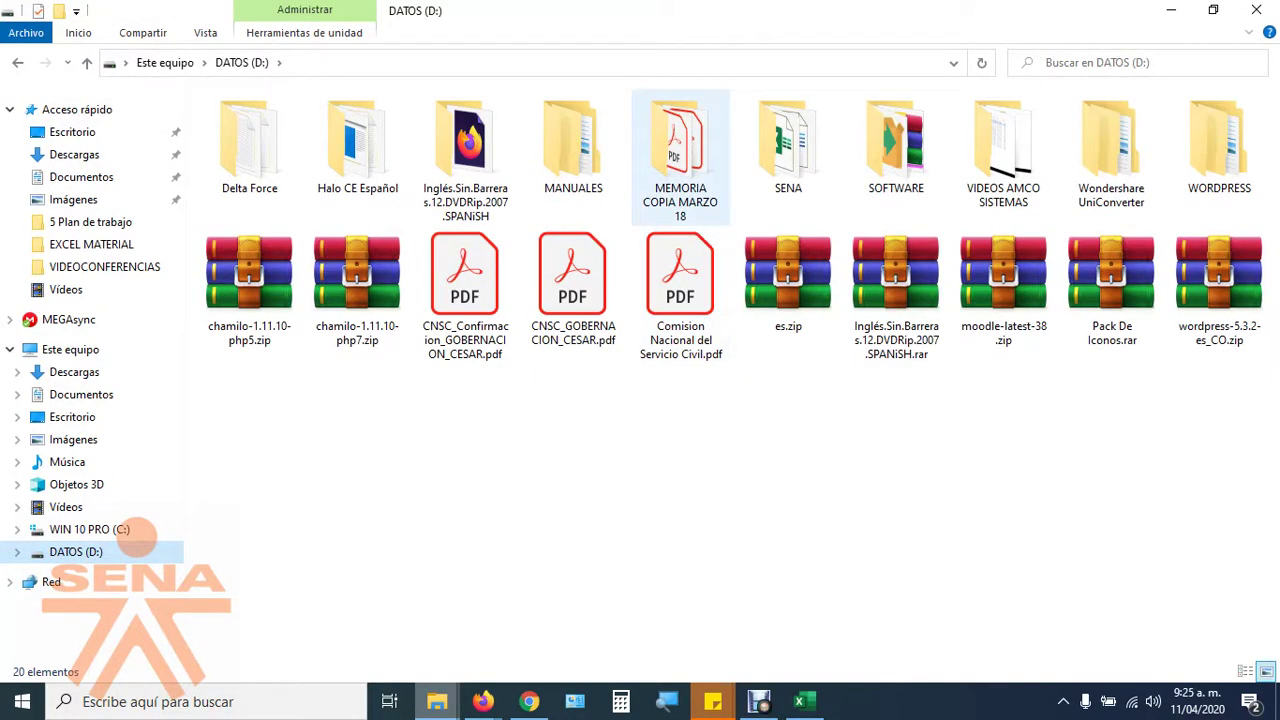
pyautogui.doubleClick(680, 150)
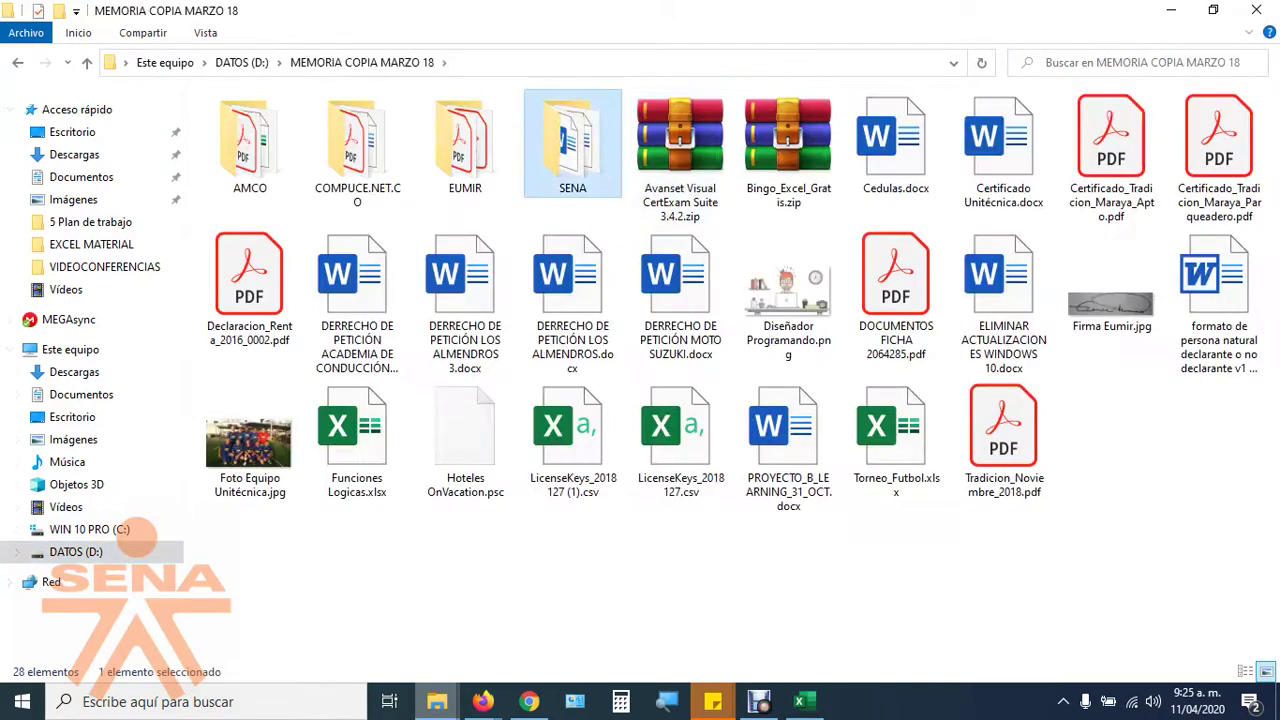
pyautogui.doubleClick(573, 150)
pyautogui.doubleClick(896, 160)
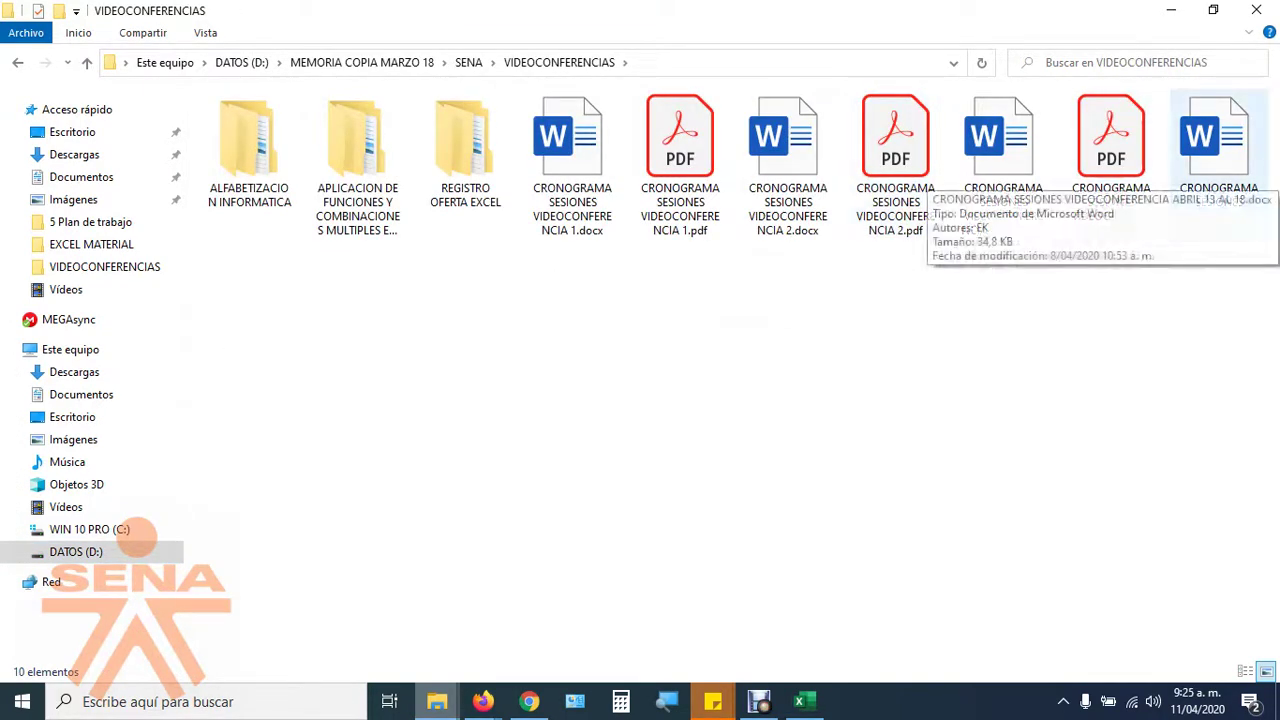
pyautogui.doubleClick(1218, 160)
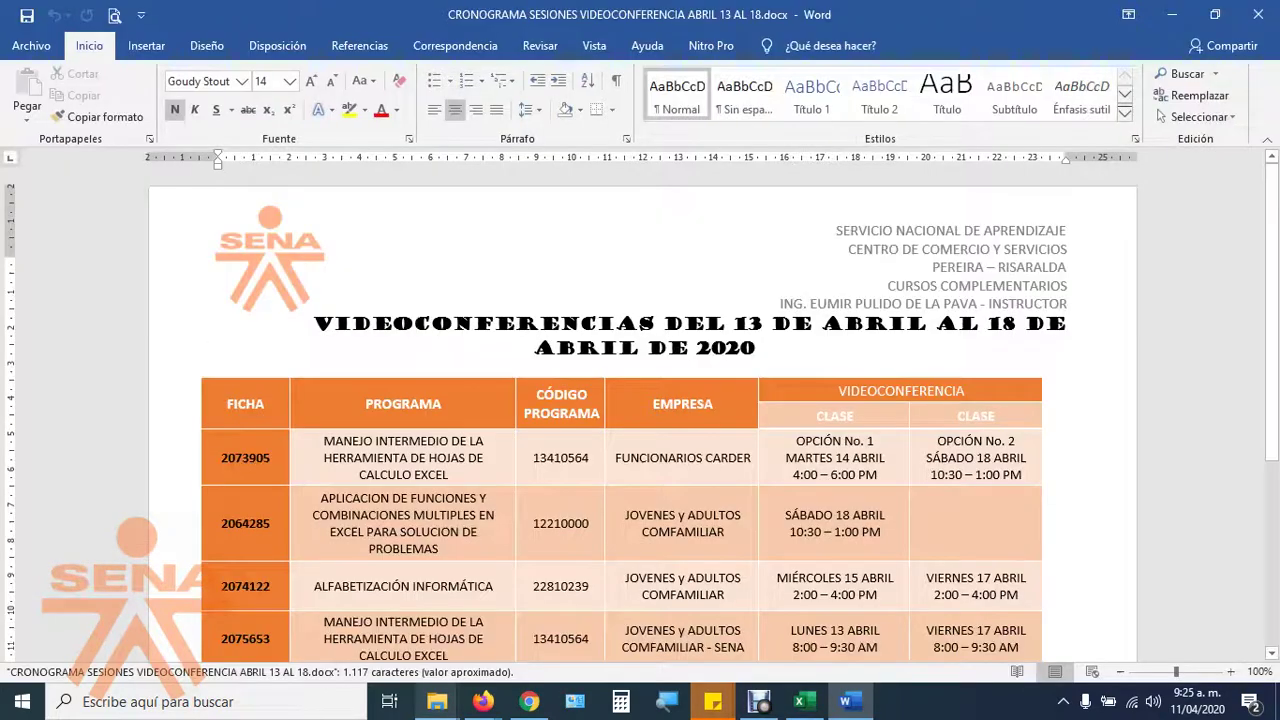
# Highlight the 2071555 row in the April 13–18 schedule table, then close the document.
pyautogui.scroll(-3, 640, 420)
pyautogui.scroll(-2, 640, 420)
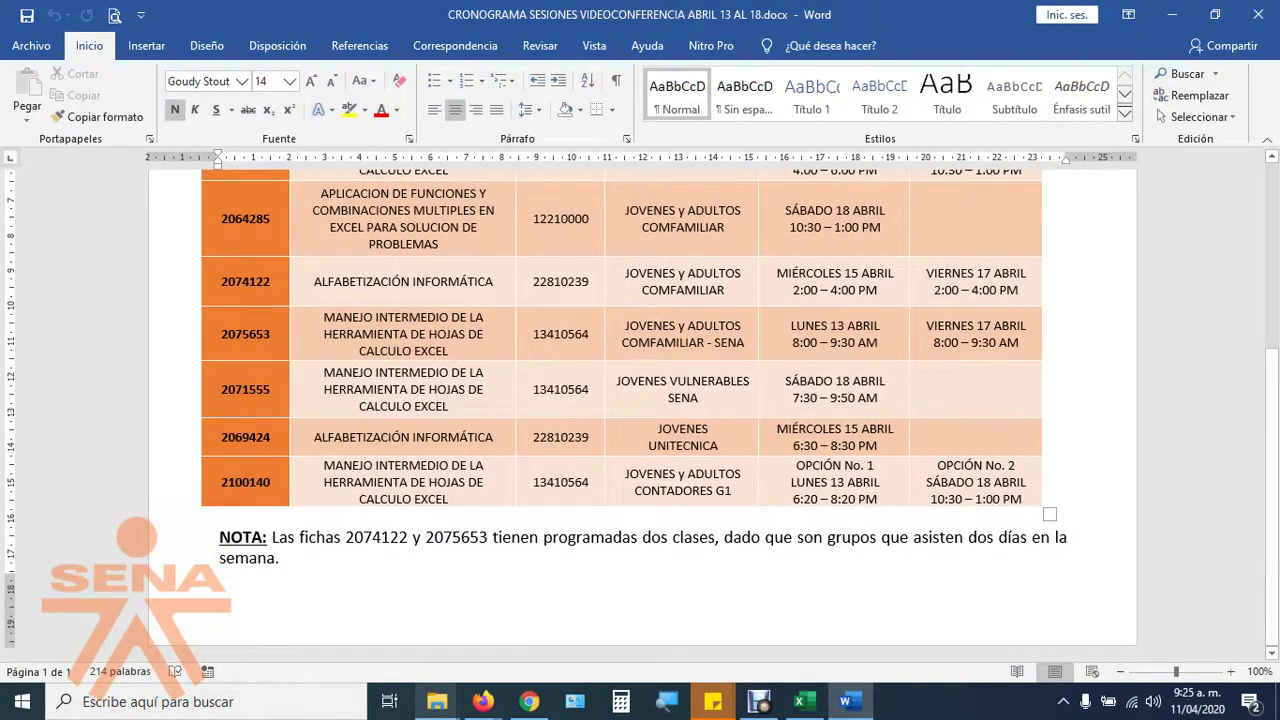
pyautogui.doubleClick(245, 389)
pyautogui.moveTo(245, 389); pyautogui.dragTo(850, 390)
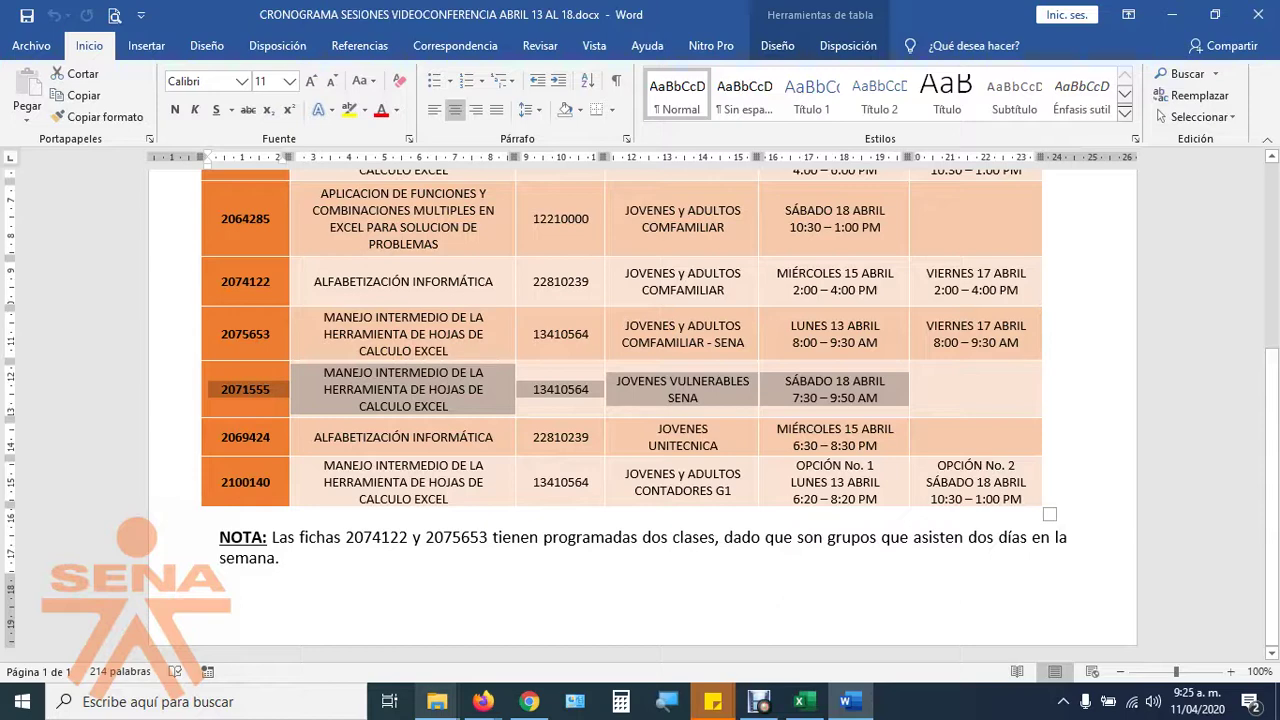
pyautogui.scroll(2, 640, 410)
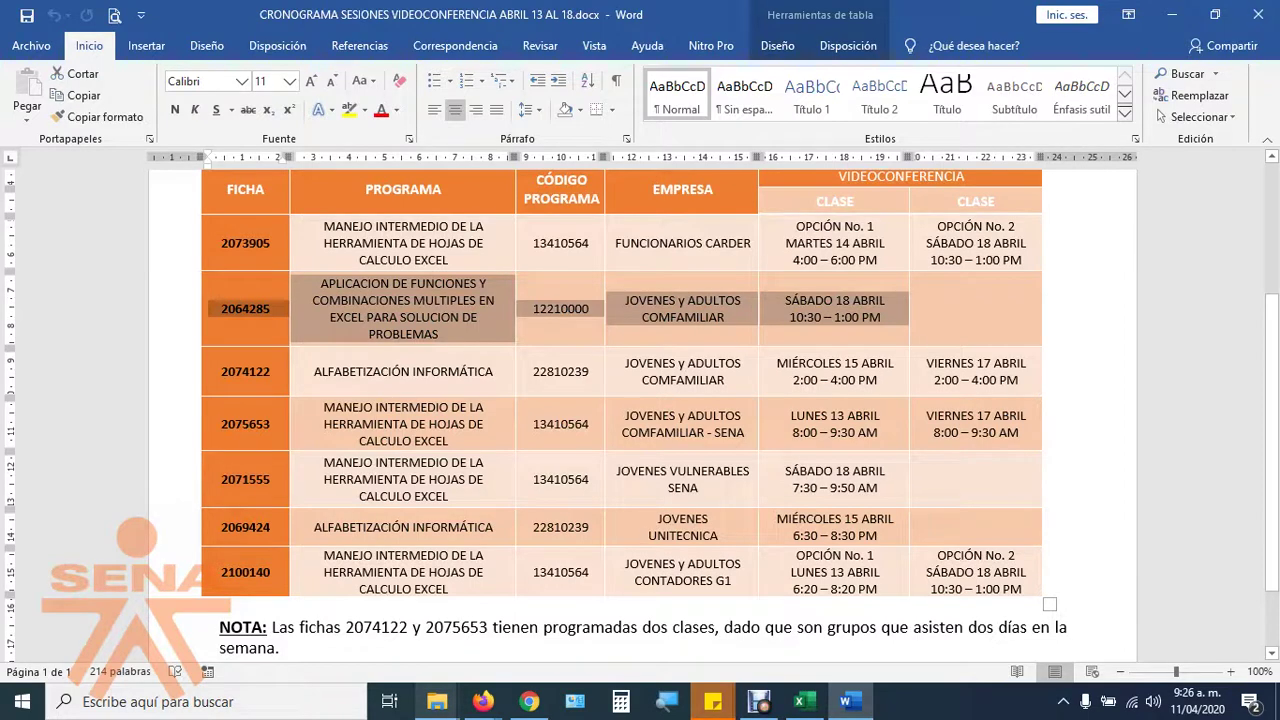
pyautogui.moveTo(300, 479); pyautogui.dragTo(860, 480)
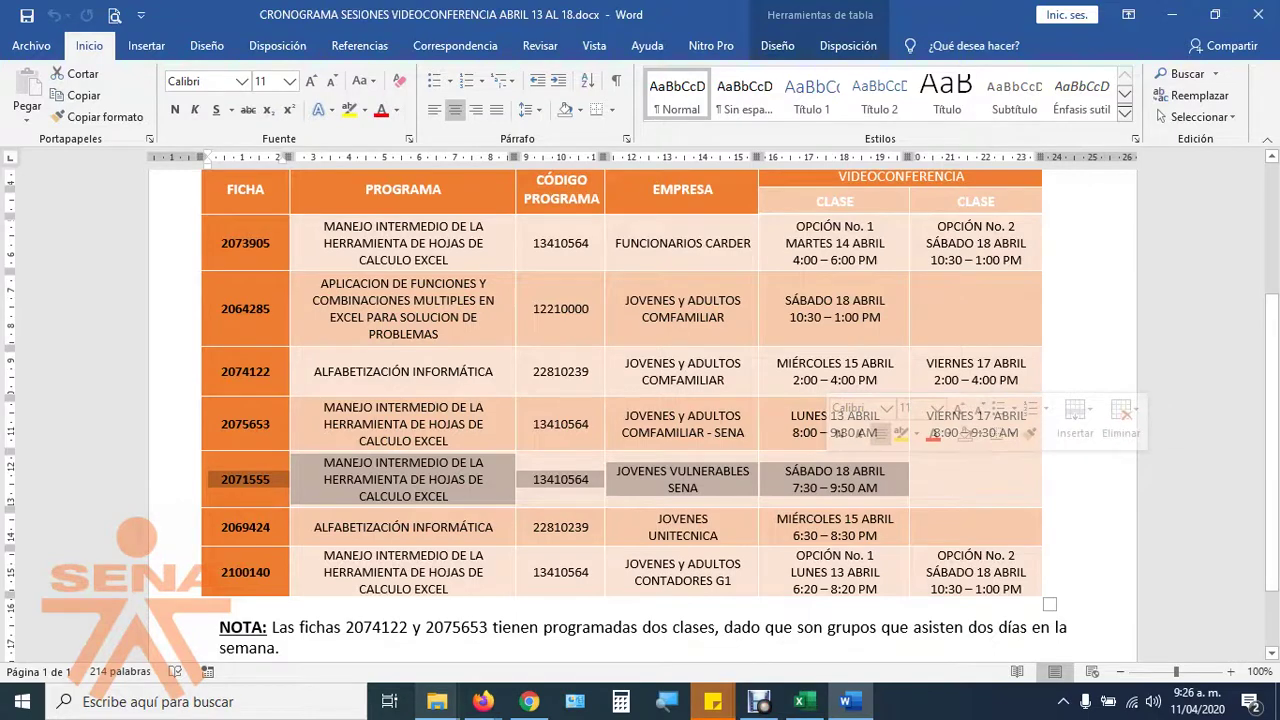
pyautogui.click(1258, 14)
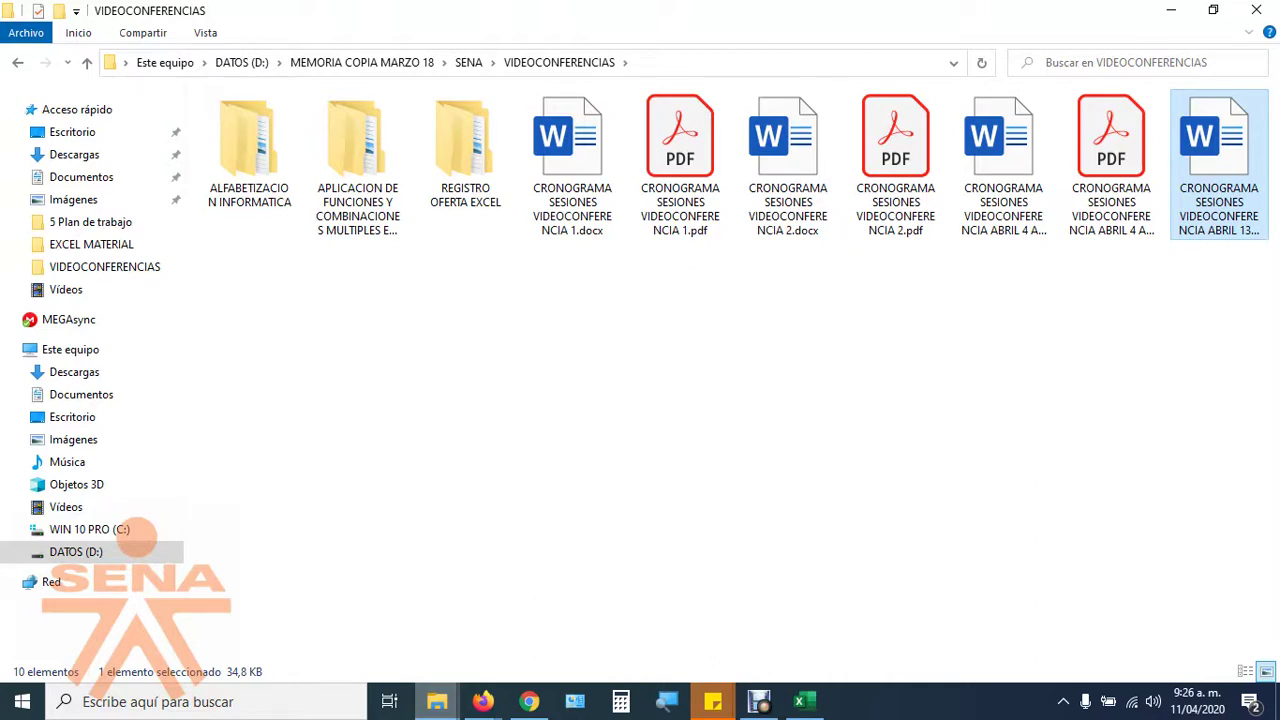
# Bring the Jitsi Meet call in Chrome forward and start choosing what to share.
pyautogui.moveTo(529, 701)
pyautogui.moveTo(799, 701)
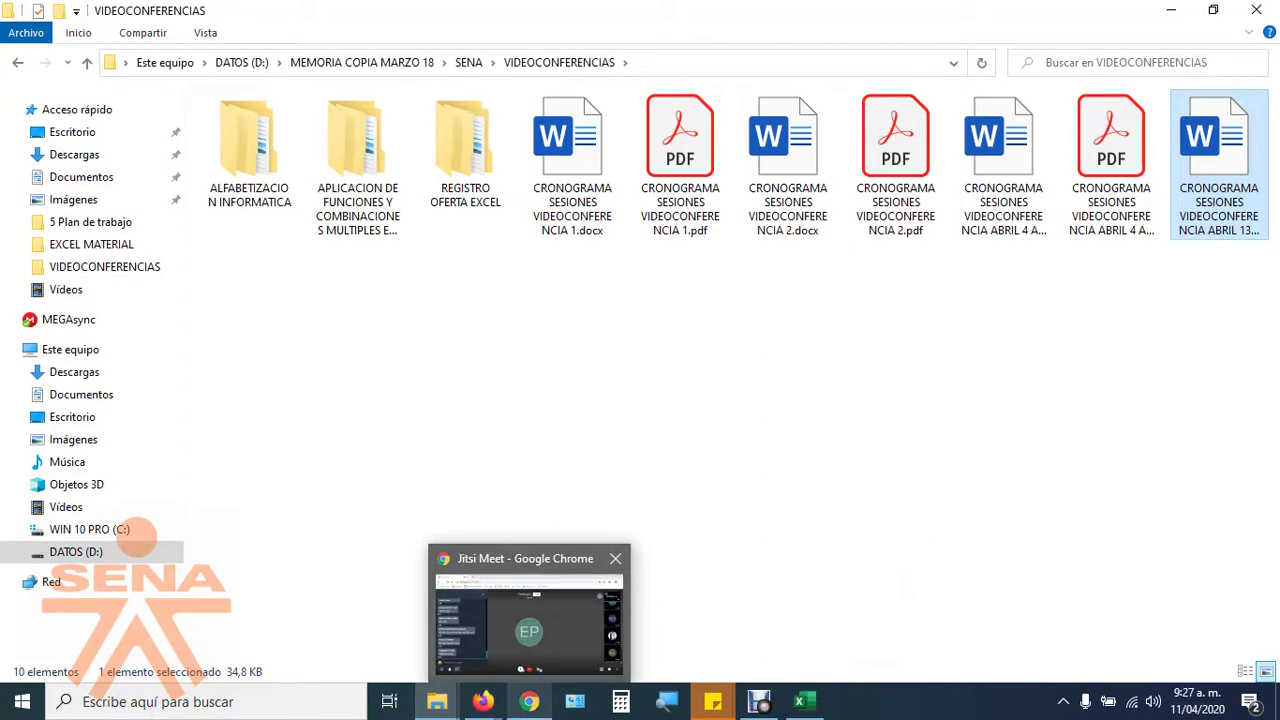
pyautogui.click(529, 630)
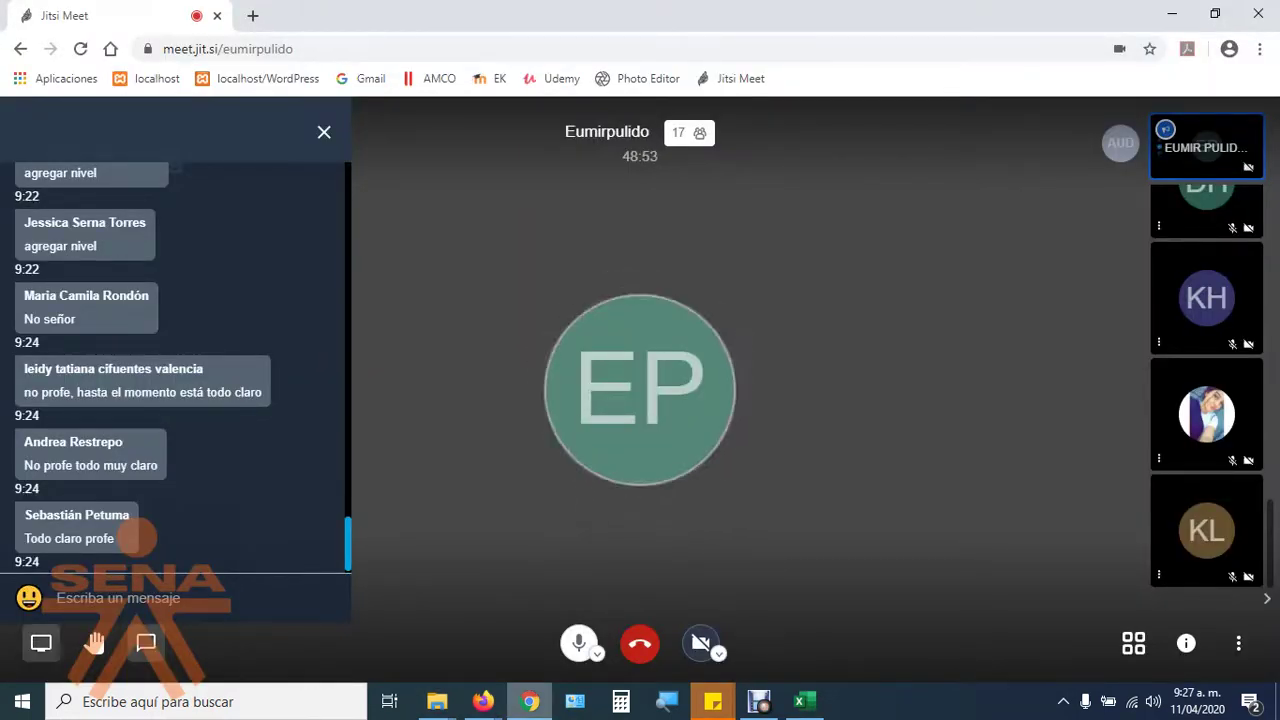
pyautogui.click(40, 643)
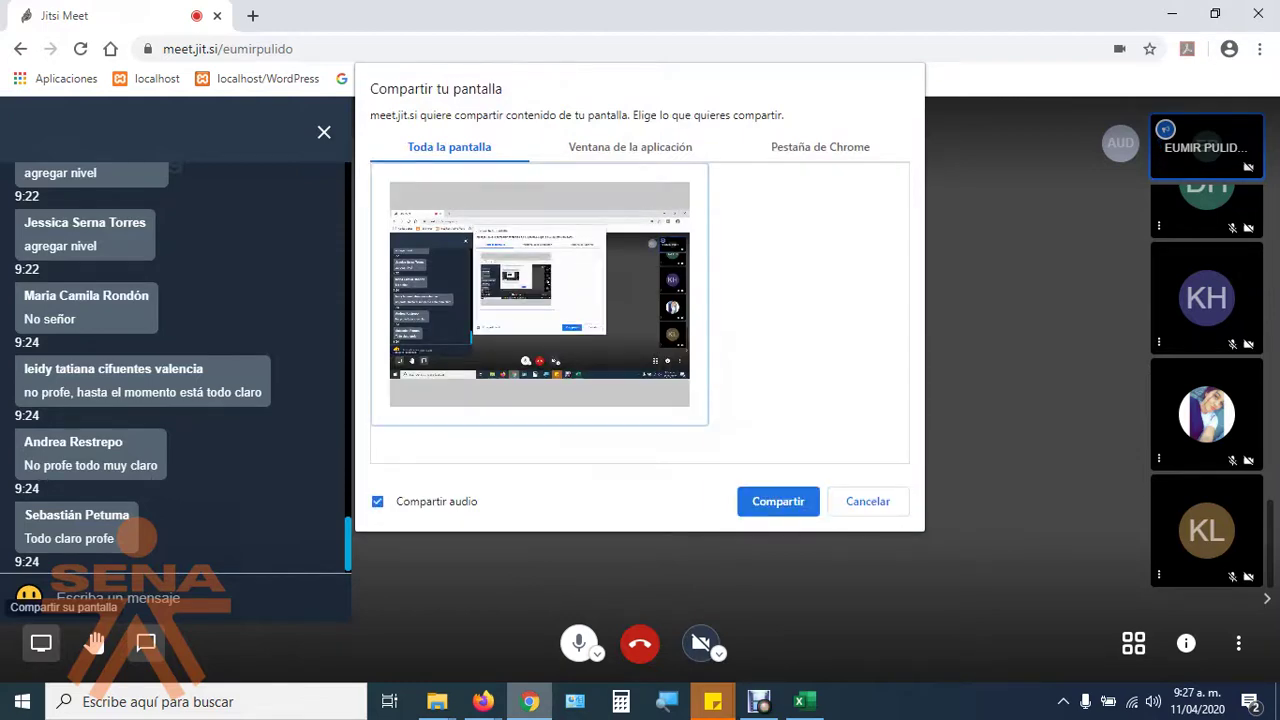
# Share the entire screen in the call, dismiss the notice, and launch Word from Start.
pyautogui.click(778, 501)
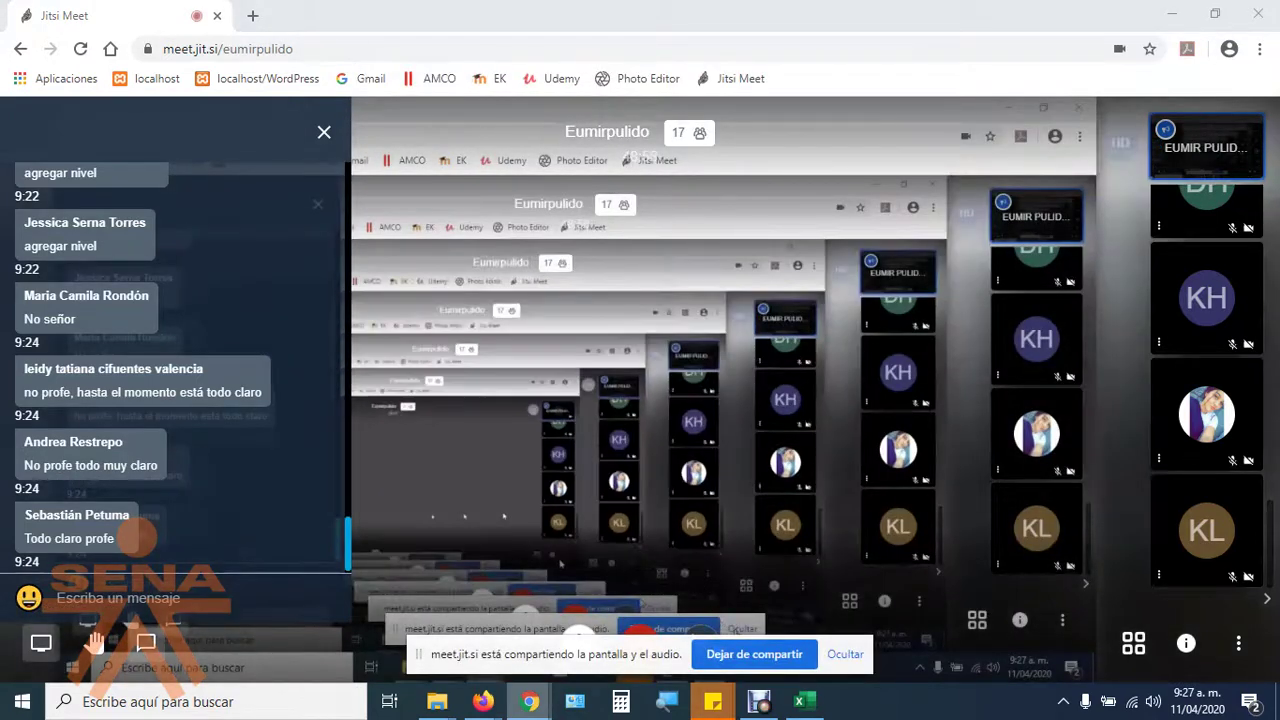
pyautogui.click(845, 654)
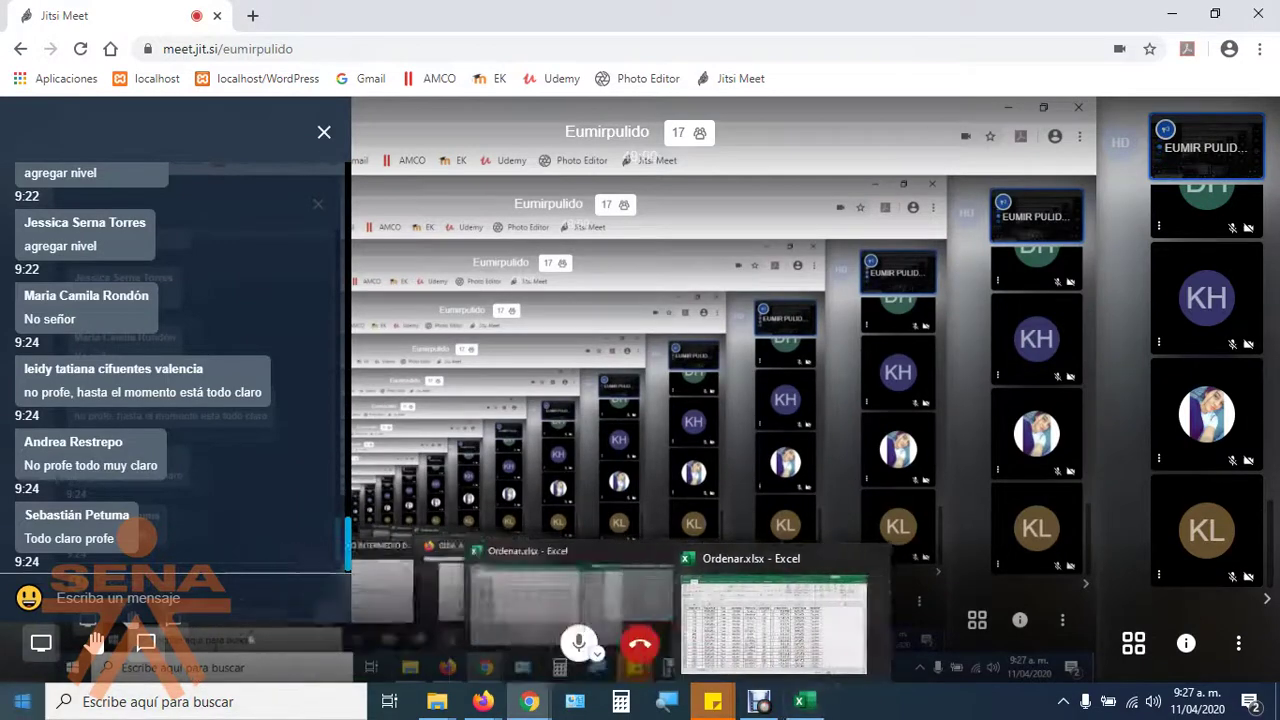
pyautogui.press('super')
pyautogui.click(447, 175)
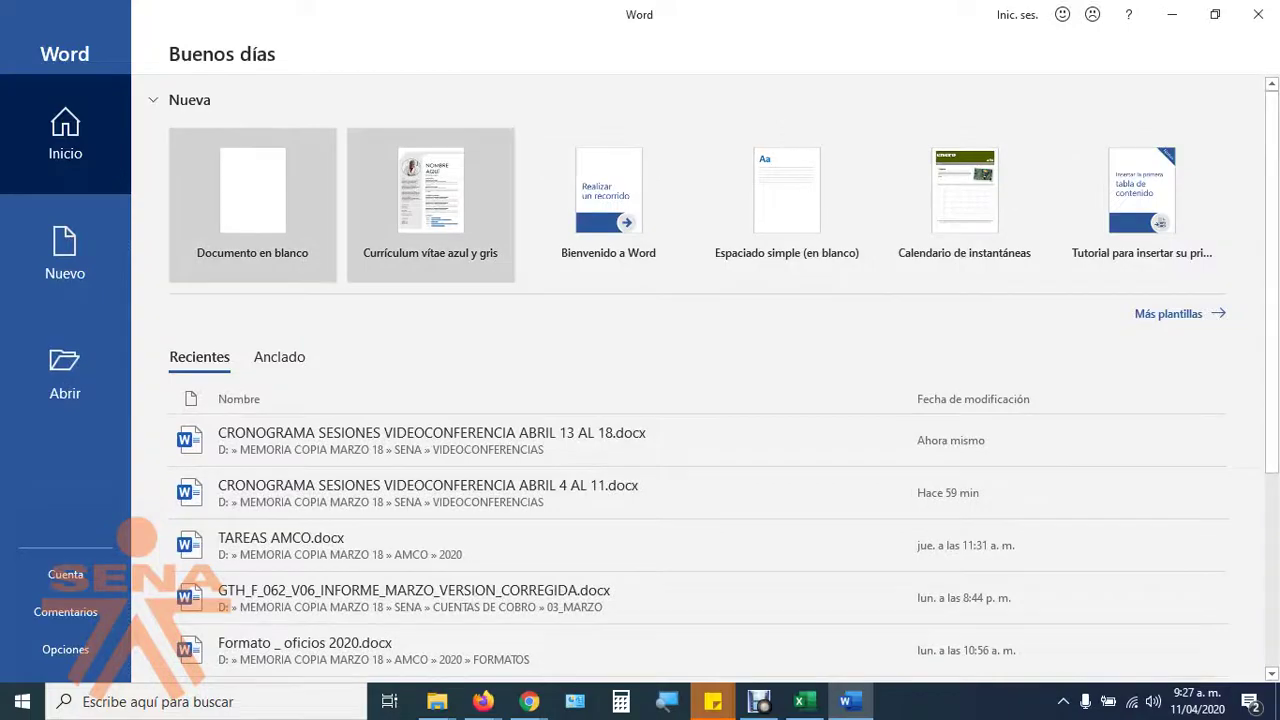
# Reopen the April 13–18 schedule, highlight row 2071555, then close it and show the desktop.
pyautogui.click(420, 440)
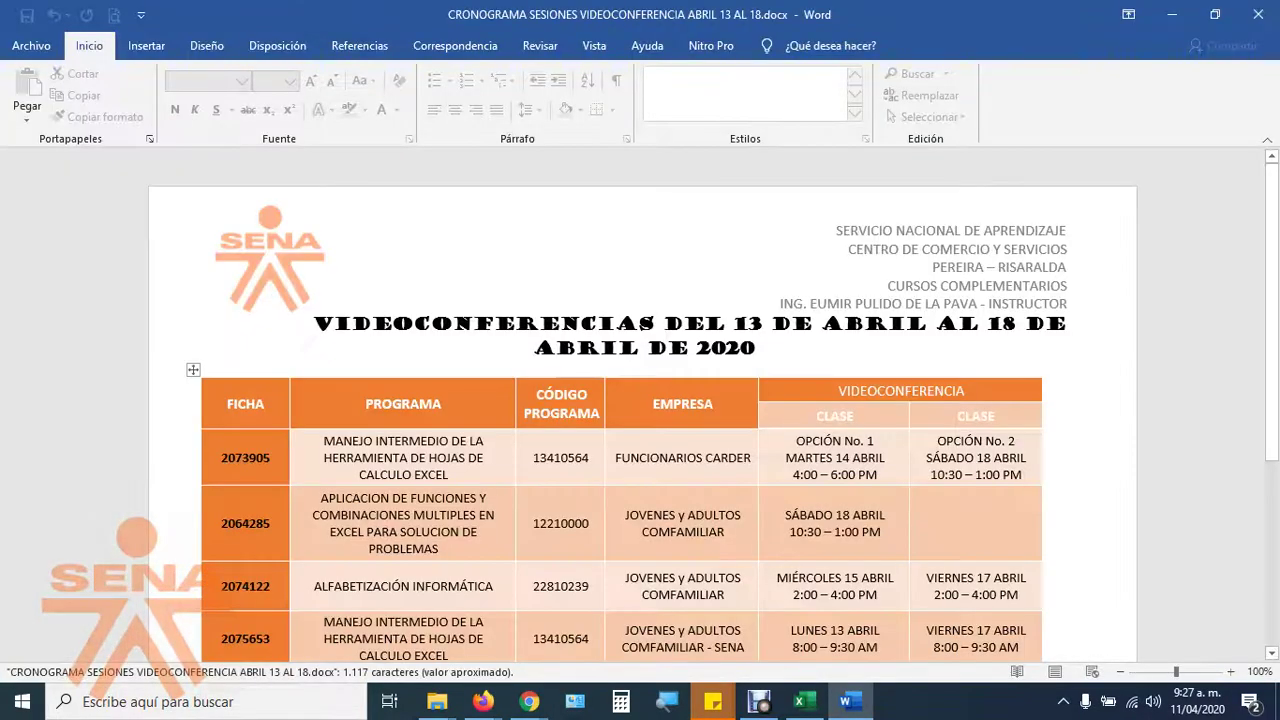
pyautogui.scroll(-5, 640, 400)
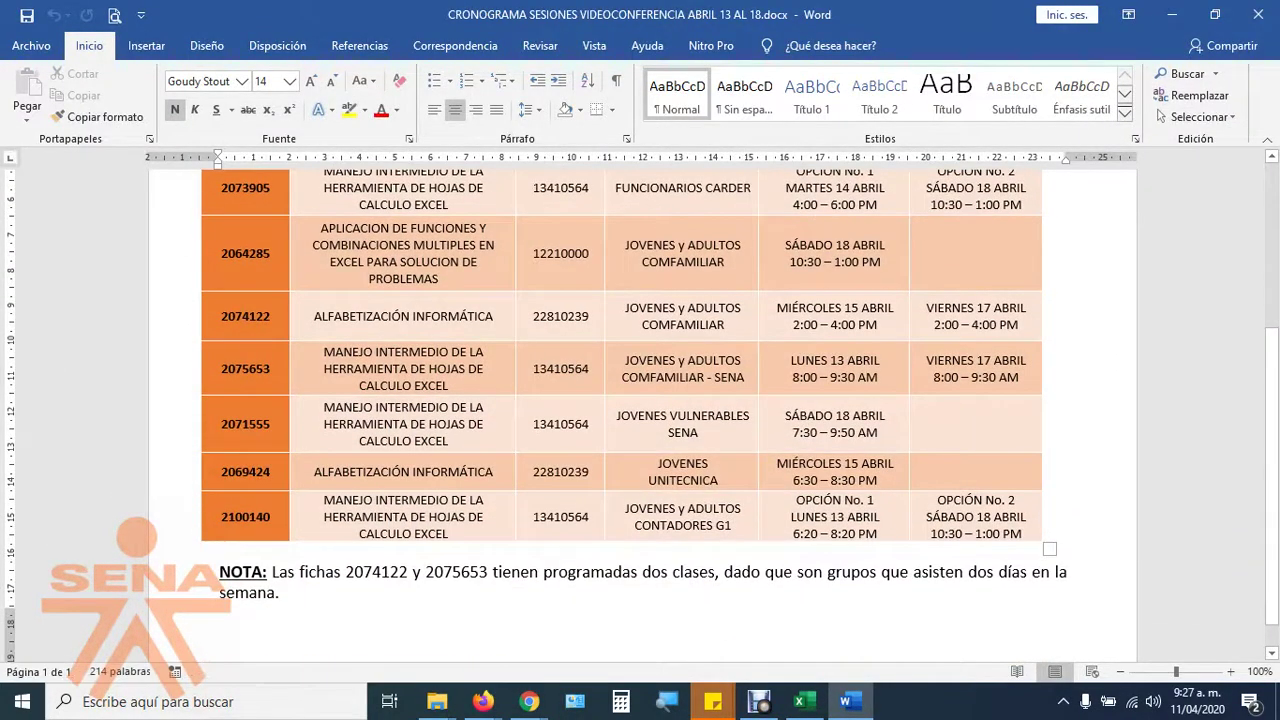
pyautogui.moveTo(245, 424); pyautogui.dragTo(835, 424)
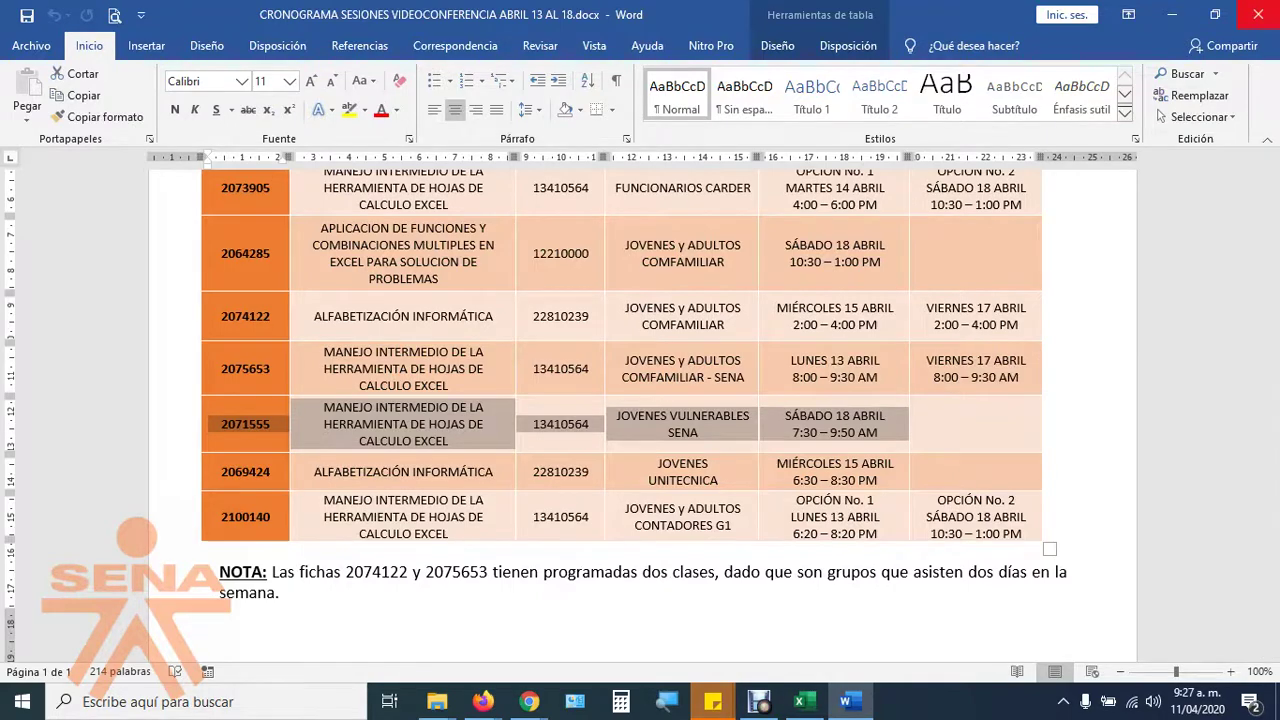
pyautogui.hotkey('alt', 'Tab')
pyautogui.click(1258, 14)
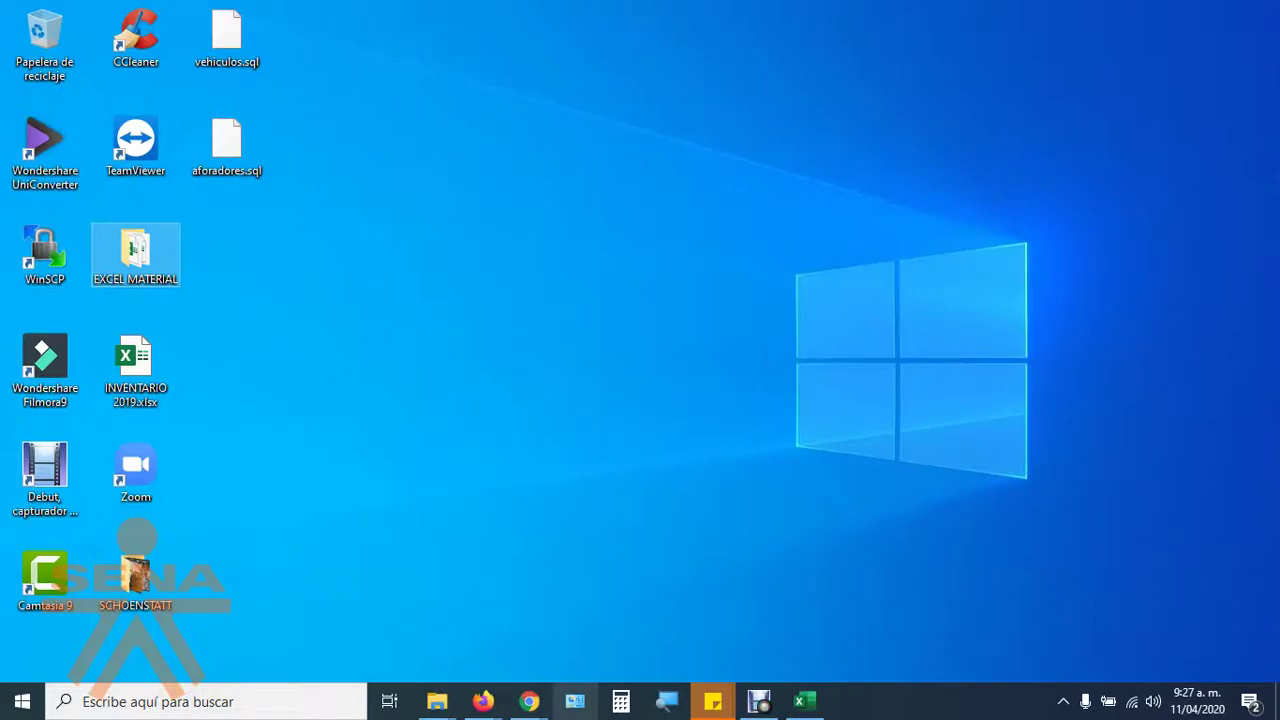
# Bring the GUIA_APRENDIZAJE_RA02.pdf forward and scroll to section 3.2.
pyautogui.moveTo(483, 701)
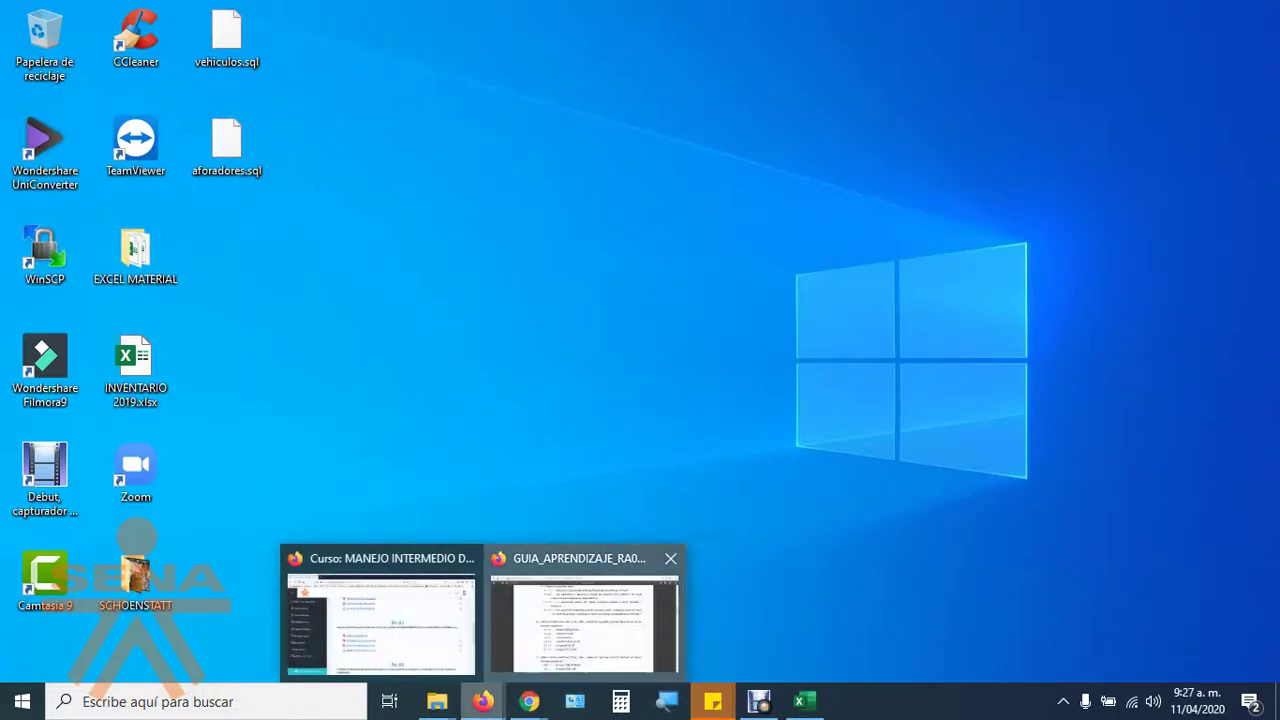
pyautogui.click(583, 615)
pyautogui.scroll(2, 632, 380)
pyautogui.scroll(8, 632, 380)
pyautogui.scroll(4, 632, 380)
pyautogui.scroll(1, 632, 380)
pyautogui.scroll(3, 632, 380)
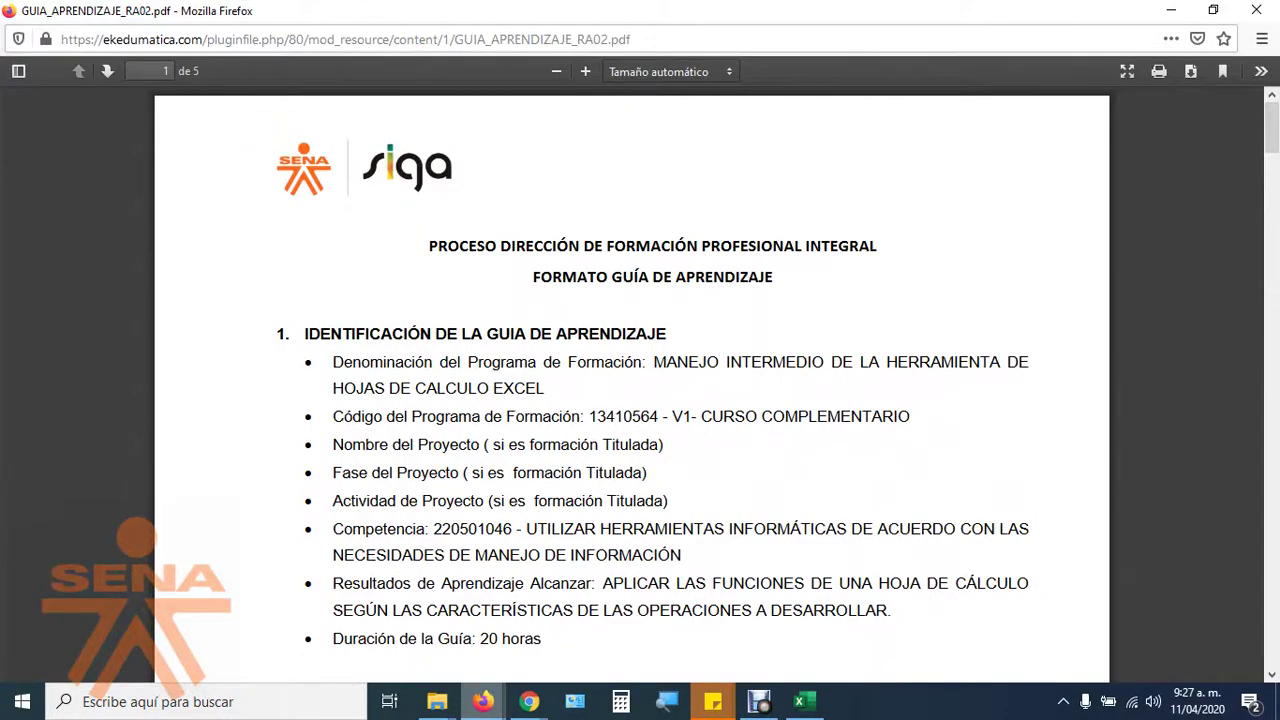
pyautogui.scroll(-6, 632, 380)
pyautogui.scroll(-2, 632, 380)
# Highlight the Funciones_Texto_1.xlsx exercise text in section 3.2, then switch to the course page.
pyautogui.moveTo(304, 96)
pyautogui.mouseDown()
pyautogui.moveTo(818, 412)
pyautogui.moveTo(1028, 440)
pyautogui.mouseUp()
pyautogui.scroll(-8, 632, 380)
pyautogui.scroll(-2, 632, 380)
pyautogui.scroll(-4, 632, 380)
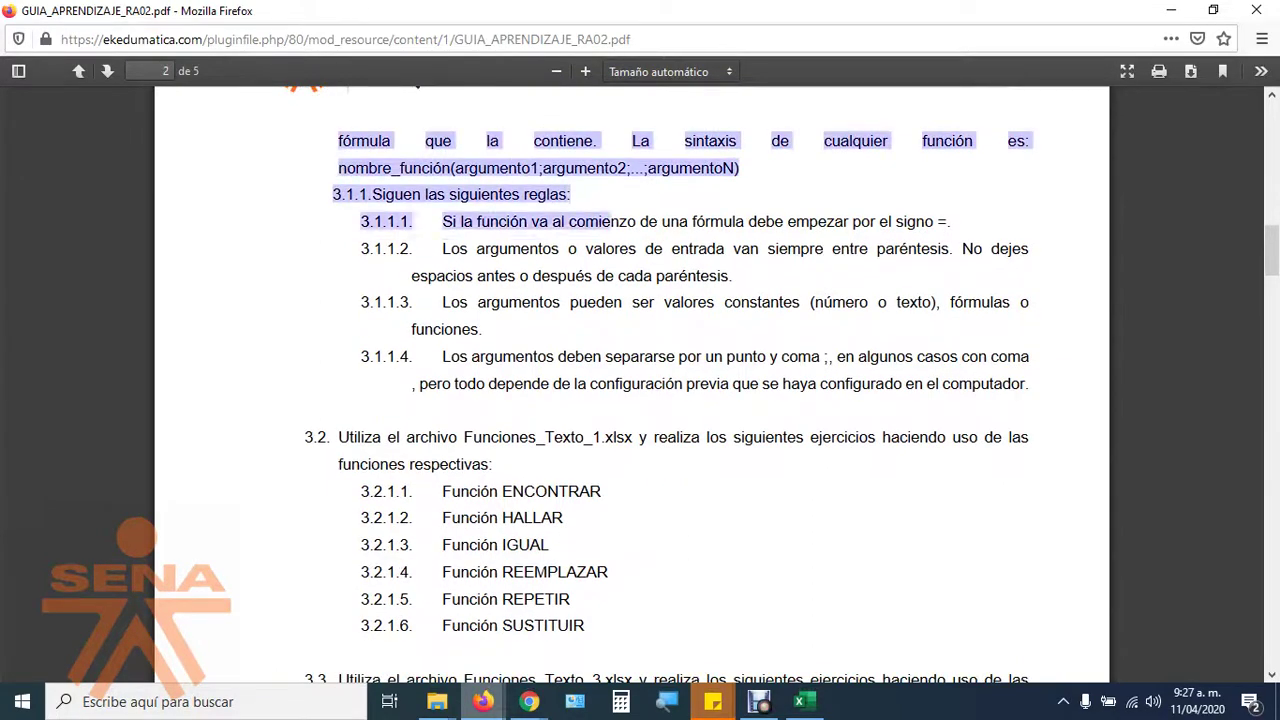
pyautogui.moveTo(338, 140); pyautogui.dragTo(757, 384)
pyautogui.scroll(-6, 757, 384)
pyautogui.scroll(2, 632, 380)
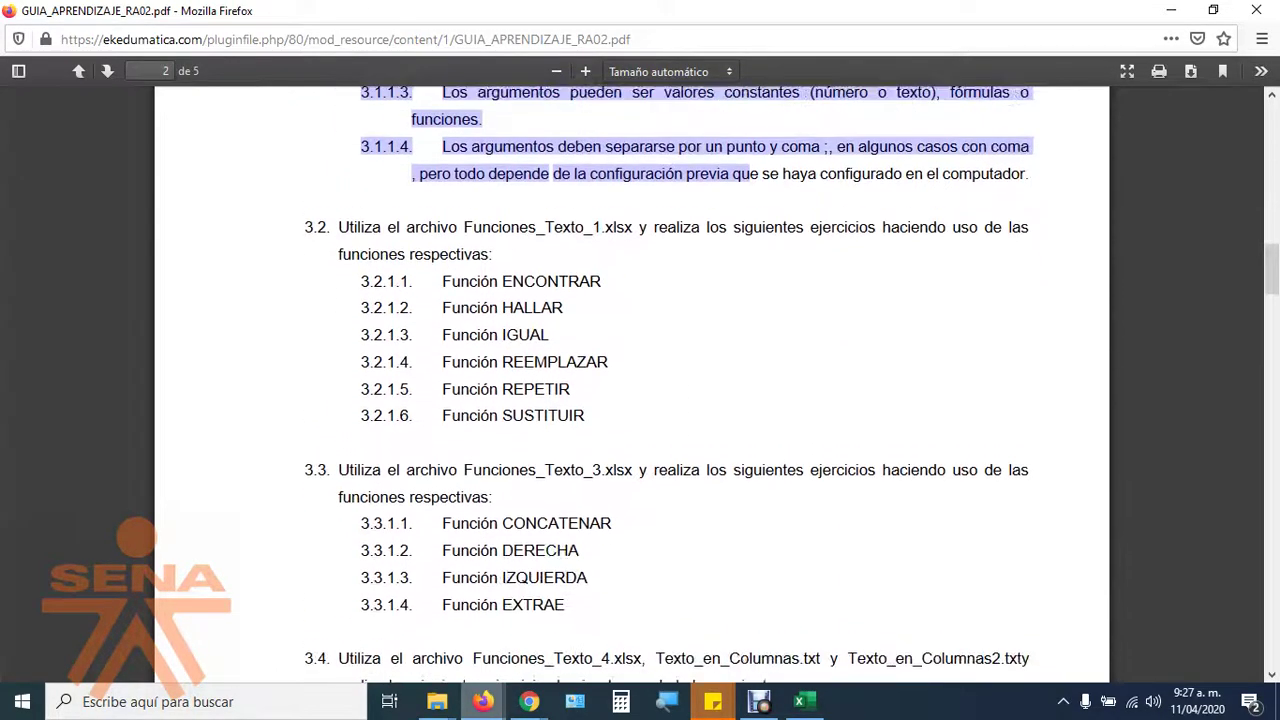
pyautogui.moveTo(430, 257); pyautogui.dragTo(600, 257)
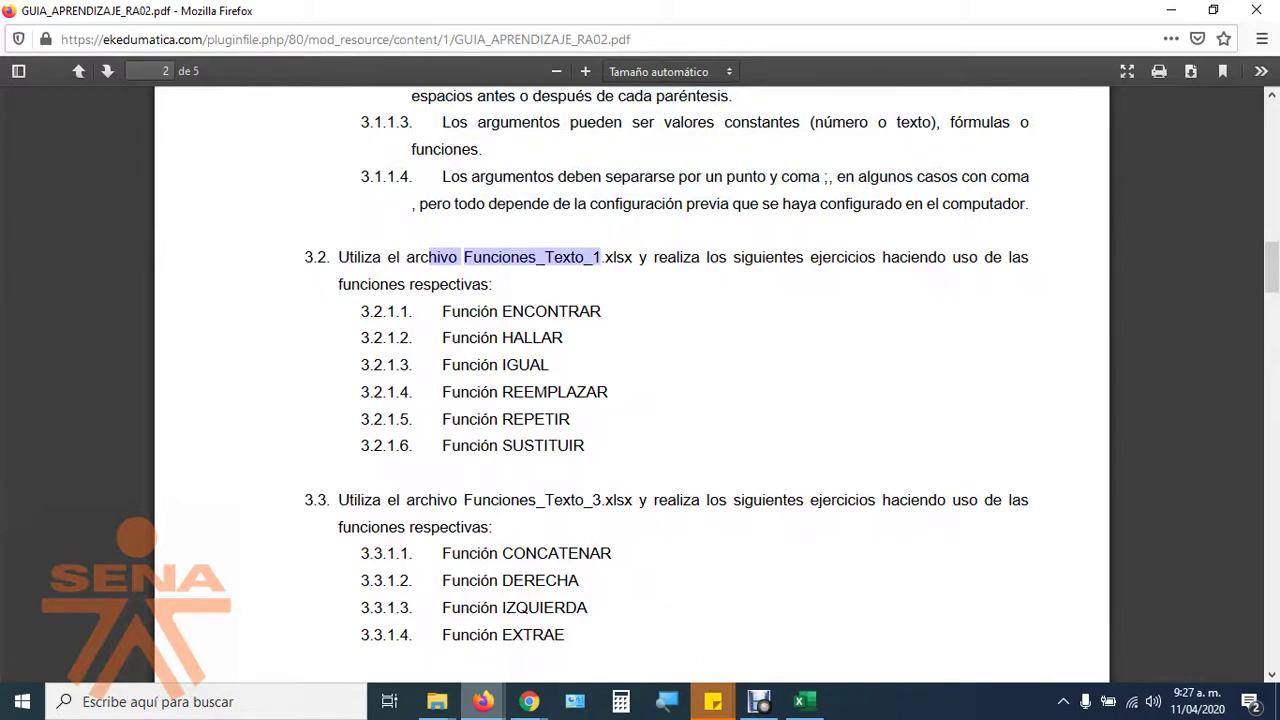
pyautogui.moveTo(483, 701)
pyautogui.click(380, 620)
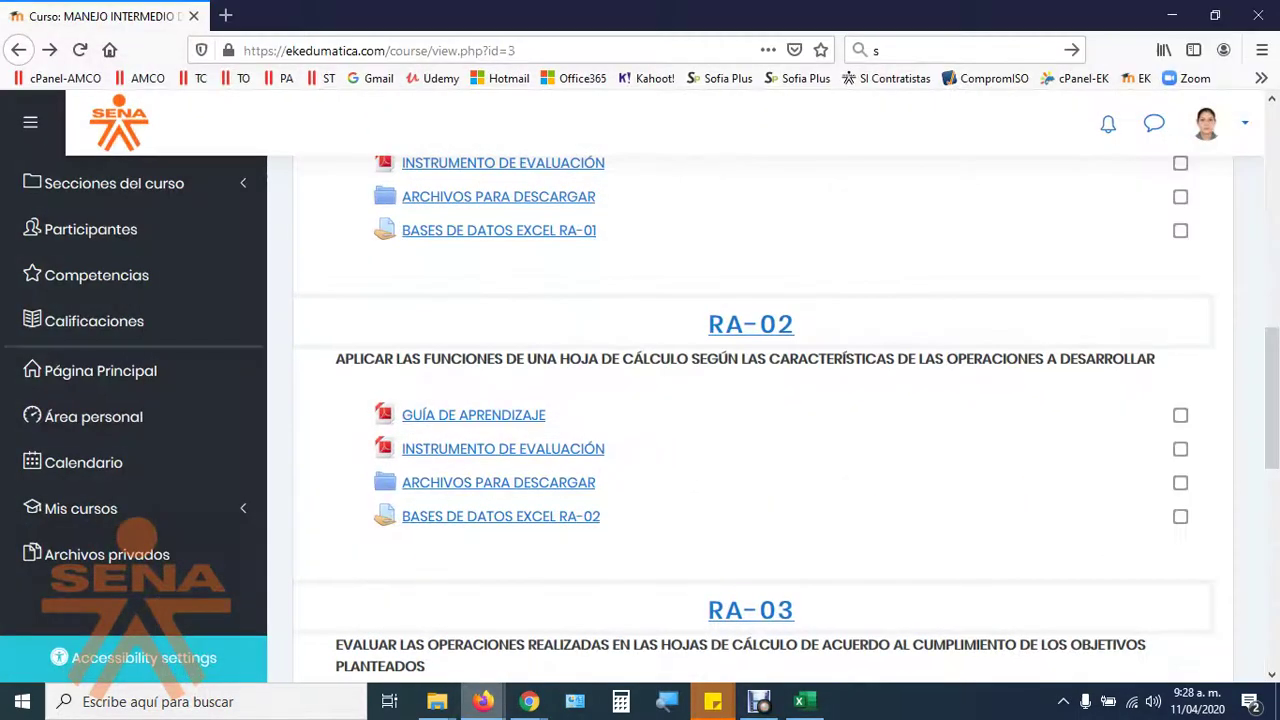
# Open the RA-02 downloadable files folder and scroll through its practice files.
pyautogui.click(530, 482)
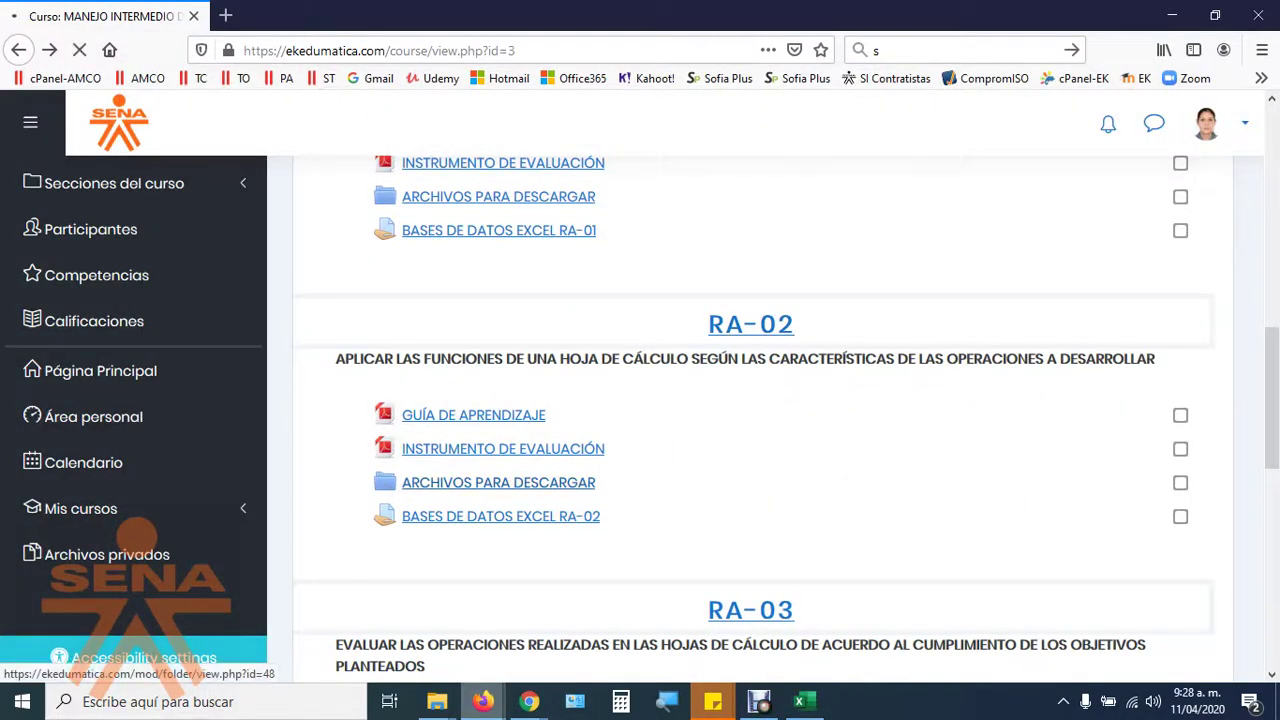
pyautogui.scroll(-3, 760, 410)
pyautogui.scroll(-1, 760, 410)
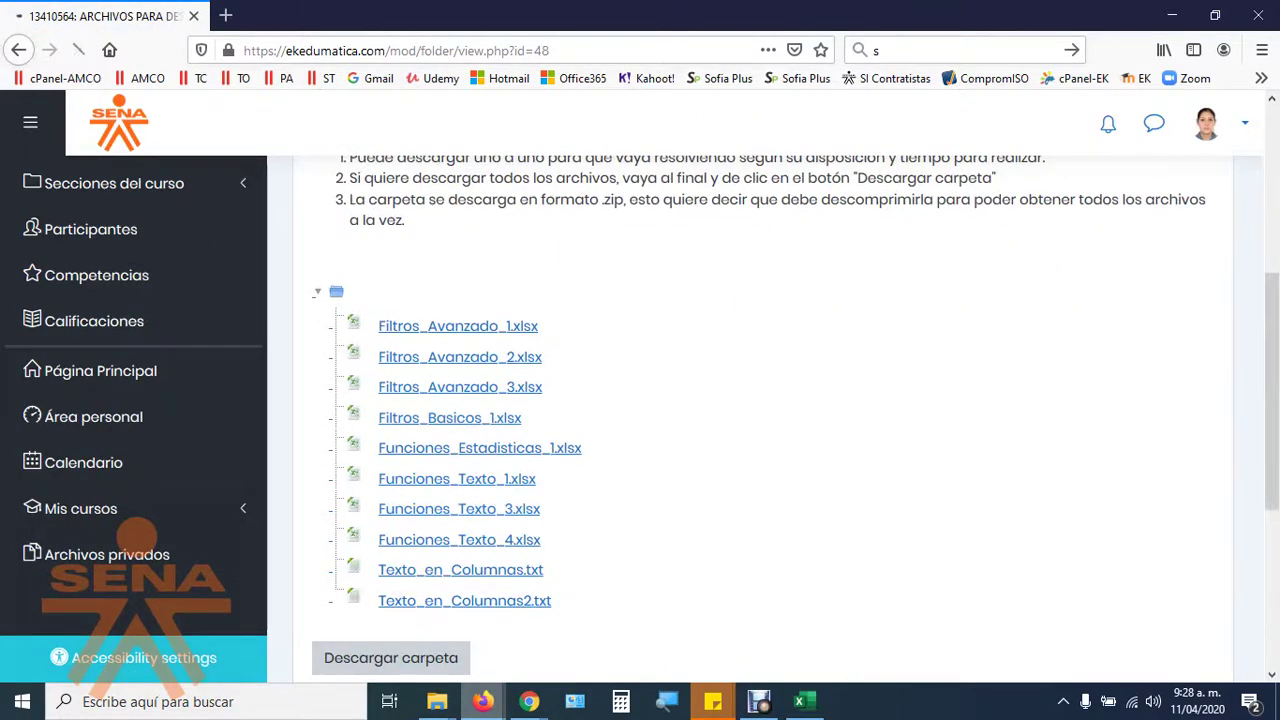
# Close the Ordenar.xlsx workbook without saving and return to the learning guide PDF.
pyautogui.click(799, 701)
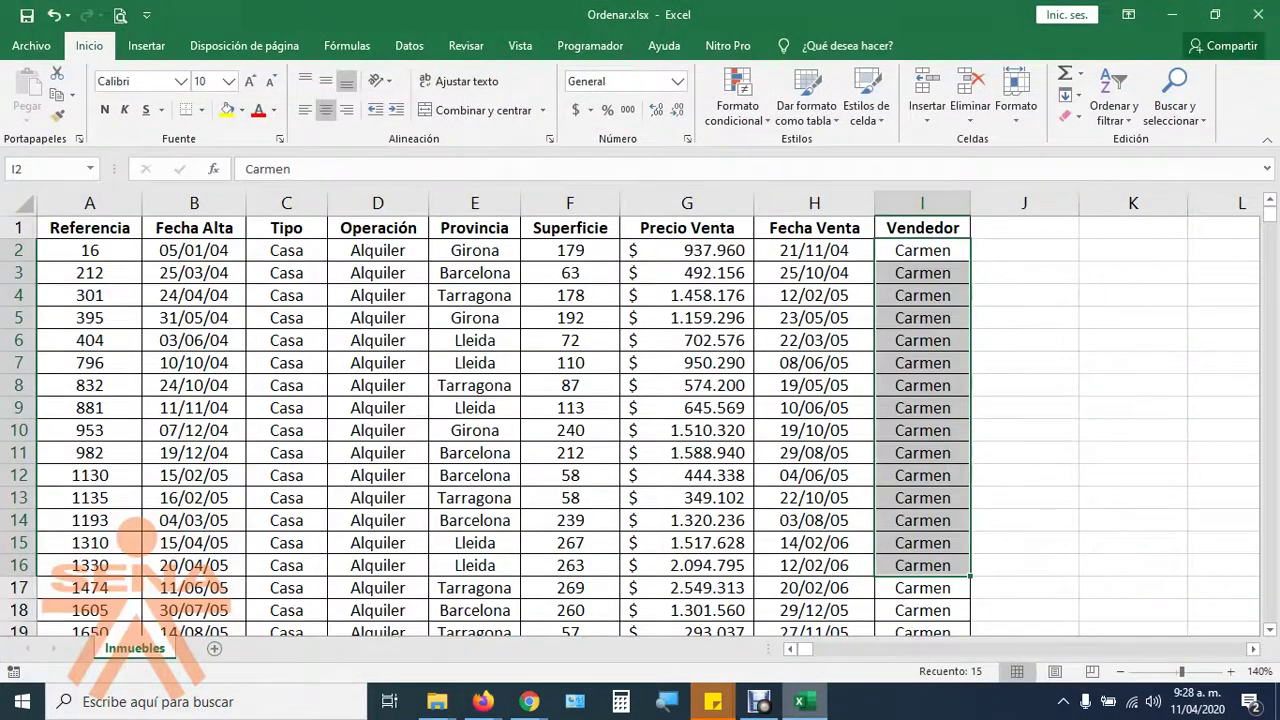
pyautogui.hotkey('alt', 'F4')
pyautogui.press('Tab')
pyautogui.press('Return')
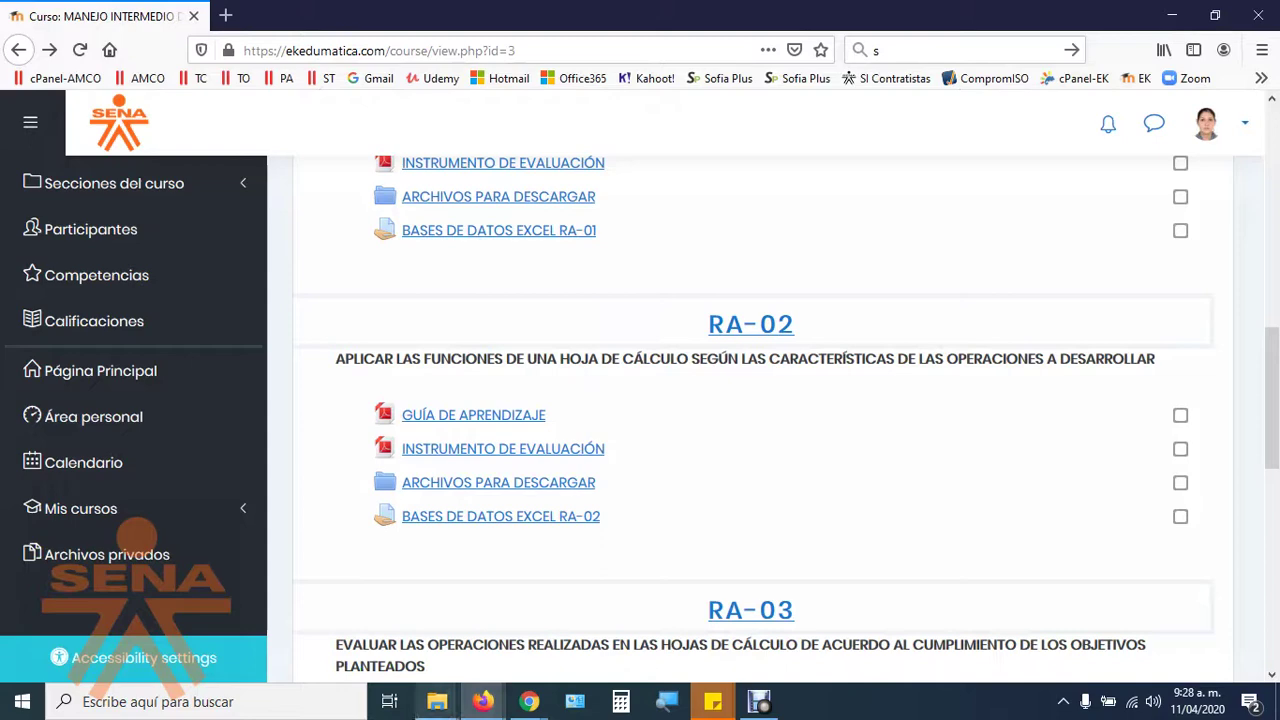
pyautogui.moveTo(484, 701)
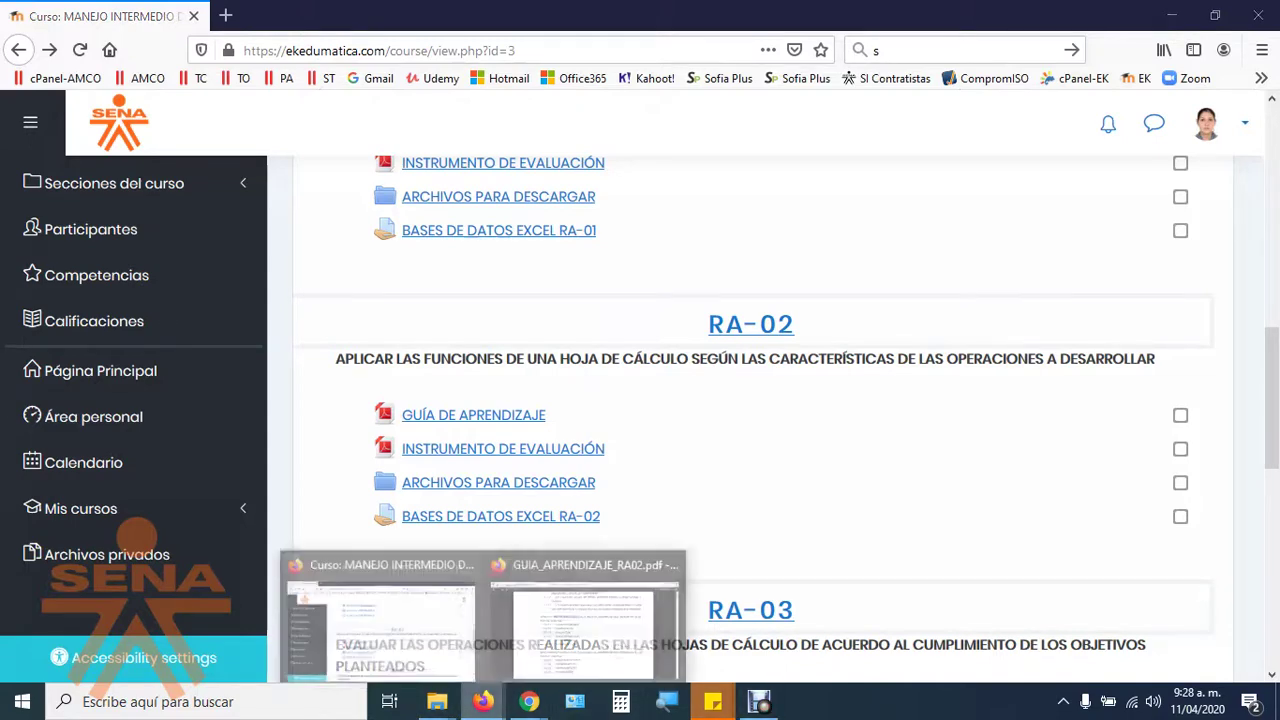
pyautogui.click(590, 610)
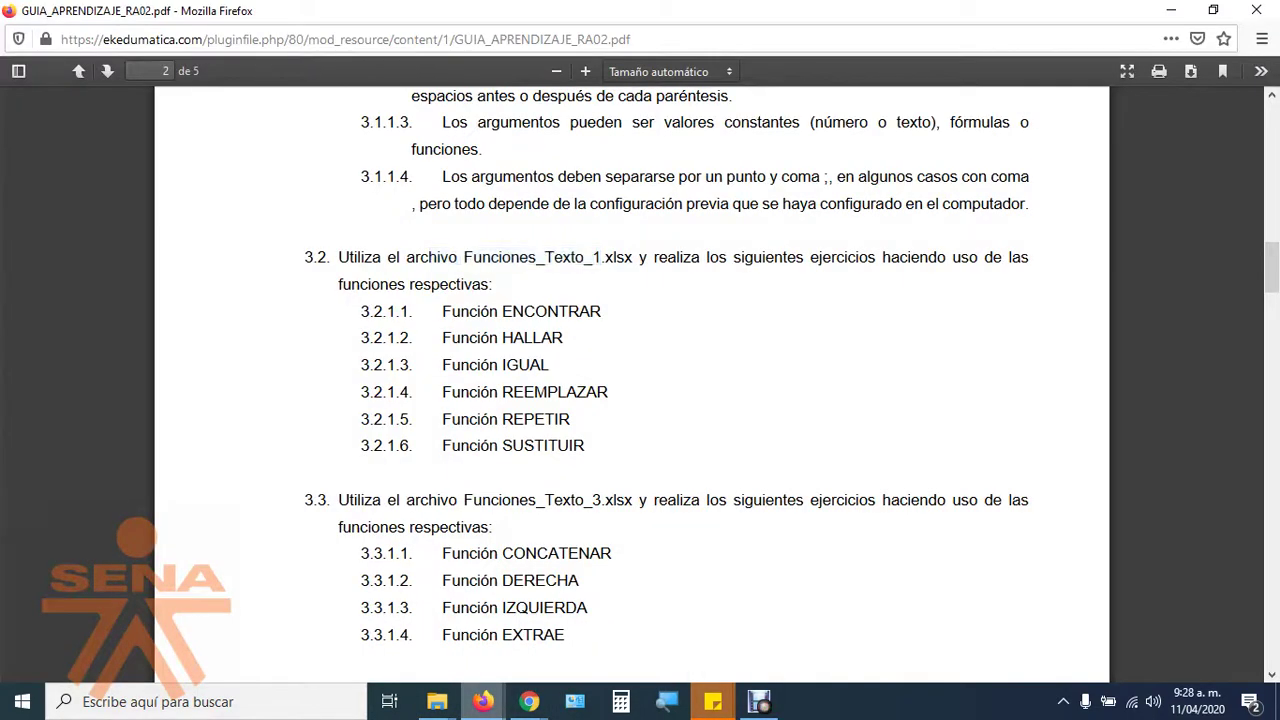
# Highlight the Funciones_Texto_1 and Funciones_Texto_3 names in the guide, then bring up EXCEL MATERIAL.
pyautogui.moveTo(472, 257); pyautogui.dragTo(600, 257)
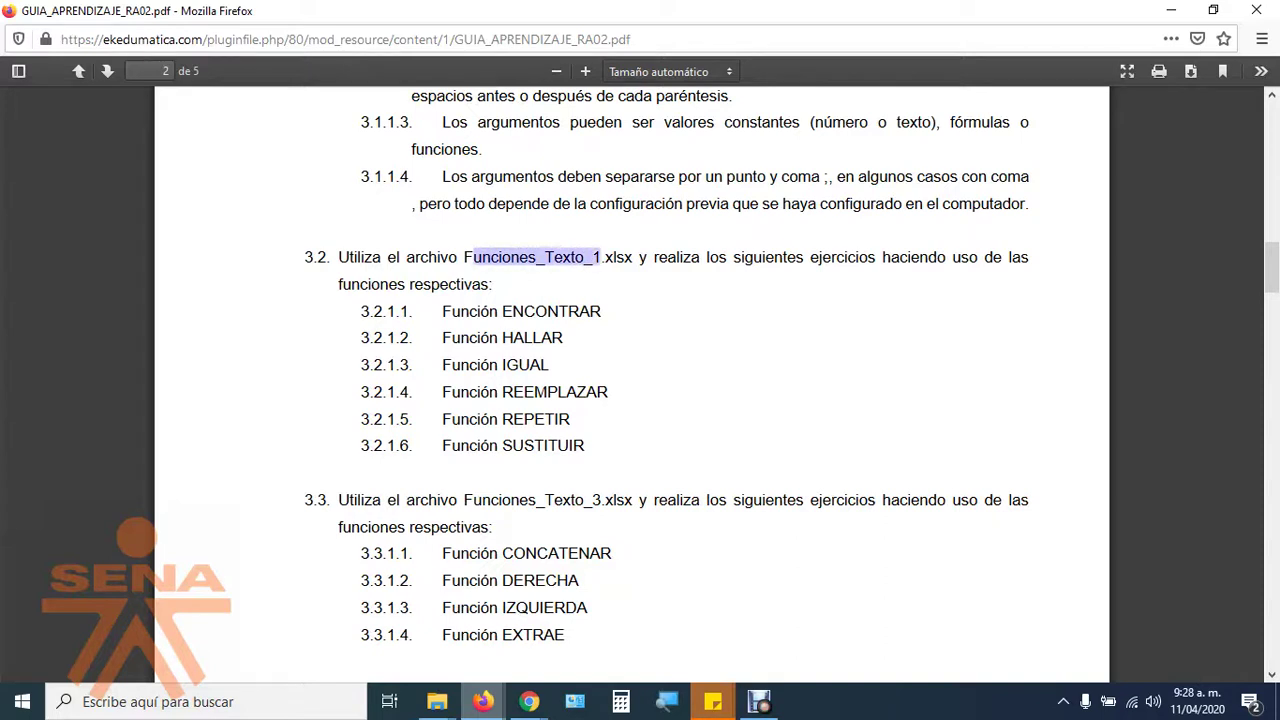
pyautogui.moveTo(502, 500); pyautogui.dragTo(604, 500)
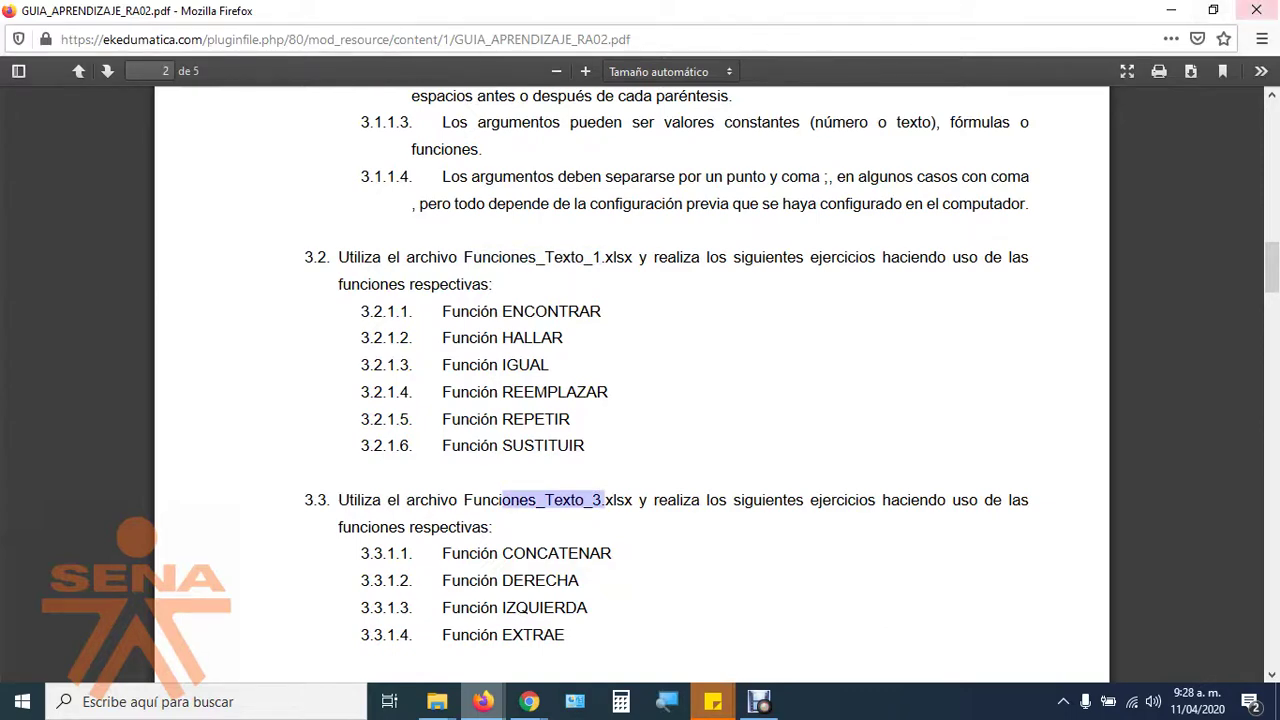
pyautogui.moveTo(437, 701)
pyautogui.click(538, 610)
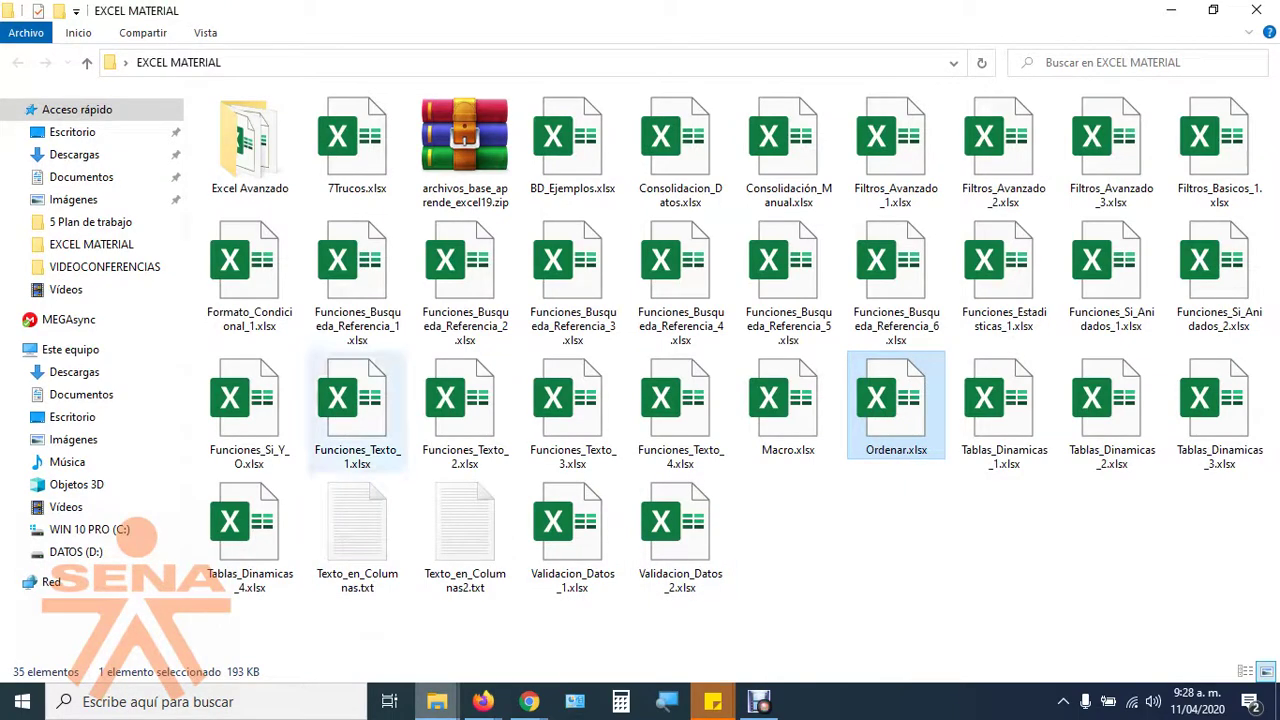
# Open Funciones_Texto_1.xlsx from EXCEL MATERIAL to its ENCONTRAR sheet.
pyautogui.doubleClick(357, 405)
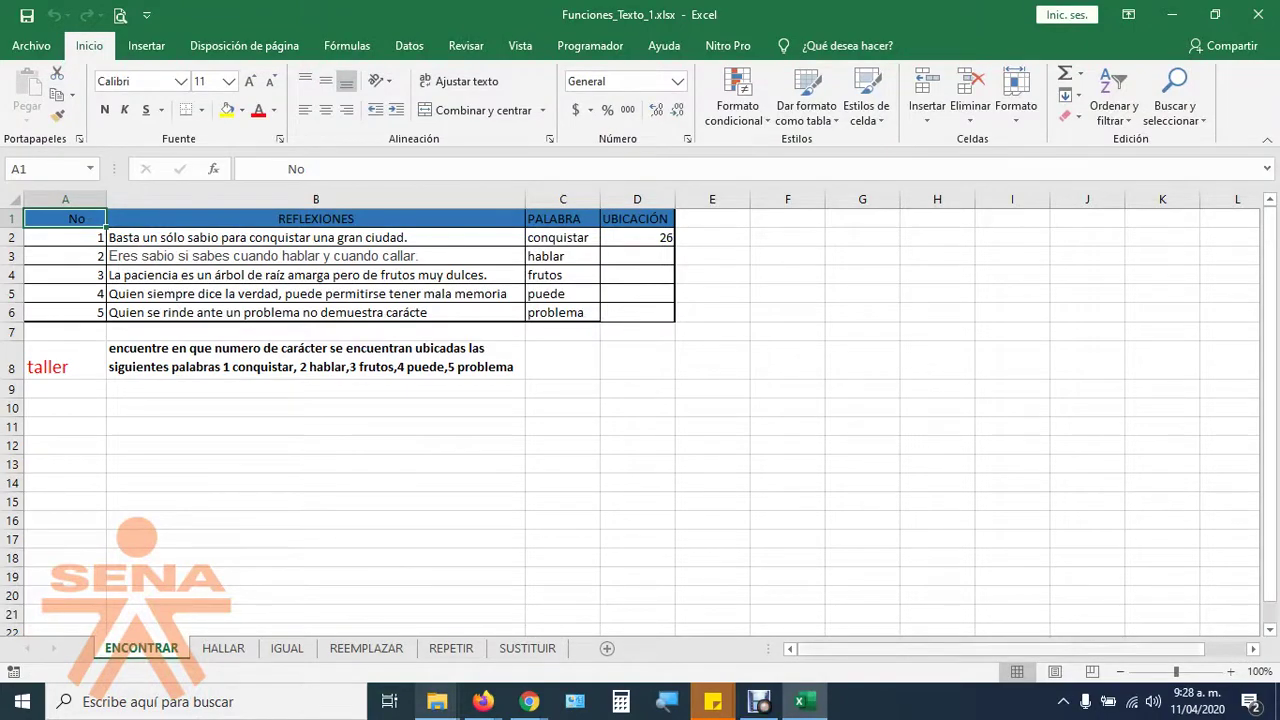
pyautogui.scroll(4, 640, 410)
pyautogui.hotkey('alt', 'b')
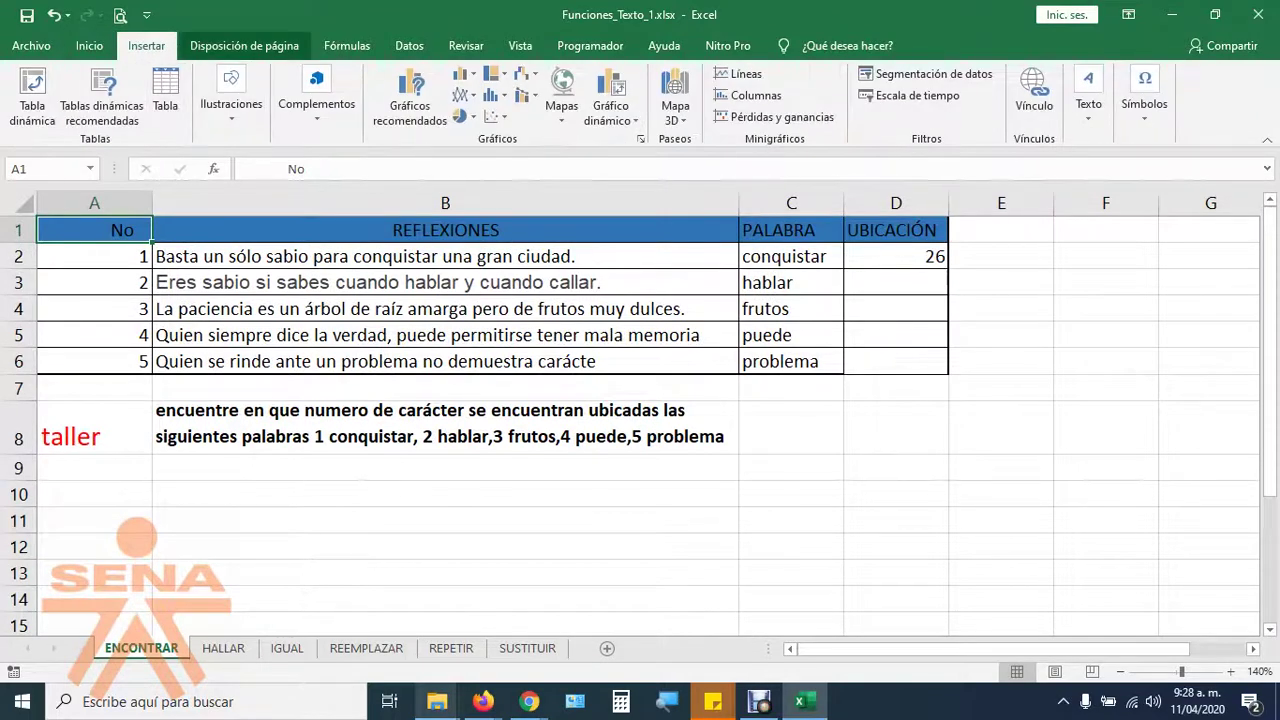
# Browse the Fórmulas tab's Texto function list to review the available text functions.
pyautogui.click(346, 45)
pyautogui.click(223, 95)
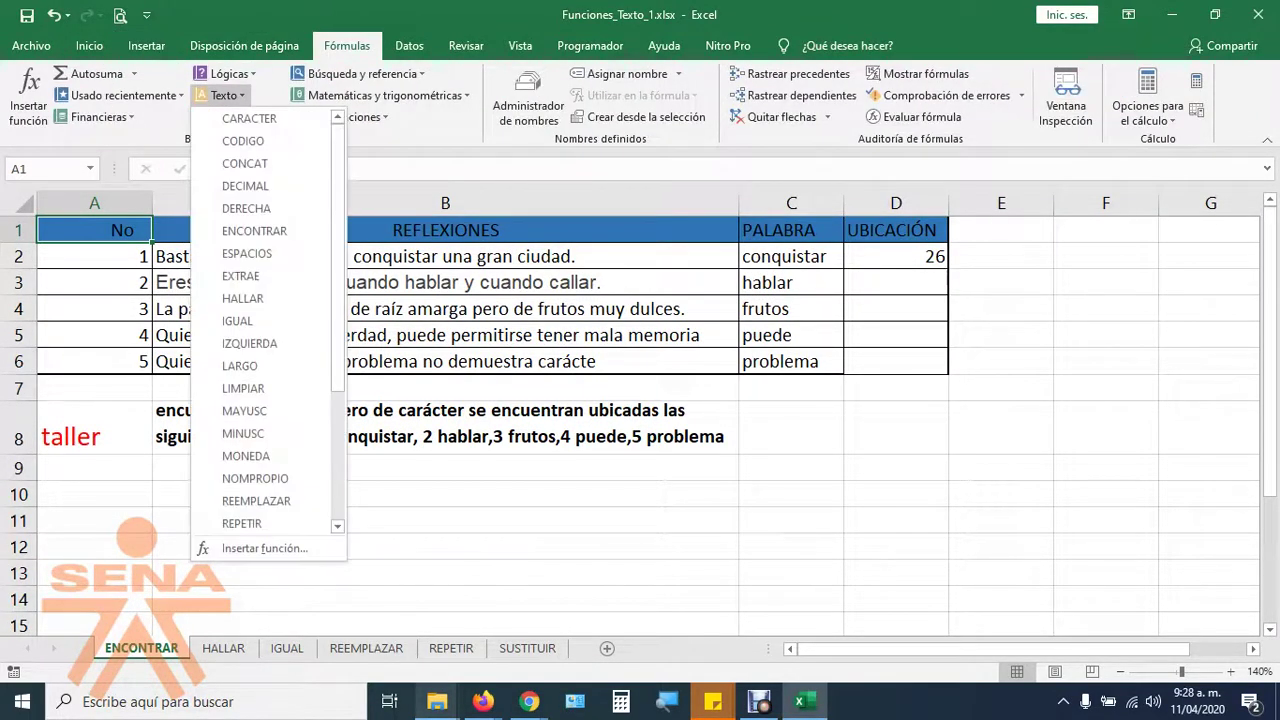
pyautogui.scroll(-1, 260, 122)
pyautogui.scroll(-2, 265, 320)
pyautogui.scroll(-1, 265, 320)
pyautogui.scroll(1, 265, 320)
pyautogui.scroll(2, 265, 320)
pyautogui.press('Escape')
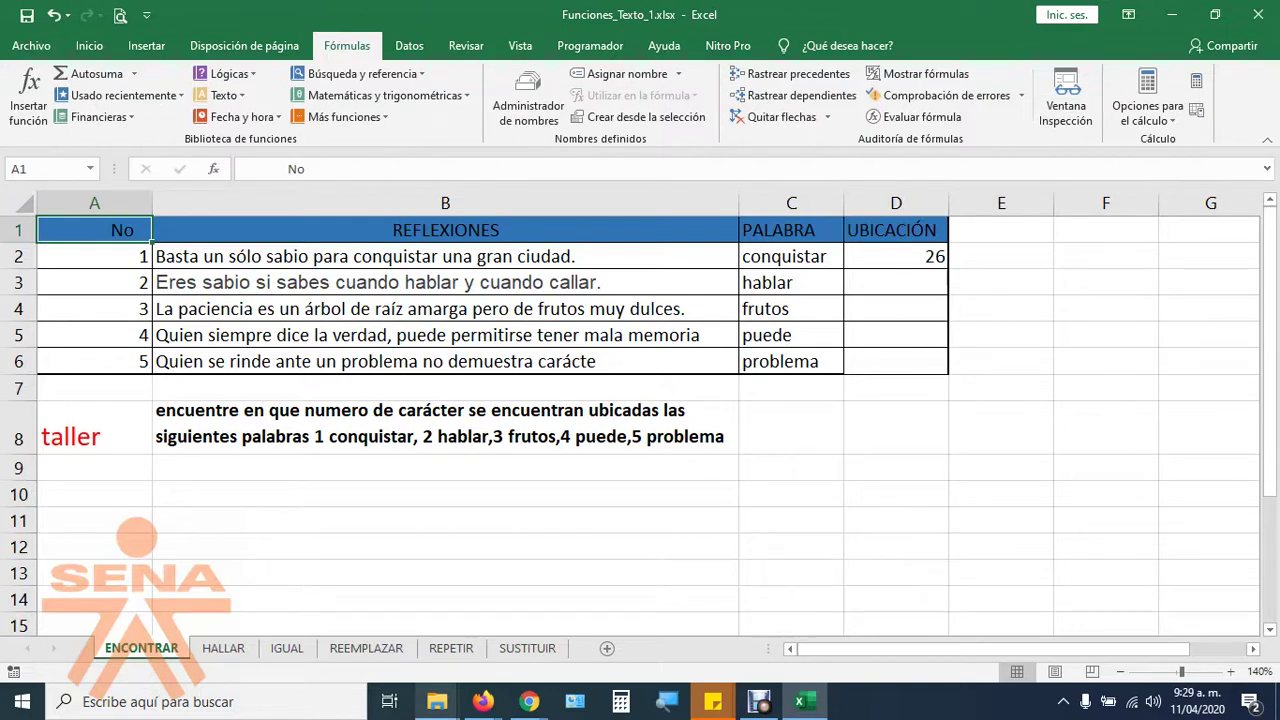
pyautogui.click(222, 95)
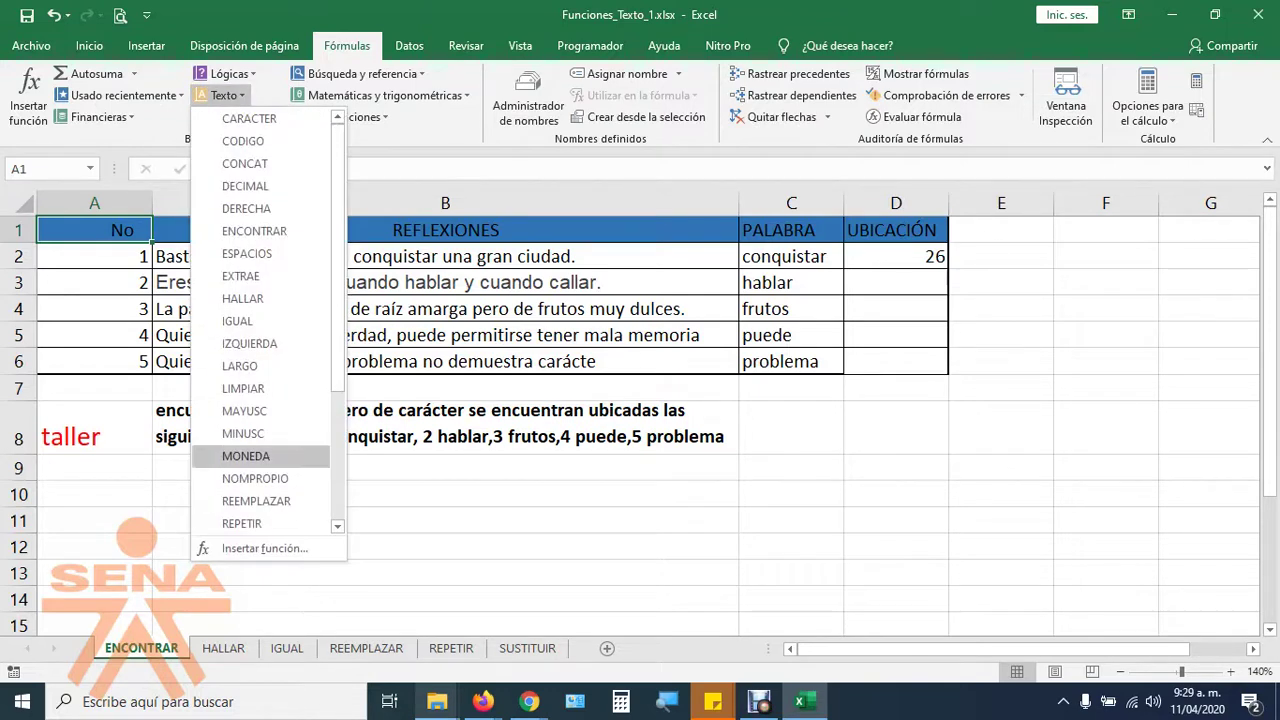
pyautogui.scroll(-3, 270, 320)
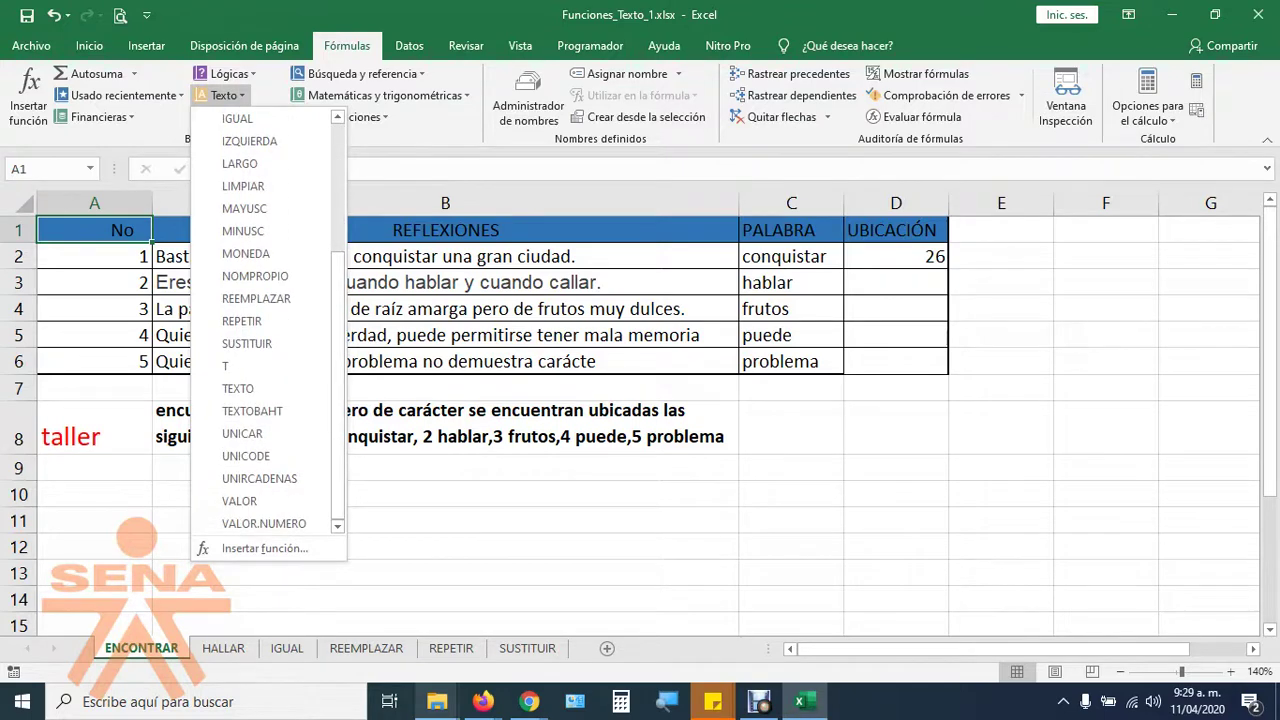
pyautogui.press('Escape')
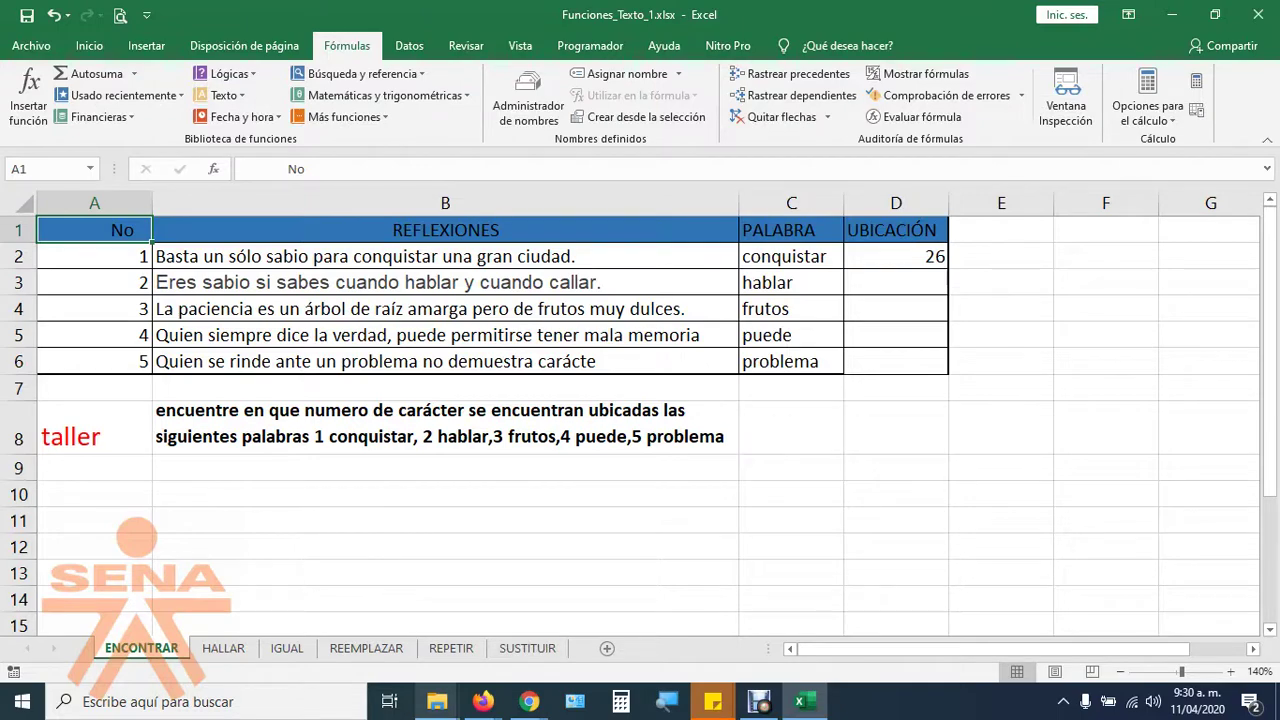
pyautogui.click(223, 648)
pyautogui.click(141, 648)
pyautogui.click(223, 648)
pyautogui.click(141, 648)
pyautogui.click(223, 648)
pyautogui.click(141, 648)
pyautogui.click(223, 648)
pyautogui.click(141, 648)
pyautogui.moveTo(445, 256); pyautogui.dragTo(445, 361)
pyautogui.click(445, 256)
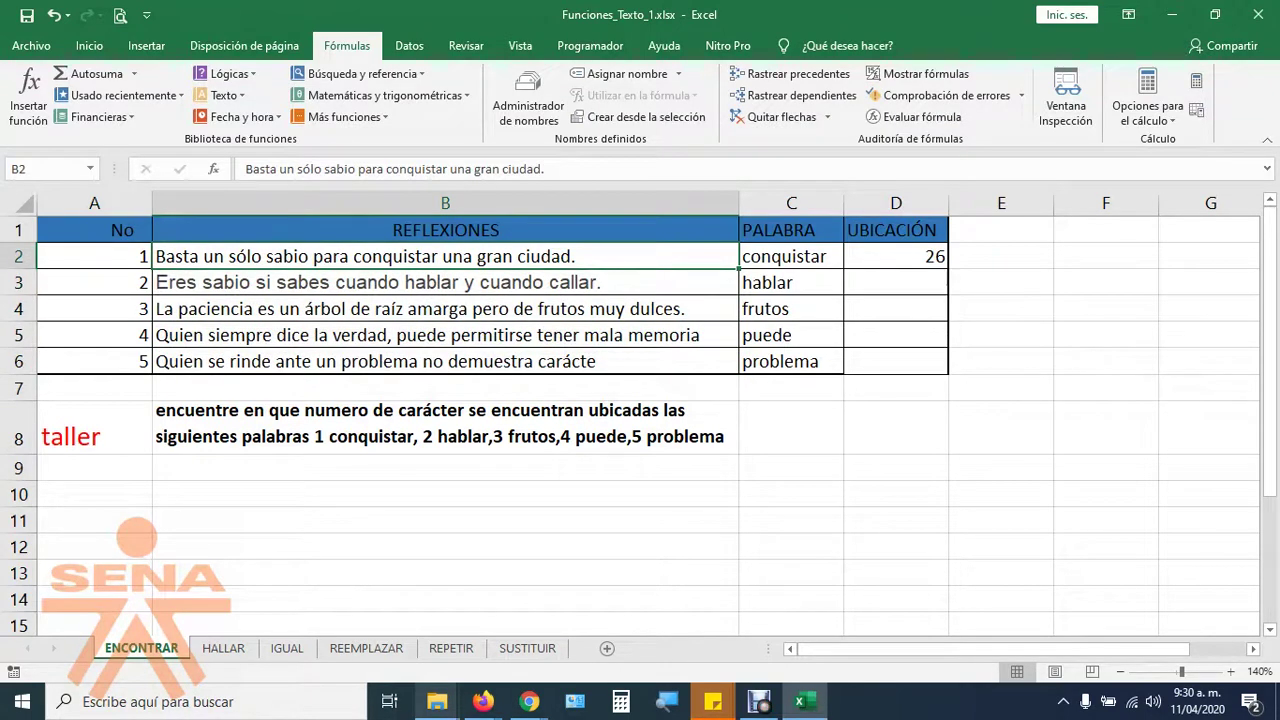
pyautogui.click(445, 282)
pyautogui.click(445, 309)
pyautogui.click(445, 335)
pyautogui.click(445, 361)
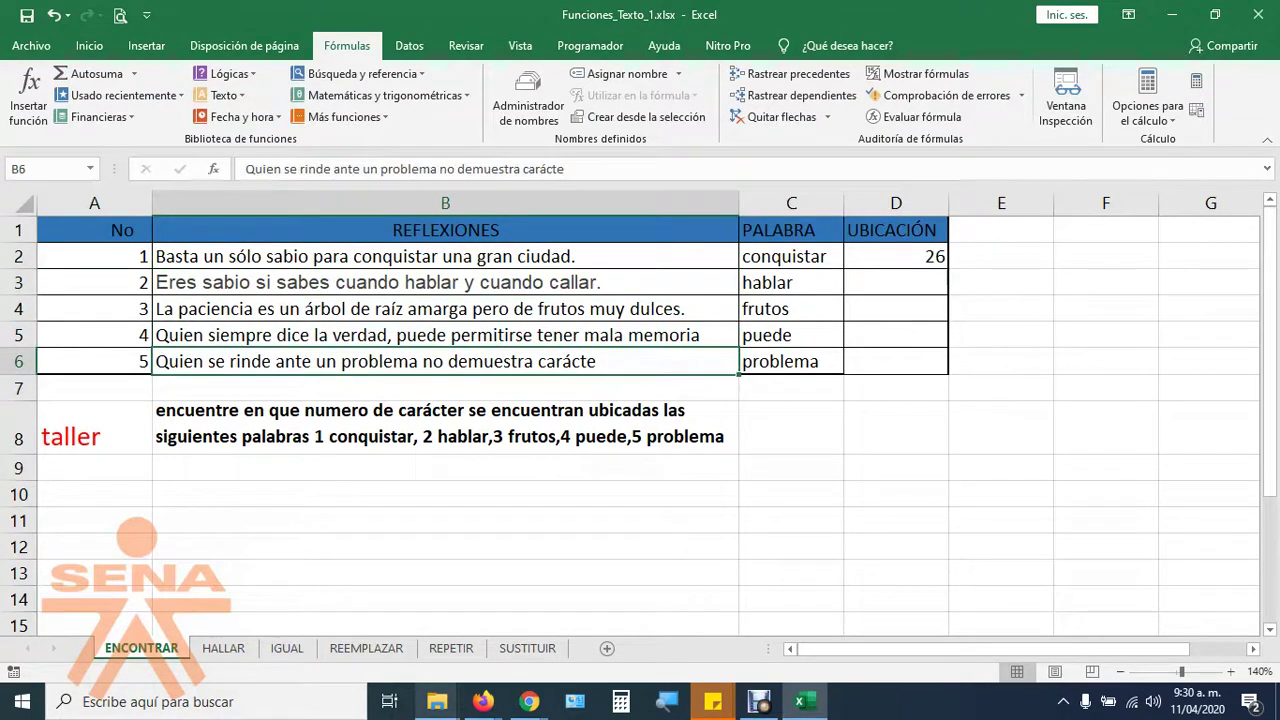
pyautogui.click(791, 256)
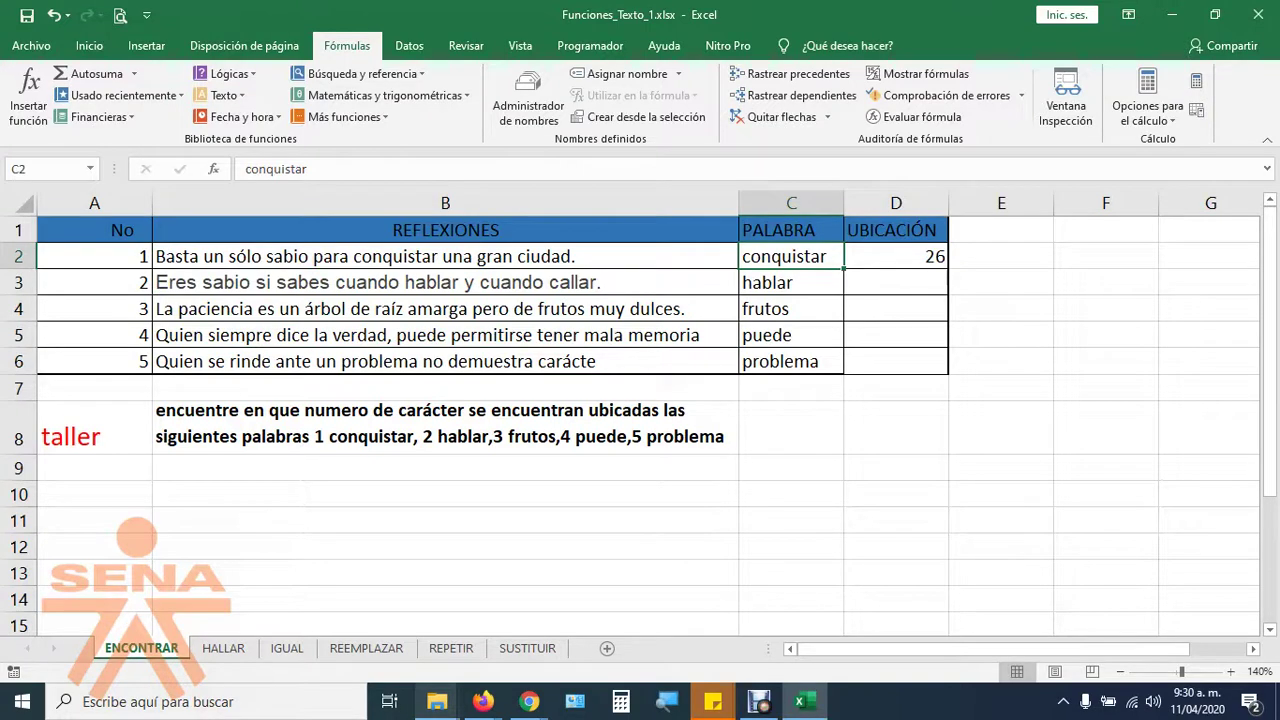
pyautogui.click(445, 423)
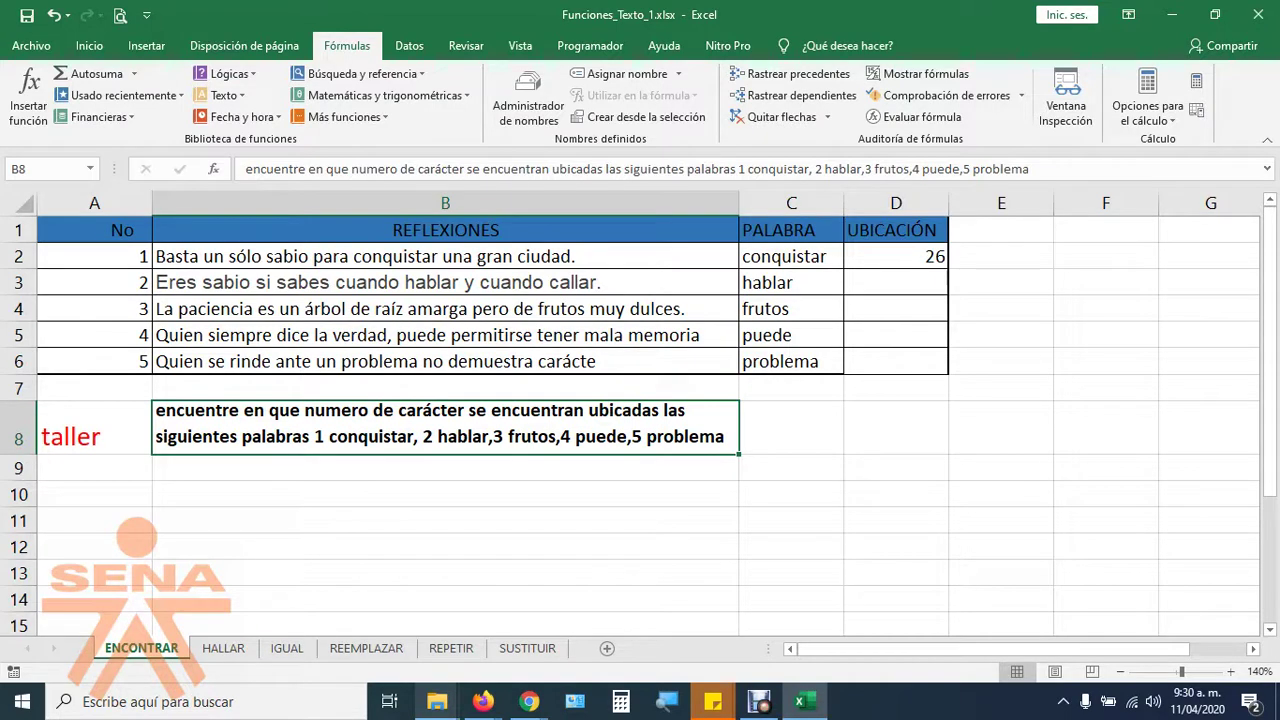
pyautogui.click(791, 256)
pyautogui.press('Down')
pyautogui.press('Down')
pyautogui.press('Down')
pyautogui.press('Down')
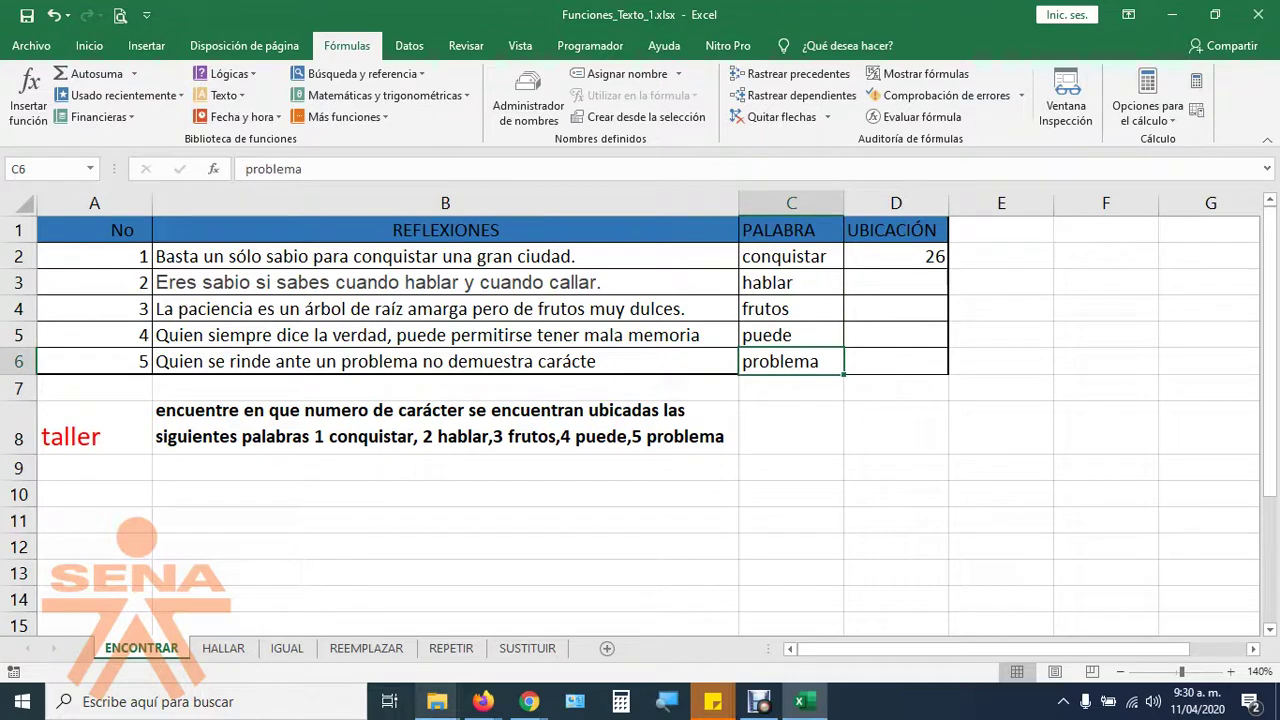
pyautogui.click(791, 256)
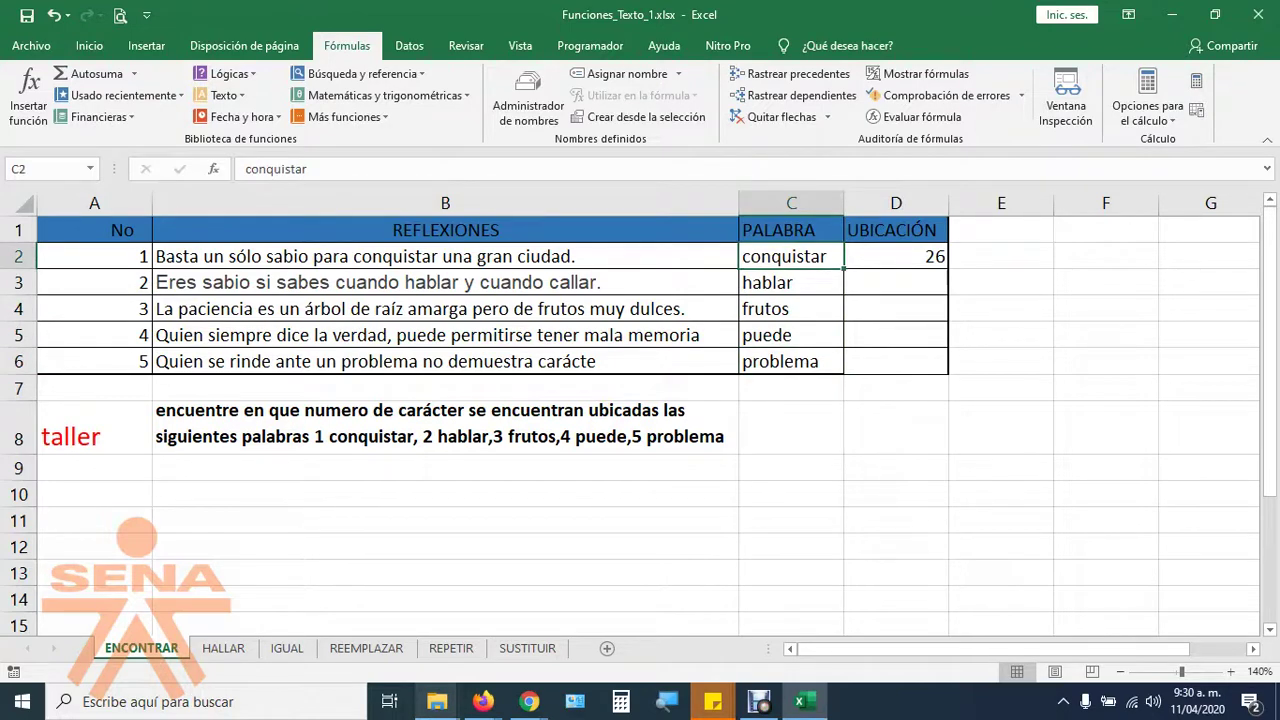
pyautogui.click(445, 256)
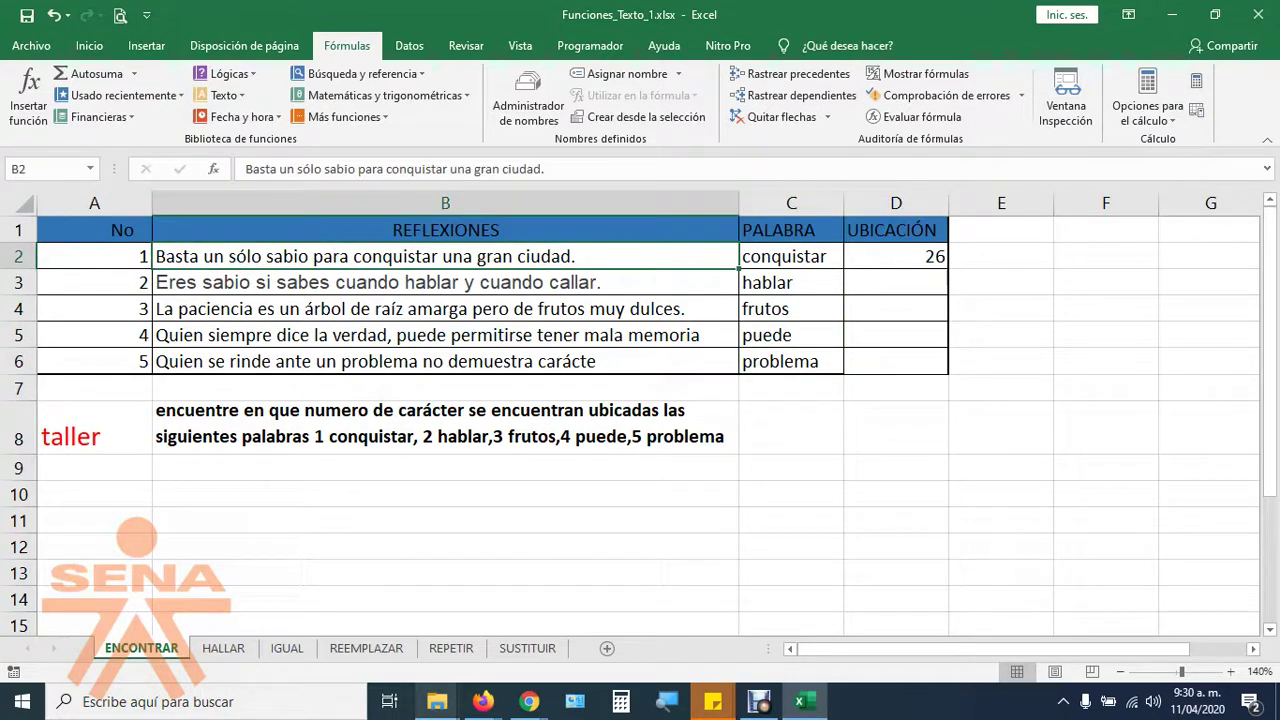
pyautogui.click(895, 256)
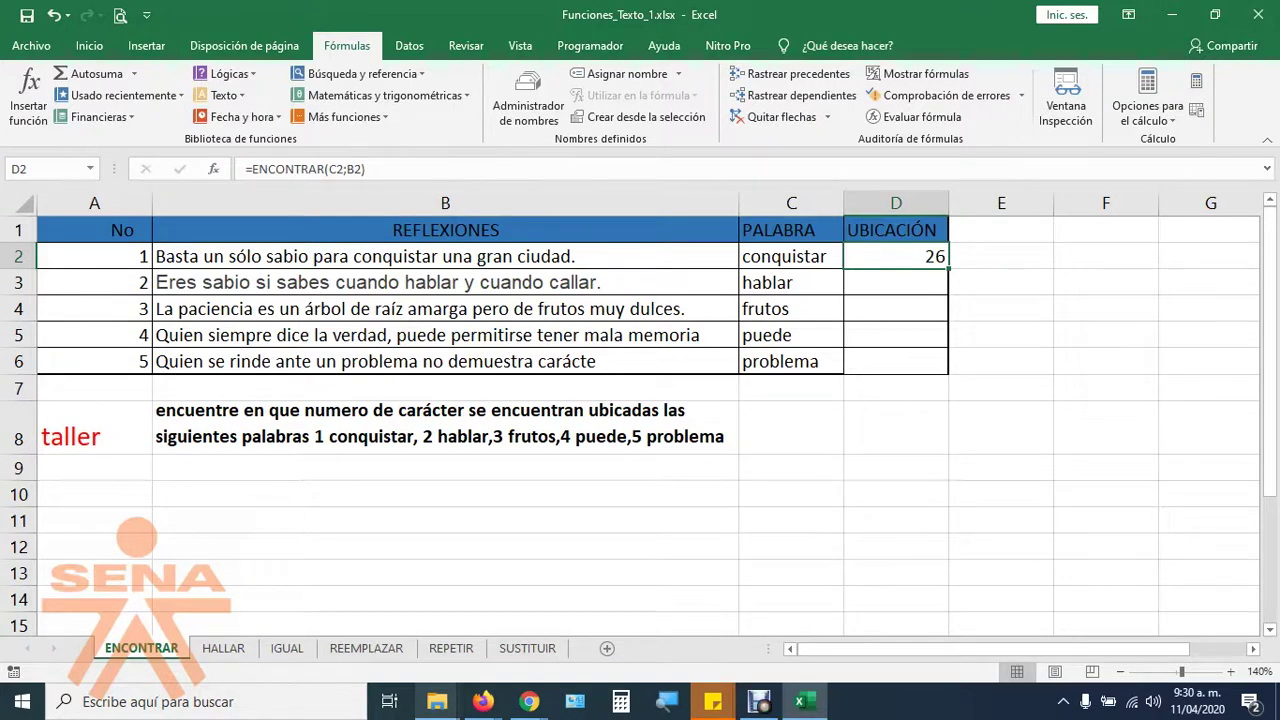
pyautogui.press('F2')
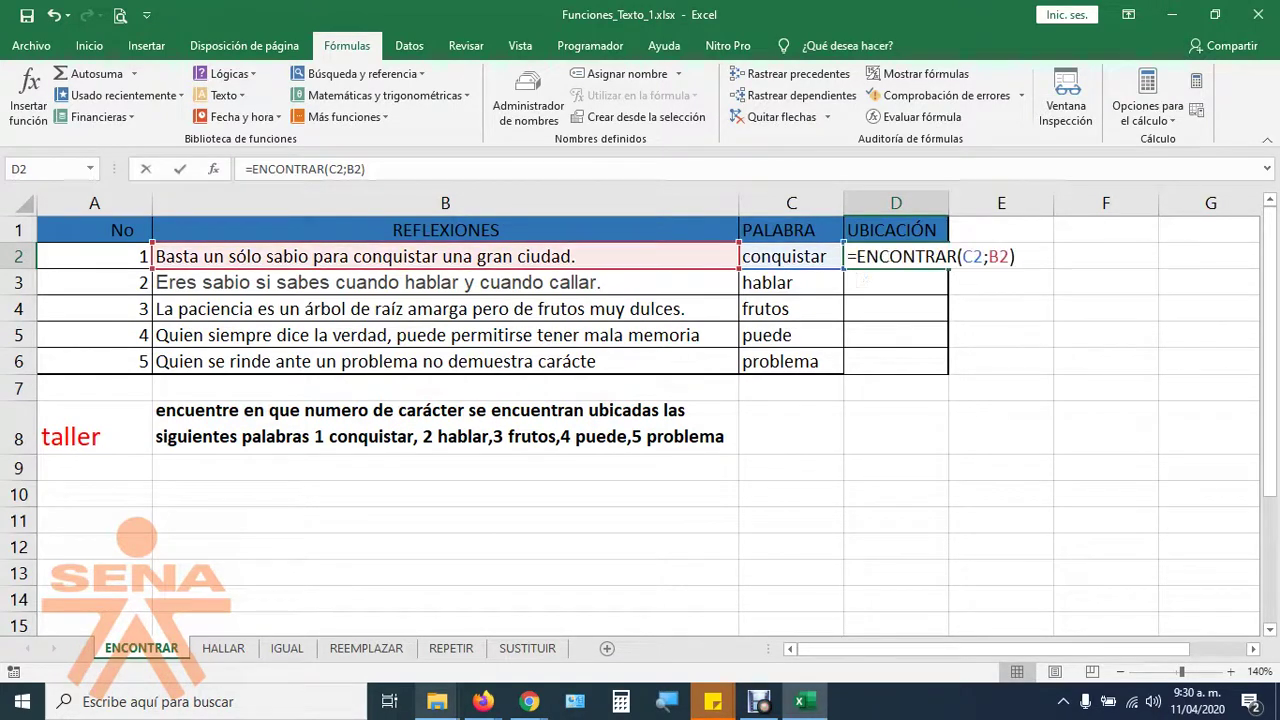
pyautogui.moveTo(848, 256); pyautogui.dragTo(962, 256)
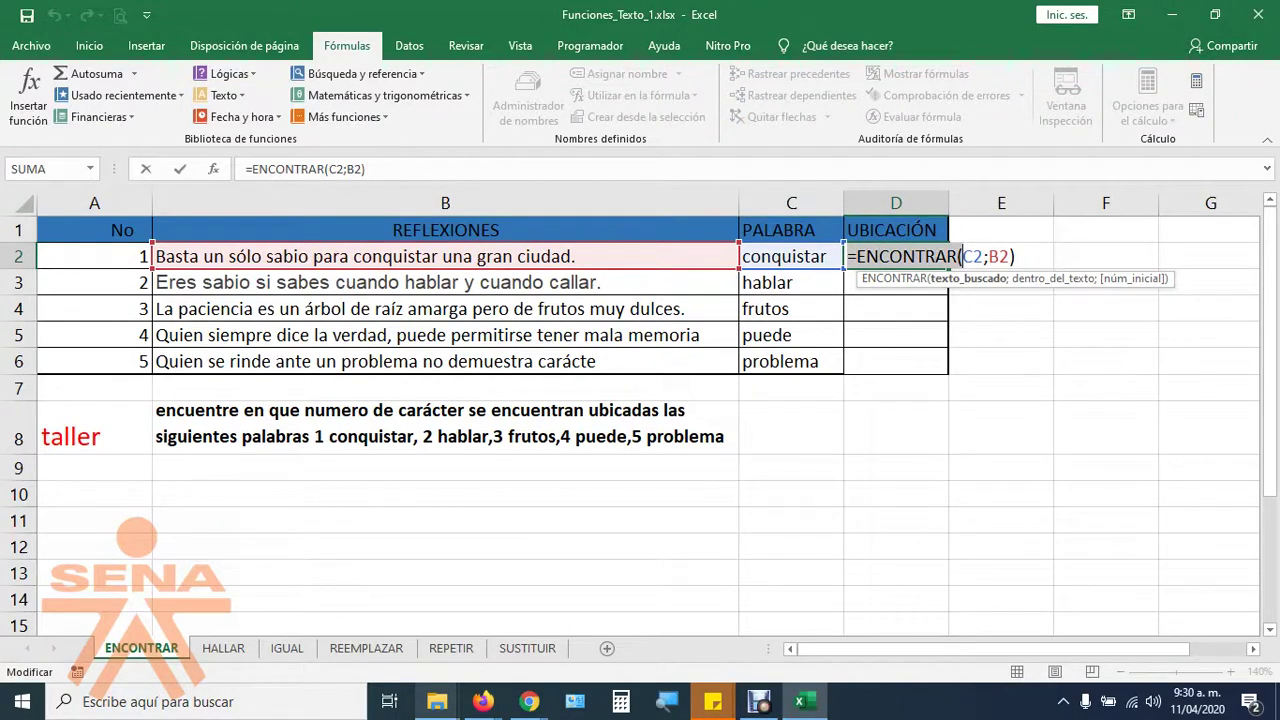
pyautogui.click(857, 256)
pyautogui.click(855, 256)
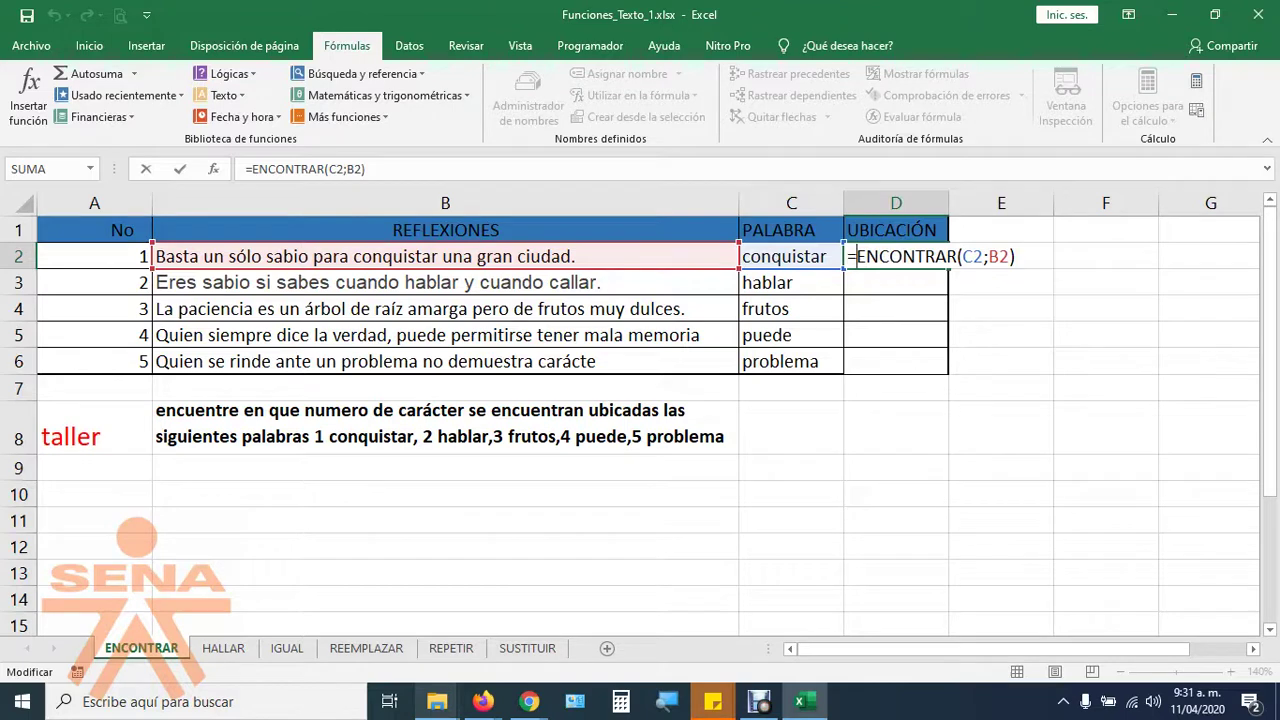
pyautogui.moveTo(848, 256); pyautogui.dragTo(962, 256)
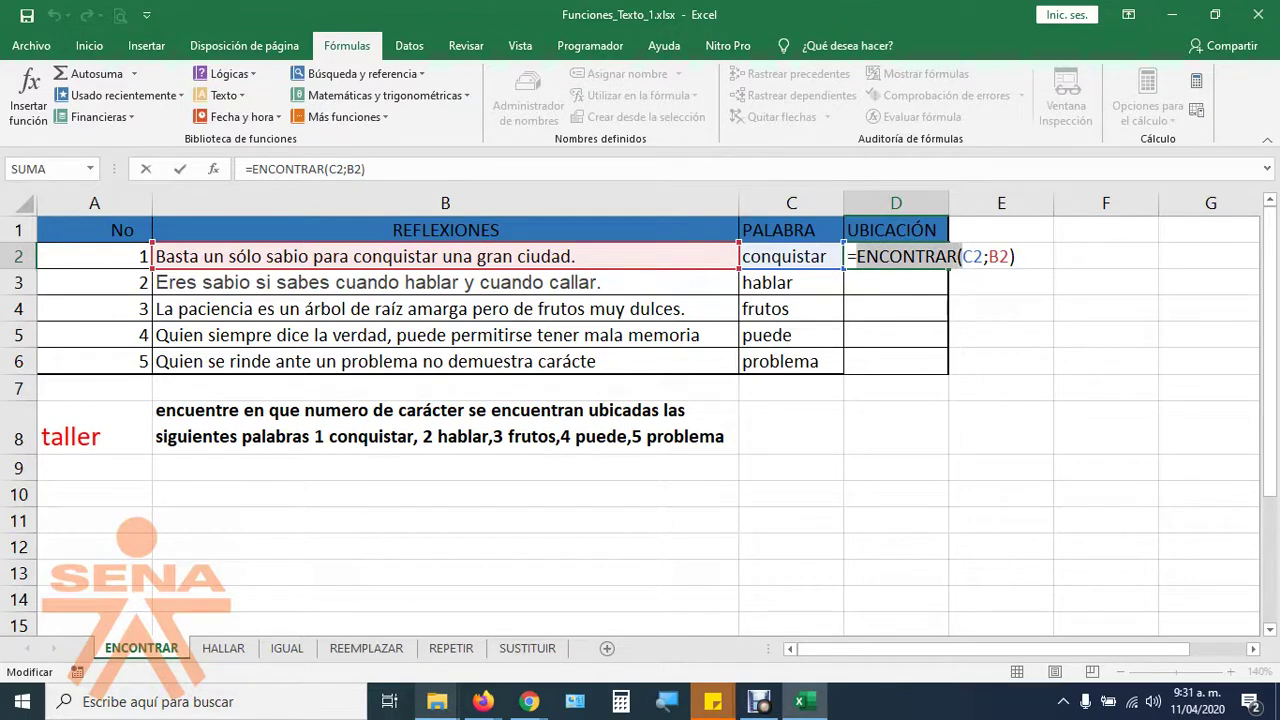
pyautogui.click(1015, 256)
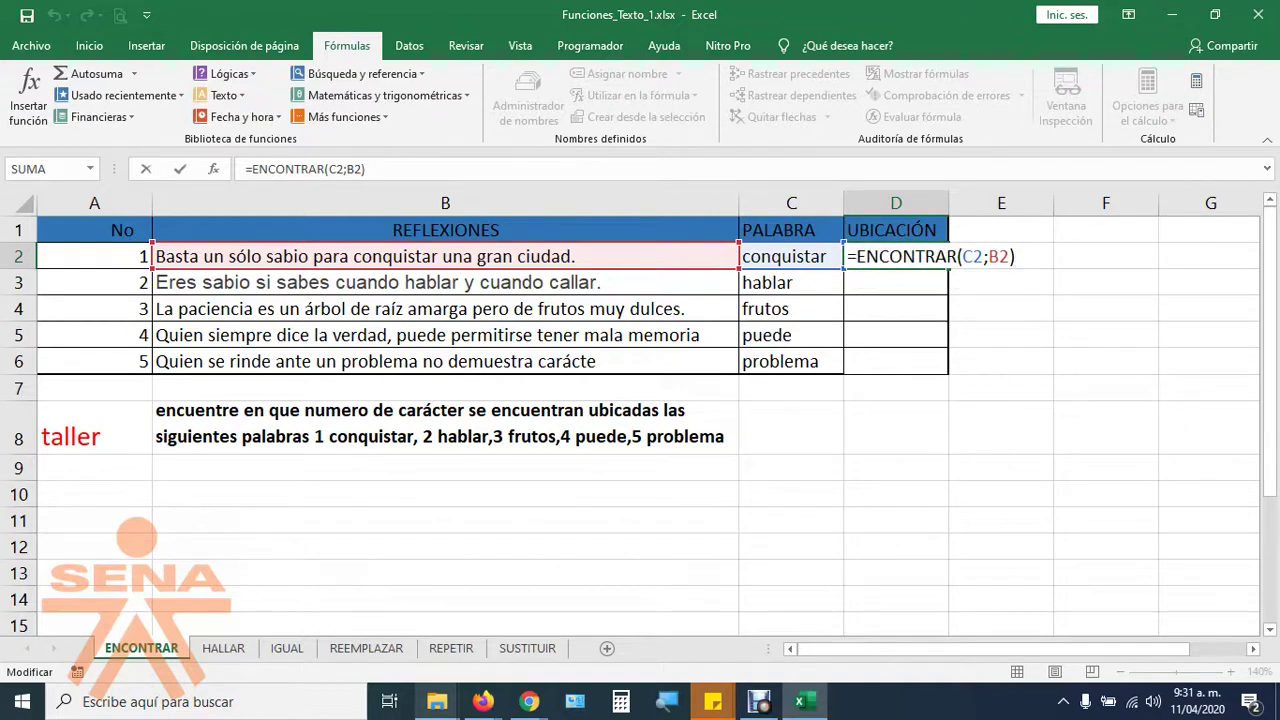
pyautogui.moveTo(962, 256); pyautogui.dragTo(1010, 256)
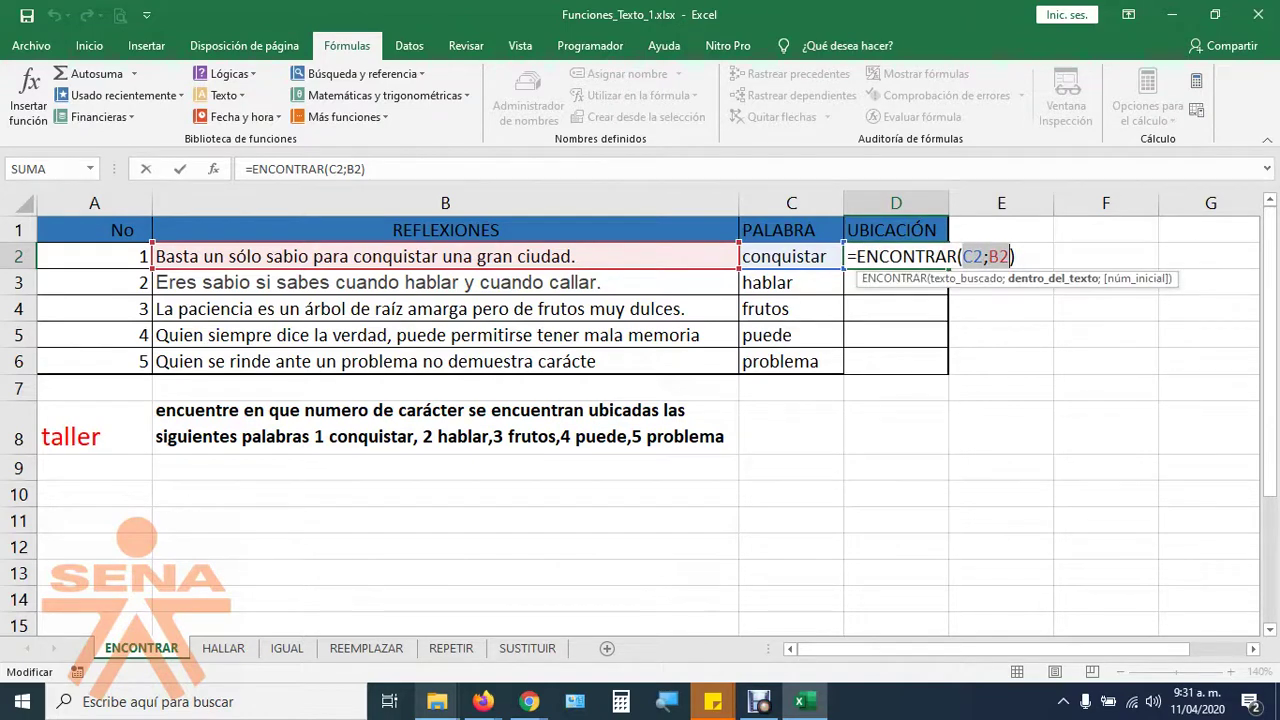
pyautogui.press('Return')
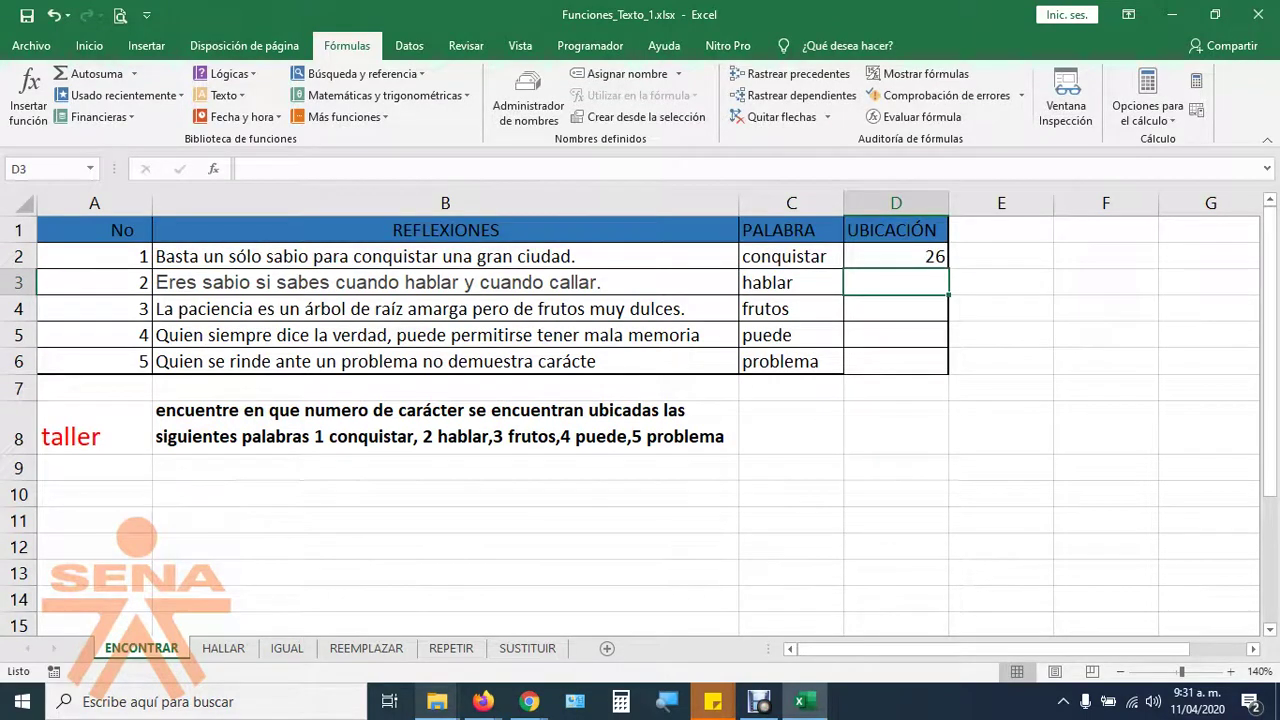
# Enlarge the font of empty cell B10 with five Increase Font Size steps.
pyautogui.scroll(-2, 1010, 256)
pyautogui.click(445, 335)
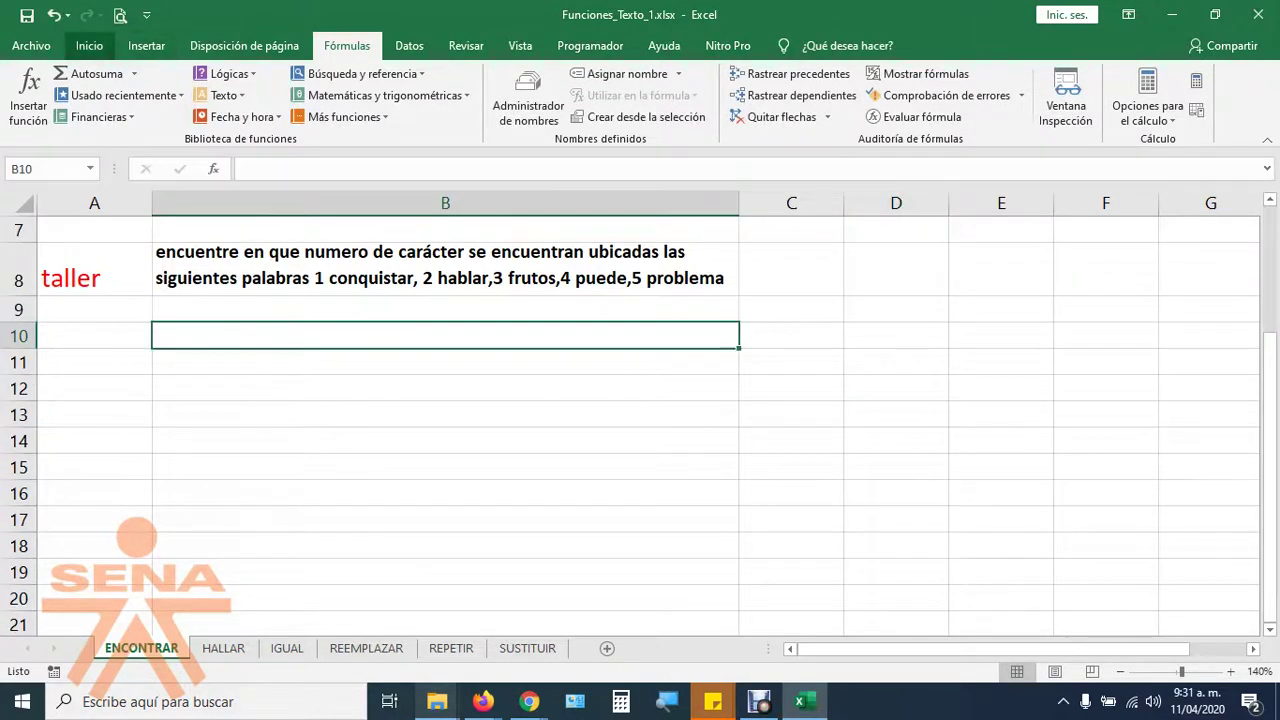
pyautogui.click(89, 45)
pyautogui.click(250, 81)
pyautogui.click(250, 81)
pyautogui.click(250, 81)
pyautogui.click(250, 81)
pyautogui.click(250, 81)
pyautogui.click(250, 81)
pyautogui.click(250, 81)
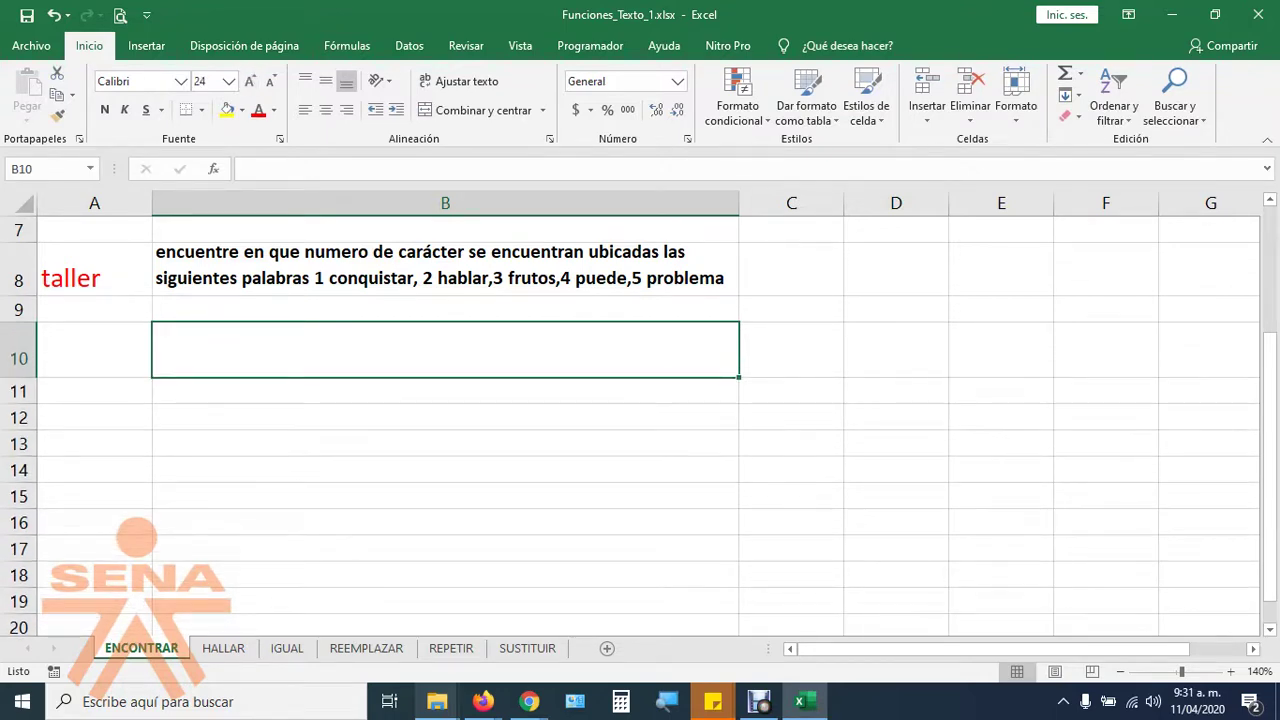
# Start a formula in B10 with =E and browse the function suggestions.
pyautogui.write('=')
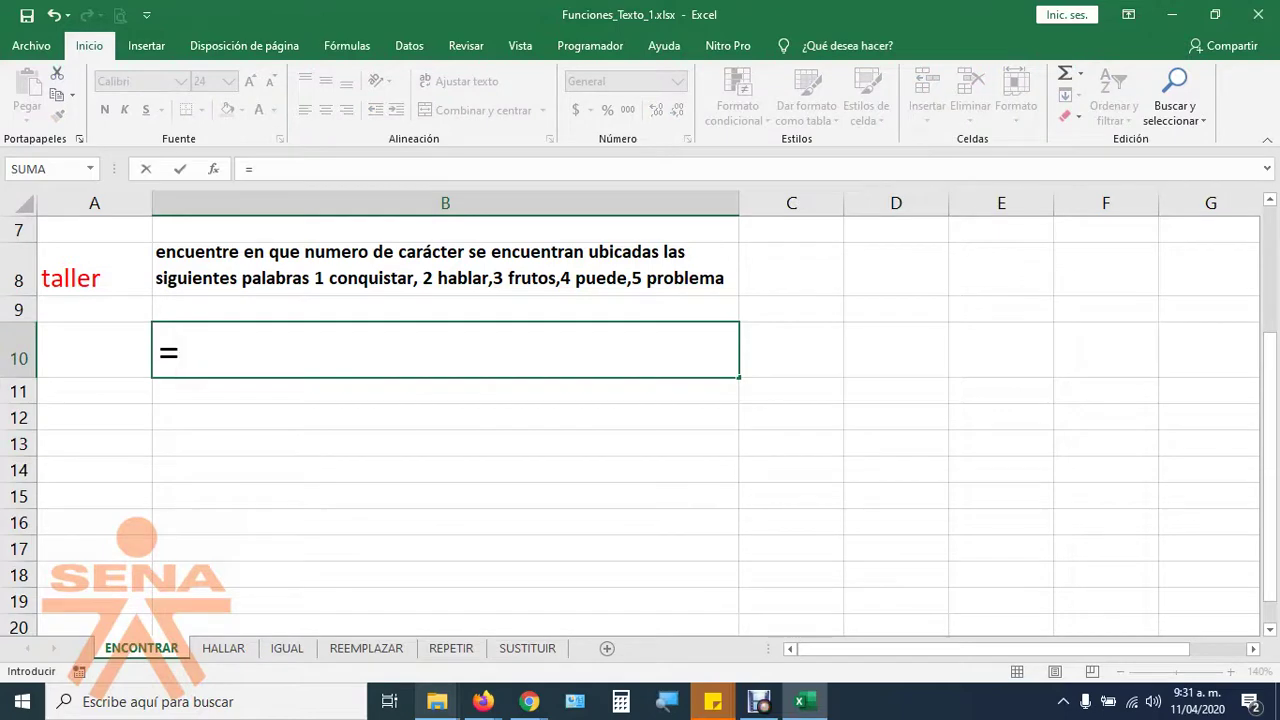
pyautogui.scroll(1, 640, 425)
pyautogui.scroll(-1, 640, 425)
pyautogui.write('E')
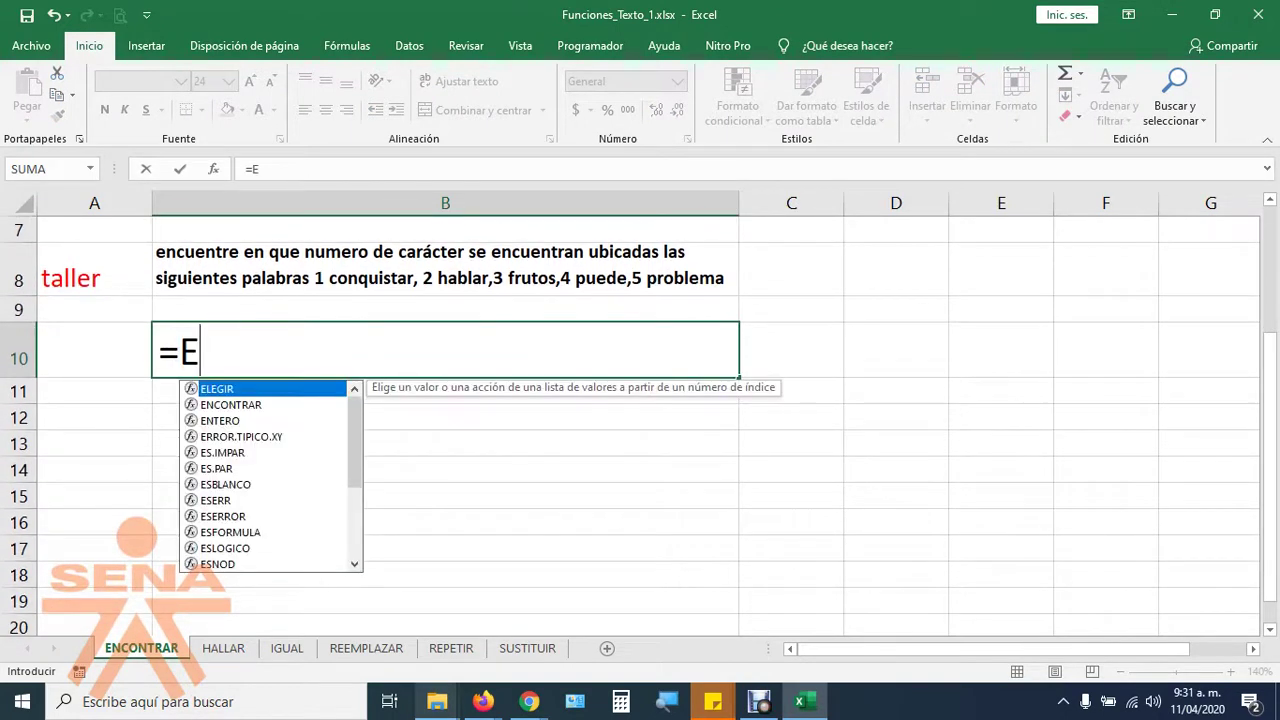
pyautogui.scroll(-3, 270, 475)
pyautogui.scroll(3, 270, 475)
pyautogui.scroll(-2, 270, 475)
pyautogui.scroll(-1, 270, 475)
pyautogui.scroll(3, 270, 475)
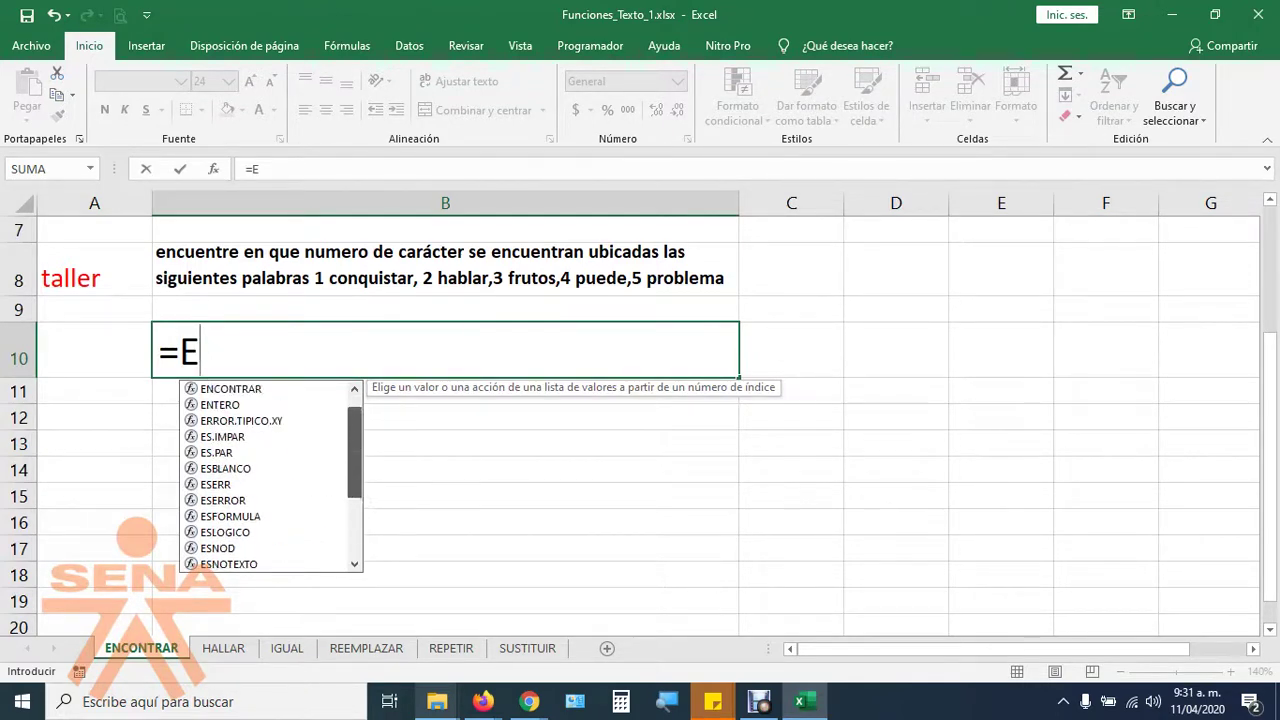
pyautogui.scroll(1, 270, 475)
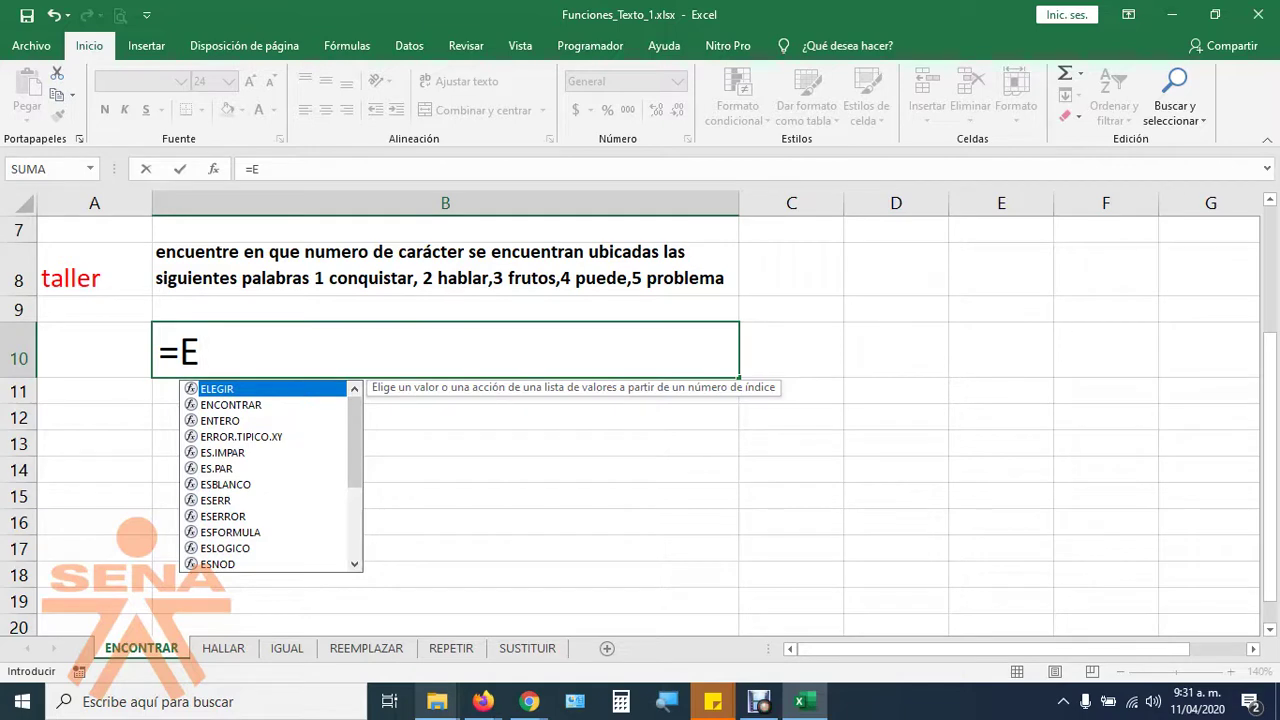
# Extend the draft to =EN, then change the last letter so it reads =EM.
pyautogui.write('N')
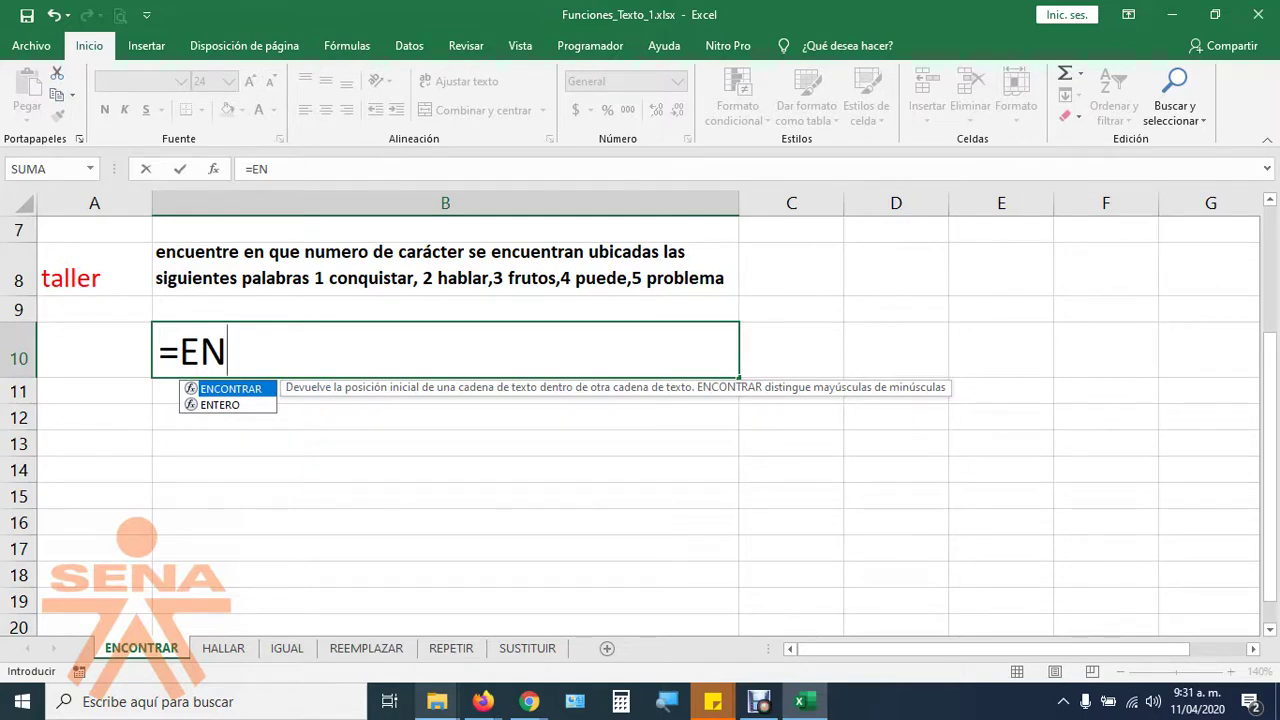
pyautogui.moveTo(228, 352); pyautogui.dragTo(180, 352)
pyautogui.click(228, 352)
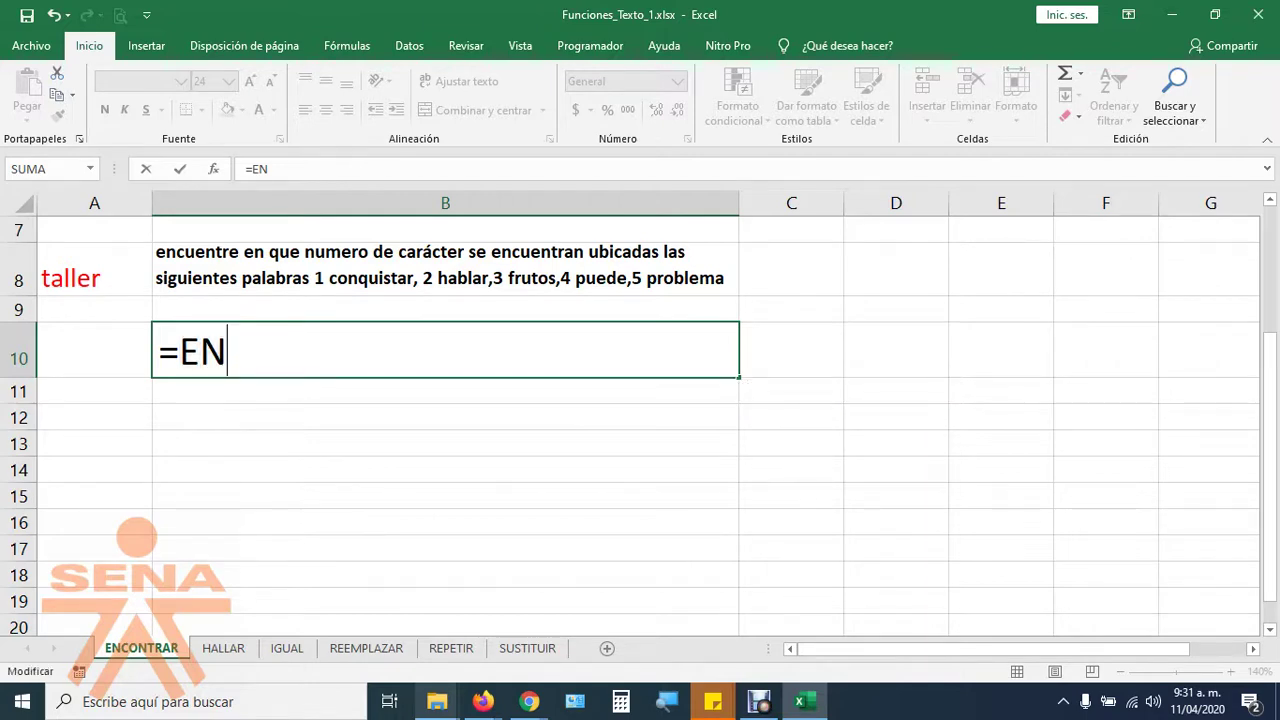
pyautogui.press('BackSpace')
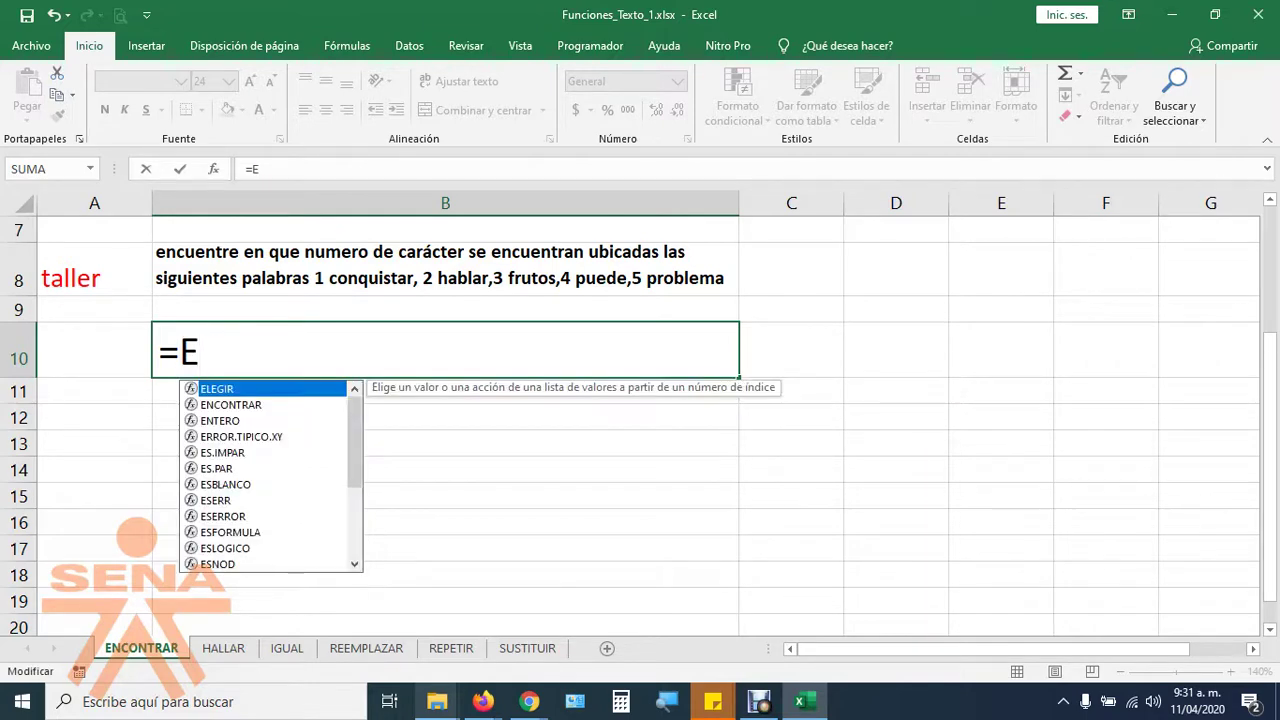
pyautogui.write('N')
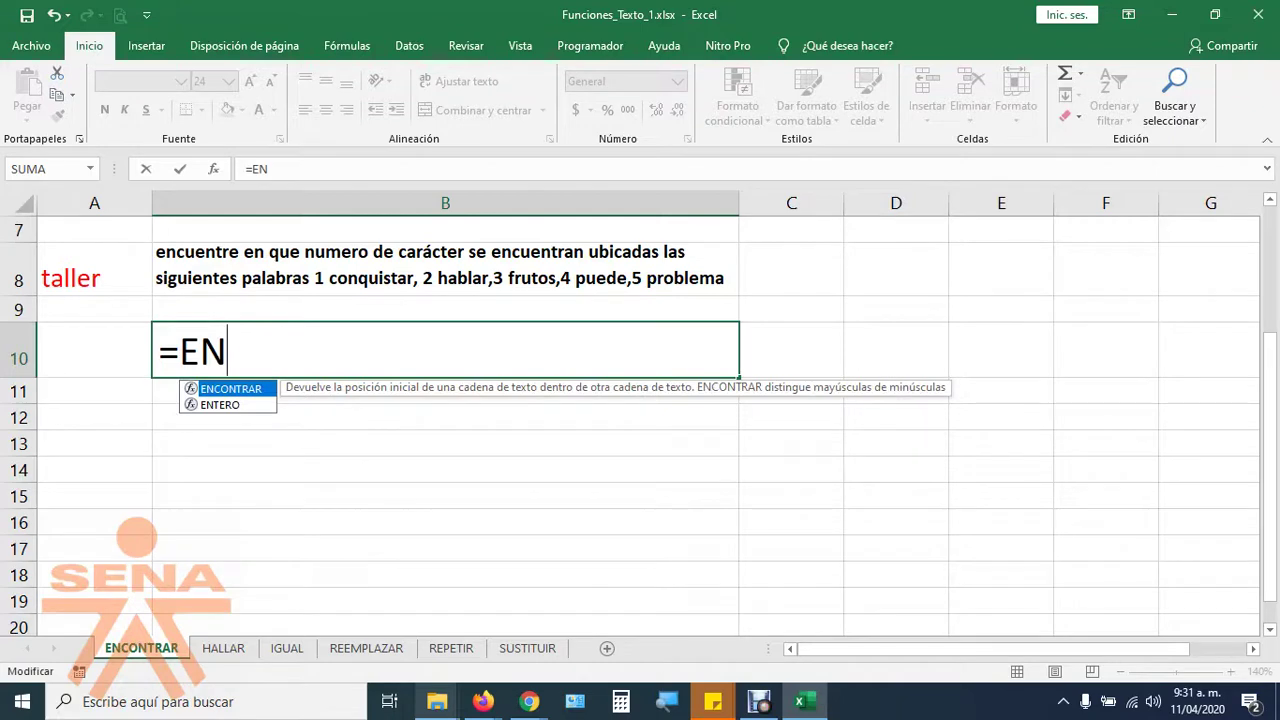
pyautogui.press('BackSpace')
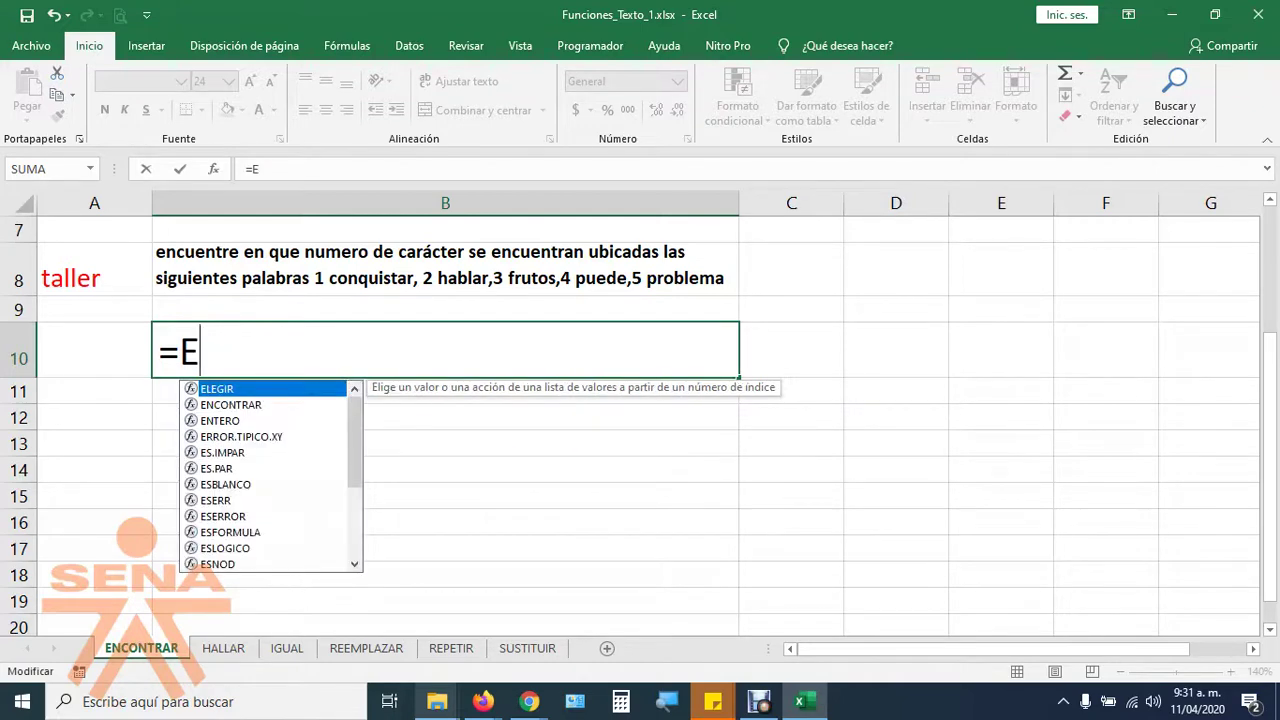
pyautogui.write('M')
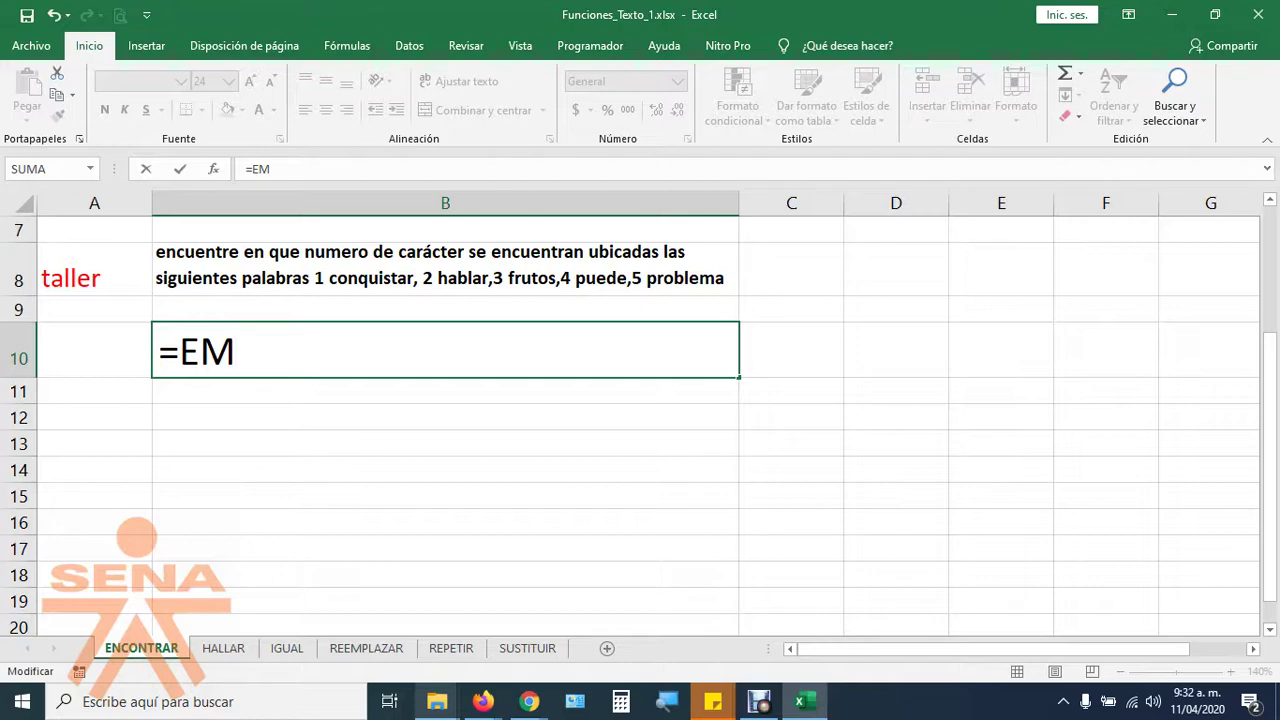
# Erase the misspelled =EMCONTRAR( draft in B10 back to =E.
pyautogui.moveTo(179, 351); pyautogui.dragTo(235, 351)
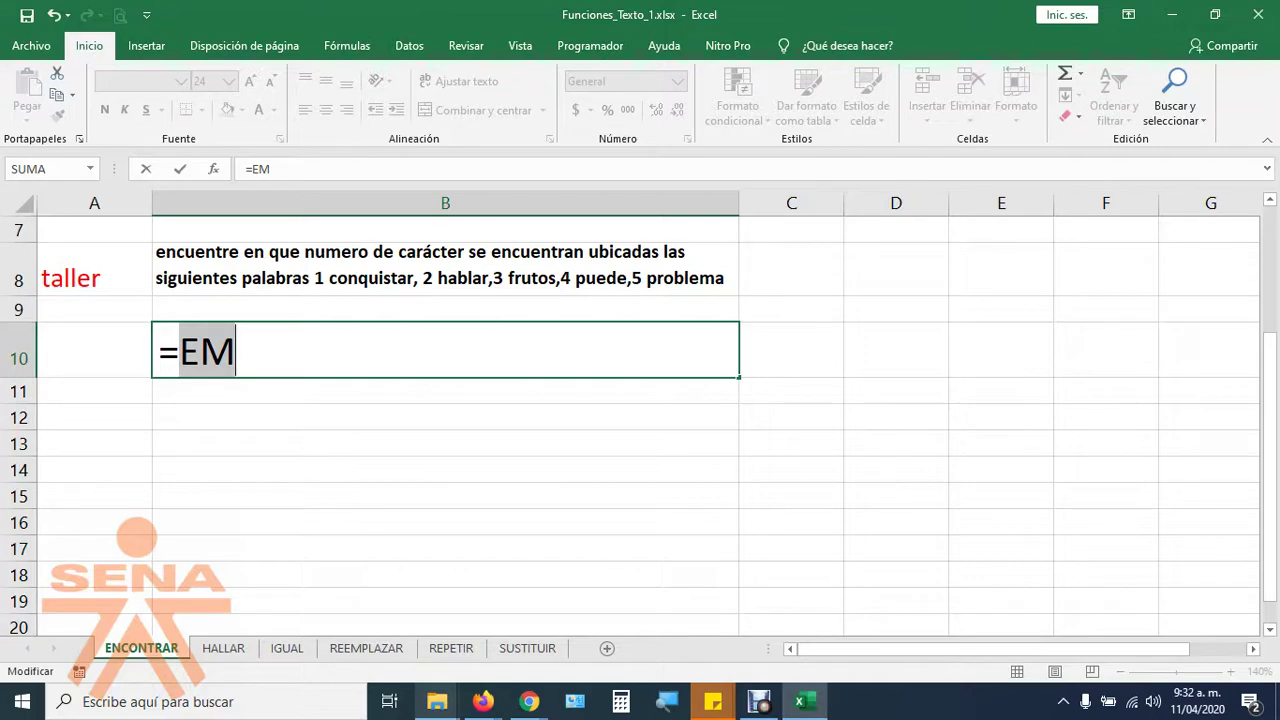
pyautogui.click(236, 352)
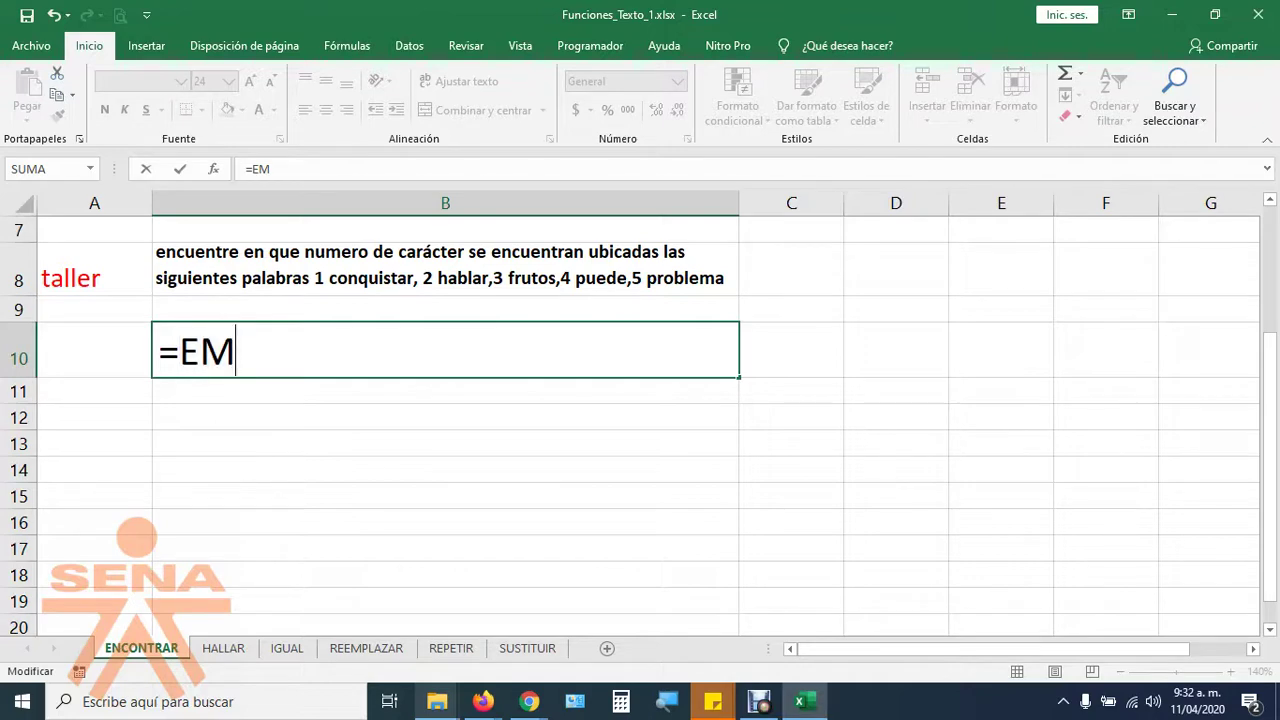
pyautogui.write('O')
pyautogui.press('BackSpace')
pyautogui.write('CONTRAR(')
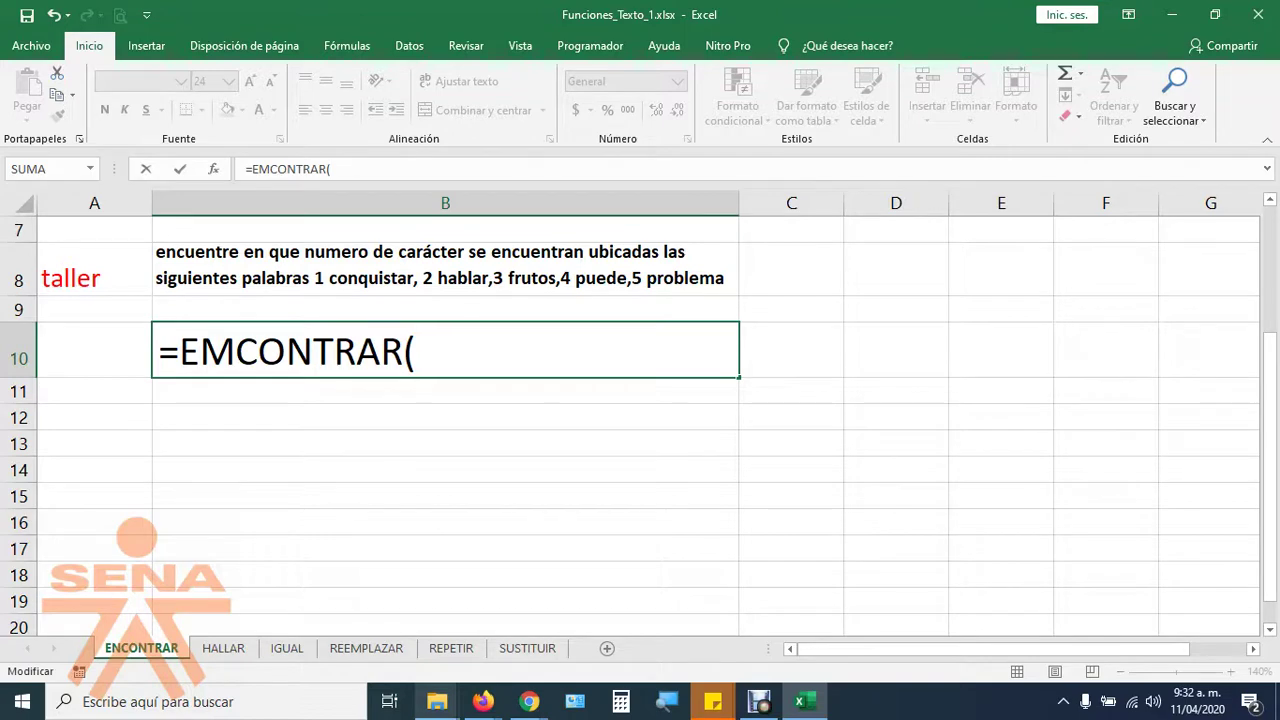
pyautogui.moveTo(178, 350); pyautogui.dragTo(416, 350)
pyautogui.click(416, 350)
pyautogui.press('BackSpace')
pyautogui.press('BackSpace')
pyautogui.press('BackSpace')
pyautogui.press('BackSpace')
pyautogui.press('BackSpace')
pyautogui.press('BackSpace')
pyautogui.press('BackSpace')
pyautogui.press('BackSpace')
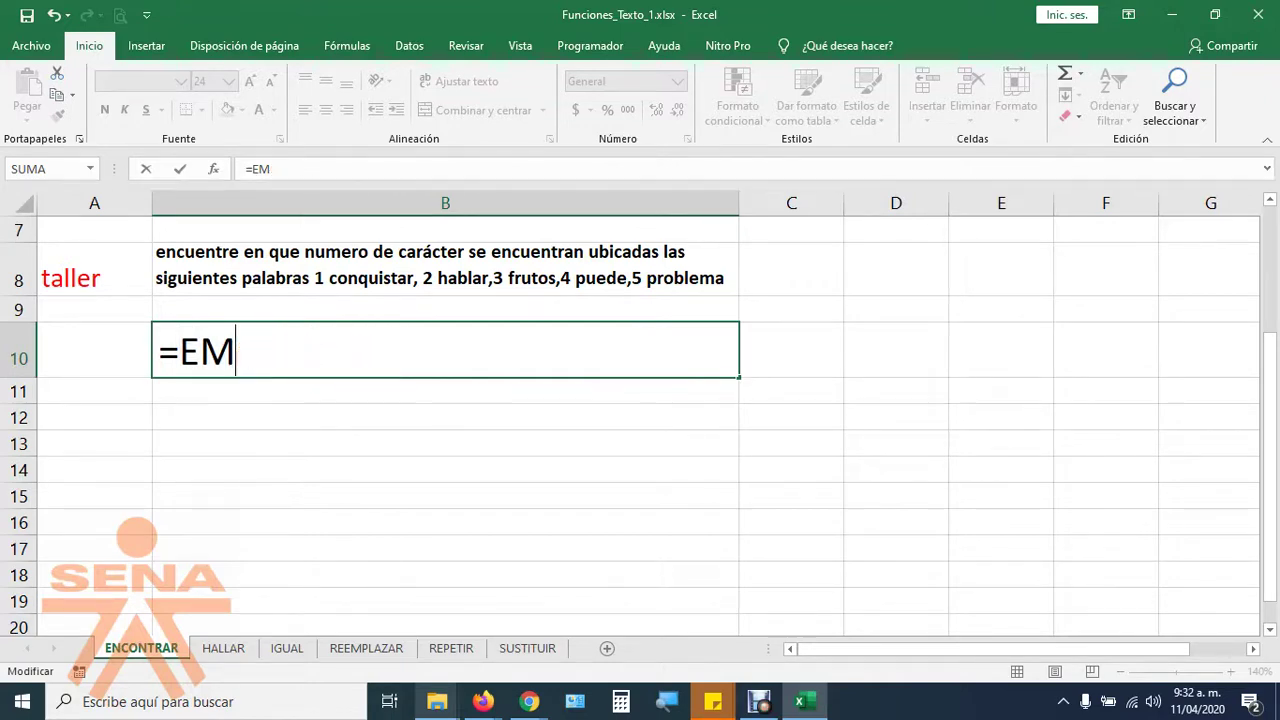
pyautogui.press('BackSpace')
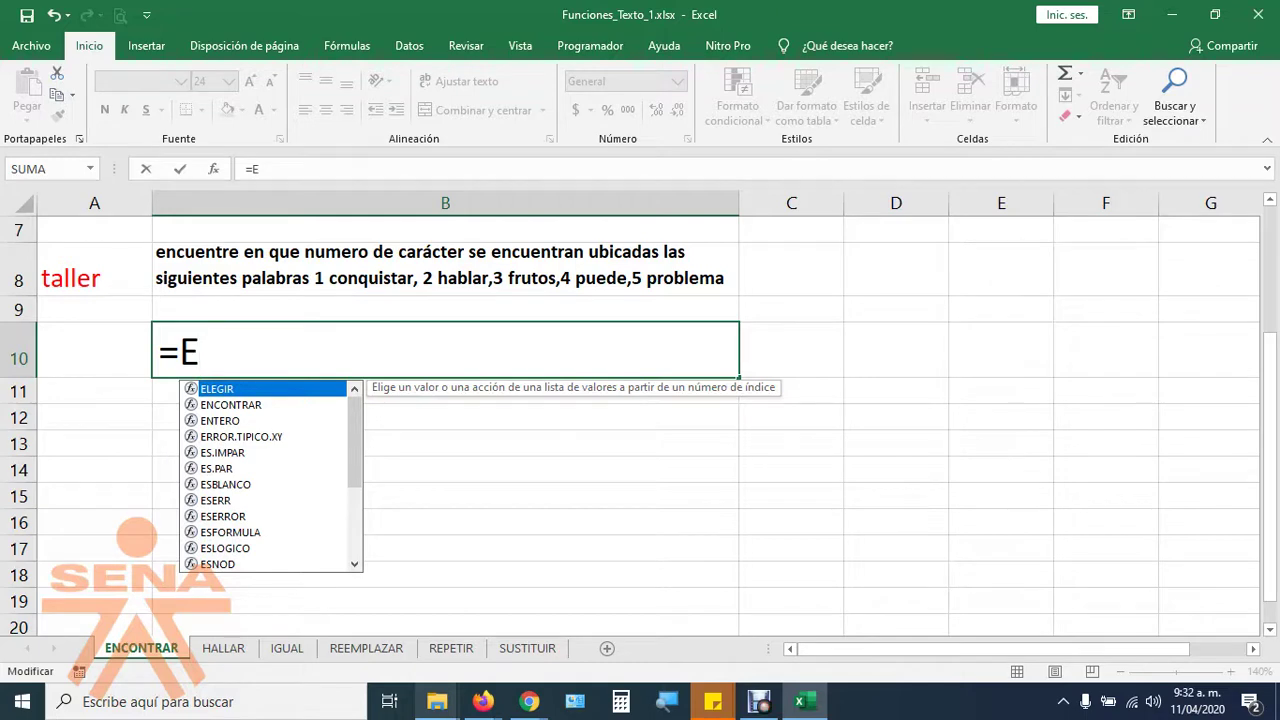
# Accept ENCONTRAR from autocomplete, then delete the practice formula so B10 is empty.
pyautogui.write('N')
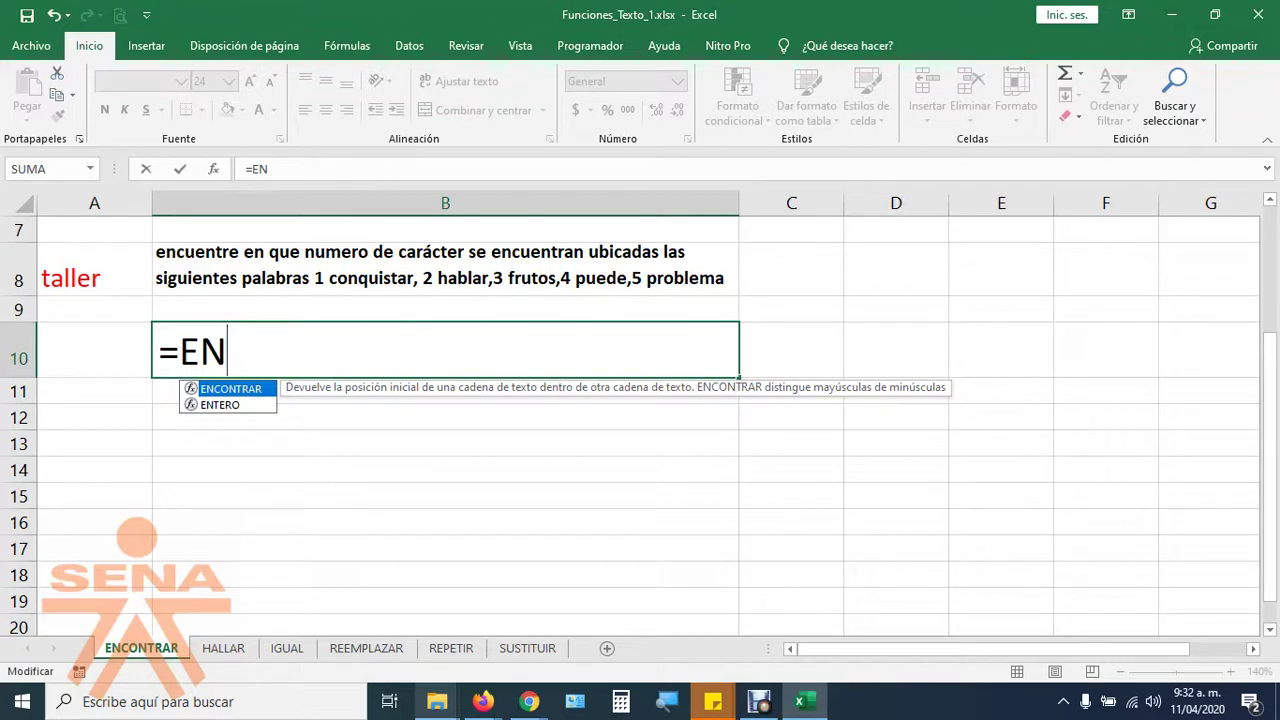
pyautogui.press('Tab')
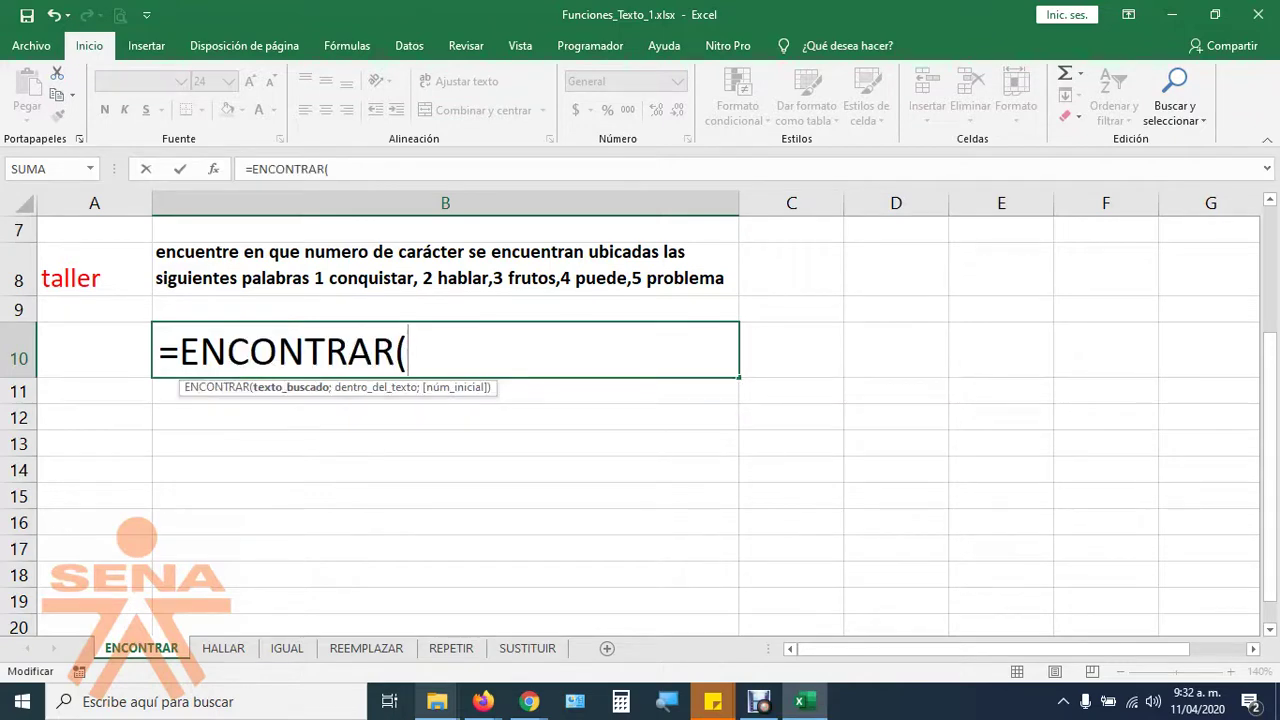
pyautogui.press('BackSpace')
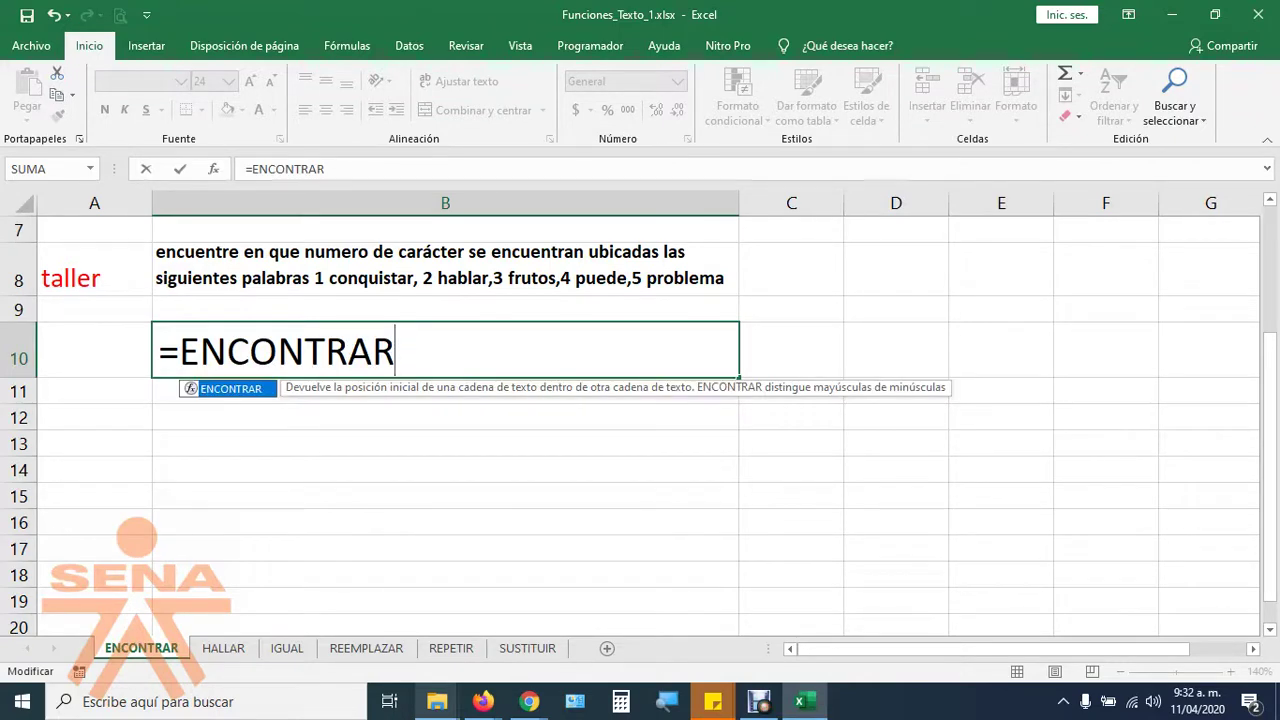
pyautogui.press('BackSpace')
pyautogui.press('BackSpace')
pyautogui.press('BackSpace')
pyautogui.press('Return')
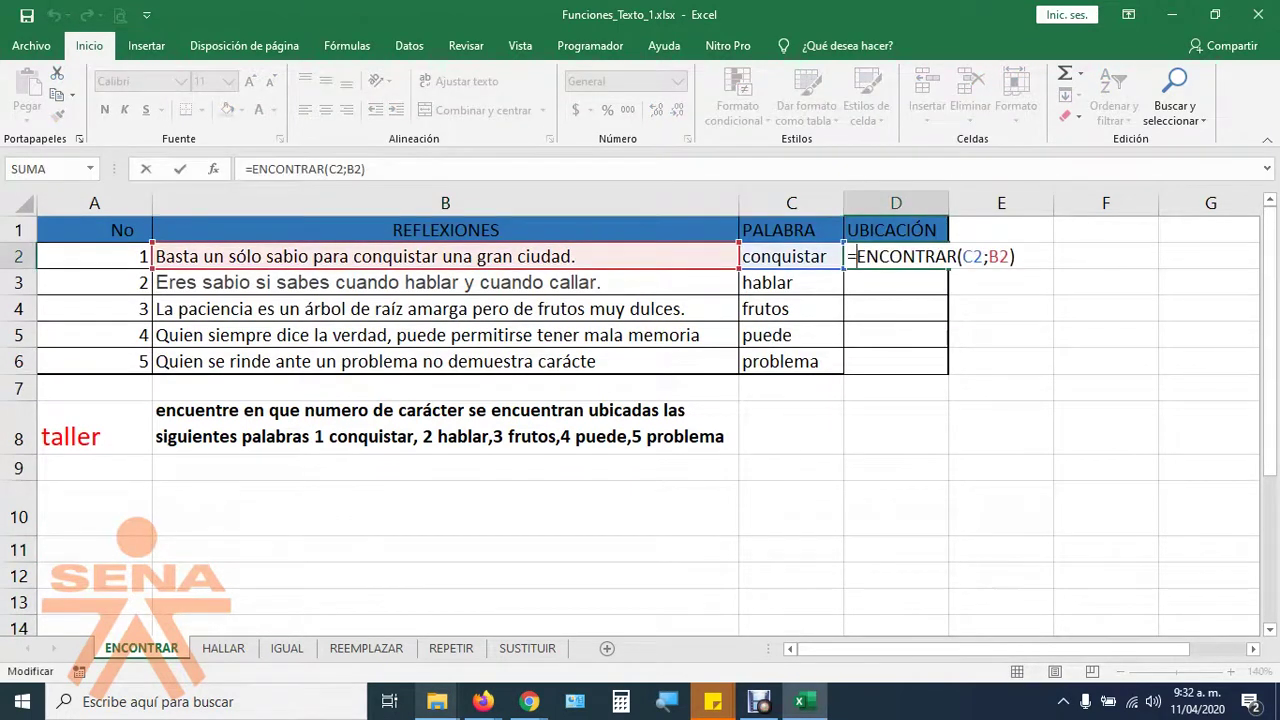
# Commit D2's formula showing 26, enlarge the D2:D6 font, and widen column D.
pyautogui.press('Return')
pyautogui.moveTo(895, 256); pyautogui.dragTo(895, 361)
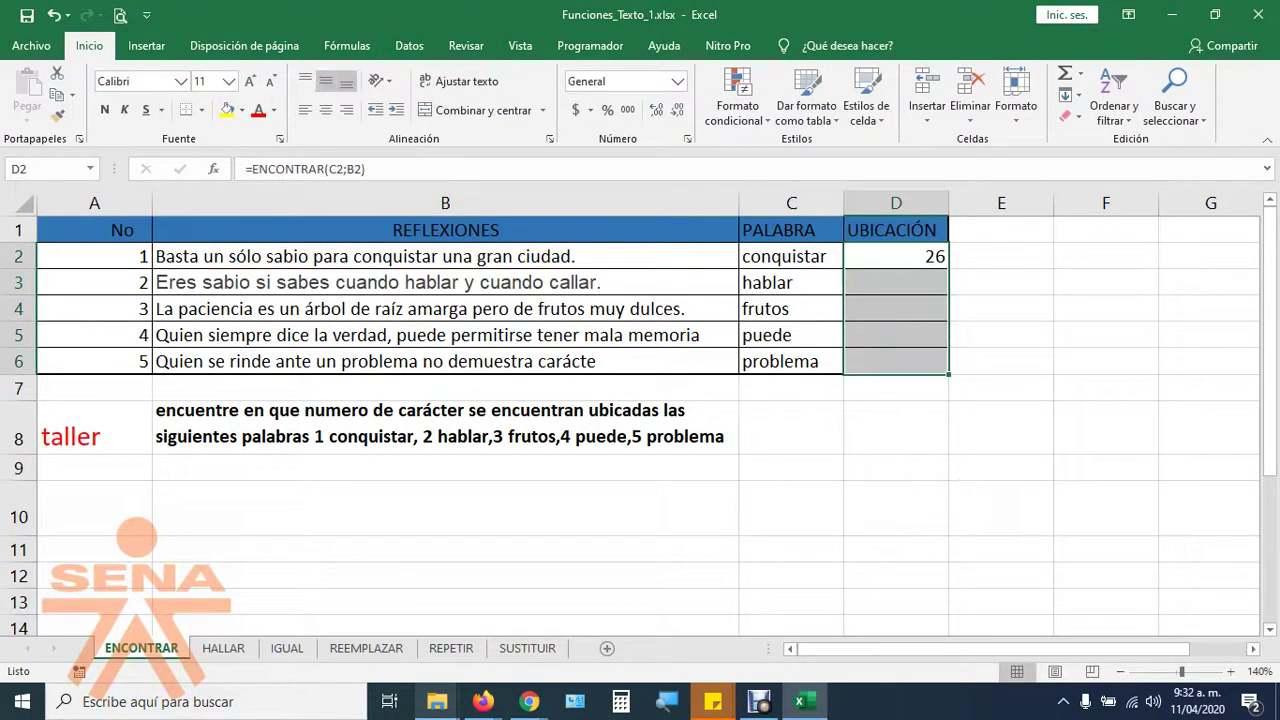
pyautogui.click(250, 81)
pyautogui.click(250, 81)
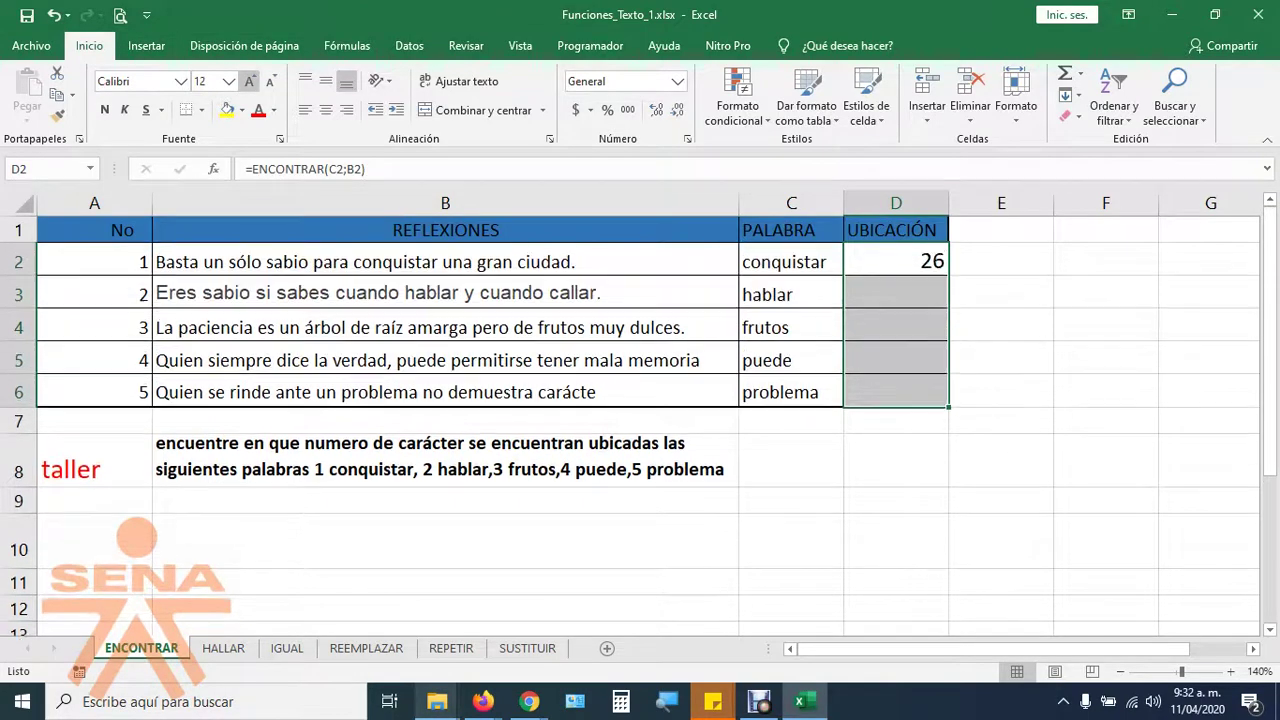
pyautogui.click(250, 81)
pyautogui.click(250, 81)
pyautogui.click(250, 81)
pyautogui.moveTo(949, 203); pyautogui.dragTo(1111, 203)
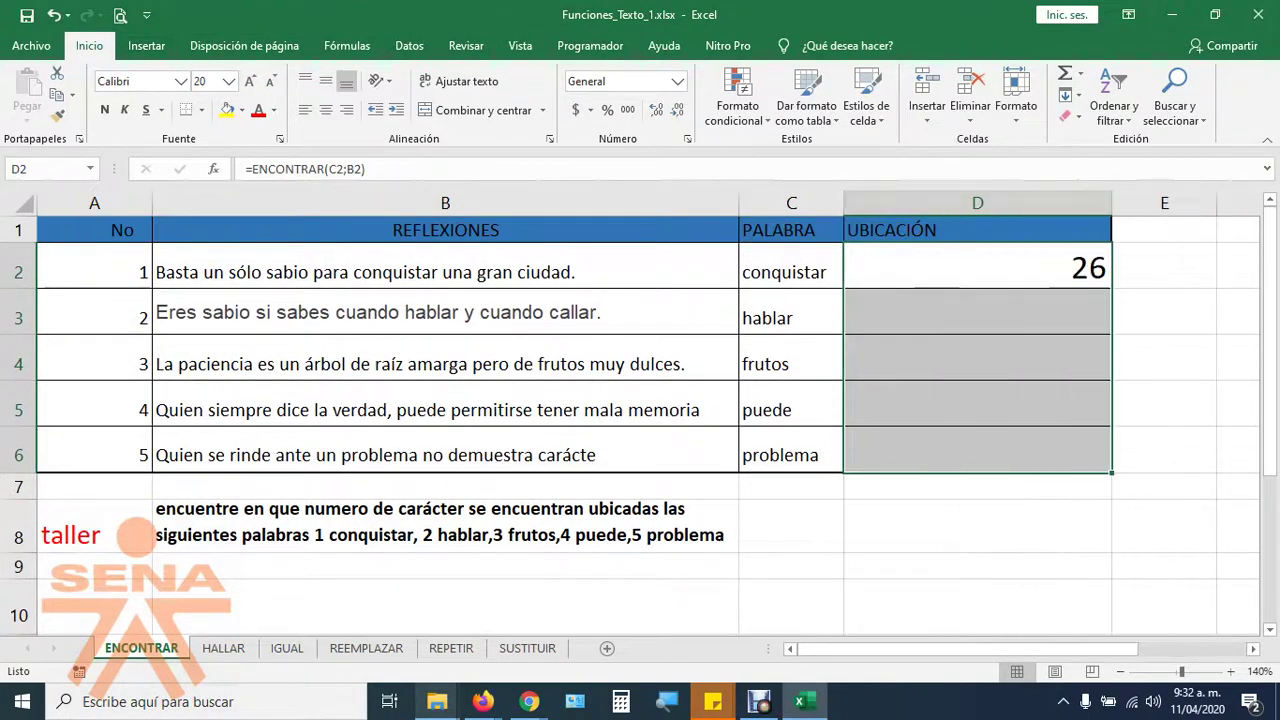
# Review D2's arguments under magnification: C2 as texto_buscado, B2 as dentro_del_texto.
pyautogui.doubleClick(948, 268)
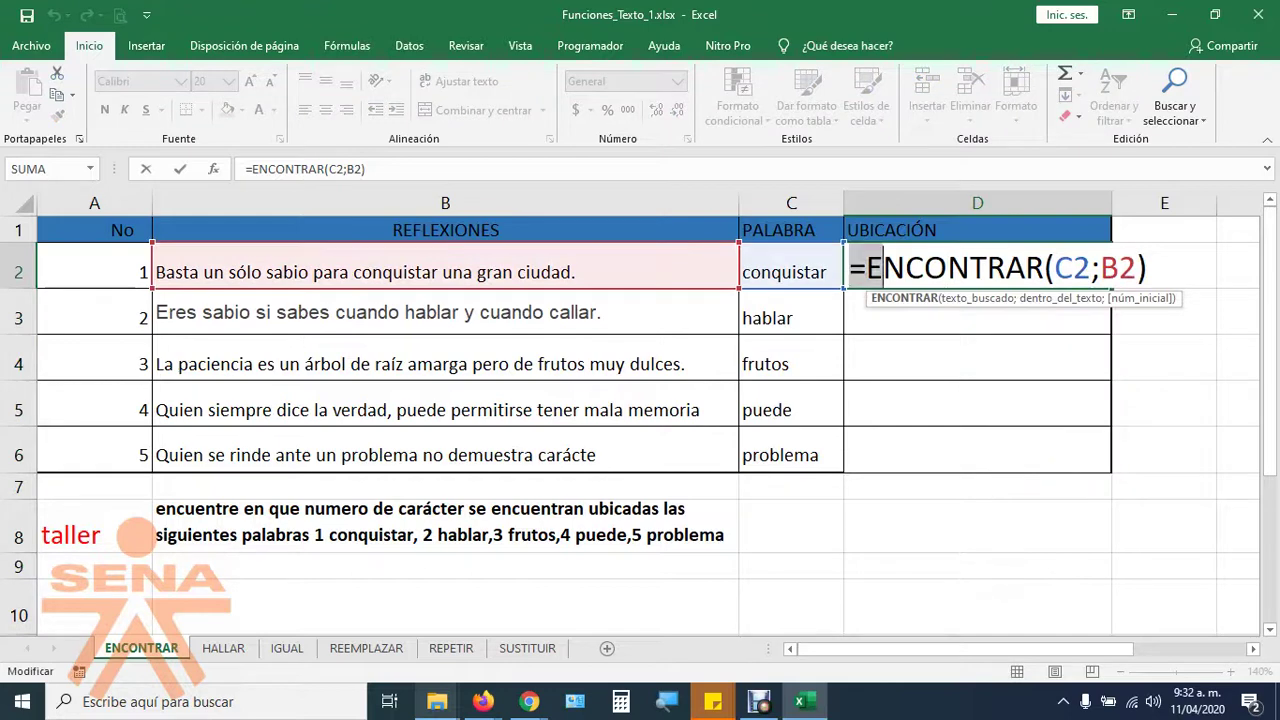
pyautogui.click(1072, 268)
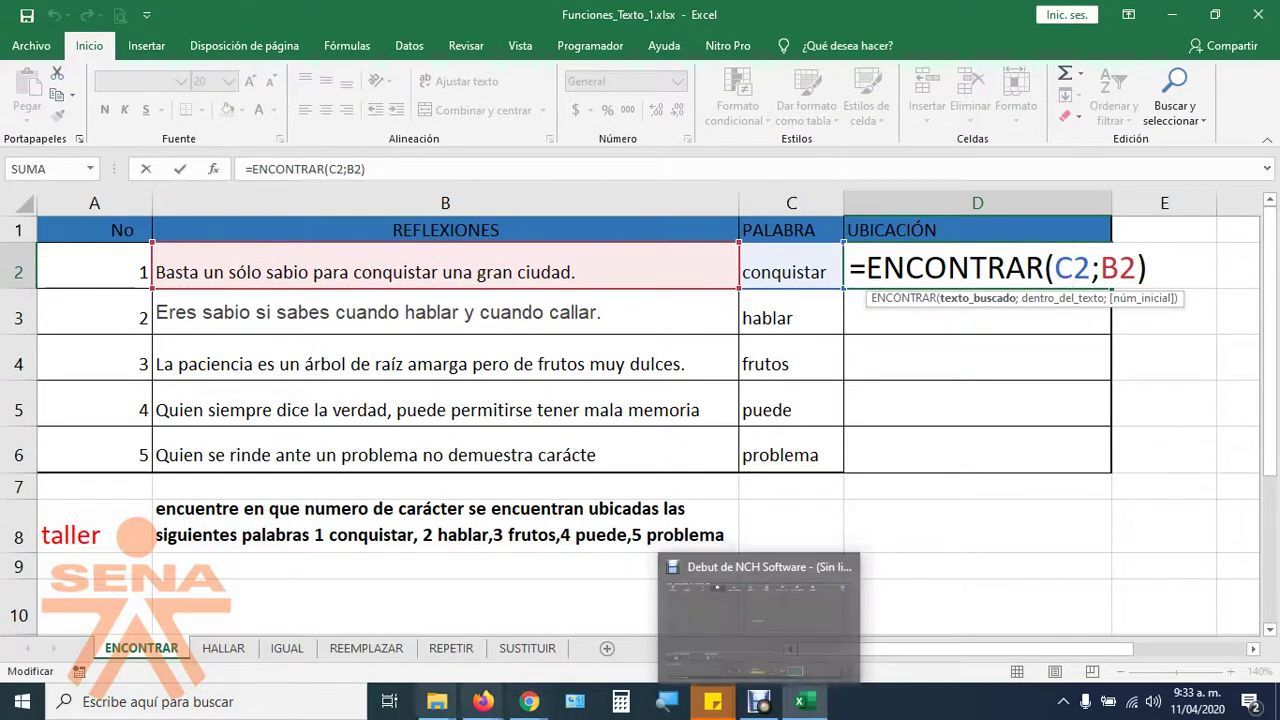
pyautogui.click(665, 701)
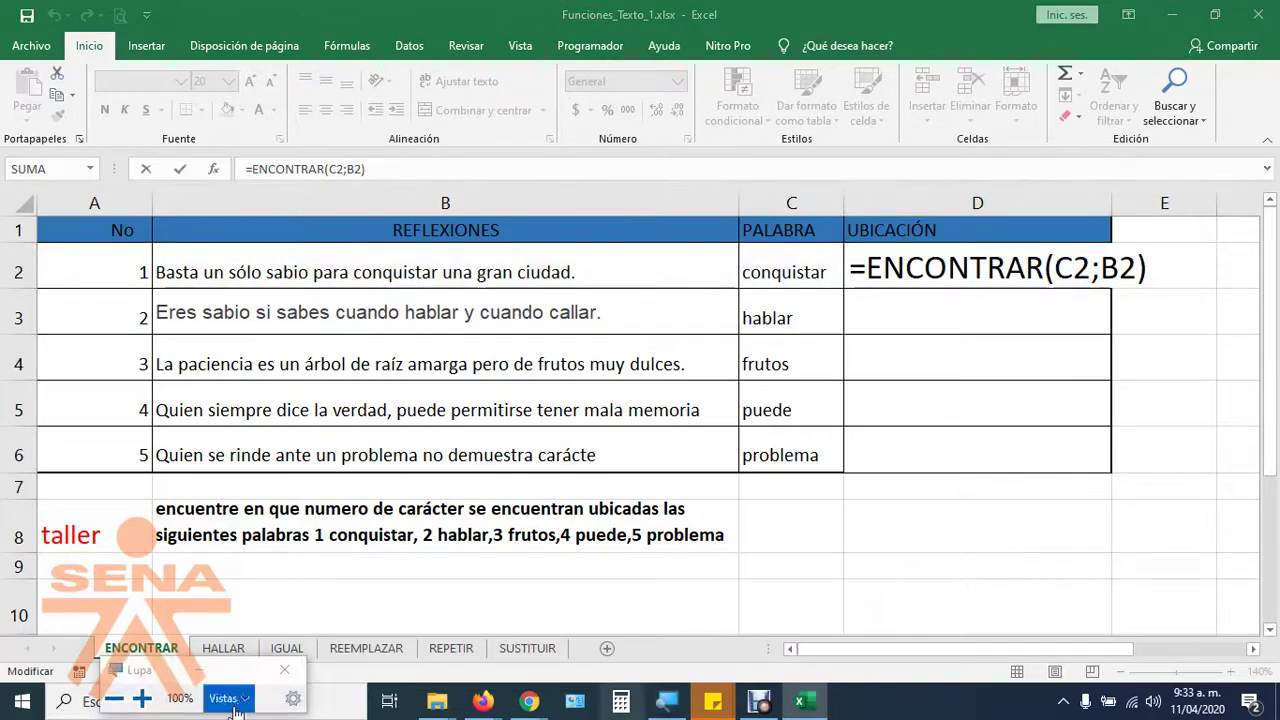
pyautogui.click(142, 698)
pyautogui.click(252, 638)
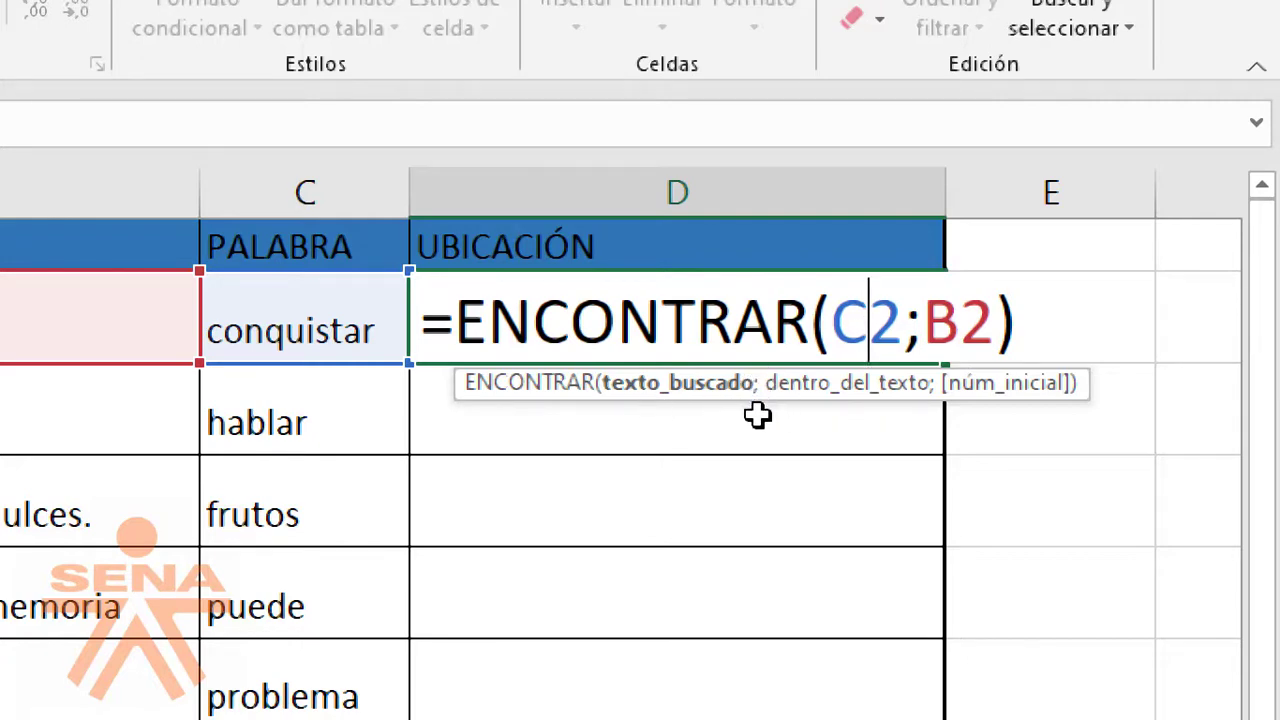
pyautogui.click(924, 320)
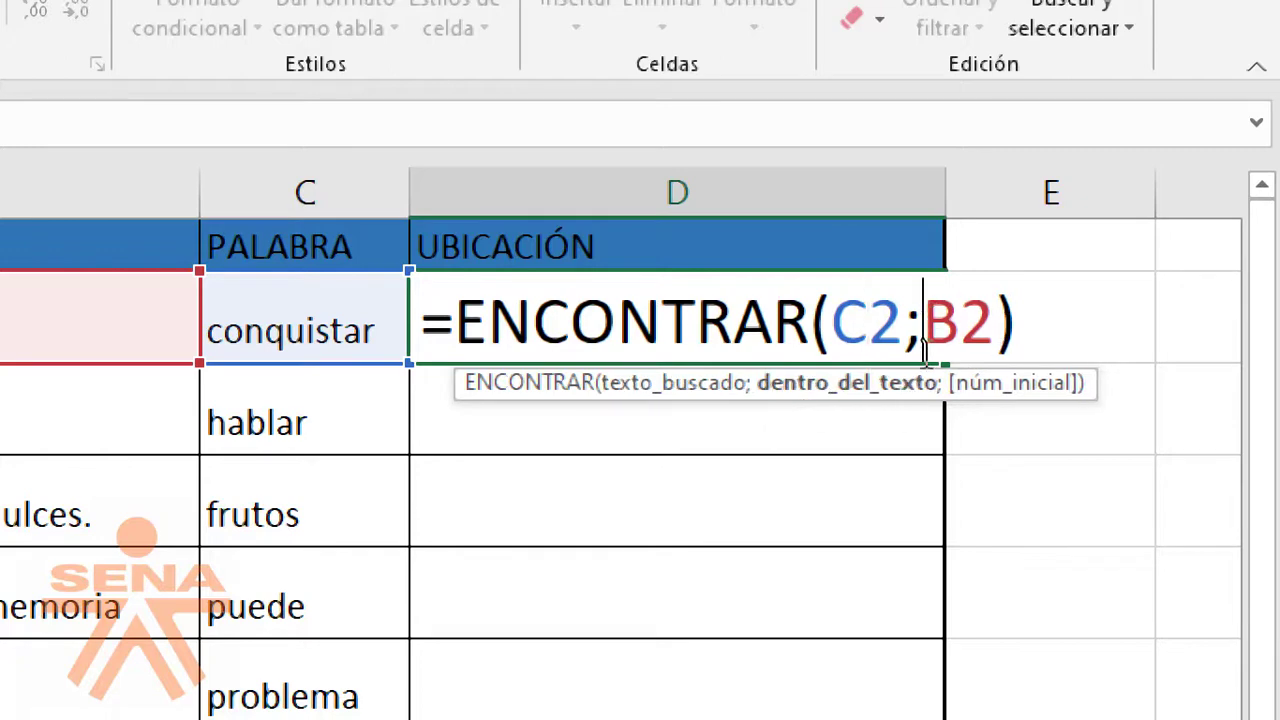
pyautogui.click(868, 322)
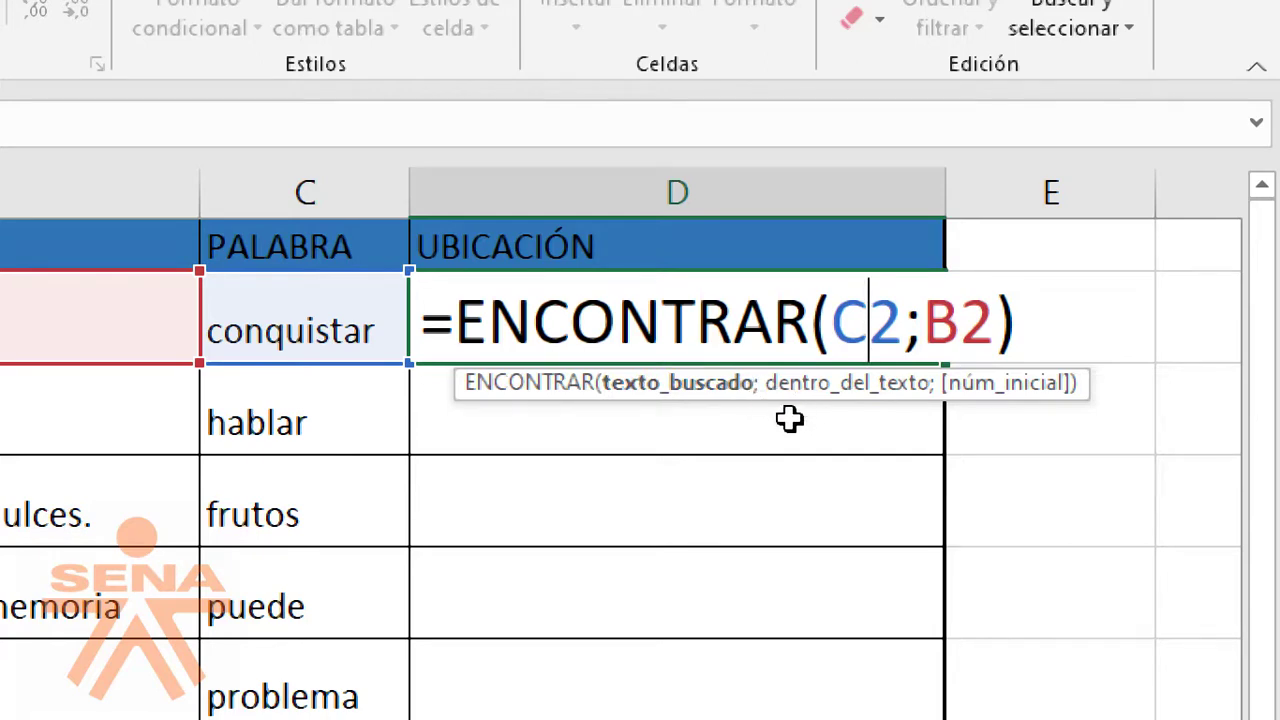
pyautogui.doubleClick(857, 325)
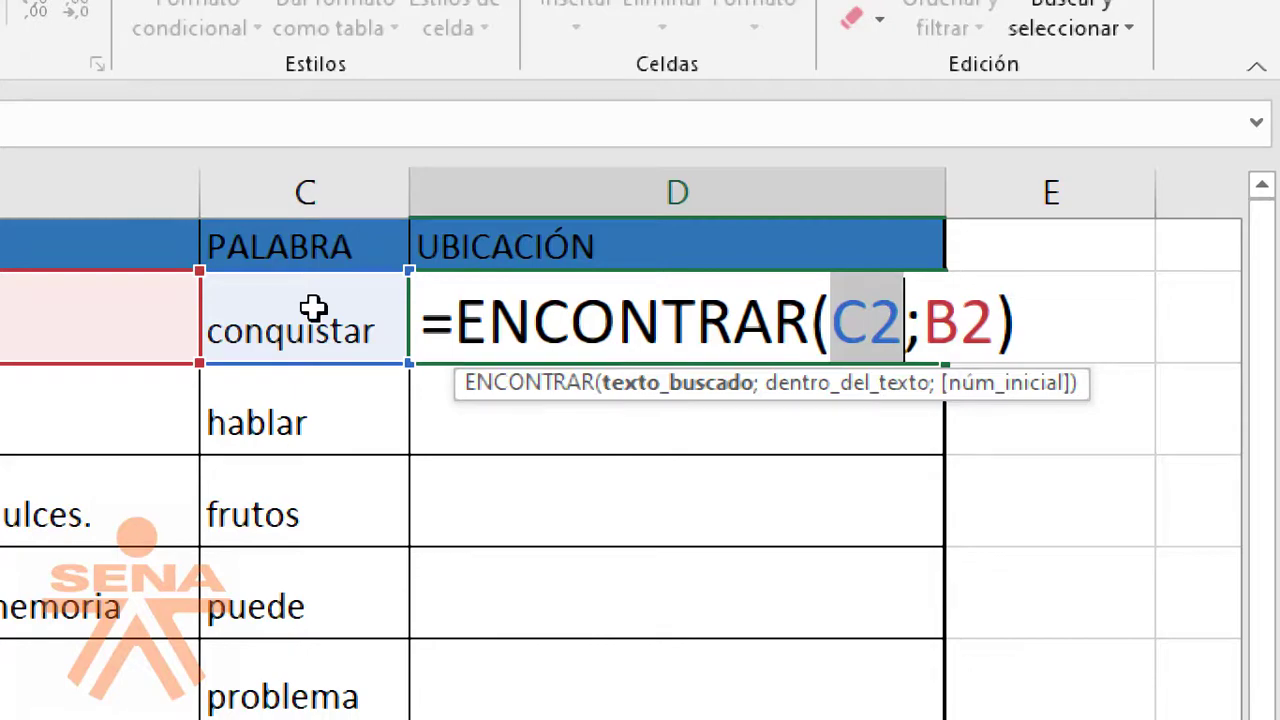
pyautogui.click(940, 325)
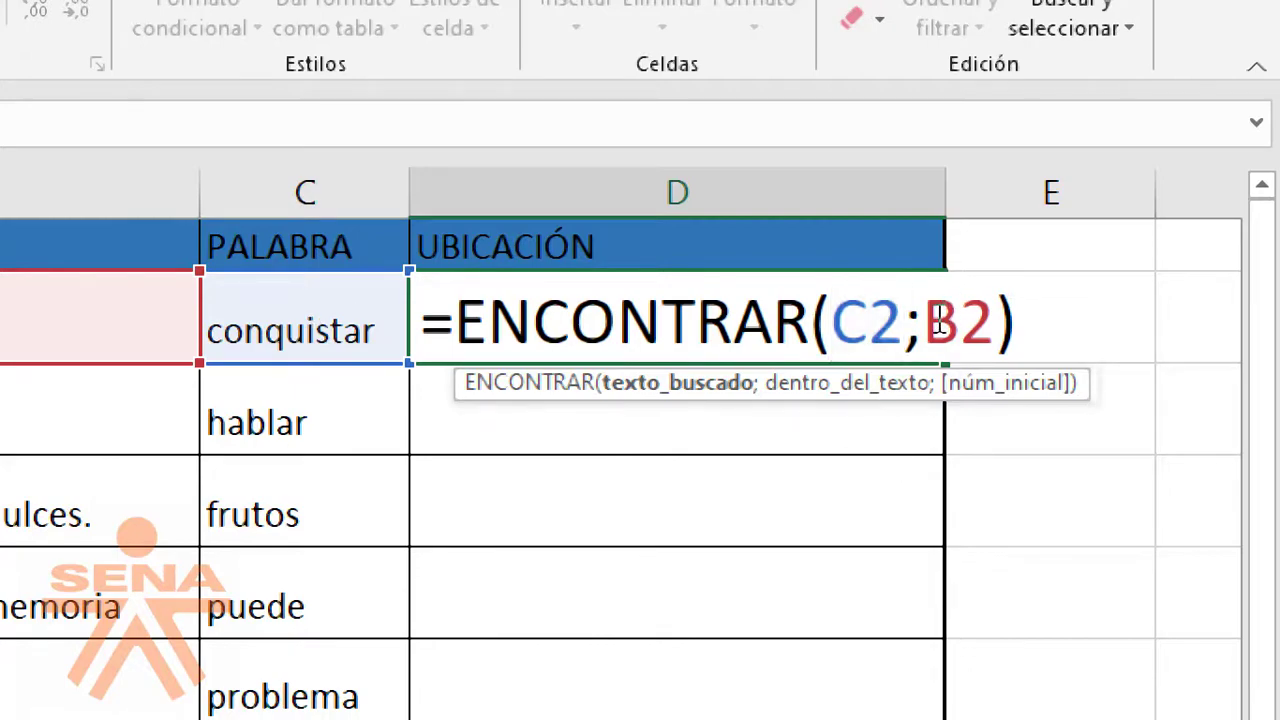
pyautogui.moveTo(916, 325); pyautogui.dragTo(998, 325)
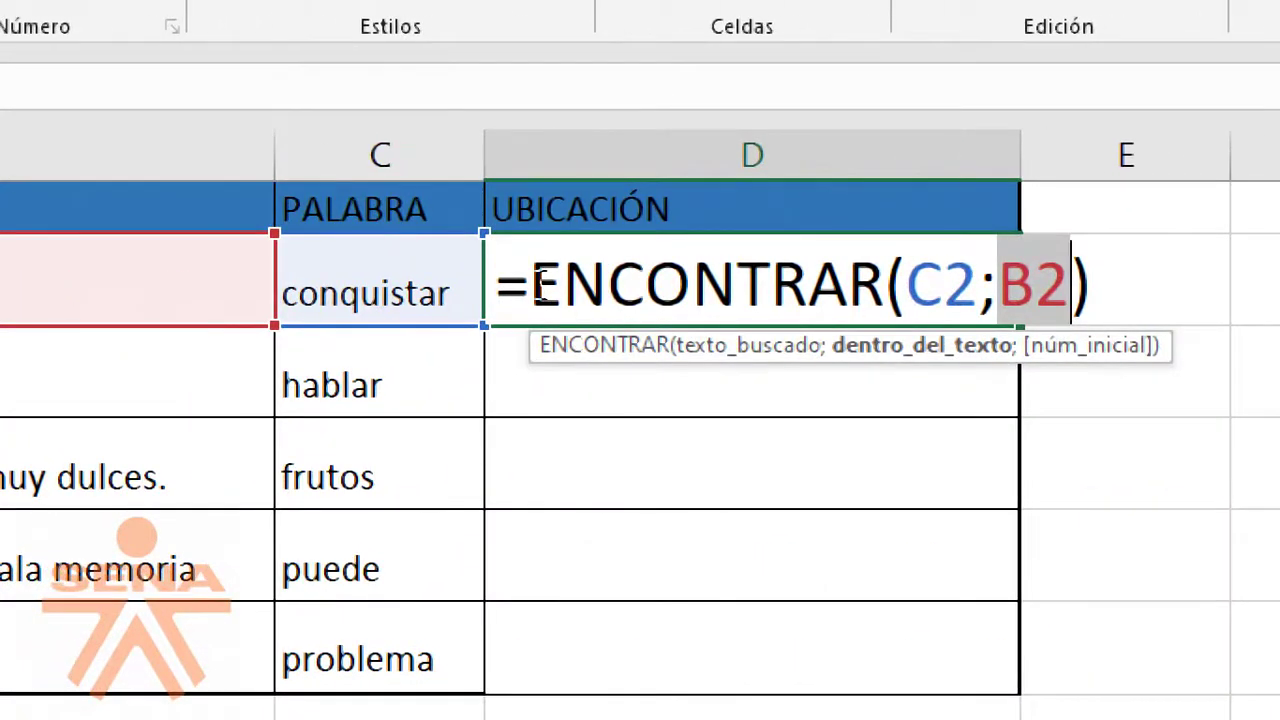
pyautogui.moveTo(536, 288); pyautogui.dragTo(885, 288)
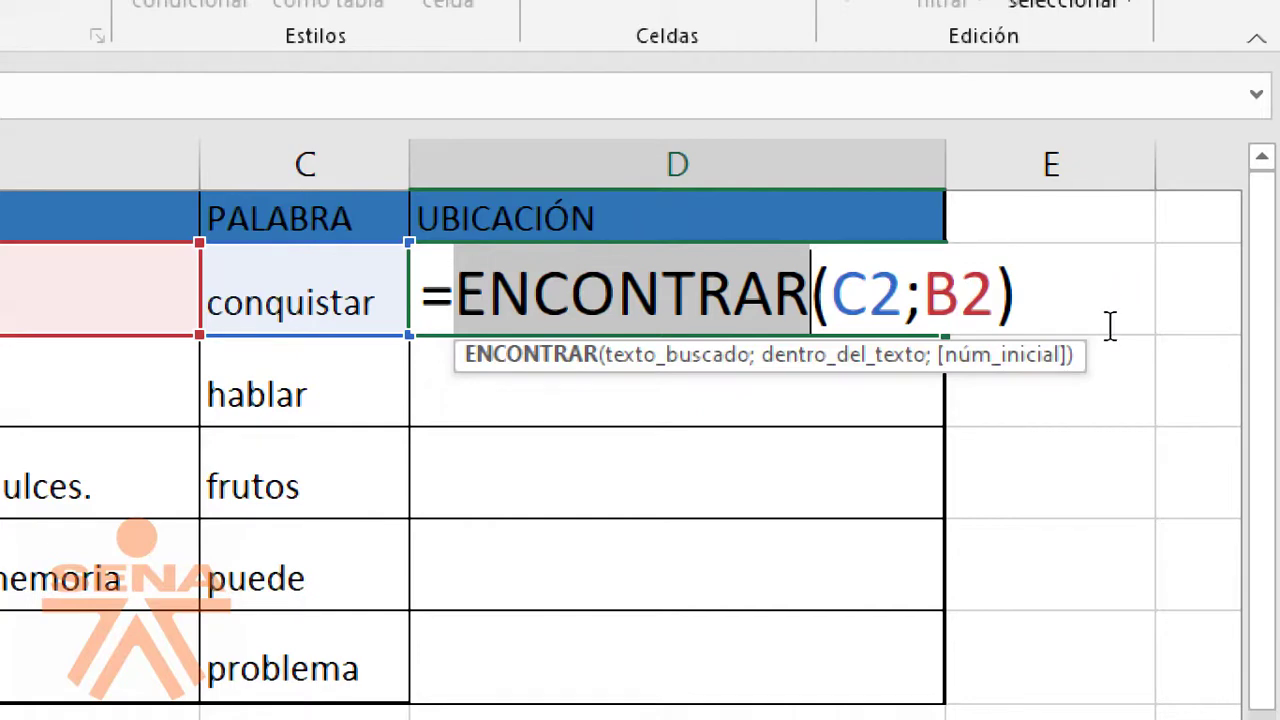
pyautogui.click(995, 300)
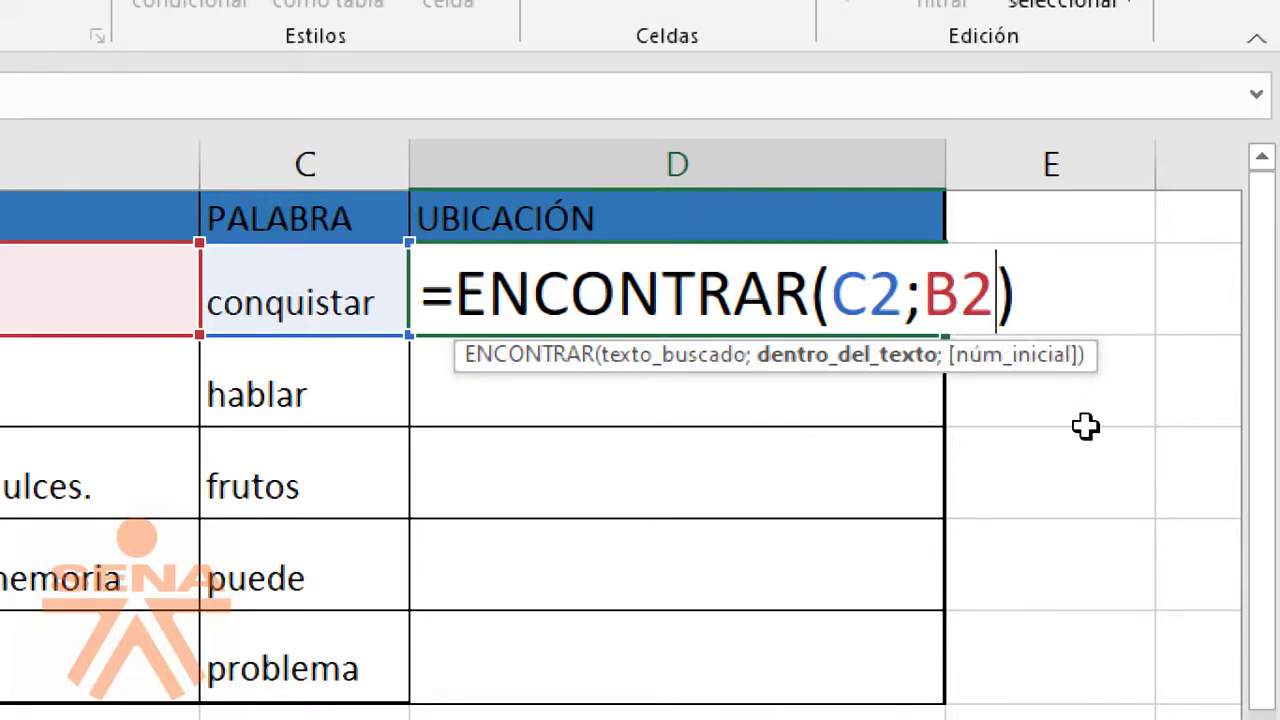
# Commit =ENCONTRAR(C2;B2) in D2, showing 26, and zoom the sheet out.
pyautogui.press('Return')
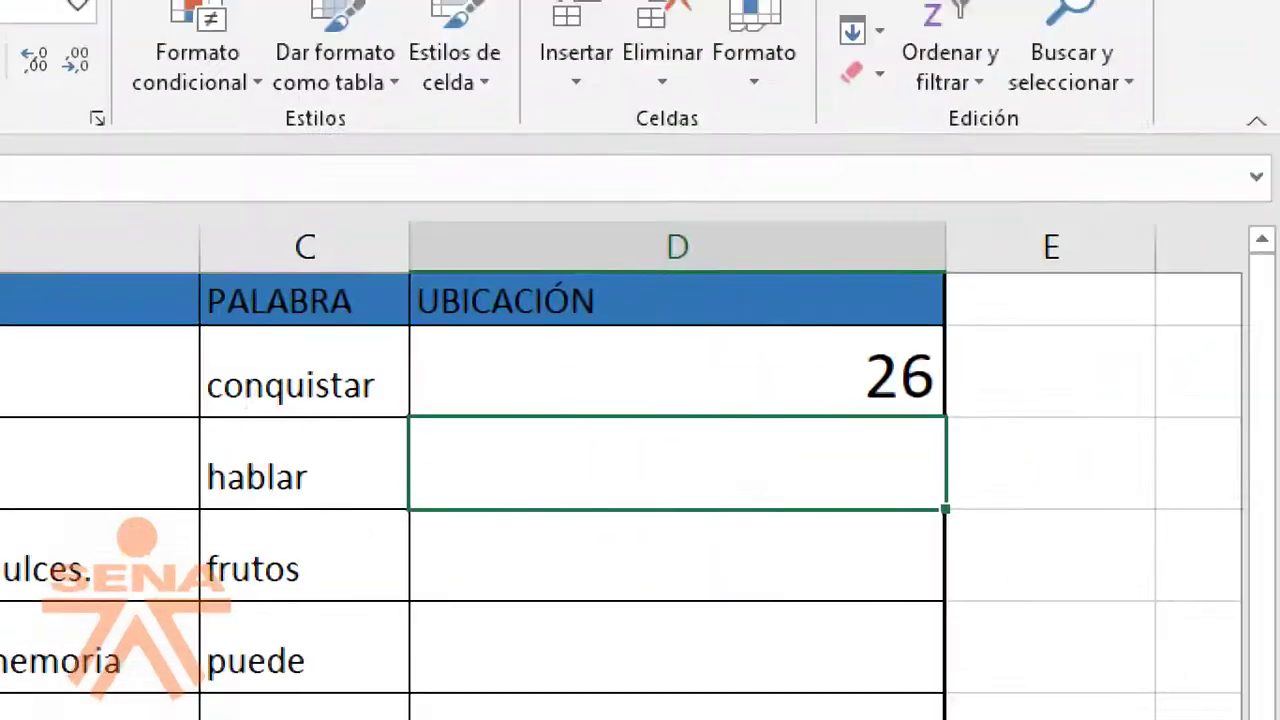
pyautogui.click(763, 367)
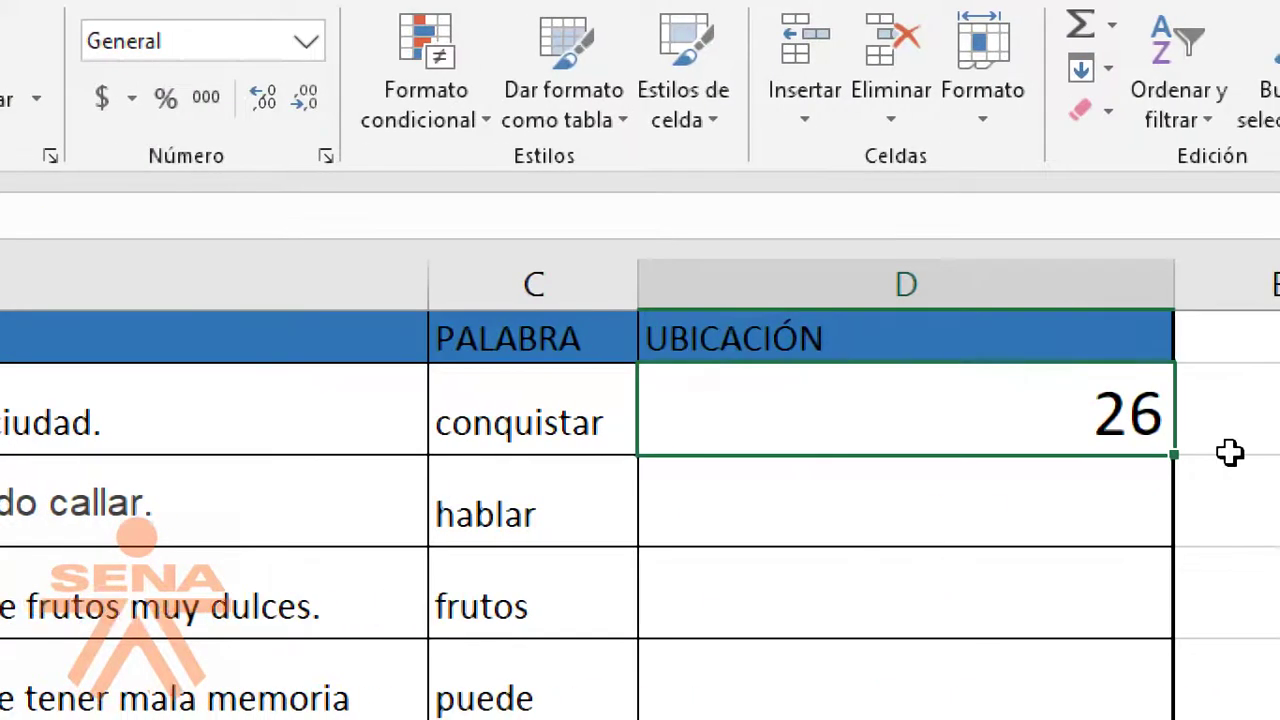
pyautogui.press('Down')
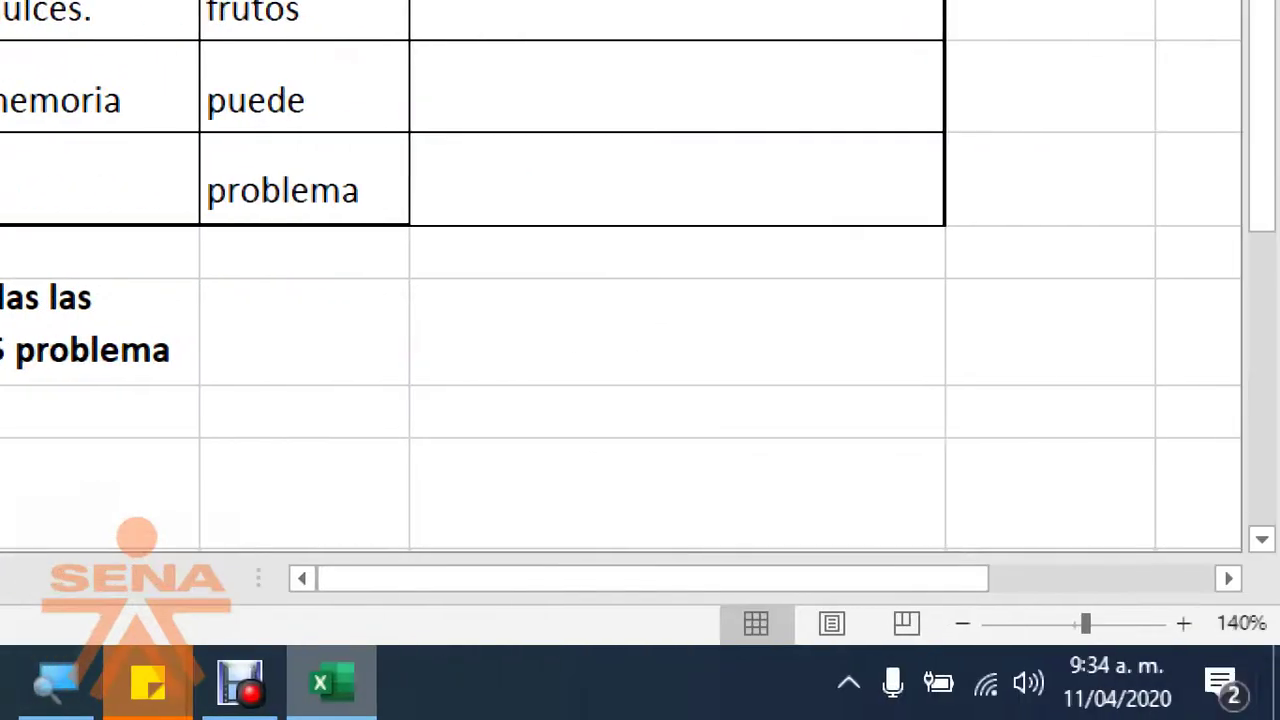
pyautogui.click(956, 620)
pyautogui.click(956, 620)
pyautogui.click(956, 620)
pyautogui.click(956, 620)
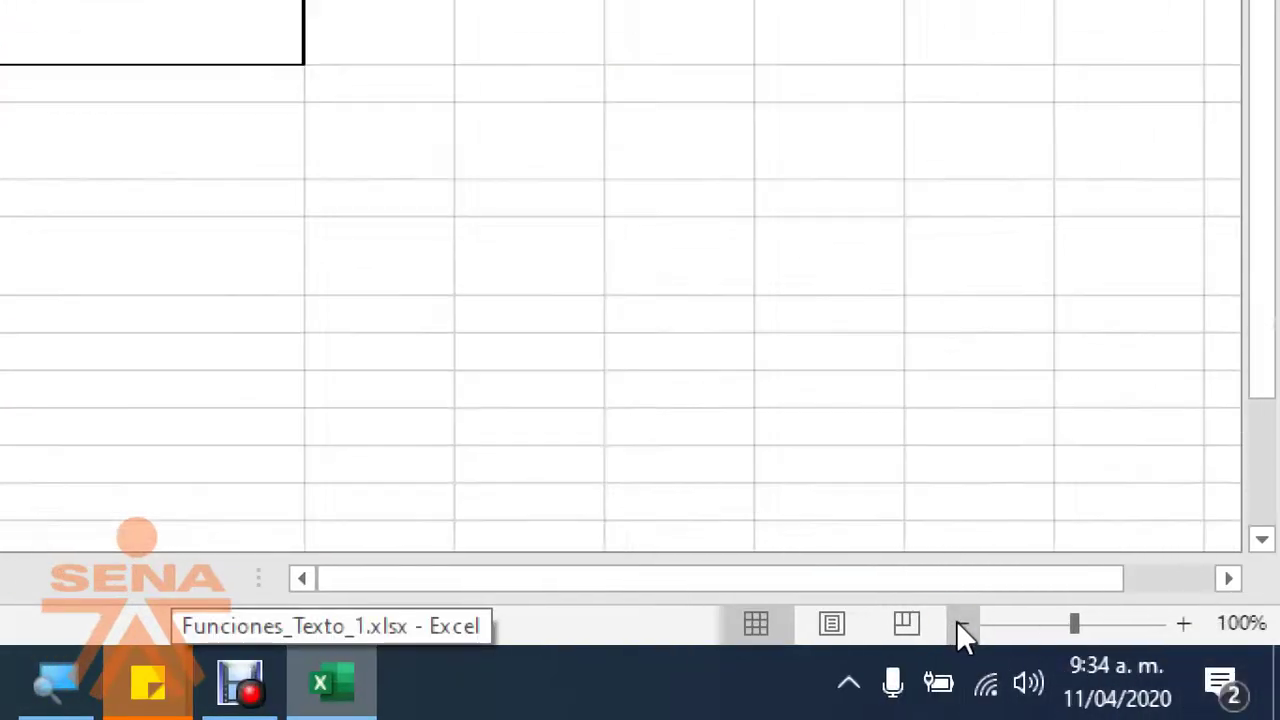
pyautogui.click(956, 621)
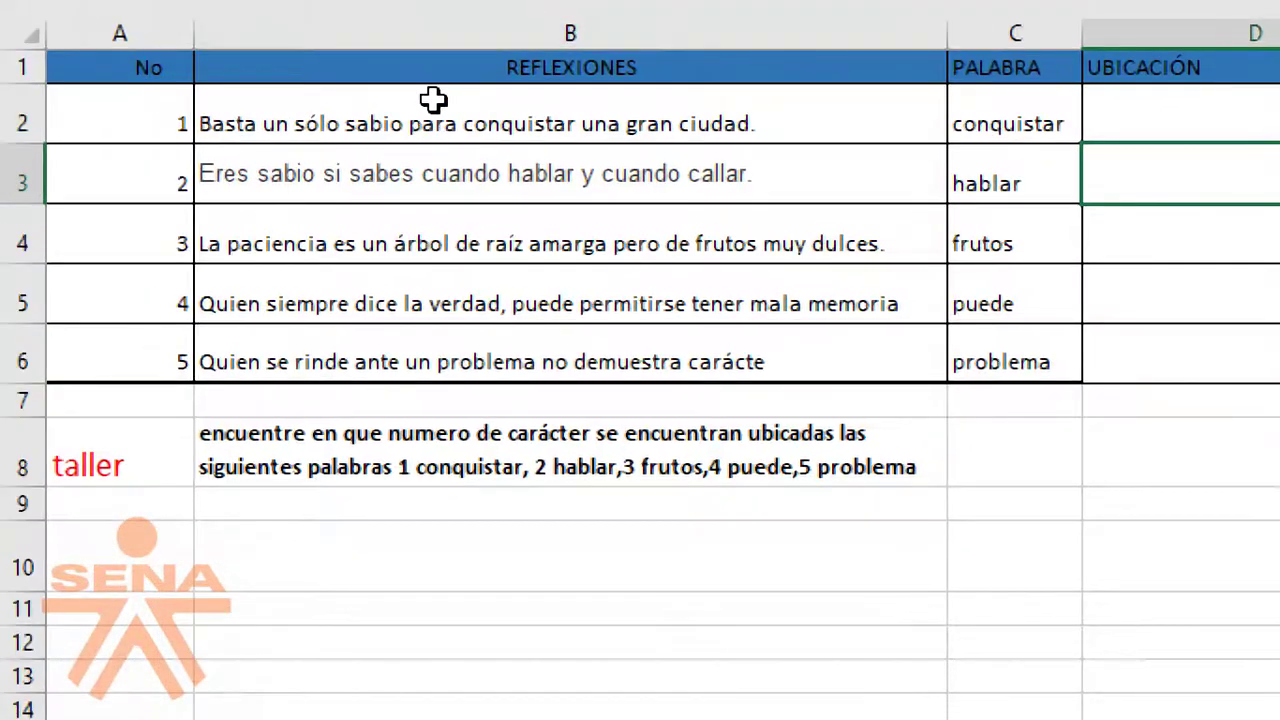
pyautogui.click(415, 90)
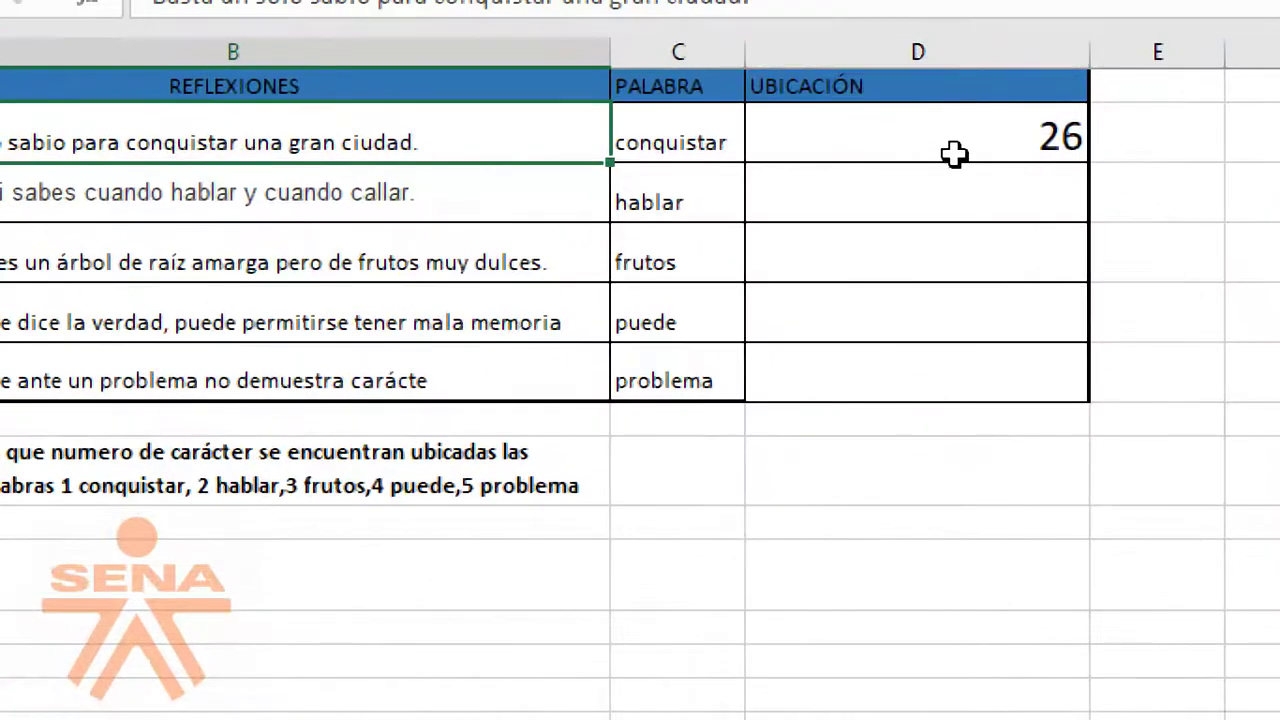
# Fill D2's formula down to D6, giving 26, 28, 49, 31 and 24.
pyautogui.click(943, 160)
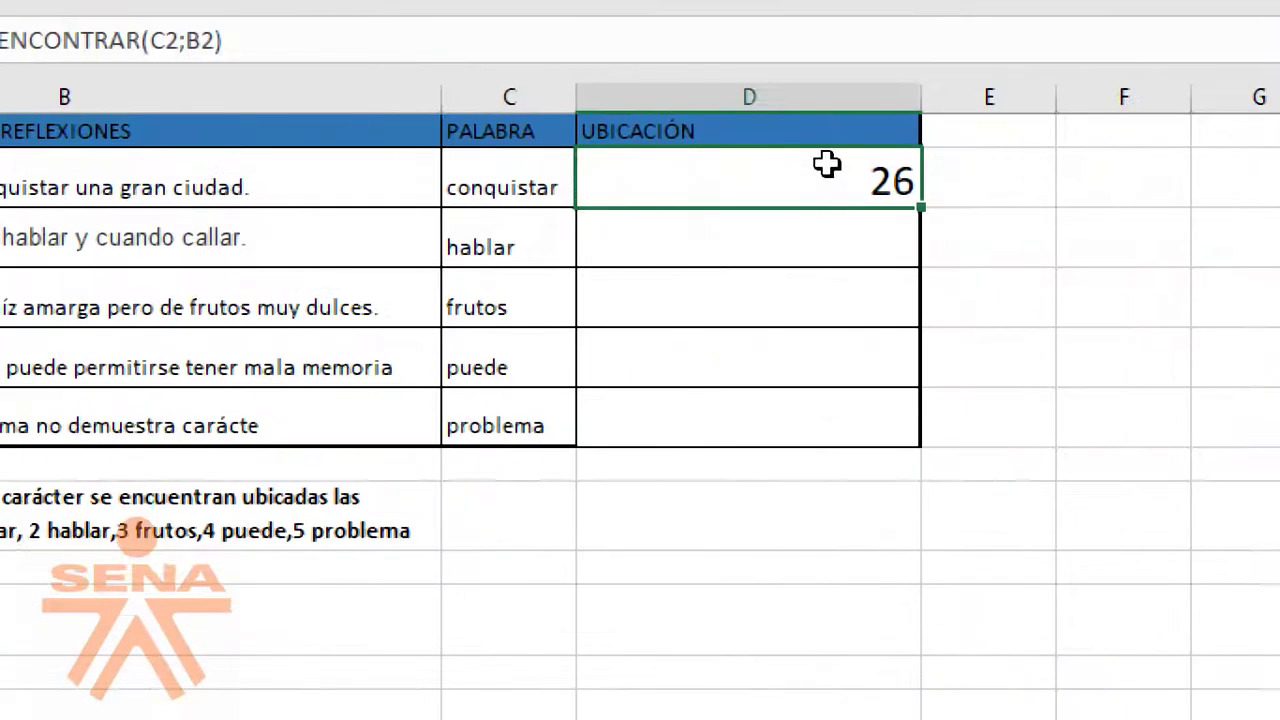
pyautogui.moveTo(920, 216); pyautogui.dragTo(932, 449)
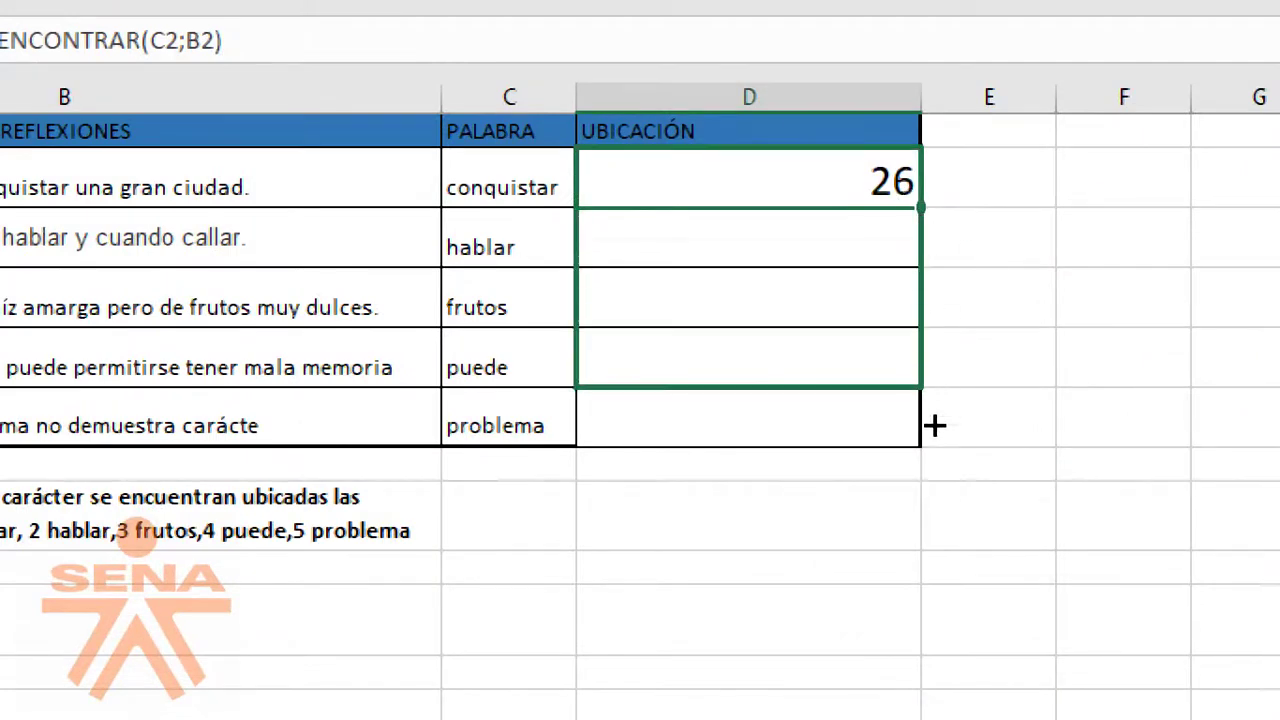
pyautogui.click(824, 332)
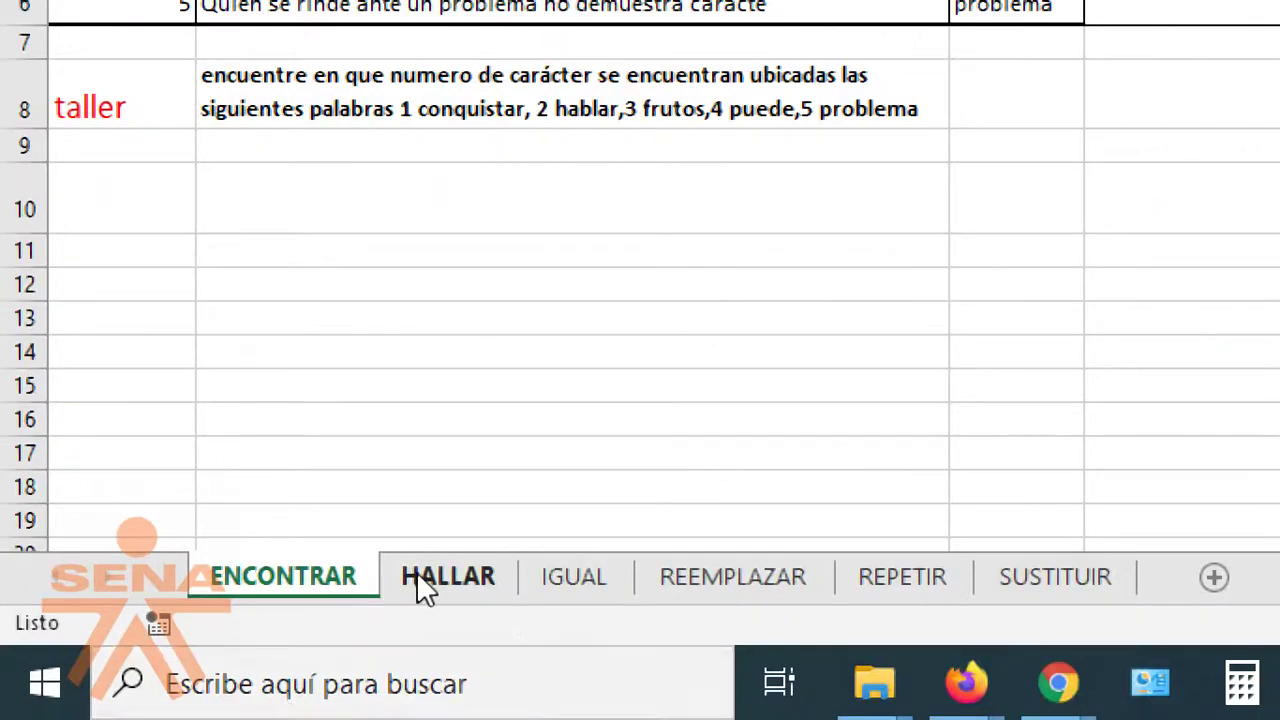
# On the HALLAR sheet, enlarge the font of the UBICACIÓN cells D2:D6.
pyautogui.click(450, 575)
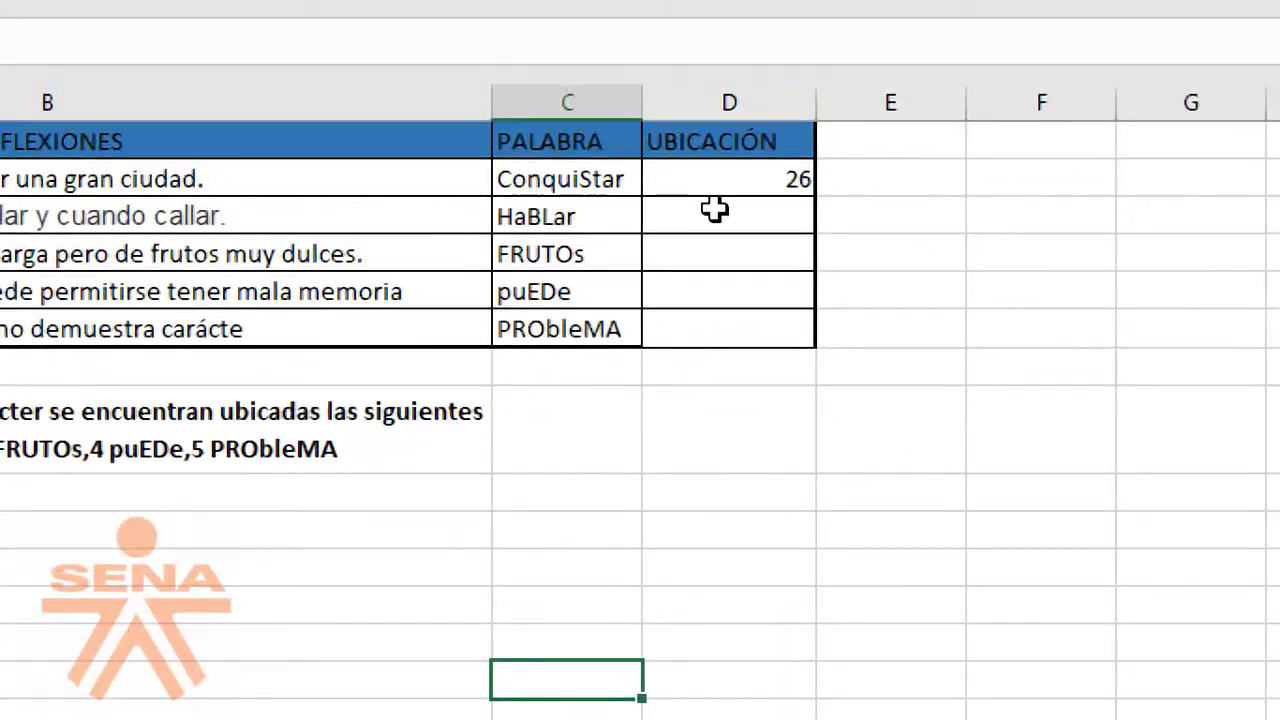
pyautogui.moveTo(737, 169); pyautogui.dragTo(740, 317)
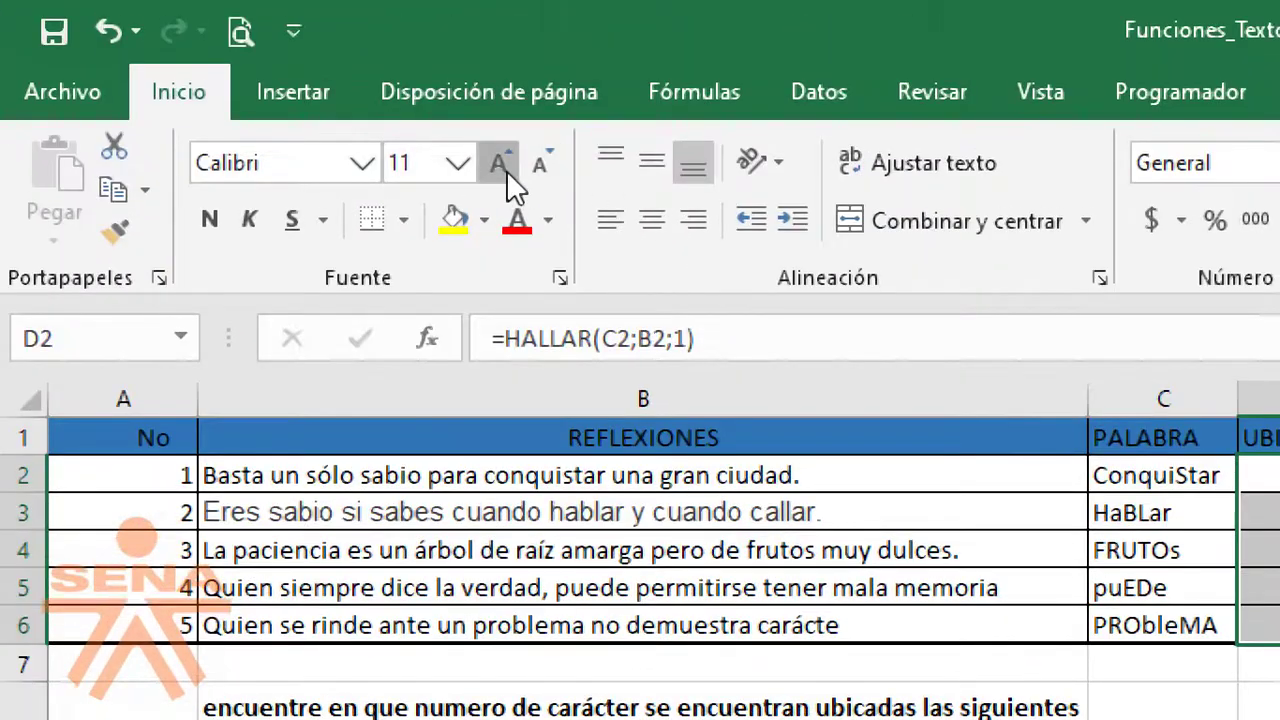
pyautogui.click(506, 170)
pyautogui.click(506, 170)
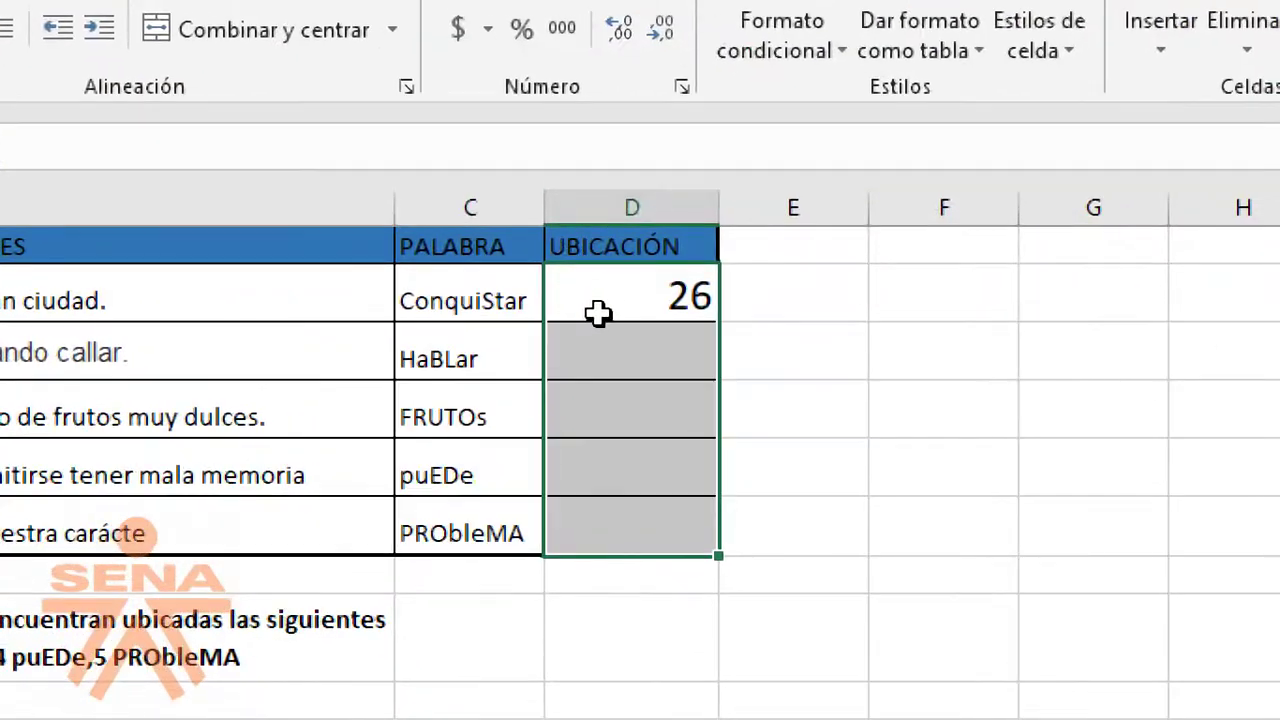
# Shorten D2's formula to =HALLAR(C2;B2) by removing the ;1 starting position.
pyautogui.doubleClick(597, 313)
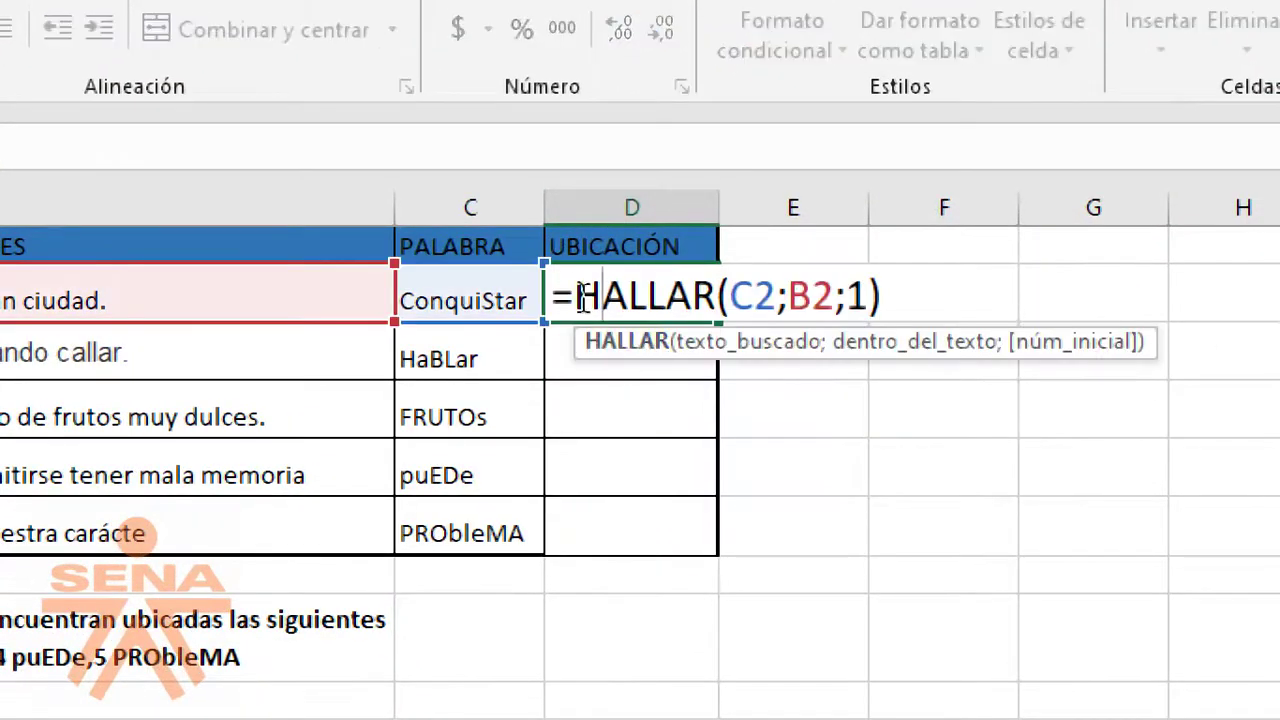
pyautogui.moveTo(578, 296); pyautogui.dragTo(722, 300)
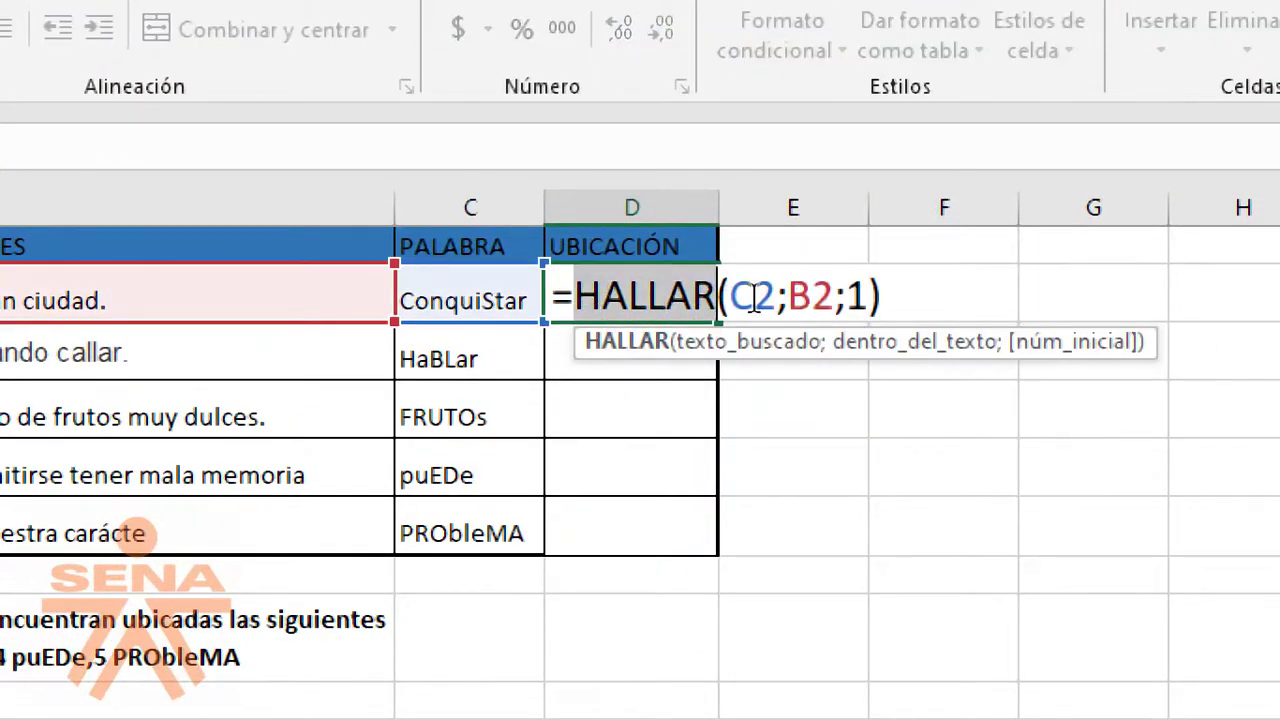
pyautogui.click(753, 300)
pyautogui.click(822, 314)
pyautogui.click(866, 297)
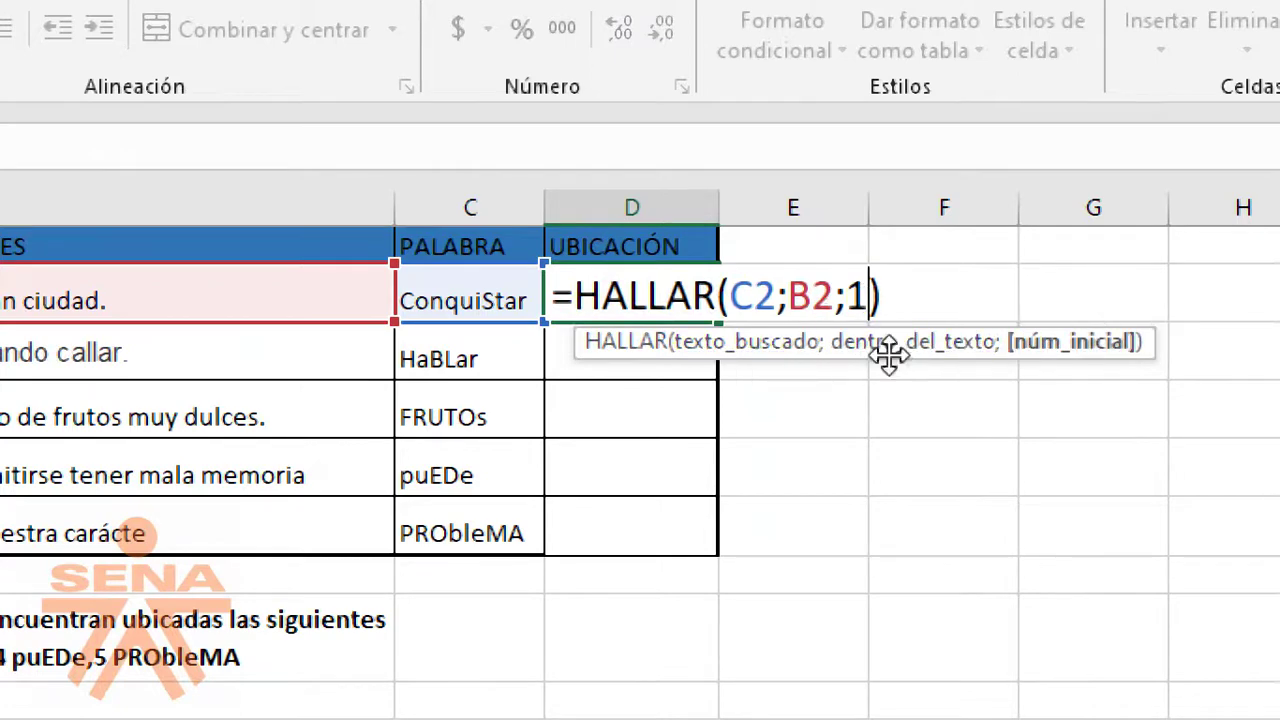
pyautogui.press('BackSpace')
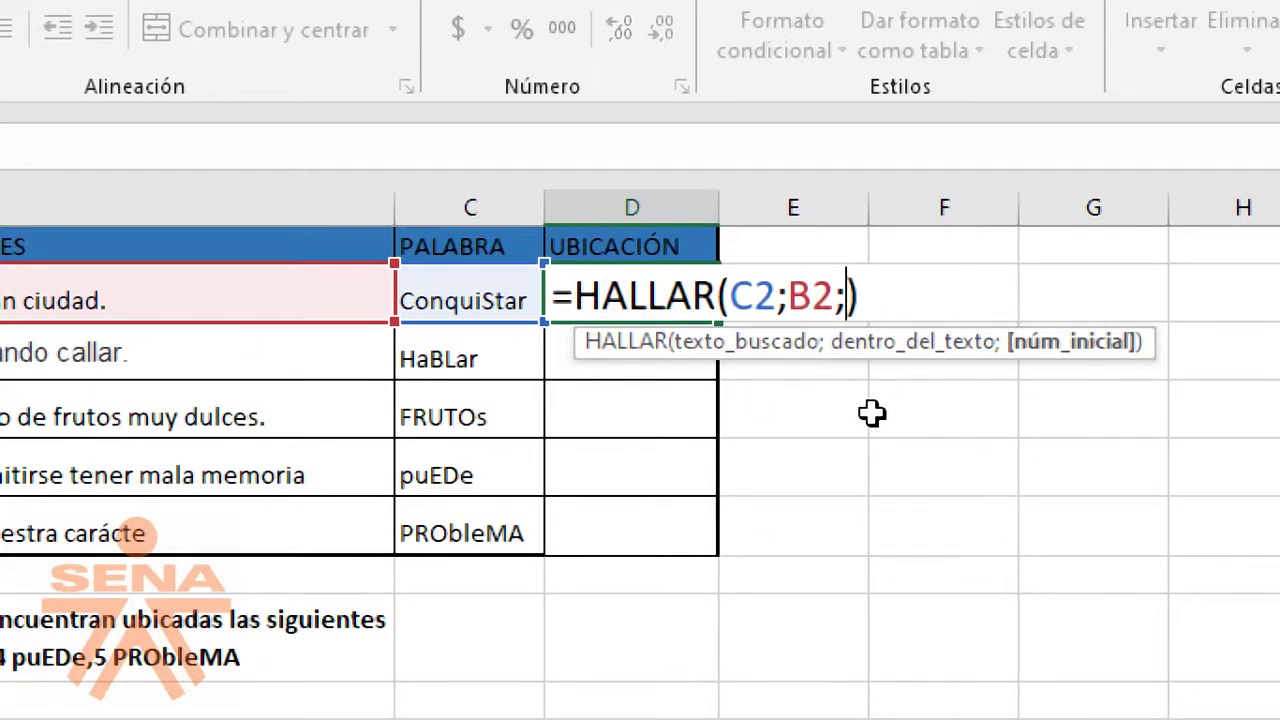
pyautogui.press('BackSpace')
pyautogui.press('Return')
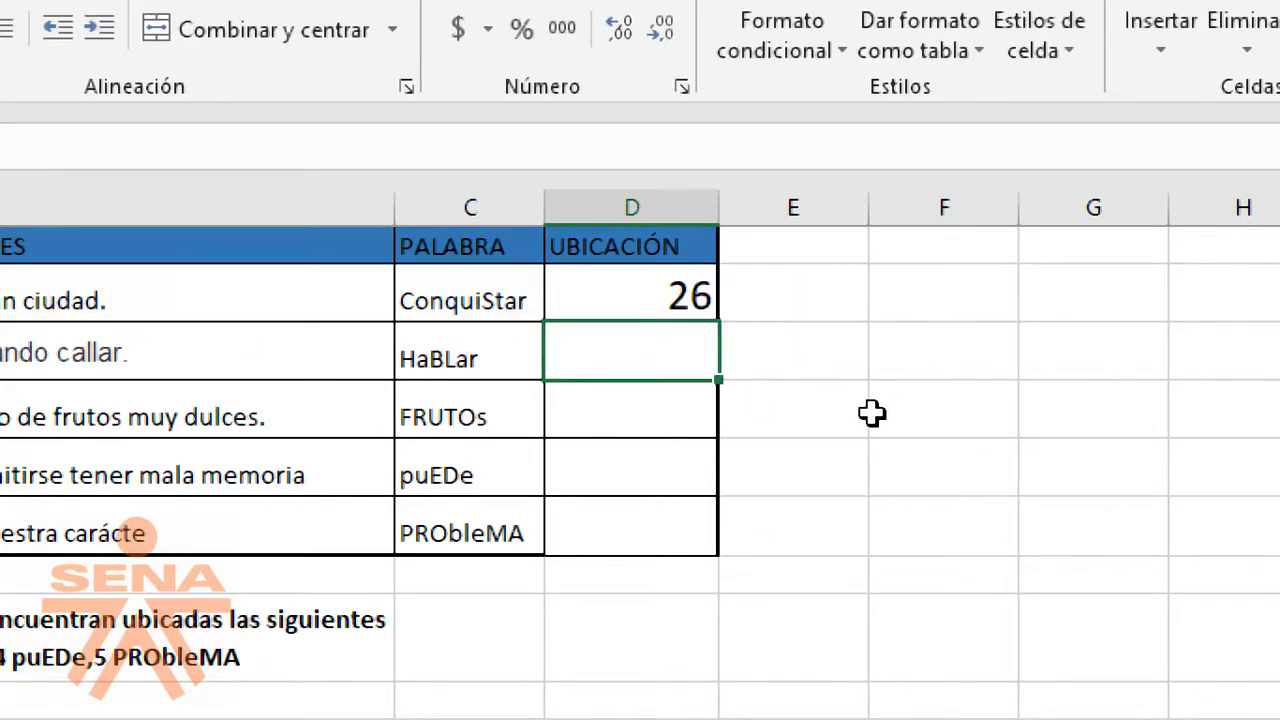
# Confirm D2 still returns 26, then go back to the ENCONTRAR sheet.
pyautogui.click(665, 288)
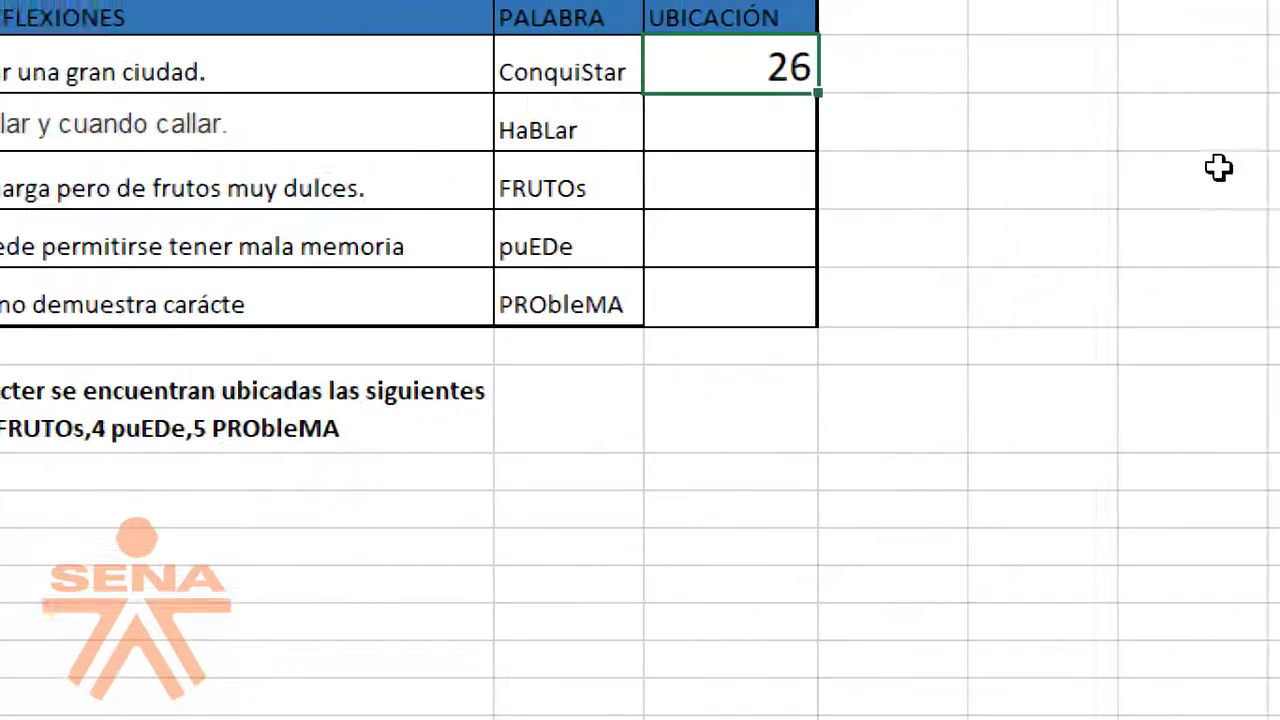
pyautogui.doubleClick(634, 110)
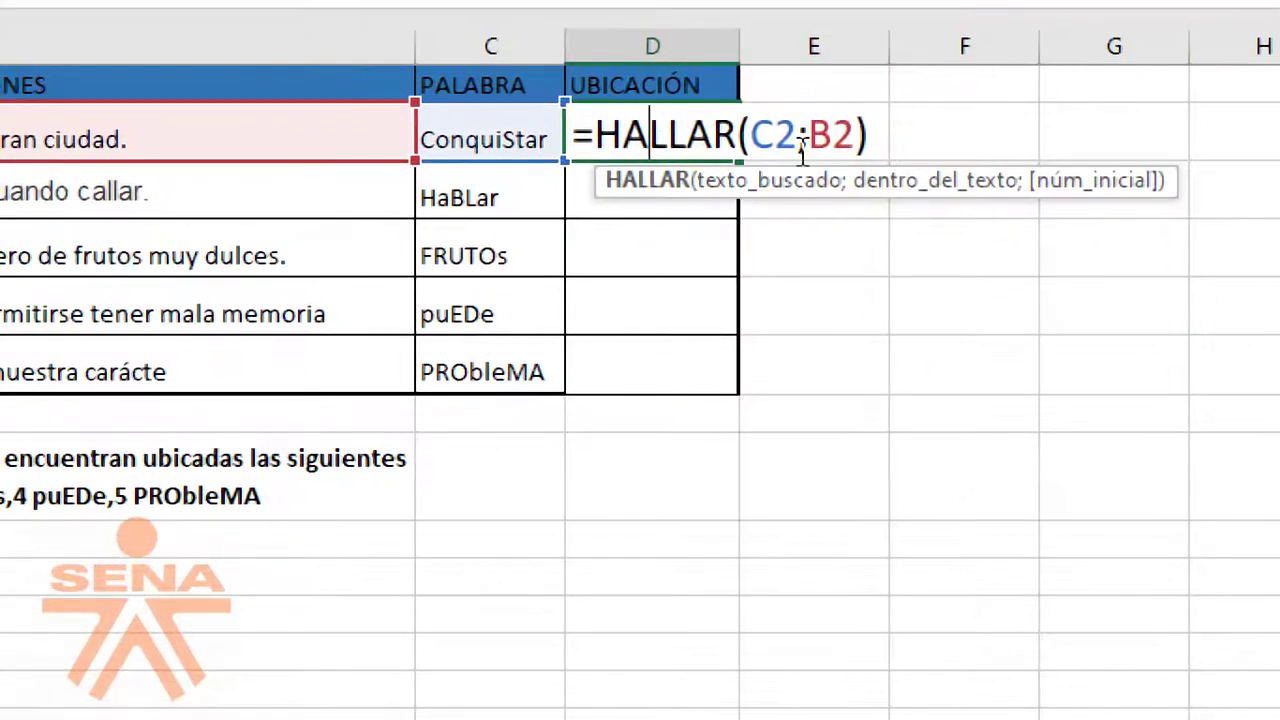
pyautogui.press('Return')
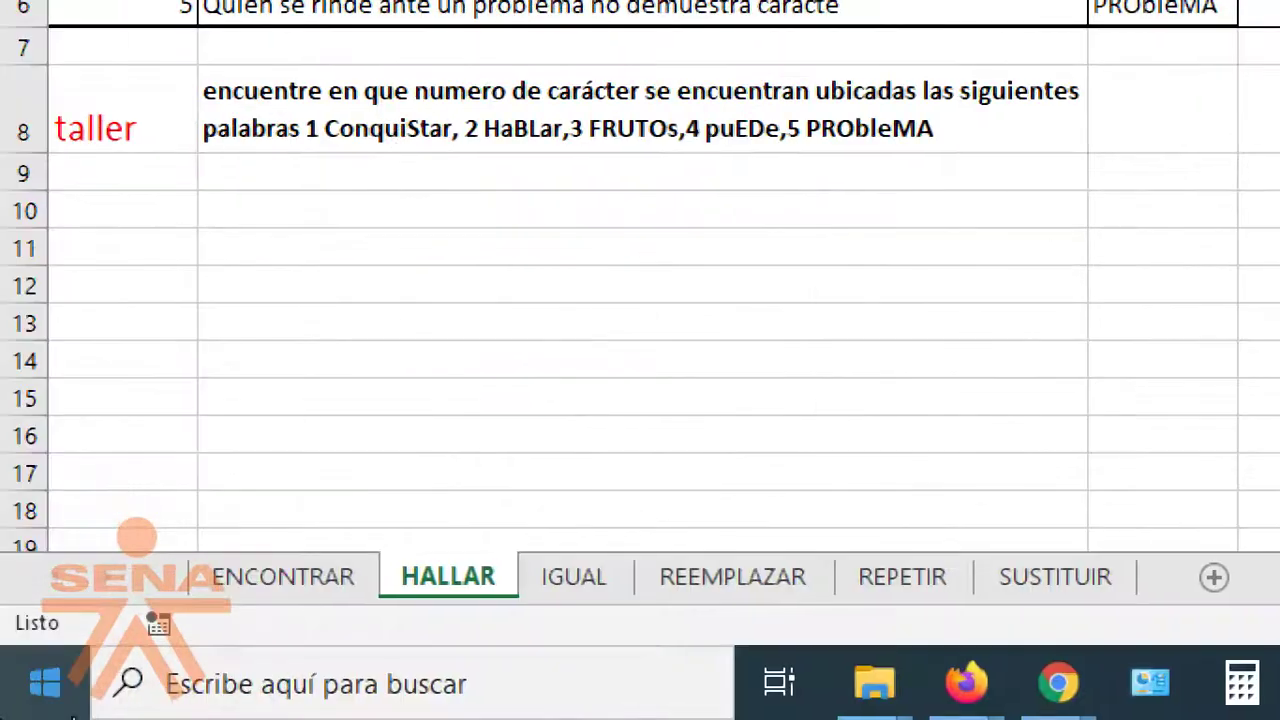
pyautogui.click(345, 592)
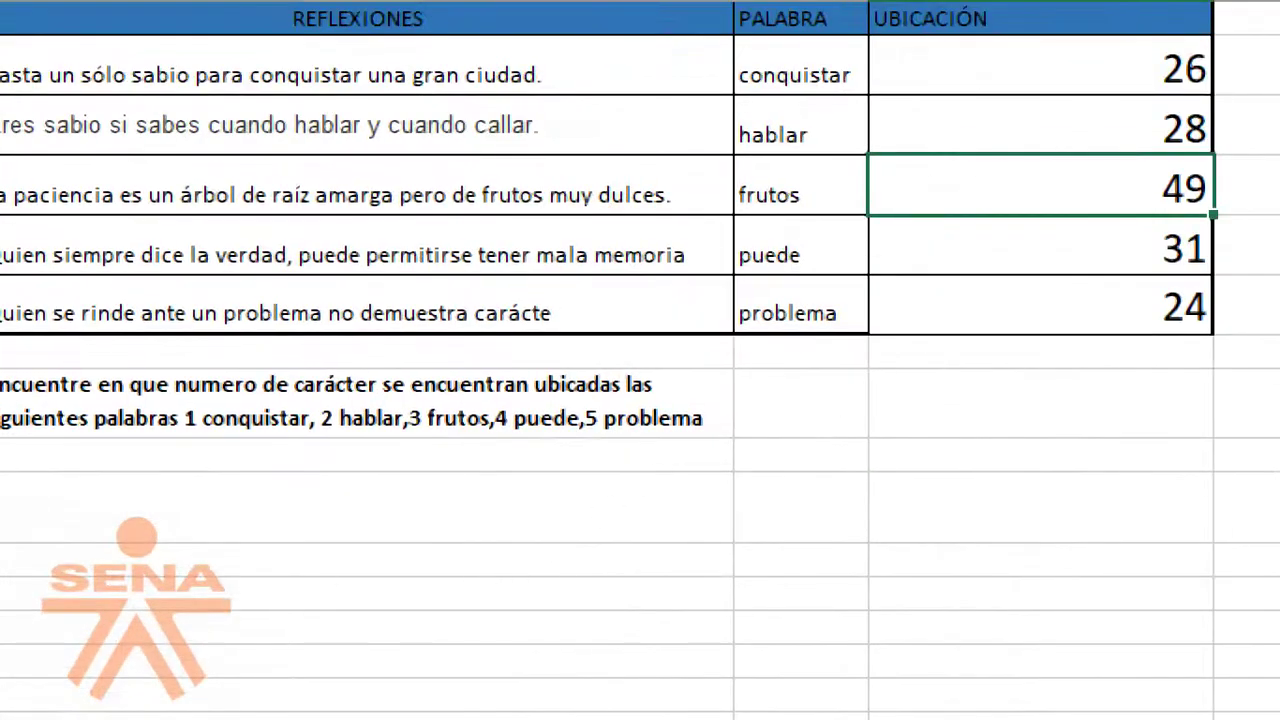
# Type =ENCONTRA into the empty merged cell in row 10.
pyautogui.click(445, 372)
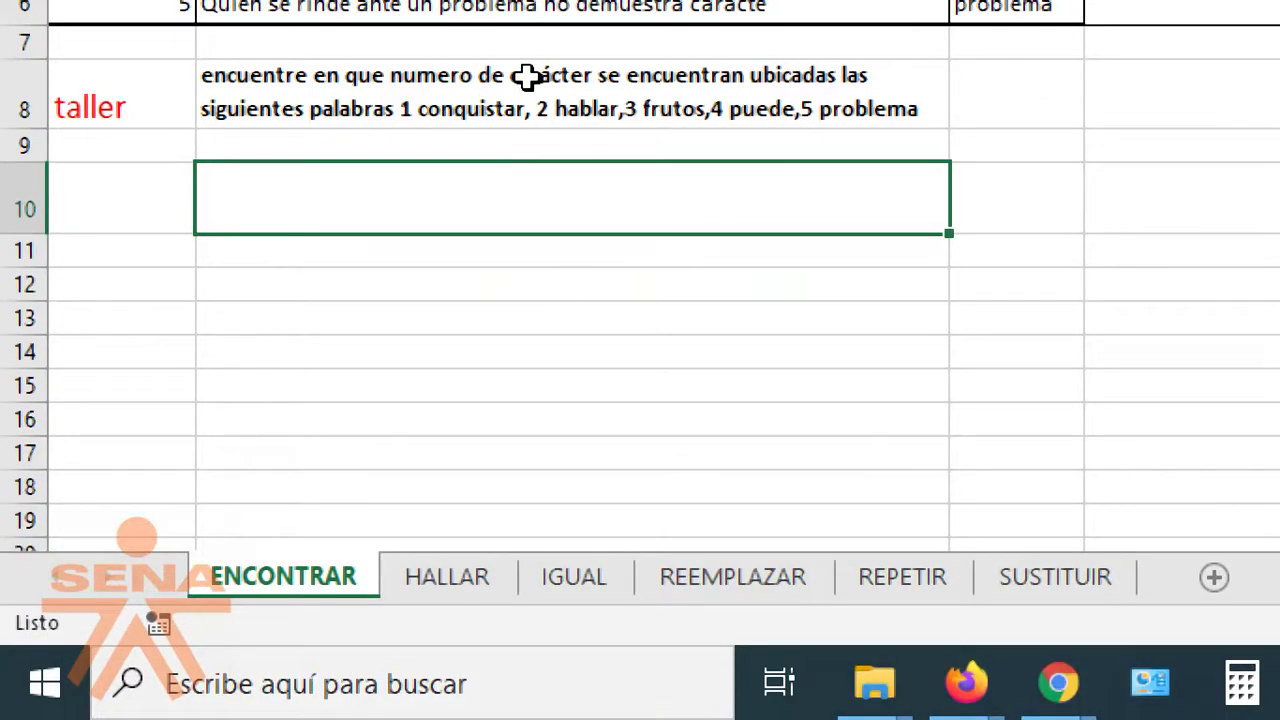
pyautogui.write('=ENCONTRA')
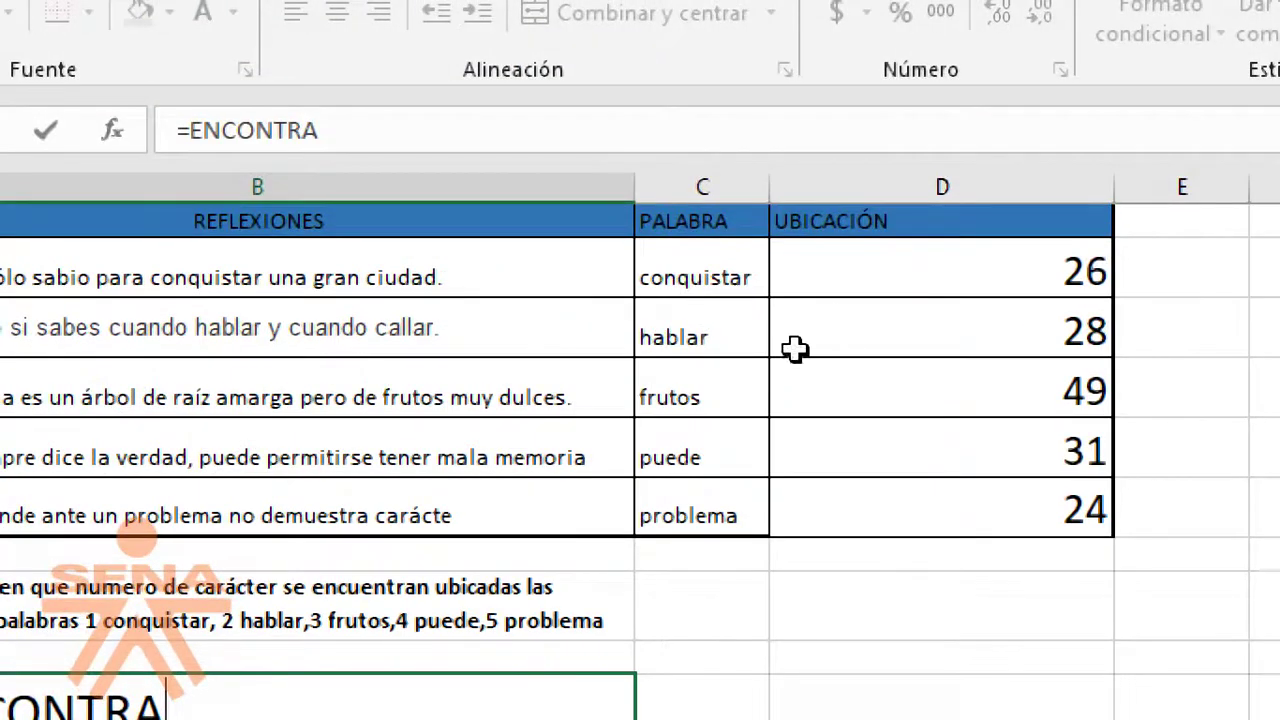
# Enter the capitalised word Conquistar in C2, making D2 show #¡VALOR!
pyautogui.click(688, 277)
pyautogui.write('cO')
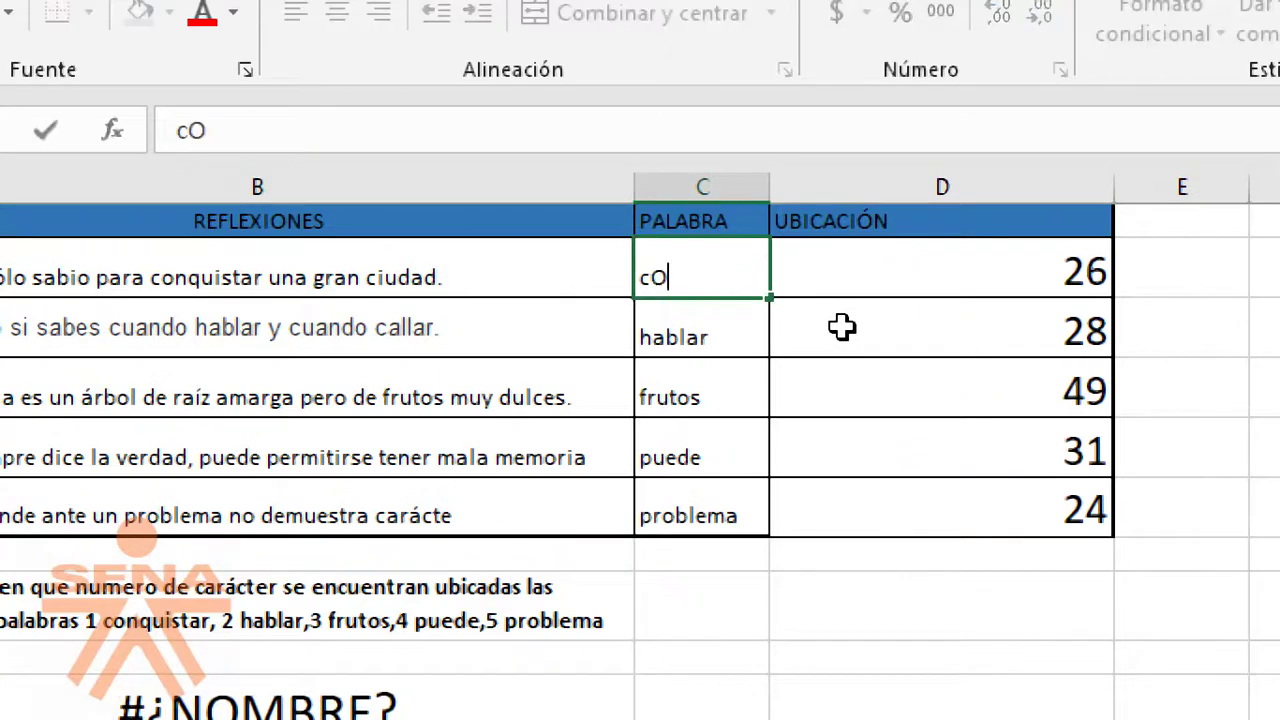
pyautogui.press('BackSpace')
pyautogui.press('BackSpace')
pyautogui.press('BackSpace')
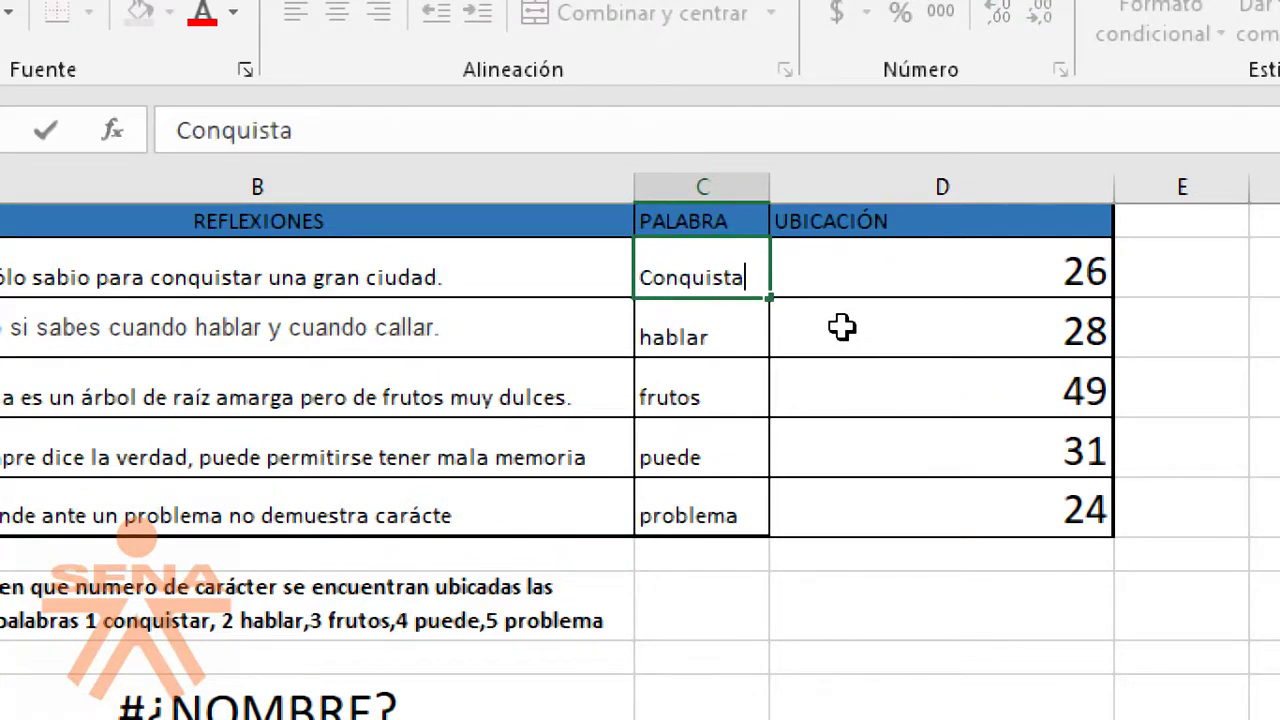
pyautogui.press('Return')
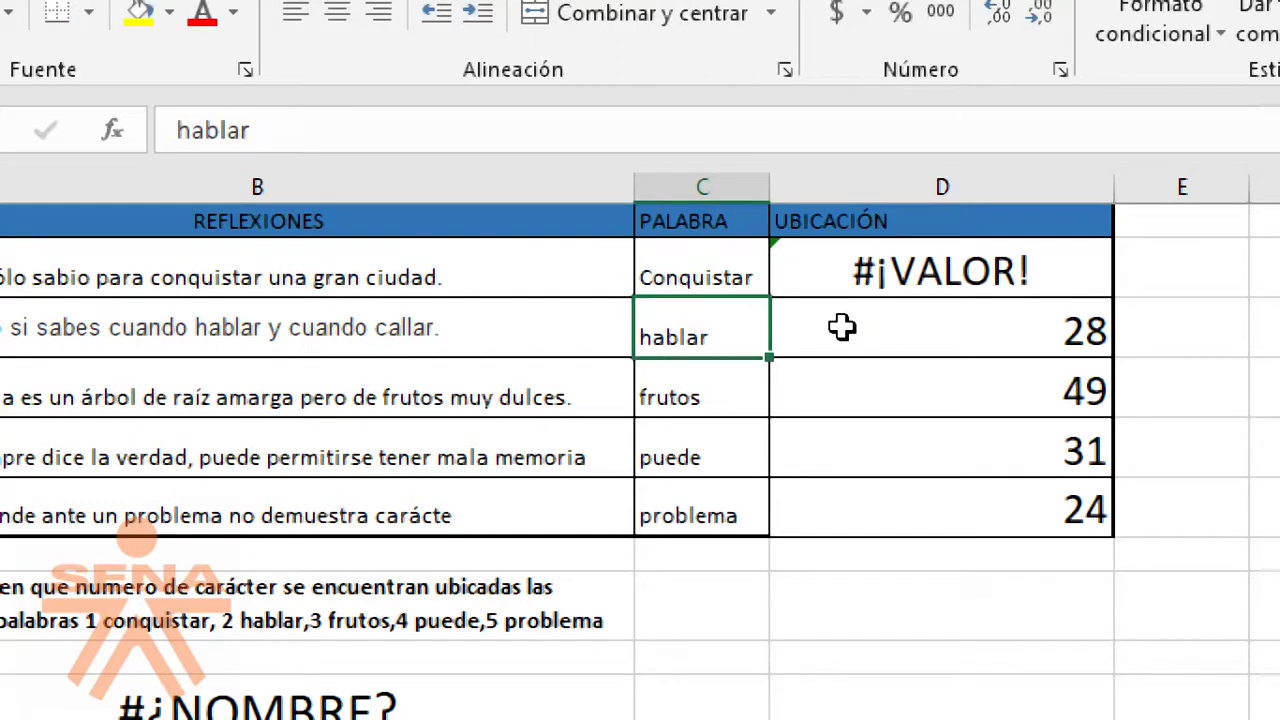
pyautogui.click(884, 255)
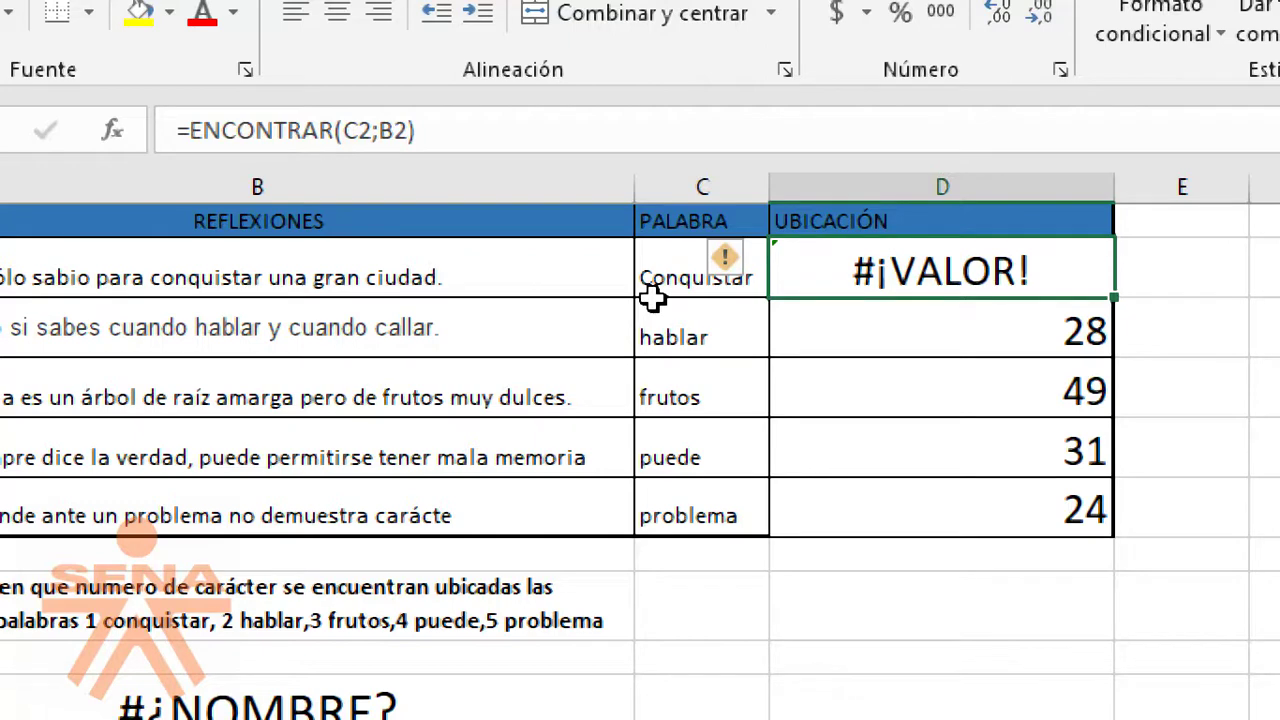
# Change C2 back to lowercase 'conquistar' so D2 returns 26.
pyautogui.doubleClick(655, 278)
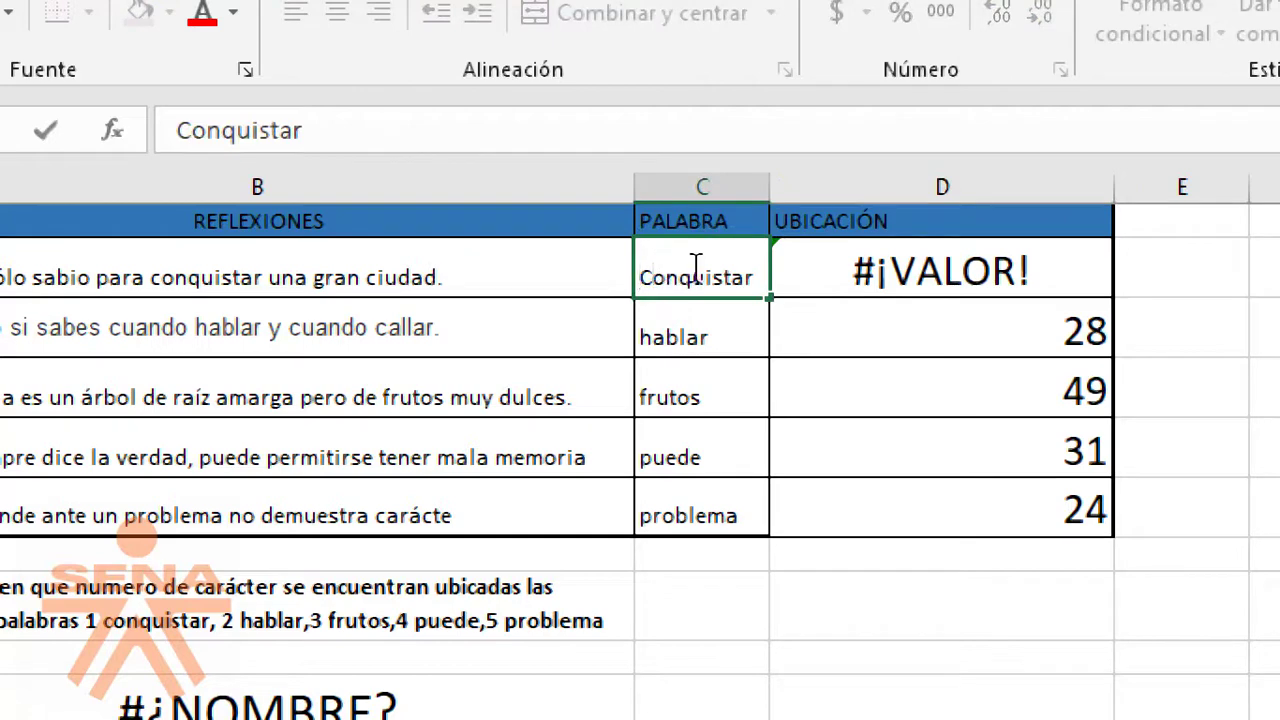
pyautogui.press('BackSpace')
pyautogui.write('c')
pyautogui.press('Return')
pyautogui.click(691, 268)
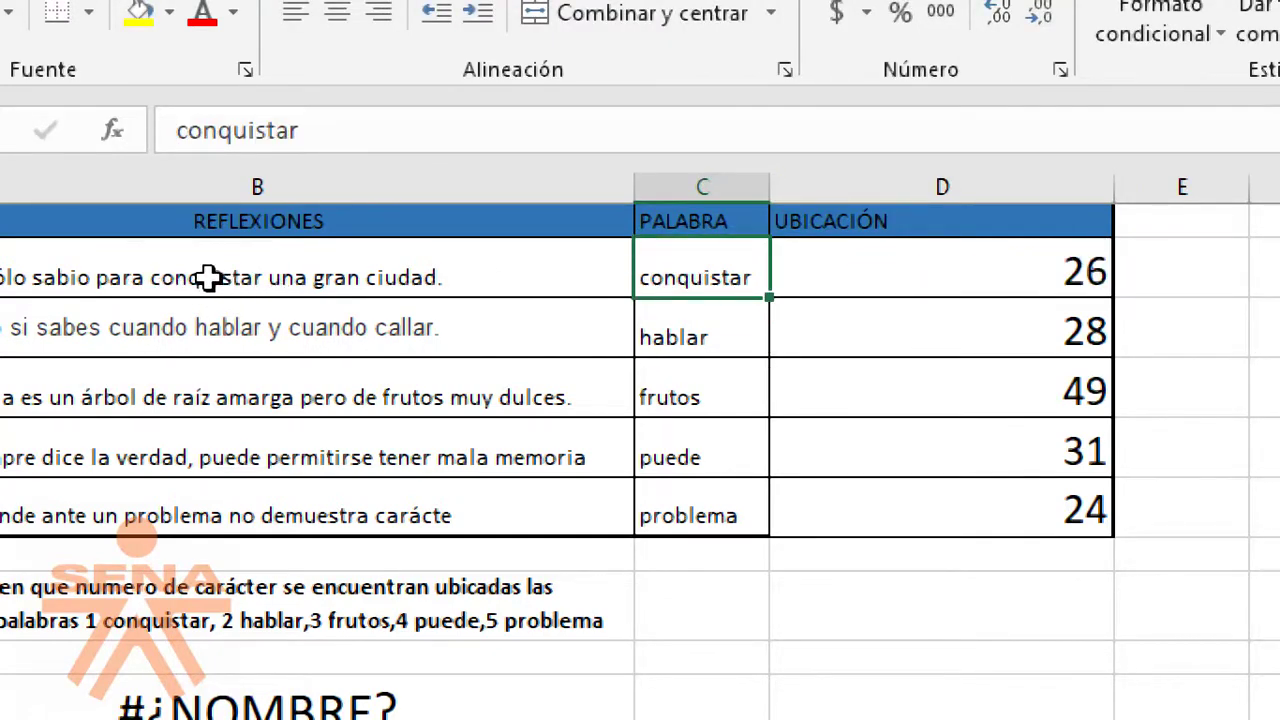
pyautogui.doubleClick(256, 277)
# Change conquistar in B2's sentence to the accented conquistár.
pyautogui.press('Left')
pyautogui.press('BackSpace')
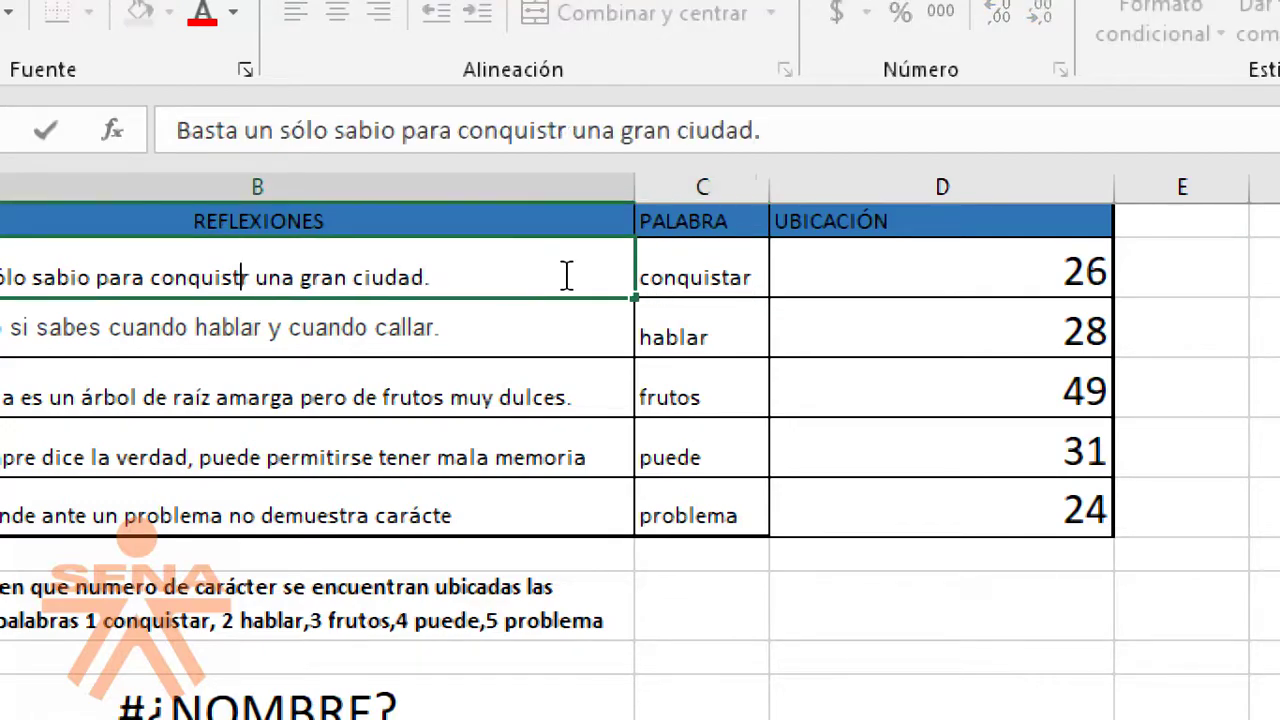
pyautogui.write('á')
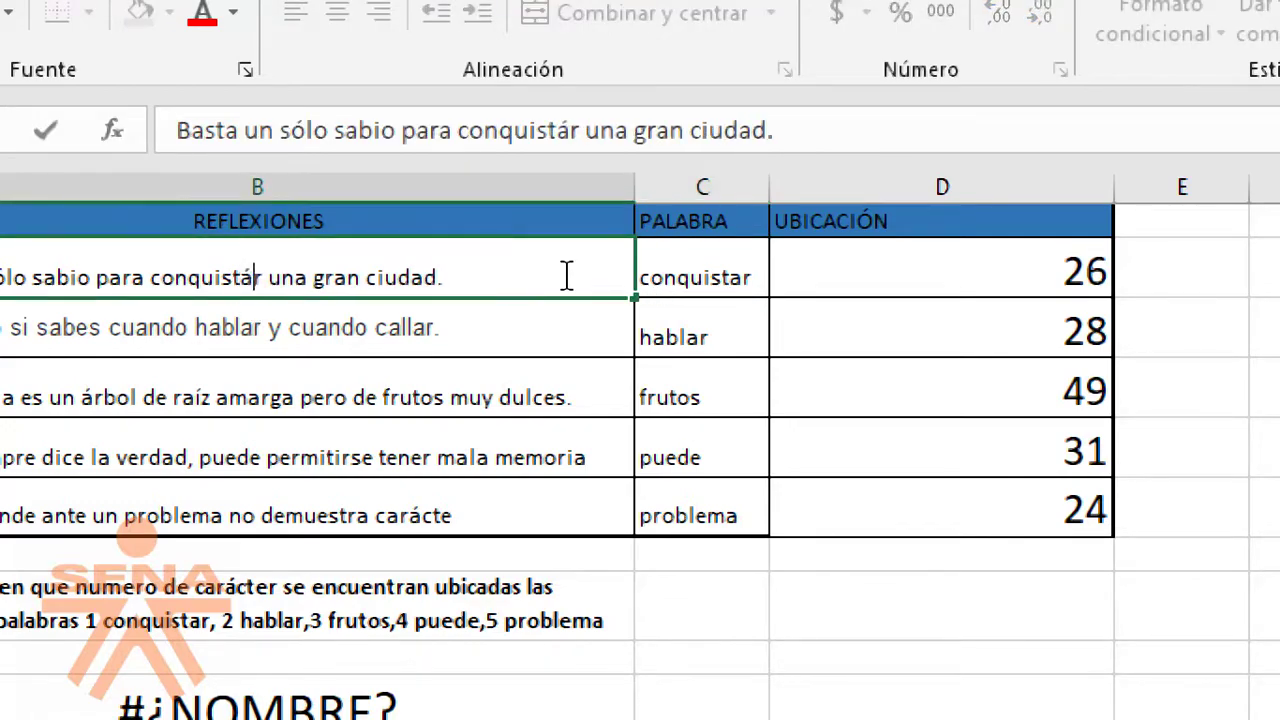
pyautogui.press('Return')
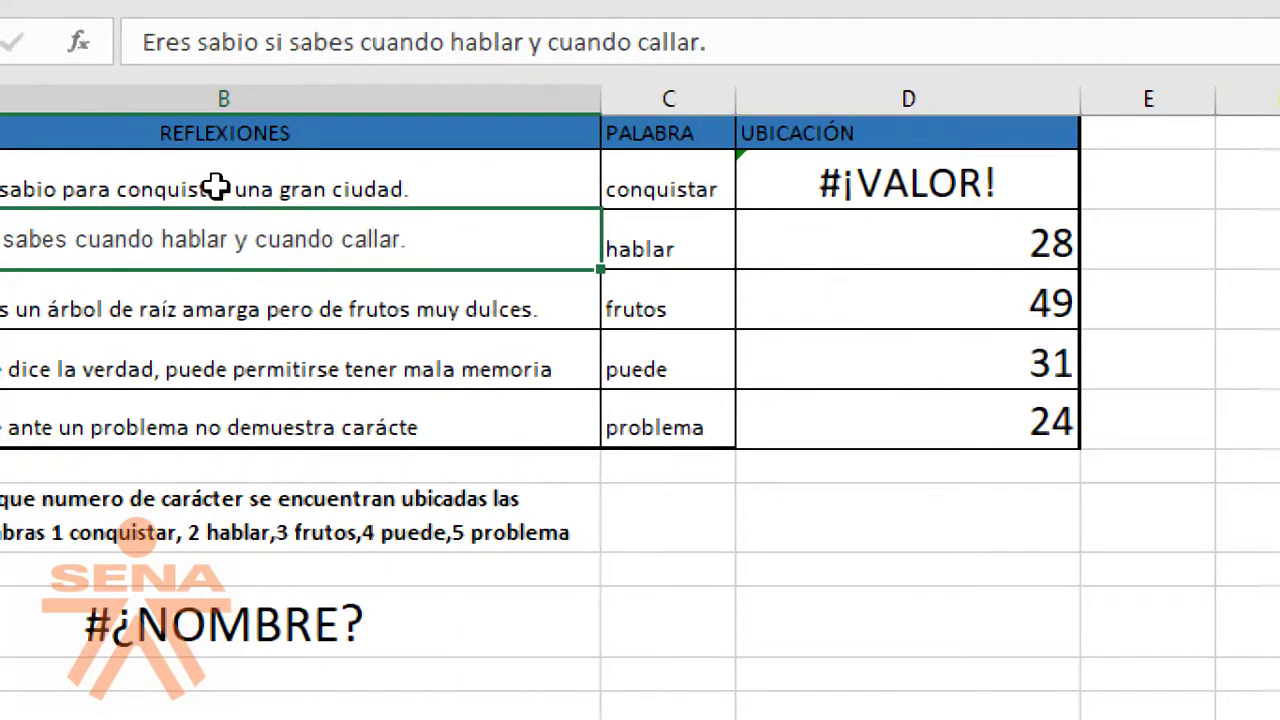
pyautogui.click(666, 194)
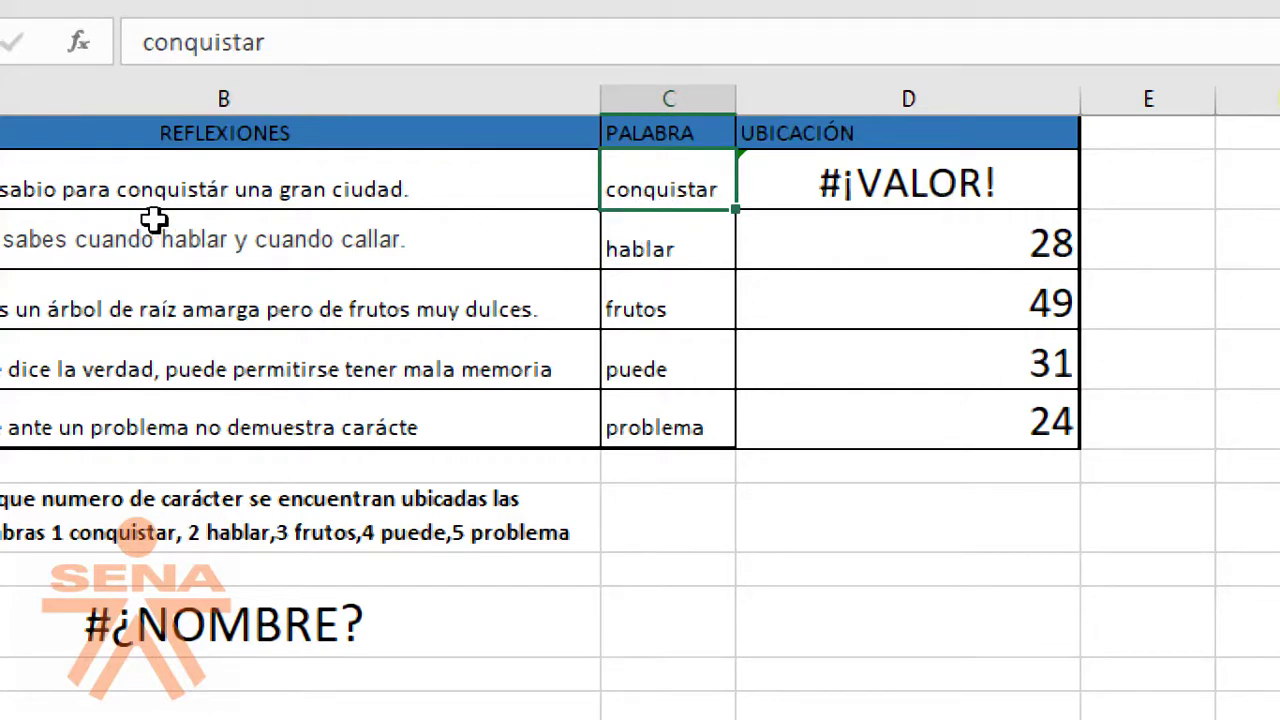
# Restore B2's word to unaccented conquistar so D2 shows 26 again.
pyautogui.click(204, 187)
pyautogui.doubleClick(205, 188)
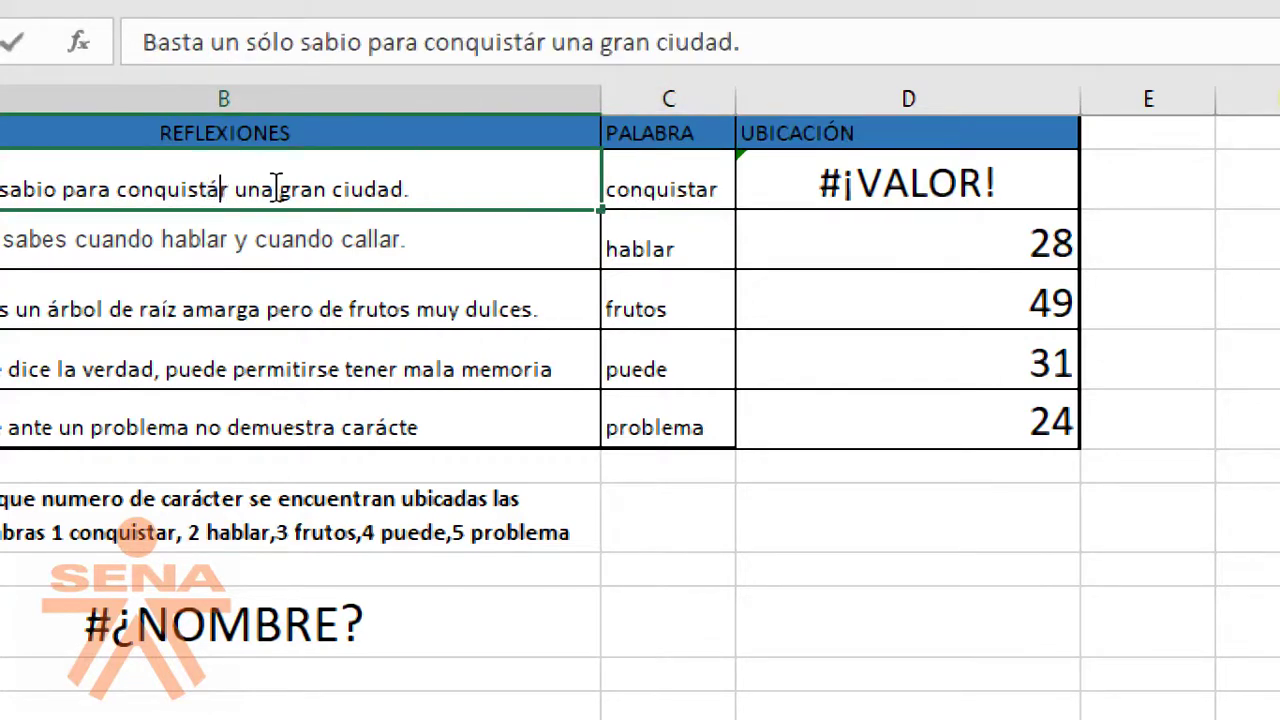
pyautogui.press('Delete')
pyautogui.write('a')
pyautogui.press('Return')
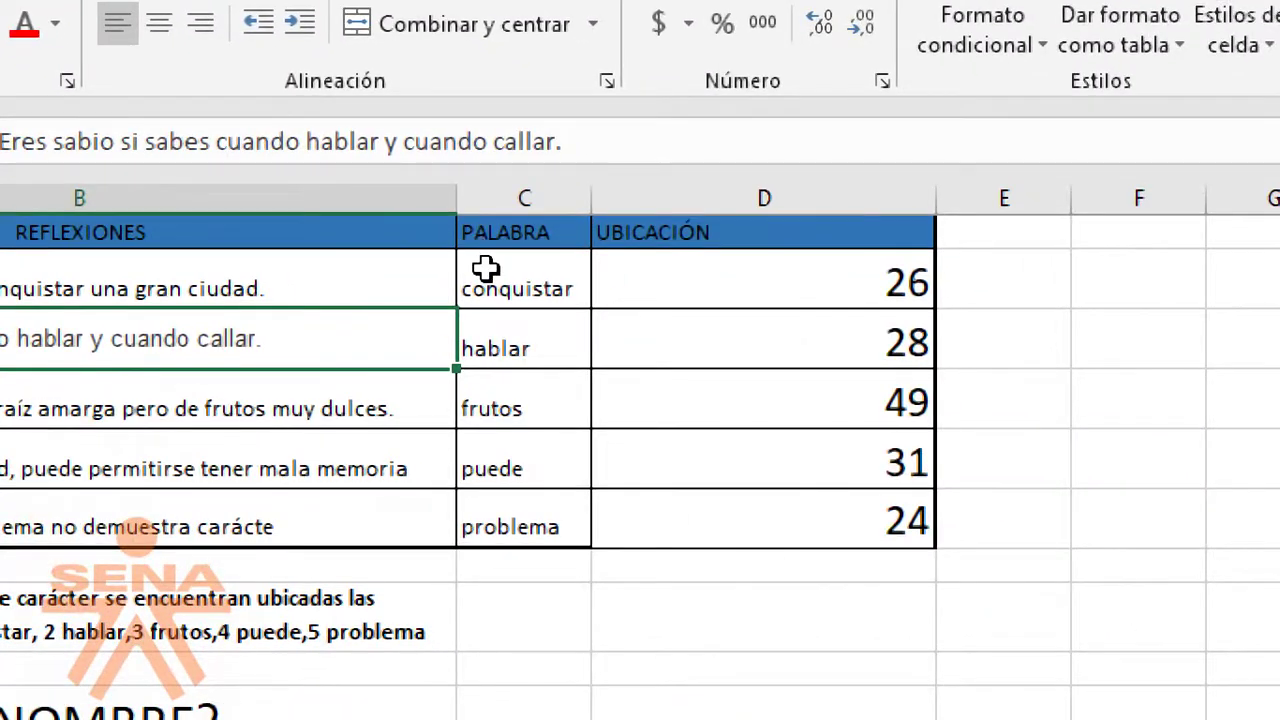
pyautogui.click(578, 298)
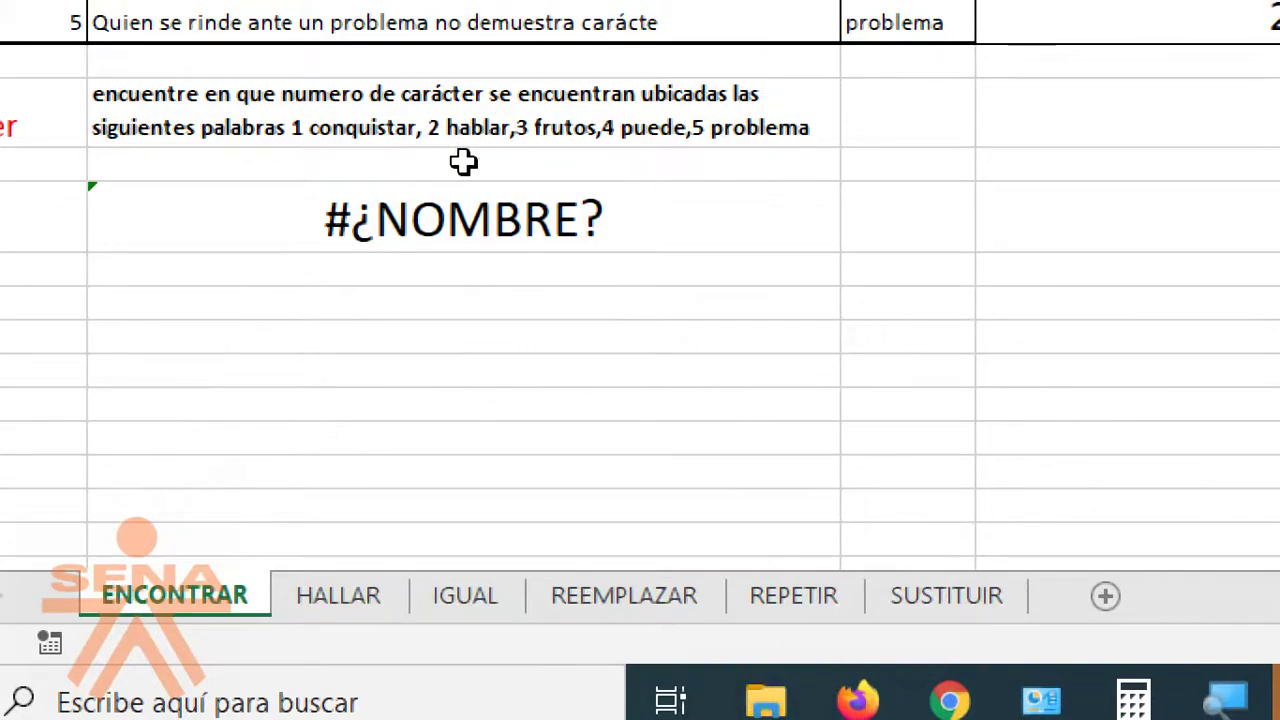
# Clear the merged #¿NOMBRE? cell, then switch to the HALLAR sheet.
pyautogui.click(425, 207)
pyautogui.press('Delete')
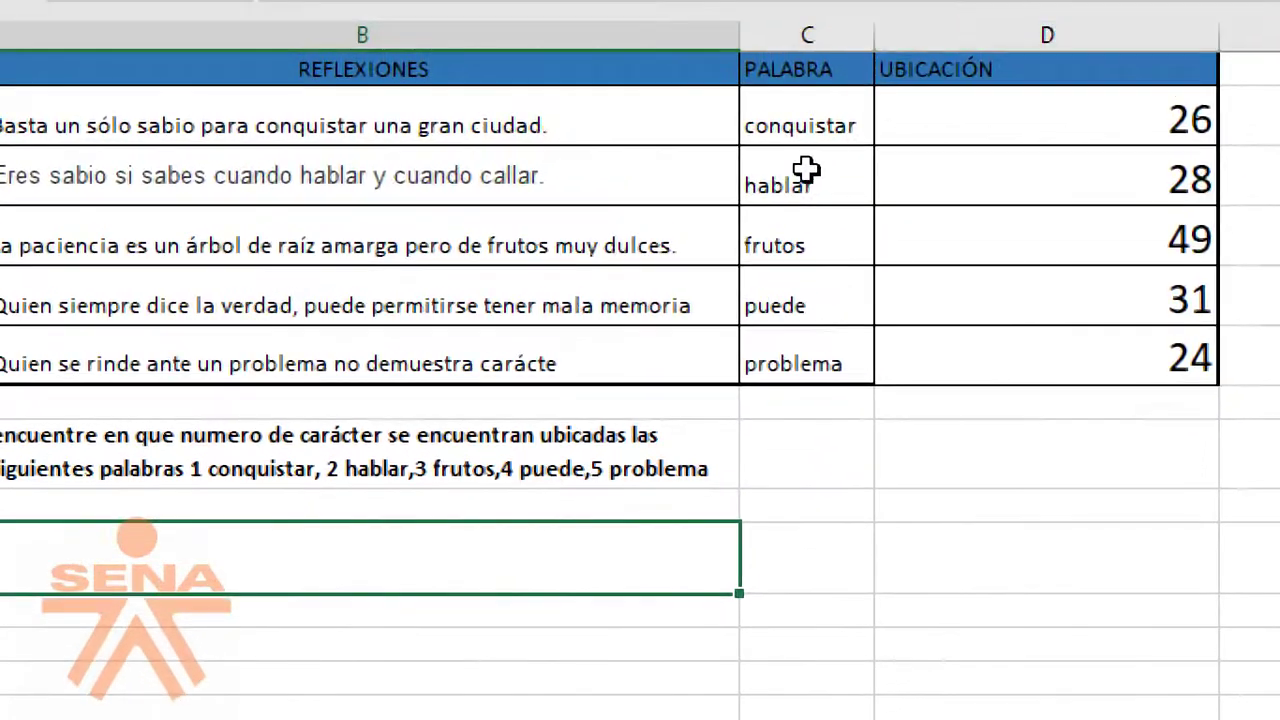
pyautogui.click(811, 125)
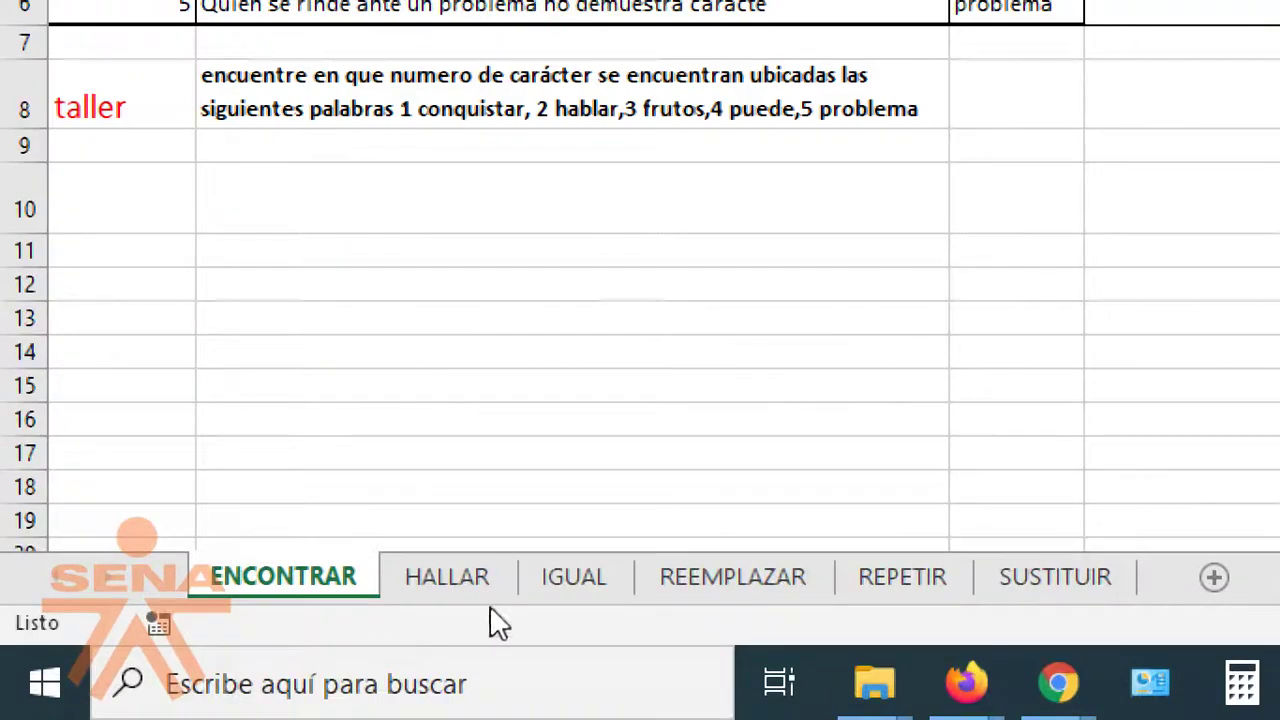
pyautogui.click(460, 592)
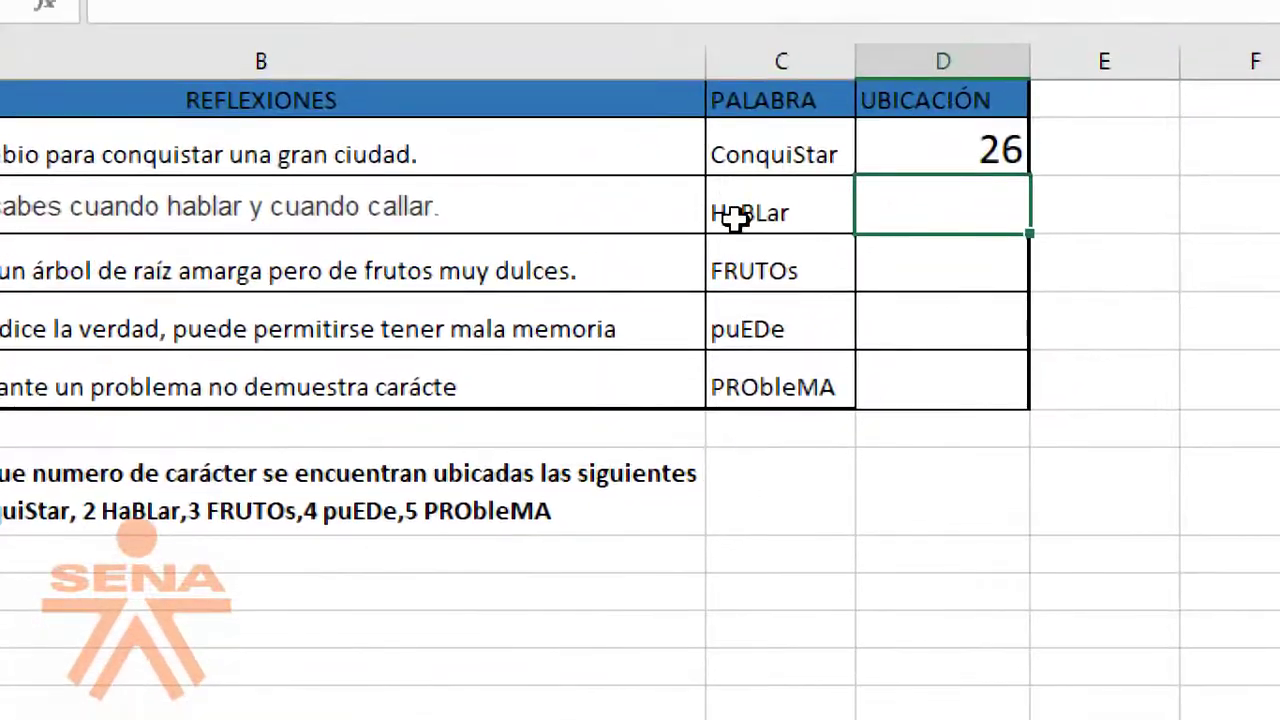
# Replace conquistar with CONQUISTAR in B2 and check D2's =HALLAR(C2;B2) still gives 26.
pyautogui.click(820, 148)
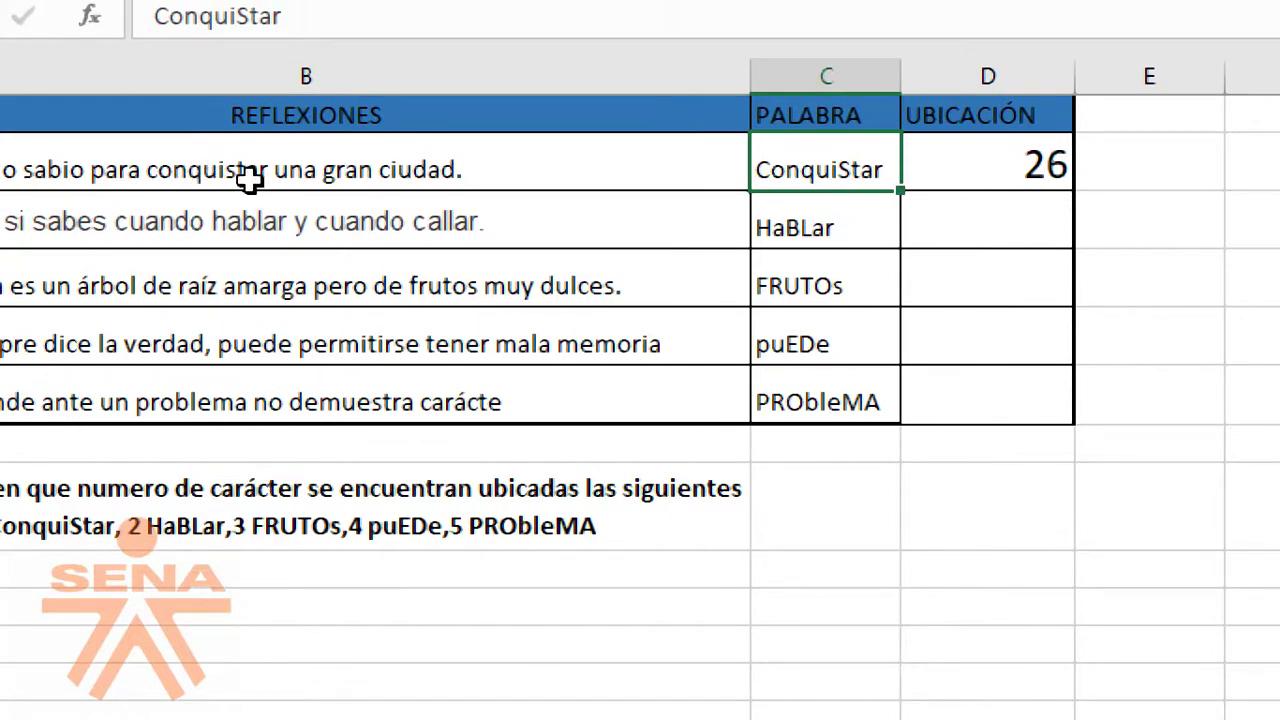
pyautogui.doubleClick(225, 170)
pyautogui.moveTo(148, 170); pyautogui.dragTo(266, 170)
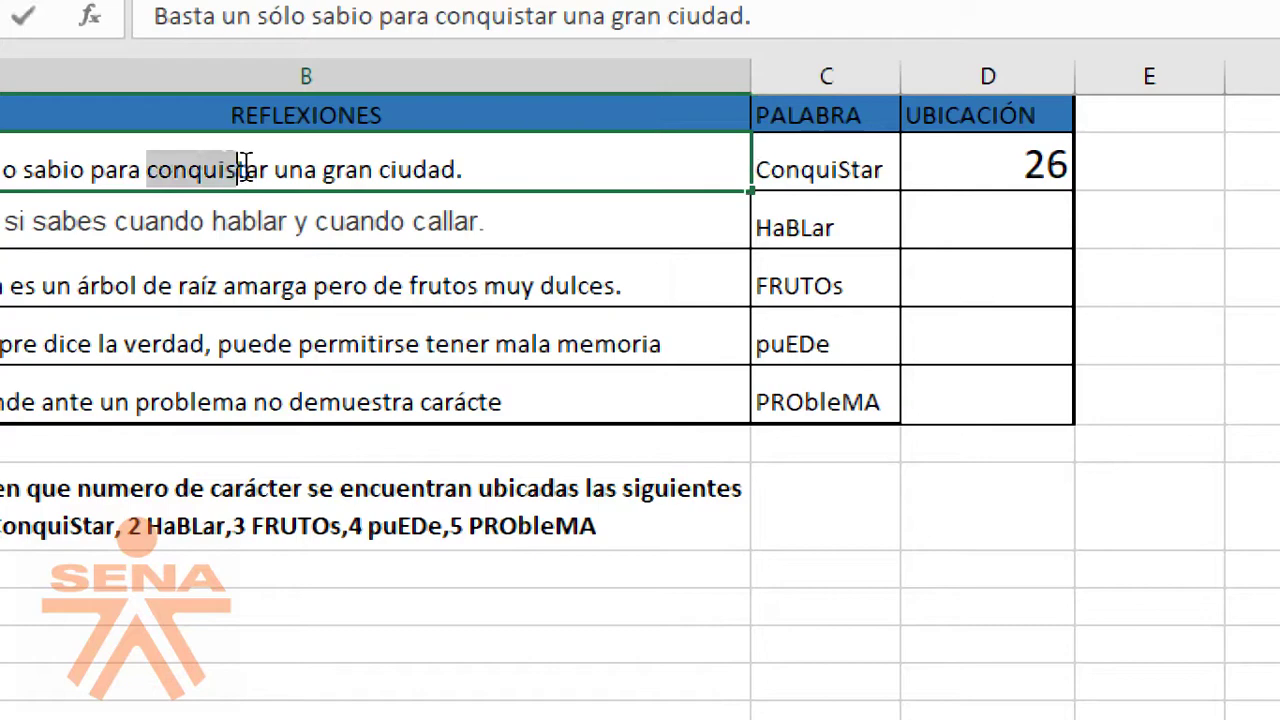
pyautogui.write('CONQUISTAR')
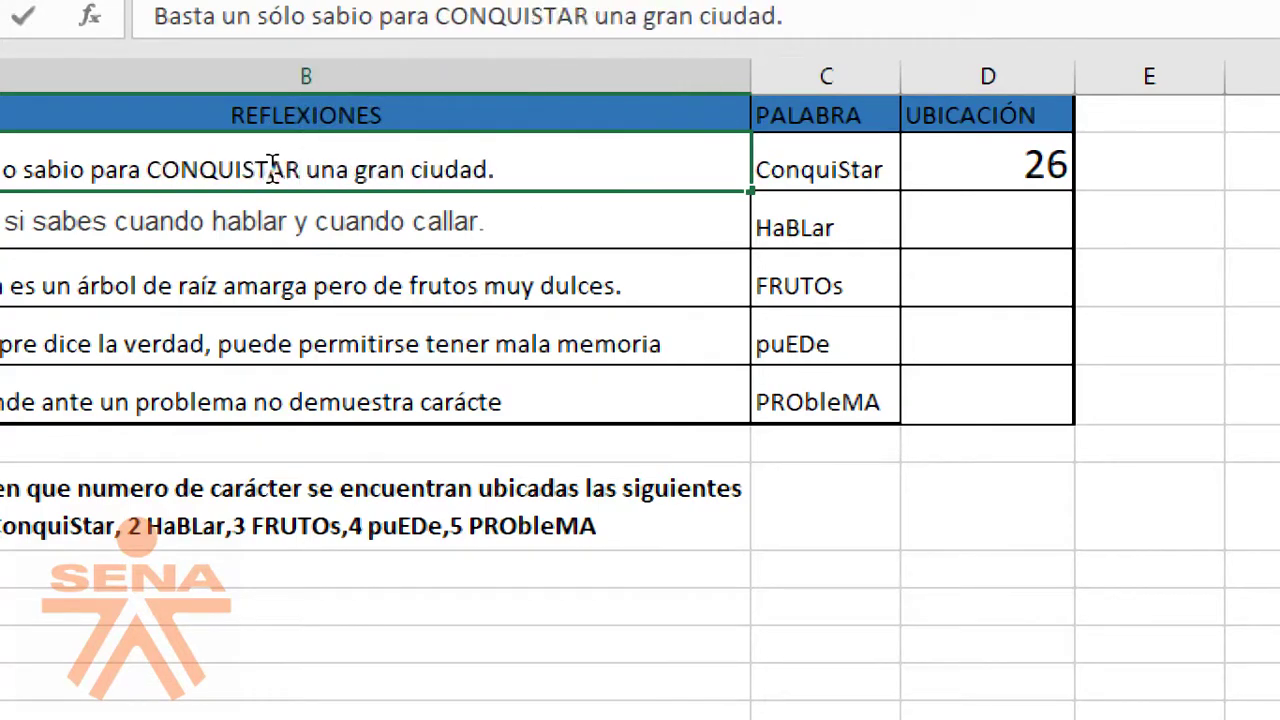
pyautogui.press('Return')
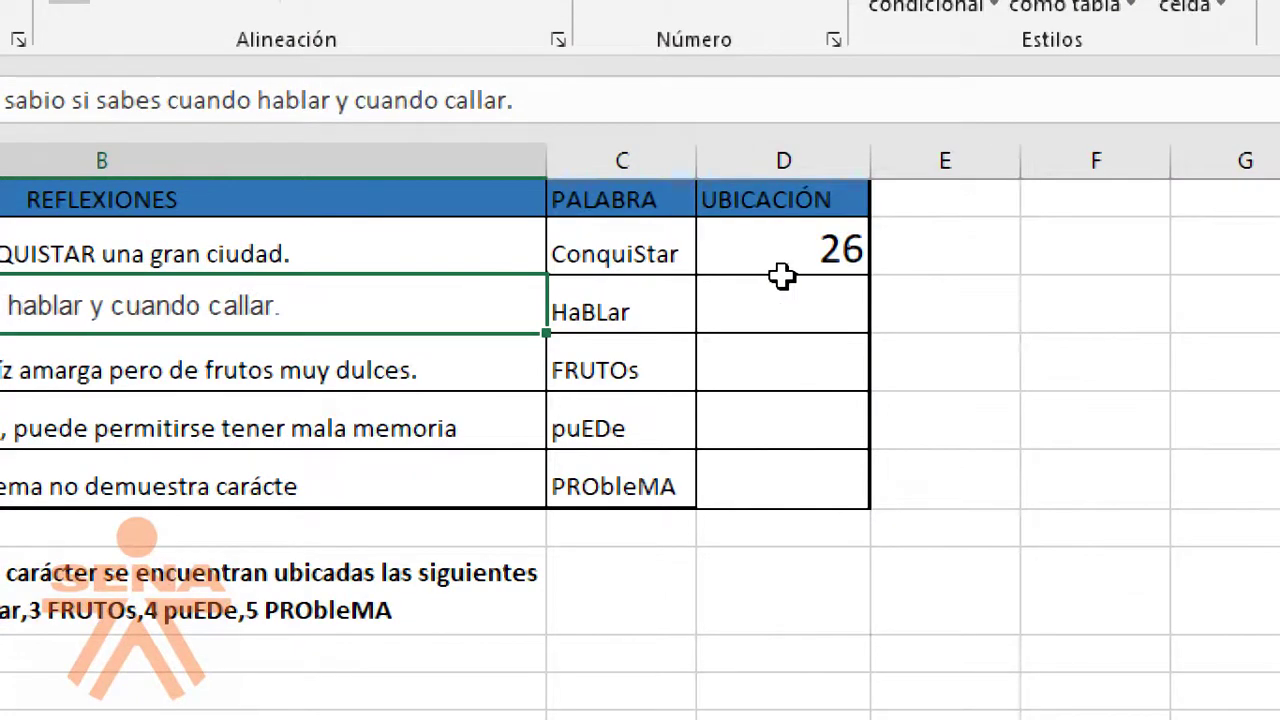
pyautogui.click(778, 290)
pyautogui.click(766, 256)
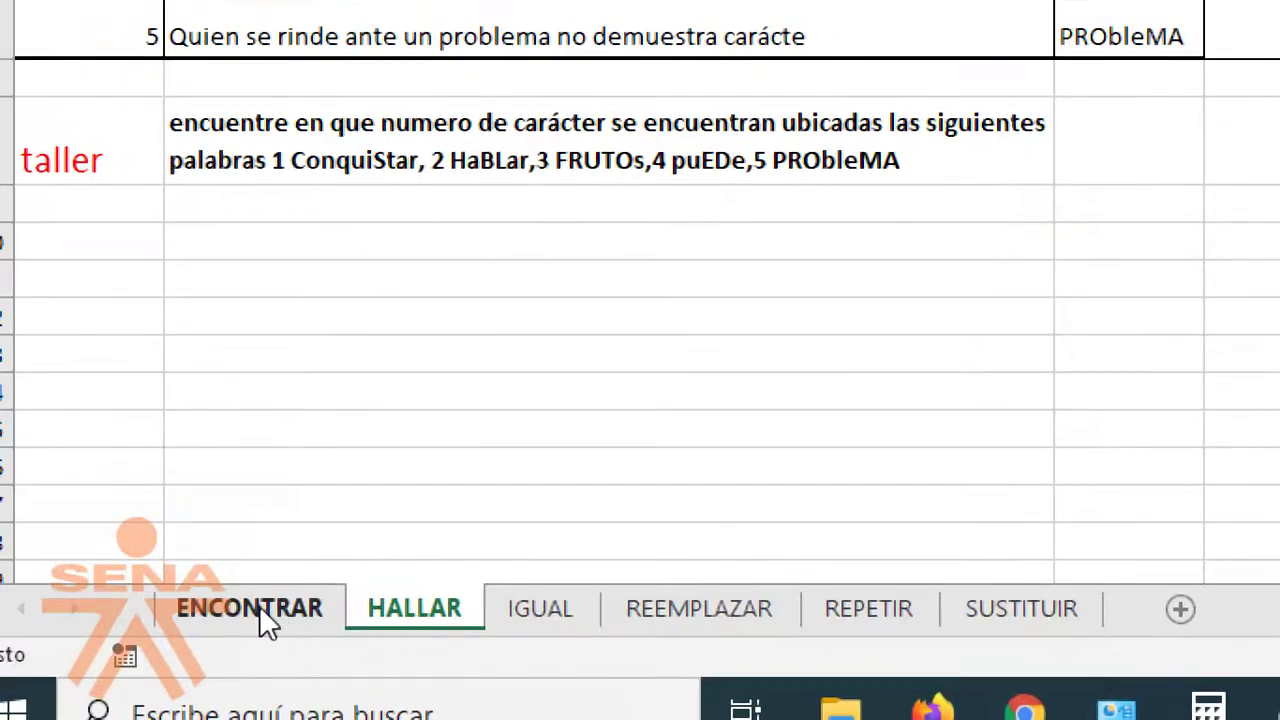
pyautogui.click(255, 608)
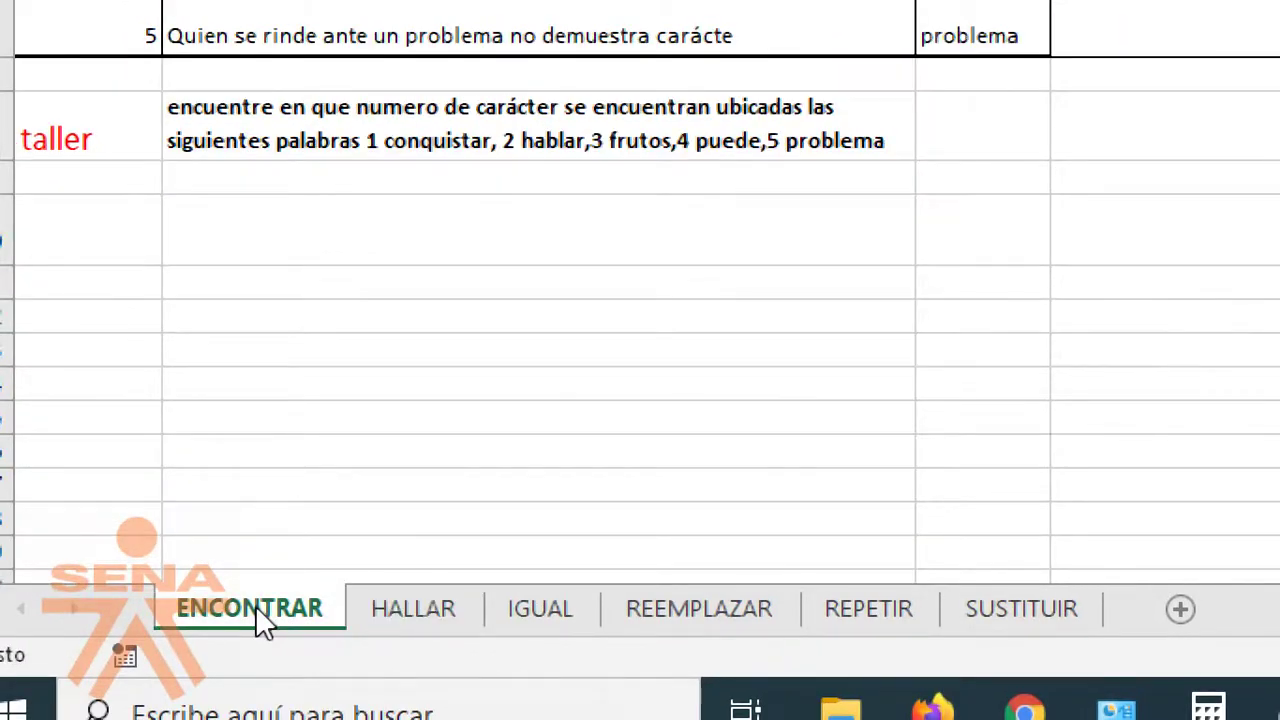
pyautogui.click(410, 625)
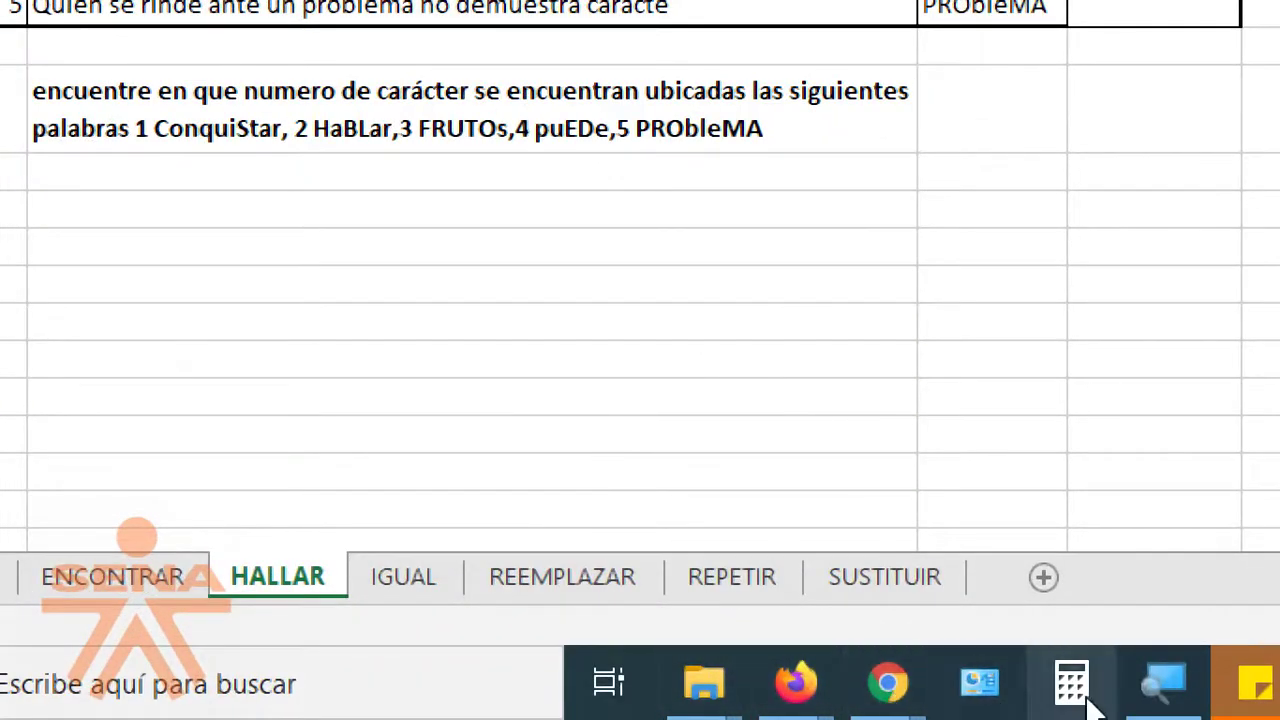
# Reset the screen magnifier to 100% and bring the Jitsi Meet call forward.
pyautogui.click(1163, 682)
pyautogui.click(62, 684)
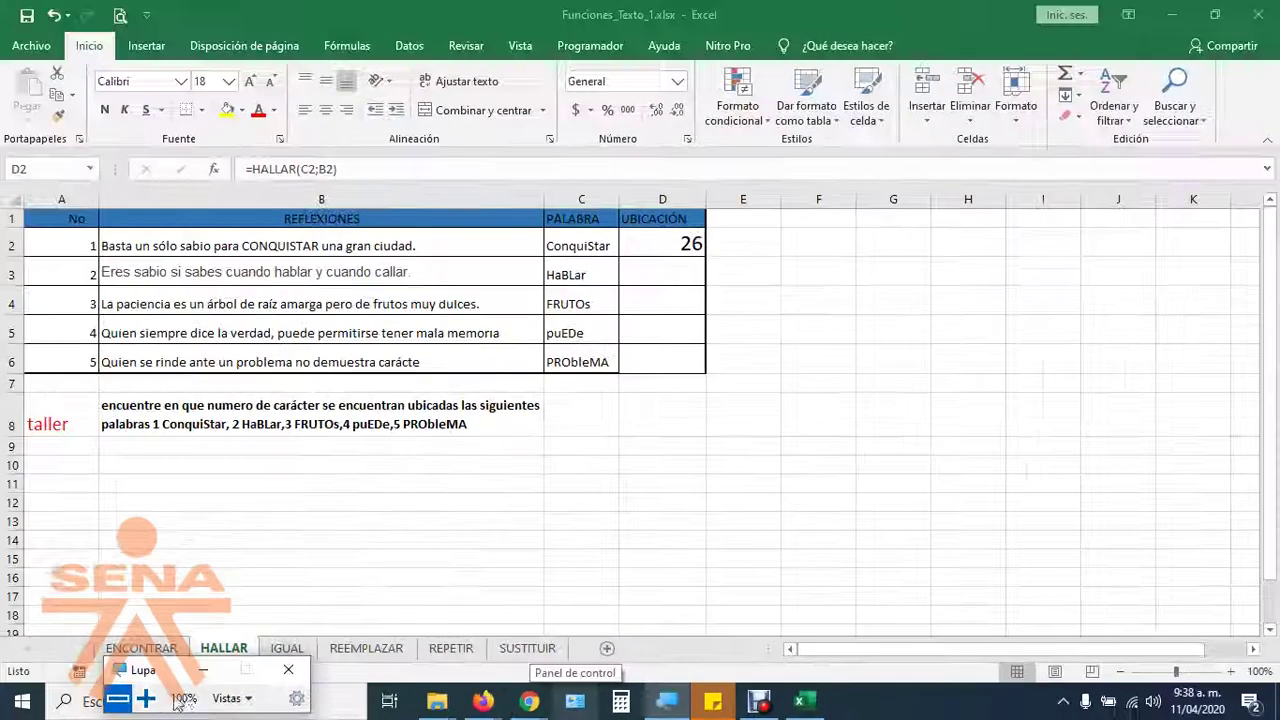
pyautogui.moveTo(517, 708)
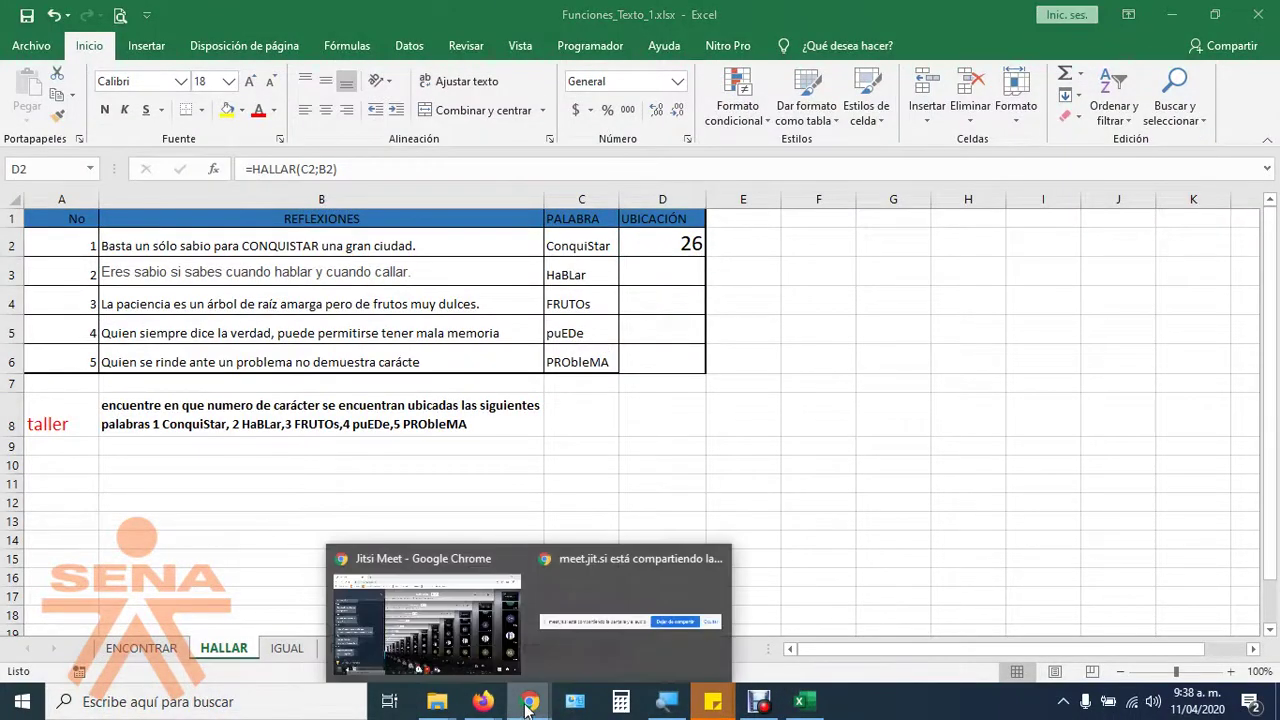
pyautogui.click(442, 631)
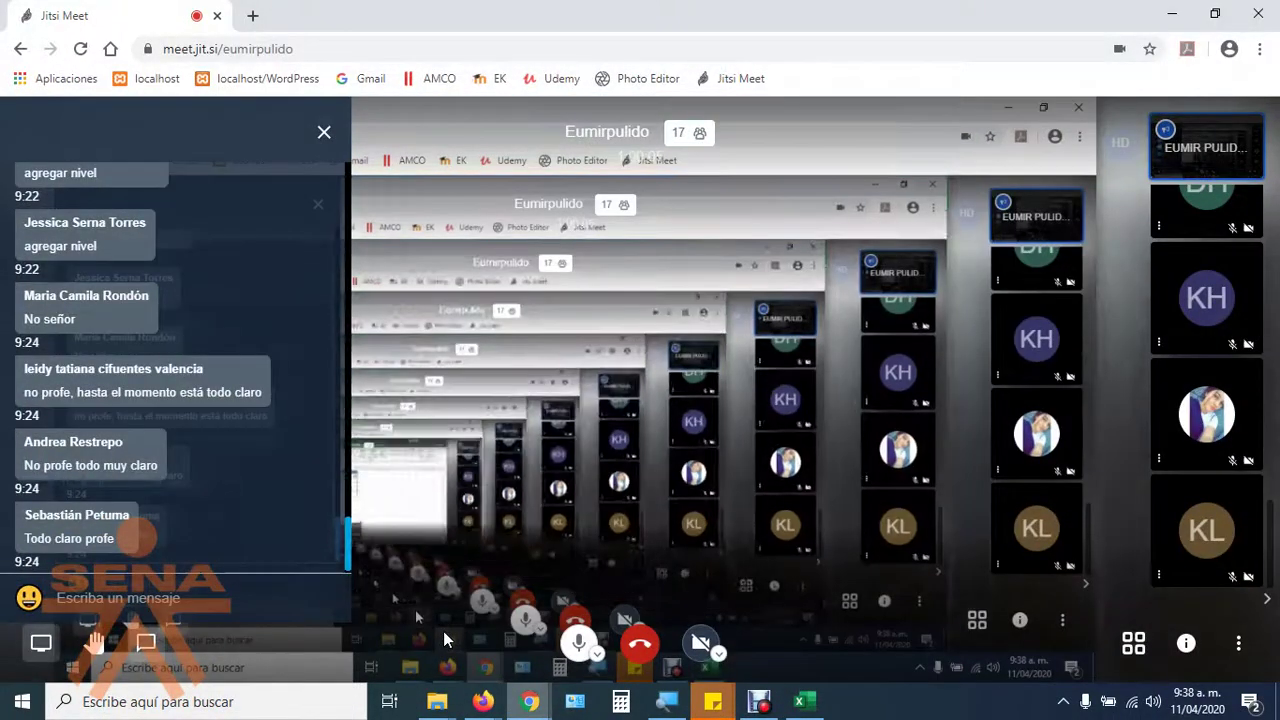
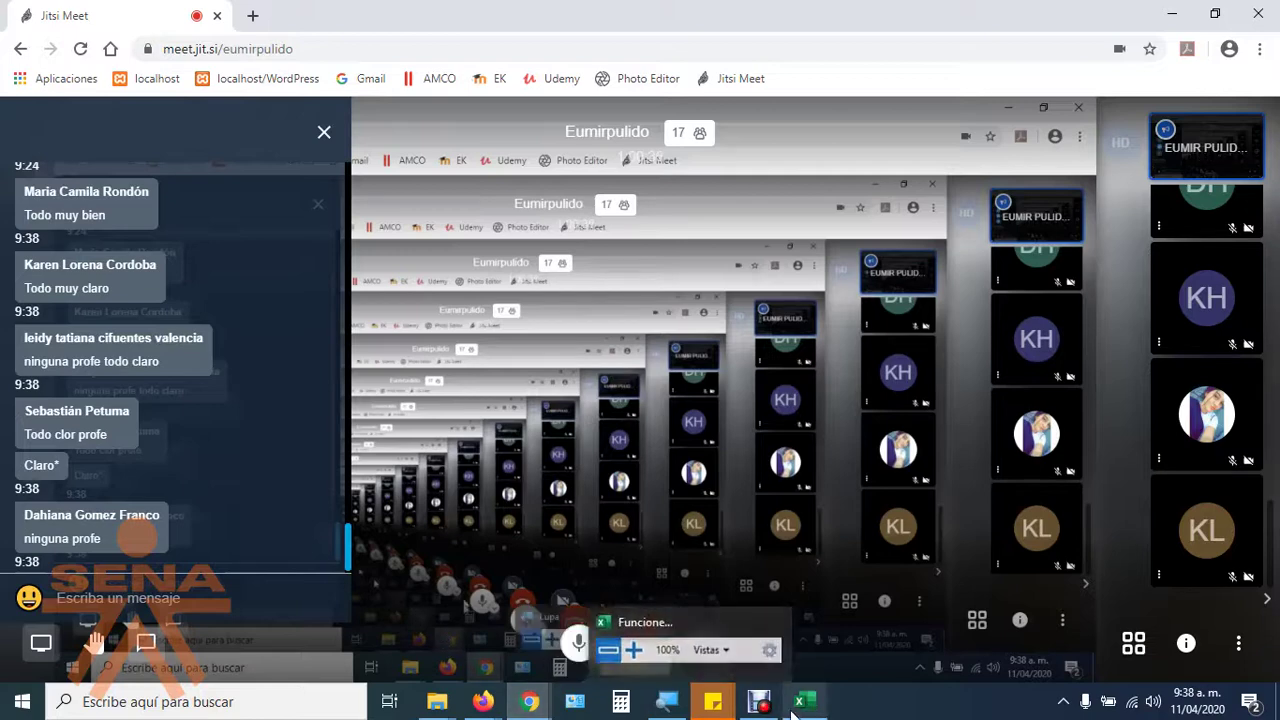
# Bring the Funciones_Texto_1.xlsx Excel window to the front from the taskbar.
pyautogui.moveTo(797, 702)
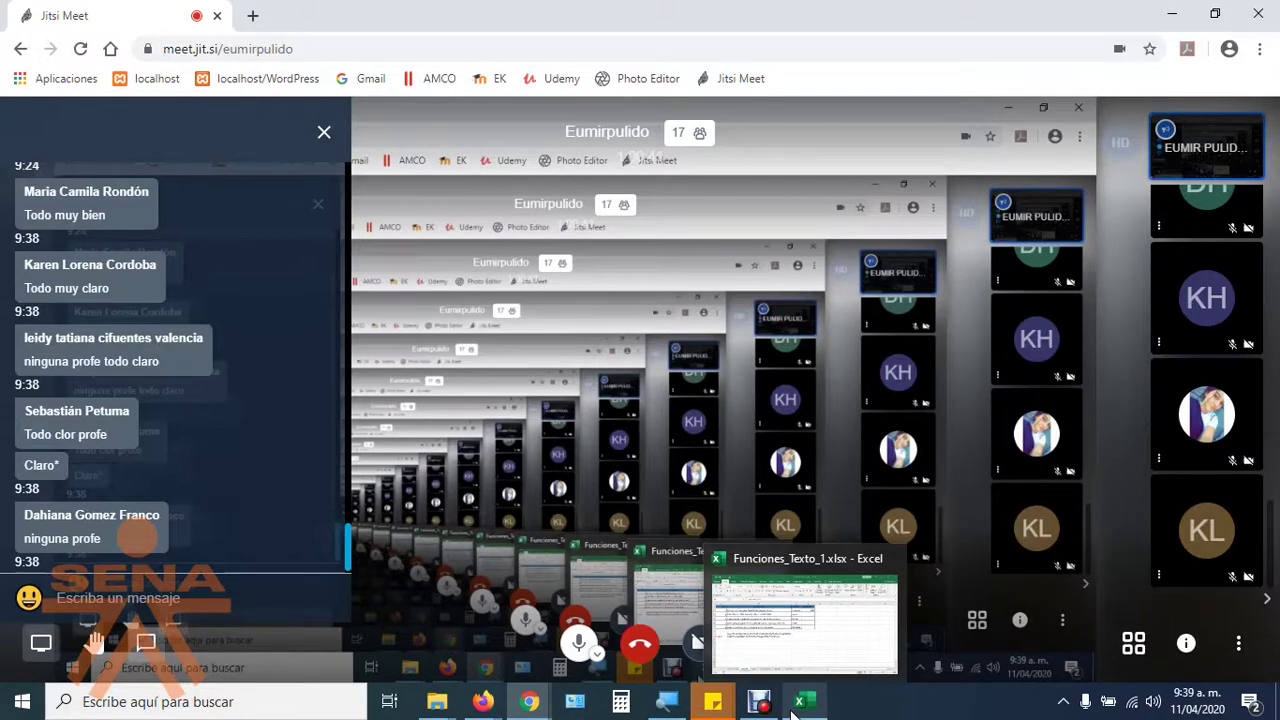
pyautogui.click(872, 645)
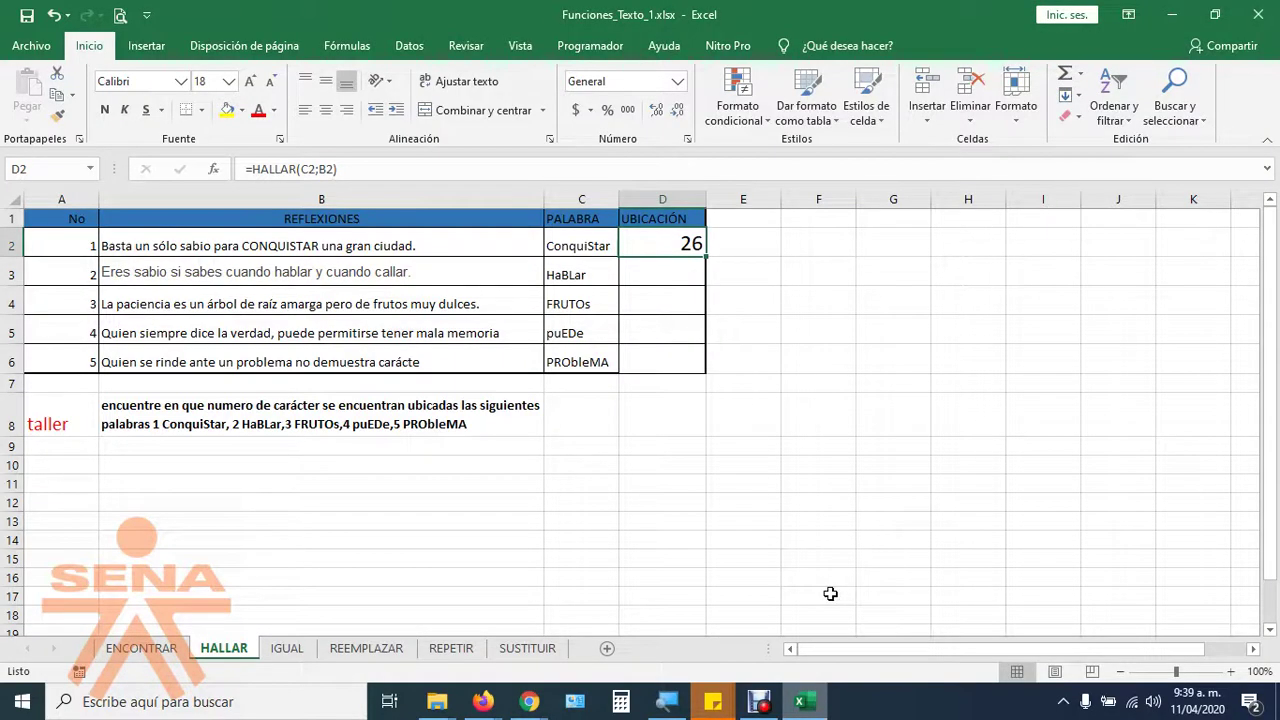
# Go to the IGUAL sheet and begin an =IGUAL formula in cell D14.
pyautogui.click(287, 649)
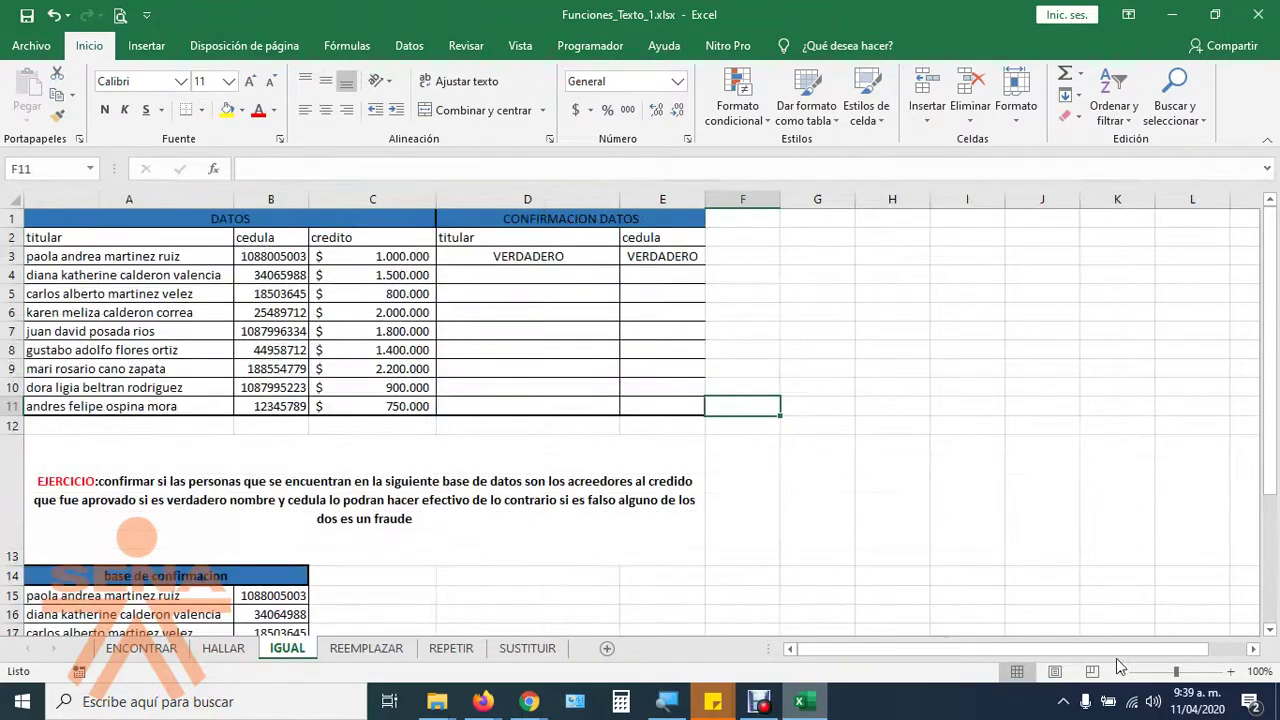
pyautogui.keyDown('ctrl'); pyautogui.scroll(4, 977, 599); pyautogui.keyUp('ctrl')
pyautogui.scroll(-2, 977, 599)
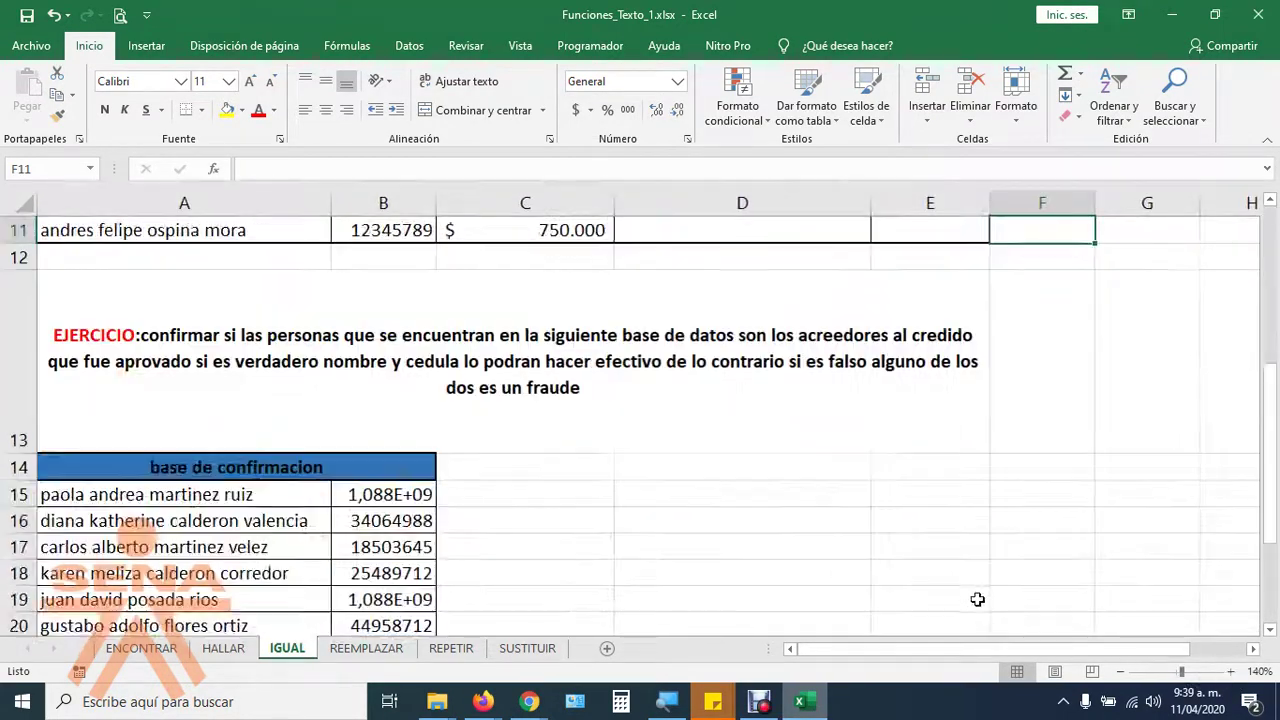
pyautogui.click(774, 474)
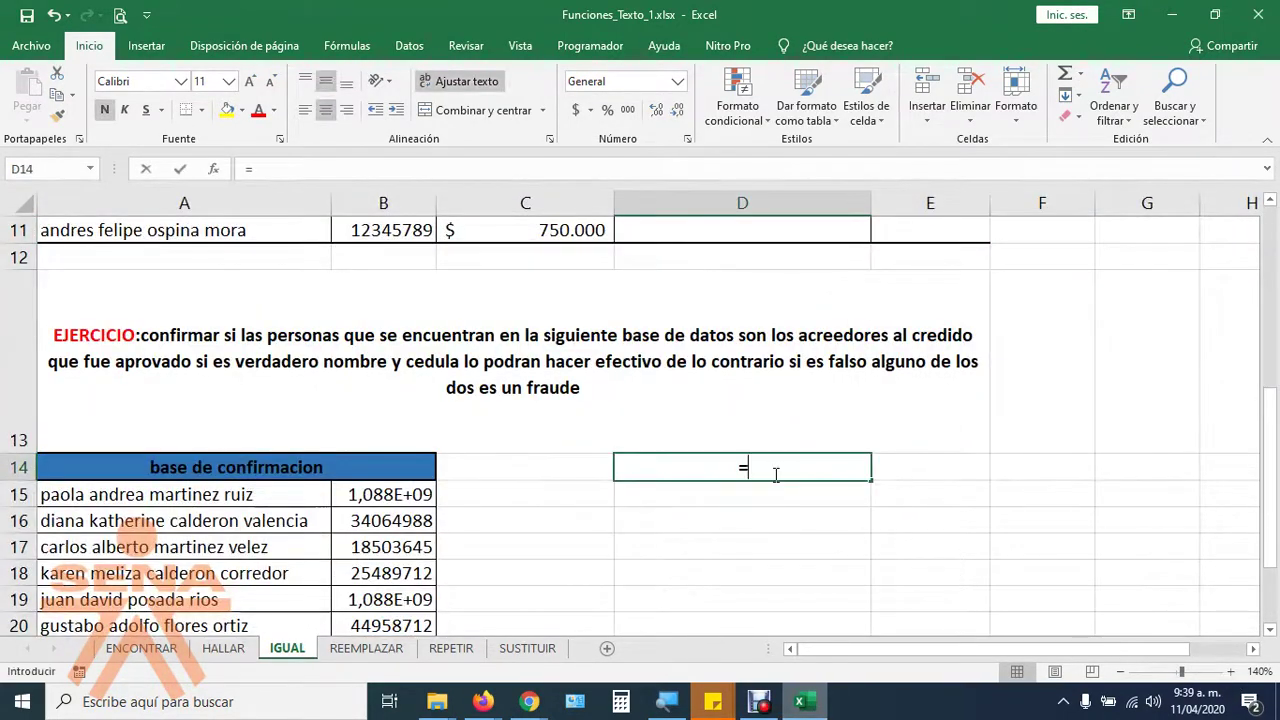
pyautogui.write('IGUAL')
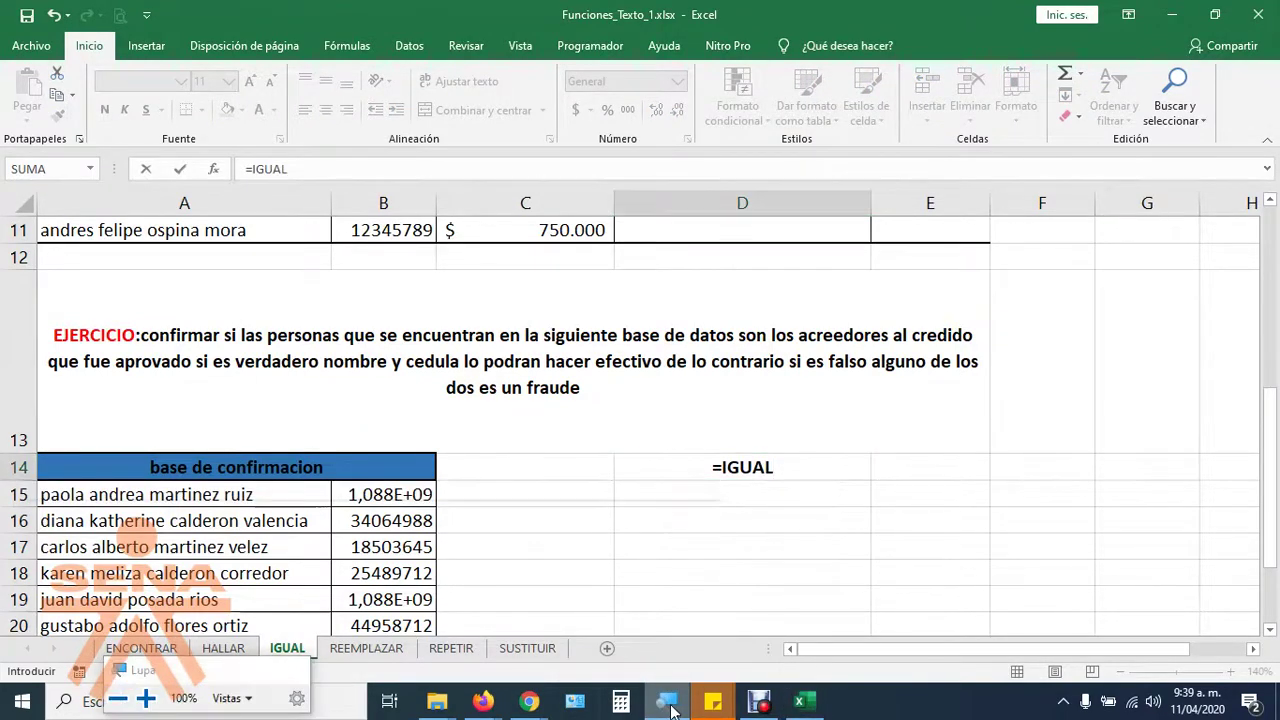
# Magnify the screen around the formula, then abandon the unfinished =IGUAL entry in D14.
pyautogui.click(110, 698)
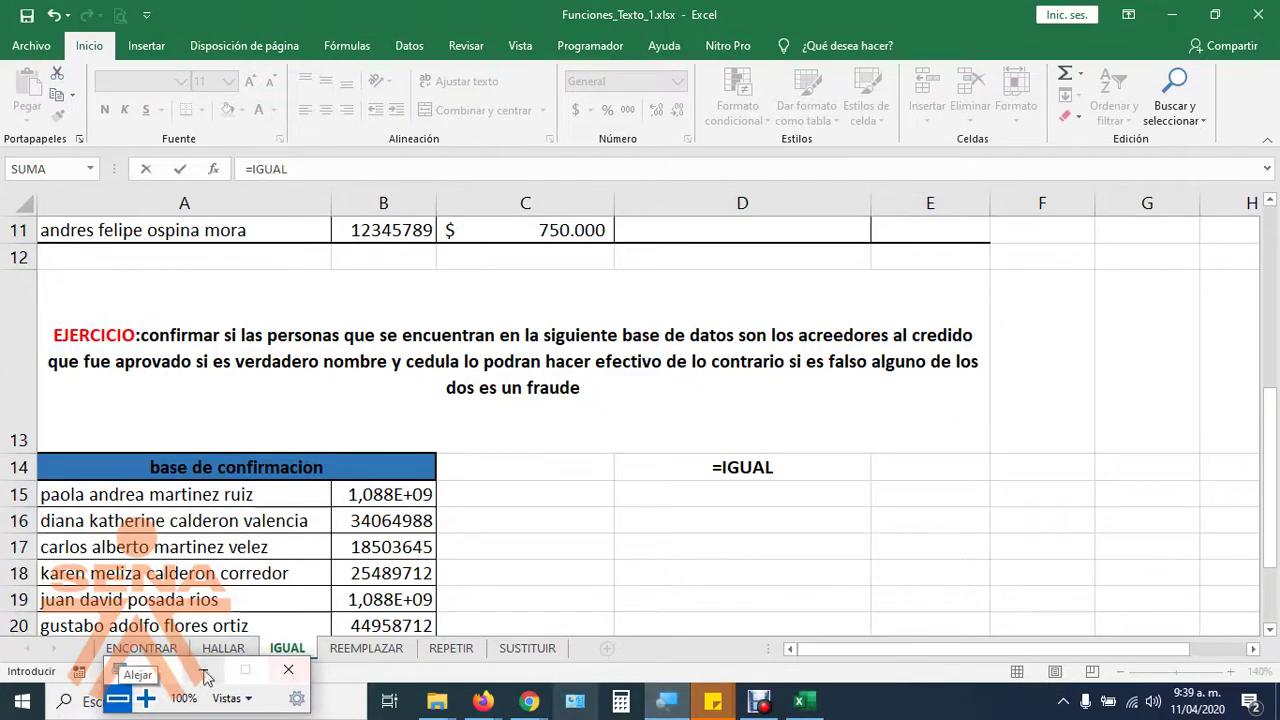
pyautogui.click(146, 698)
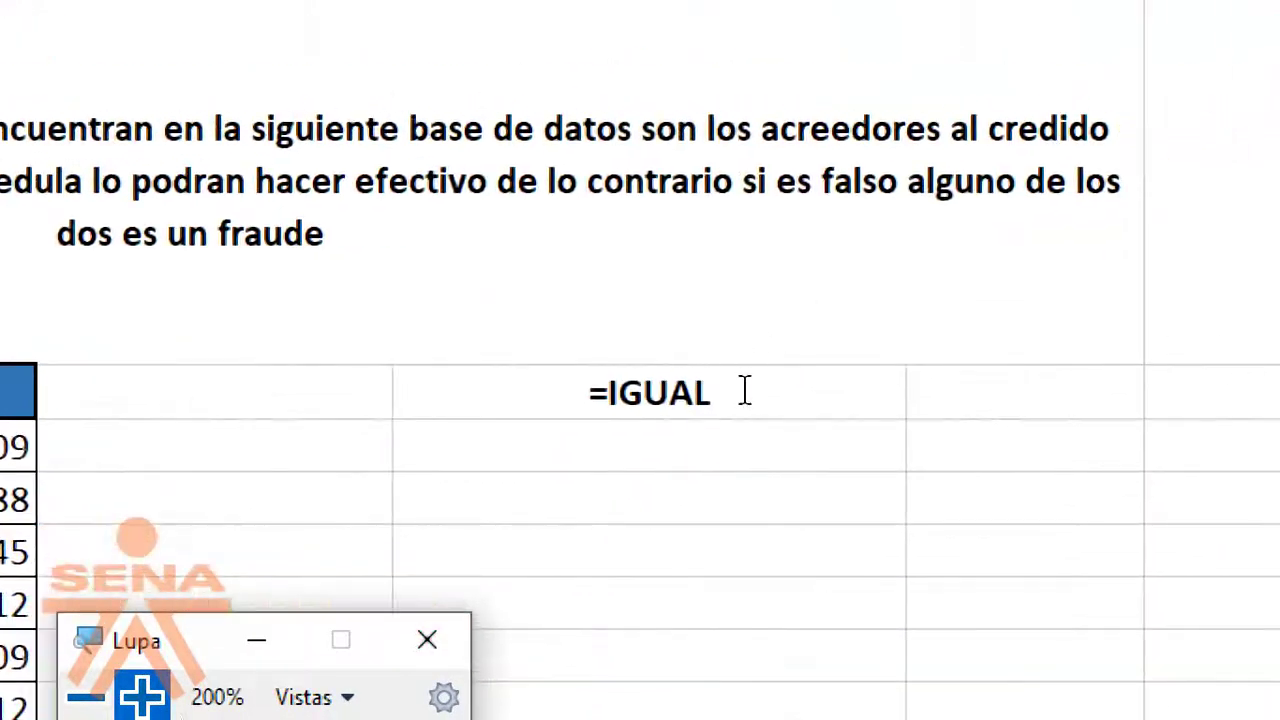
pyautogui.doubleClick(790, 468)
pyautogui.click(755, 405)
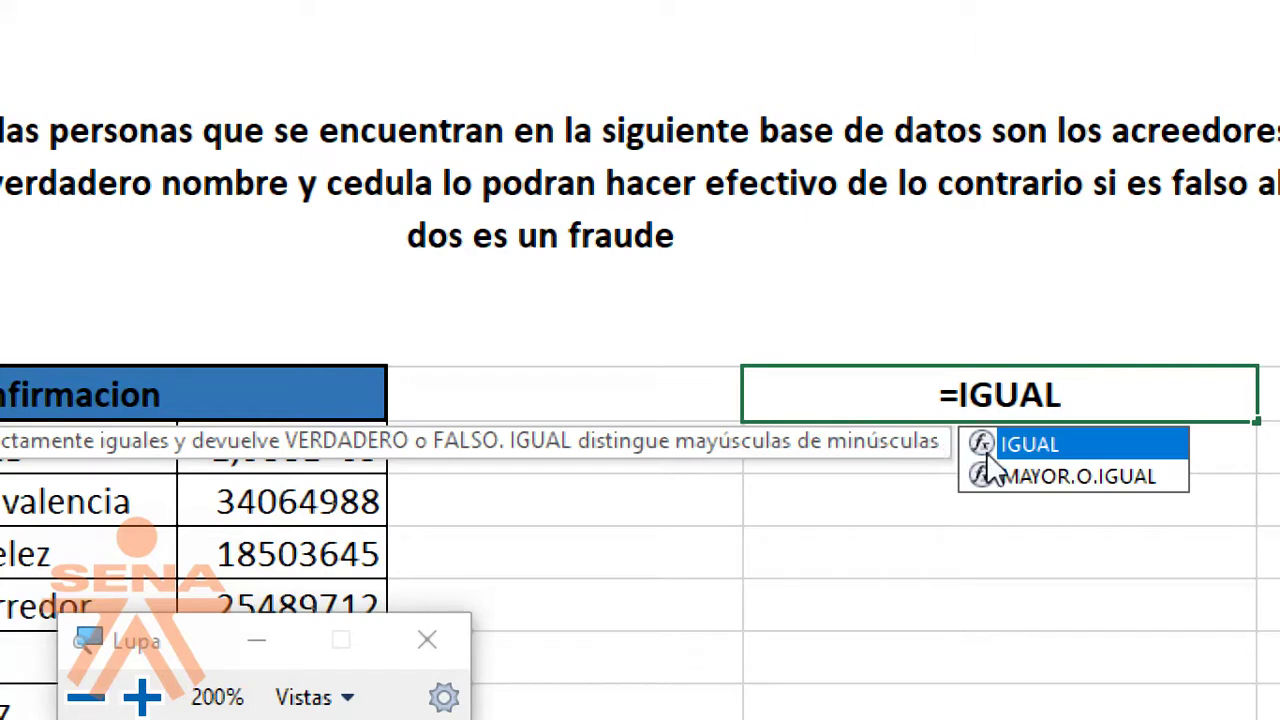
pyautogui.press('BackSpace')
pyautogui.press('BackSpace')
pyautogui.press('BackSpace')
pyautogui.press('BackSpace')
pyautogui.press('BackSpace')
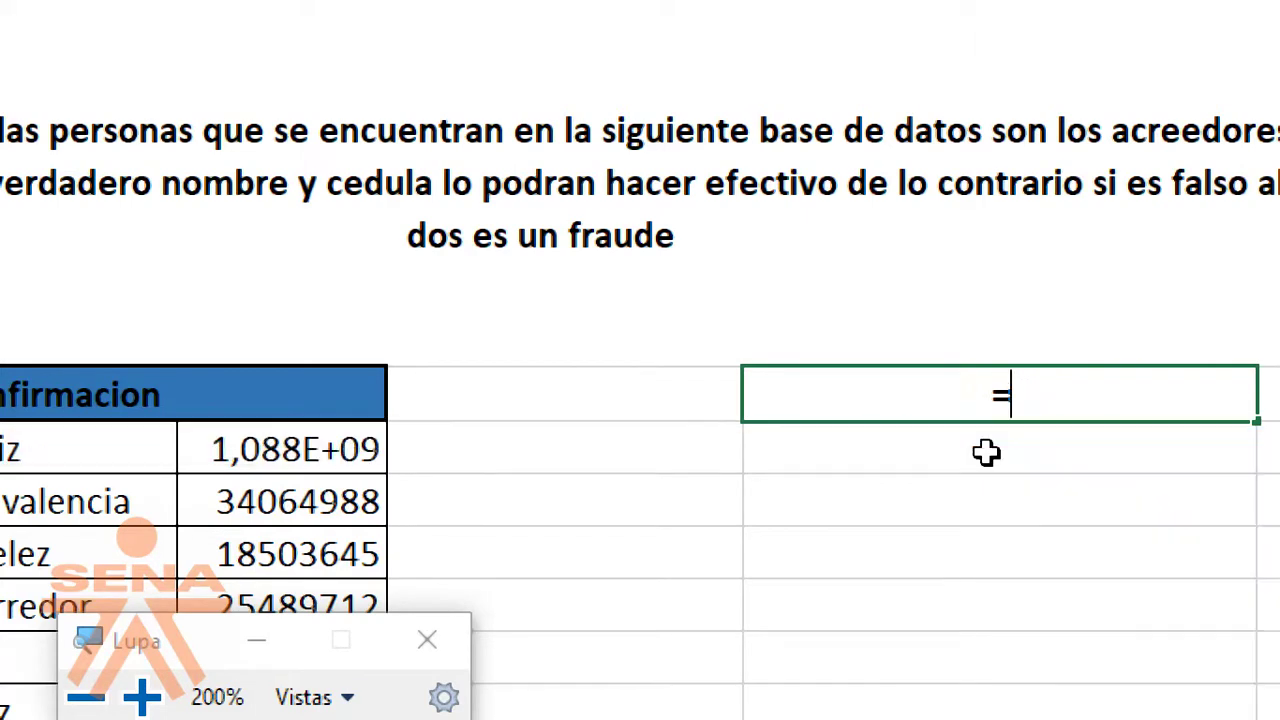
pyautogui.press('Return')
# Return the magnifier to normal size and select the exercise instructions text.
pyautogui.click(995, 387)
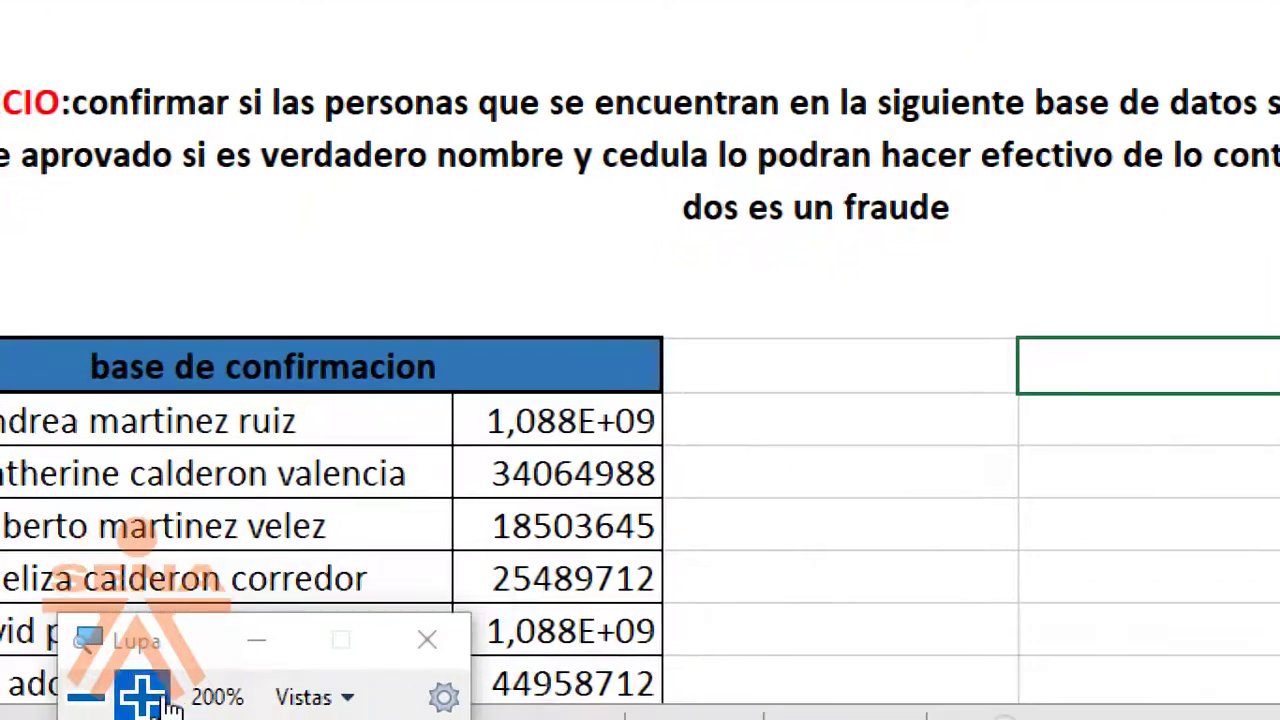
pyautogui.click(86, 695)
pyautogui.click(86, 695)
pyautogui.click(284, 392)
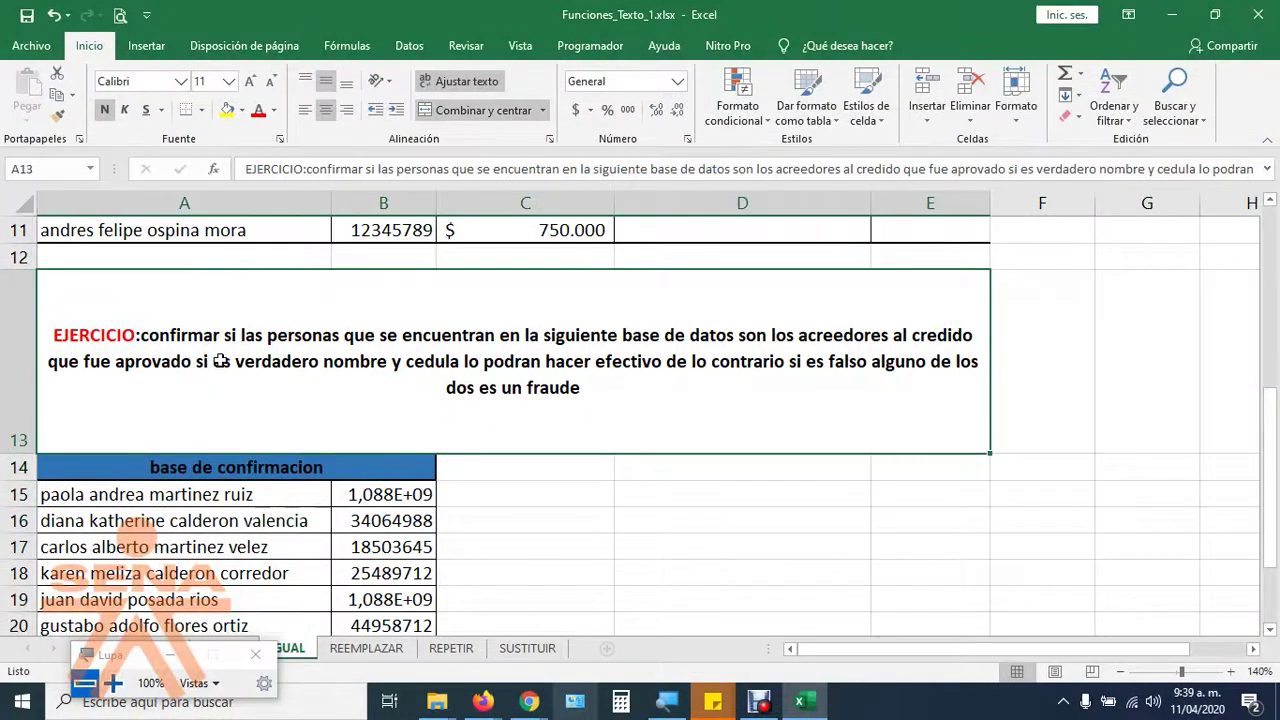
# Widen column B so the cedula numbers show in full, and select the titular names A3:A11.
pyautogui.scroll(3, 211, 359)
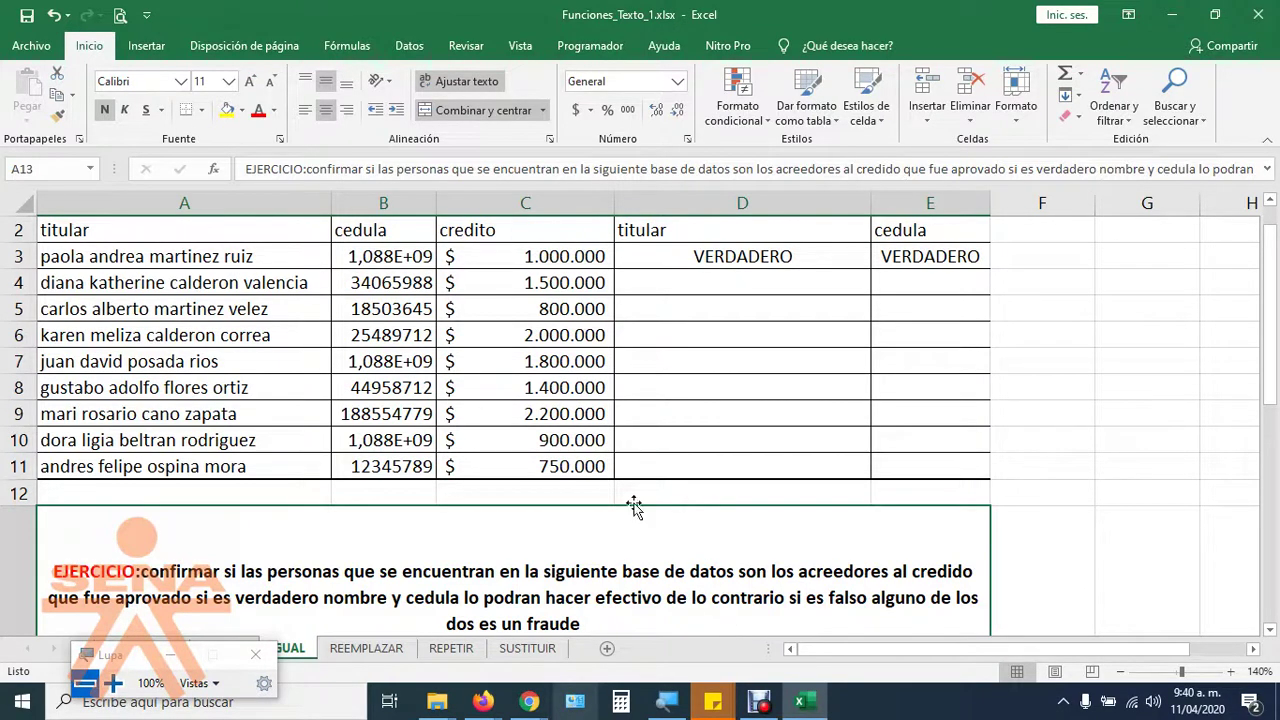
pyautogui.moveTo(437, 206); pyautogui.dragTo(523, 203)
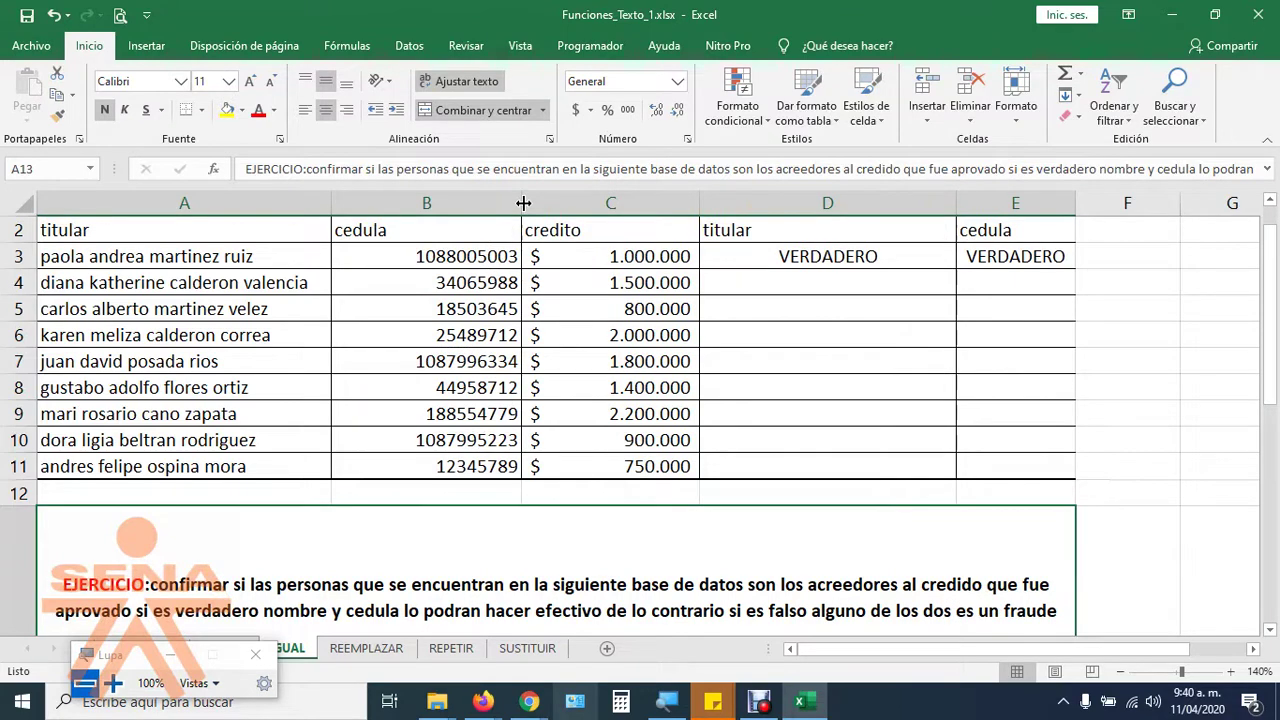
pyautogui.click(247, 255)
pyautogui.scroll(1, 247, 258)
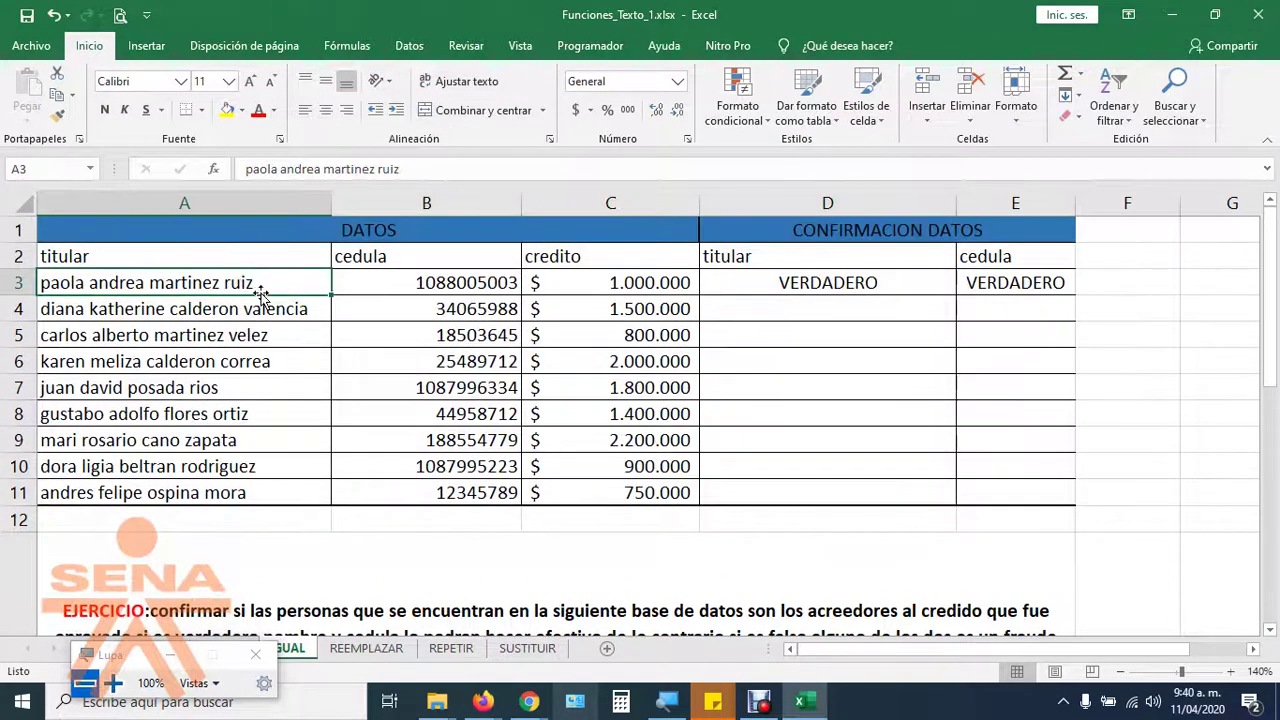
pyautogui.moveTo(257, 295); pyautogui.dragTo(246, 489)
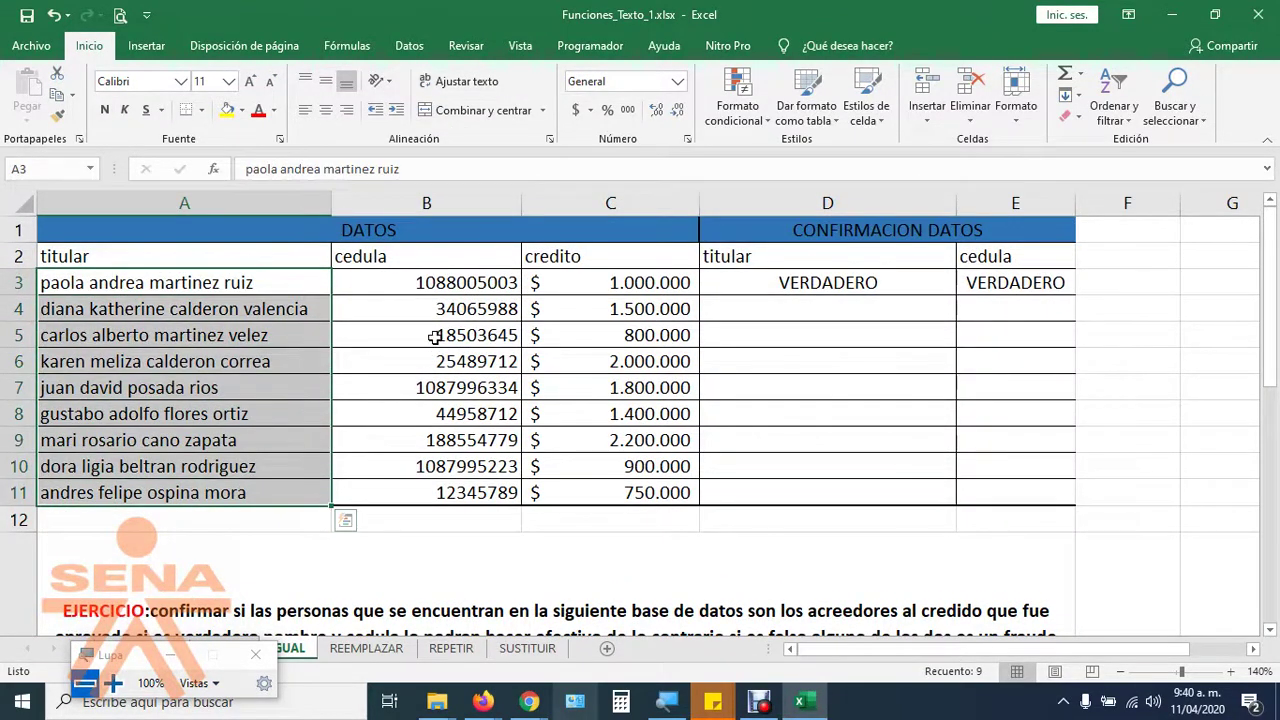
pyautogui.moveTo(430, 285); pyautogui.dragTo(430, 489)
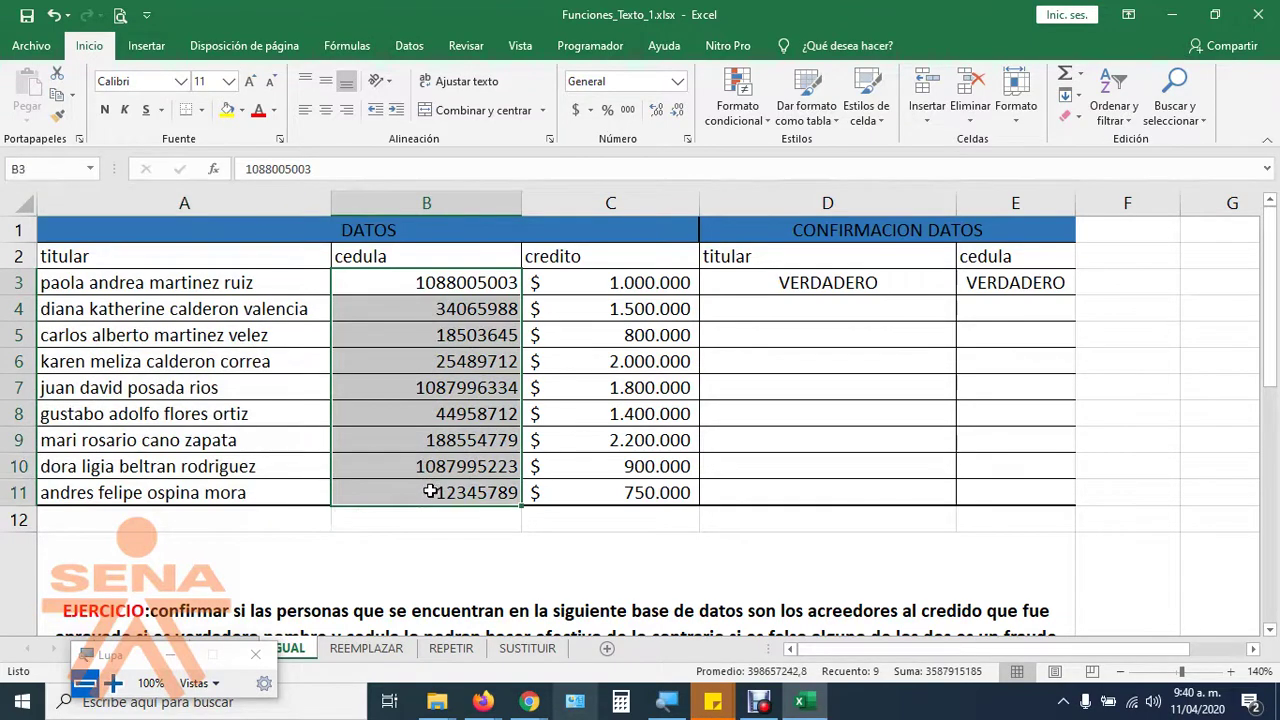
pyautogui.scroll(-1, 430, 489)
pyautogui.scroll(-4, 430, 489)
pyautogui.scroll(1, 430, 489)
pyautogui.scroll(-1, 428, 484)
pyautogui.scroll(2, 428, 484)
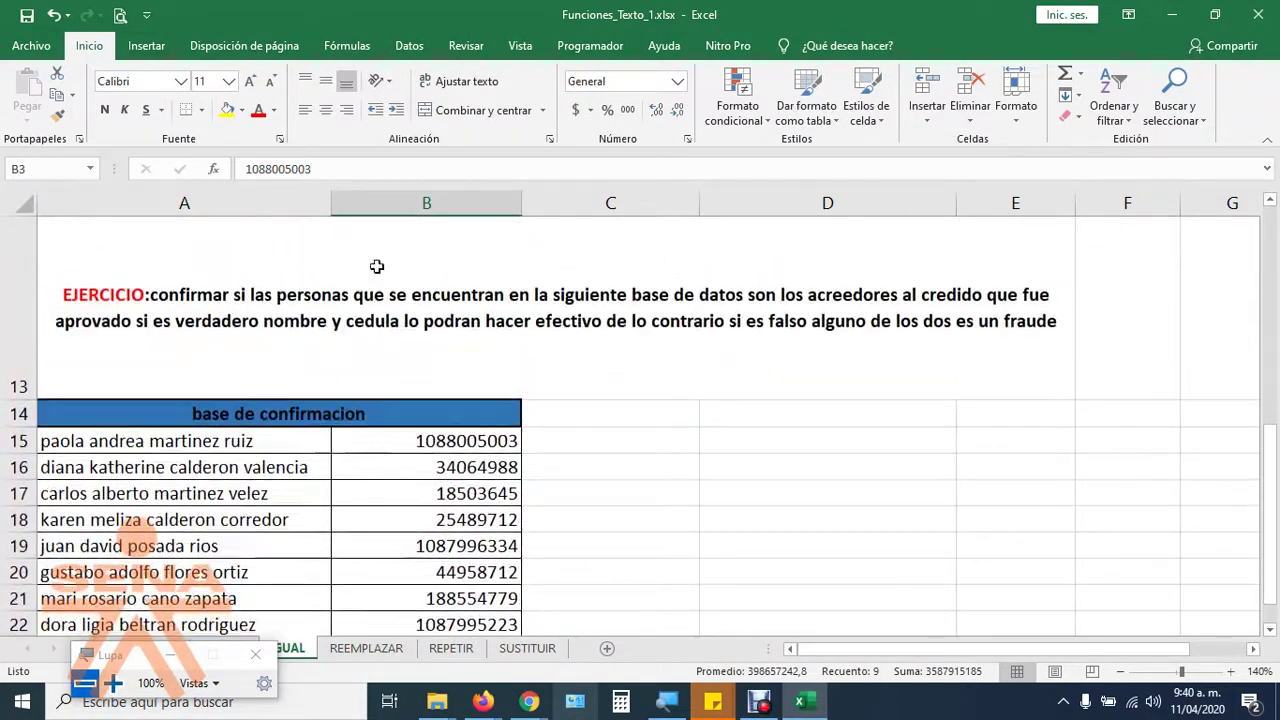
# Narrow column A slightly and select the base de confirmacion names and cedulas.
pyautogui.moveTo(333, 203); pyautogui.dragTo(324, 203)
pyautogui.moveTo(249, 443)
pyautogui.mouseDown()
pyautogui.moveTo(268, 472)
pyautogui.moveTo(270, 446)
pyautogui.moveTo(270, 469)
pyautogui.mouseUp()
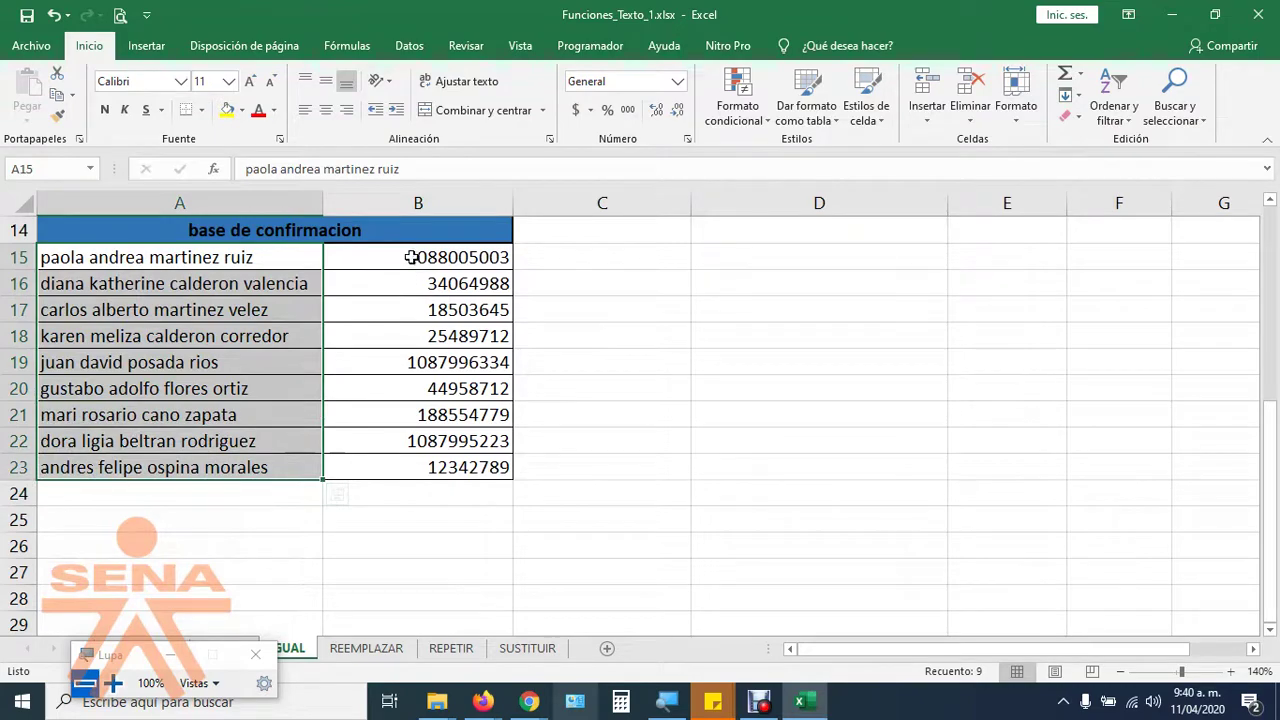
pyautogui.moveTo(411, 257); pyautogui.dragTo(414, 469)
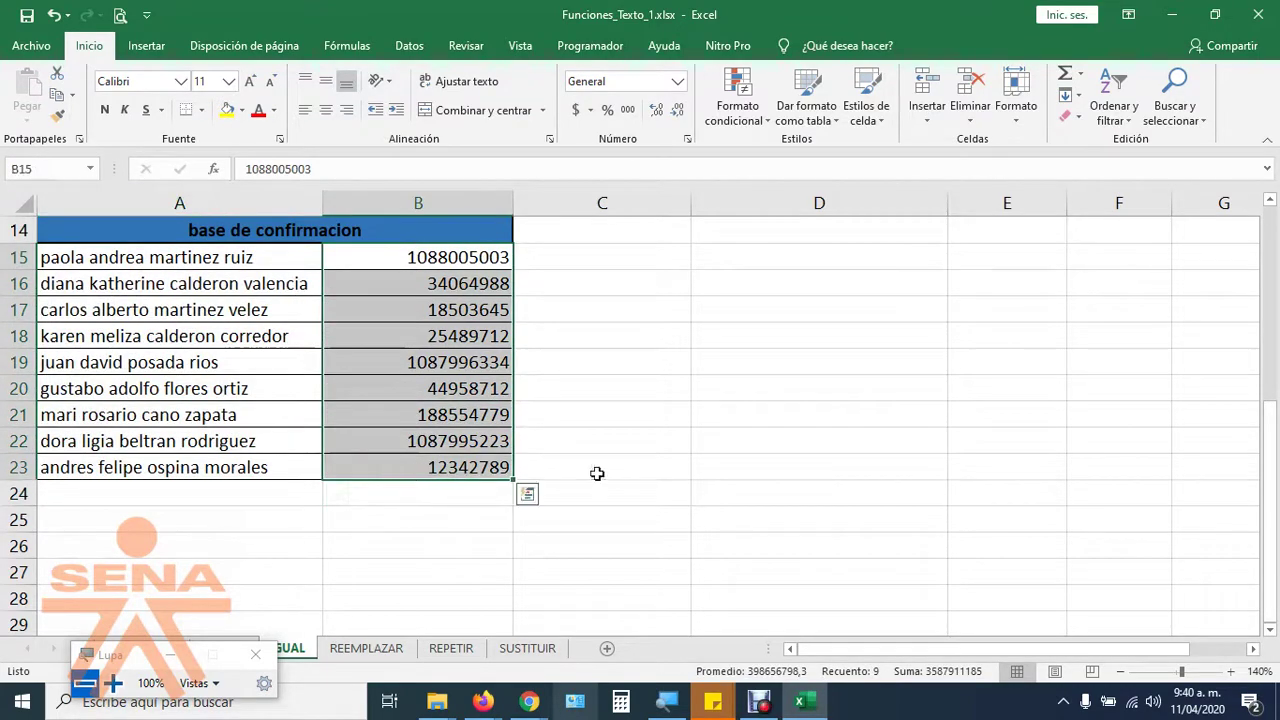
pyautogui.scroll(1, 597, 473)
pyautogui.scroll(1, 597, 473)
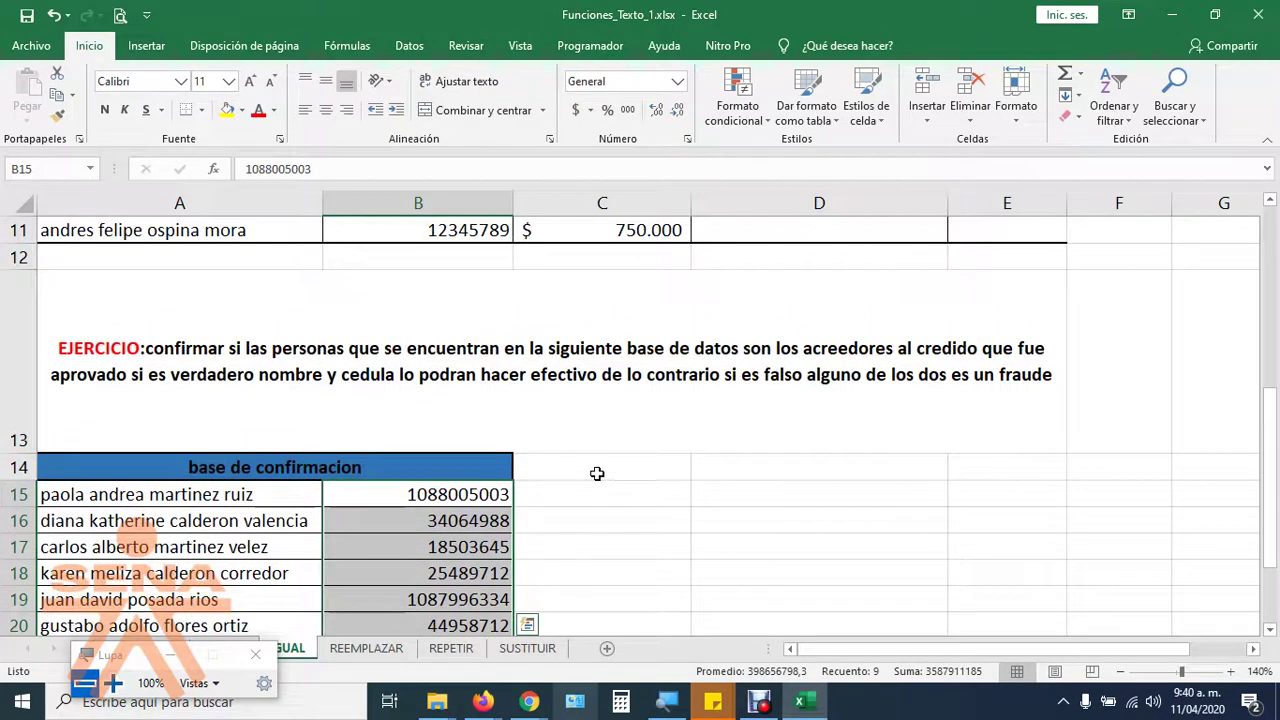
pyautogui.scroll(3, 597, 473)
# Compare the first titular name in A3 with A15, then check the D2 titular header.
pyautogui.click(135, 280)
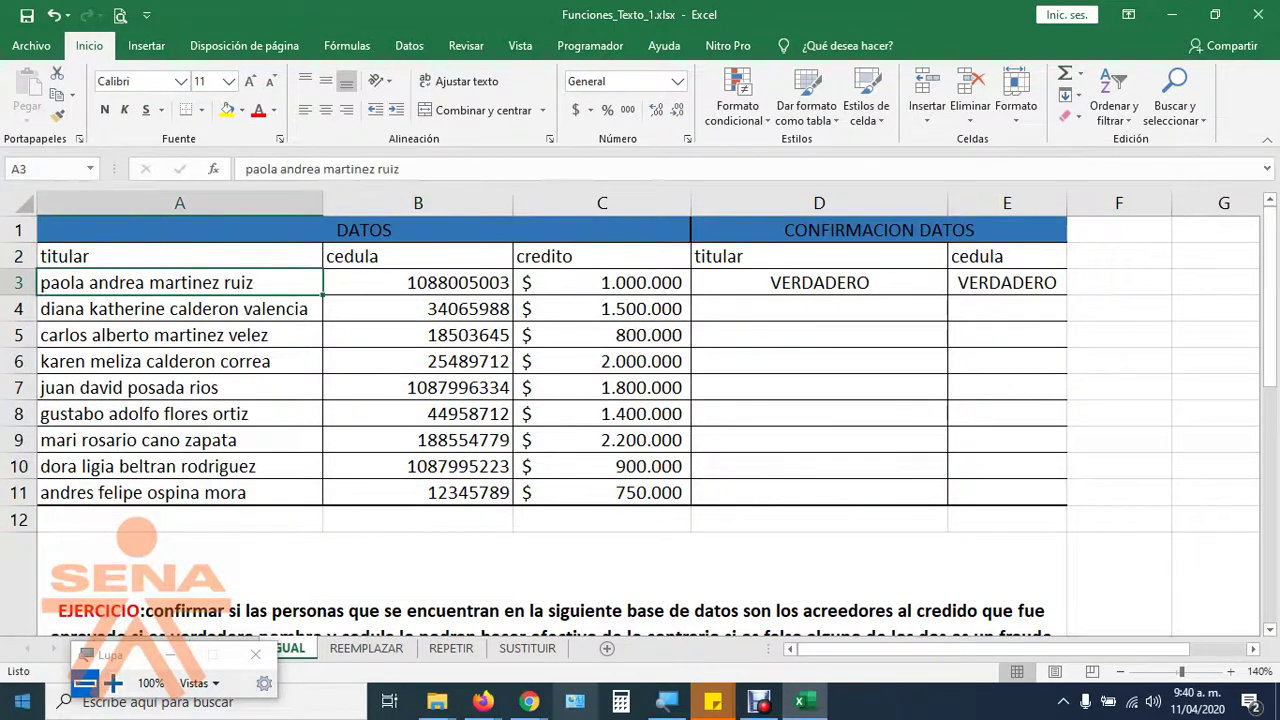
pyautogui.scroll(-1, 187, 598)
pyautogui.scroll(-2, 187, 598)
pyautogui.click(220, 605)
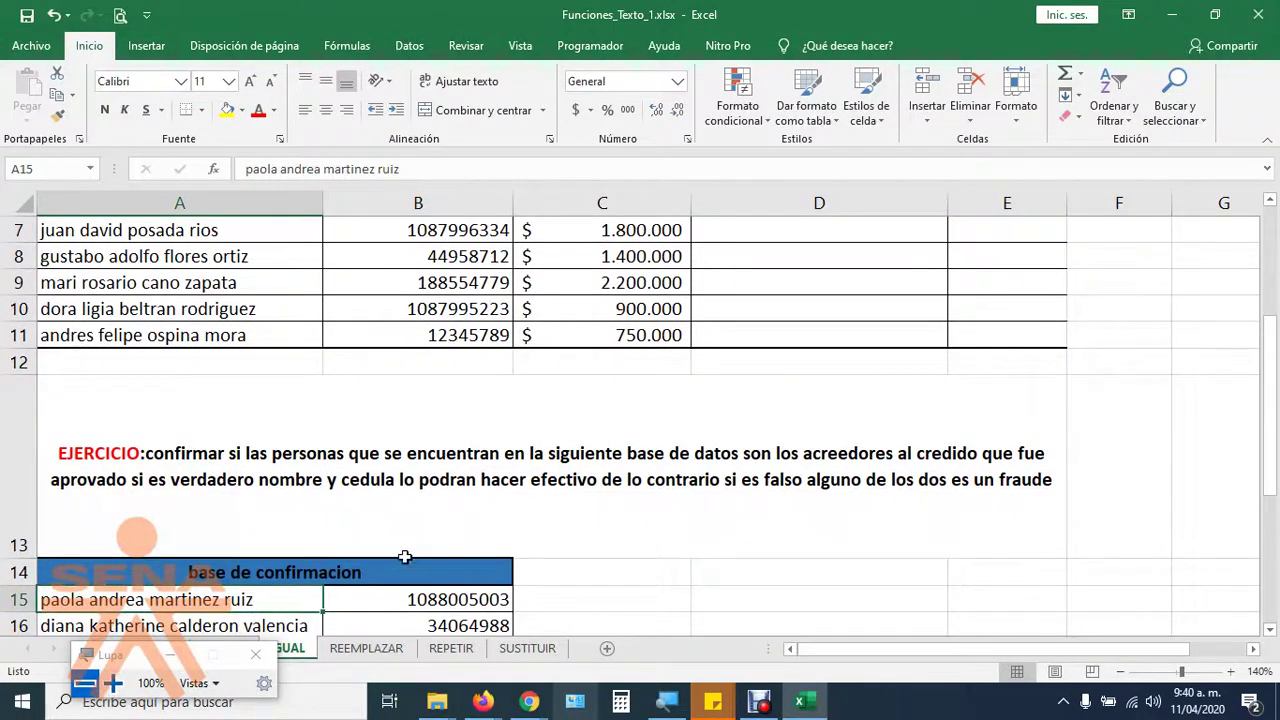
pyautogui.click(520, 479)
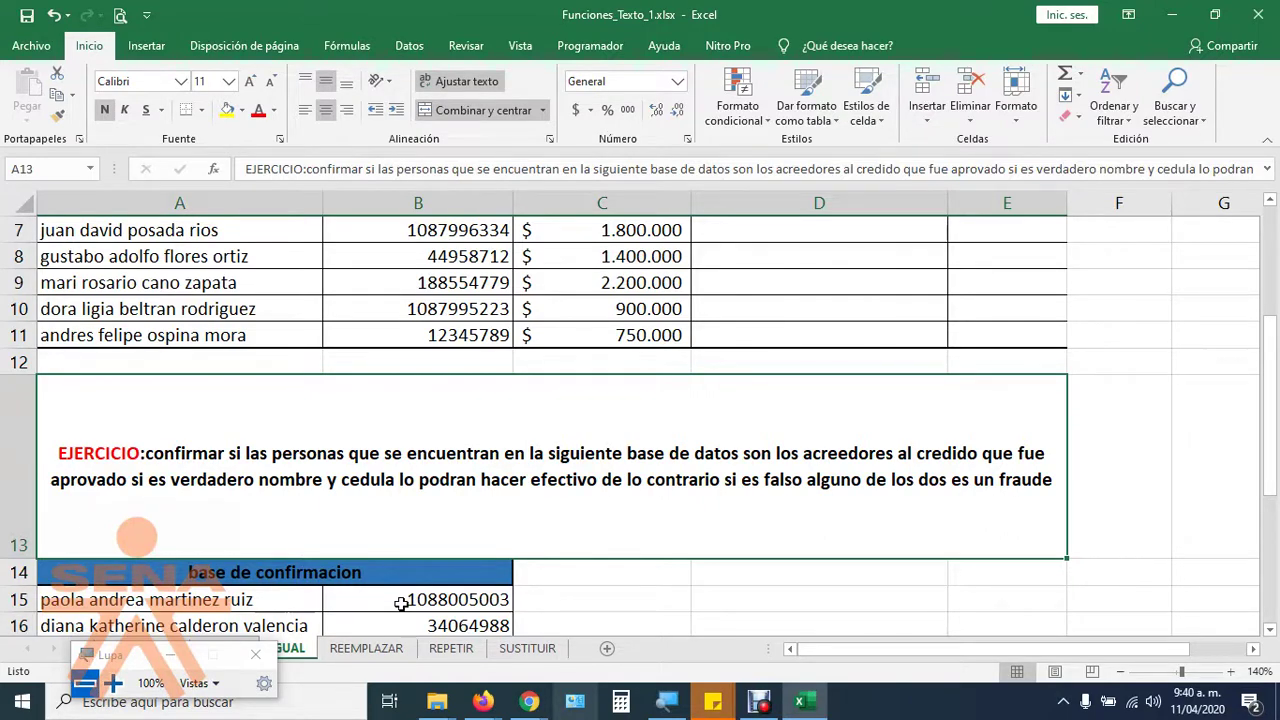
pyautogui.scroll(2, 722, 507)
pyautogui.click(760, 256)
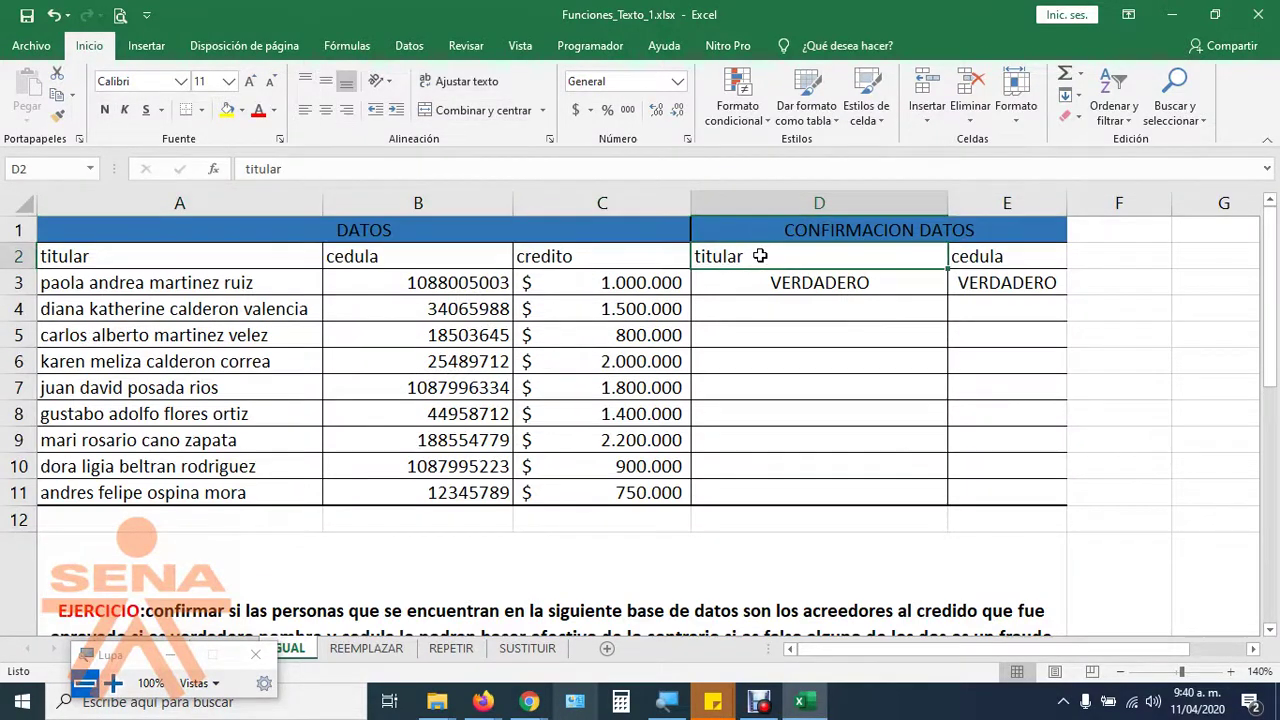
# Compare the first titular's name and ID in A3 and B3 against A15 and B15.
pyautogui.click(968, 258)
pyautogui.click(911, 286)
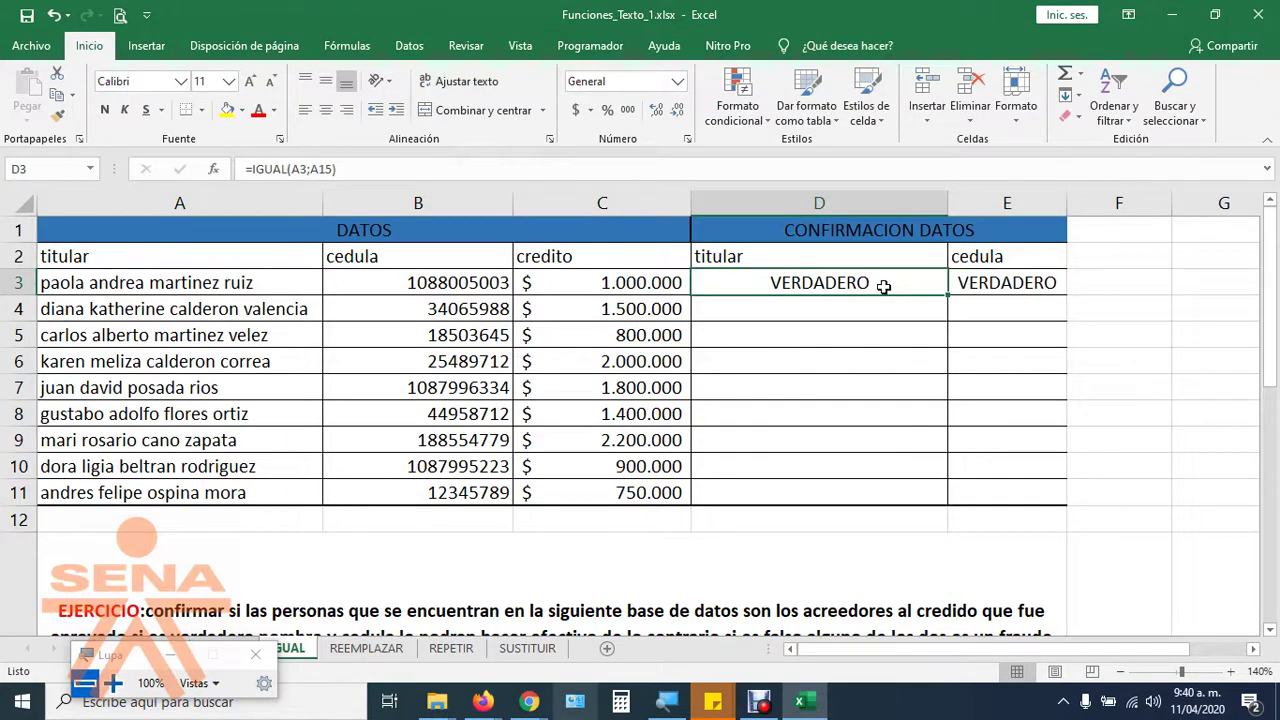
pyautogui.click(202, 286)
pyautogui.scroll(-3, 200, 300)
pyautogui.click(195, 522)
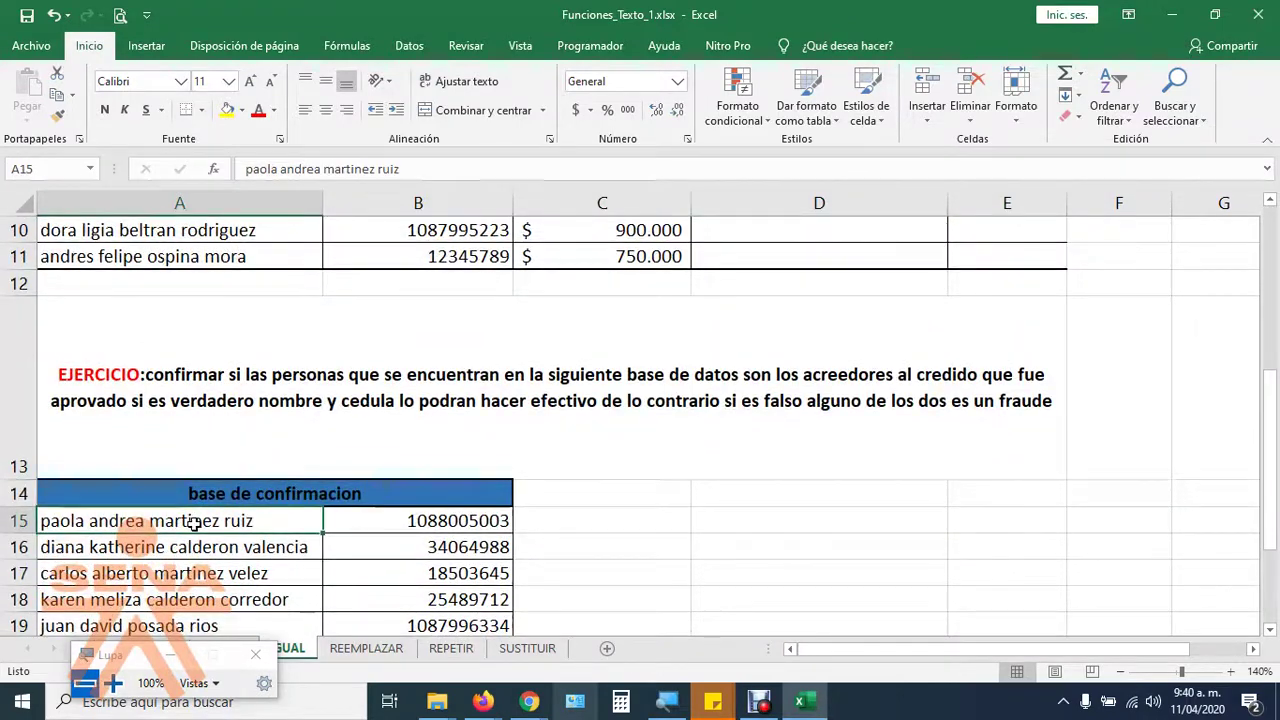
pyautogui.scroll(3, 676, 394)
pyautogui.click(624, 287)
pyautogui.click(457, 284)
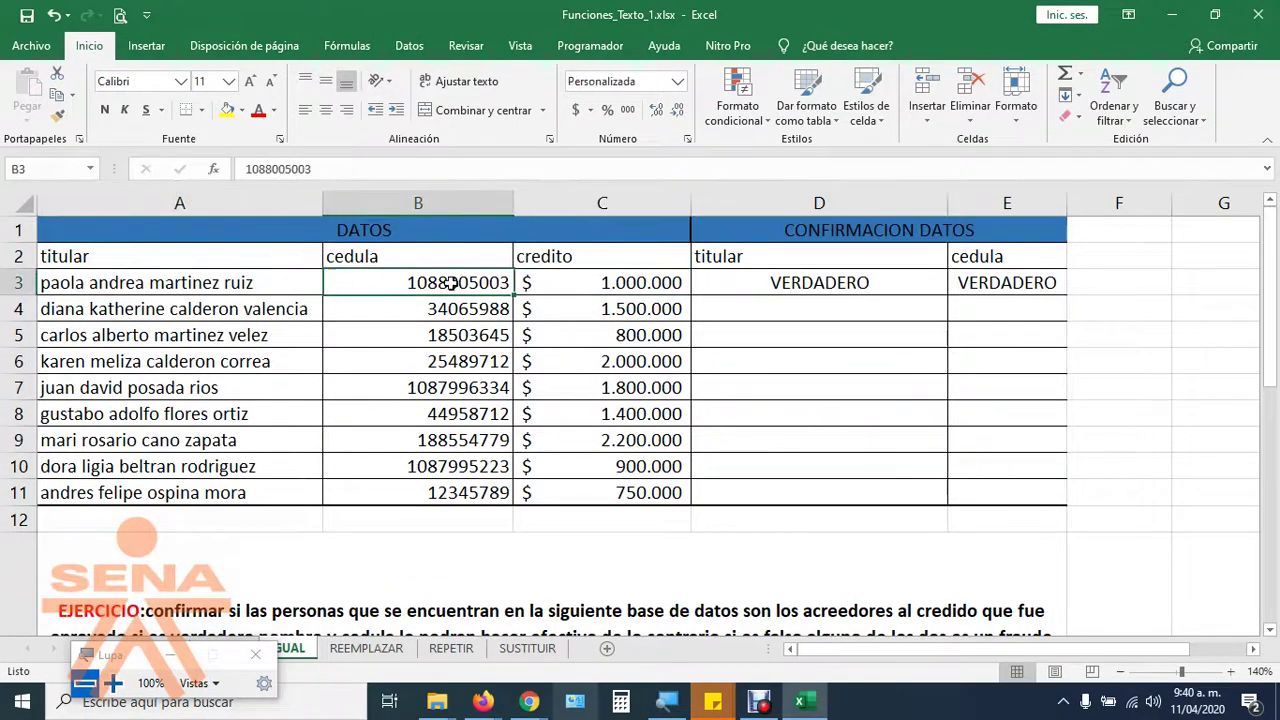
pyautogui.scroll(-3, 417, 500)
pyautogui.click(420, 523)
pyautogui.scroll(3, 715, 410)
# Clear the VERDADERO results from D3:E3 and start increasing their font size.
pyautogui.click(901, 285)
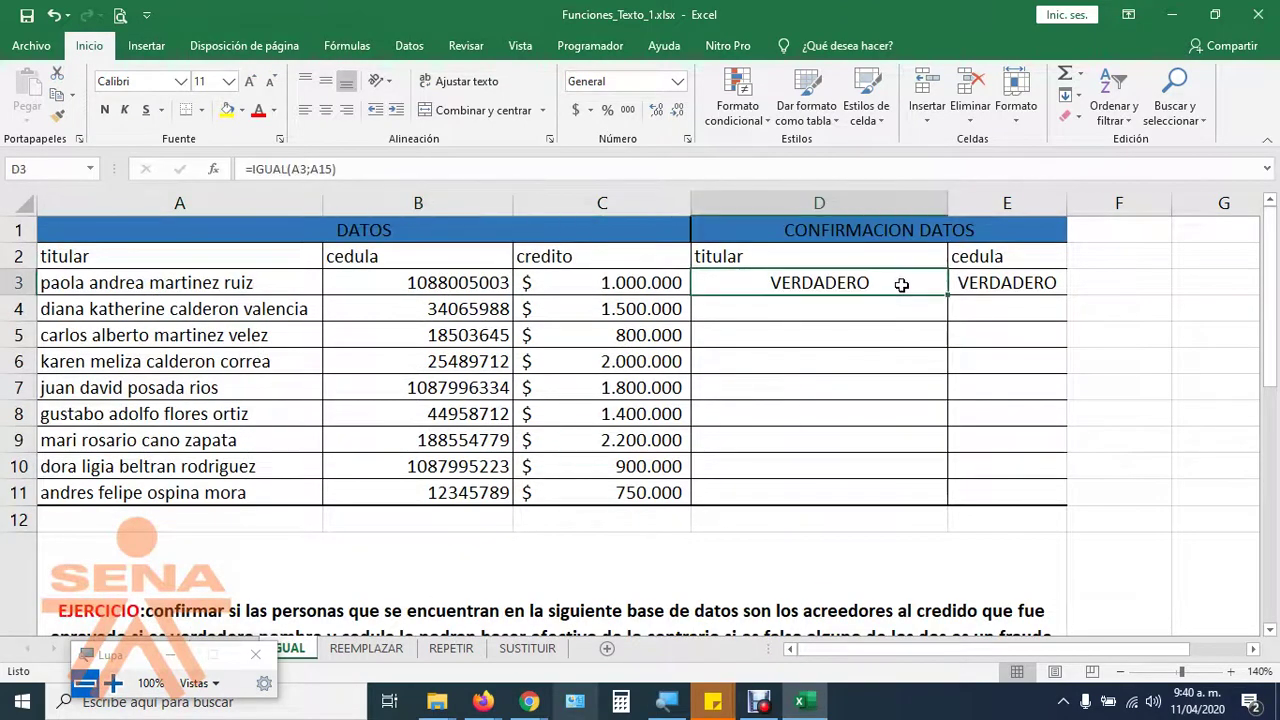
pyautogui.write('=')
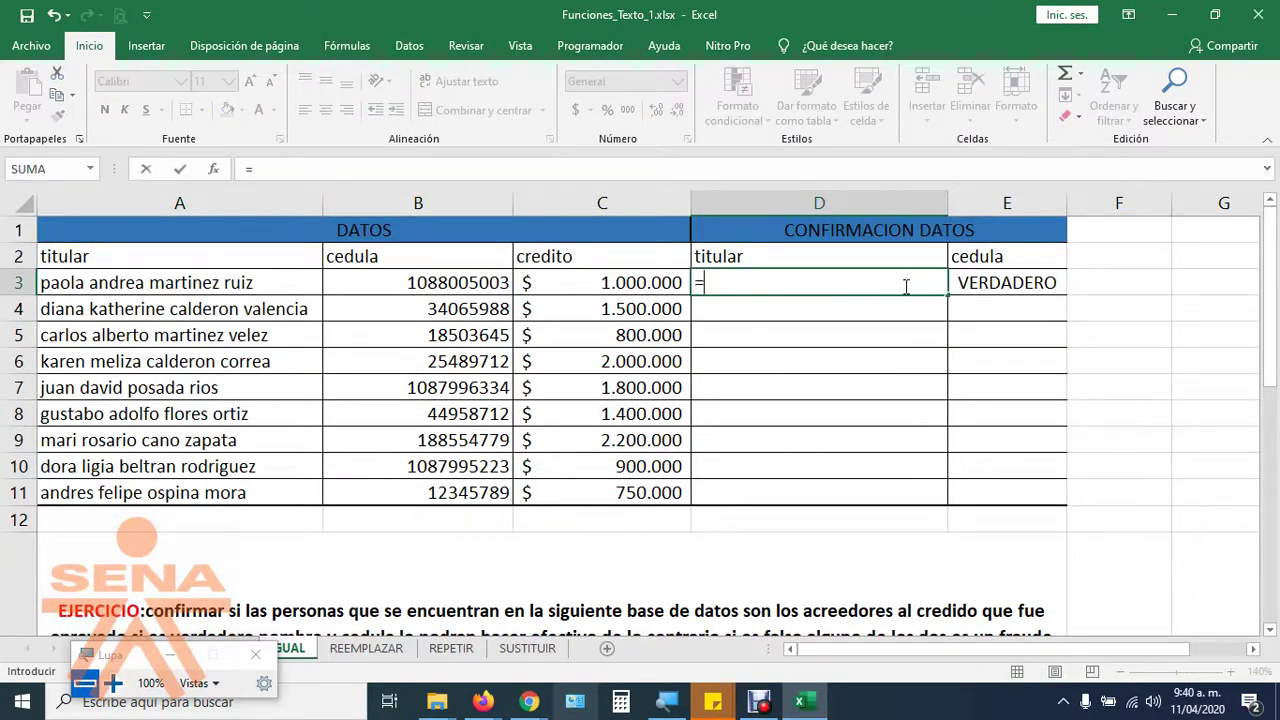
pyautogui.press('Escape')
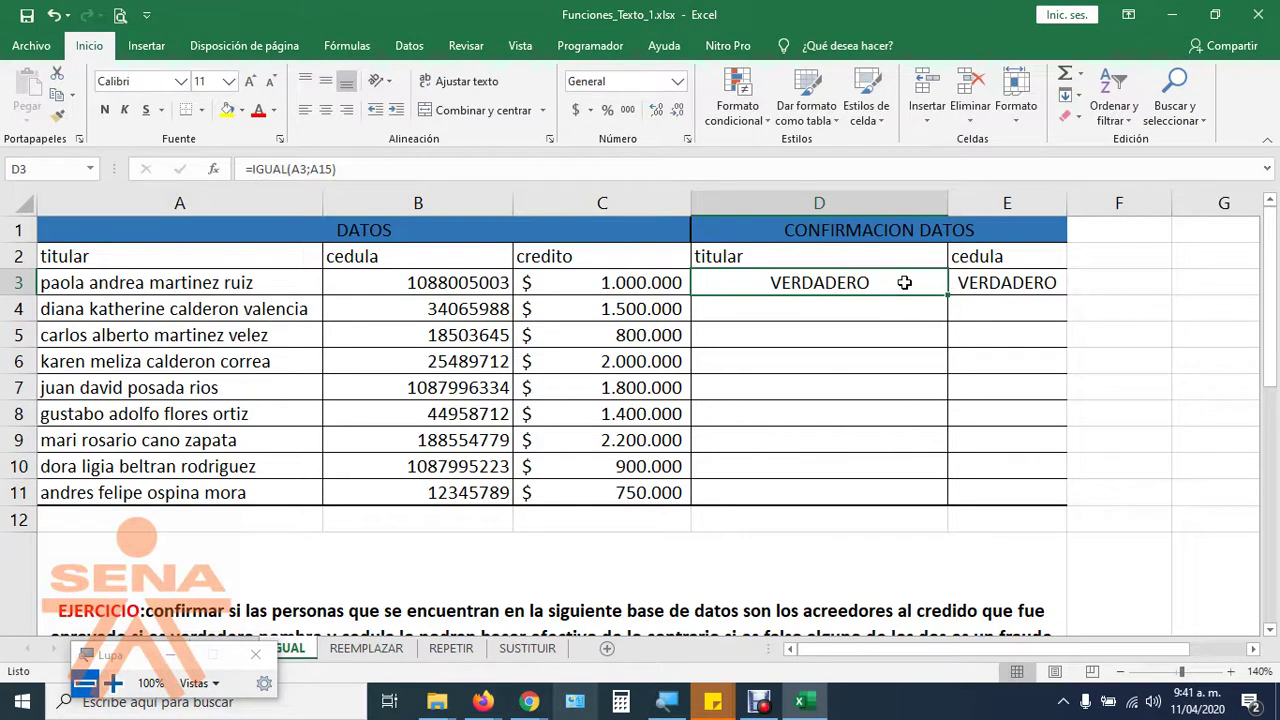
pyautogui.moveTo(904, 283); pyautogui.dragTo(973, 285)
pyautogui.press('Delete')
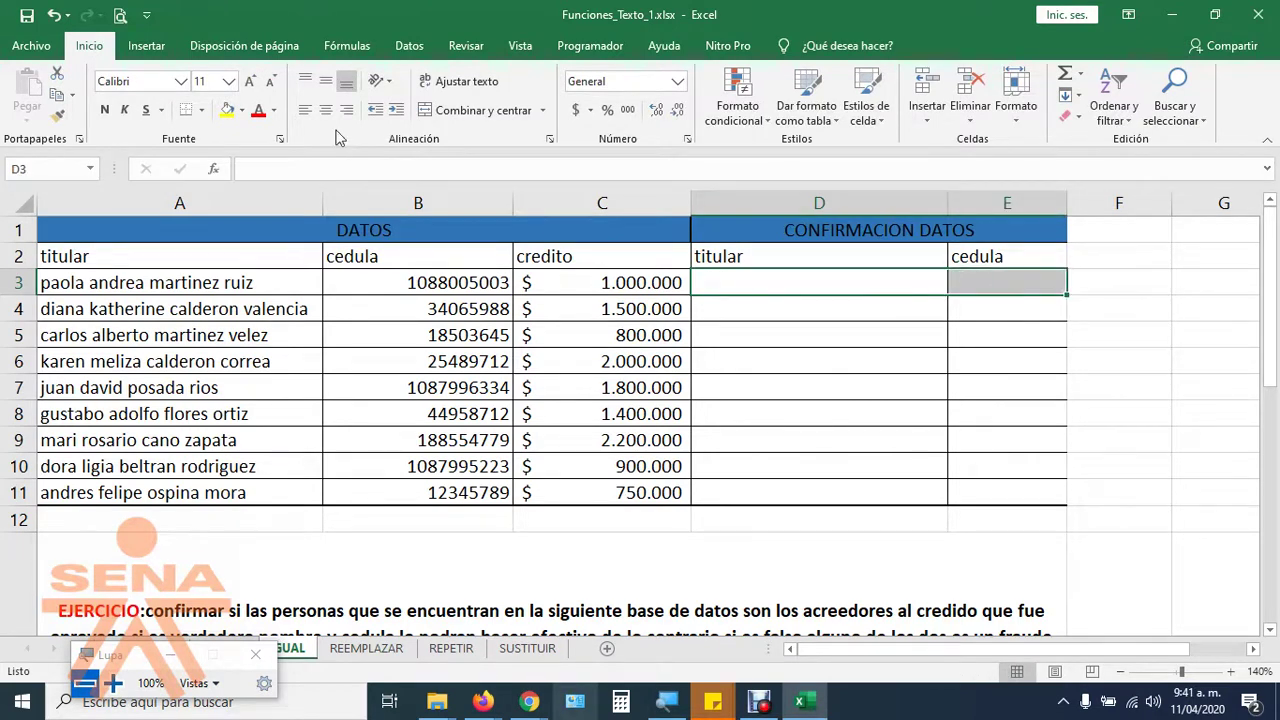
pyautogui.click(250, 81)
pyautogui.click(250, 81)
# Bring D3:E3 to font size 22 and enter =IGUAL(A3;A15) in D3, returning VERDADERO.
pyautogui.click(250, 81)
pyautogui.click(250, 81)
pyautogui.click(250, 81)
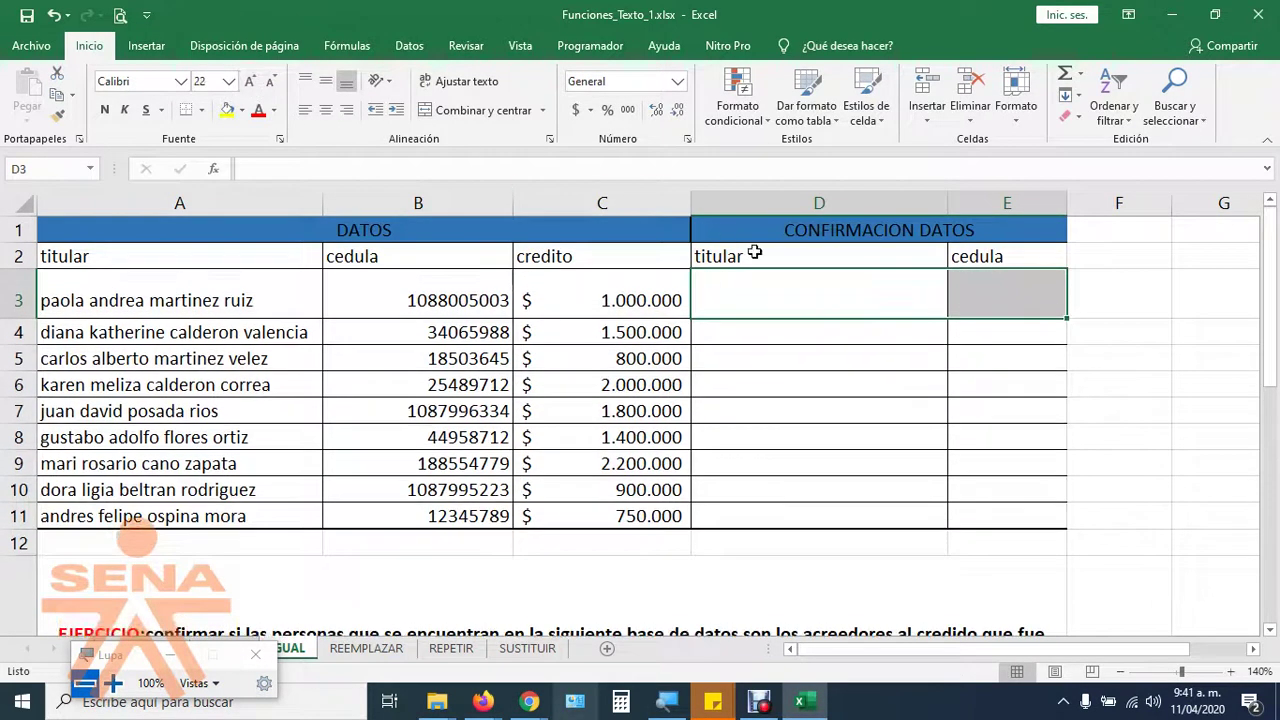
pyautogui.click(825, 297)
pyautogui.write('=IGUAL(')
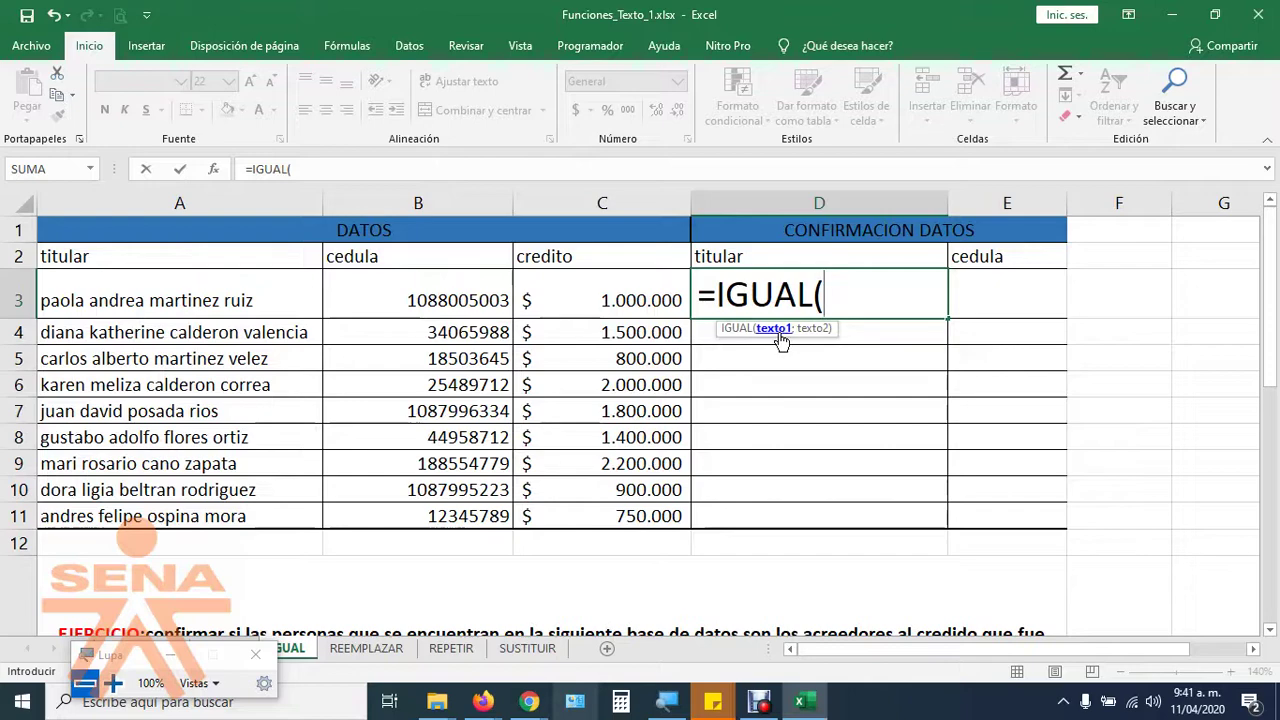
pyautogui.click(260, 302)
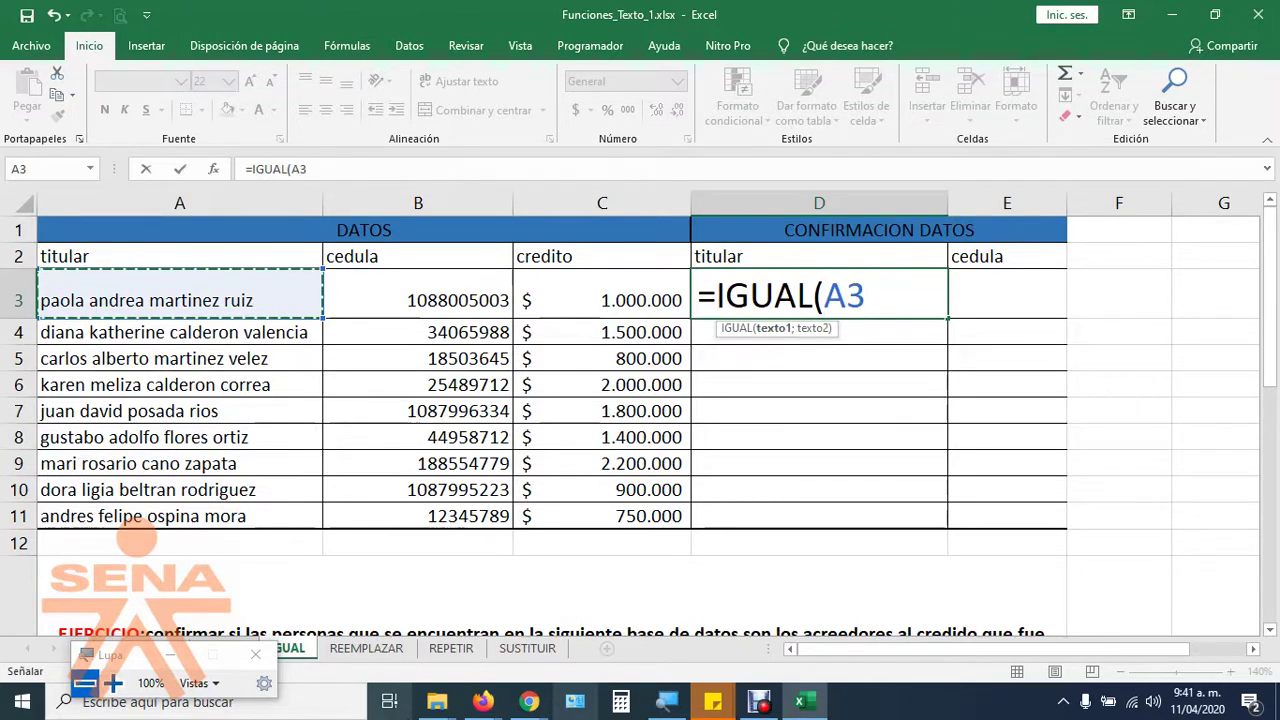
pyautogui.click(112, 683)
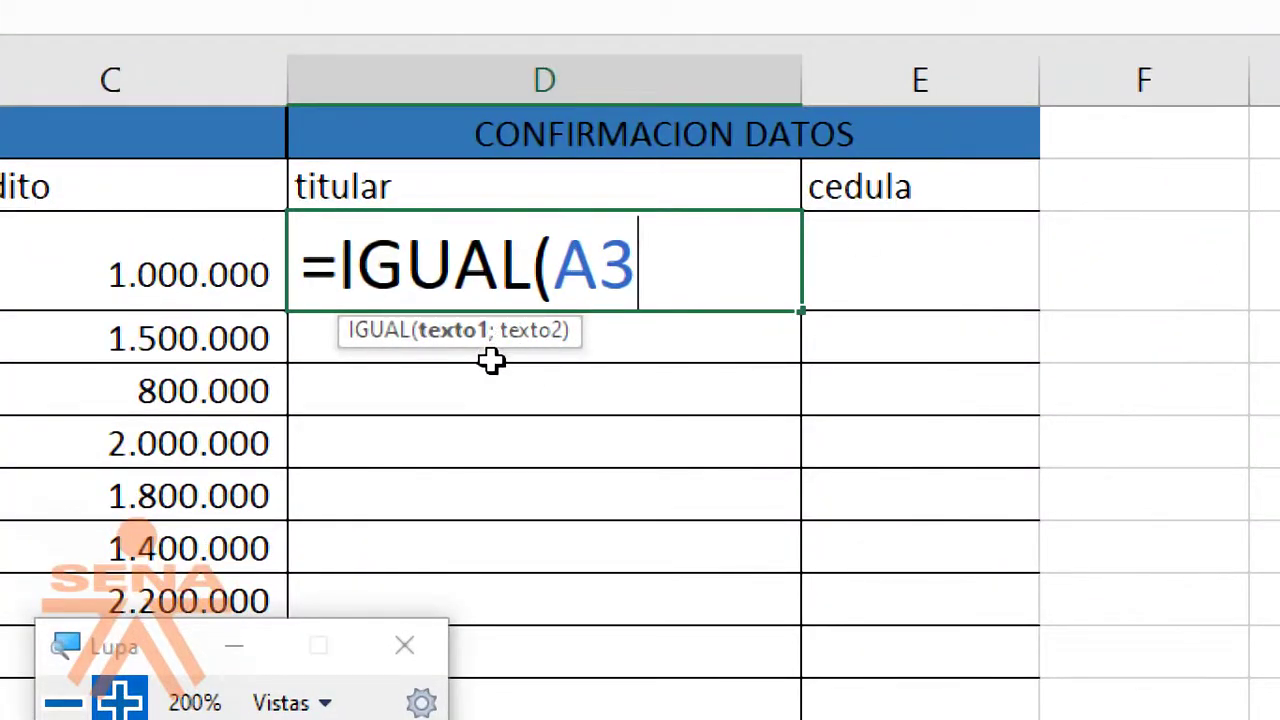
pyautogui.write(';')
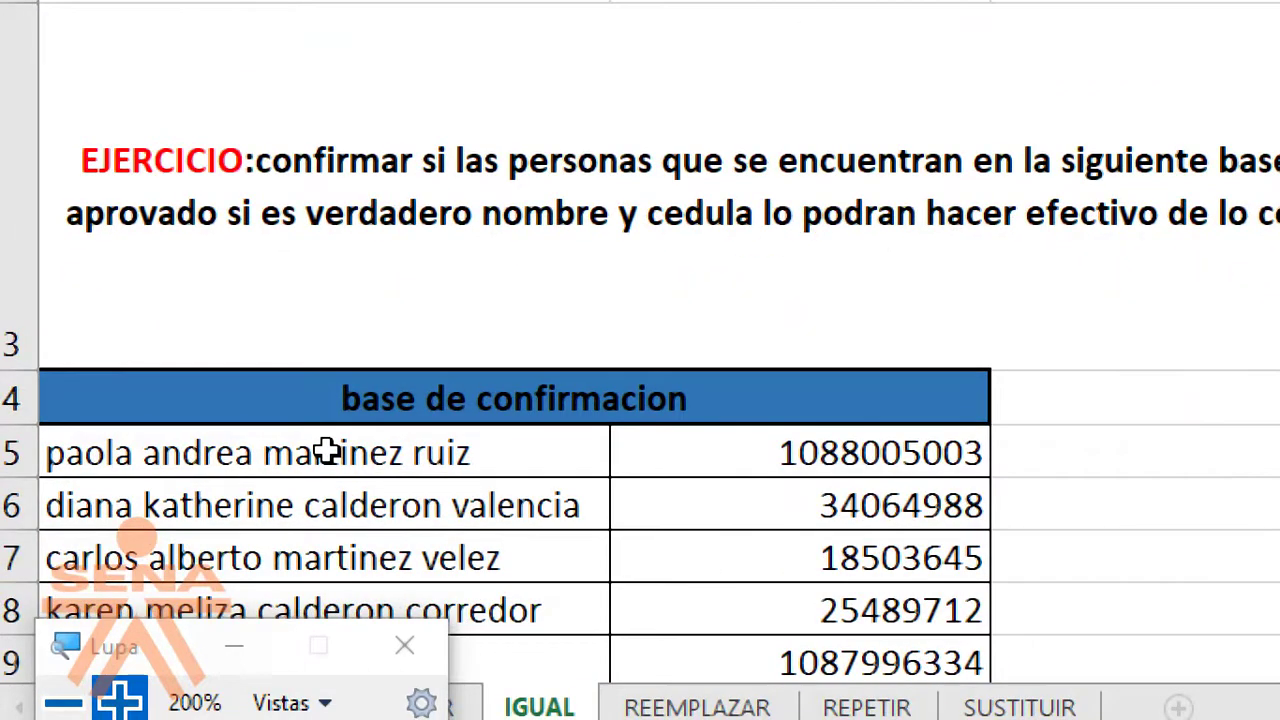
pyautogui.click(327, 452)
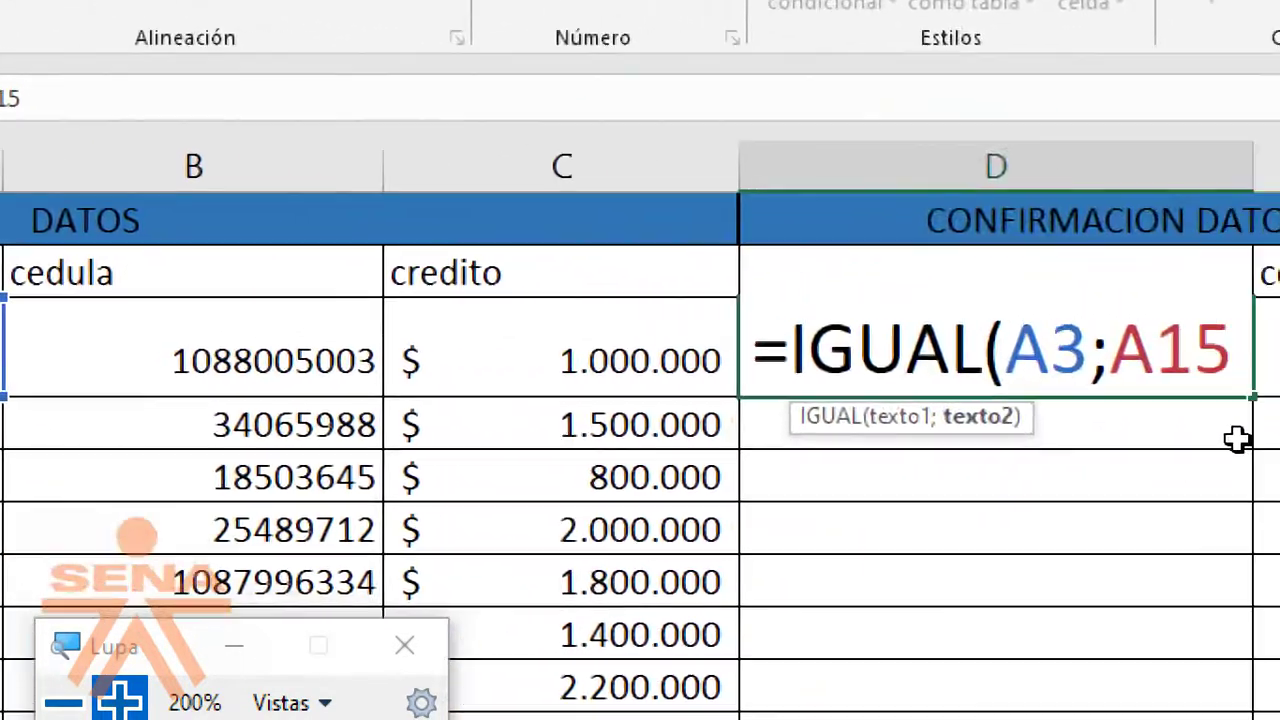
pyautogui.write(')')
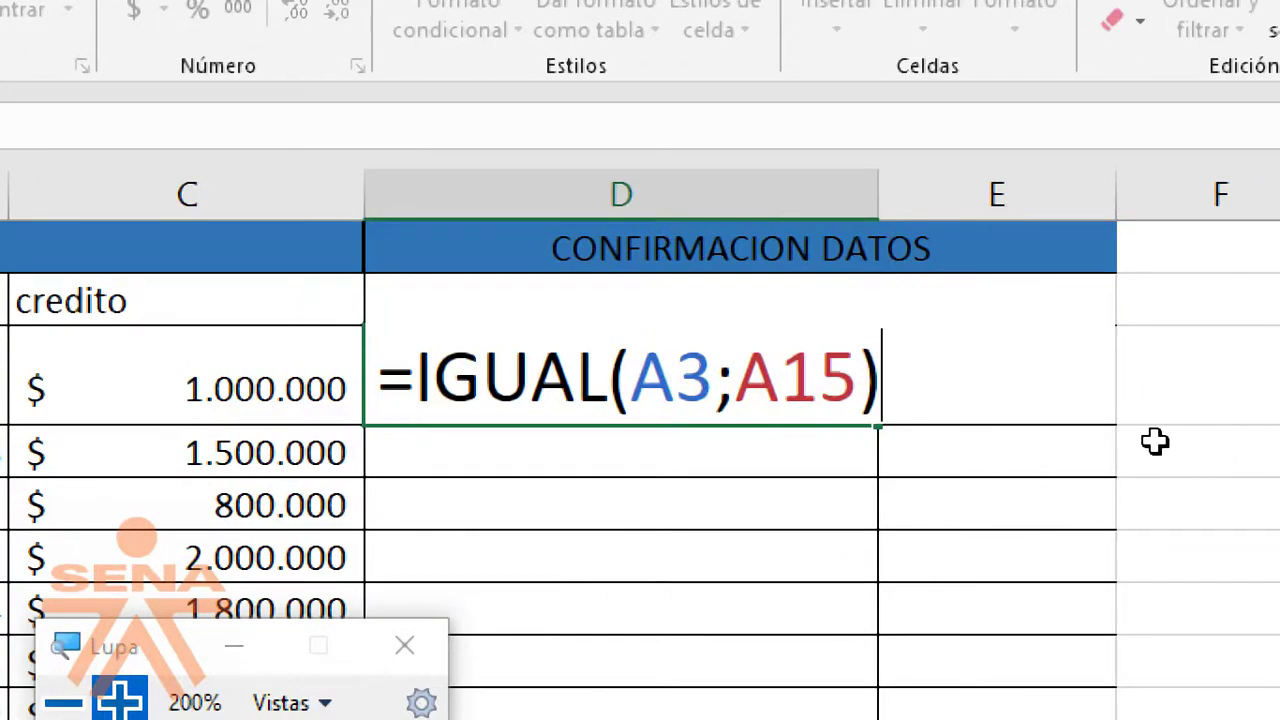
pyautogui.press('Return')
pyautogui.click(588, 366)
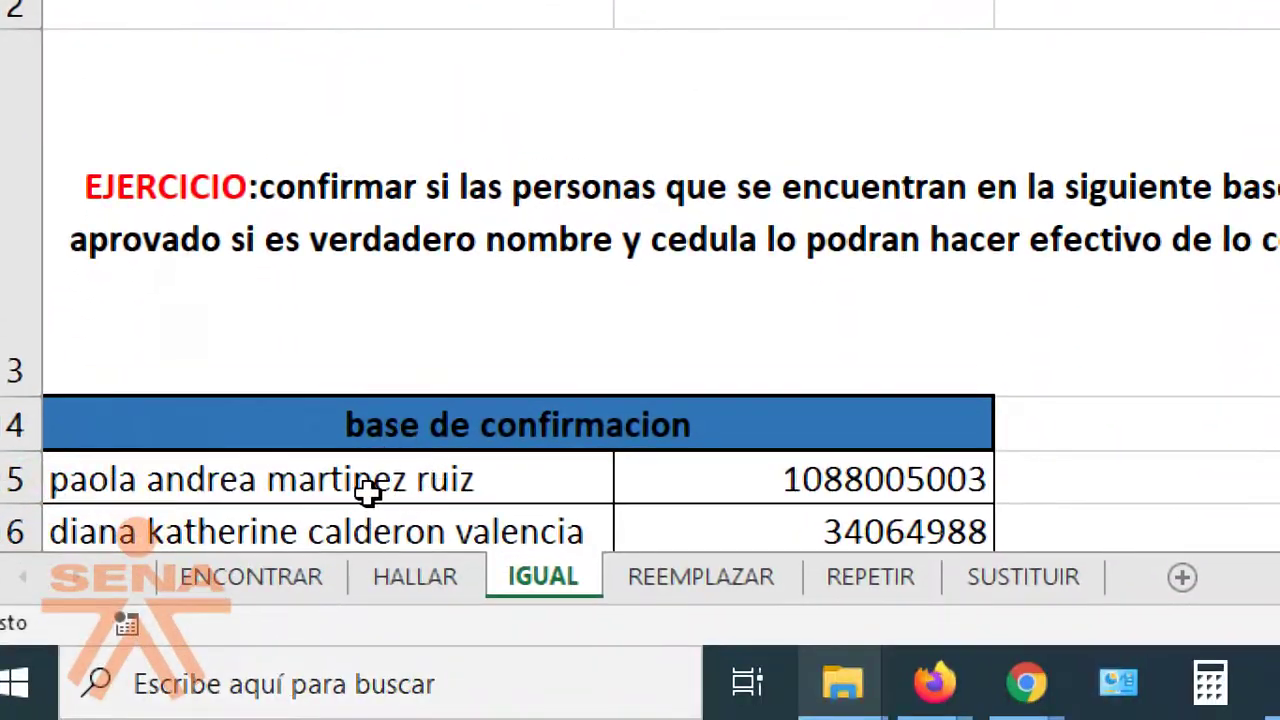
pyautogui.scroll(2, 355, 505)
pyautogui.scroll(2, 300, 560)
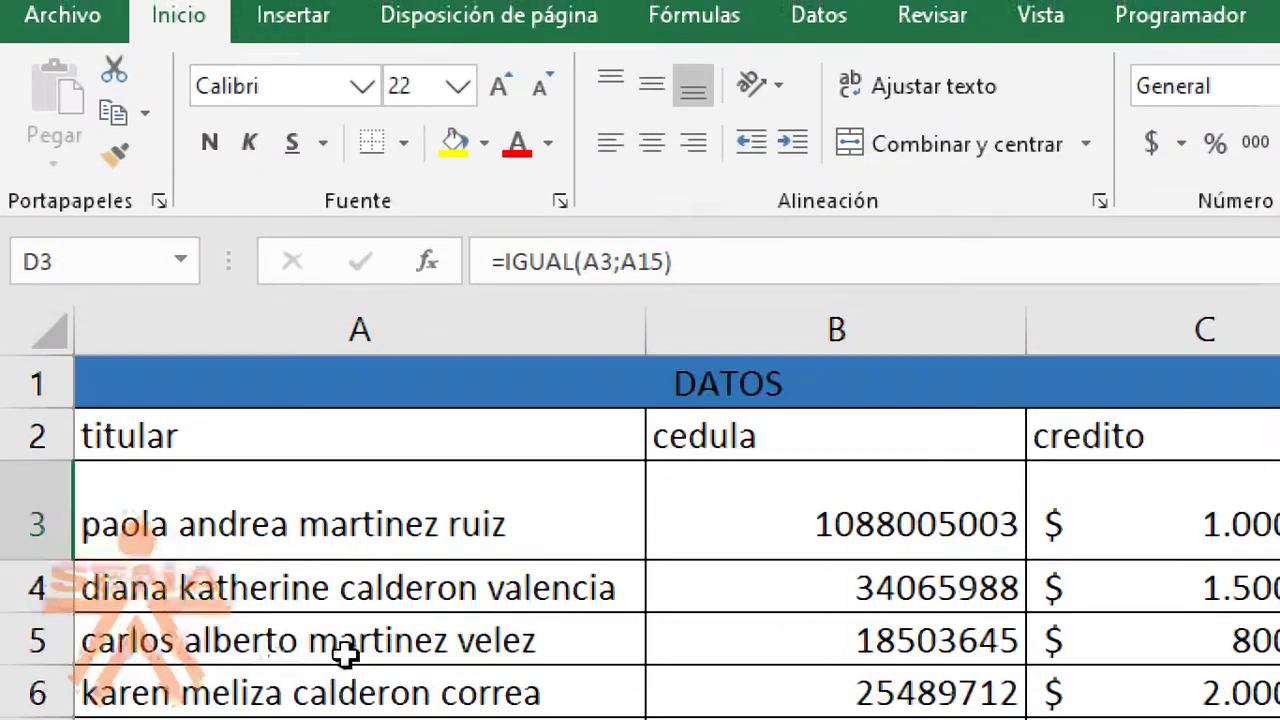
pyautogui.doubleClick(97, 494)
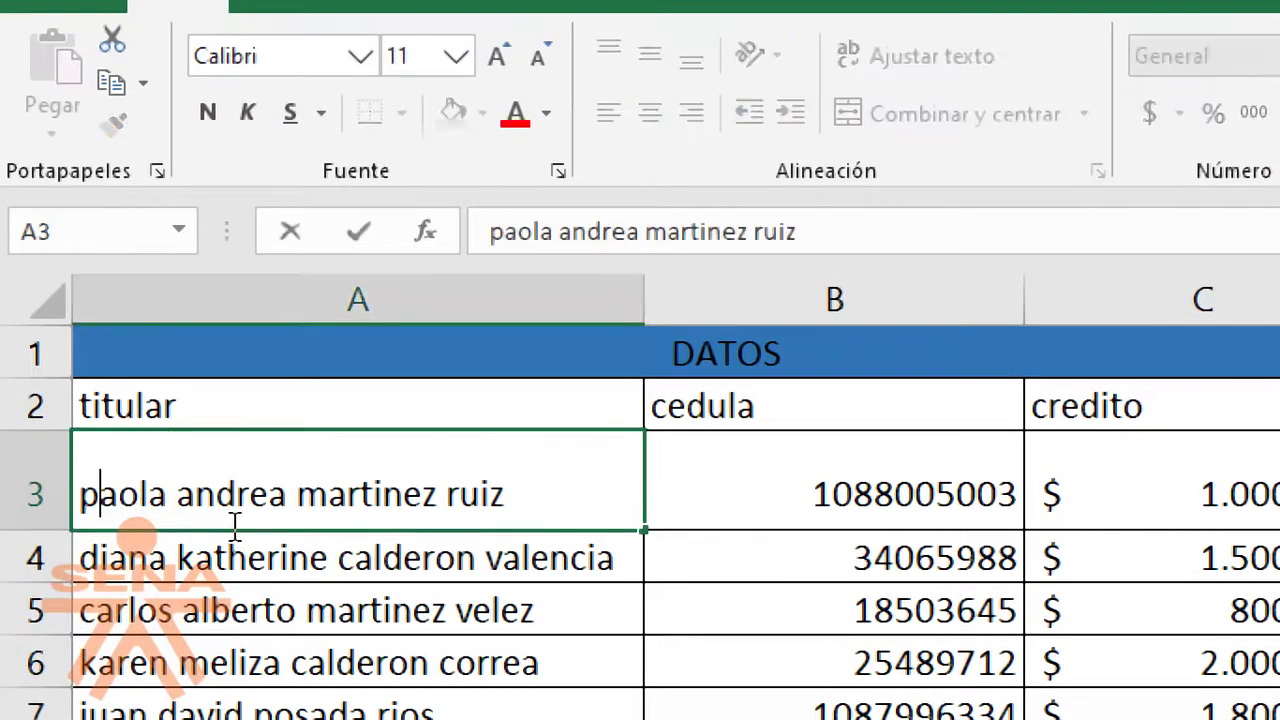
pyautogui.press('BackSpace')
pyautogui.write('p')
pyautogui.press('BackSpace')
pyautogui.write('P')
pyautogui.press('Return')
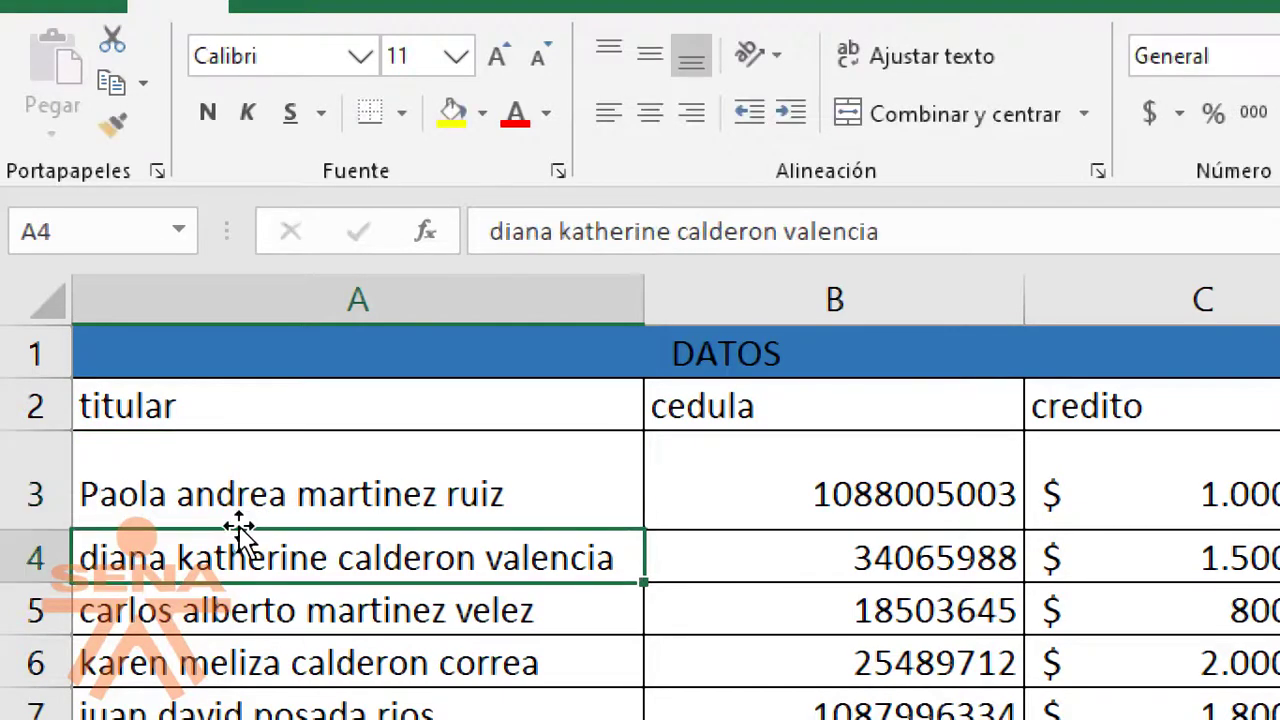
pyautogui.click(768, 489)
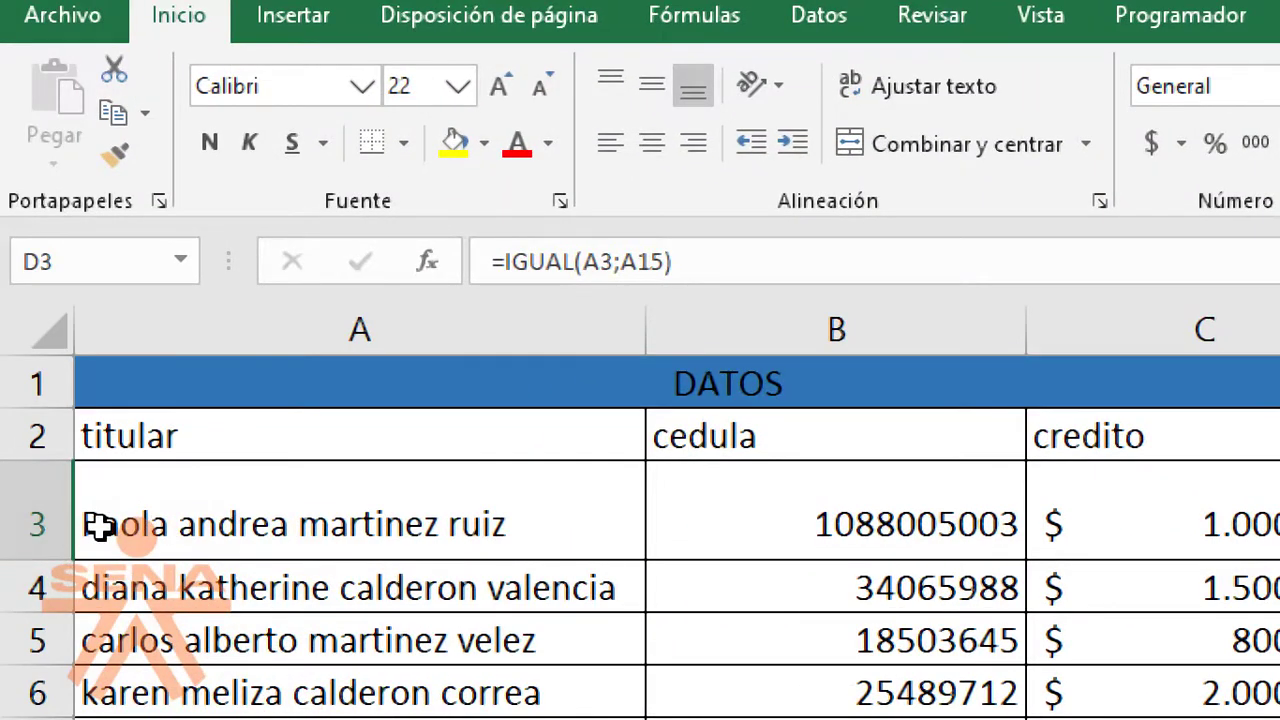
pyautogui.scroll(-3, 248, 340)
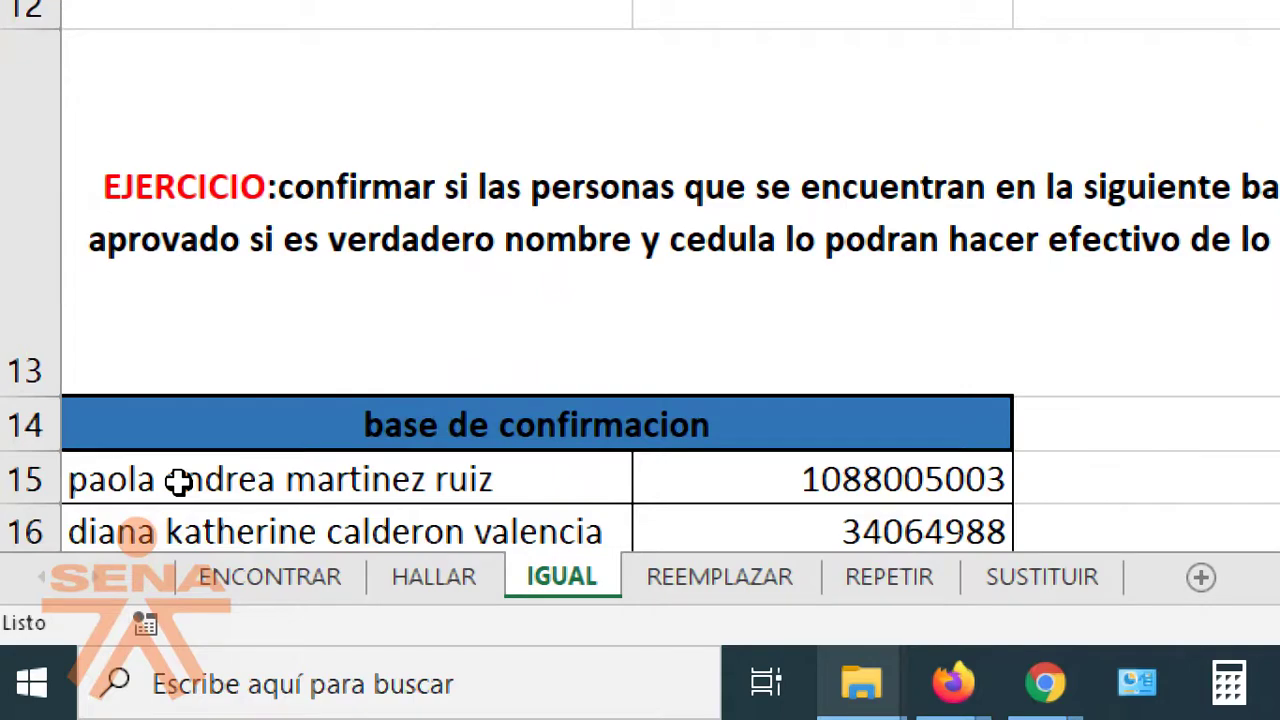
pyautogui.scroll(3, 277, 465)
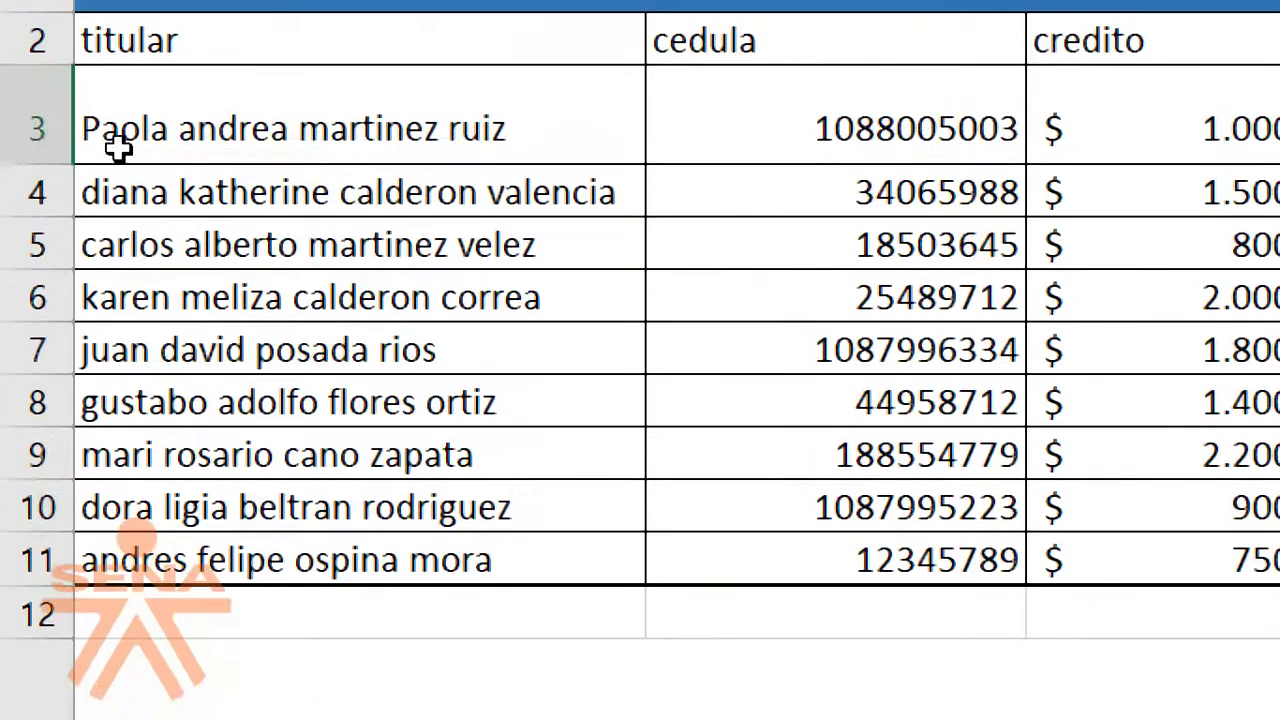
pyautogui.click(99, 129)
pyautogui.doubleClick(100, 132)
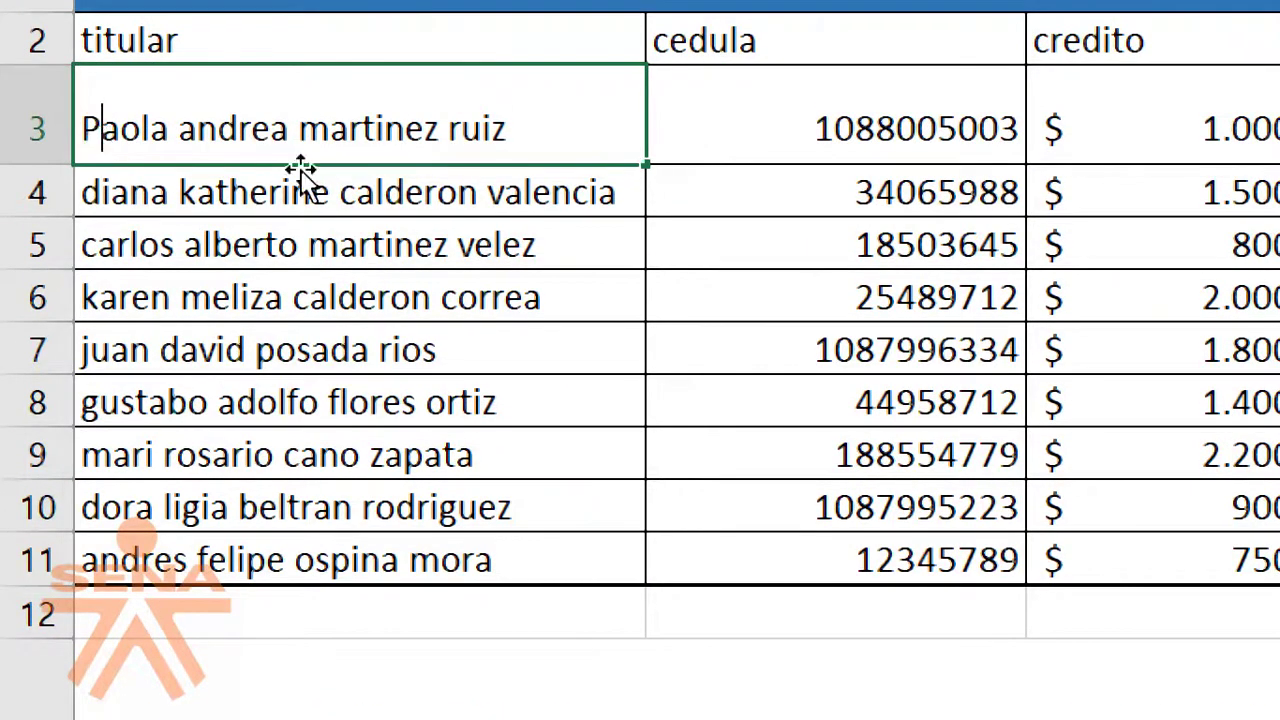
pyautogui.press('BackSpace')
pyautogui.write('p')
pyautogui.press('Return')
pyautogui.click(858, 112)
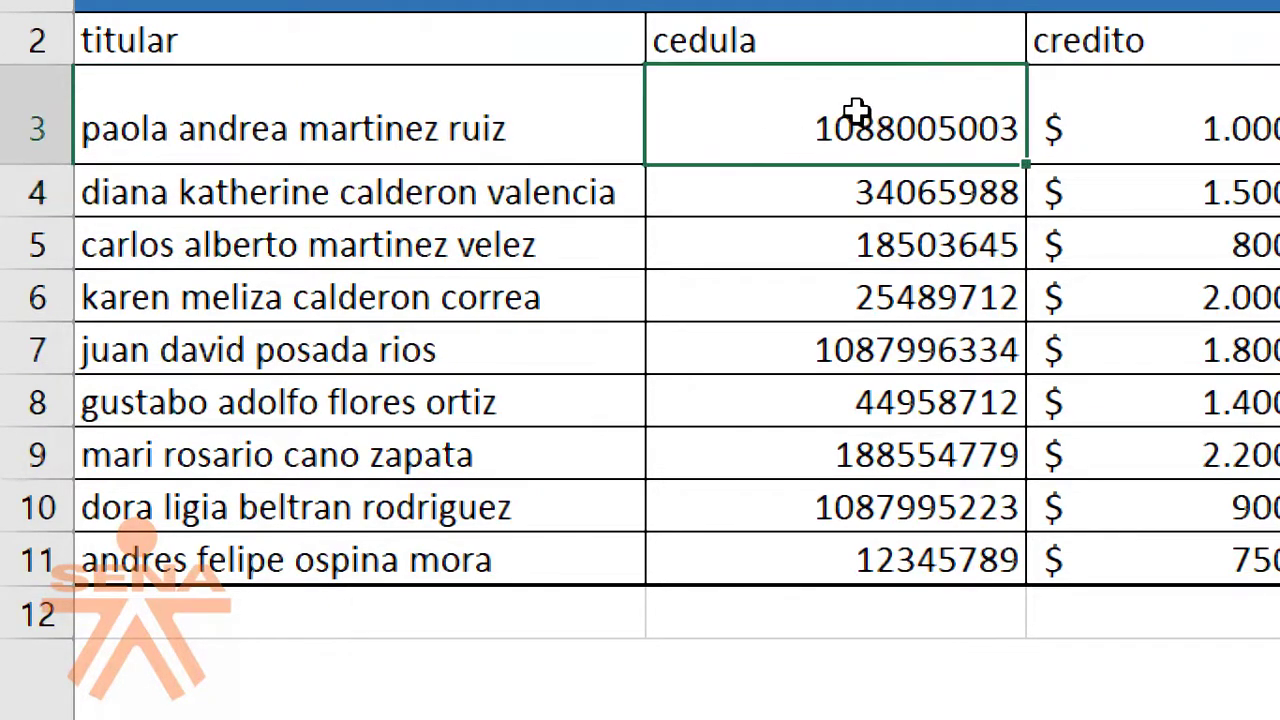
pyautogui.scroll(-6, 545, 300)
pyautogui.scroll(-2, 534, 331)
pyautogui.scroll(-2, 534, 331)
pyautogui.scroll(-3, 534, 335)
pyautogui.scroll(-3, 534, 342)
pyautogui.scroll(-3, 554, 351)
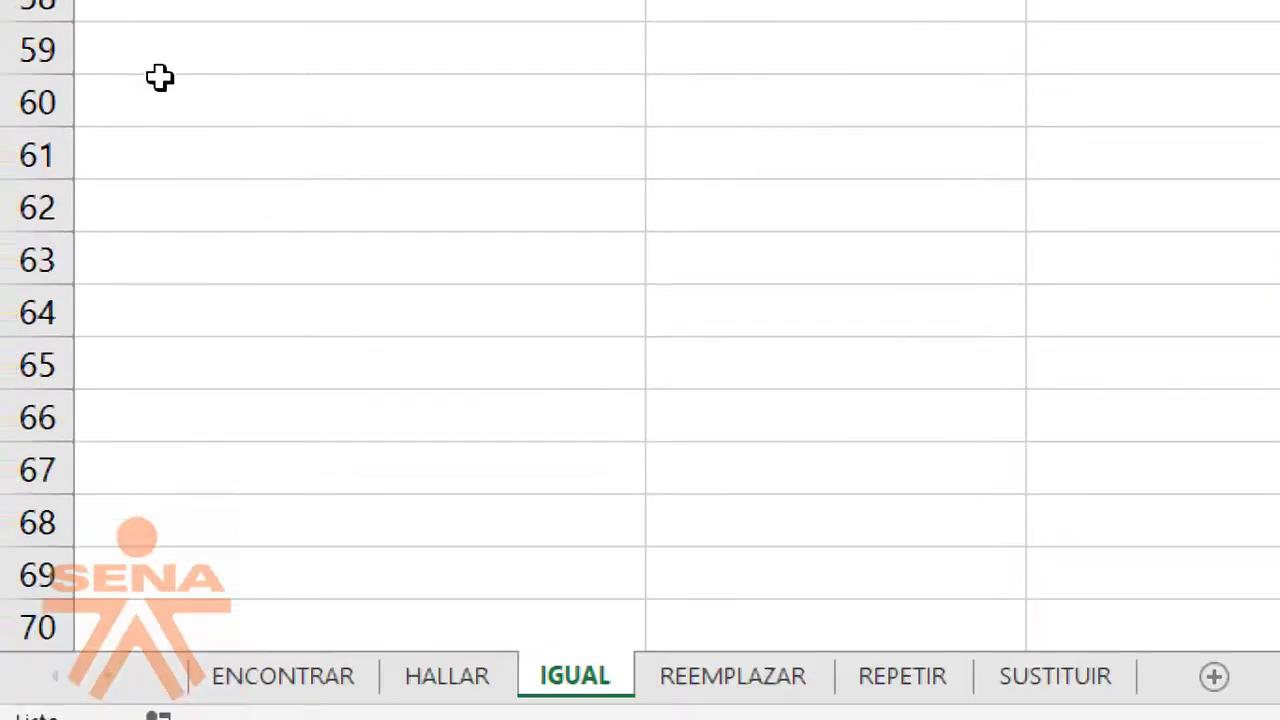
pyautogui.scroll(15, 597, 443)
pyautogui.scroll(3, 648, 373)
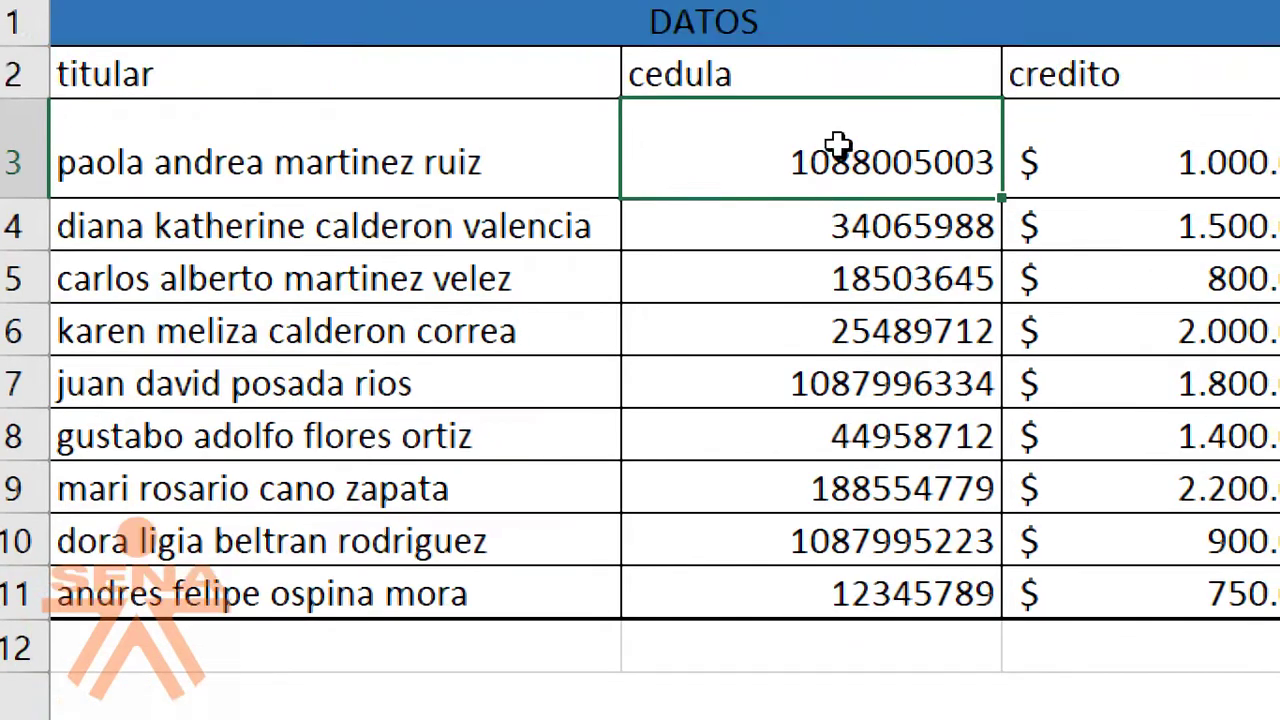
pyautogui.scroll(-2, 697, 623)
pyautogui.scroll(-4, 740, 342)
pyautogui.scroll(2, 780, 300)
pyautogui.scroll(2, 834, 146)
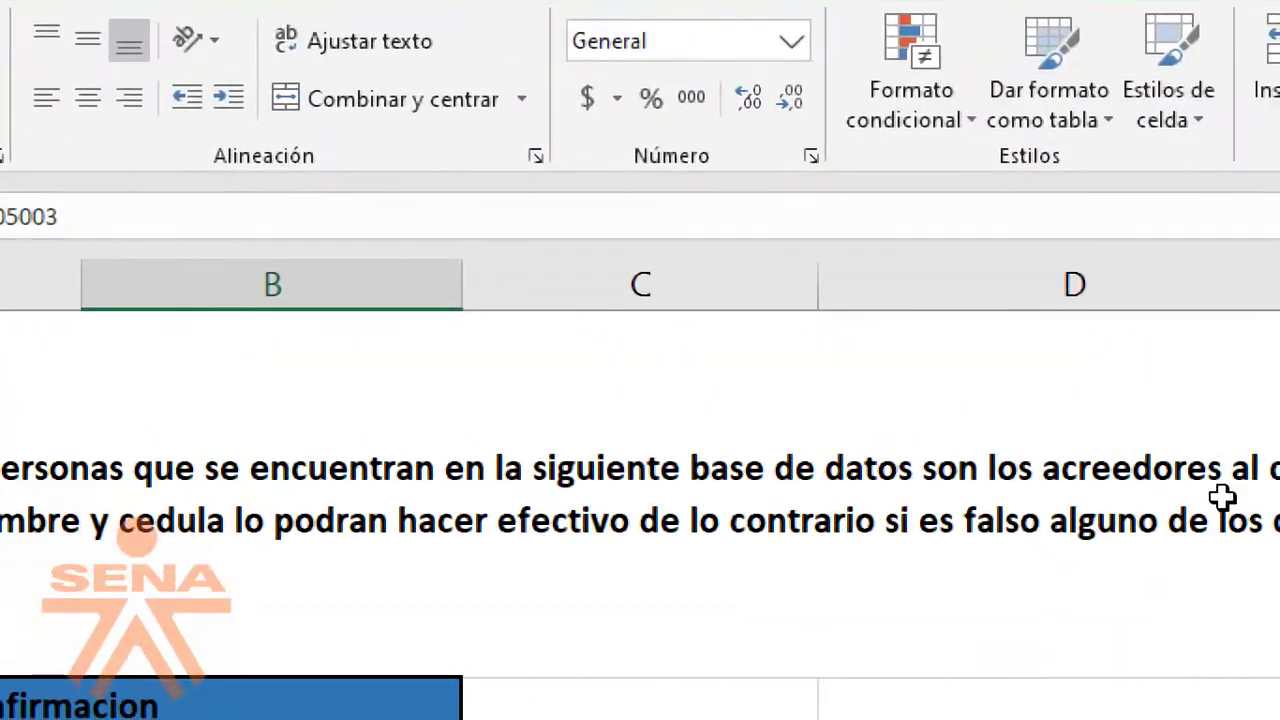
pyautogui.scroll(-1, 1214, 514)
# Widen column E and enter =IGUAL(B3;B15) in E3 to check the first cedula.
pyautogui.click(924, 347)
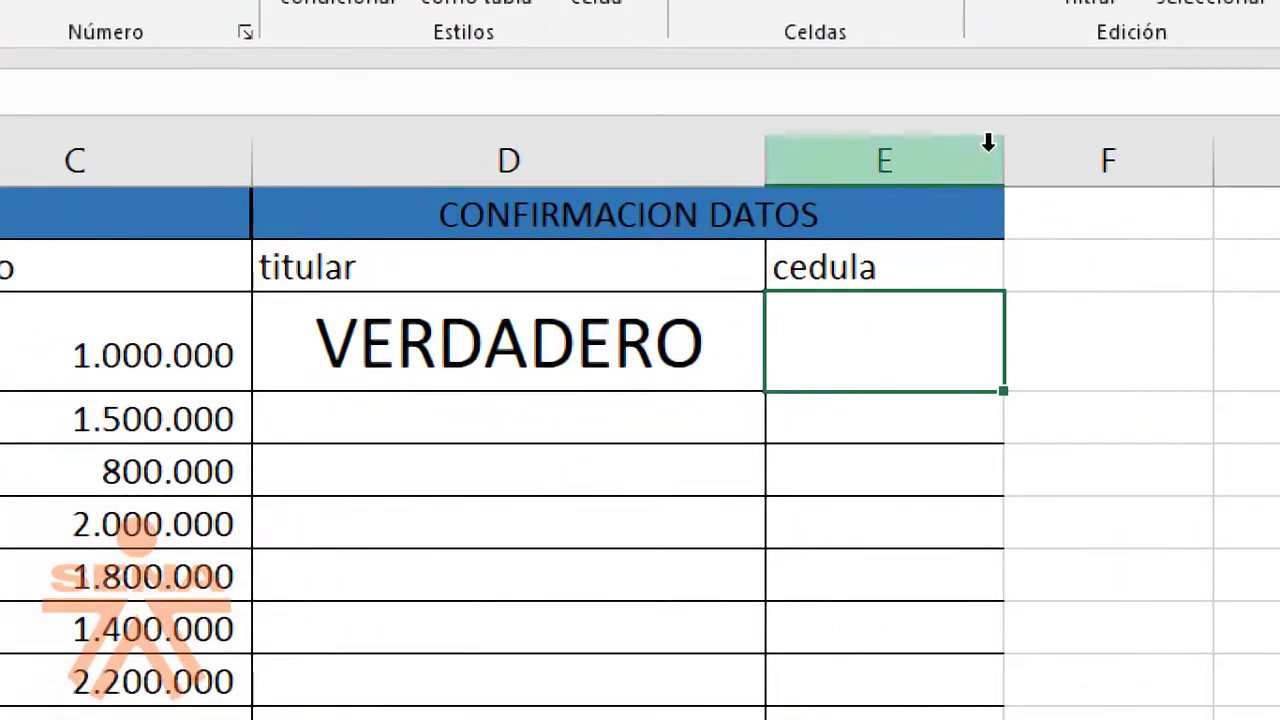
pyautogui.moveTo(1265, 154); pyautogui.dragTo(1266, 154)
pyautogui.write('=')
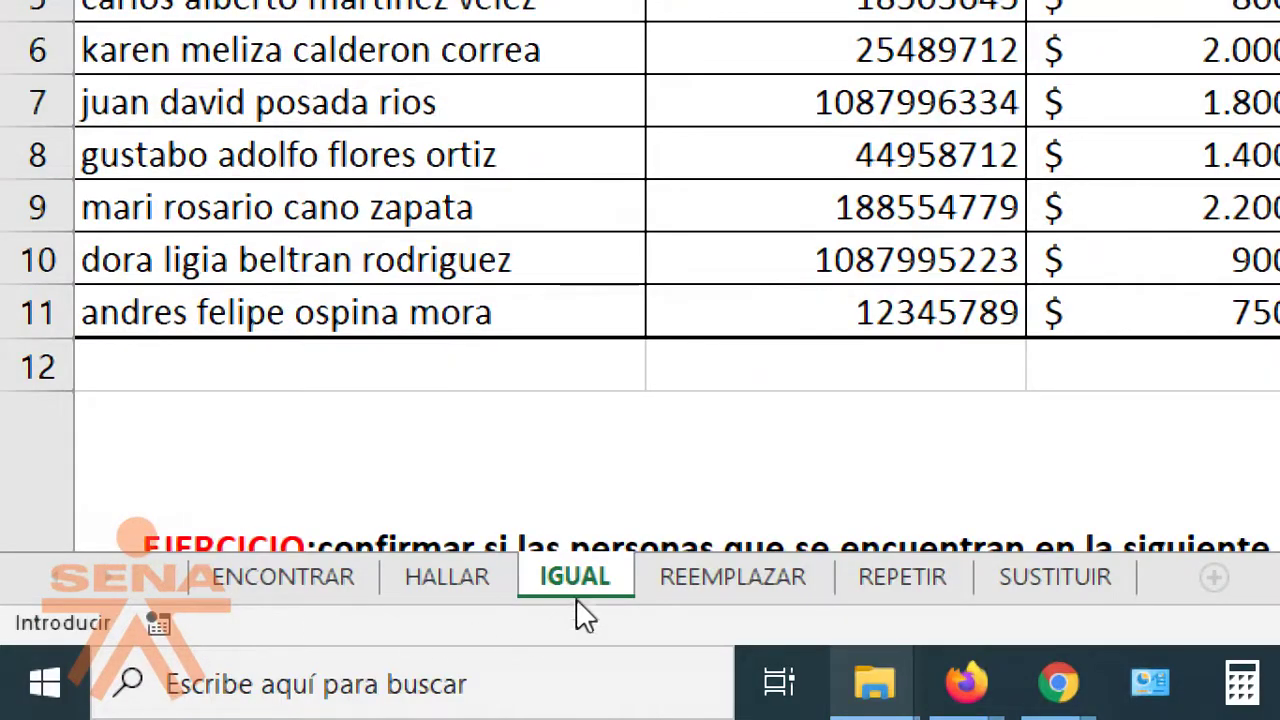
pyautogui.write('igual(')
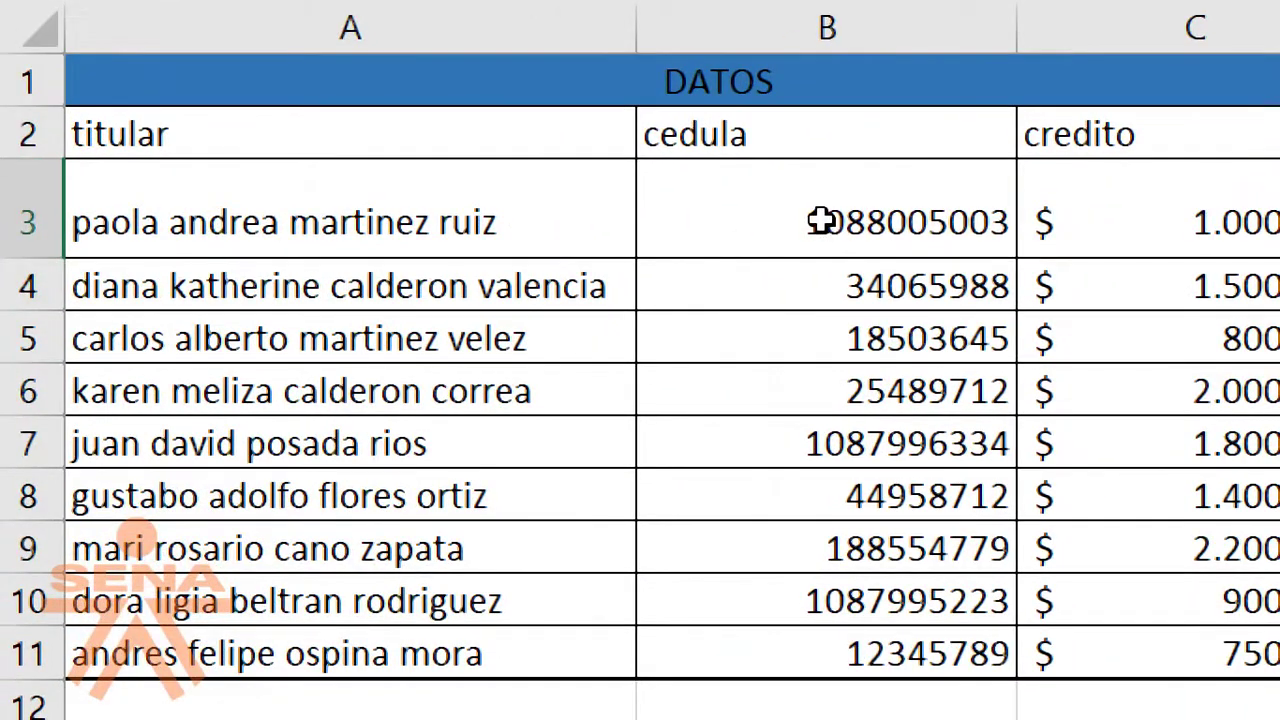
pyautogui.click(820, 221)
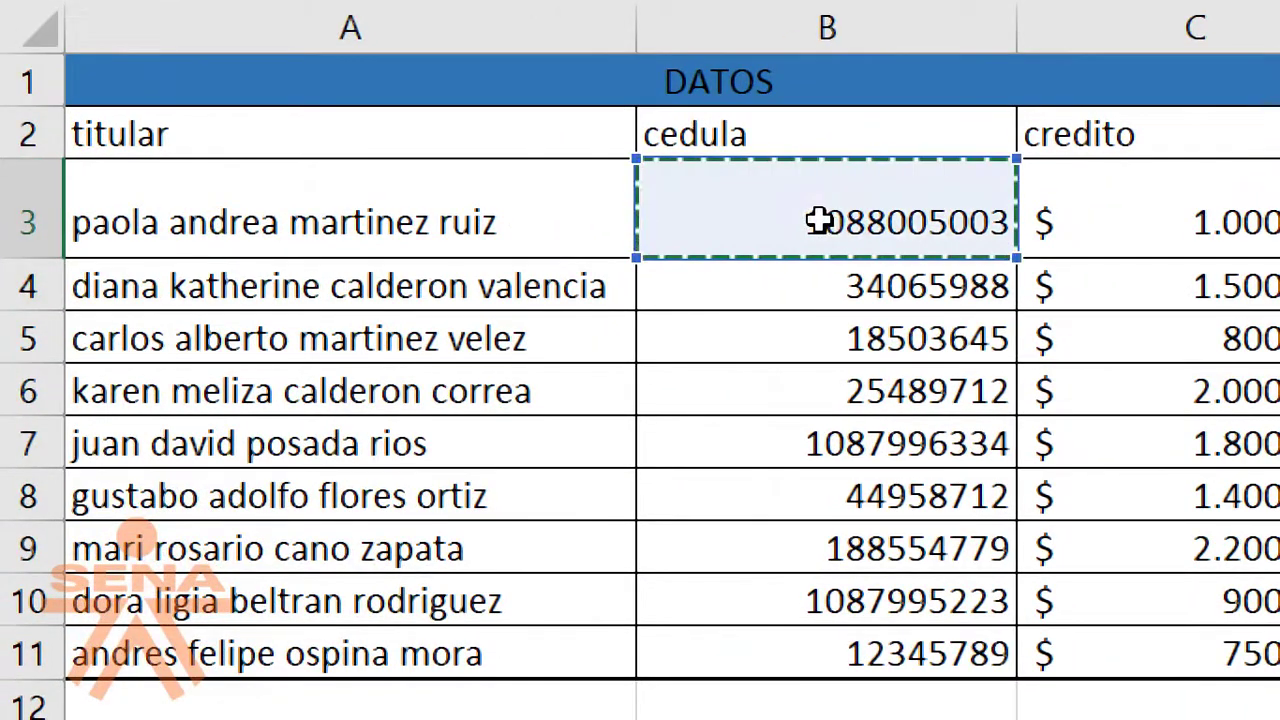
pyautogui.write(';')
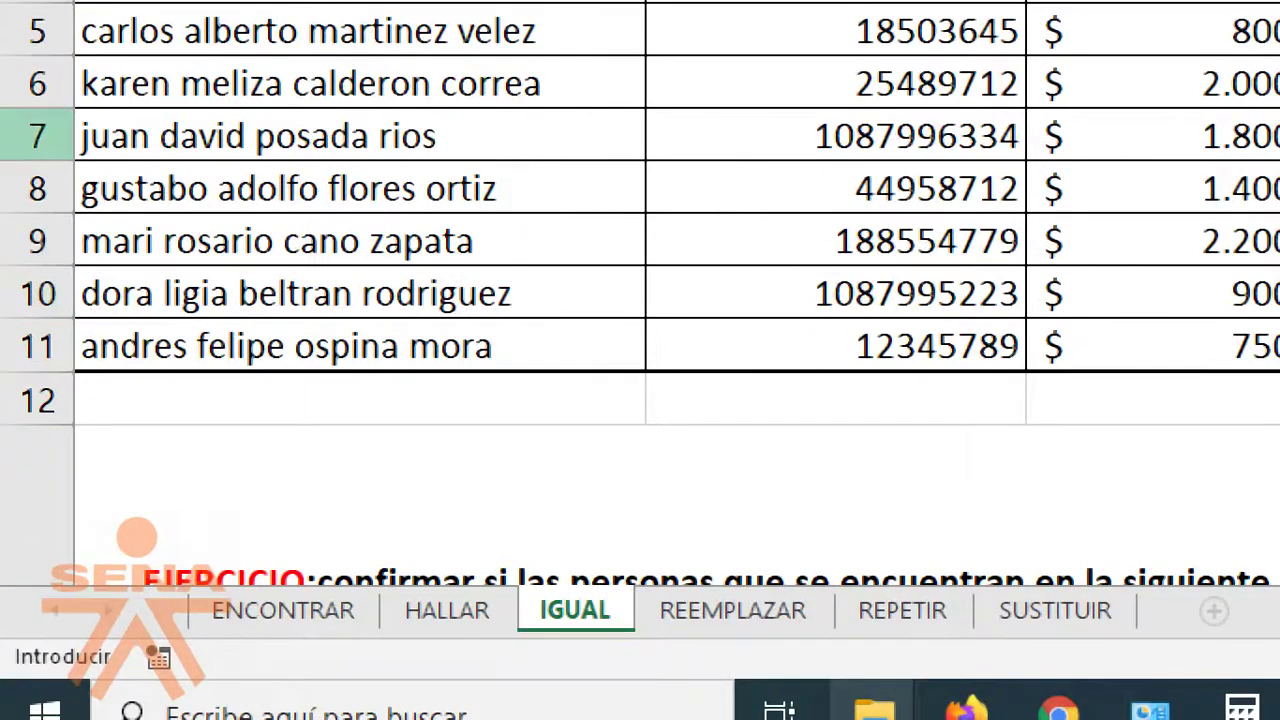
pyautogui.scroll(-2, 223, 397)
pyautogui.click(662, 486)
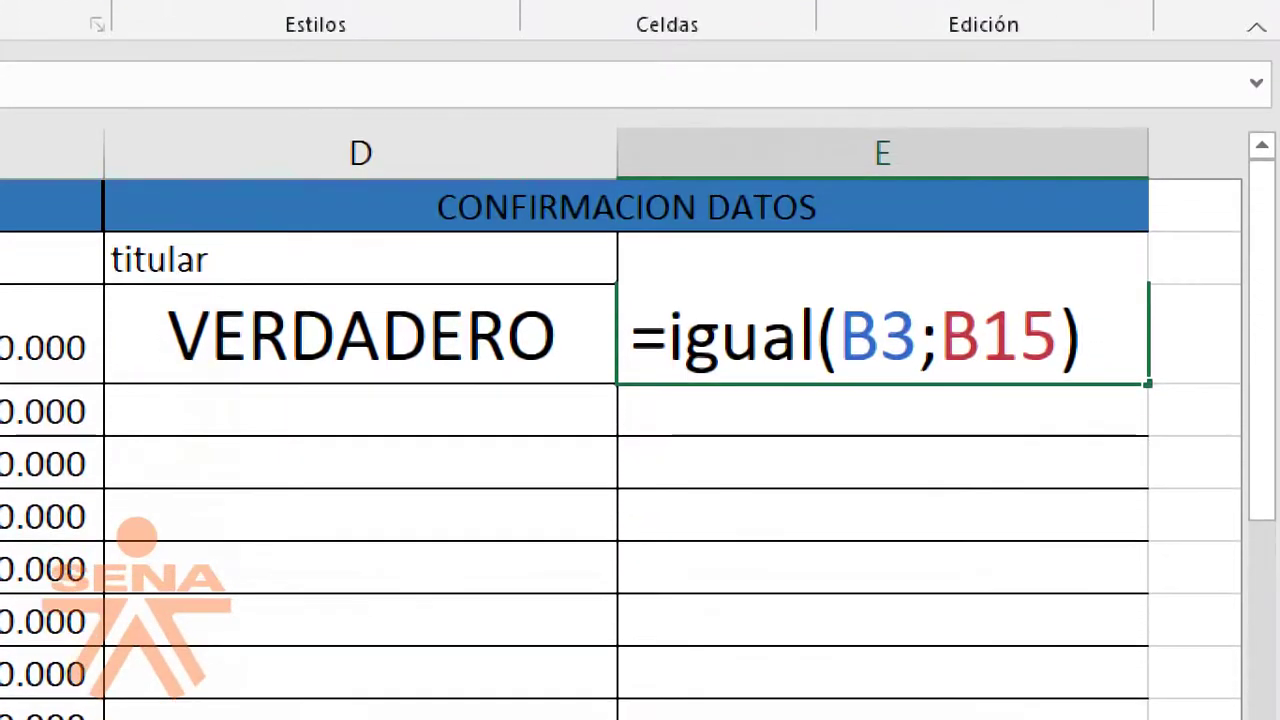
pyautogui.press('Return')
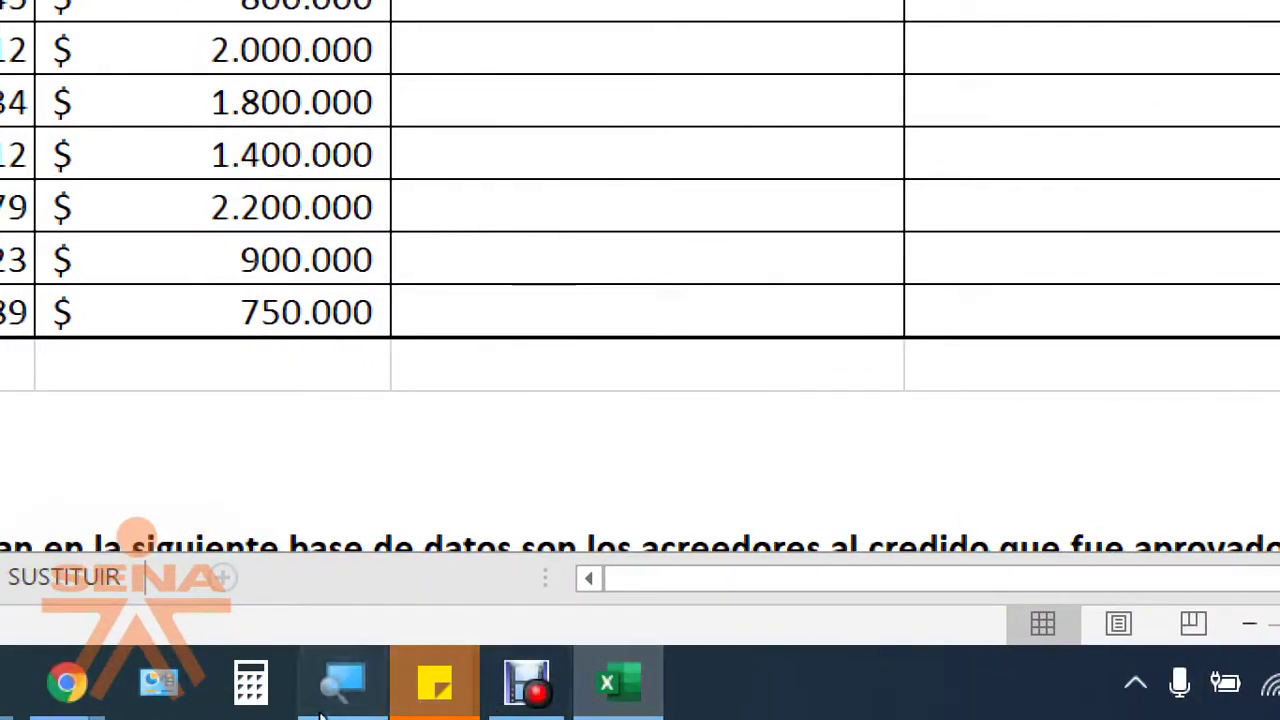
# Reset screen magnification to 100% and fill the D3:E3 checks down to row 11.
pyautogui.click(342, 683)
pyautogui.click(63, 680)
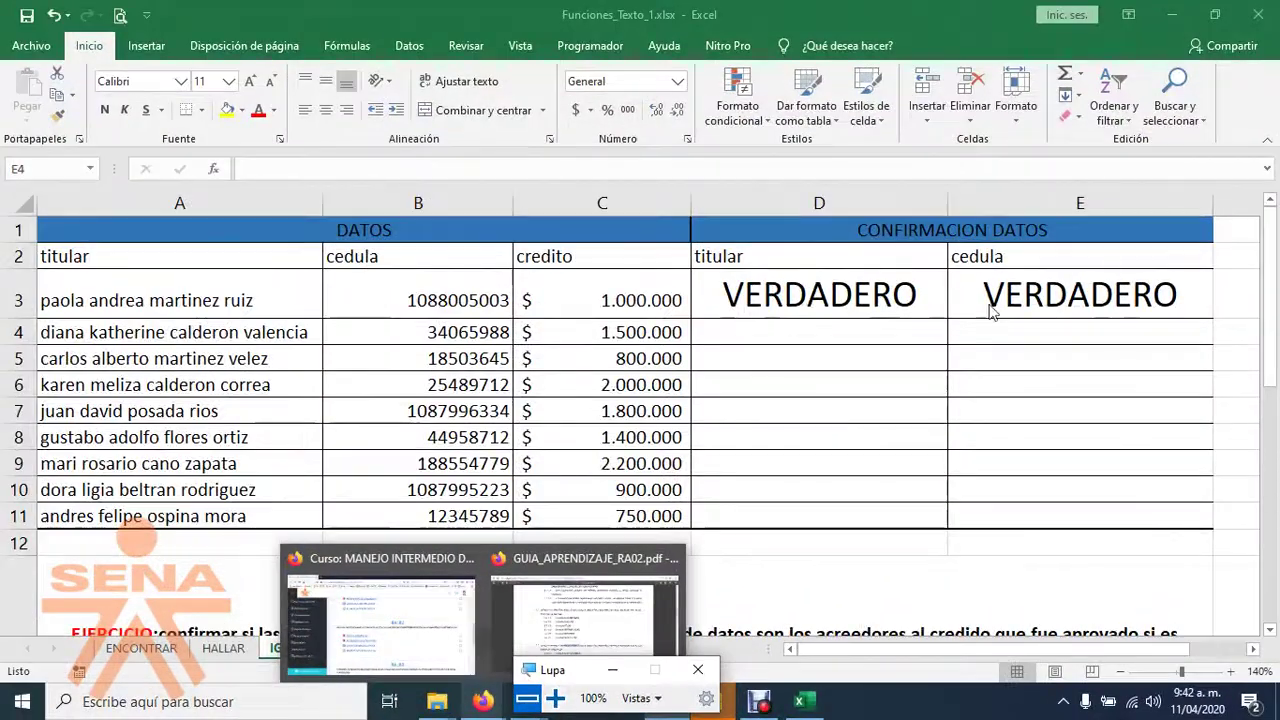
pyautogui.moveTo(896, 310); pyautogui.dragTo(1080, 305)
pyautogui.moveTo(1212, 318); pyautogui.dragTo(1208, 527)
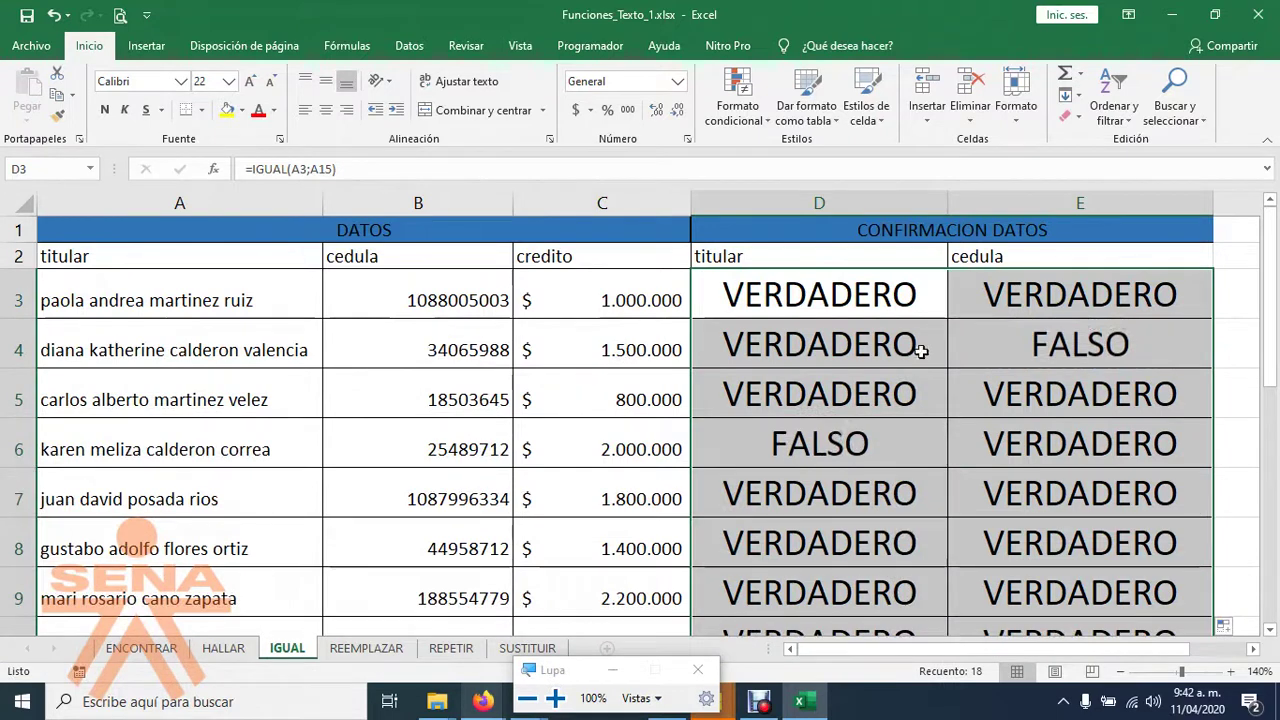
# Review the copied IGUAL checks in D4 and E4 and scan the results below.
pyautogui.click(880, 345)
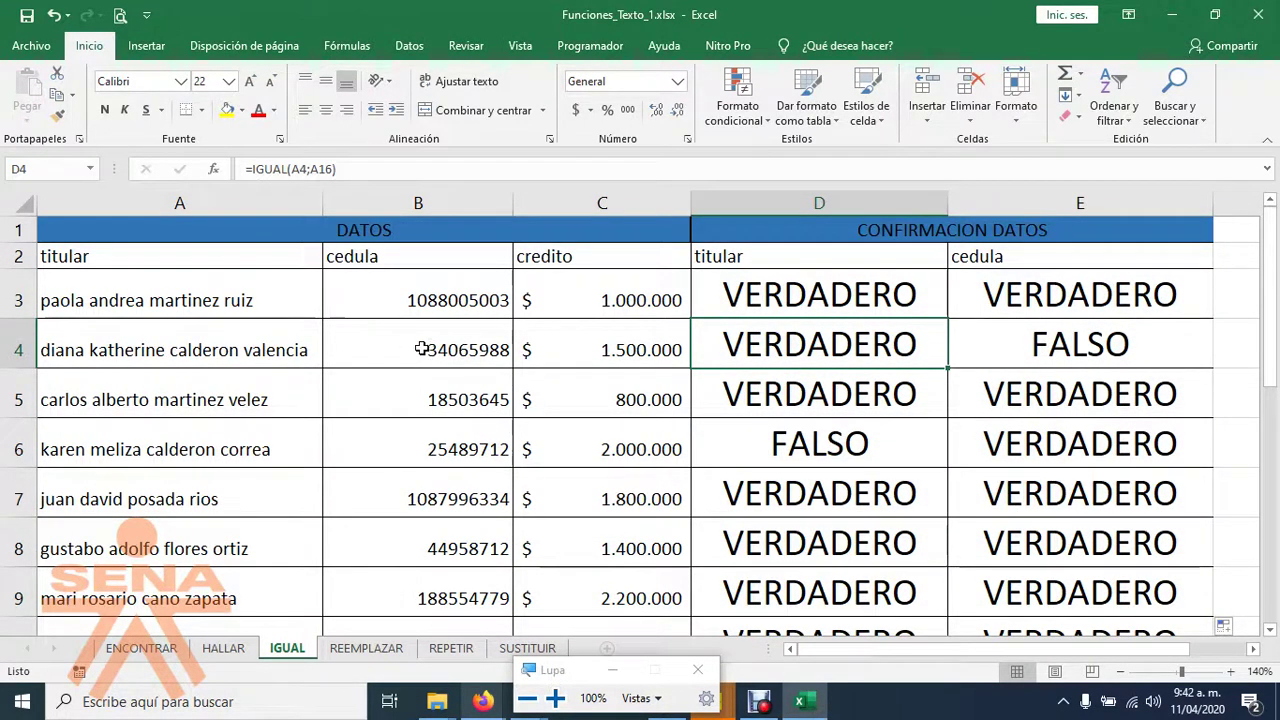
pyautogui.click(1003, 346)
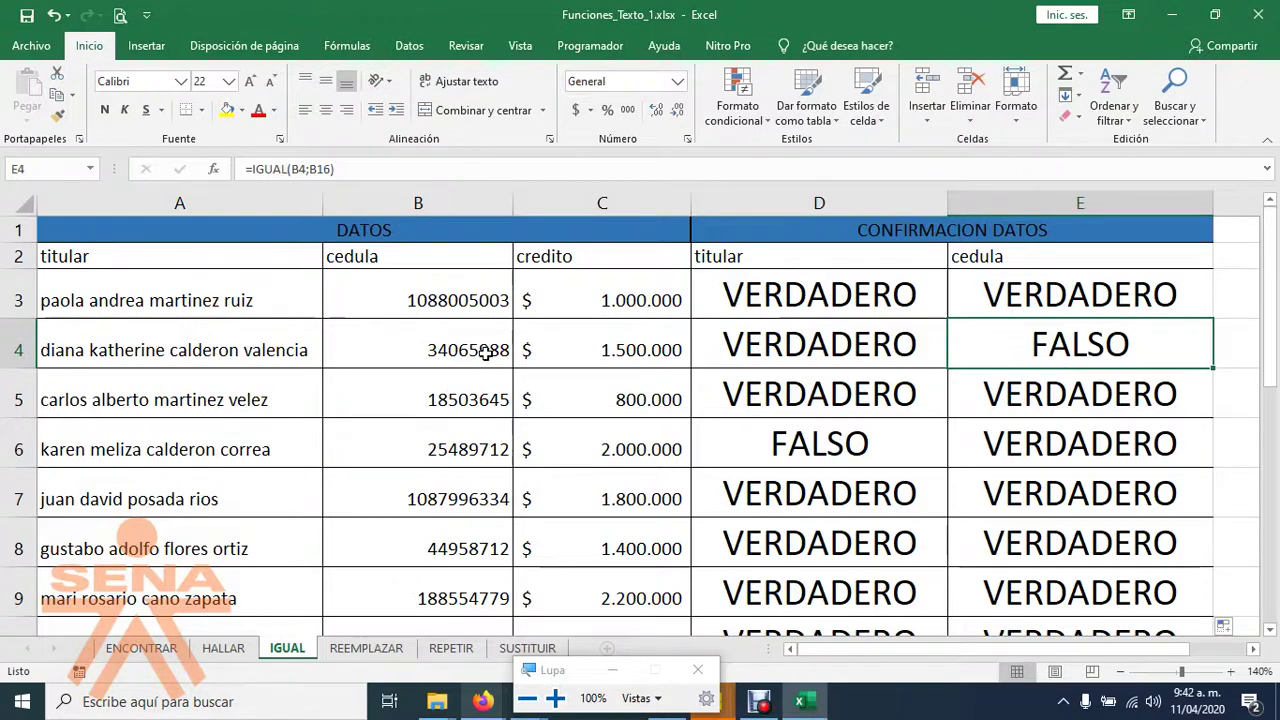
pyautogui.scroll(-2, 450, 374)
pyautogui.scroll(-1, 445, 377)
pyautogui.scroll(-2, 457, 449)
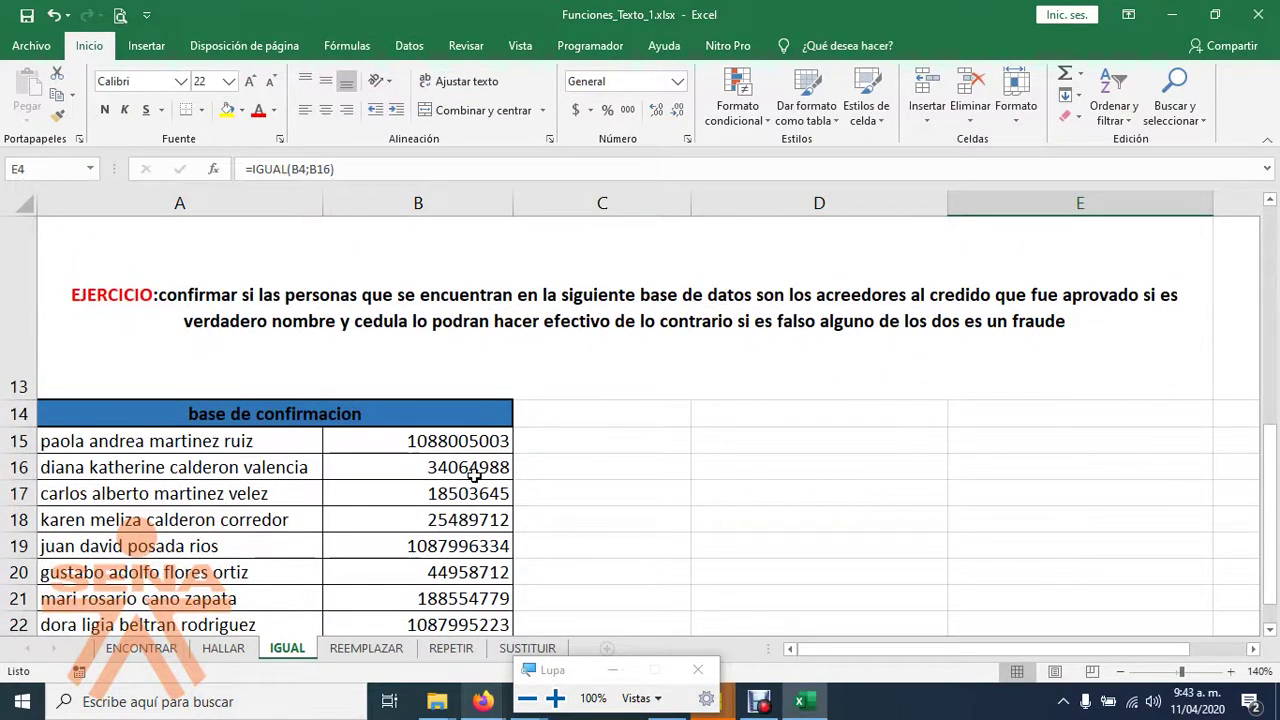
pyautogui.scroll(5, 476, 446)
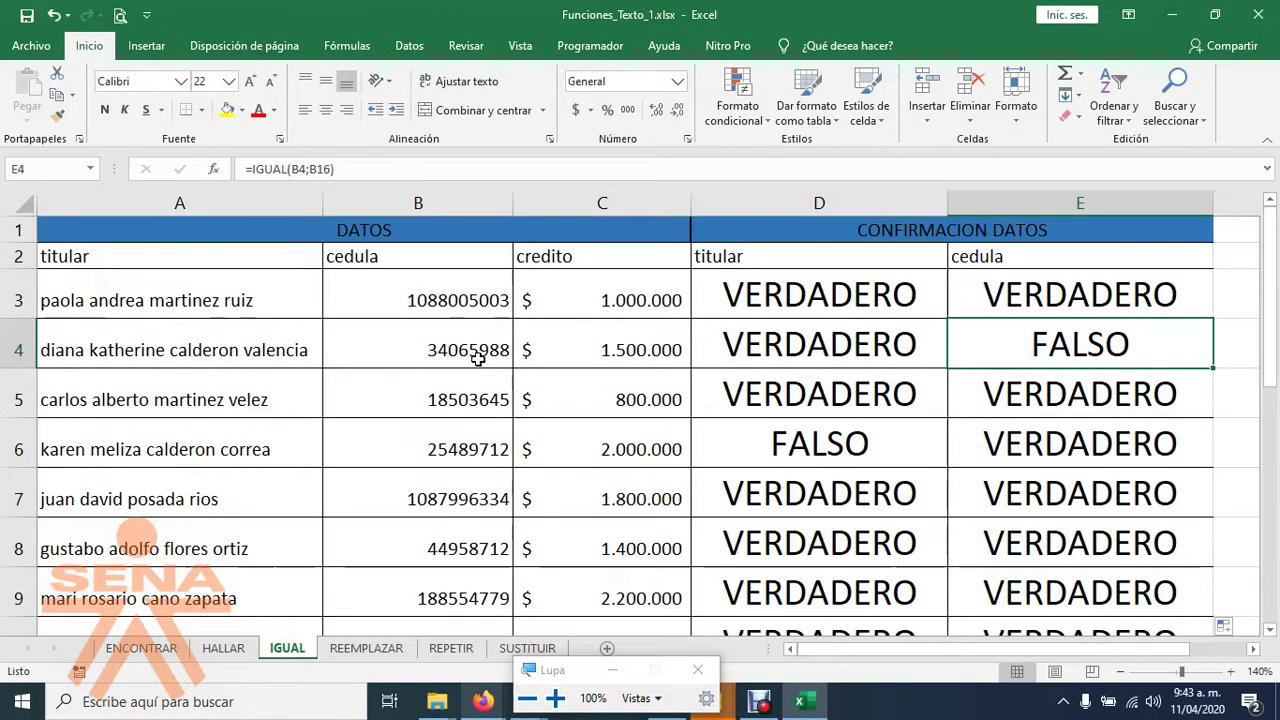
pyautogui.click(850, 398)
pyautogui.press('Right')
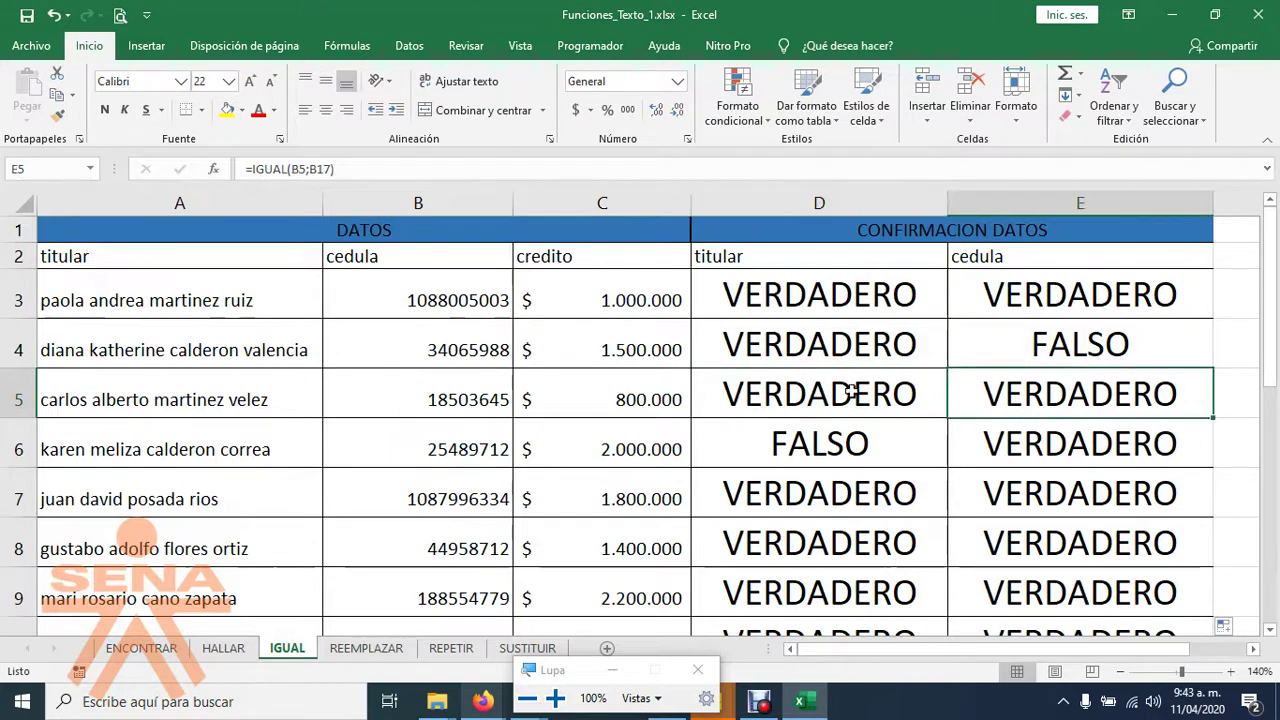
pyautogui.moveTo(228, 407); pyautogui.dragTo(386, 400)
pyautogui.click(731, 440)
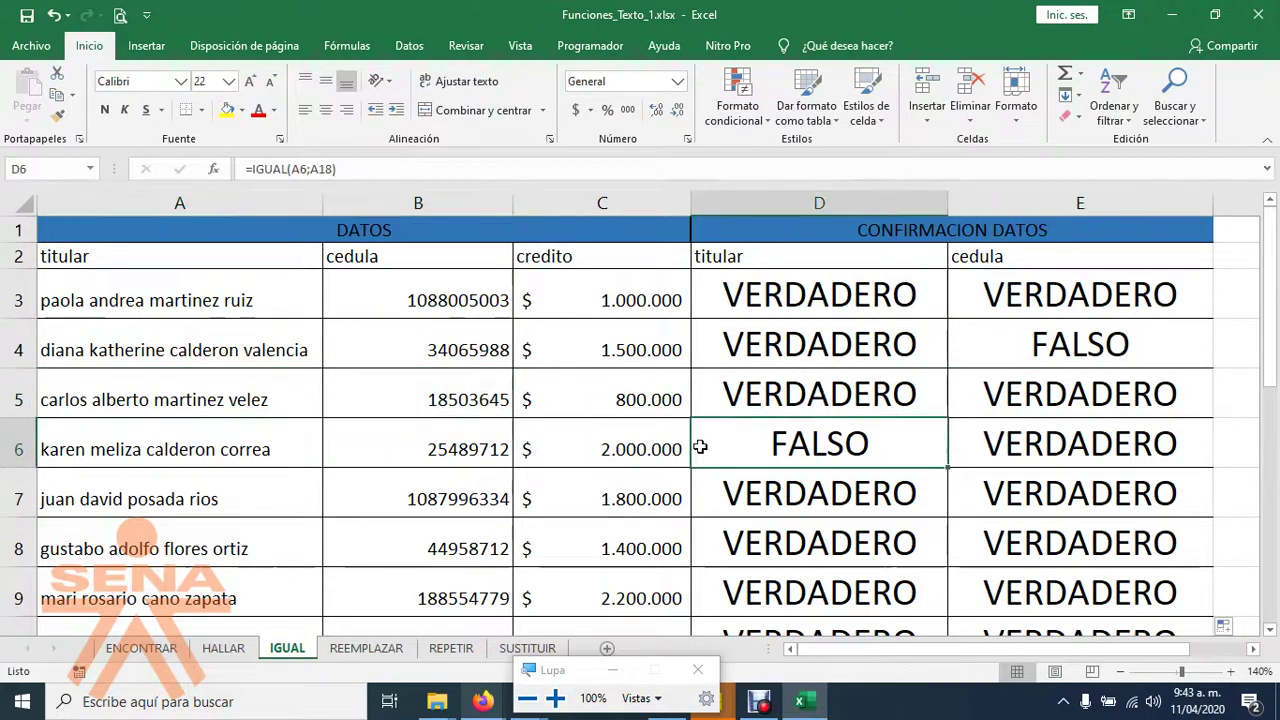
pyautogui.click(997, 443)
pyautogui.click(500, 446)
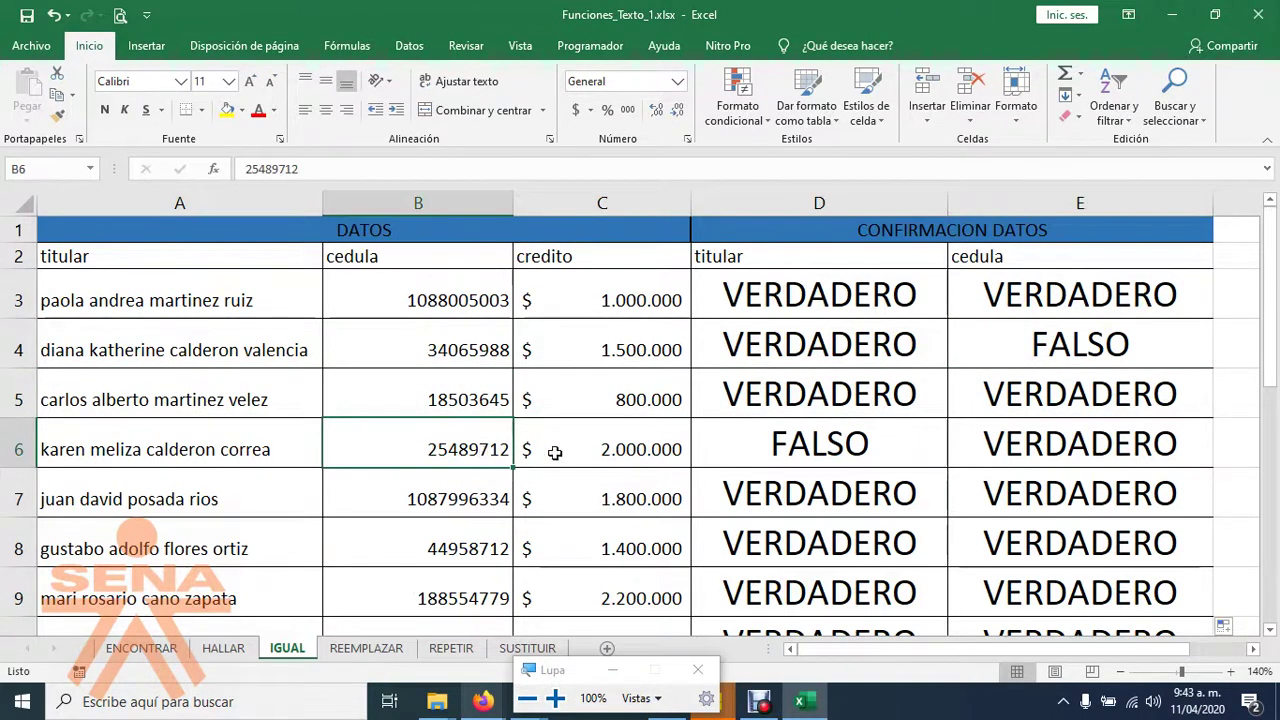
pyautogui.press('Right')
pyautogui.press('Right')
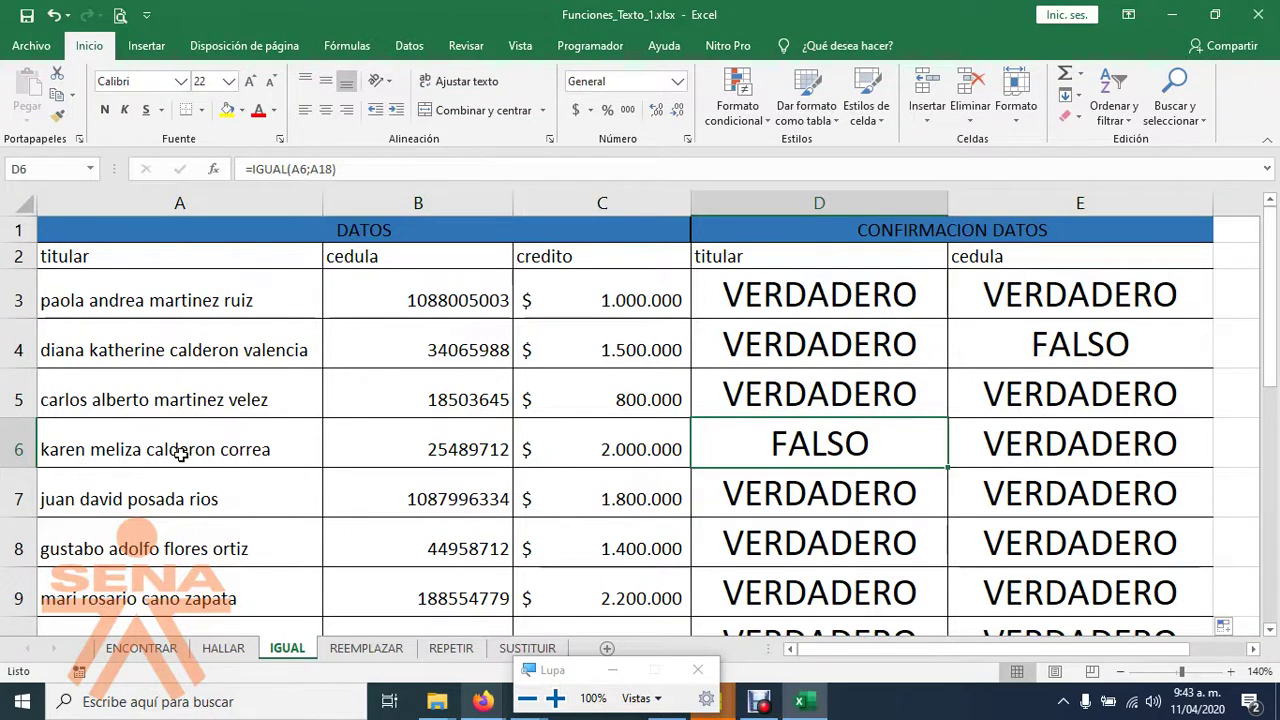
pyautogui.scroll(-3, 240, 460)
pyautogui.scroll(-2, 246, 494)
pyautogui.scroll(2, 230, 420)
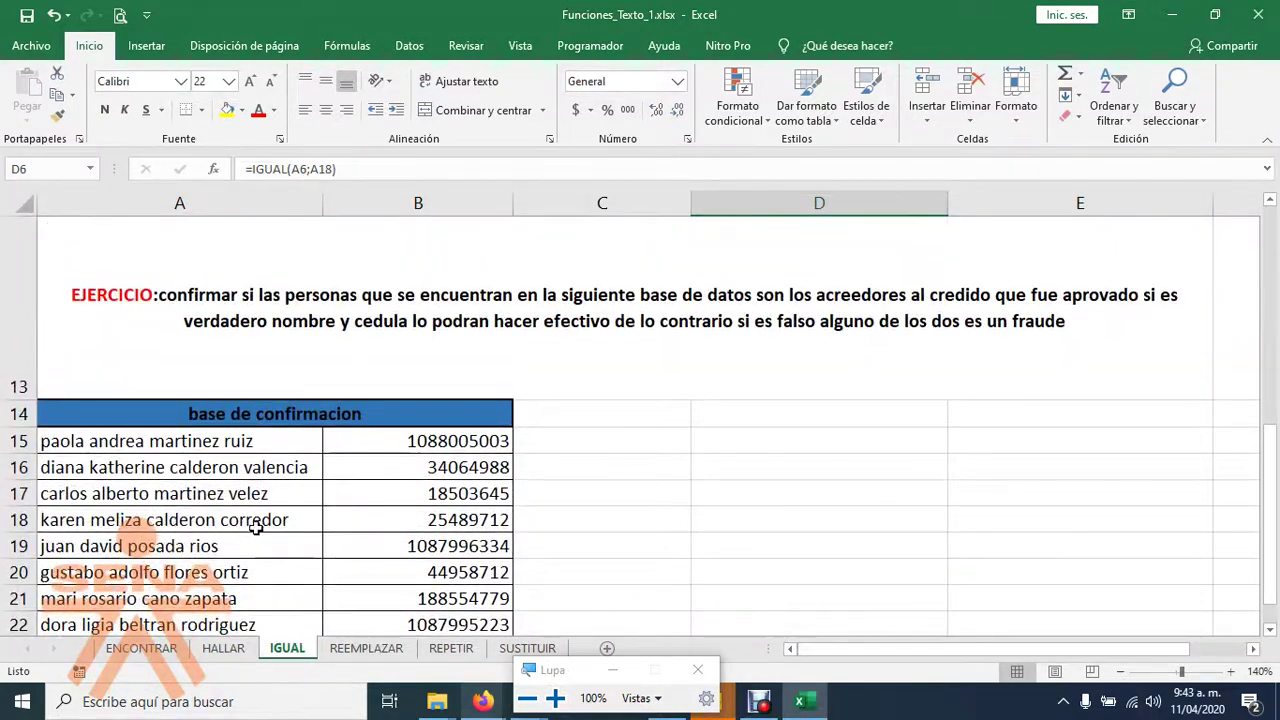
pyautogui.scroll(3, 266, 527)
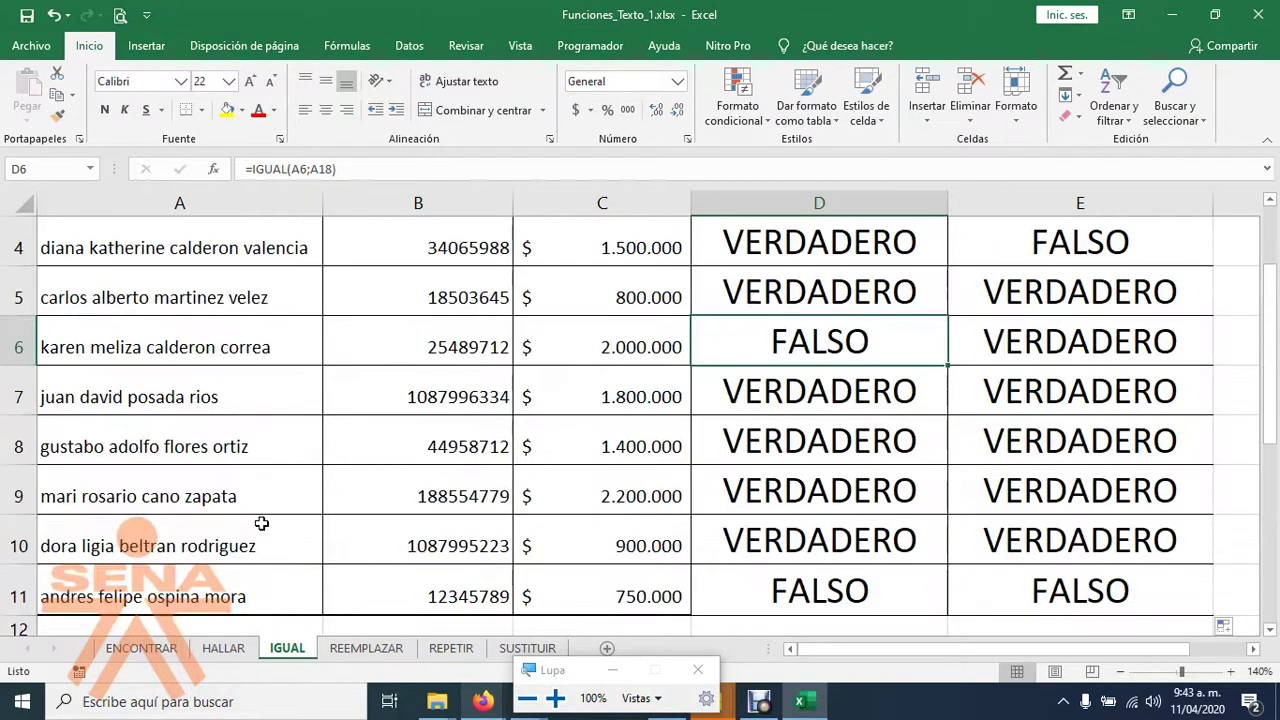
pyautogui.click(272, 347)
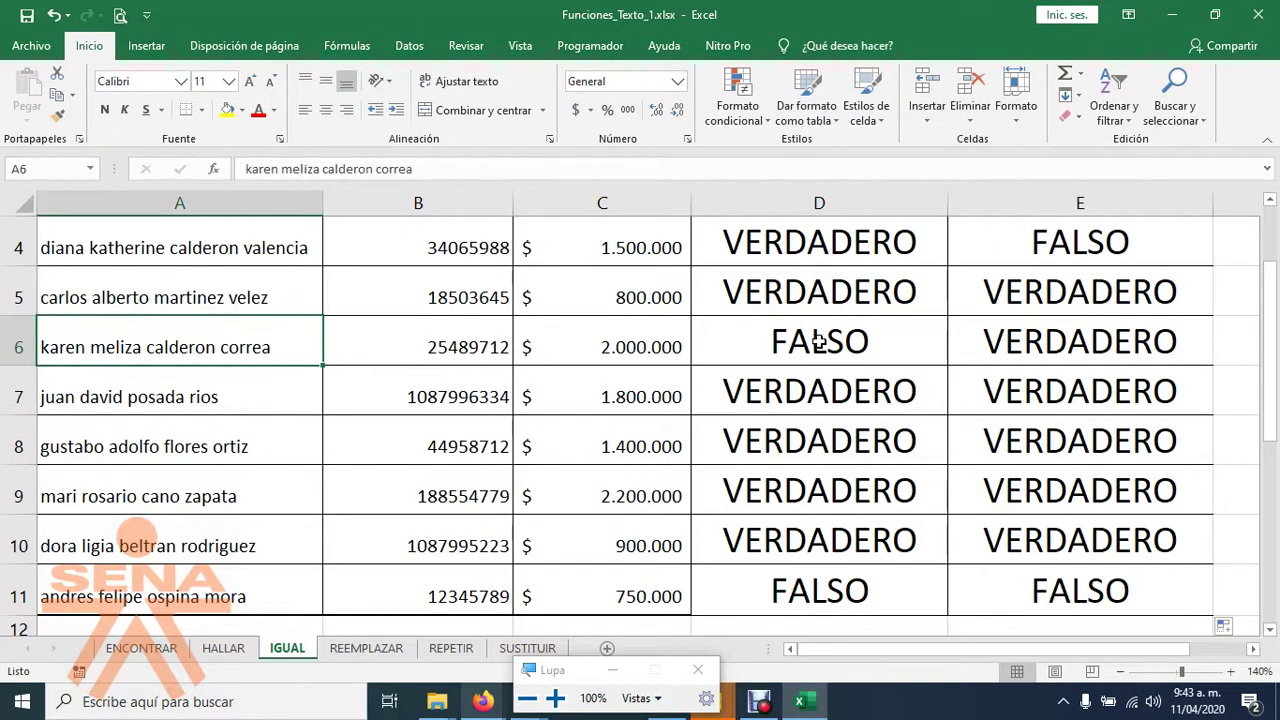
pyautogui.moveTo(871, 386); pyautogui.dragTo(1100, 531)
pyautogui.click(900, 578)
pyautogui.hotkey('shift', 'Right')
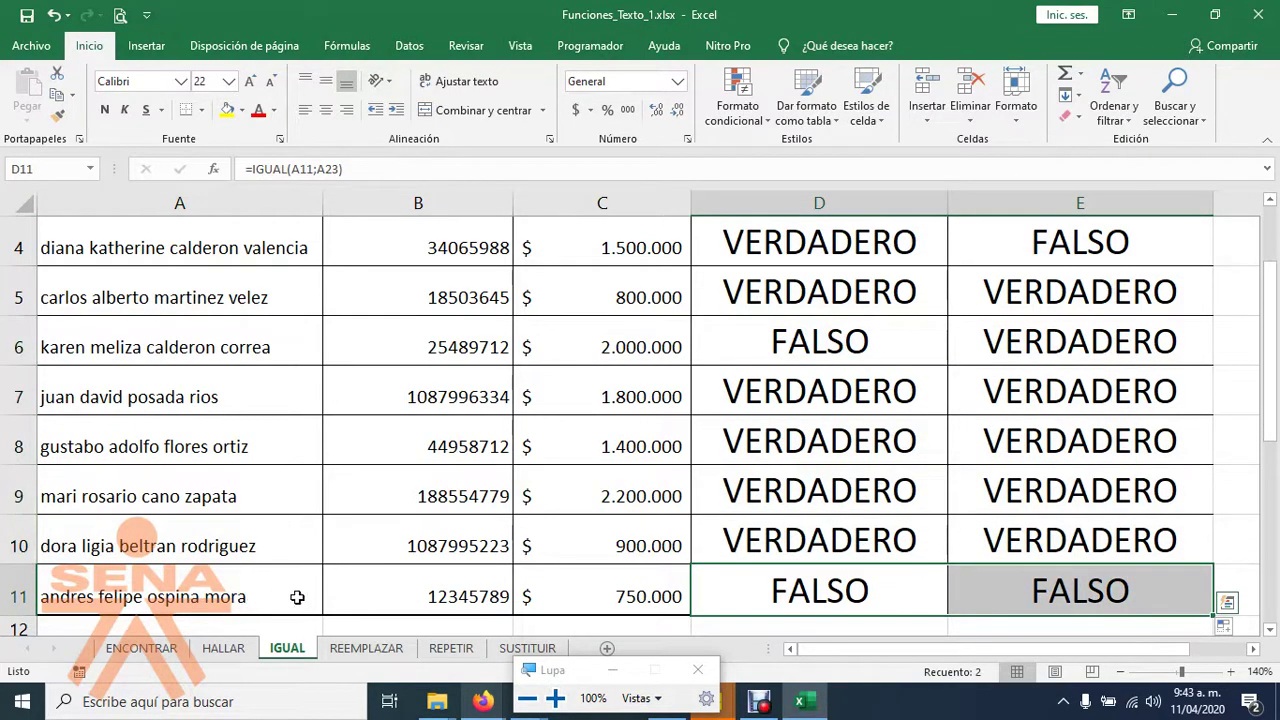
pyautogui.scroll(-2, 297, 597)
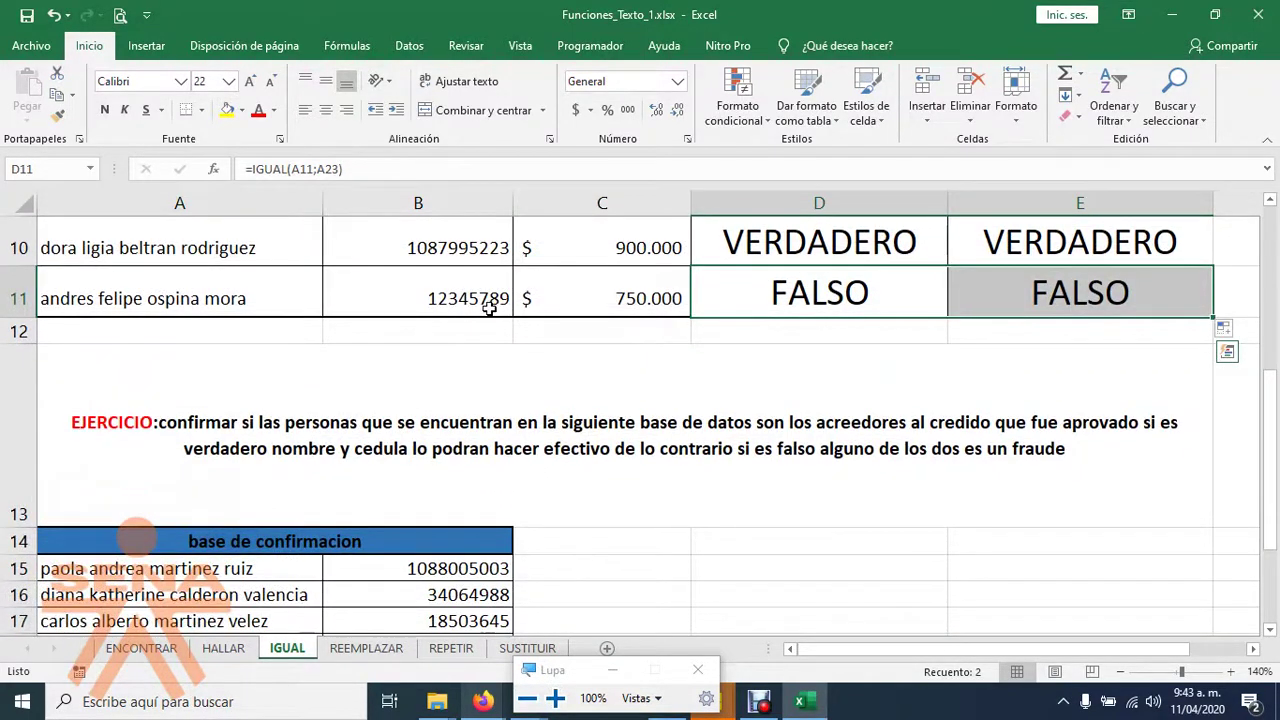
pyautogui.scroll(-3, 395, 450)
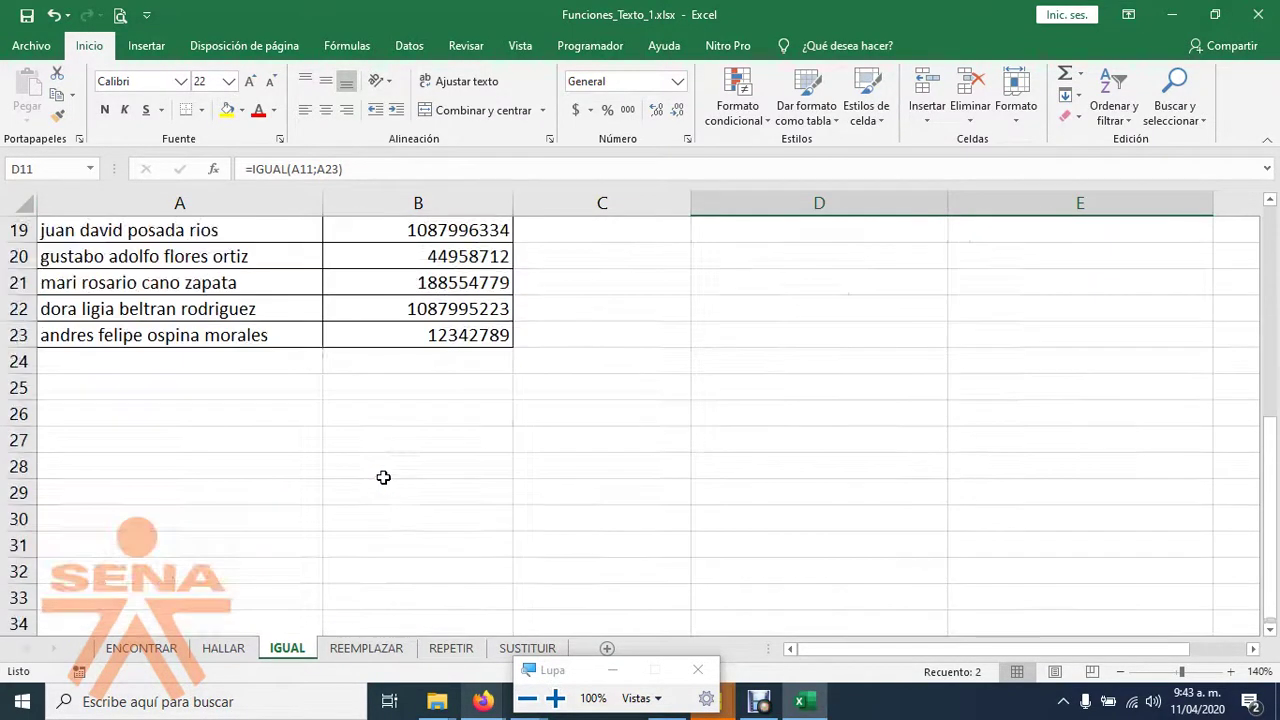
pyautogui.click(220, 338)
pyautogui.scroll(4, 252, 347)
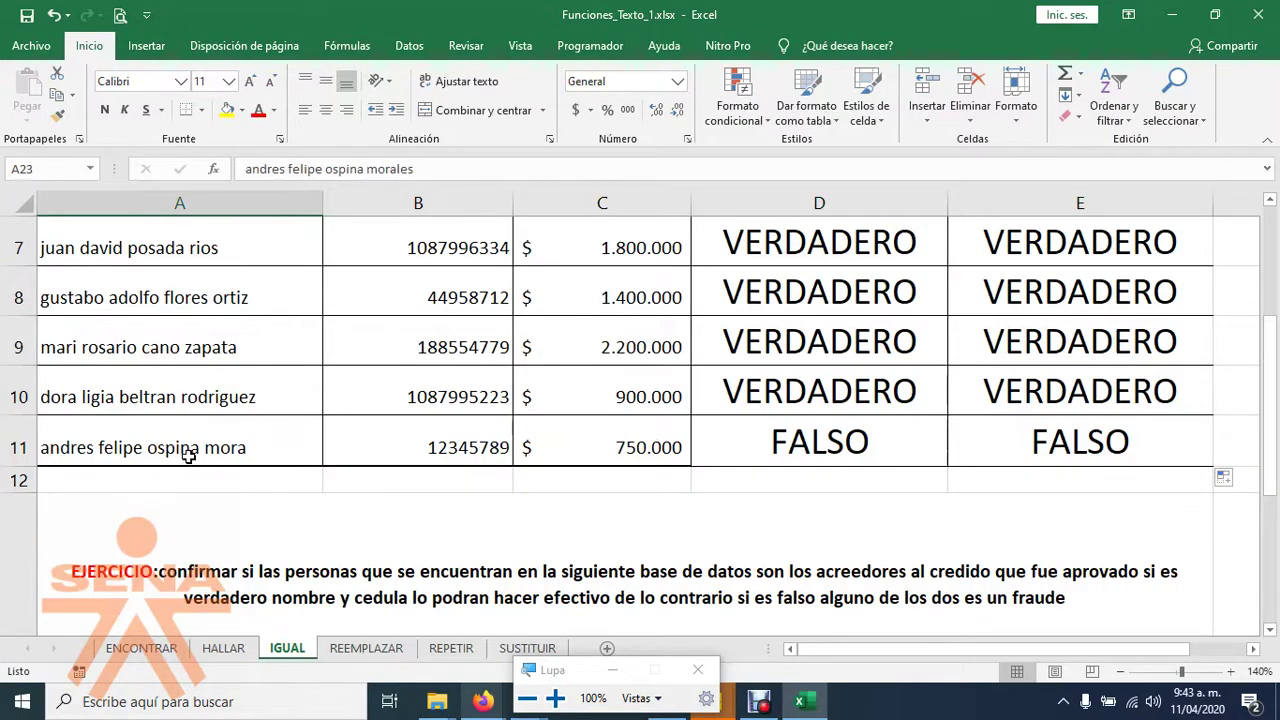
pyautogui.scroll(-2, 429, 529)
pyautogui.scroll(-2, 431, 609)
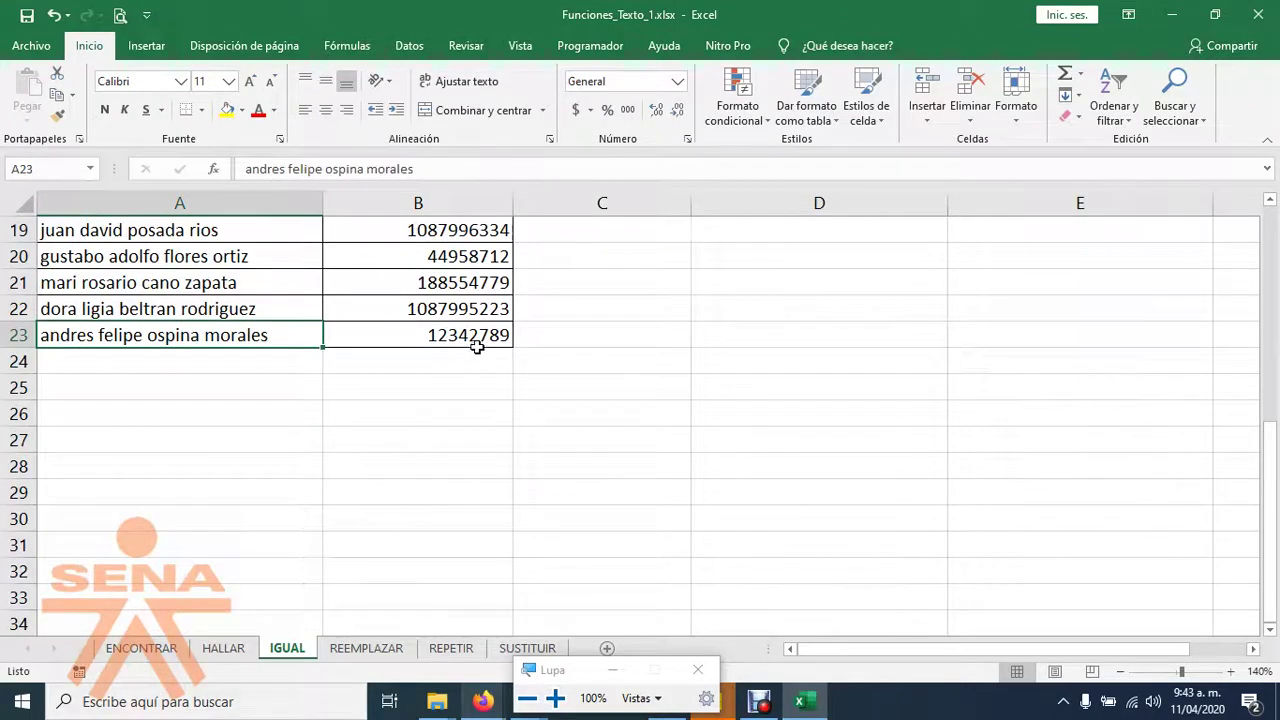
pyautogui.scroll(3, 466, 345)
pyautogui.scroll(2, 457, 337)
pyautogui.click(496, 450)
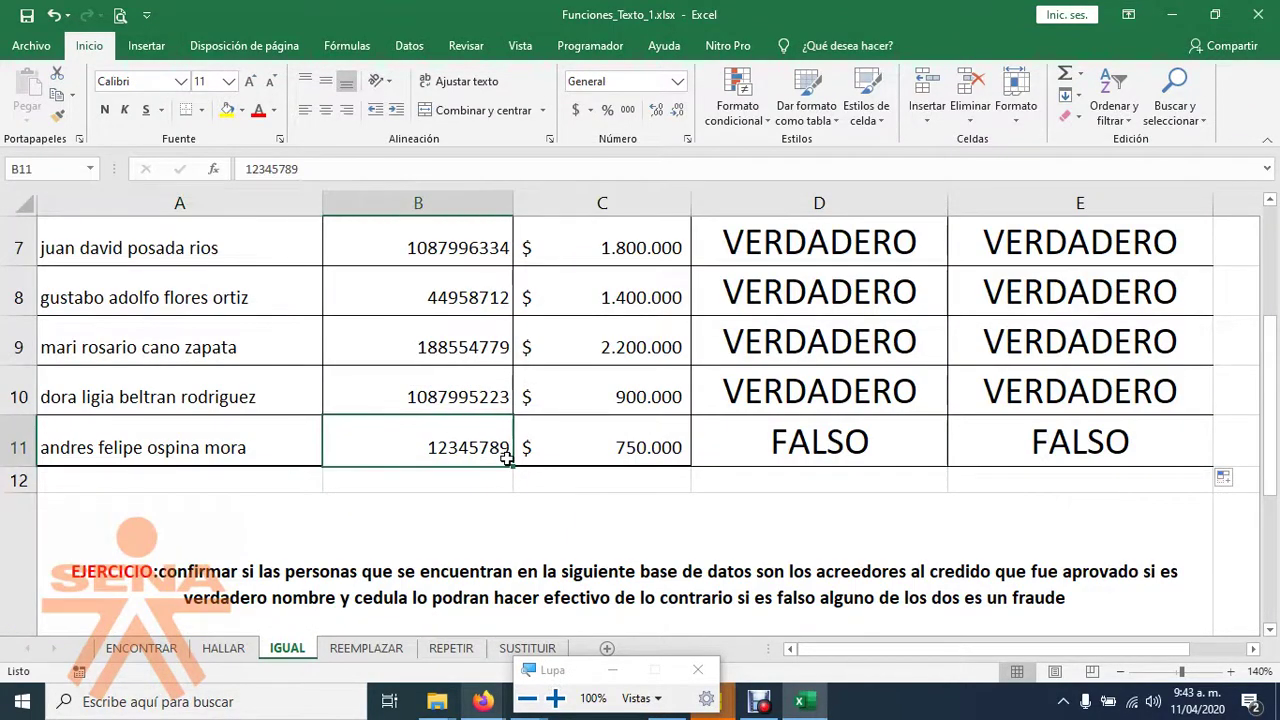
pyautogui.scroll(2, 507, 457)
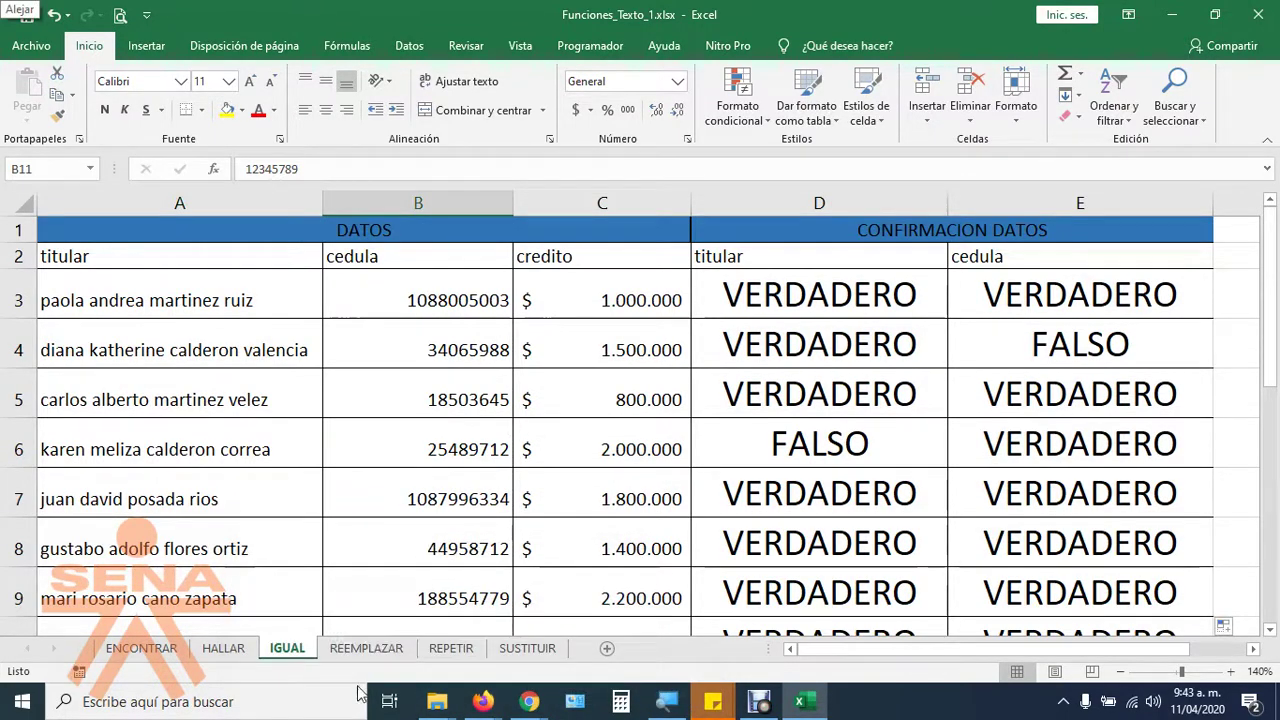
# Open the REEMPLAZAR sheet and zoom the view to 140%.
pyautogui.click(362, 650)
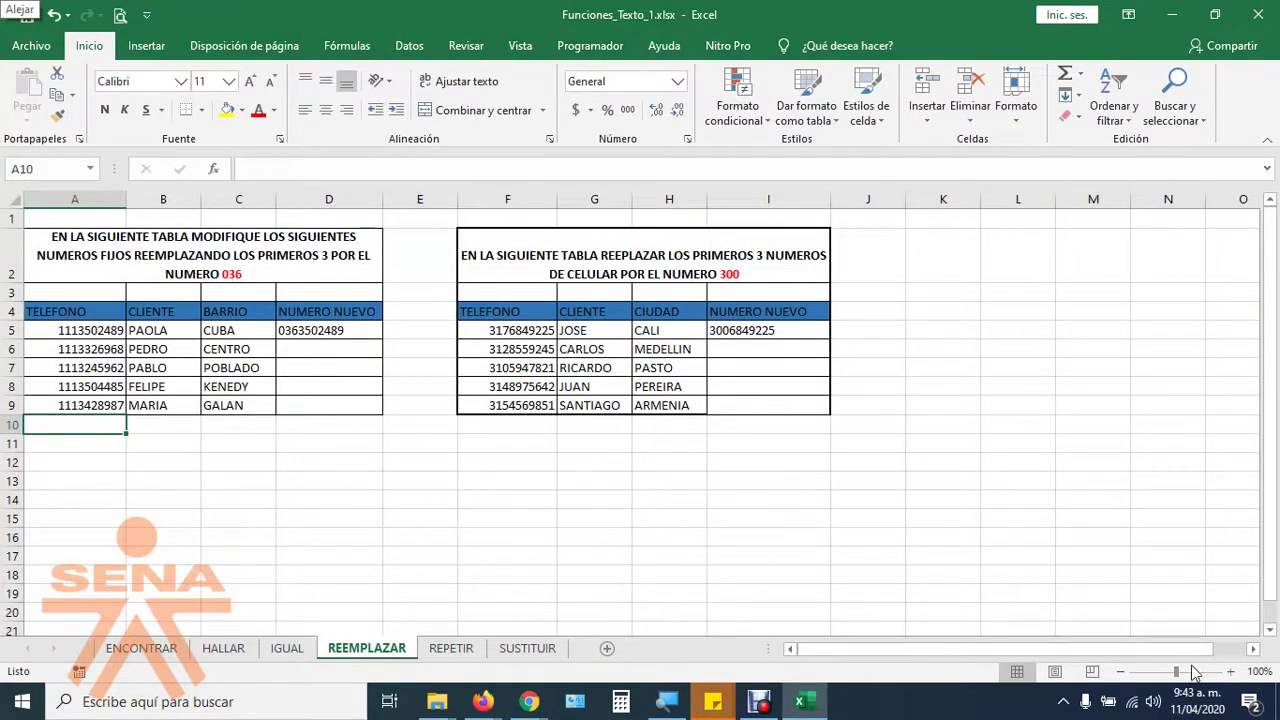
pyautogui.click(1230, 671)
pyautogui.click(1230, 671)
pyautogui.click(1231, 671)
pyautogui.click(1231, 671)
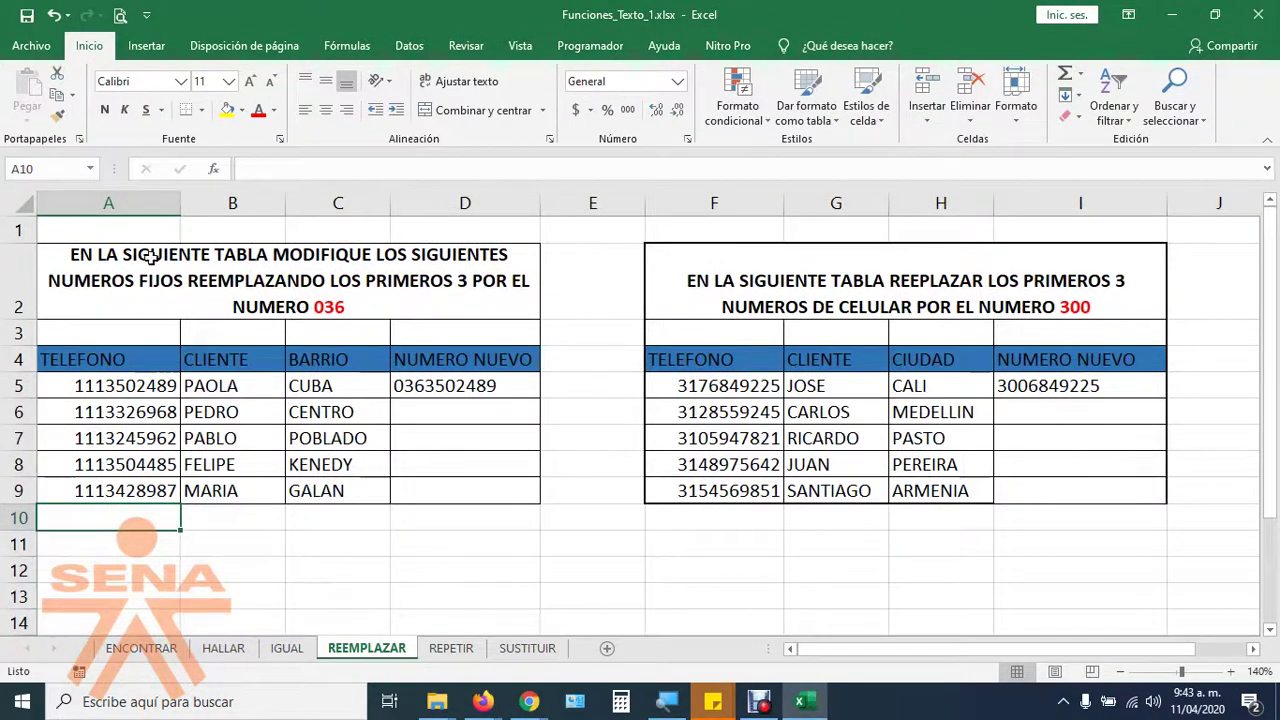
# Read the A2 instructions, select the phone number in A5, and zoom to 170%.
pyautogui.click(148, 257)
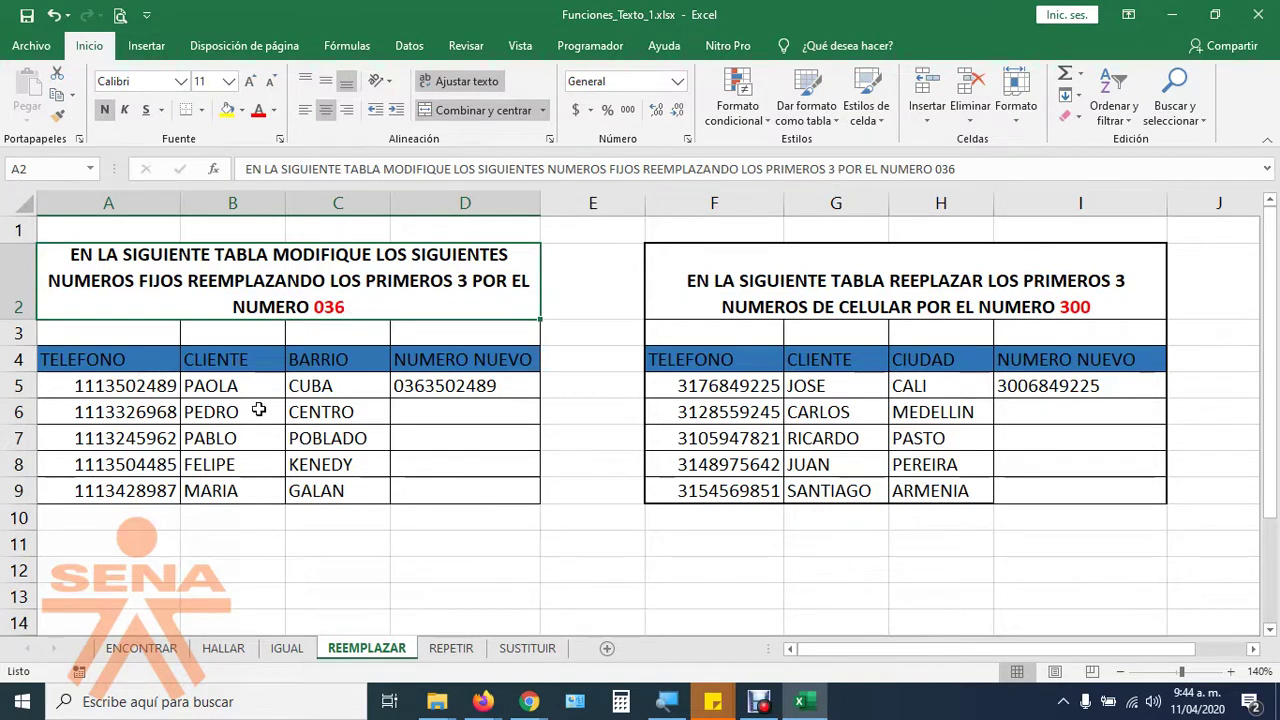
pyautogui.click(140, 385)
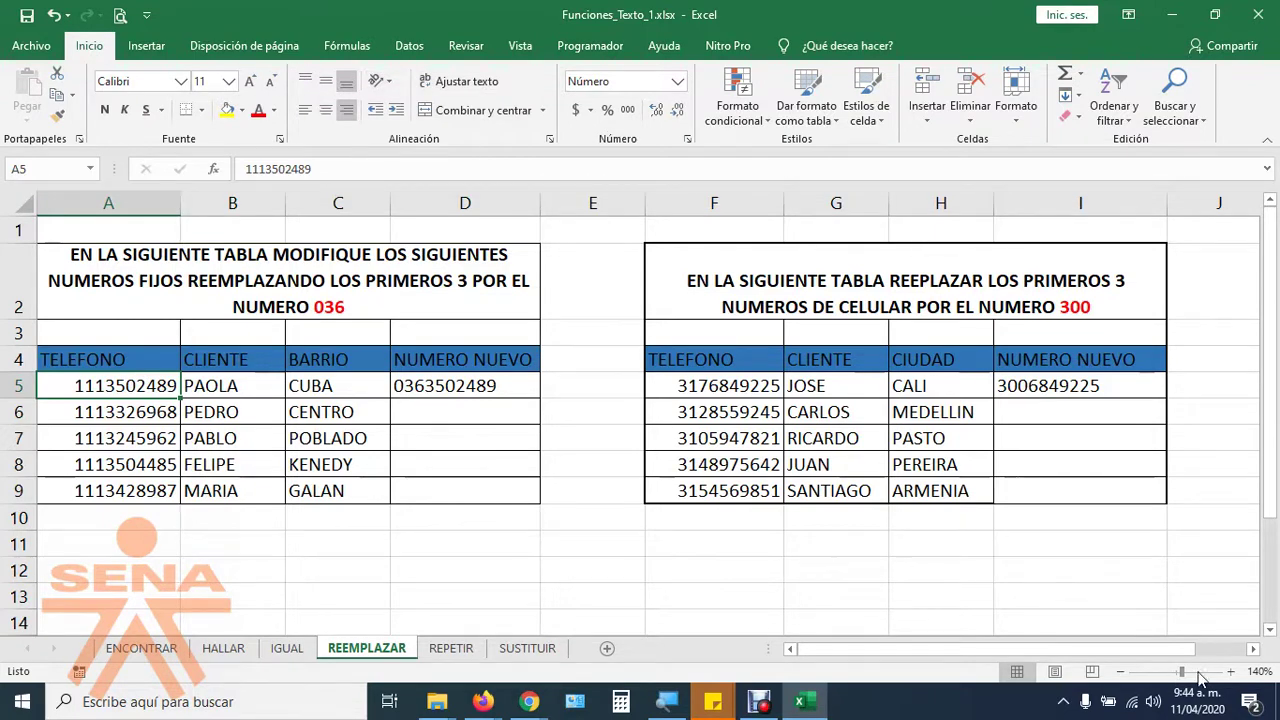
pyautogui.click(1231, 672)
pyautogui.click(1231, 672)
pyautogui.click(1231, 672)
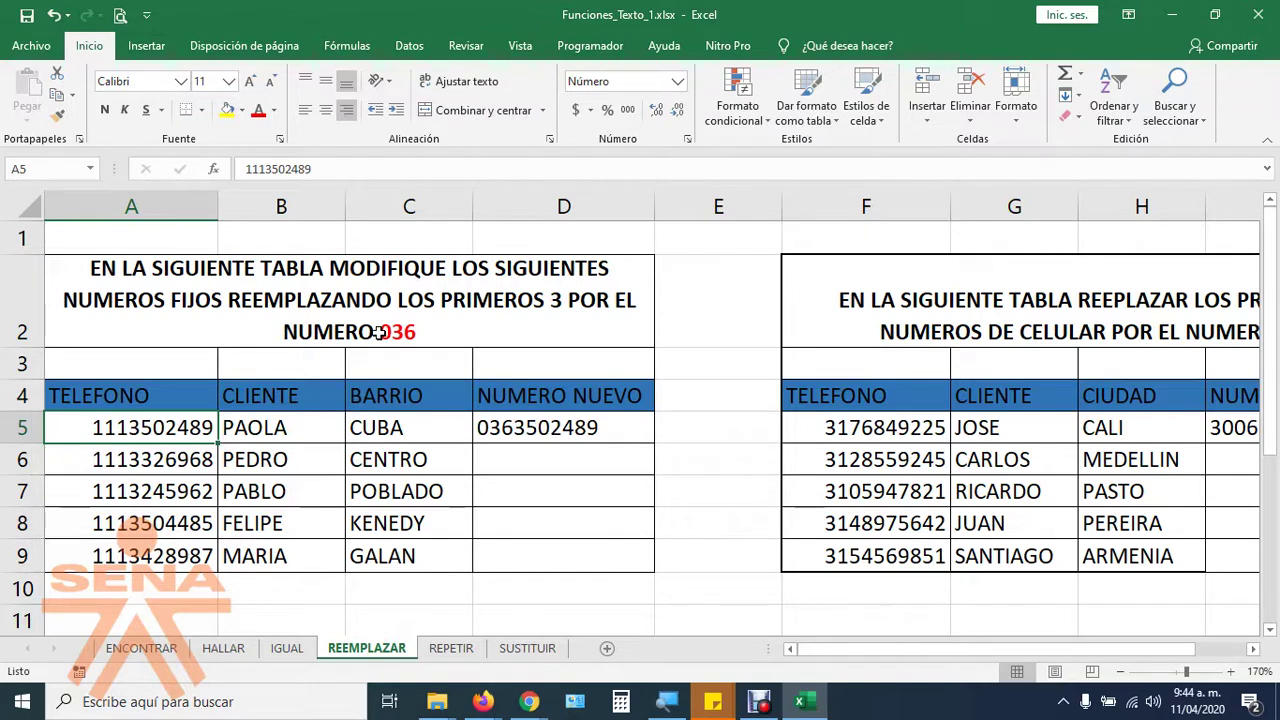
# Highlight the first three digits and then the remaining digits of A5's phone number.
pyautogui.doubleClick(139, 428)
pyautogui.moveTo(92, 428); pyautogui.dragTo(129, 428)
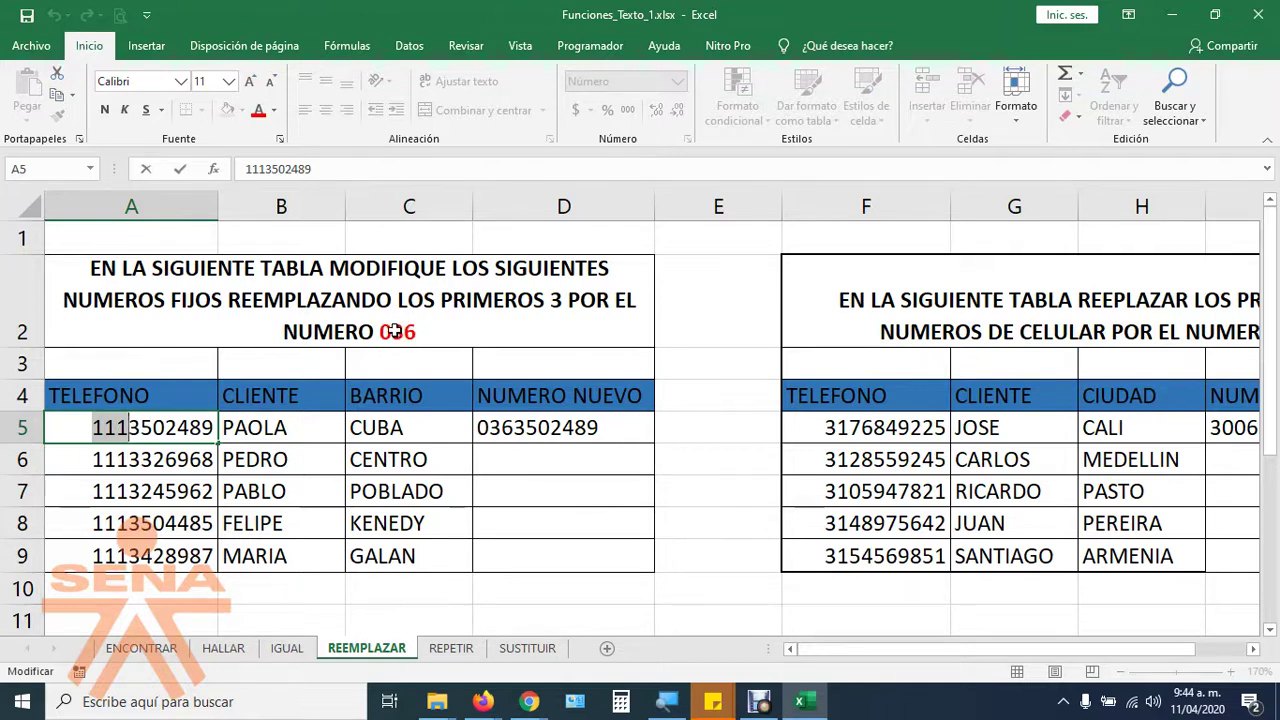
pyautogui.moveTo(131, 428); pyautogui.dragTo(214, 428)
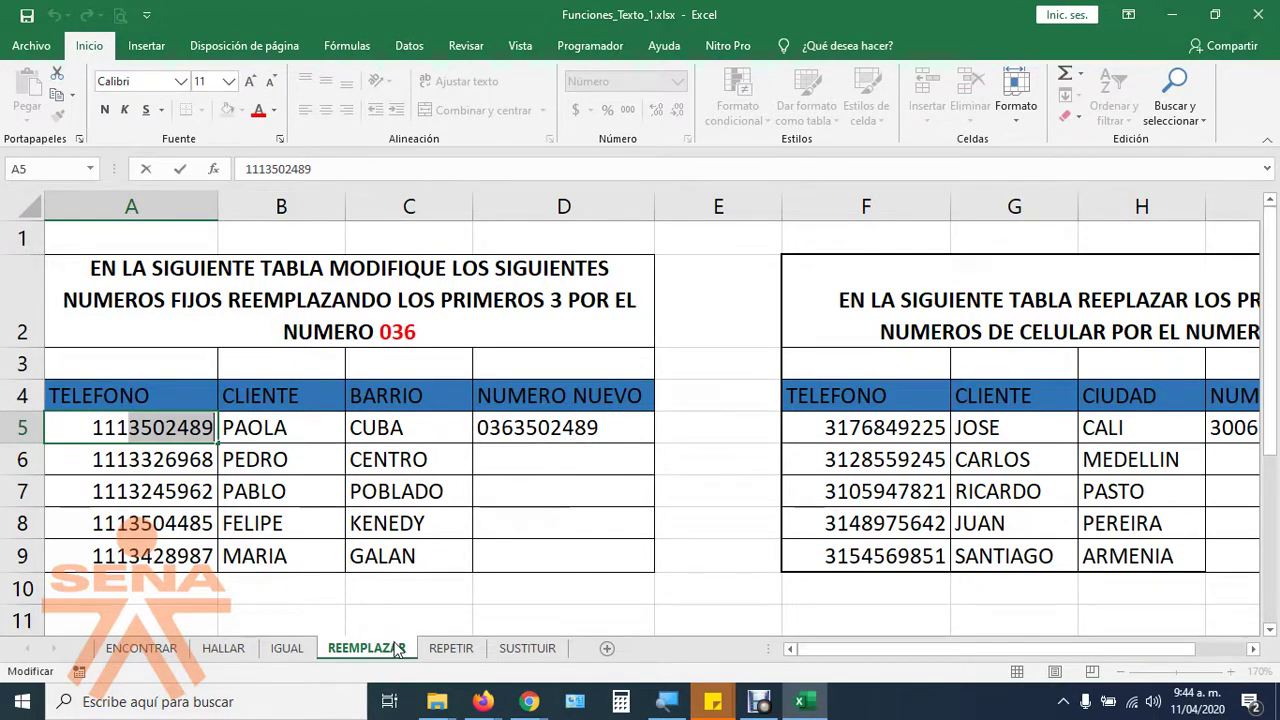
# Start a fresh =REEMPLAZAR( formula in D5 from the function autocomplete list.
pyautogui.click(611, 428)
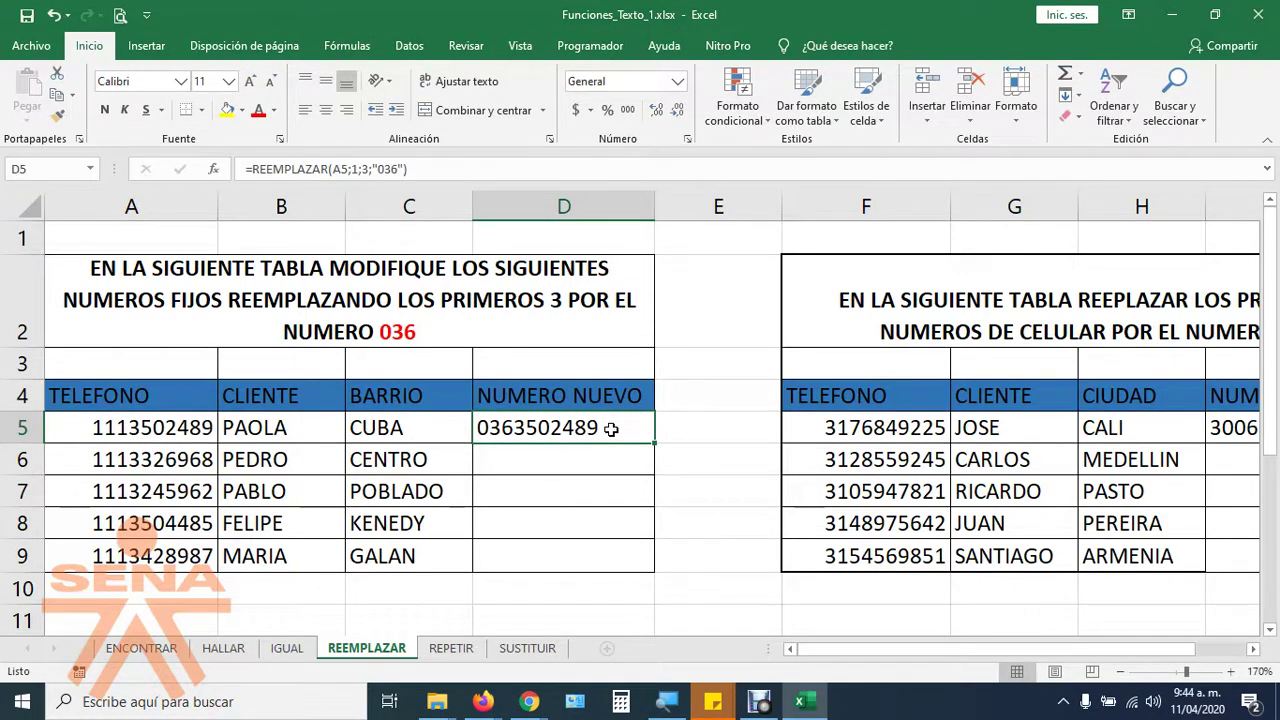
pyautogui.write('=')
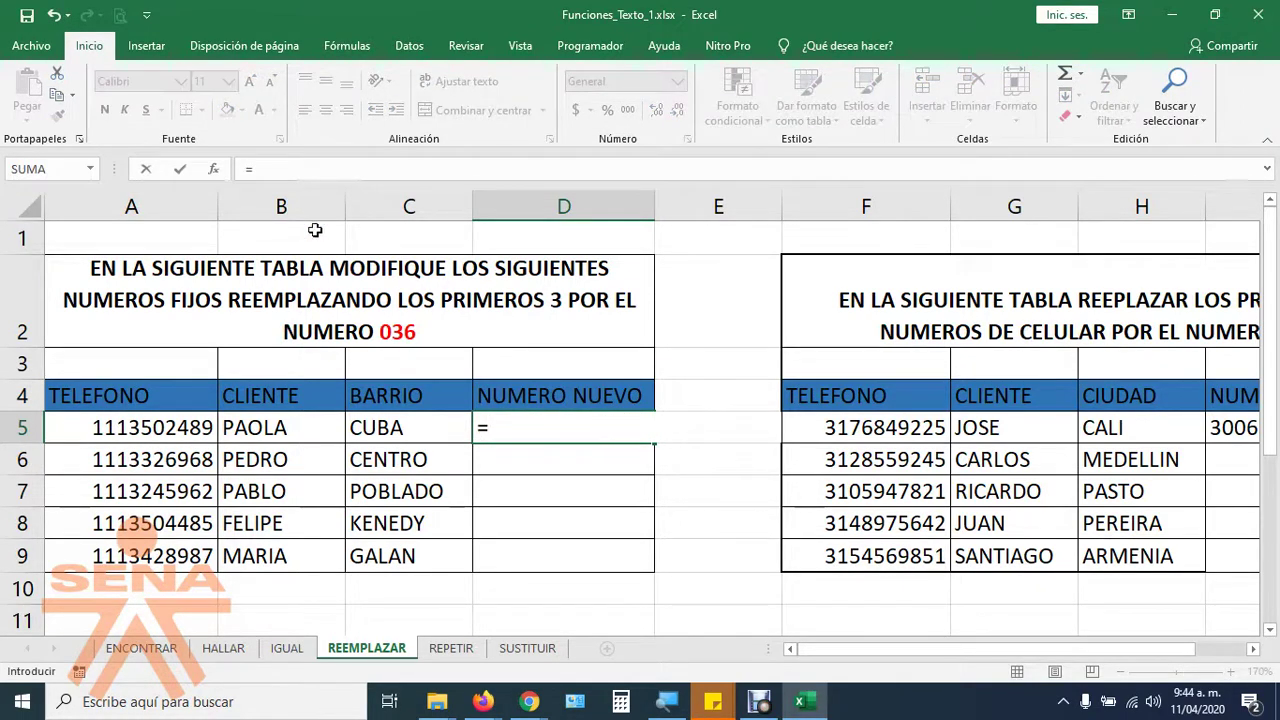
pyautogui.write('re')
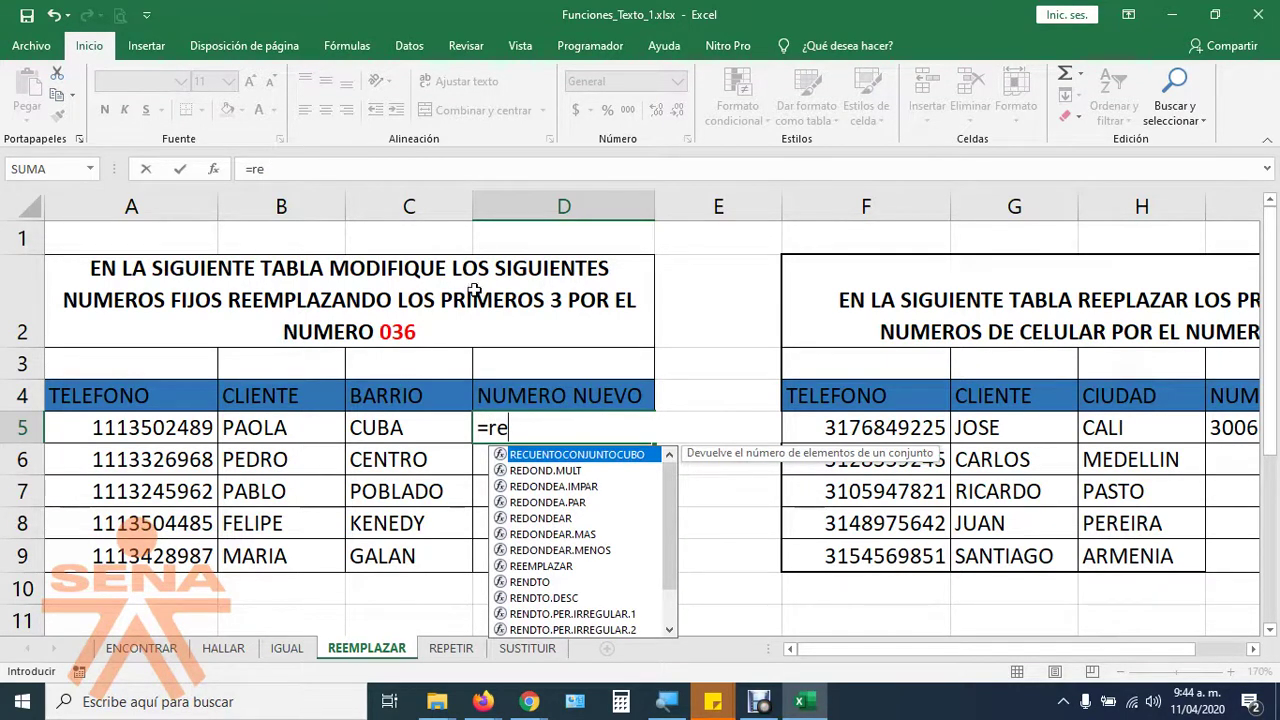
pyautogui.write('e')
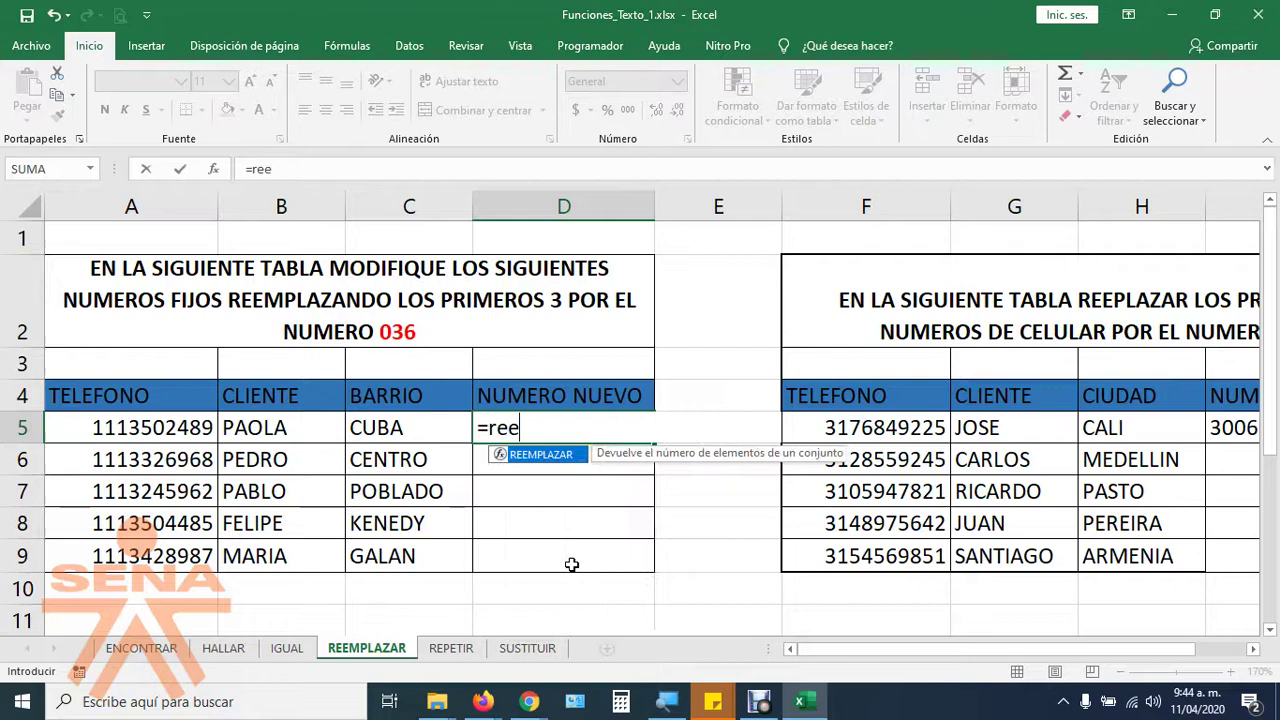
pyautogui.doubleClick(562, 456)
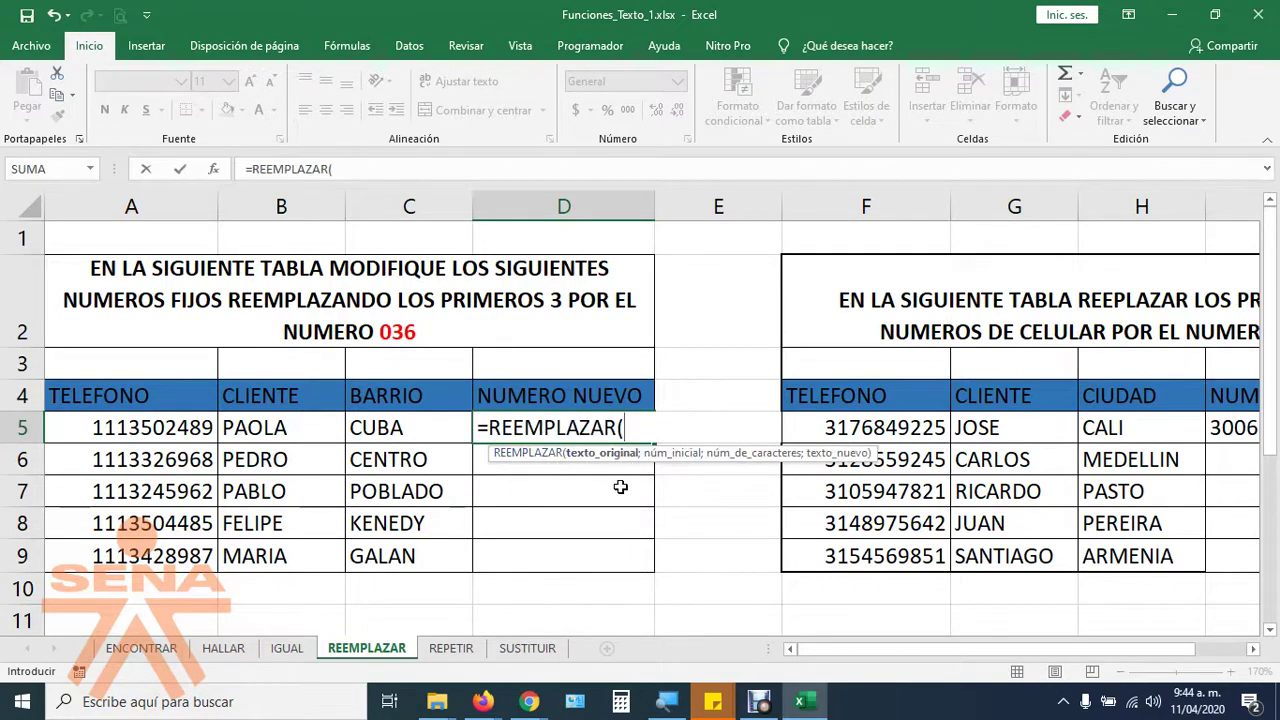
# Complete =REEMPLAZAR(A5;1;3;036) in D5, swapping A5's first three digits for 036.
pyautogui.moveTo(667, 701)
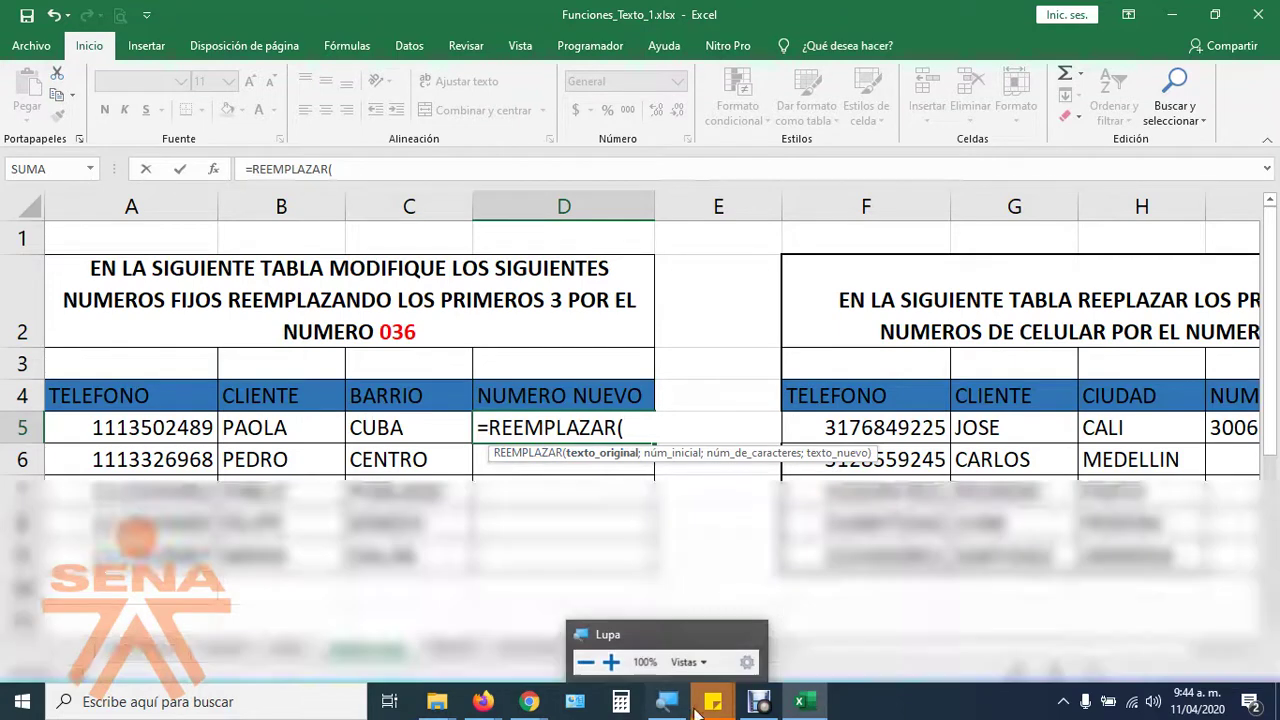
pyautogui.click(622, 668)
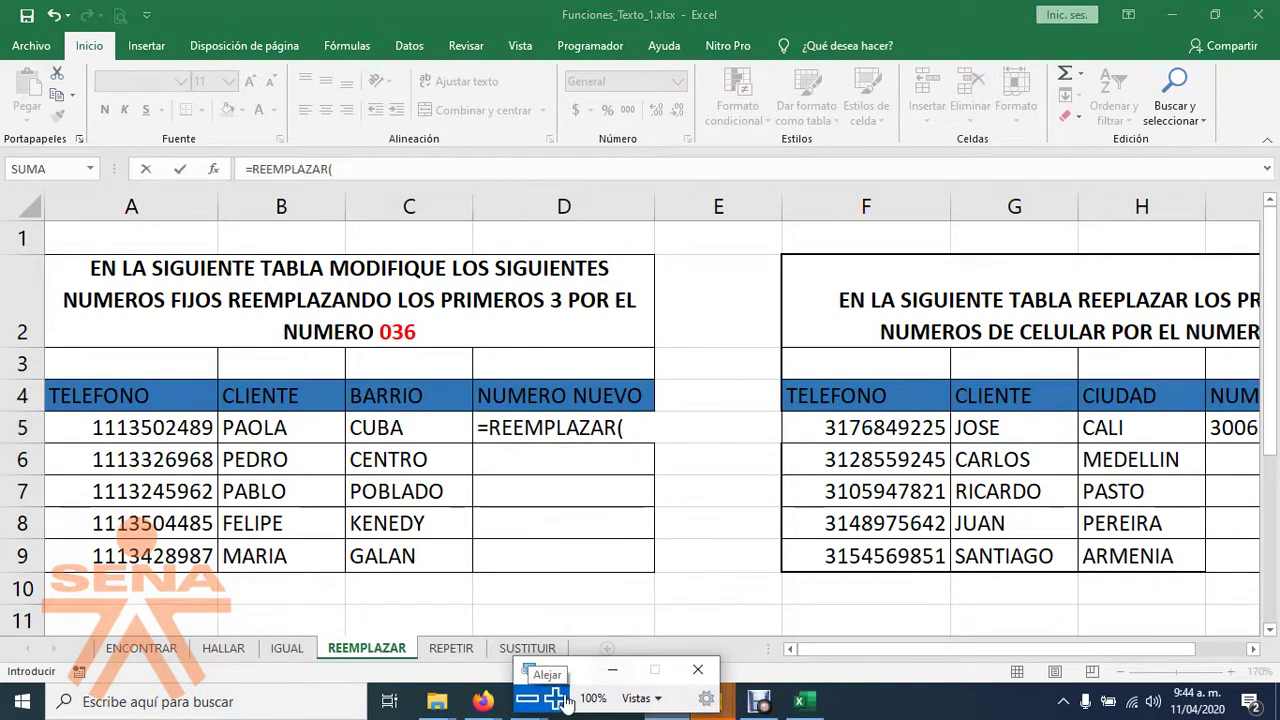
pyautogui.click(555, 698)
pyautogui.click(800, 238)
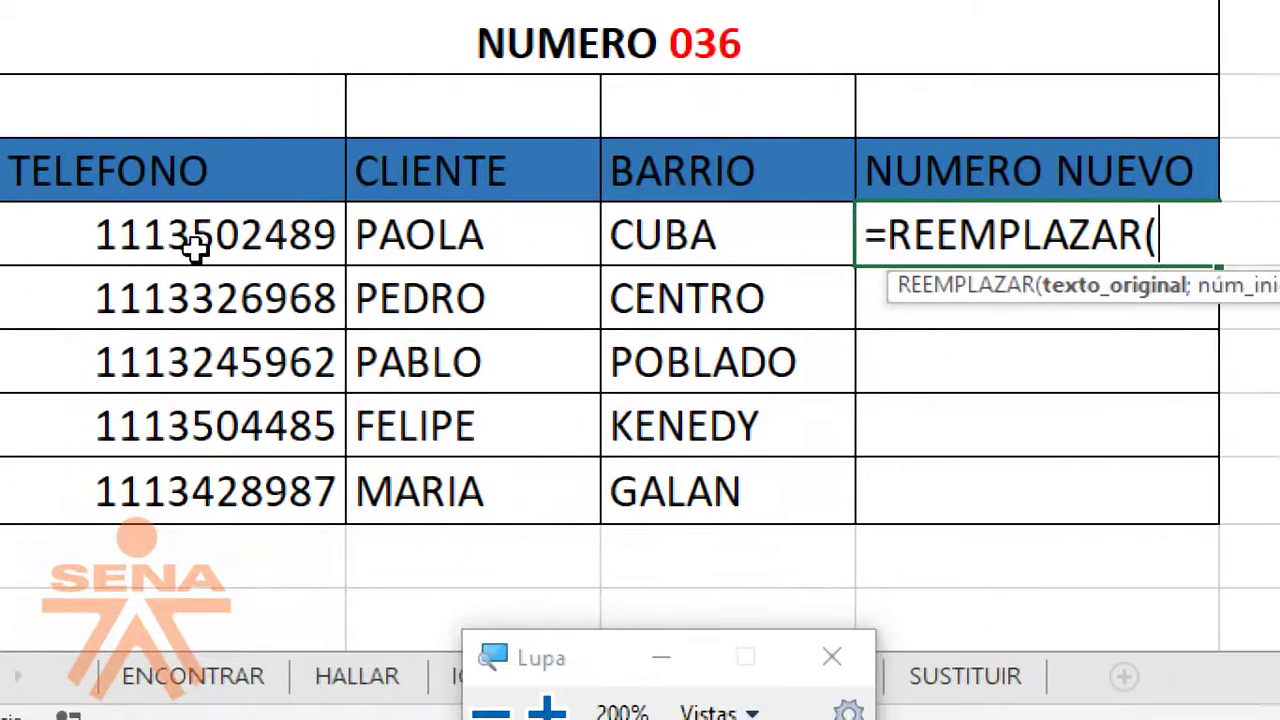
pyautogui.click(190, 240)
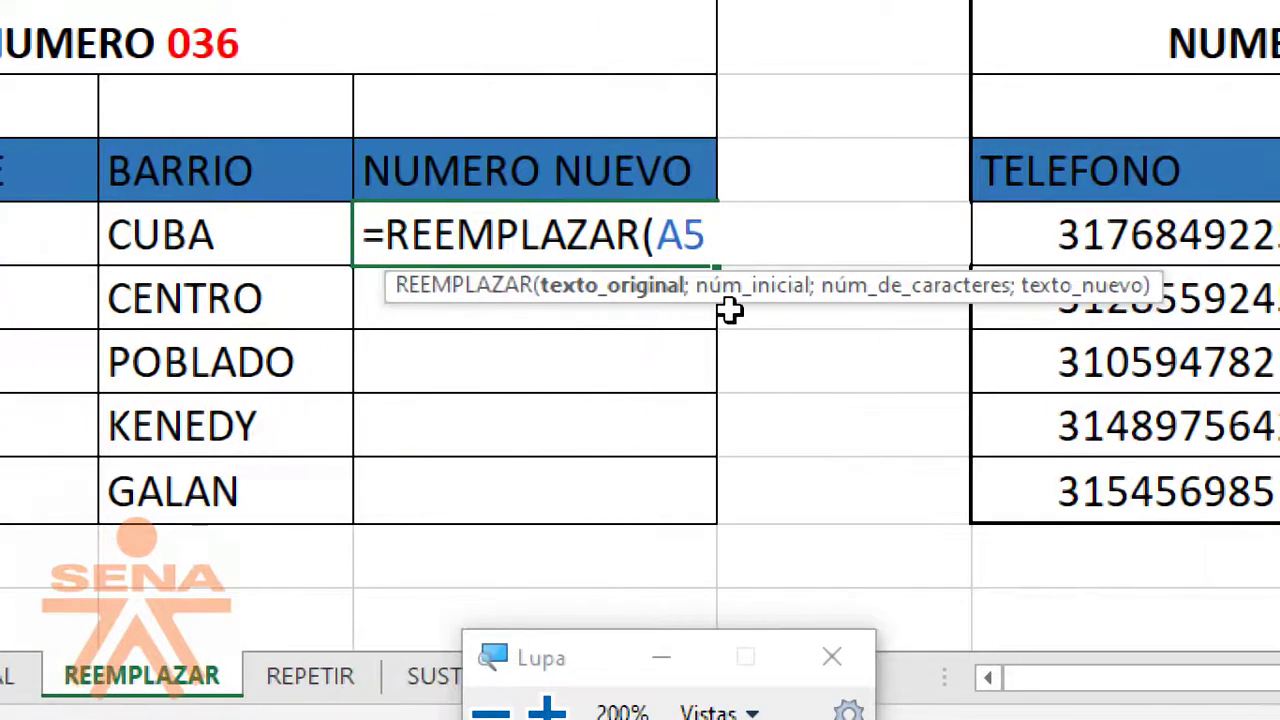
pyautogui.write(';1')
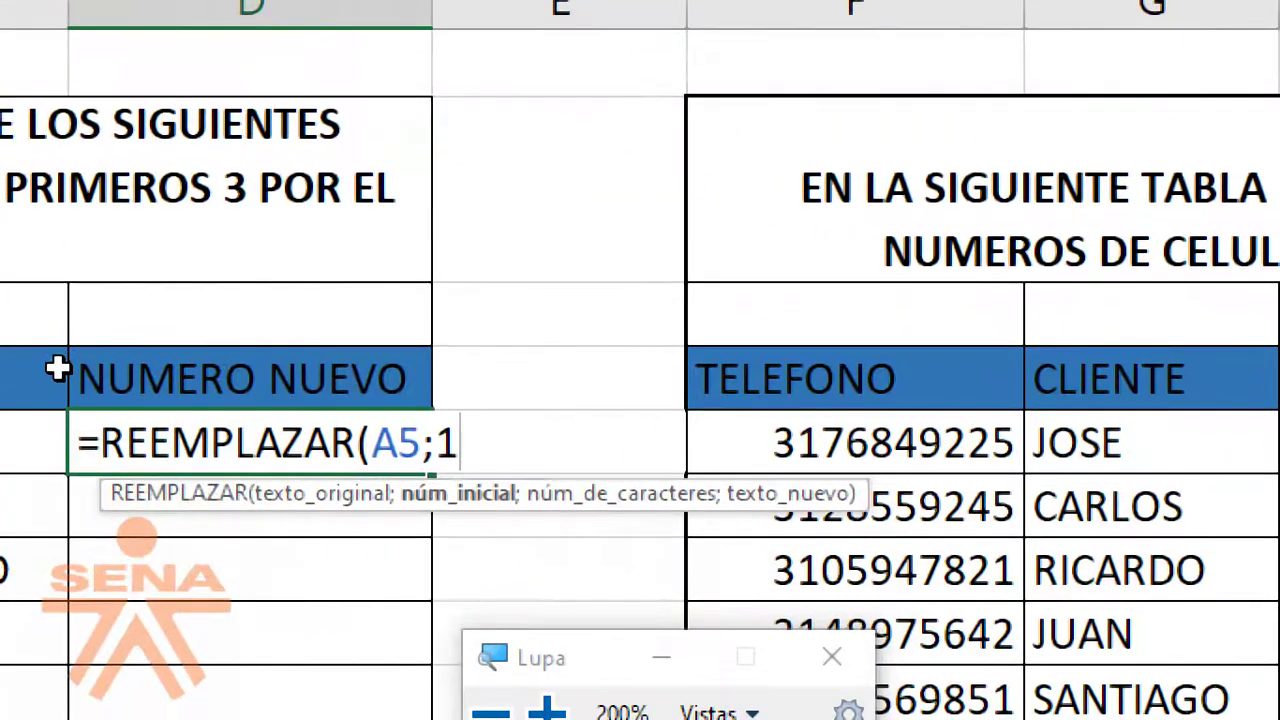
pyautogui.write(';')
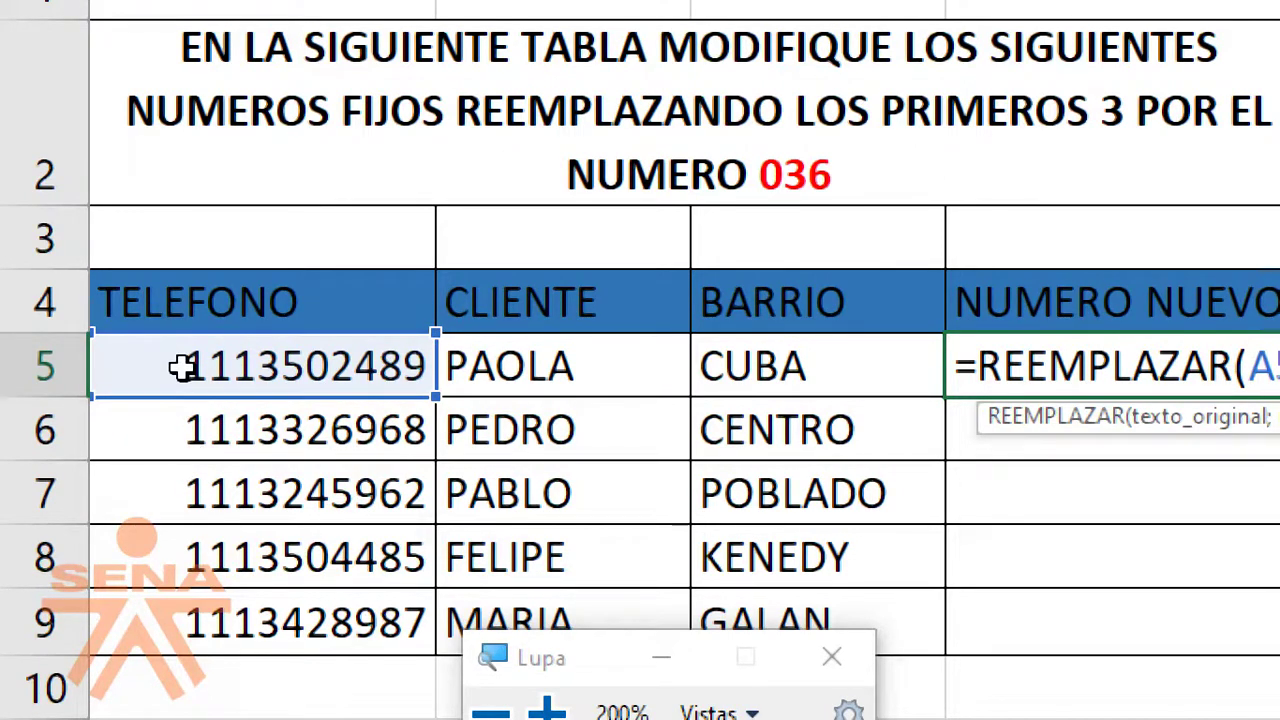
pyautogui.write(';1;')
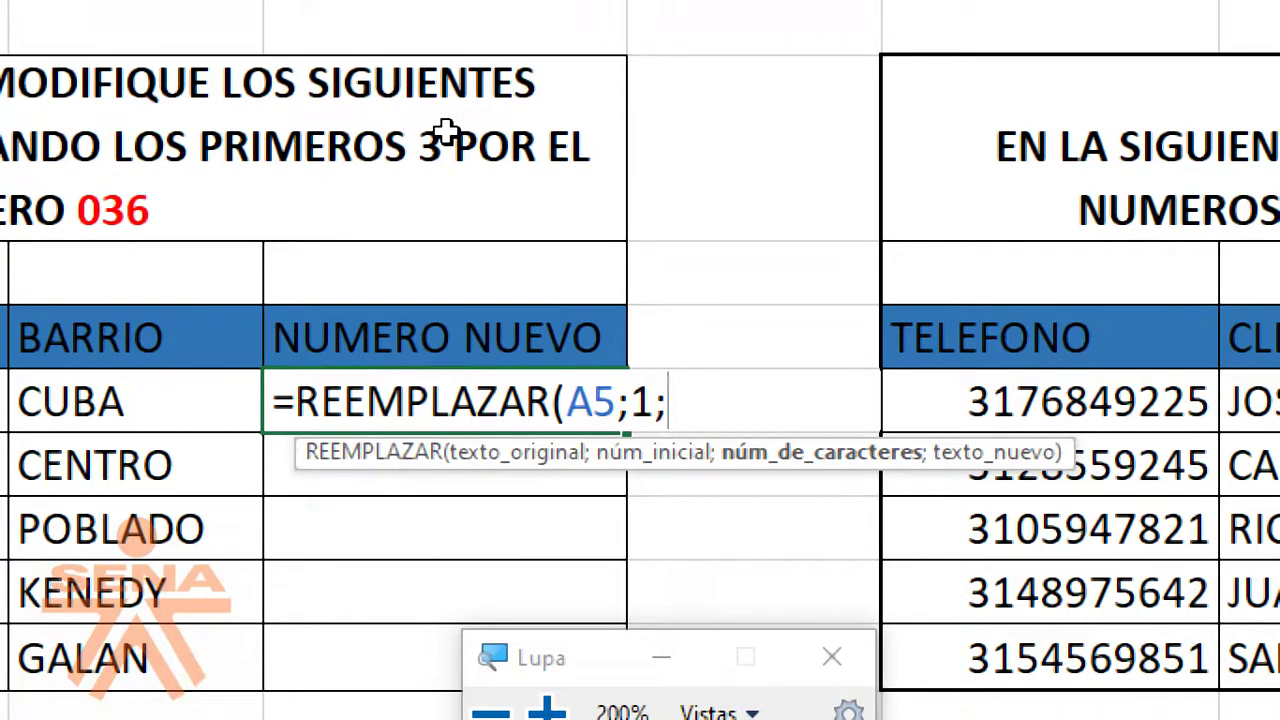
pyautogui.write('3')
pyautogui.write(';')
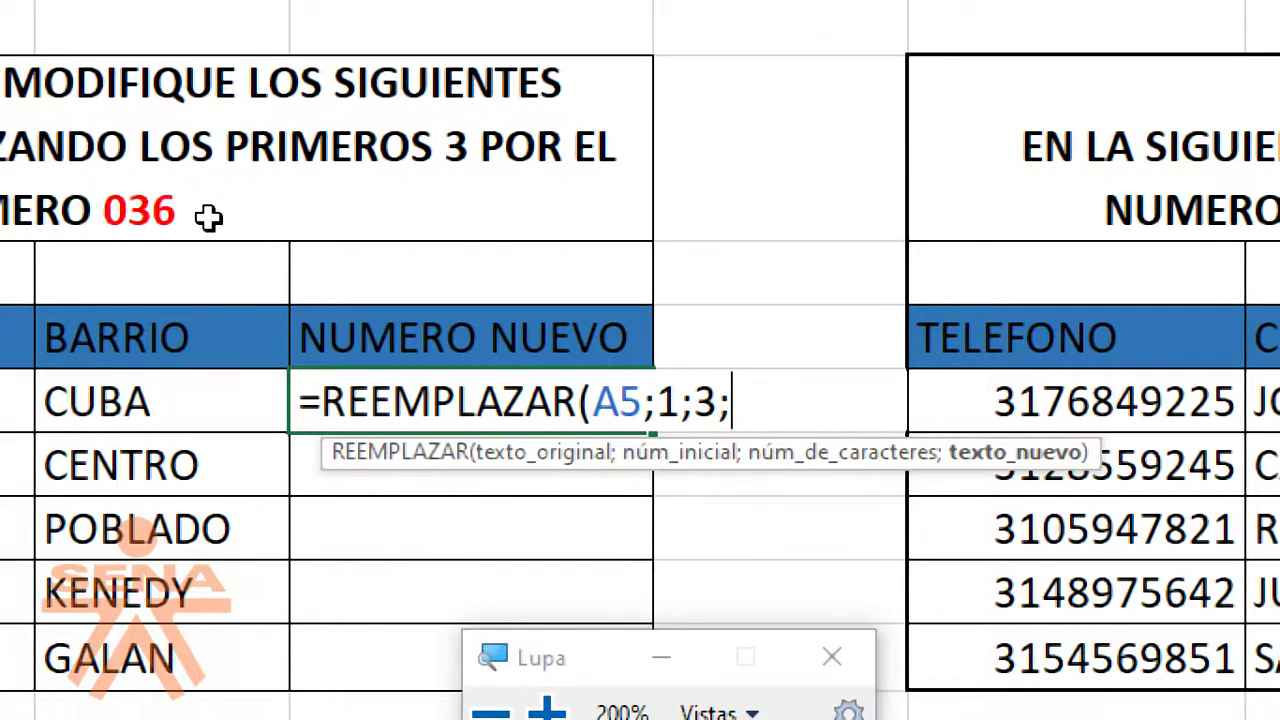
pyautogui.write('036')
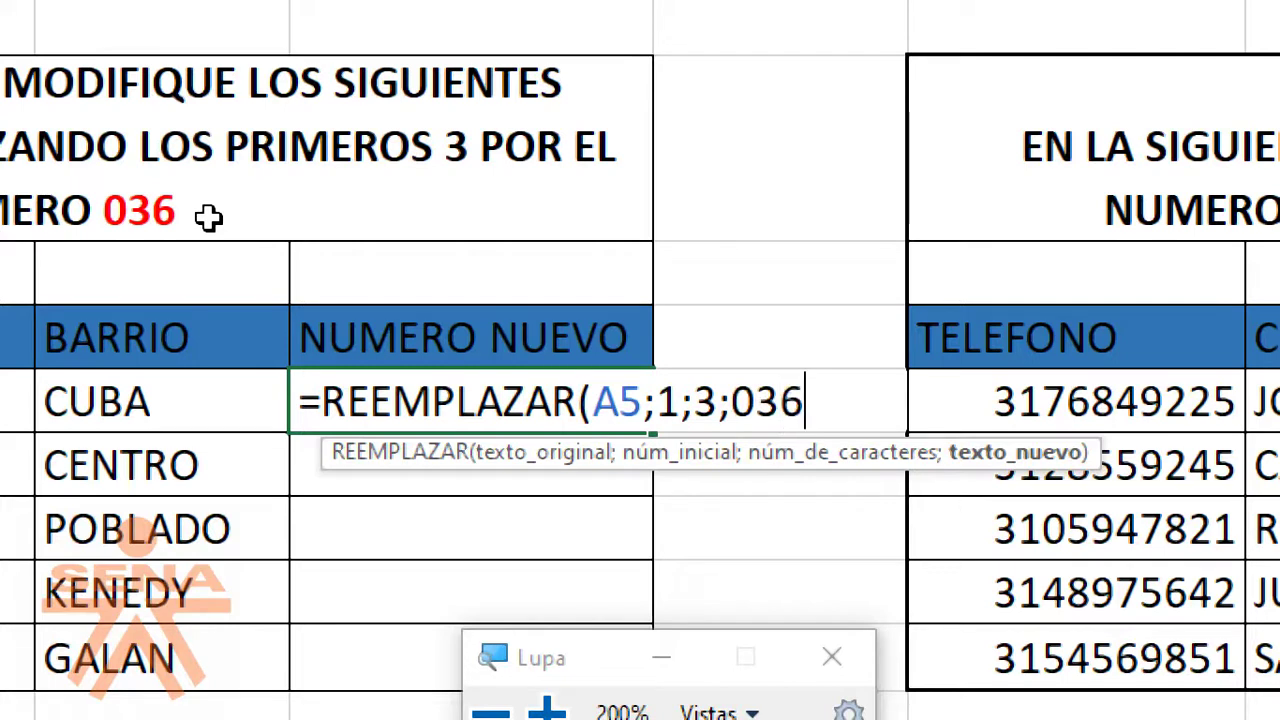
pyautogui.write(')')
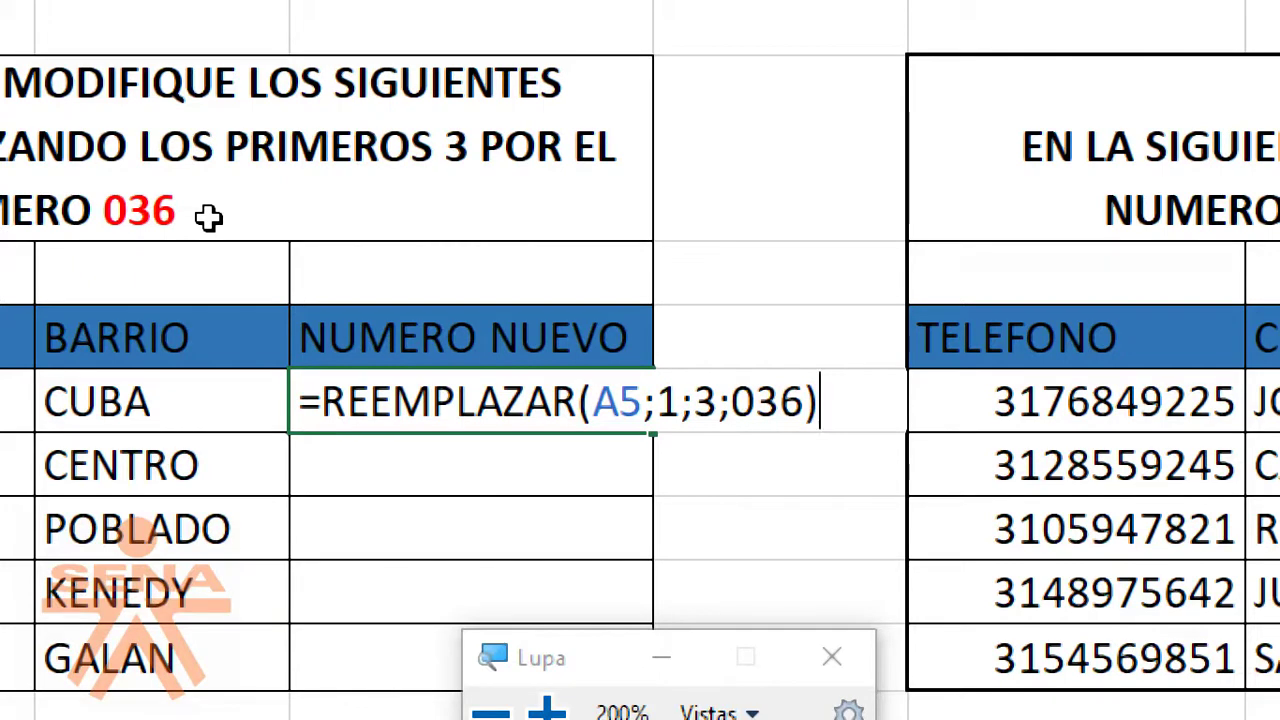
pyautogui.press('Return')
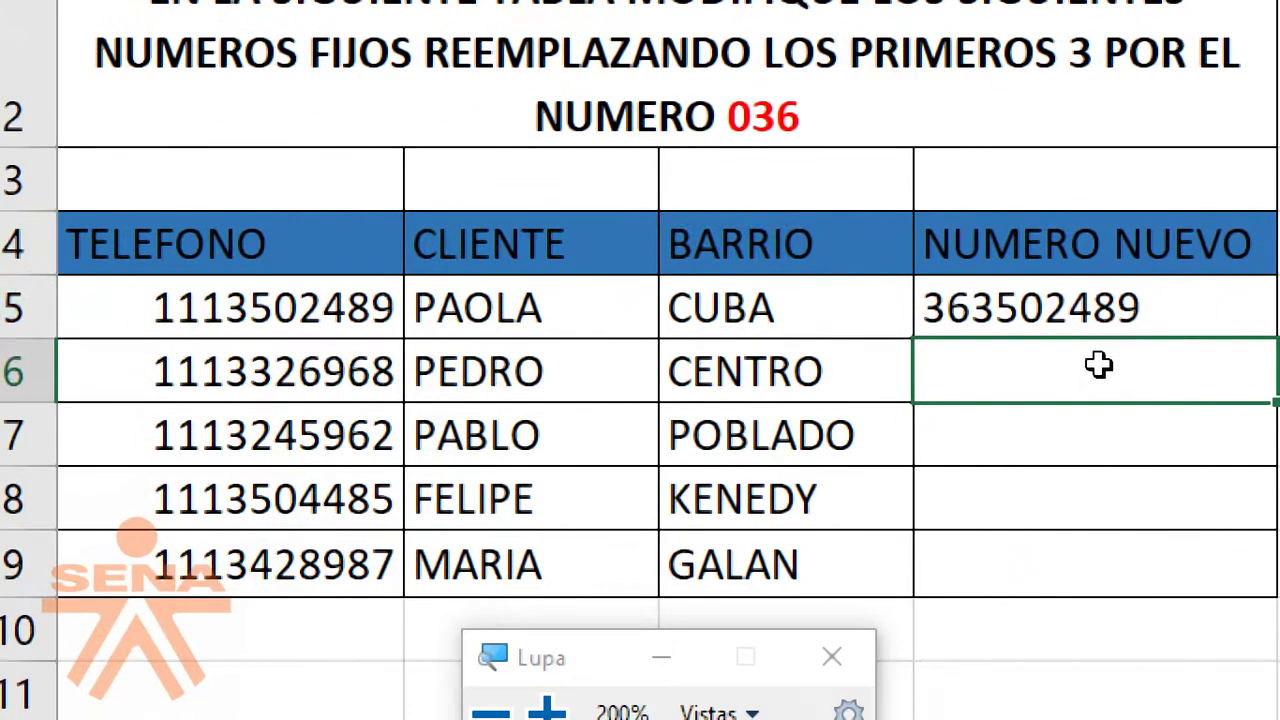
pyautogui.click(1103, 313)
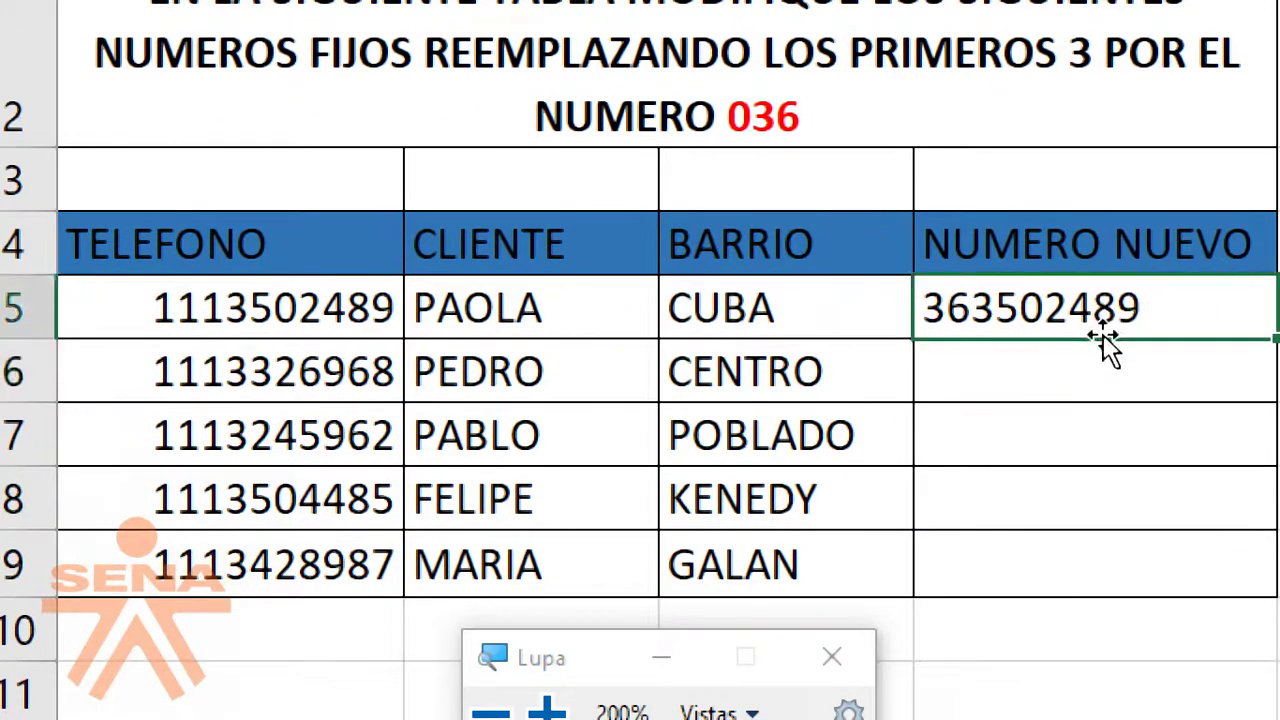
pyautogui.doubleClick(945, 307)
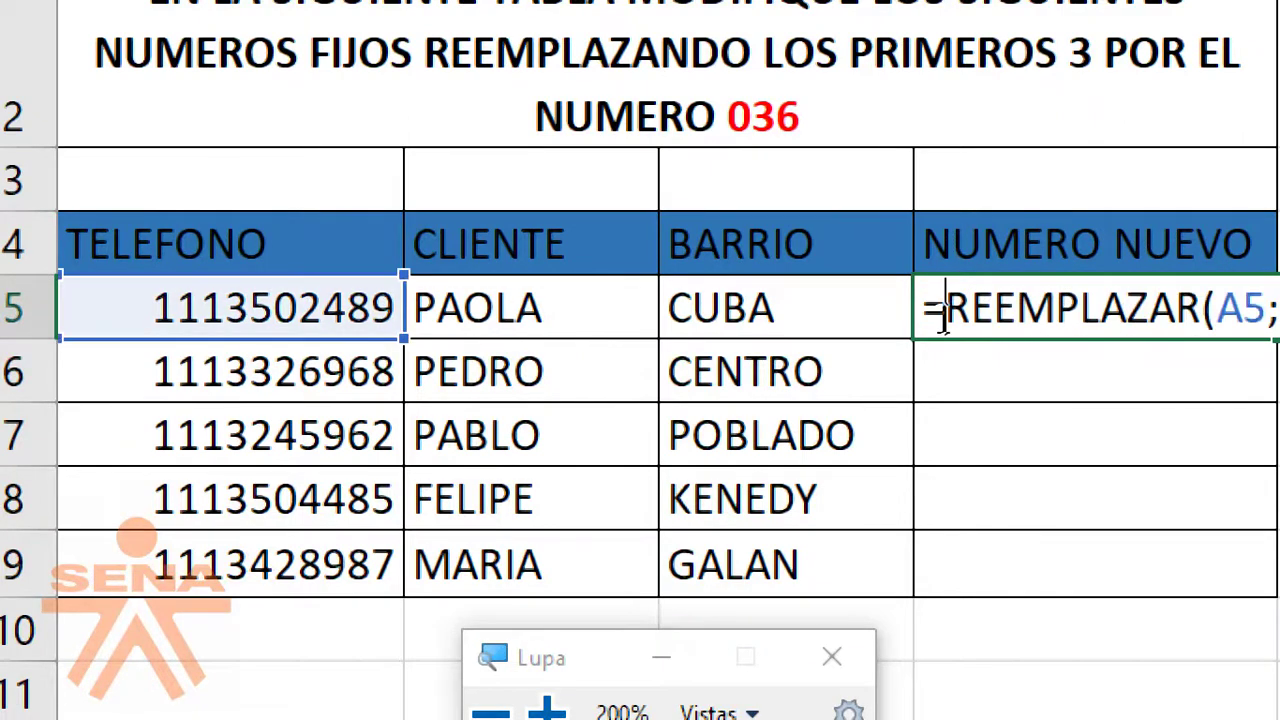
pyautogui.press('Return')
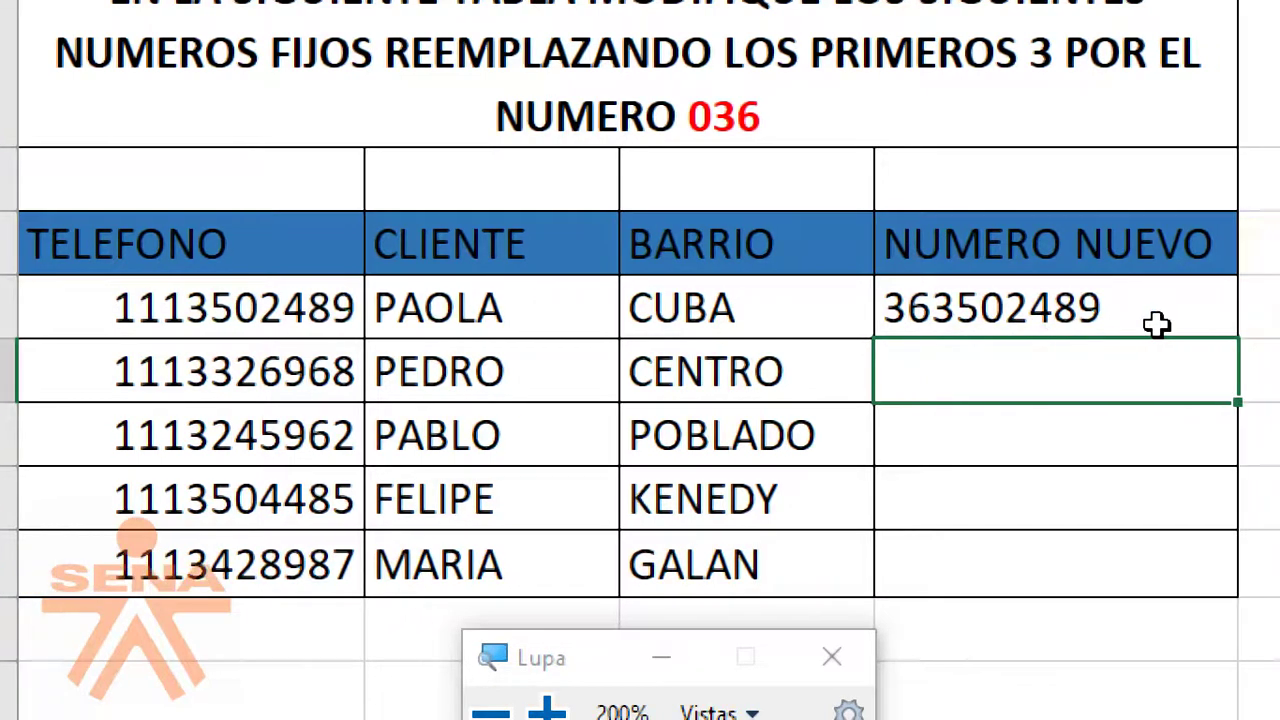
pyautogui.click(1149, 317)
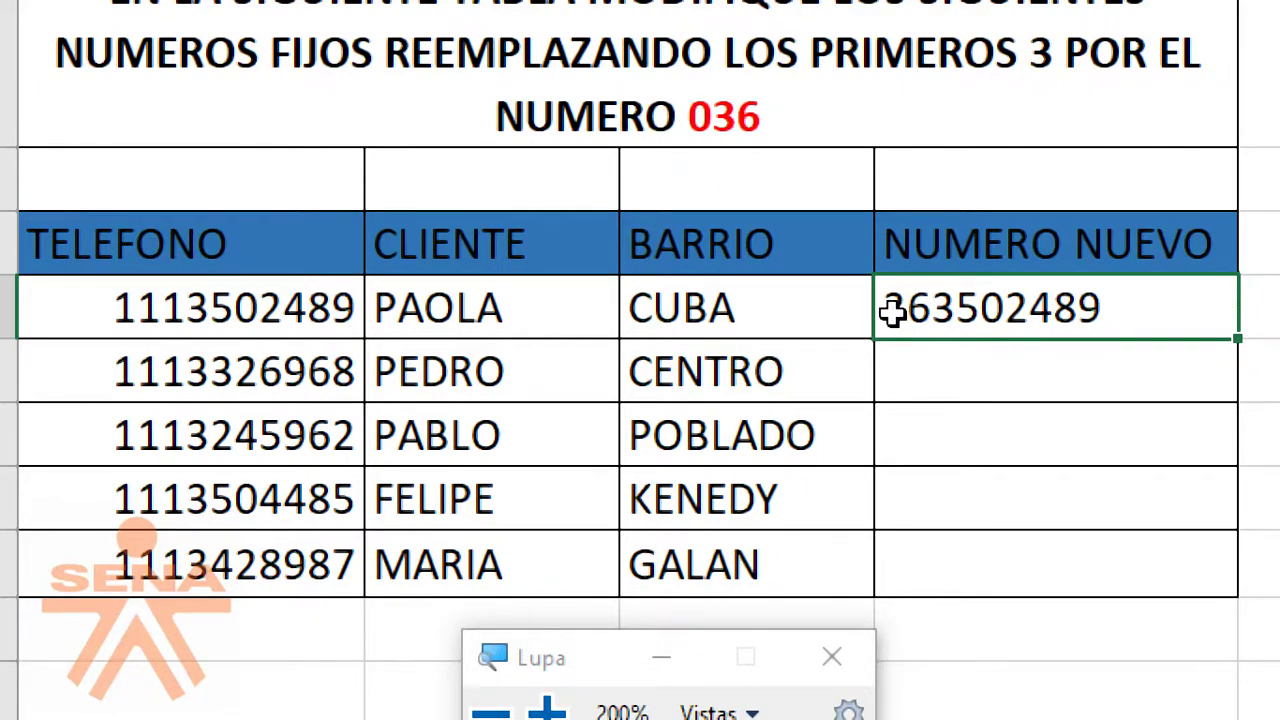
pyautogui.doubleClick(1142, 292)
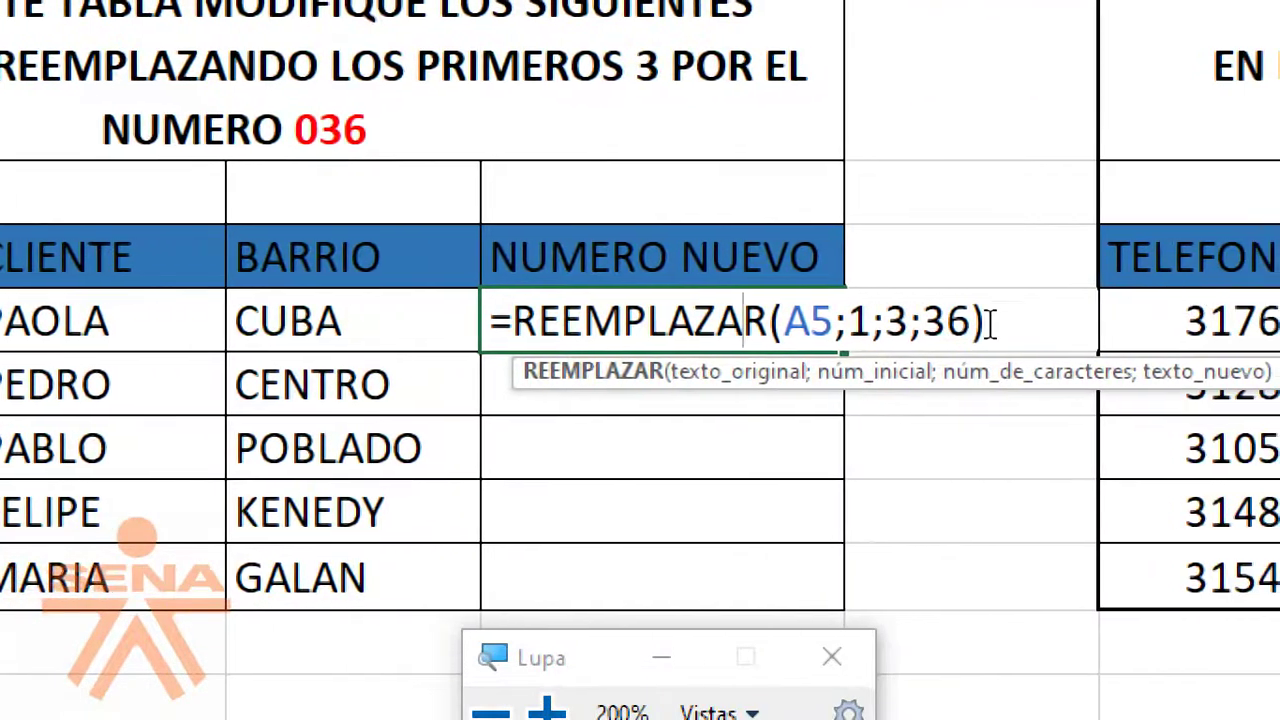
pyautogui.moveTo(932, 322); pyautogui.dragTo(970, 322)
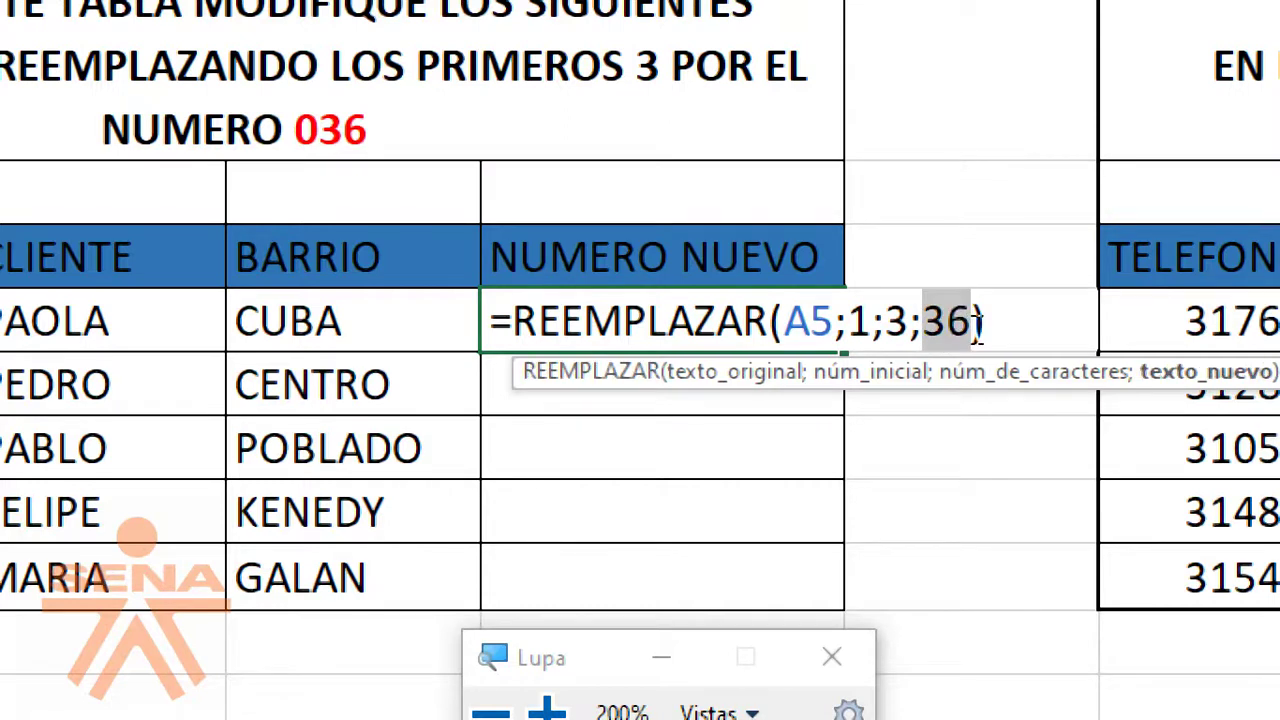
pyautogui.write('"')
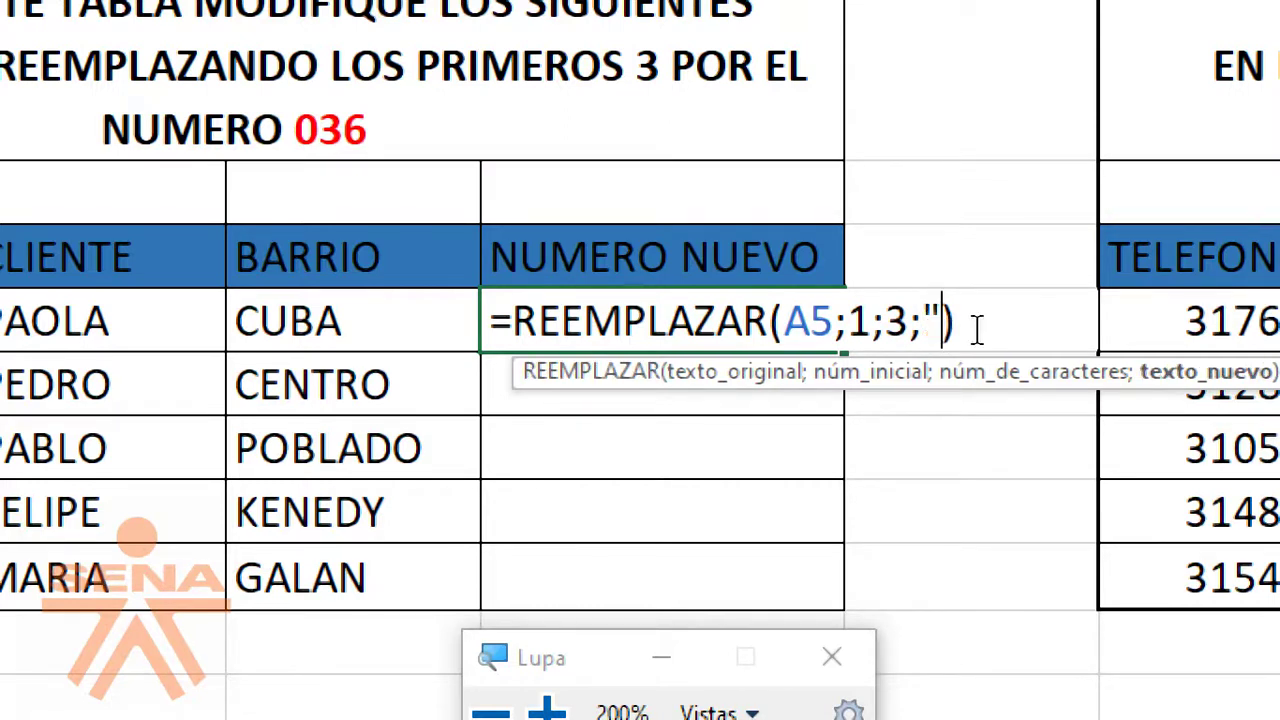
pyautogui.write('036"')
pyautogui.press('Return')
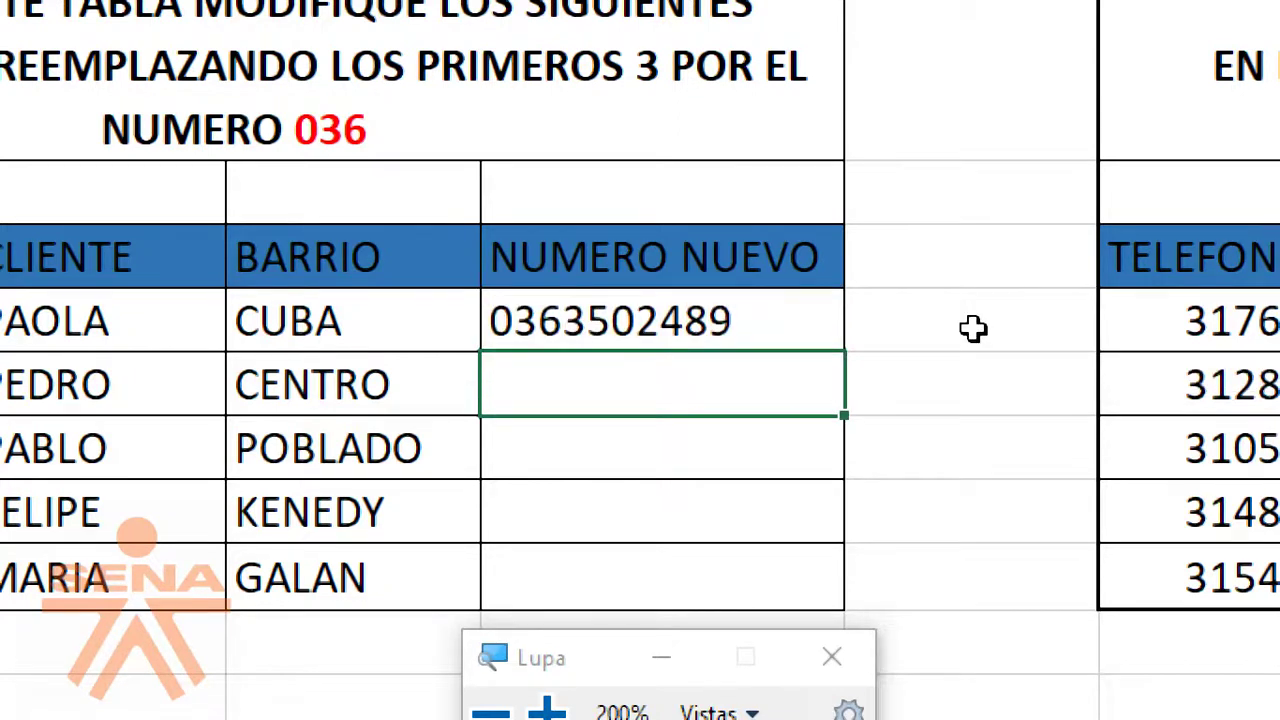
pyautogui.click(598, 322)
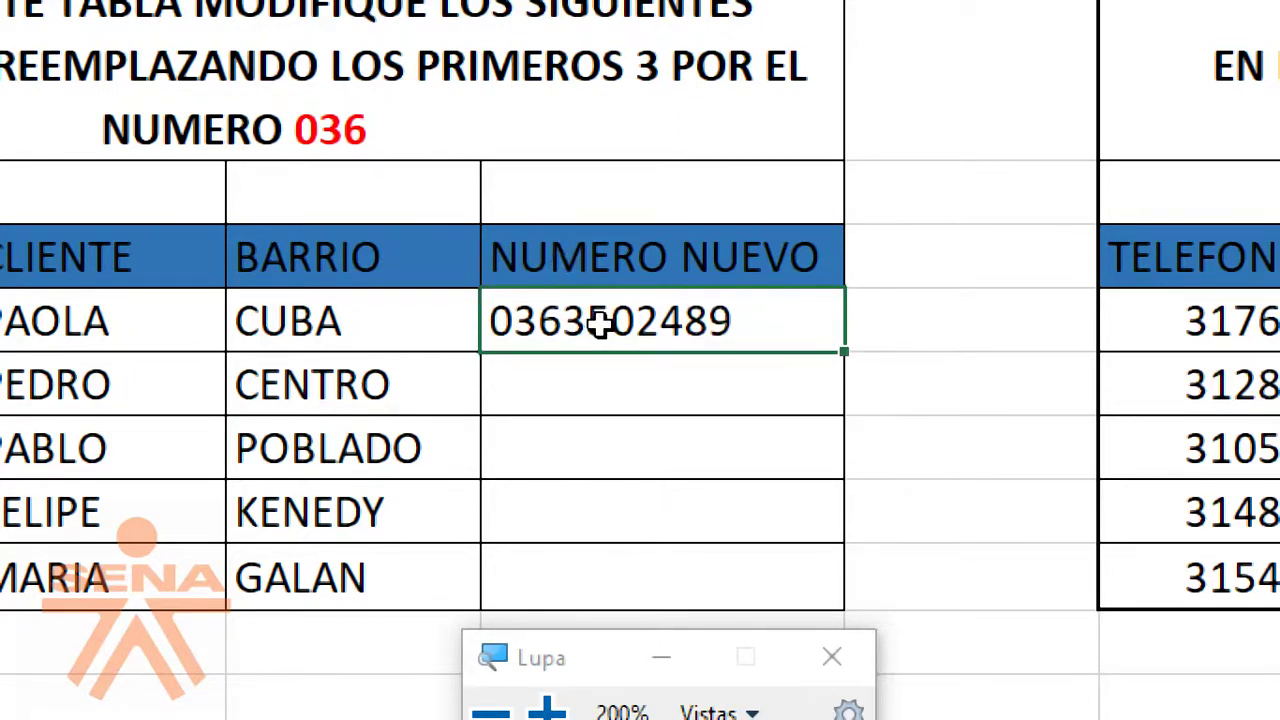
pyautogui.hotkey('ctrl', 'z')
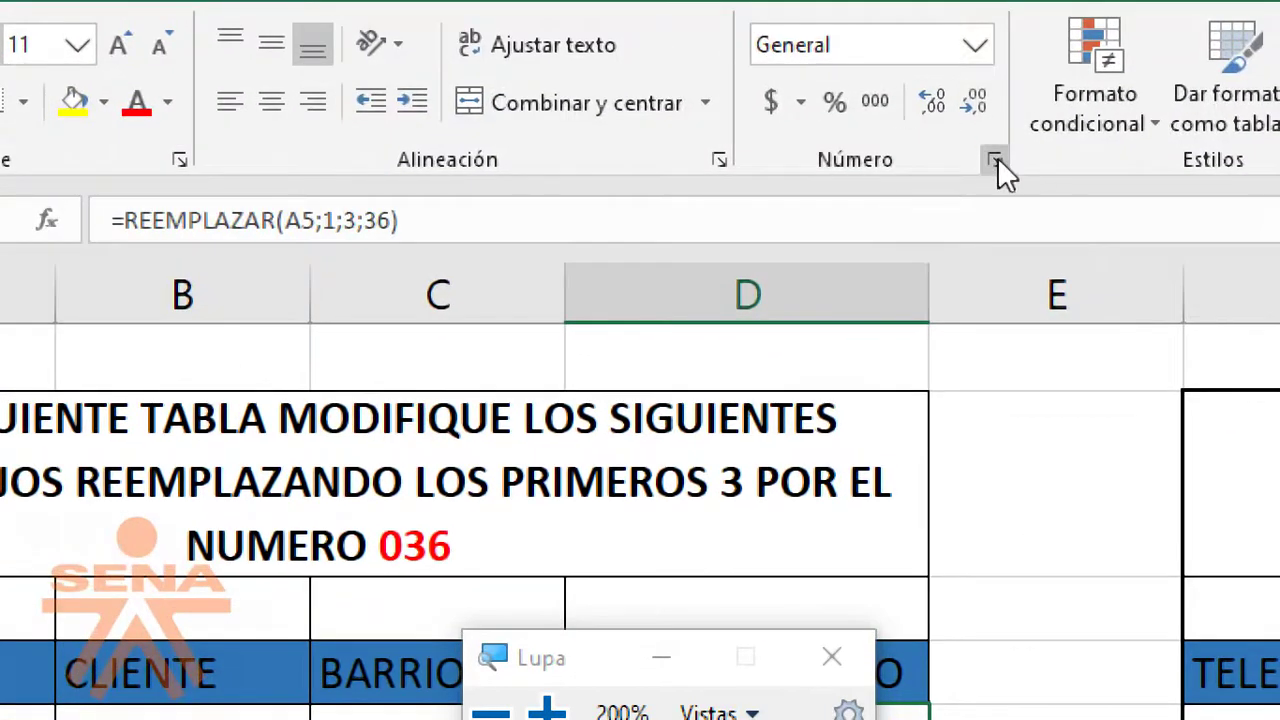
pyautogui.click(997, 160)
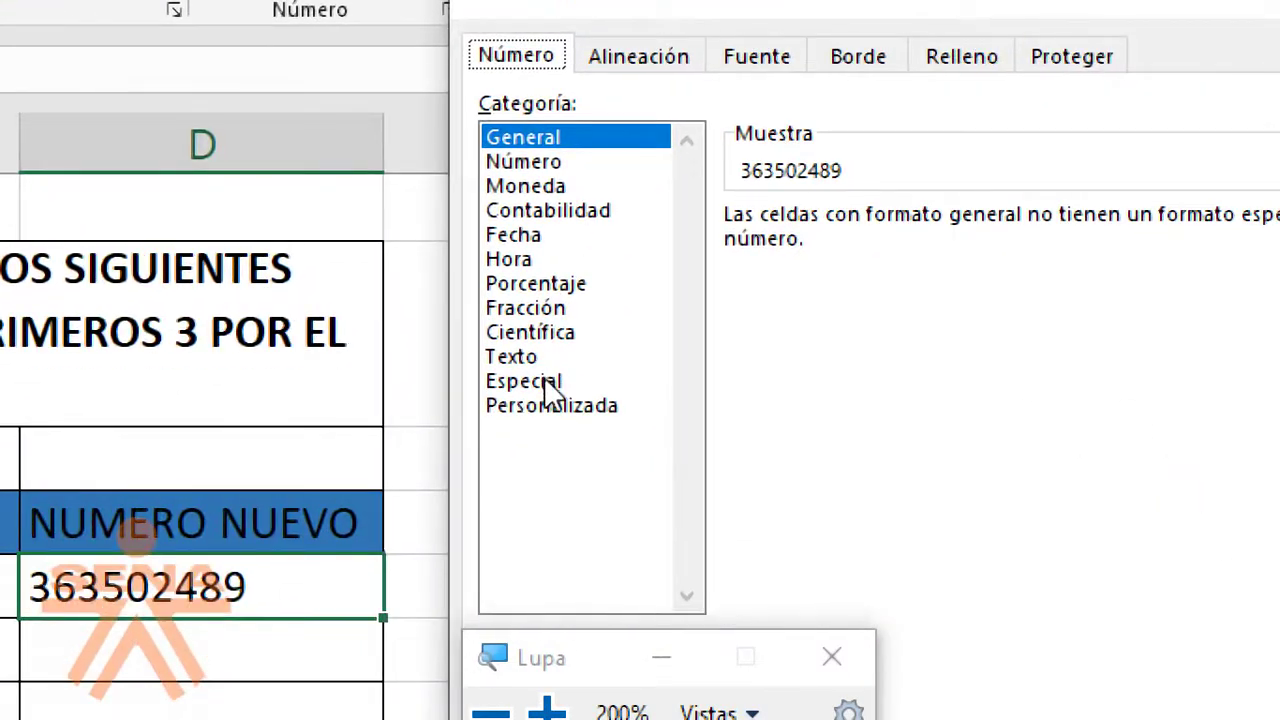
pyautogui.click(555, 405)
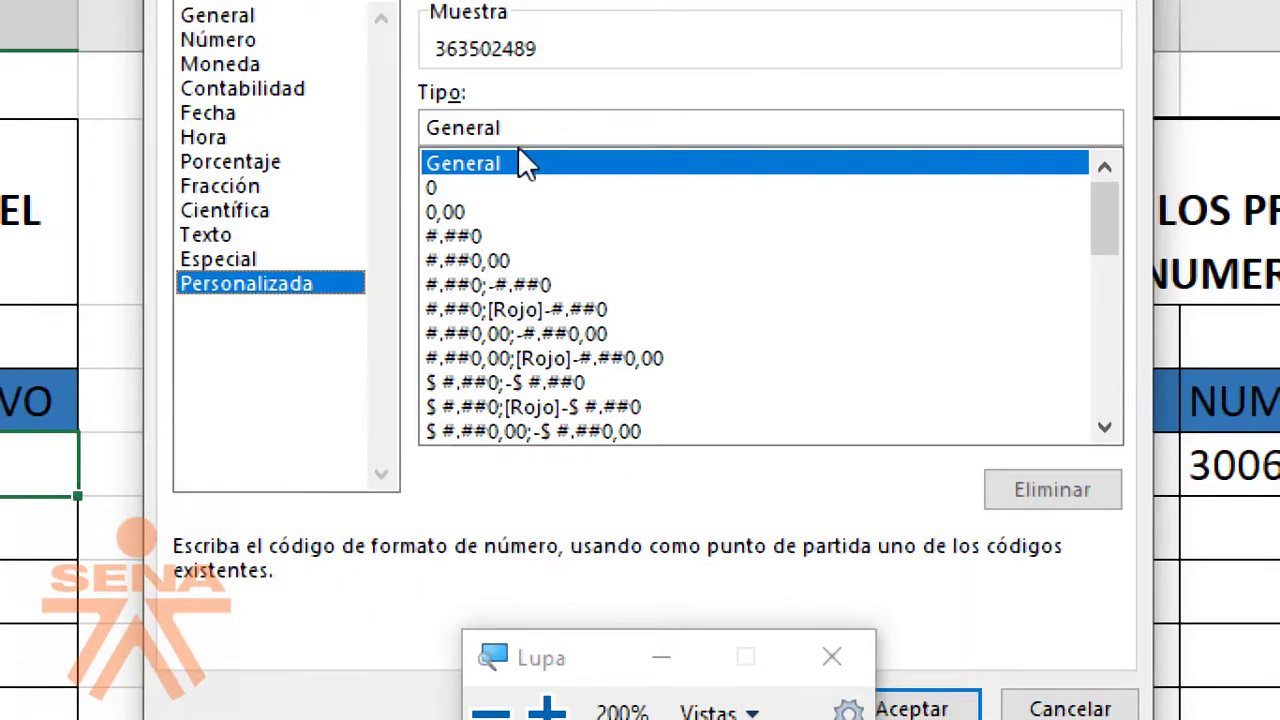
pyautogui.moveTo(1106, 229); pyautogui.dragTo(1114, 451)
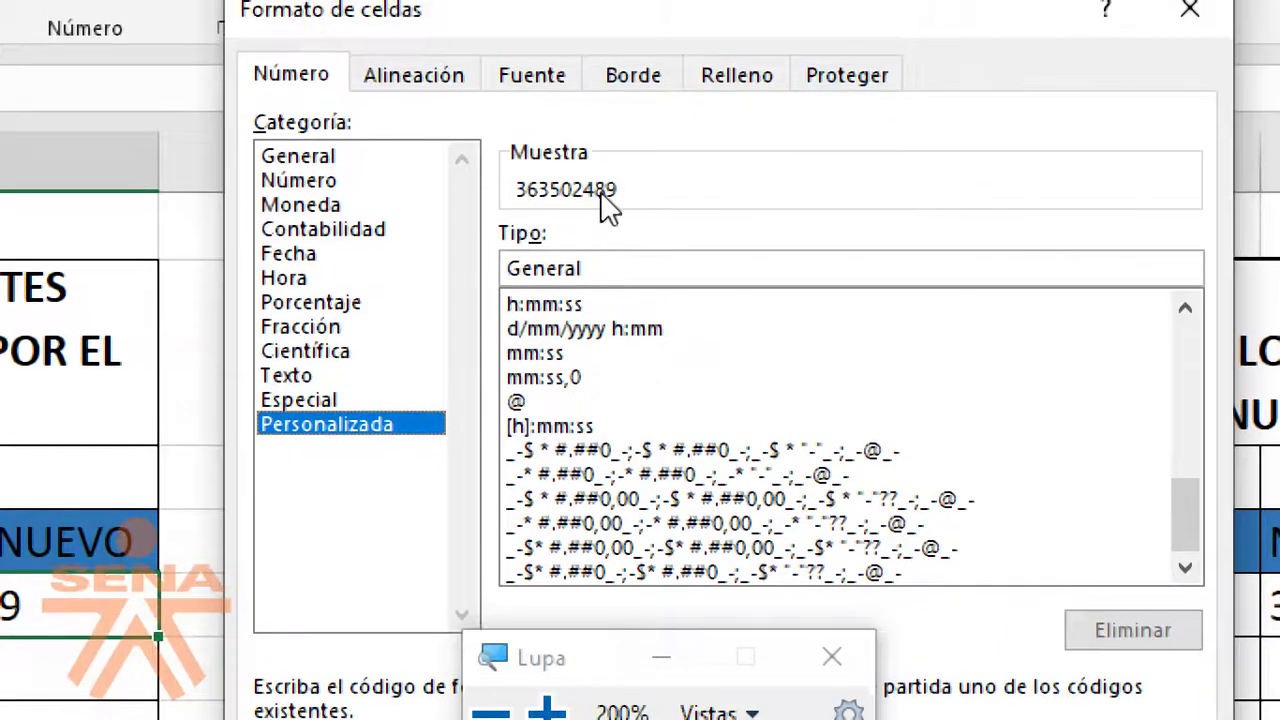
pyautogui.click(566, 266)
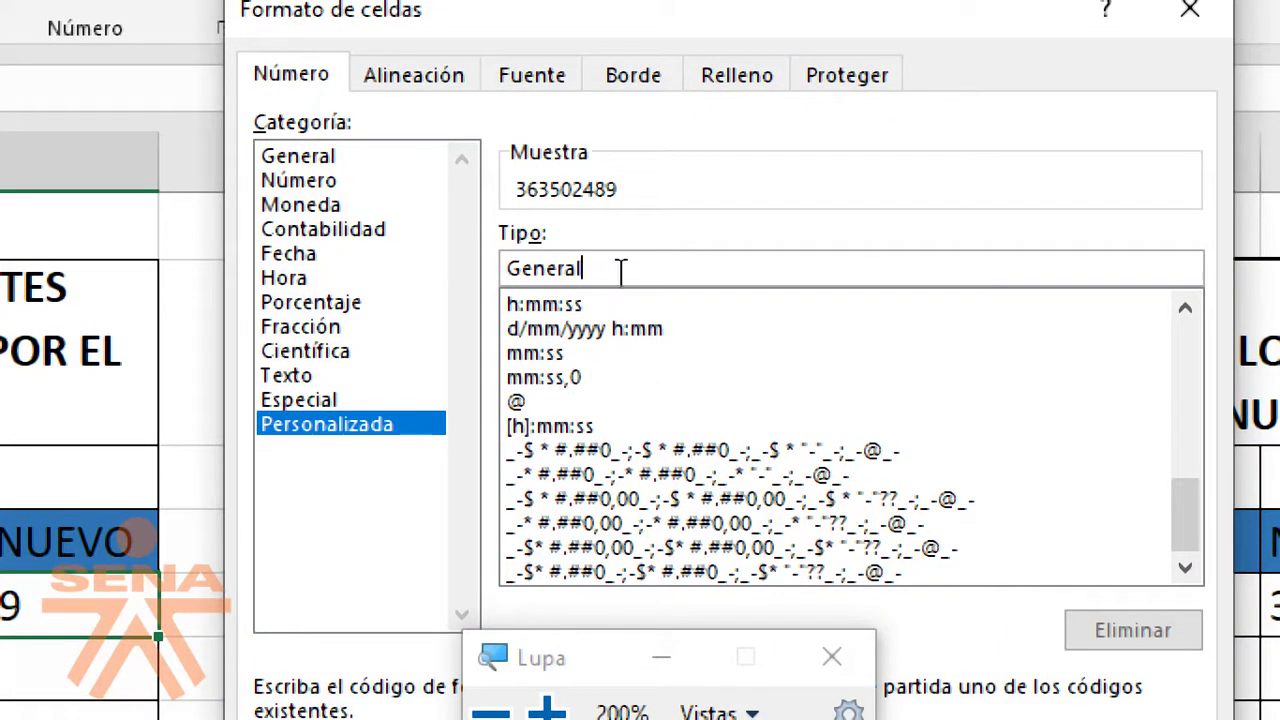
pyautogui.moveTo(621, 270); pyautogui.dragTo(507, 270)
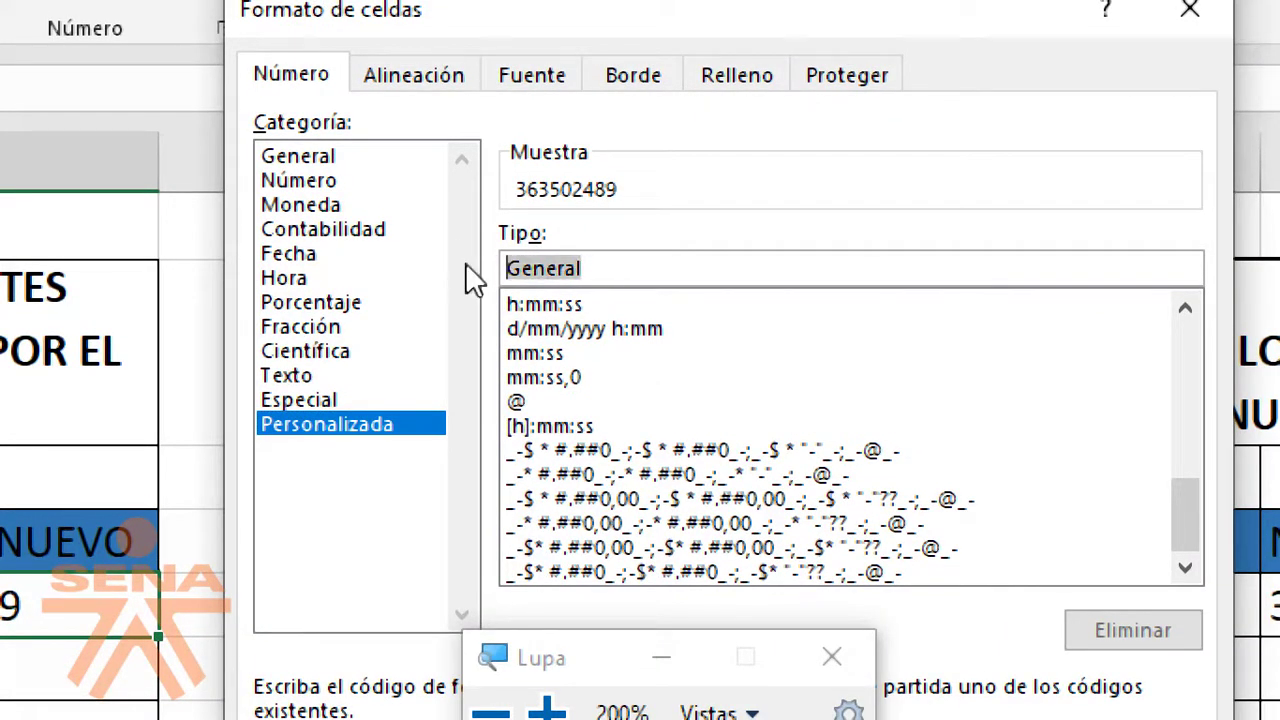
pyautogui.write('0')
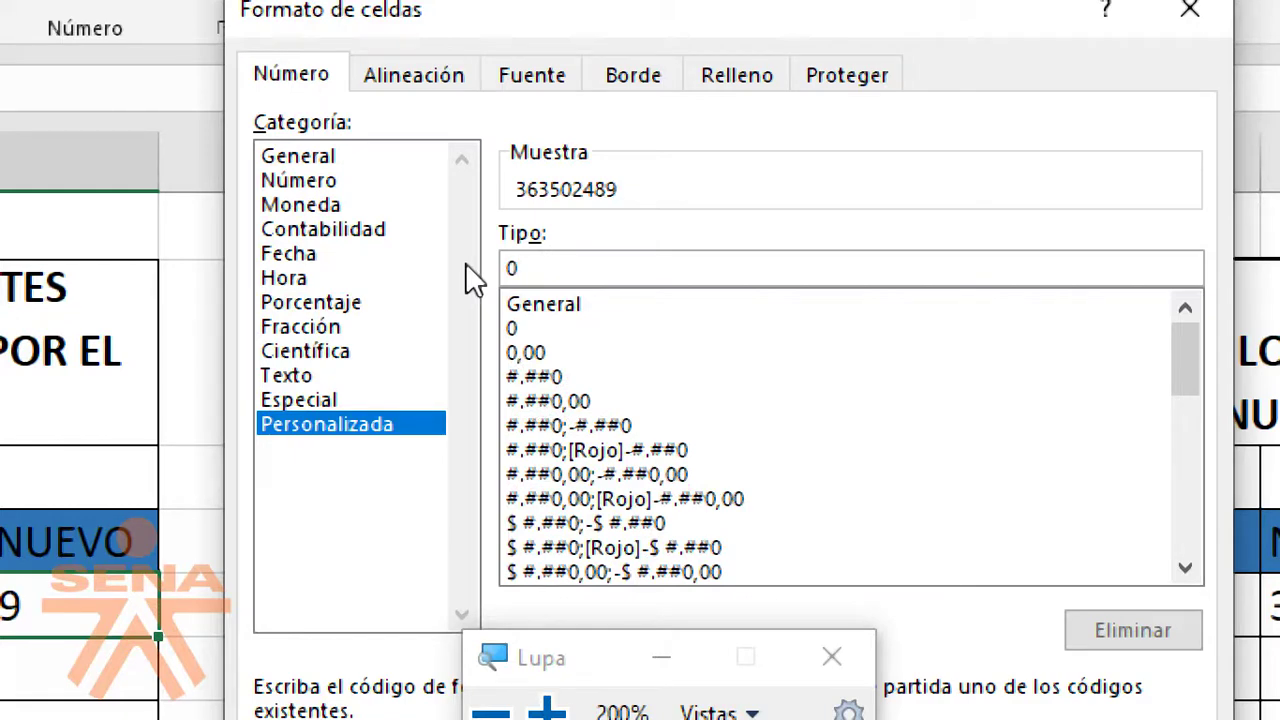
pyautogui.write('##')
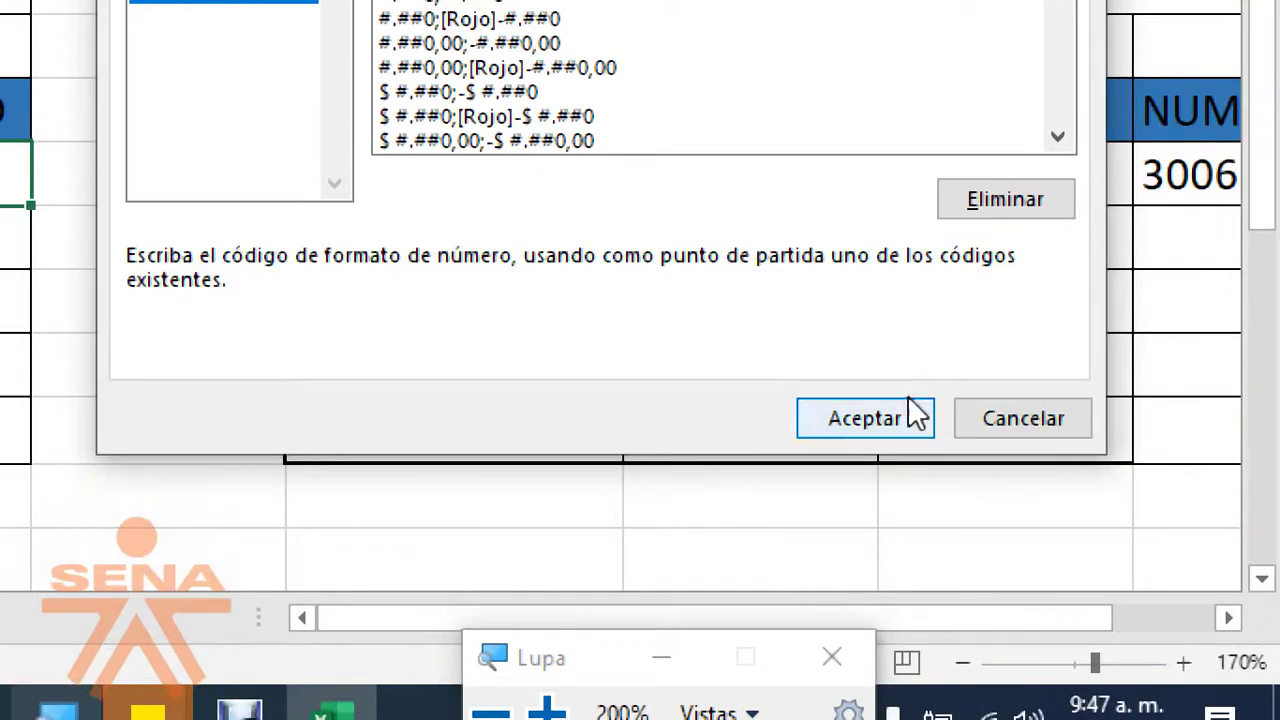
pyautogui.click(913, 413)
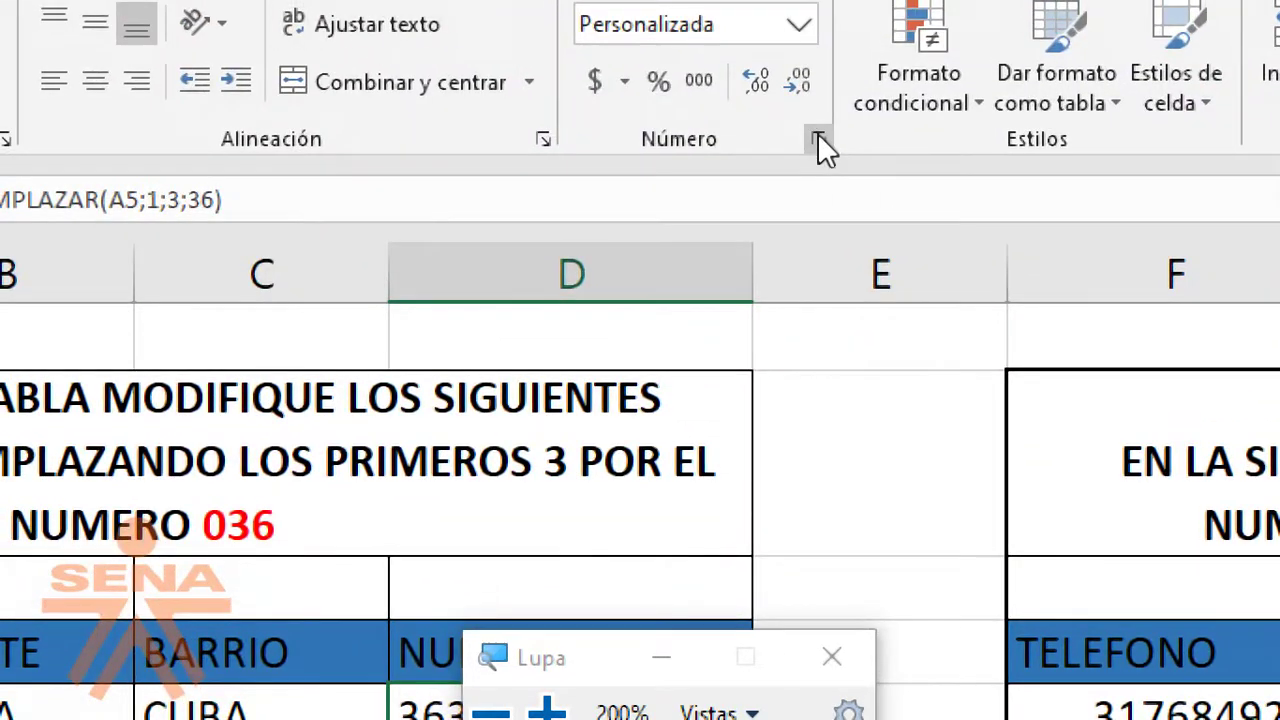
pyautogui.click(817, 132)
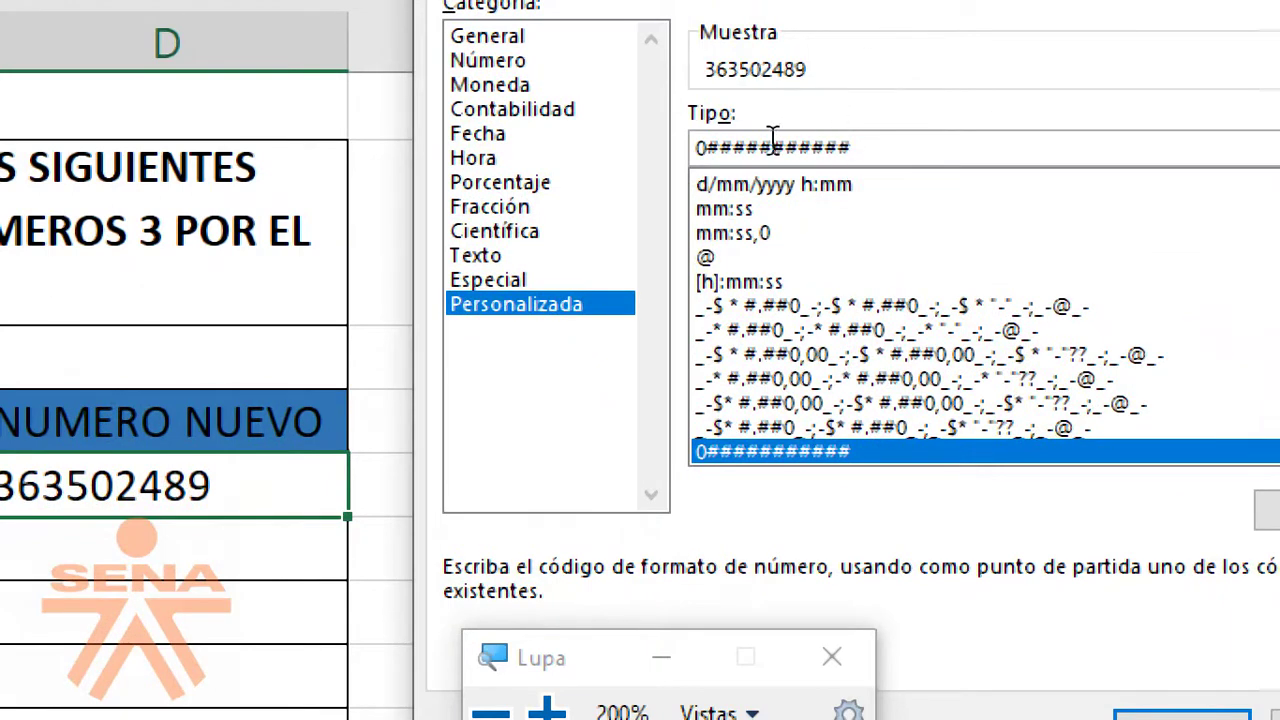
pyautogui.scroll(3, 857, 357)
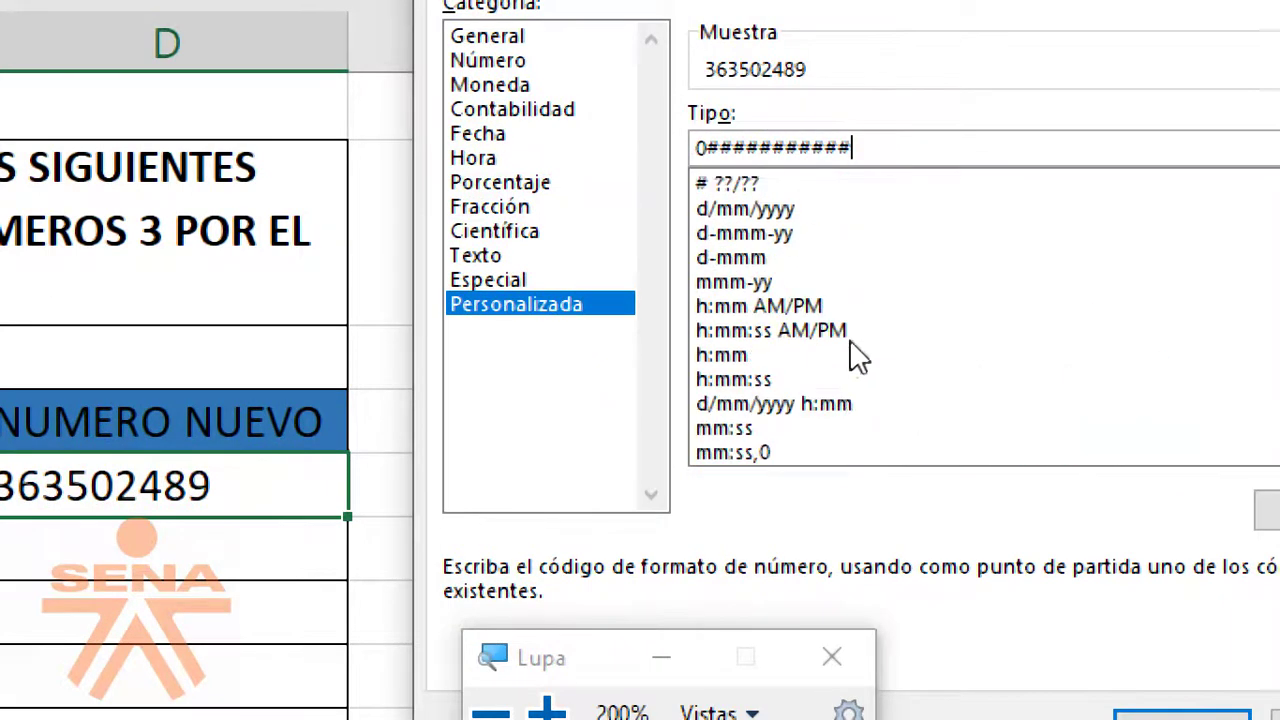
pyautogui.scroll(1, 1000, 350)
pyautogui.scroll(2, 1114, 349)
pyautogui.scroll(3, 1120, 350)
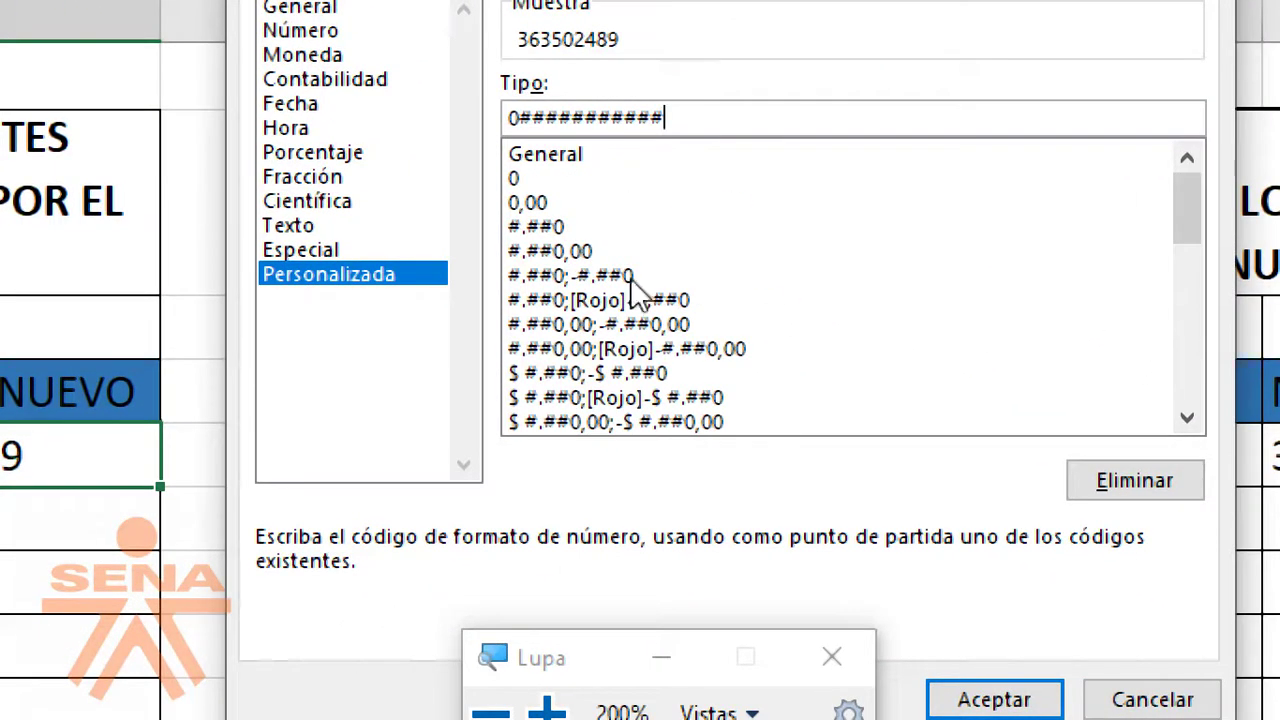
pyautogui.click(548, 228)
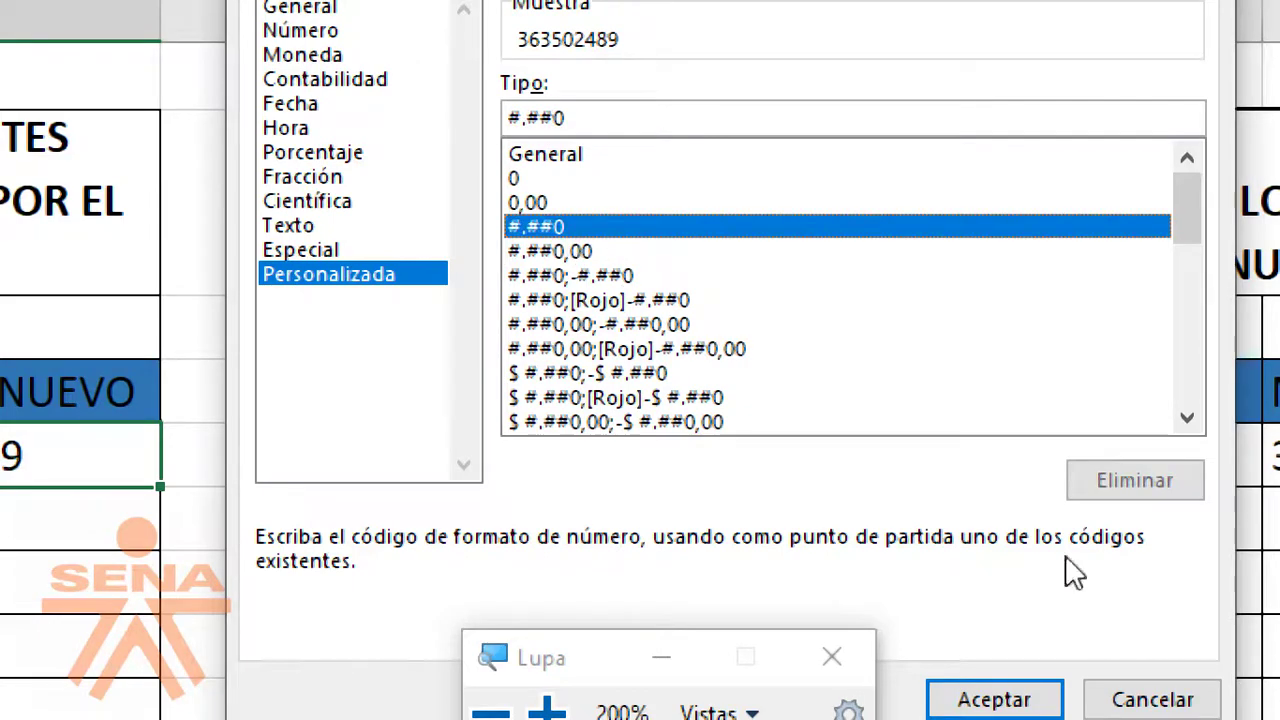
pyautogui.click(968, 528)
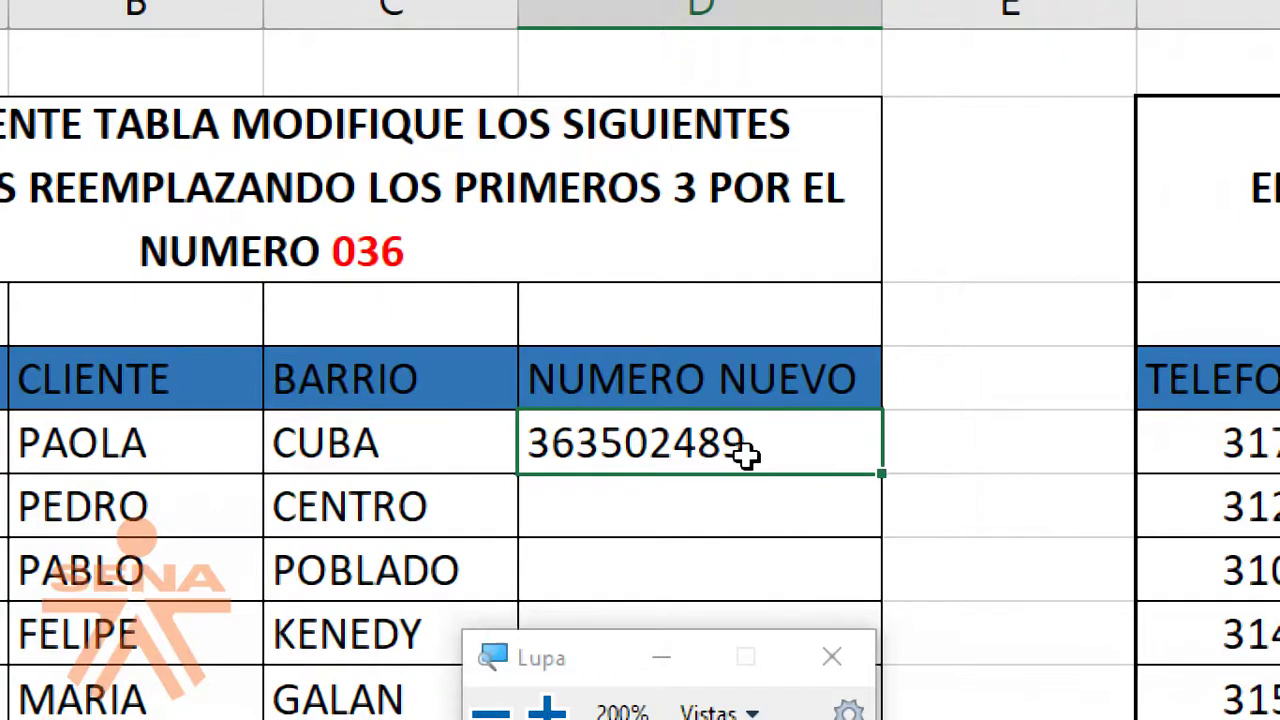
# Change D5's replacement value to "036" and fill the formula down D5:D9.
pyautogui.doubleClick(700, 443)
pyautogui.click(985, 441)
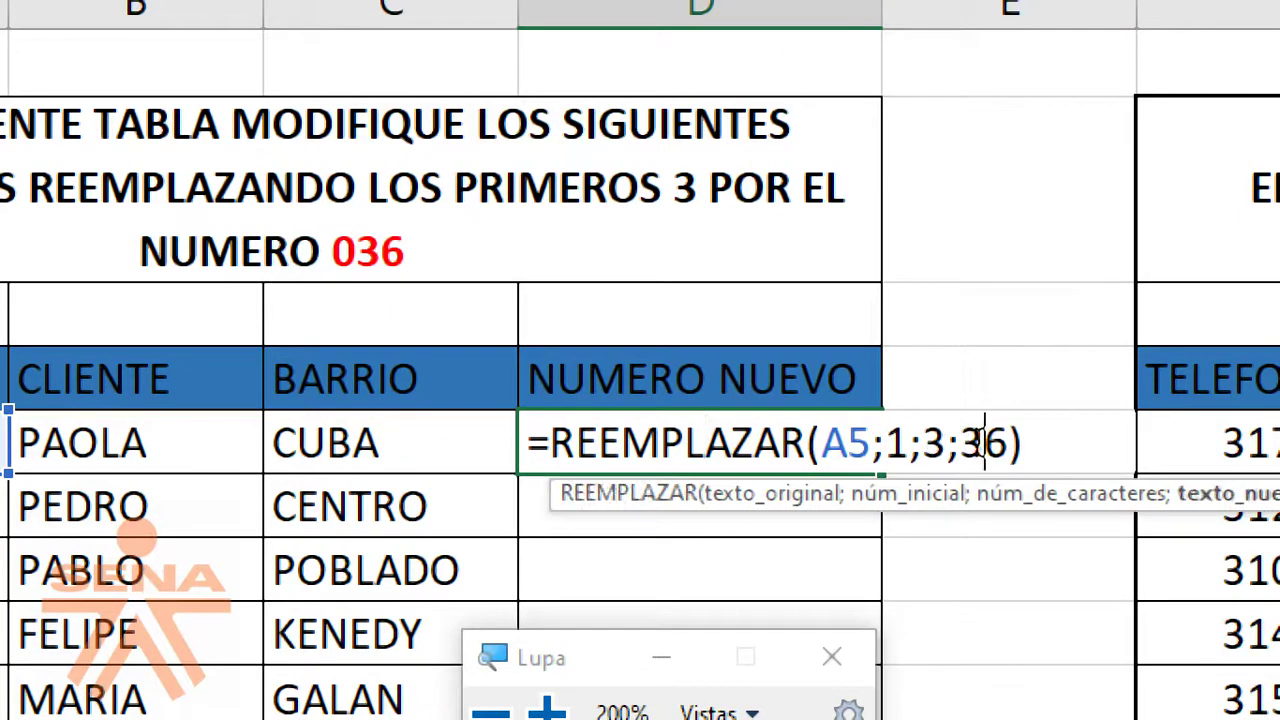
pyautogui.moveTo(968, 443); pyautogui.dragTo(1010, 443)
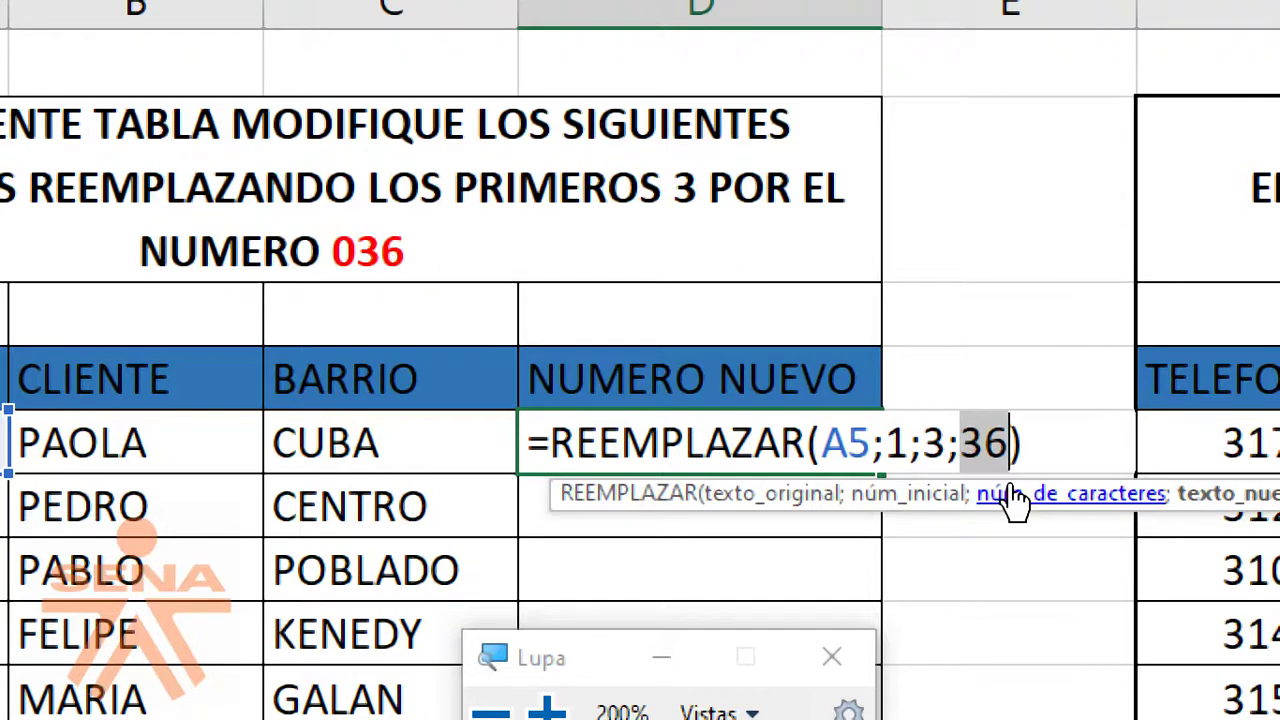
pyautogui.write('"036"')
pyautogui.press('Return')
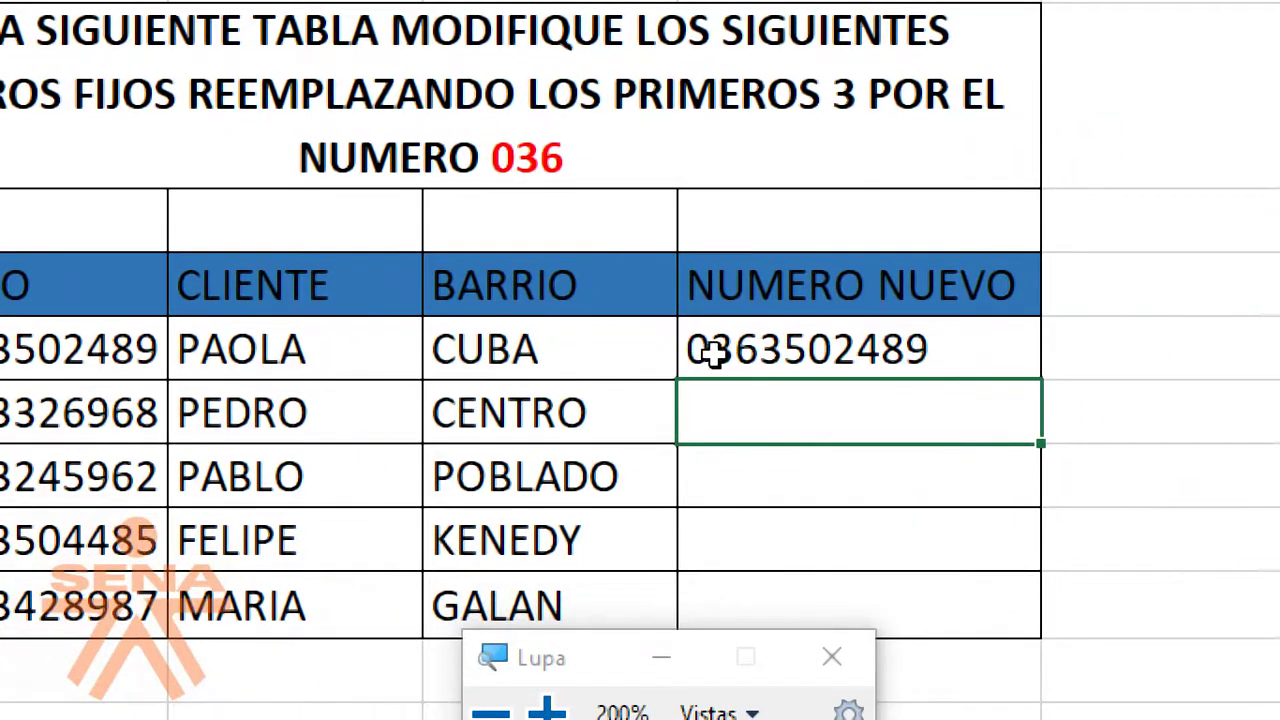
pyautogui.click(712, 352)
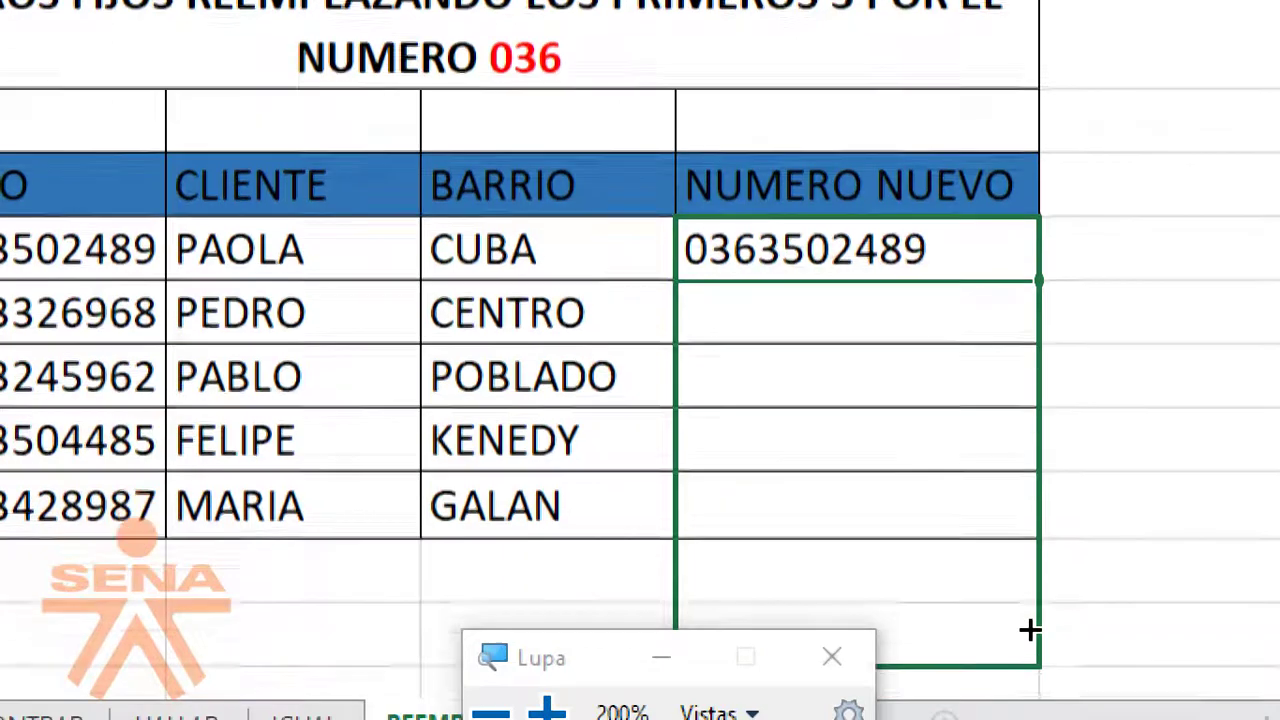
pyautogui.moveTo(1037, 389); pyautogui.dragTo(991, 478)
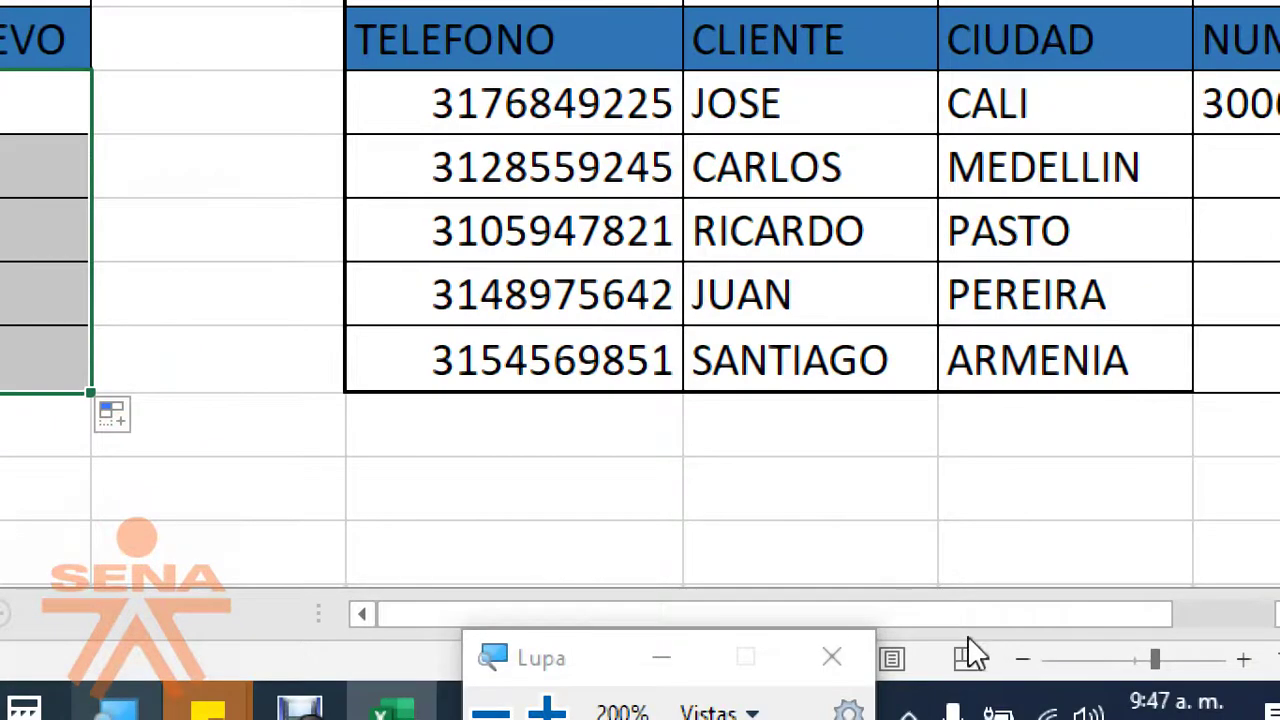
pyautogui.moveTo(1005, 613); pyautogui.dragTo(1097, 619)
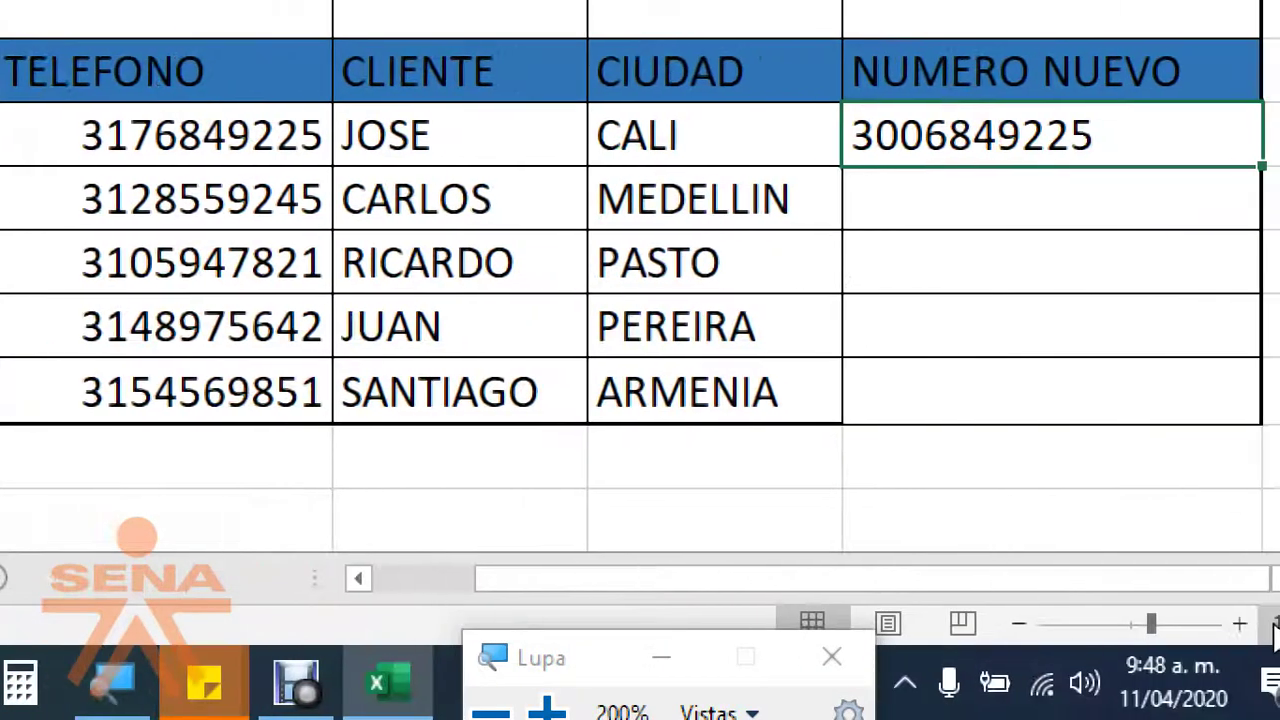
pyautogui.write('=')
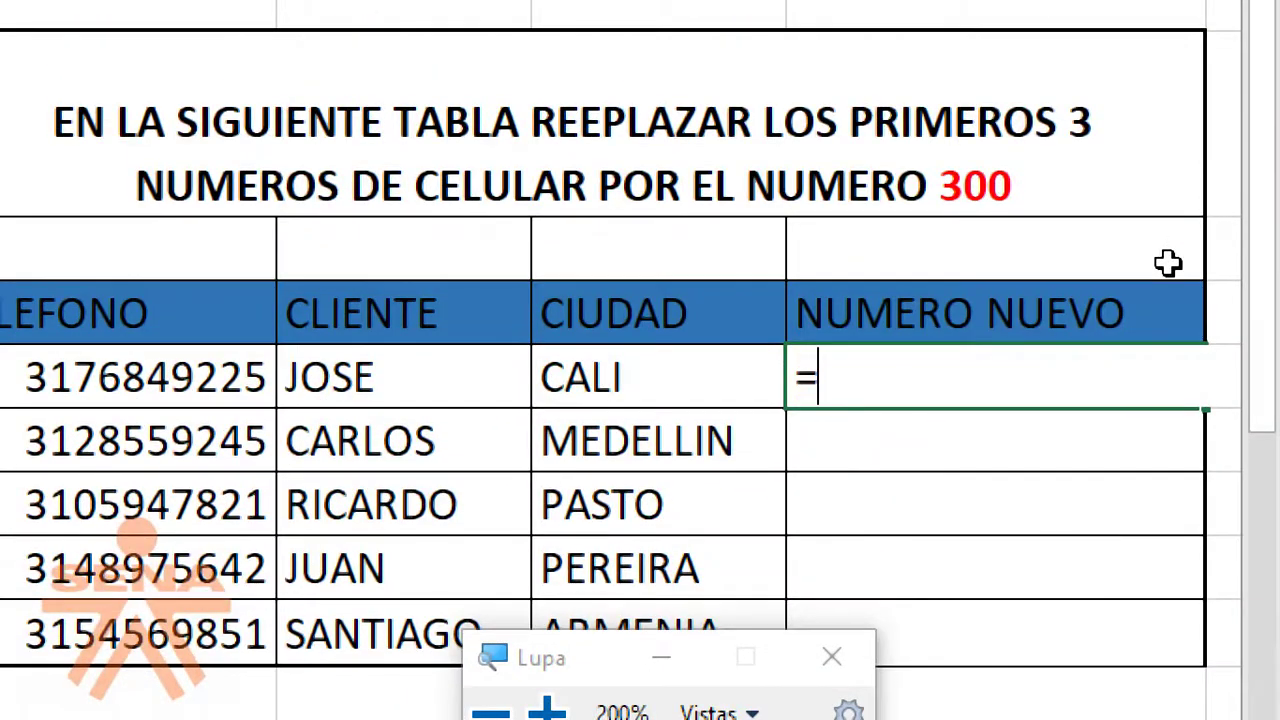
pyautogui.write('ree')
pyautogui.press('Tab')
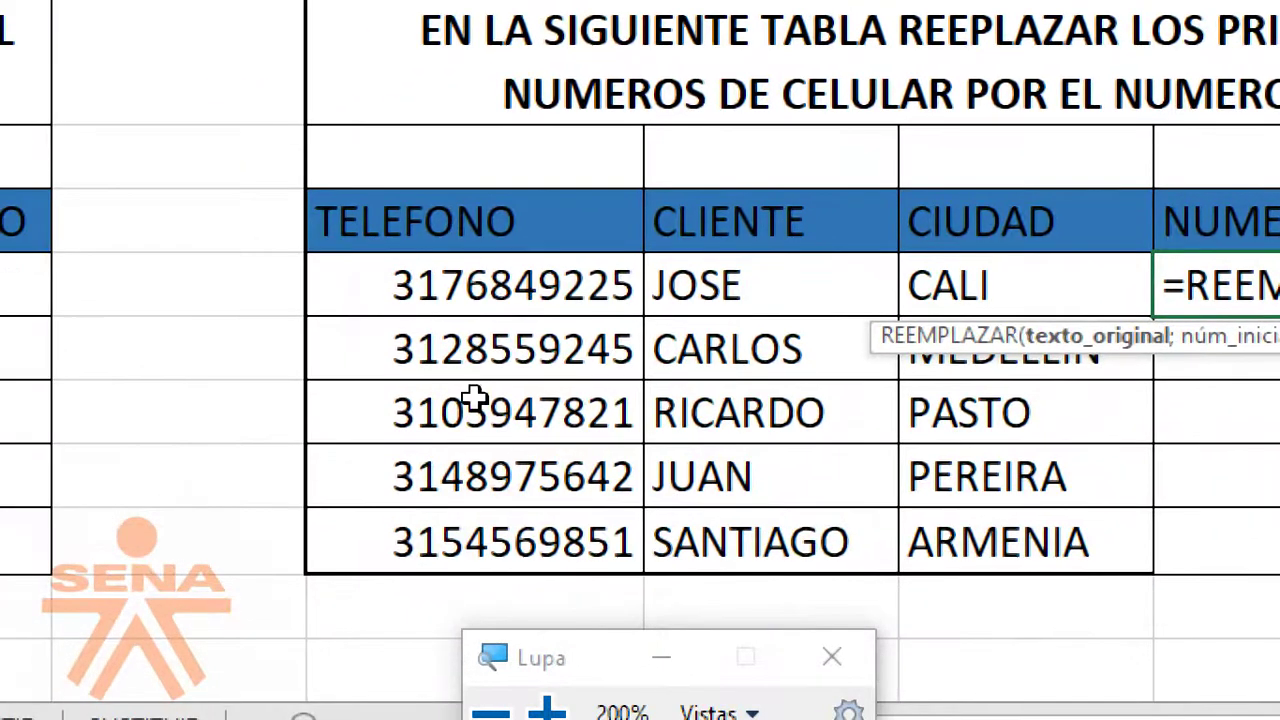
pyautogui.click(520, 282)
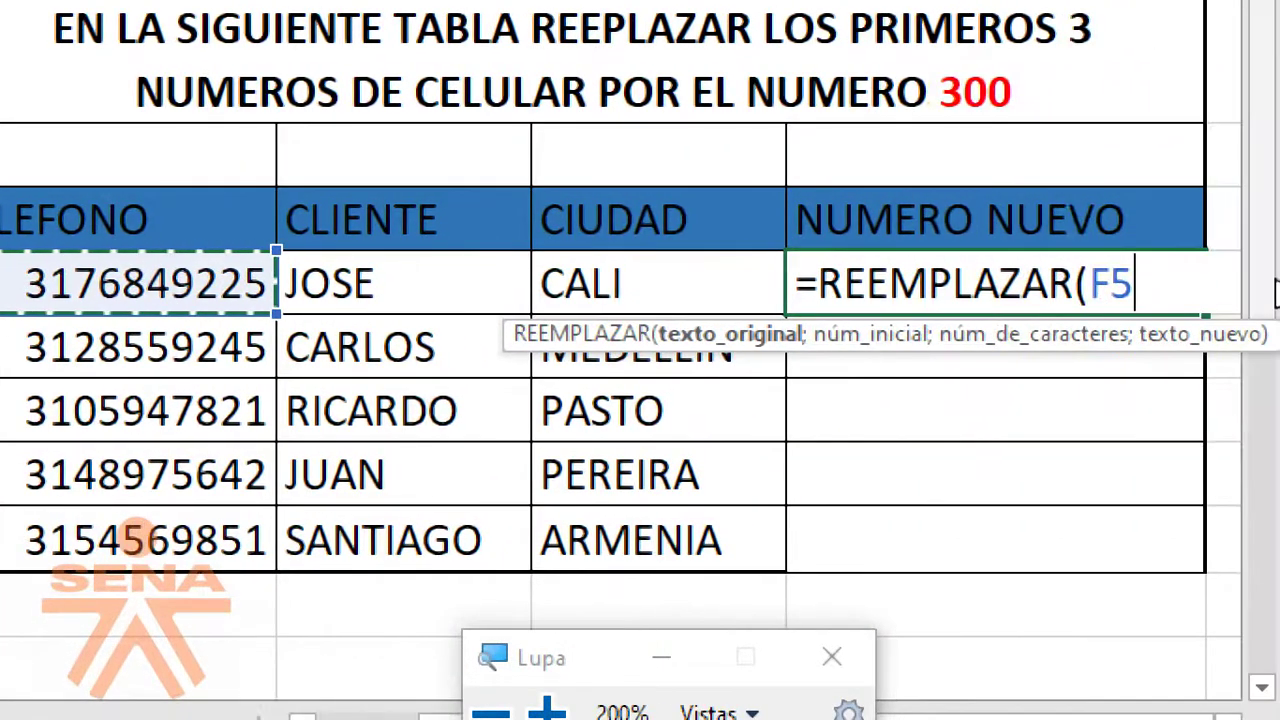
pyautogui.write(';1')
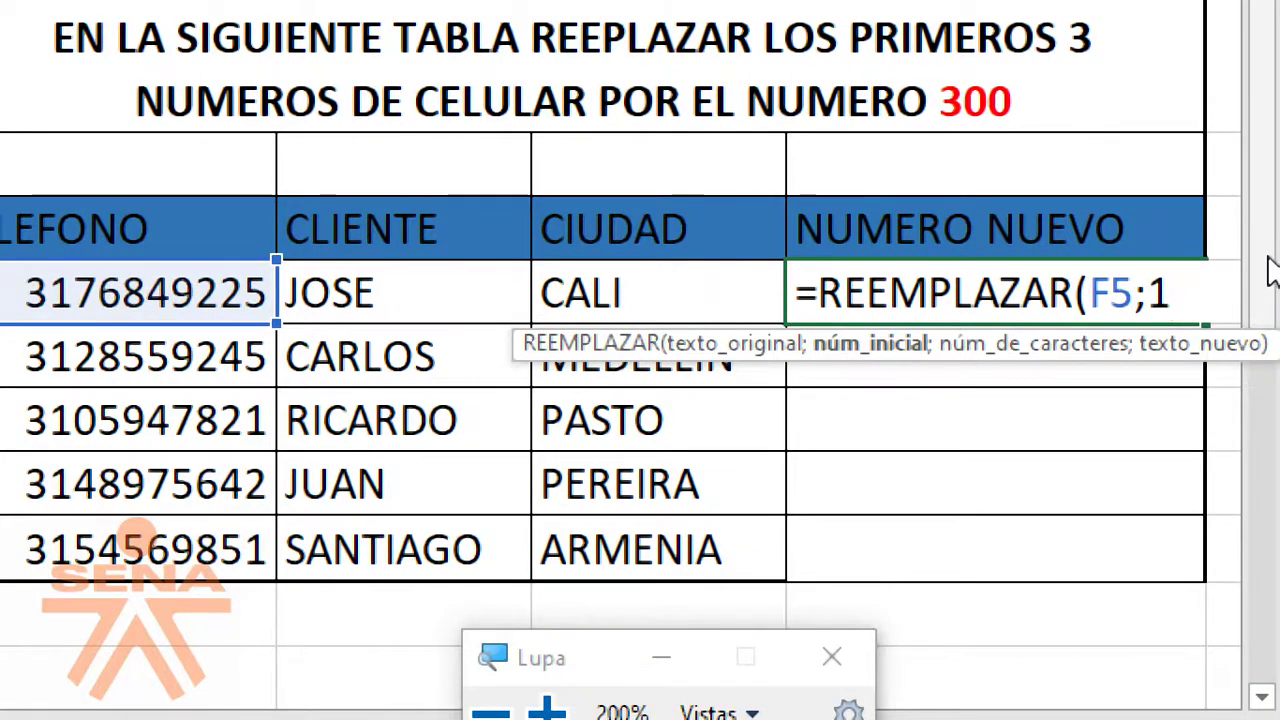
pyautogui.write(';3')
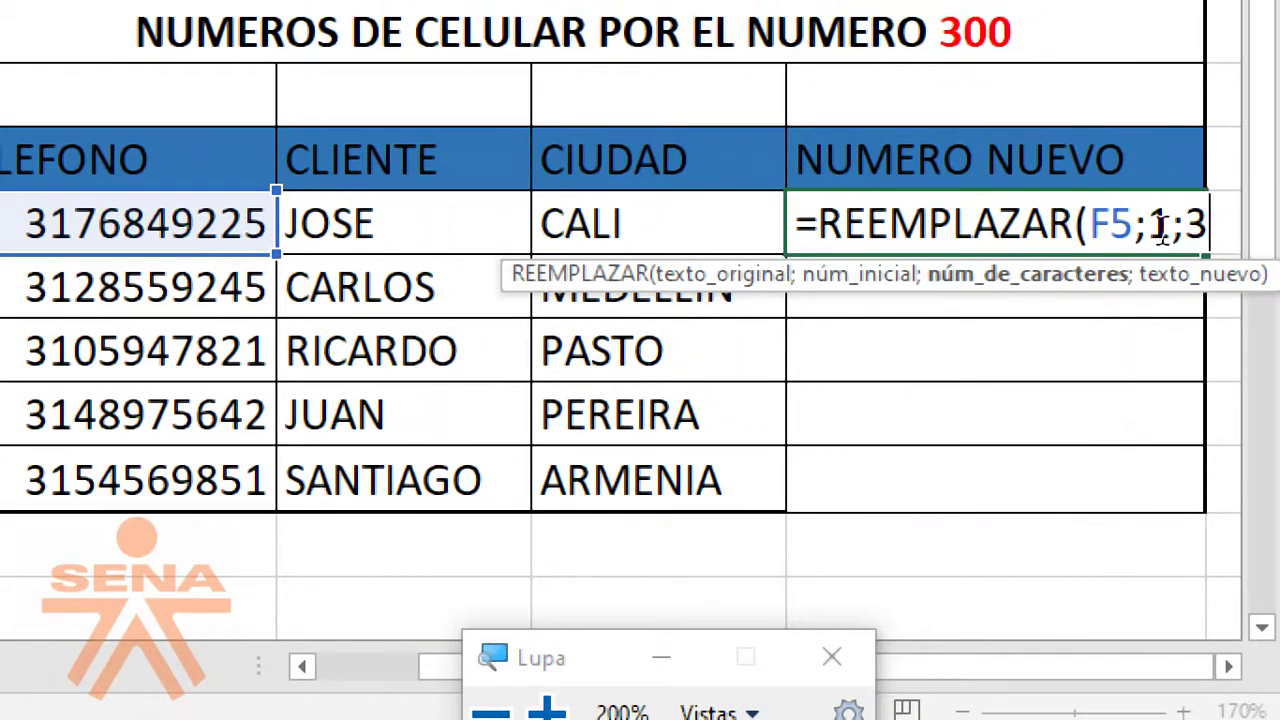
# Complete it as =REEMPLAZAR(F5;1;3;300) and fill it down to G9.
pyautogui.doubleClick(1158, 222)
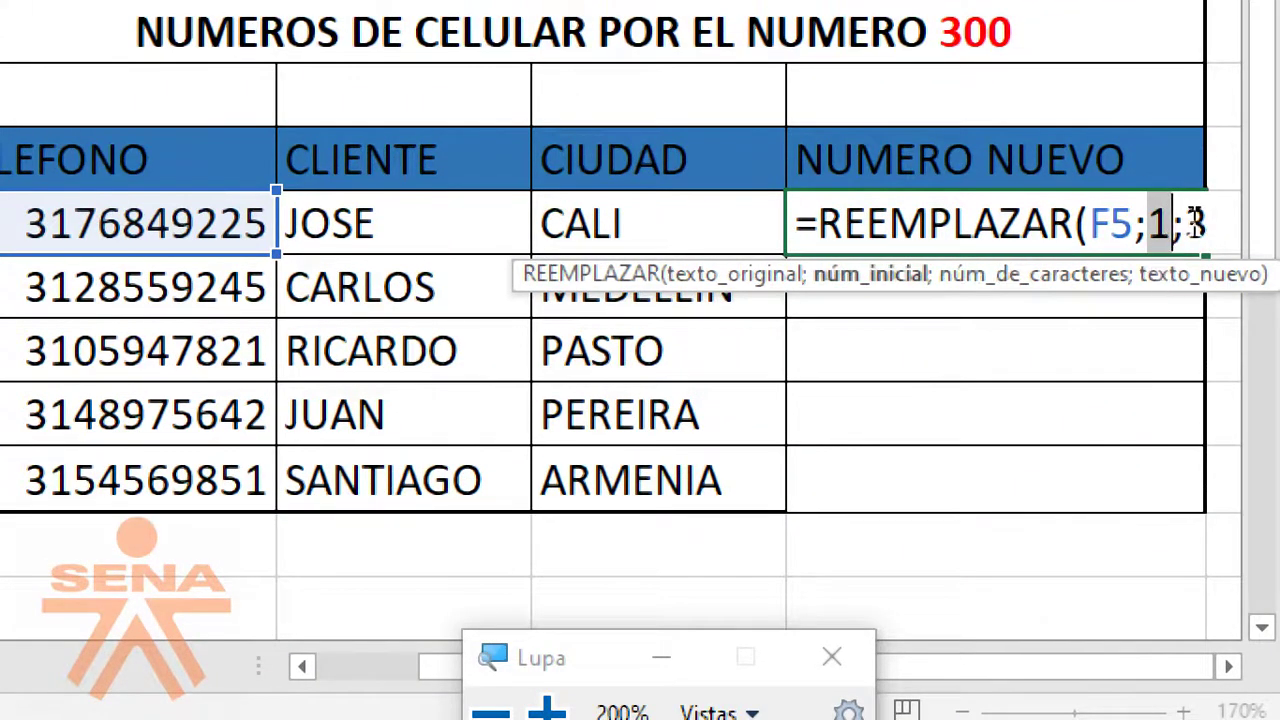
pyautogui.doubleClick(1196, 224)
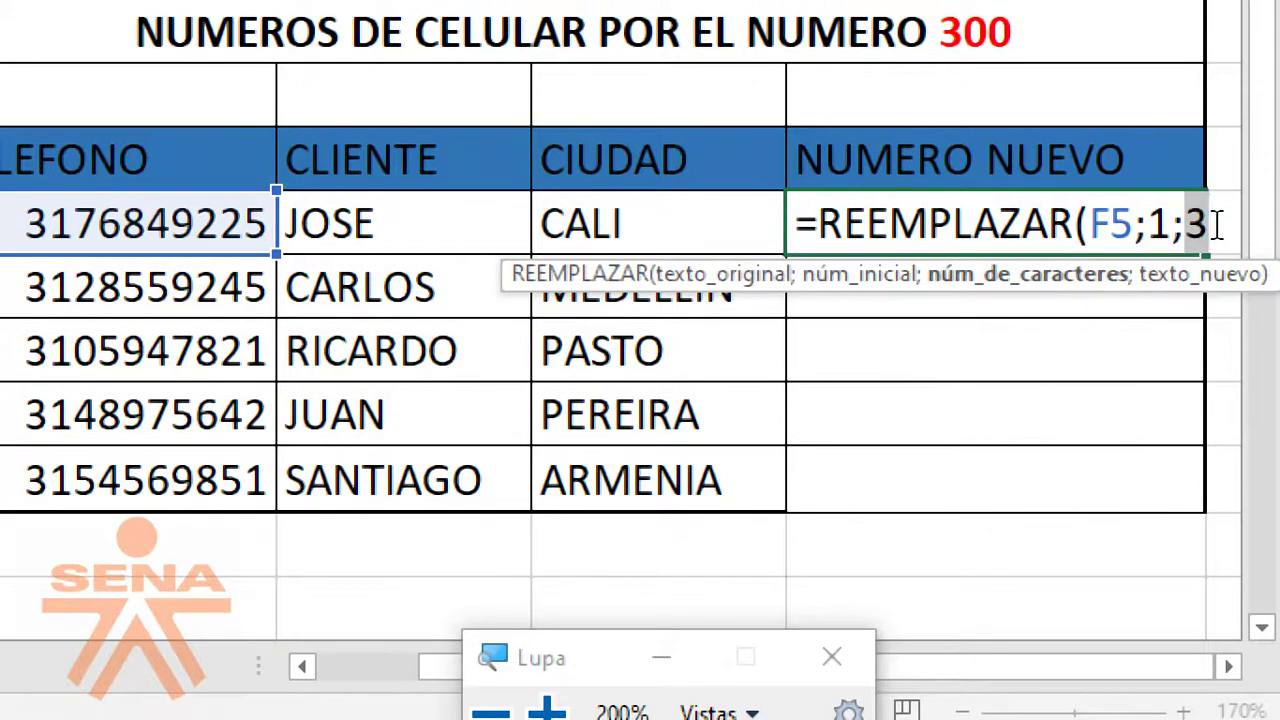
pyautogui.click(1220, 224)
pyautogui.write(';')
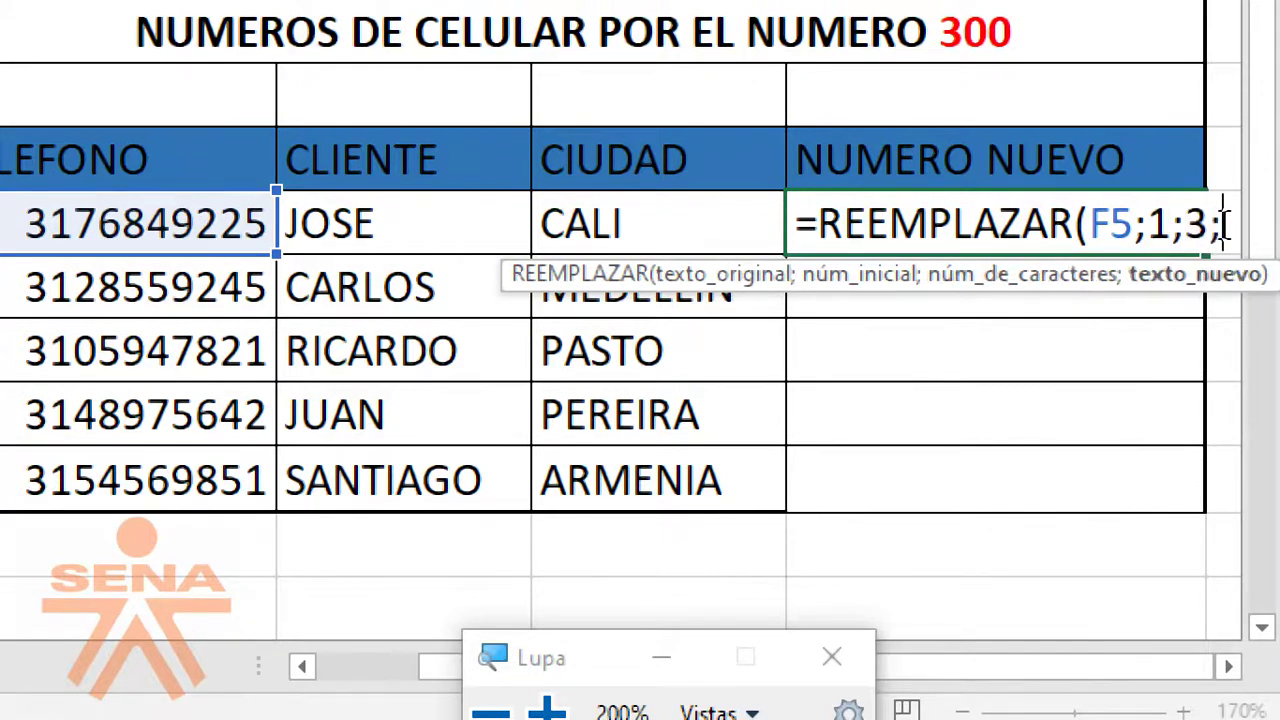
pyautogui.write('300')
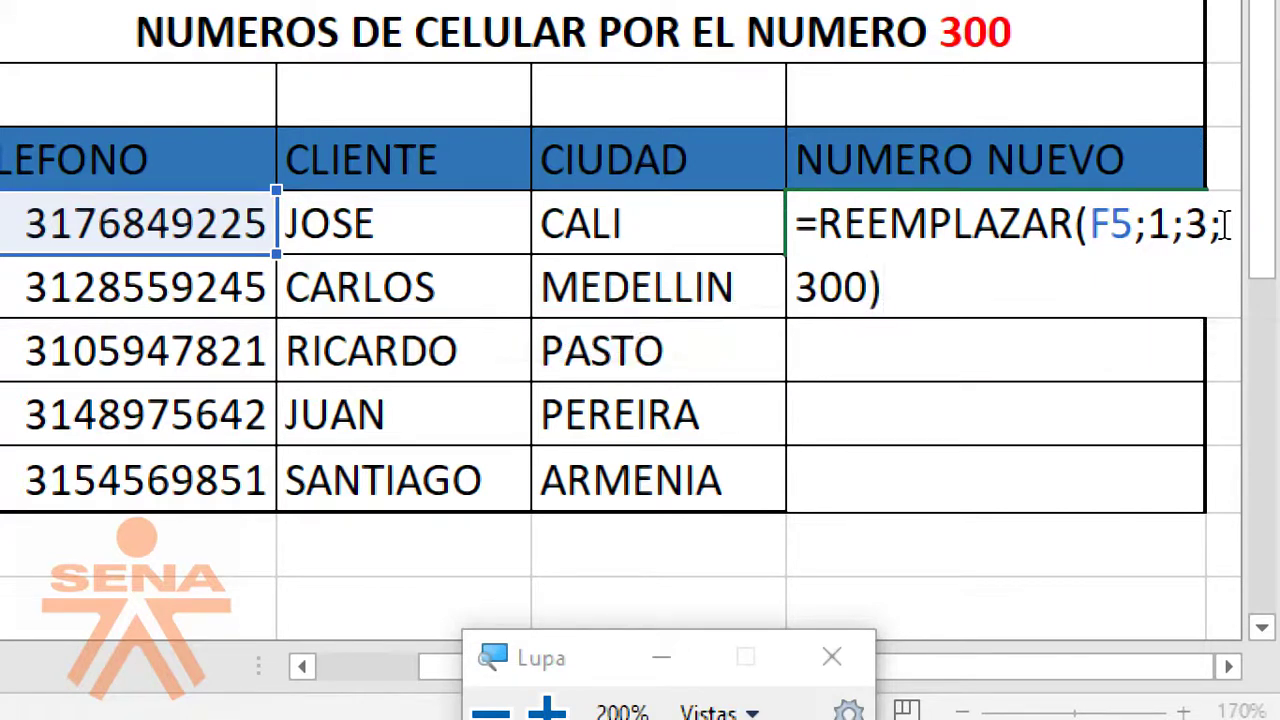
pyautogui.press('Return')
pyautogui.click(990, 215)
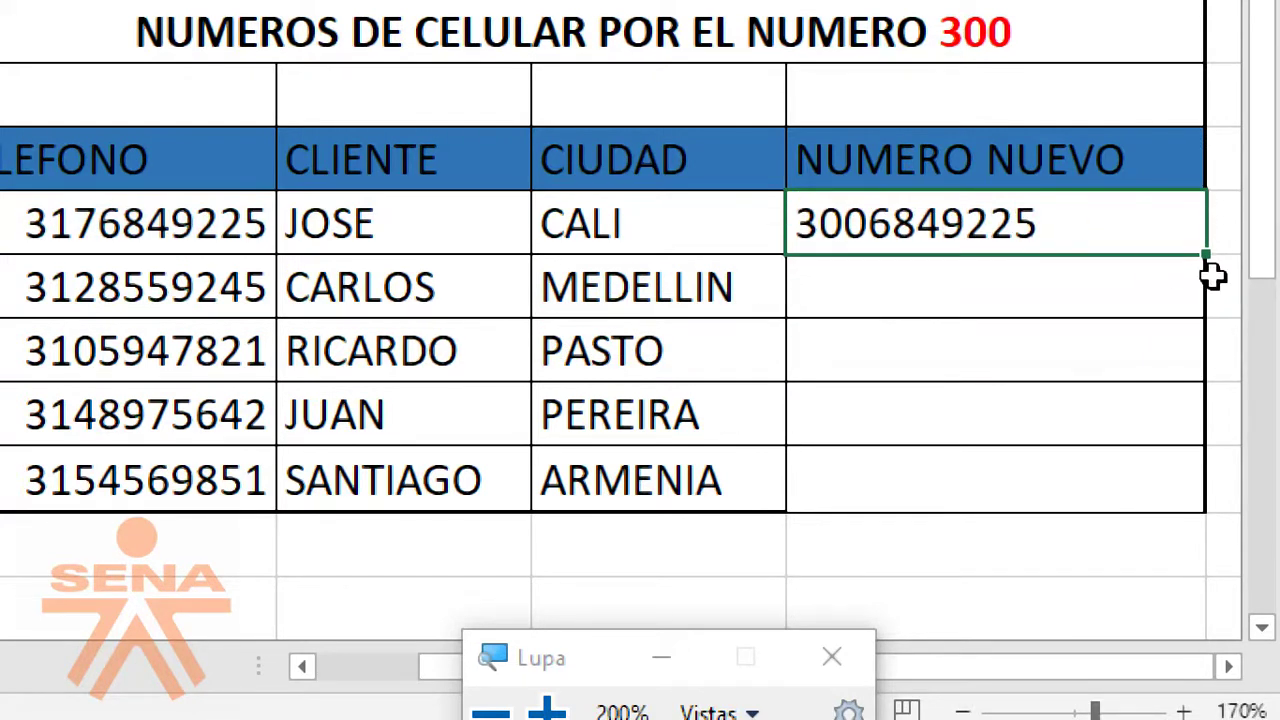
pyautogui.moveTo(1207, 255); pyautogui.dragTo(1206, 508)
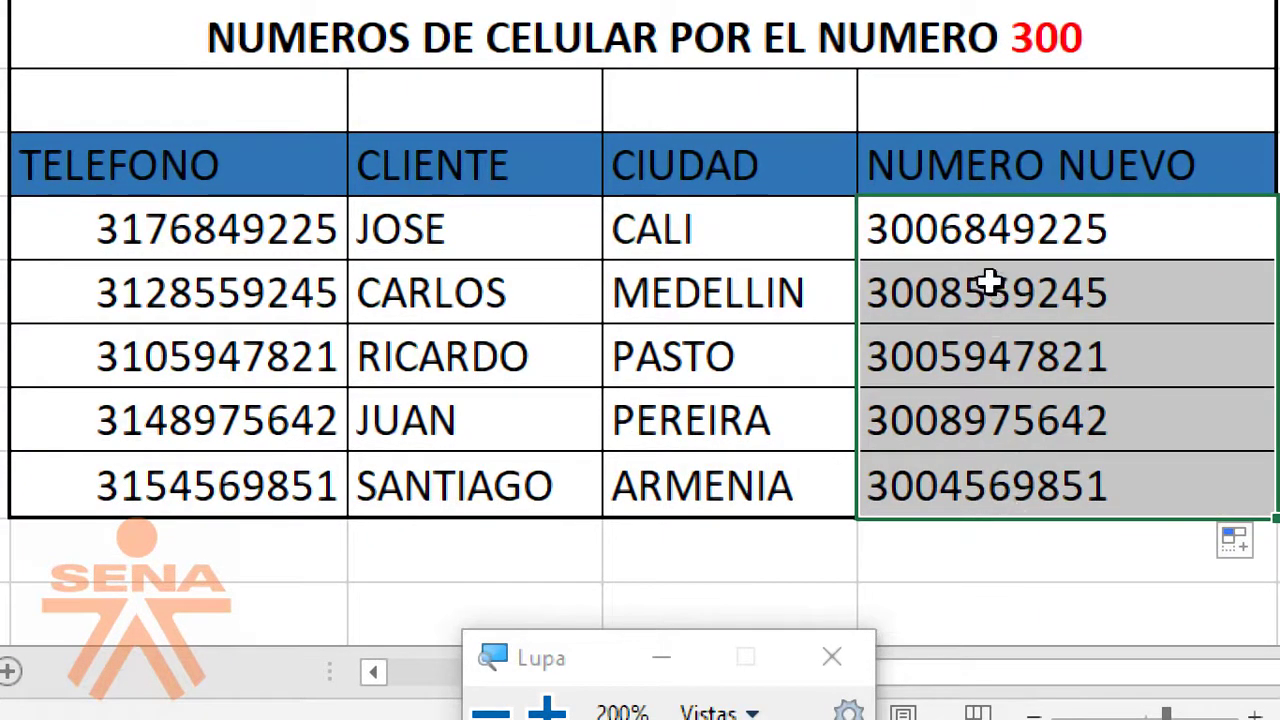
pyautogui.click(992, 229)
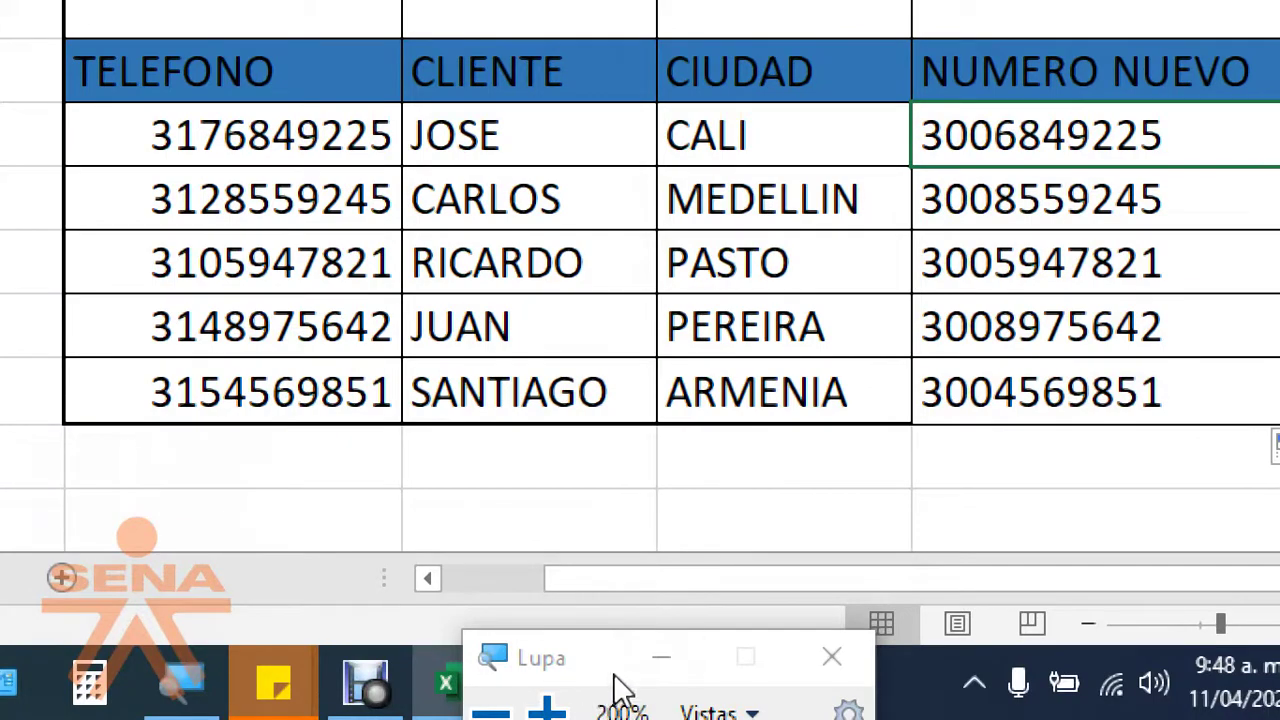
pyautogui.click(491, 712)
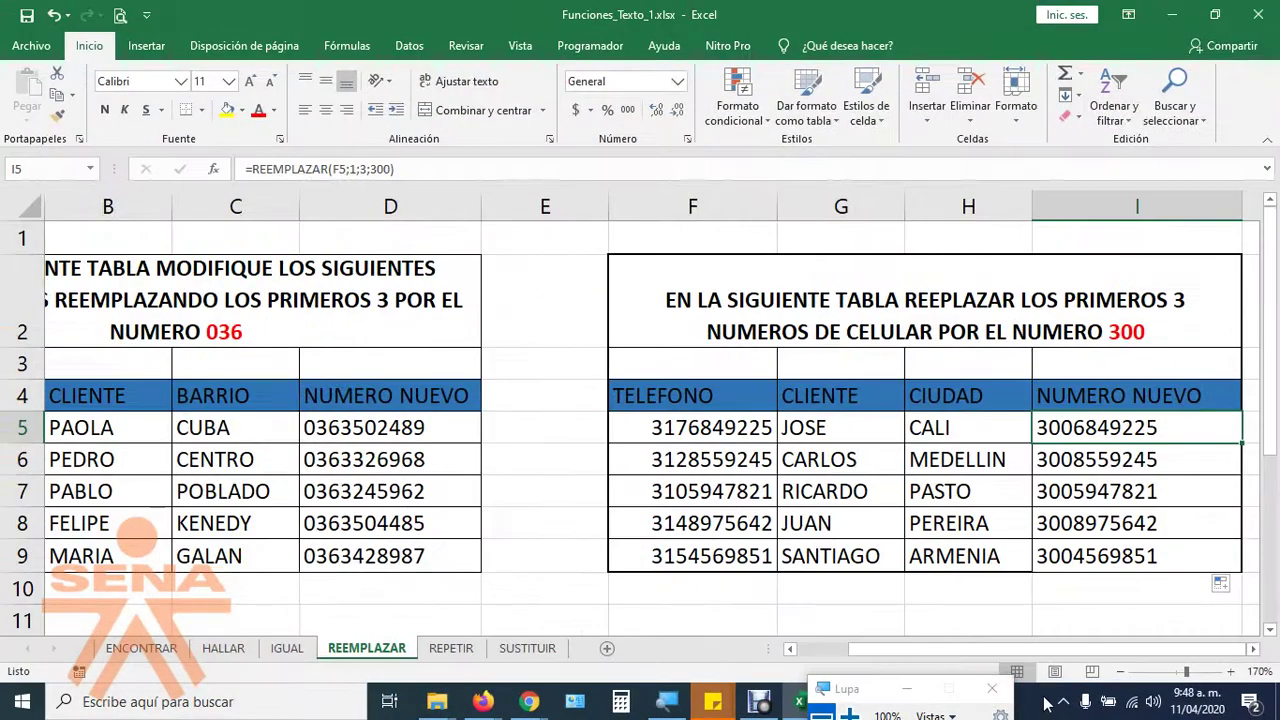
pyautogui.click(993, 690)
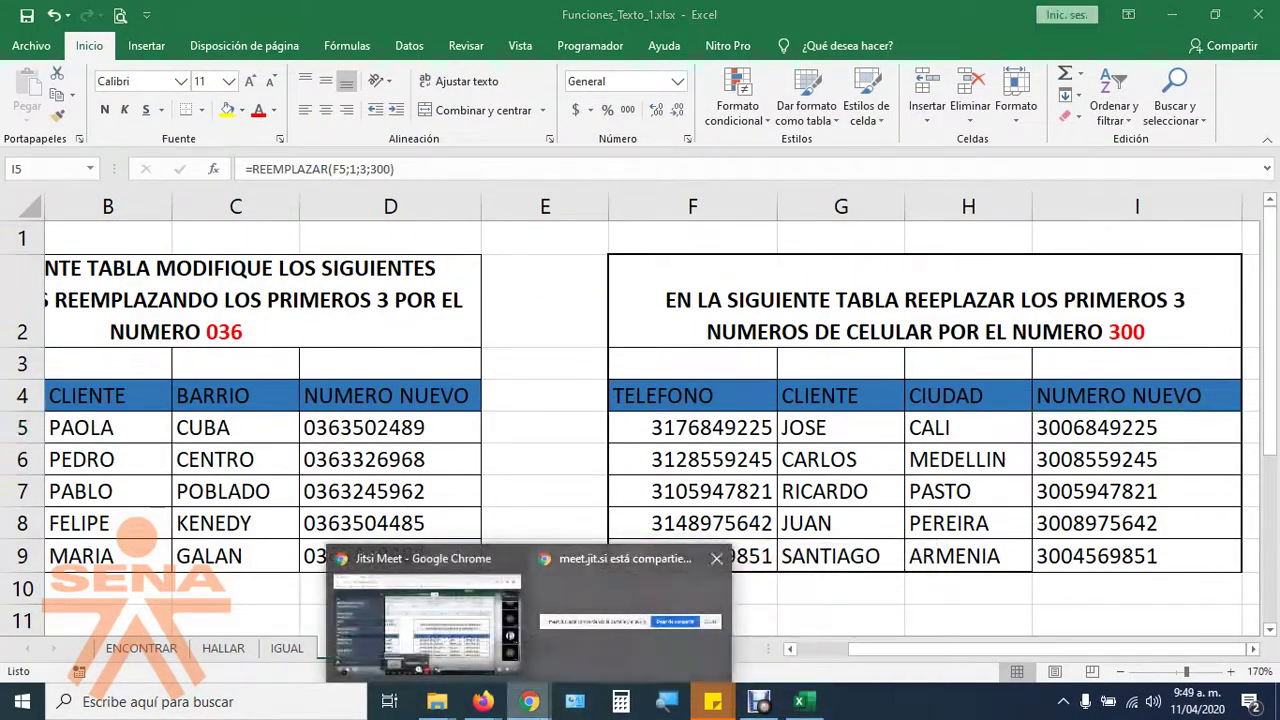
# Dismiss the Jitsi screen-sharing notice and bring the Jitsi Meet call to the front.
pyautogui.click(750, 595)
pyautogui.click(745, 654)
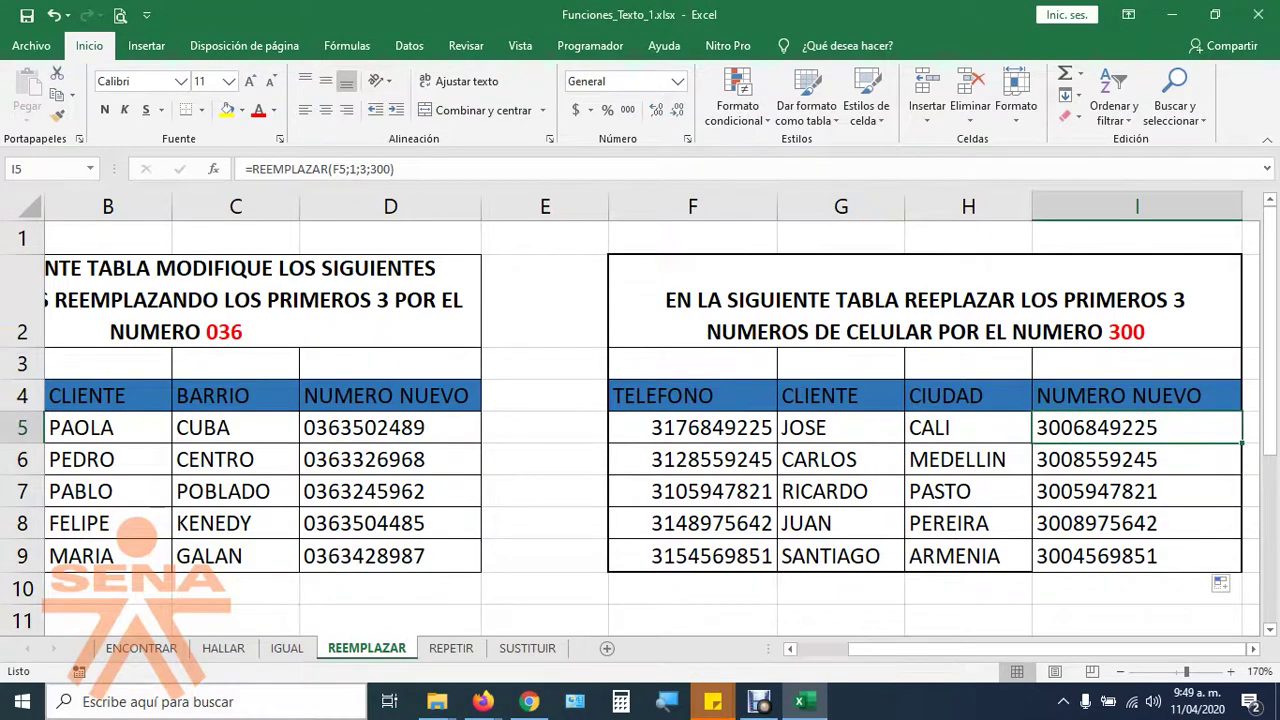
pyautogui.moveTo(437, 701)
pyautogui.moveTo(529, 701)
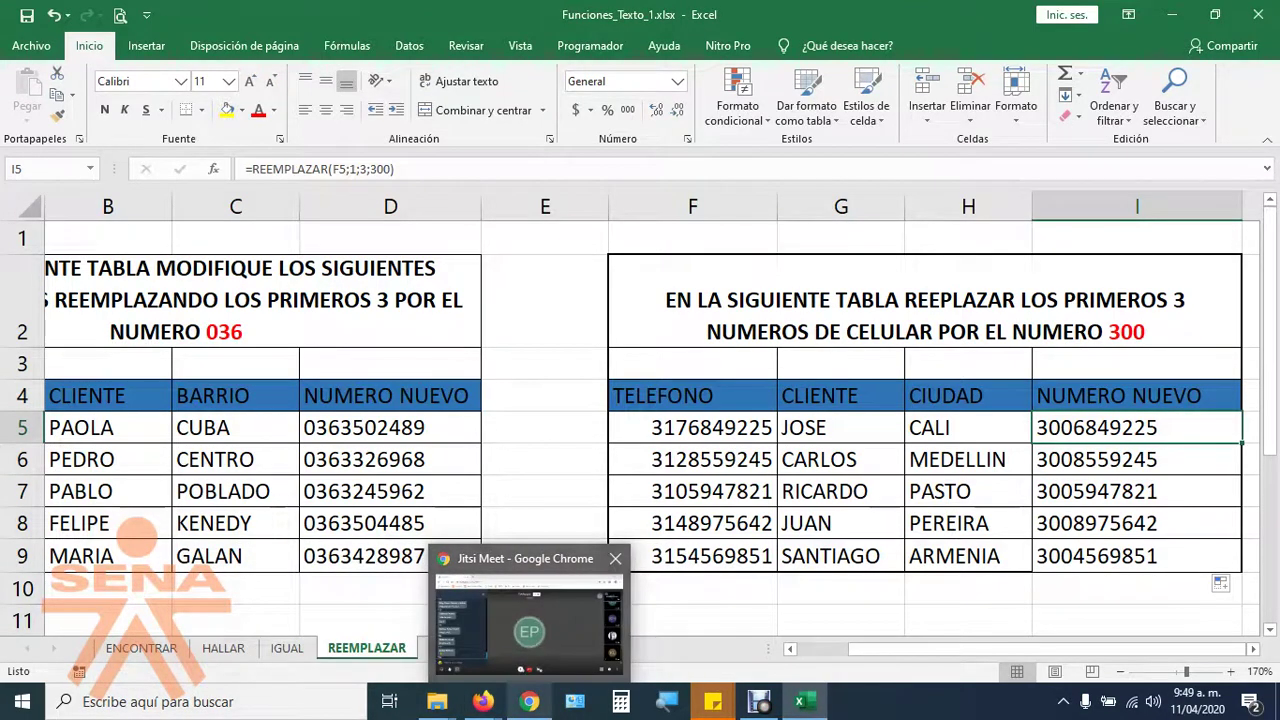
pyautogui.click(529, 633)
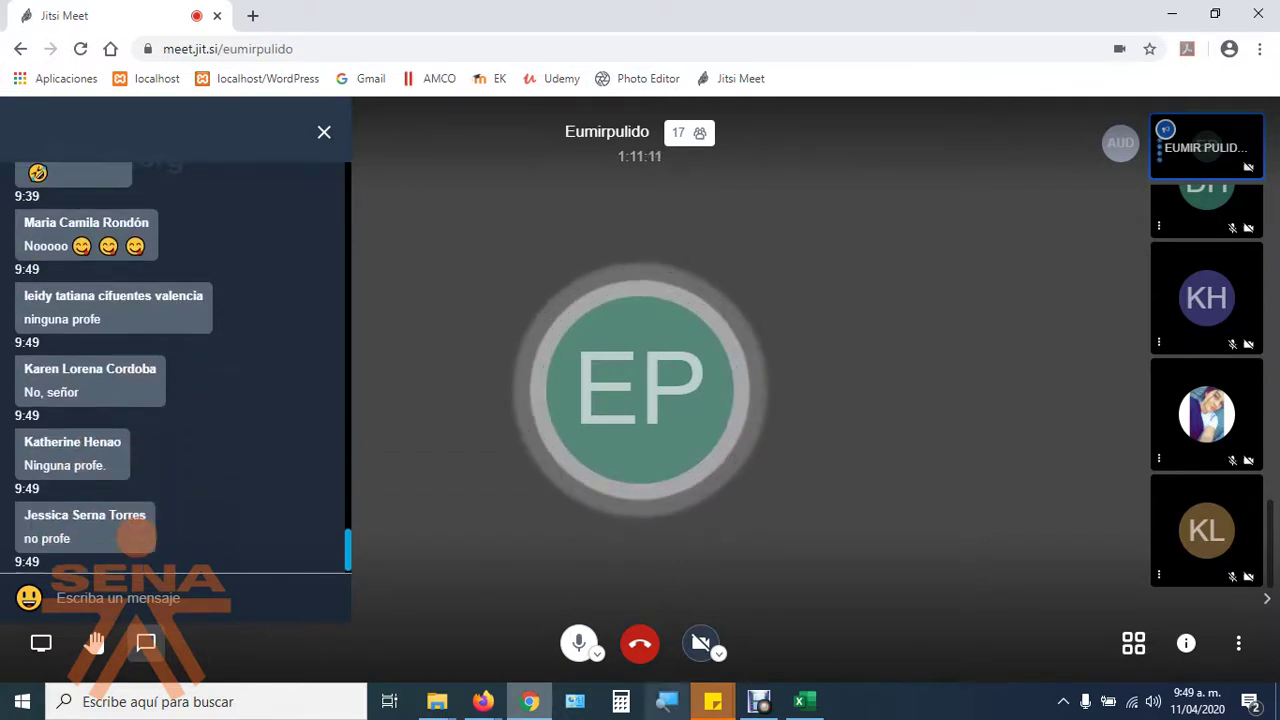
# Switch the Jitsi Meet call to tile view, then return to the Excel workbook.
pyautogui.moveTo(713, 701)
pyautogui.click(1133, 643)
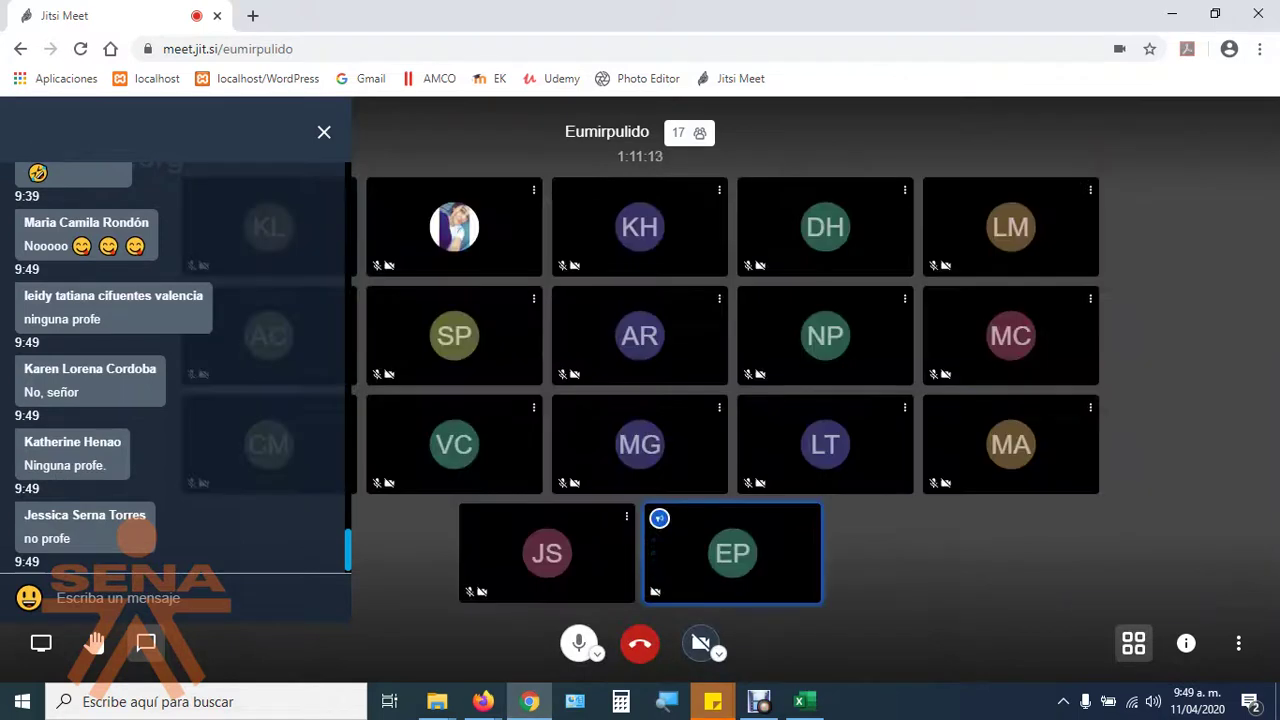
pyautogui.moveTo(437, 701)
pyautogui.moveTo(800, 701)
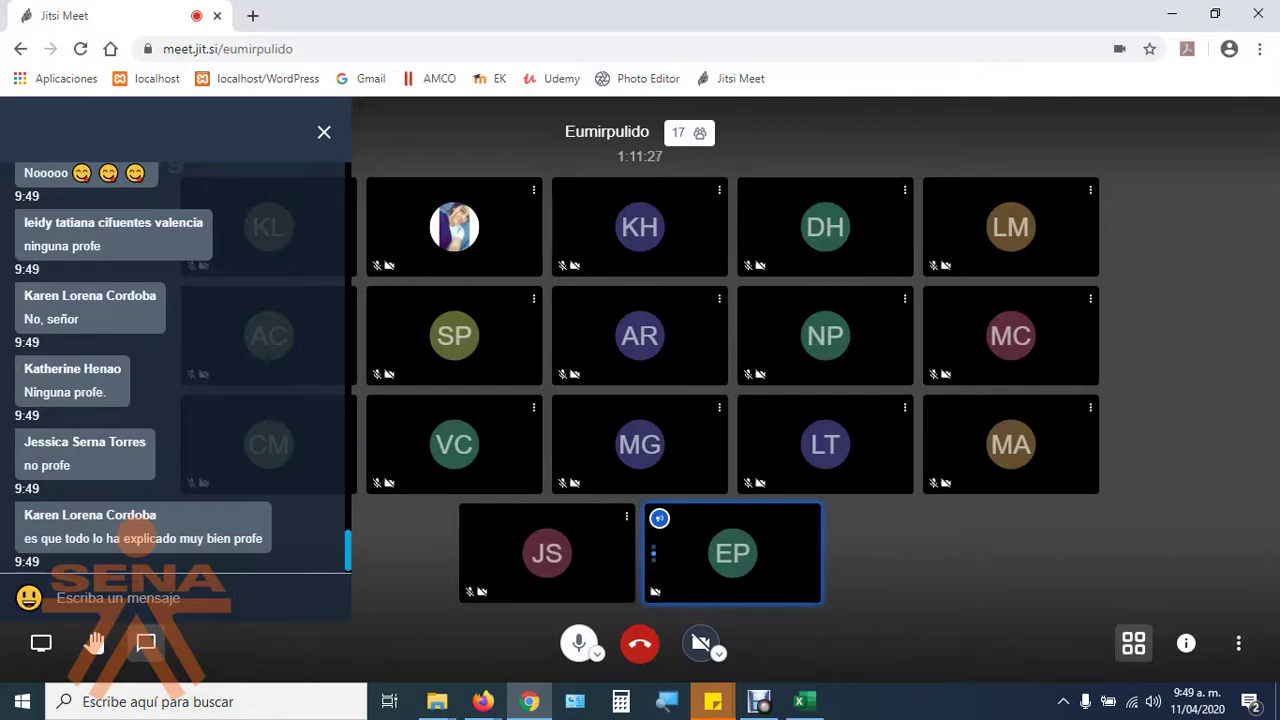
pyautogui.click(799, 701)
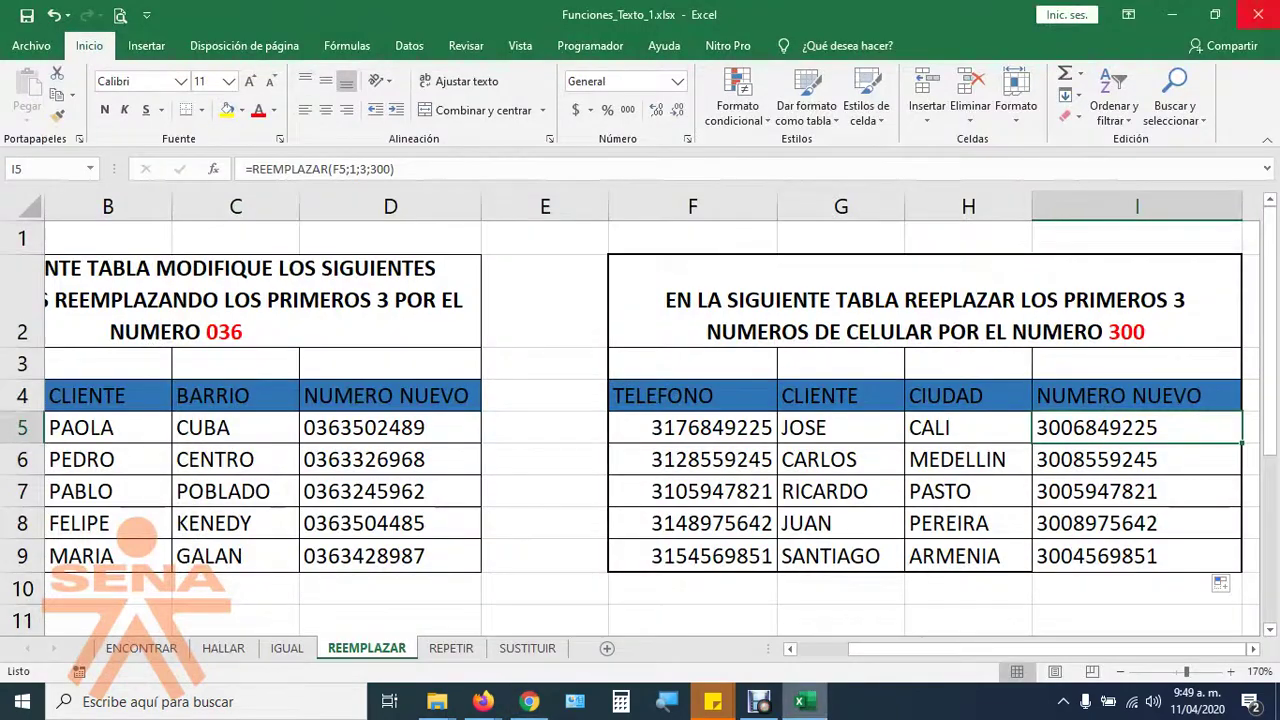
# Close Funciones_Texto_1 without saving and bring up the VIDEOCONFERENCIAS folder.
pyautogui.click(1258, 14)
pyautogui.click(640, 385)
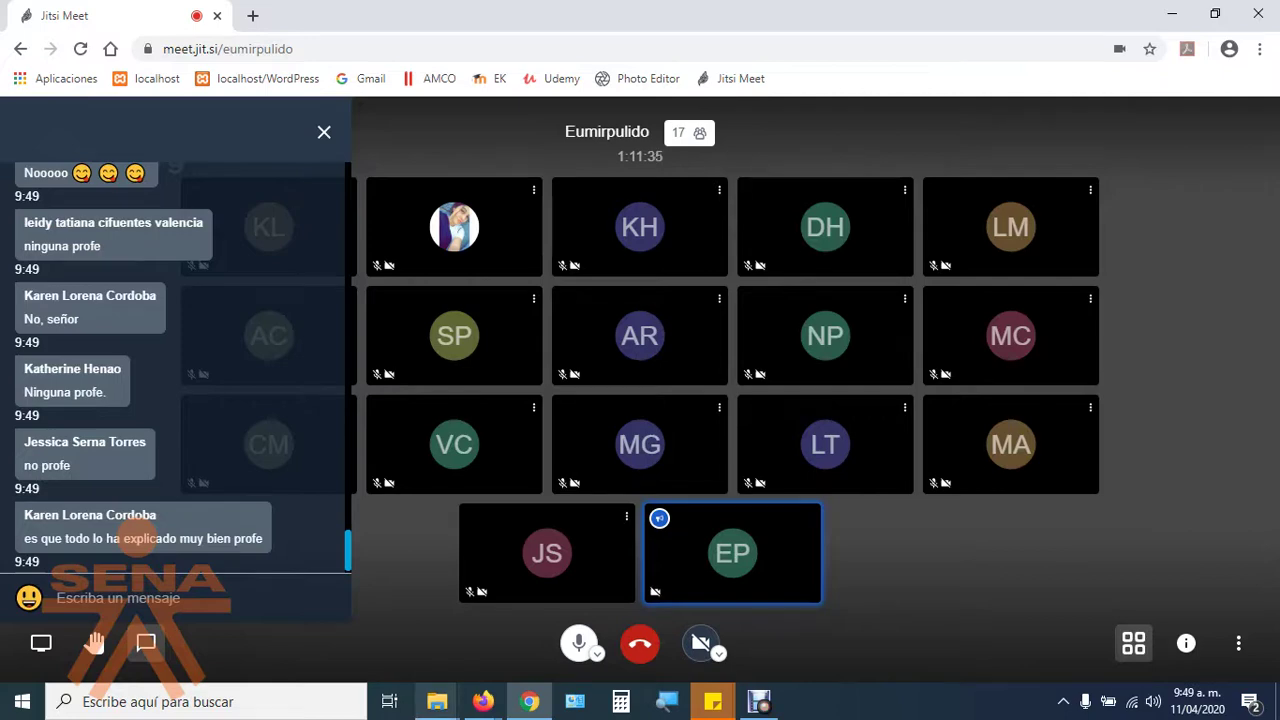
pyautogui.click(305, 610)
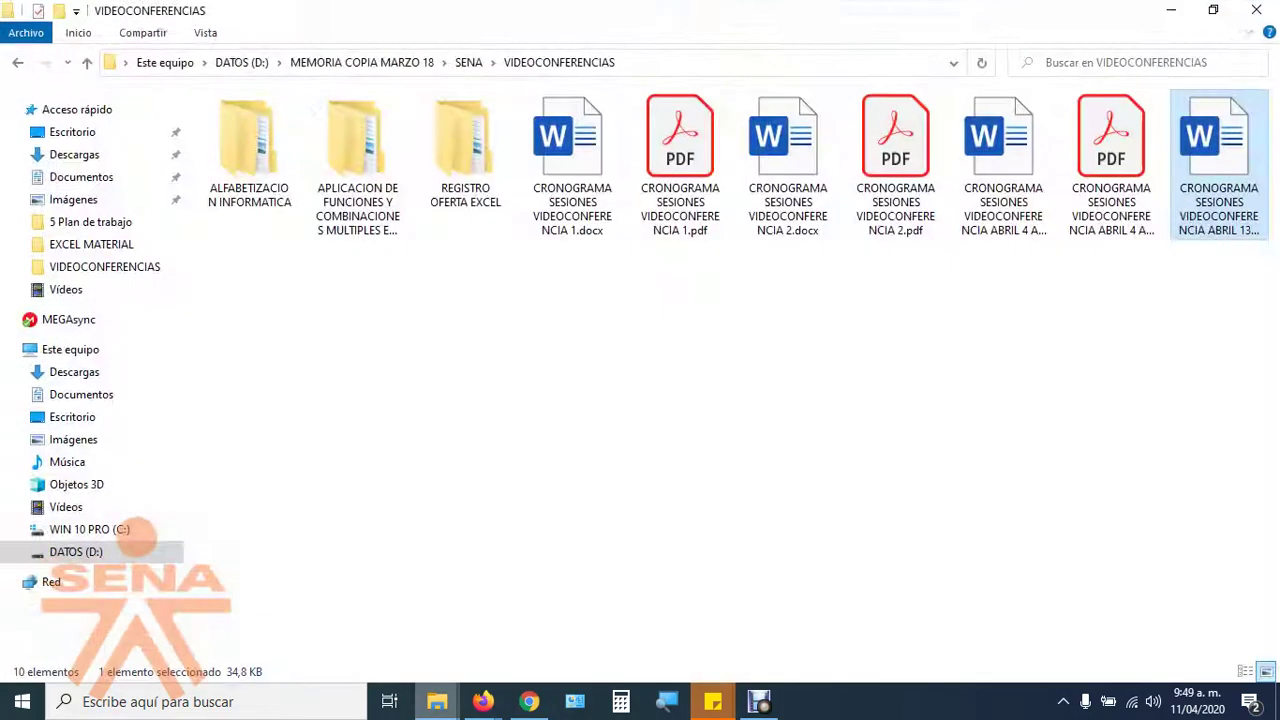
# Open CRONOGRAMA SESIONES VIDEOCONFERENCIA ABRIL 4 AL 11.pdf from the VIDEOCONFERENCIAS folder.
pyautogui.click(1111, 160)
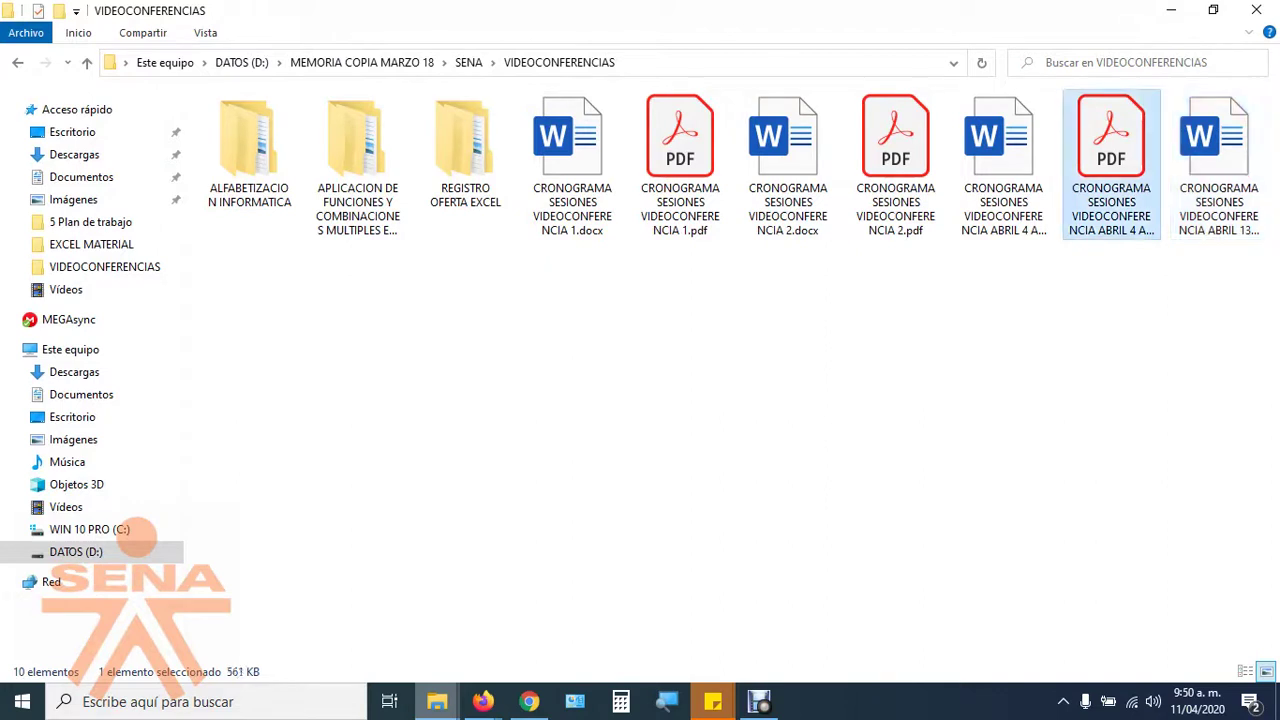
pyautogui.press('Return')
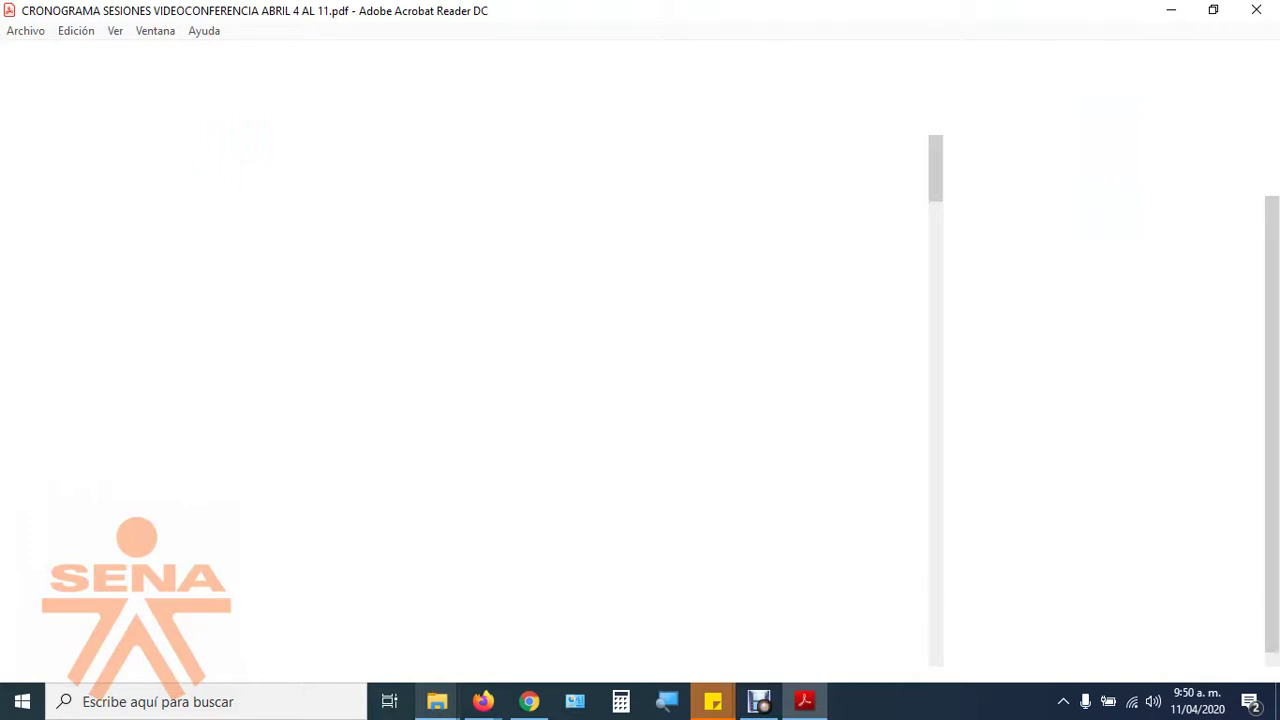
# Open the ABRIL 4 AL 11 .docx schedule in Word, scroll its session table, then close Word.
pyautogui.moveTo(437, 701)
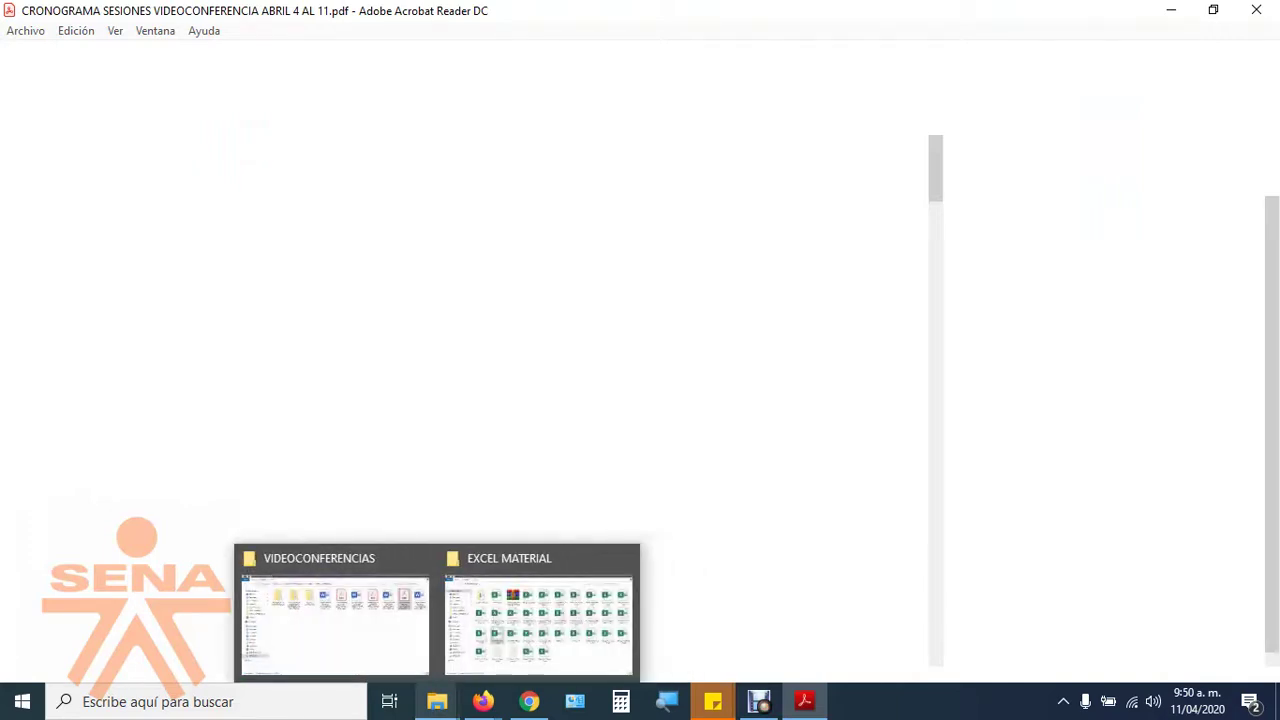
pyautogui.click(343, 610)
pyautogui.doubleClick(1003, 165)
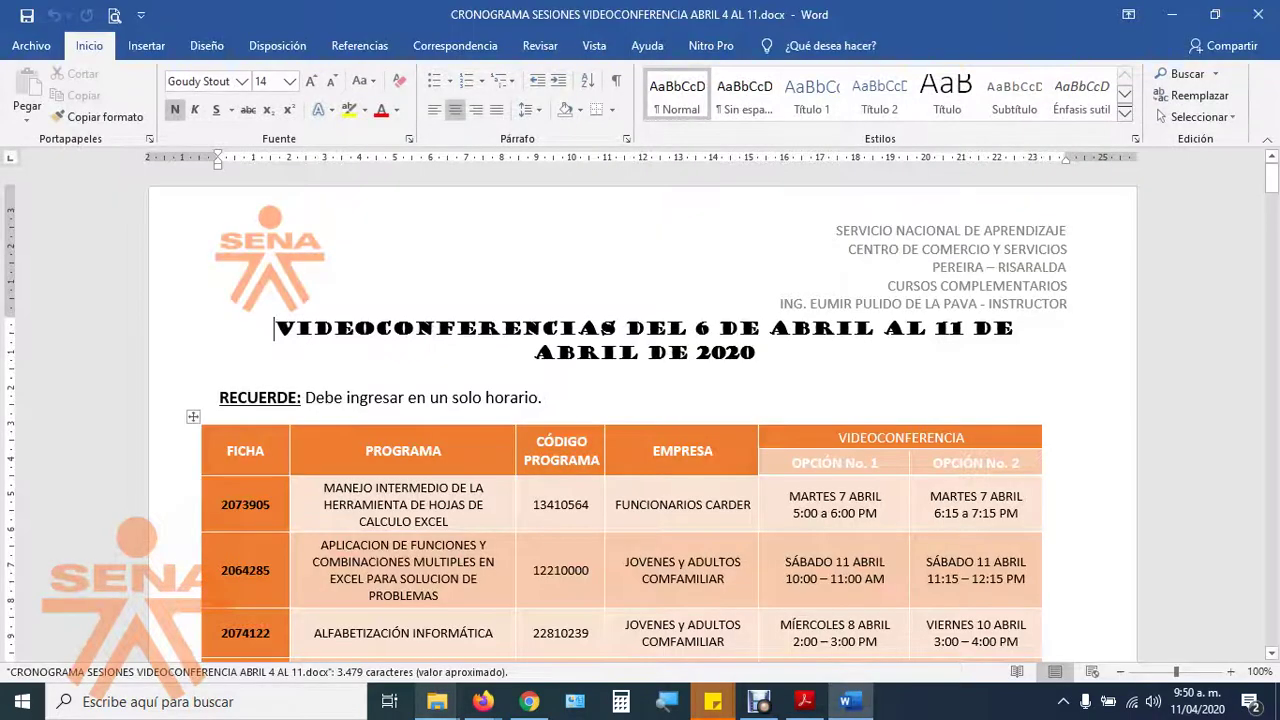
pyautogui.scroll(-5, 620, 420)
pyautogui.scroll(-2, 620, 400)
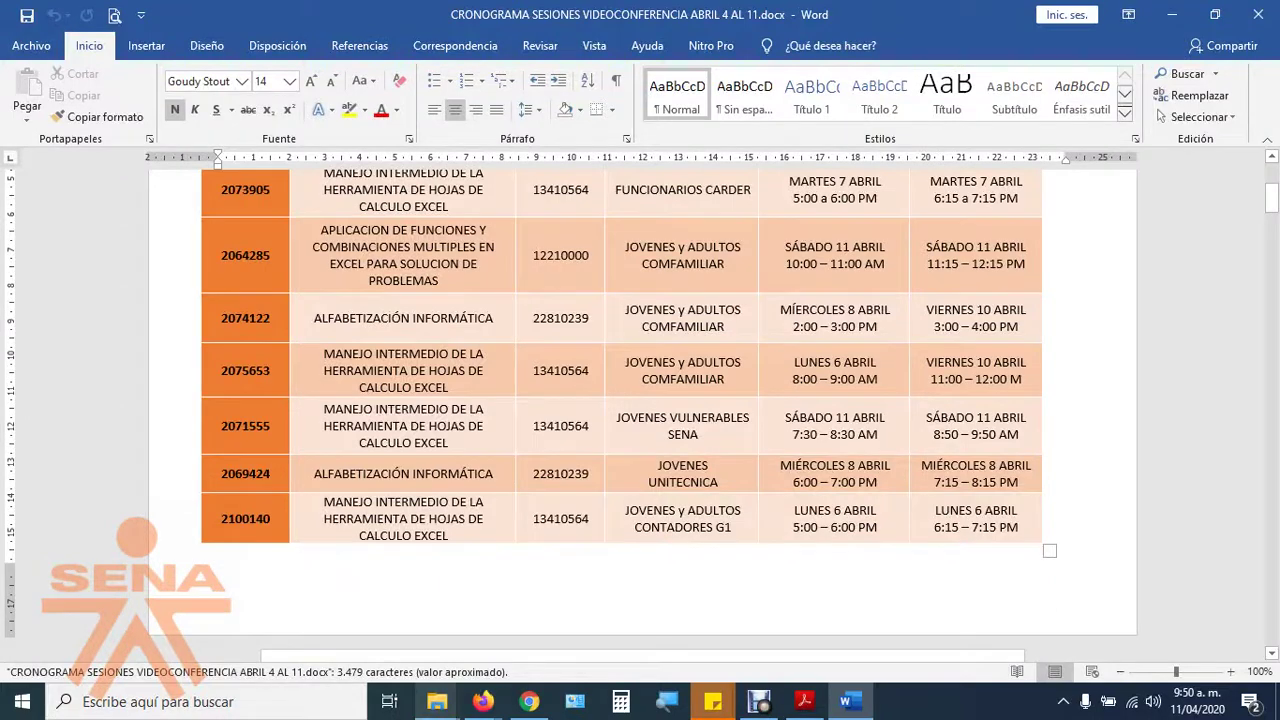
pyautogui.hotkey('alt', 'F4')
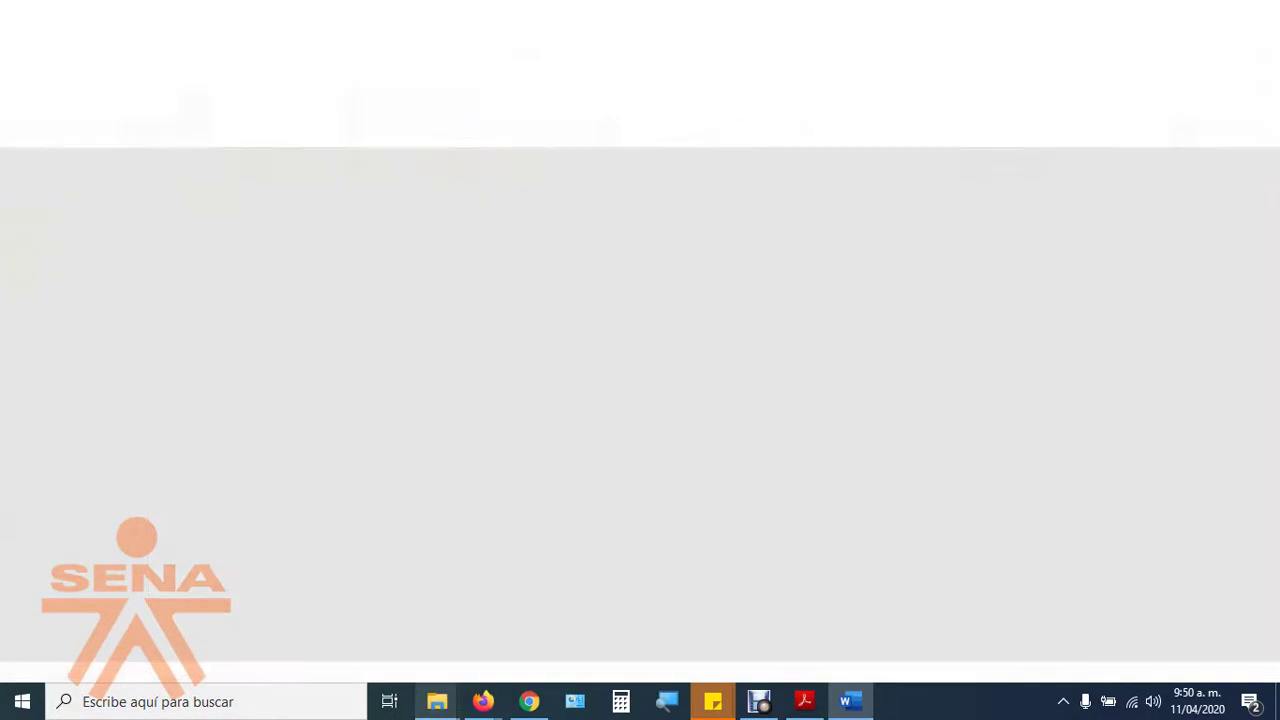
# Show the Acrobat schedule PDF, return to Jitsi Meet, then bring VIDEOCONFERENCIAS forward.
pyautogui.click(804, 700)
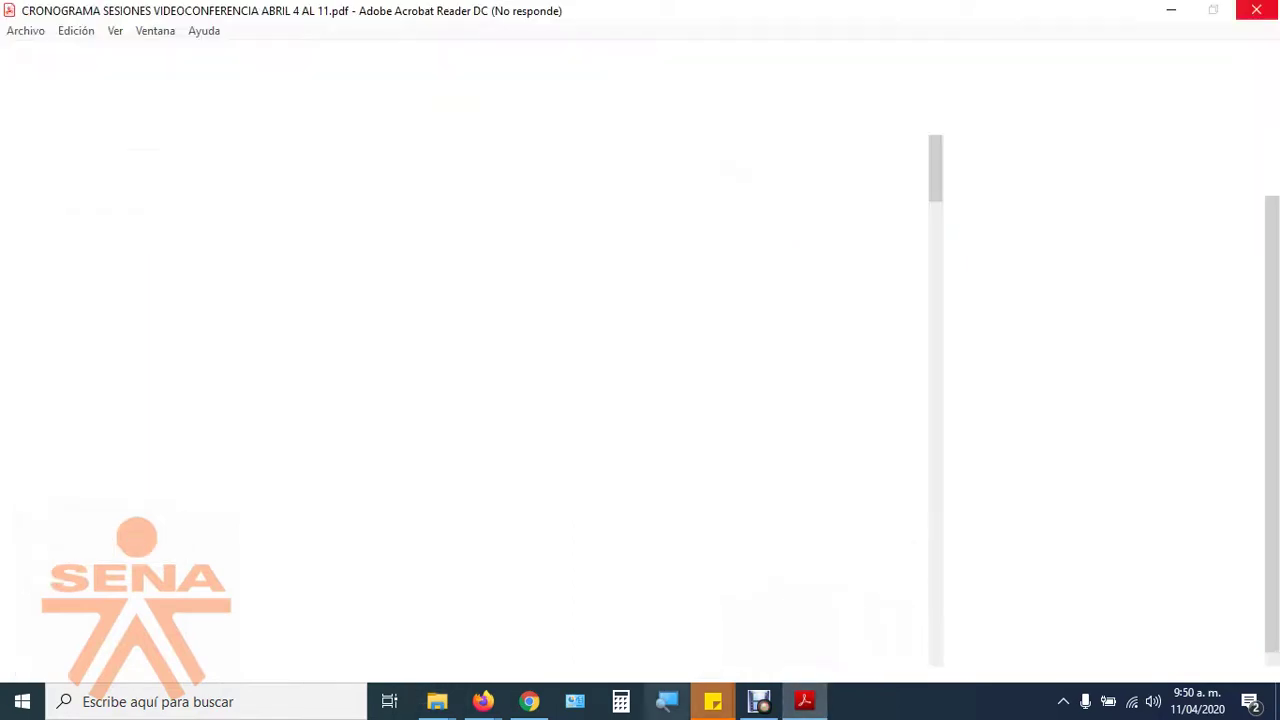
pyautogui.click(529, 701)
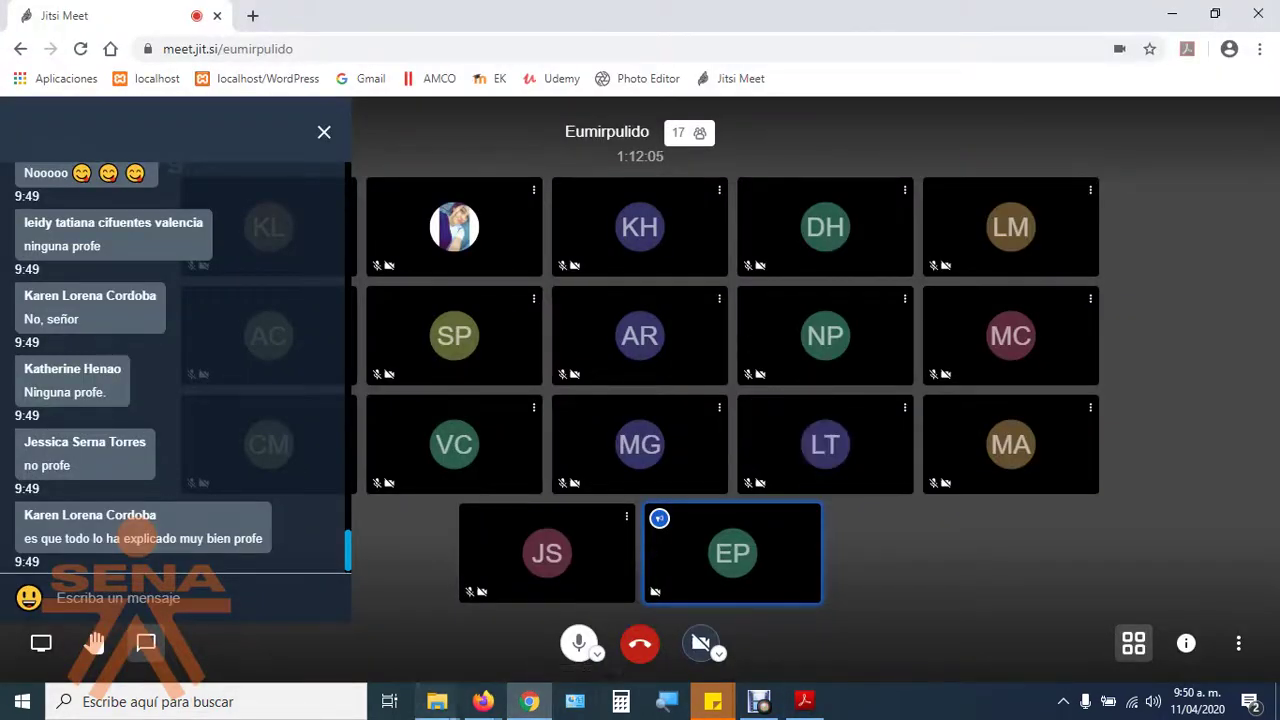
pyautogui.moveTo(437, 701)
pyautogui.click(340, 610)
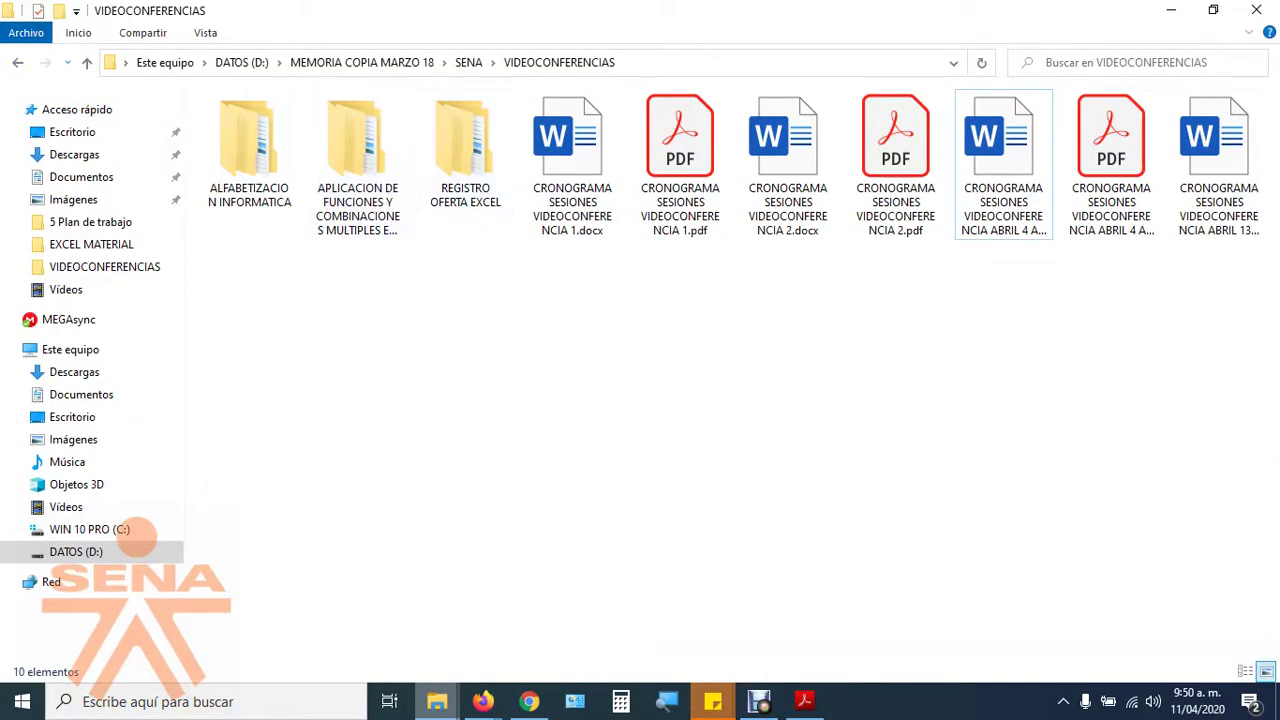
# Go up to SENA, through PORTAFOLIO INSTRUCTOR COMPLEMANTERIOS and 5 Plan de trabajo, and open FICHA 2071555.
pyautogui.hotkey('alt', 'Up')
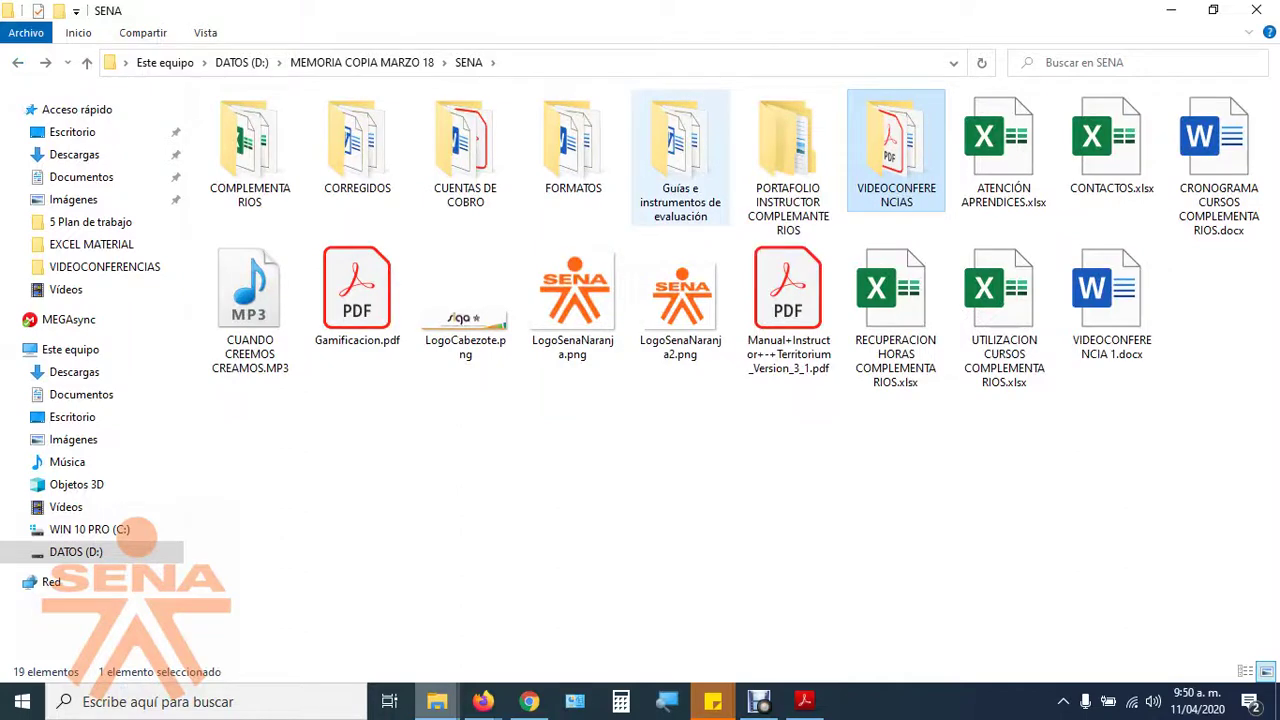
pyautogui.doubleClick(788, 160)
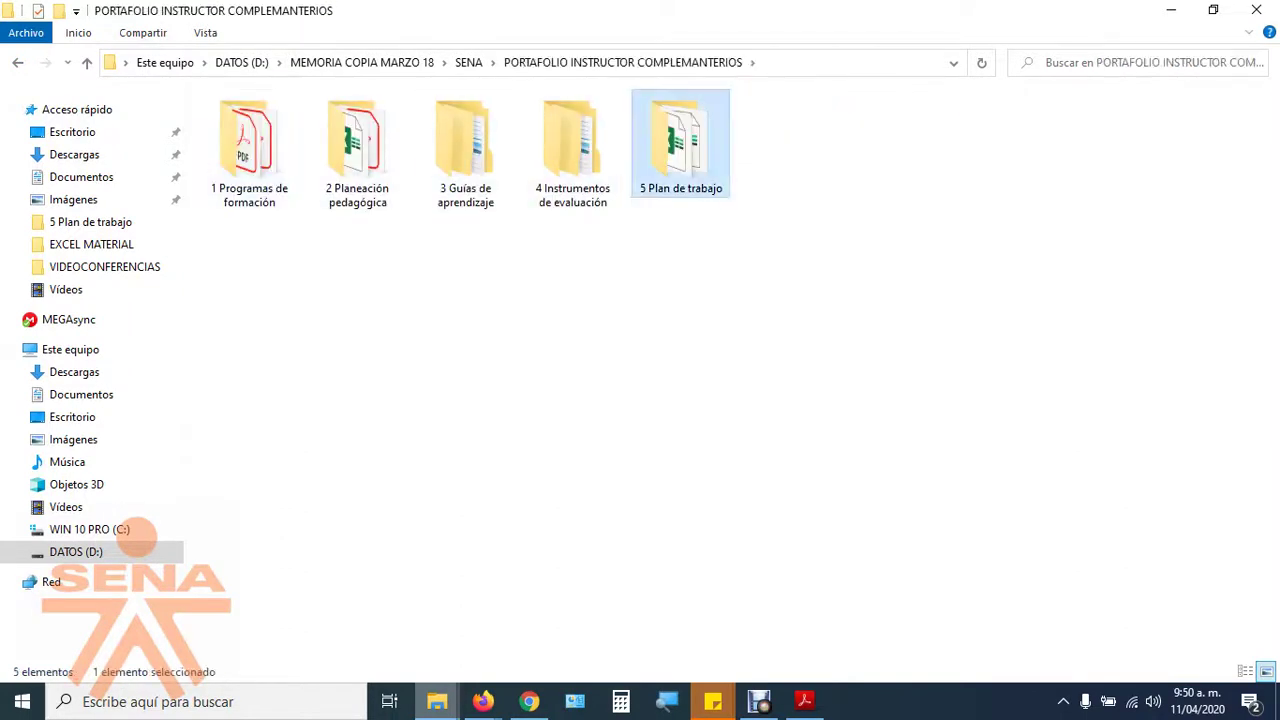
pyautogui.doubleClick(680, 145)
pyautogui.doubleClick(465, 150)
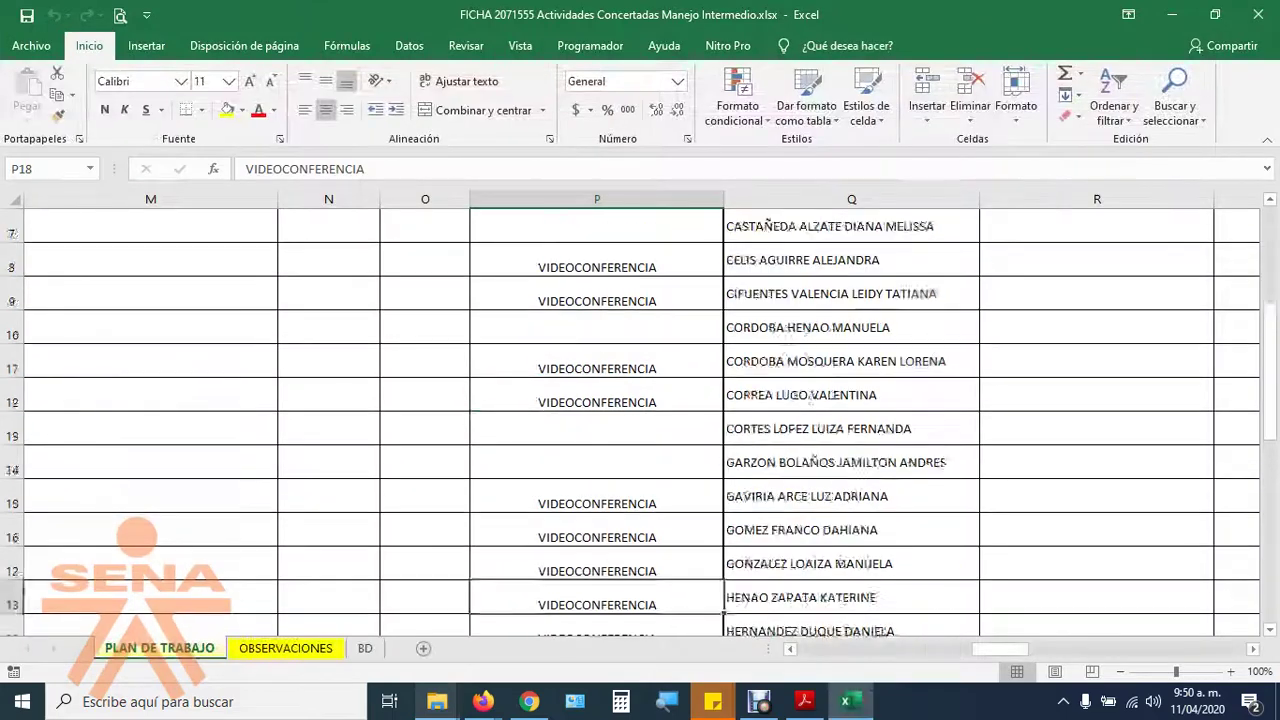
# Scroll PLAN DE TRABAJO and check the column P marks for students in Q8 to Q12.
pyautogui.scroll(-2, 640, 420)
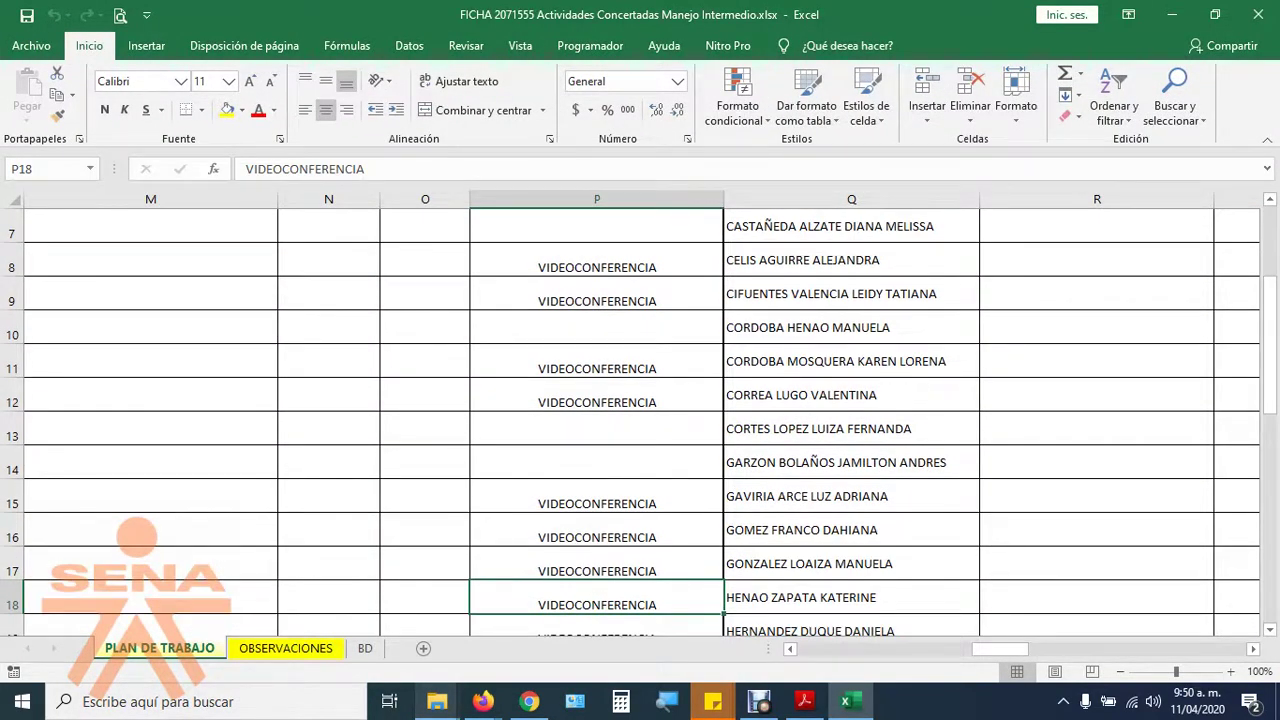
pyautogui.click(851, 260)
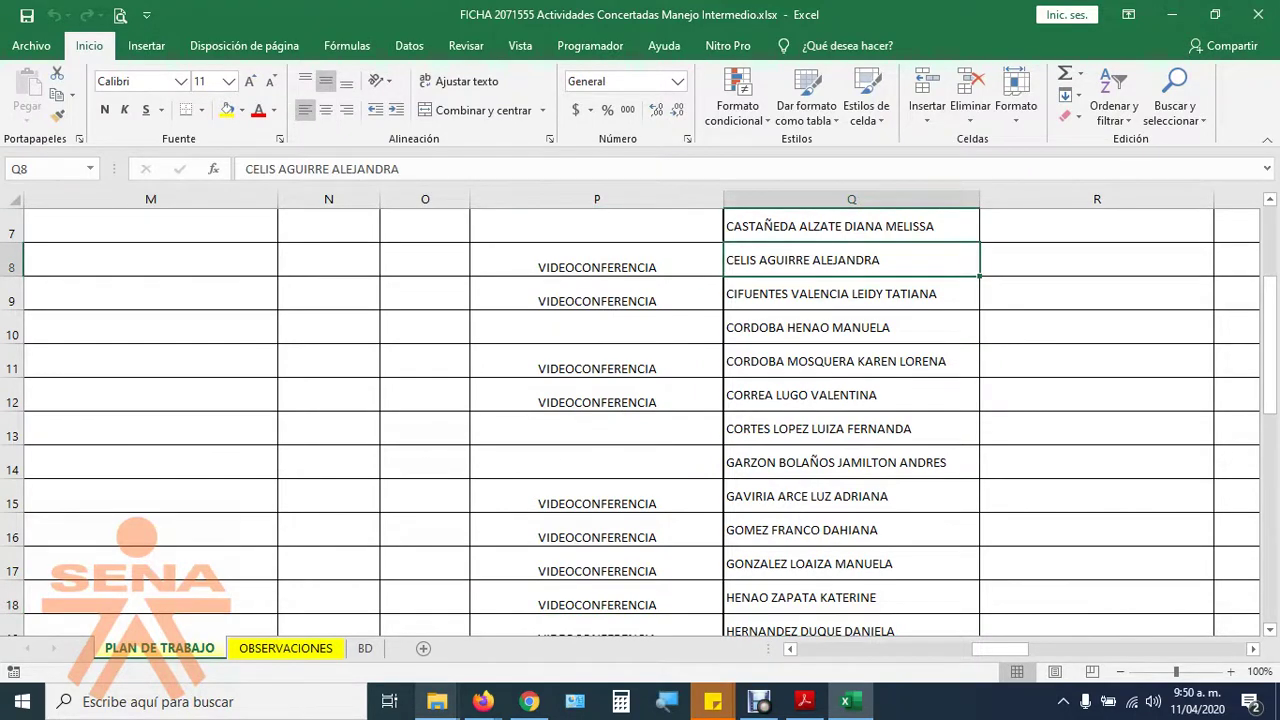
pyautogui.click(851, 294)
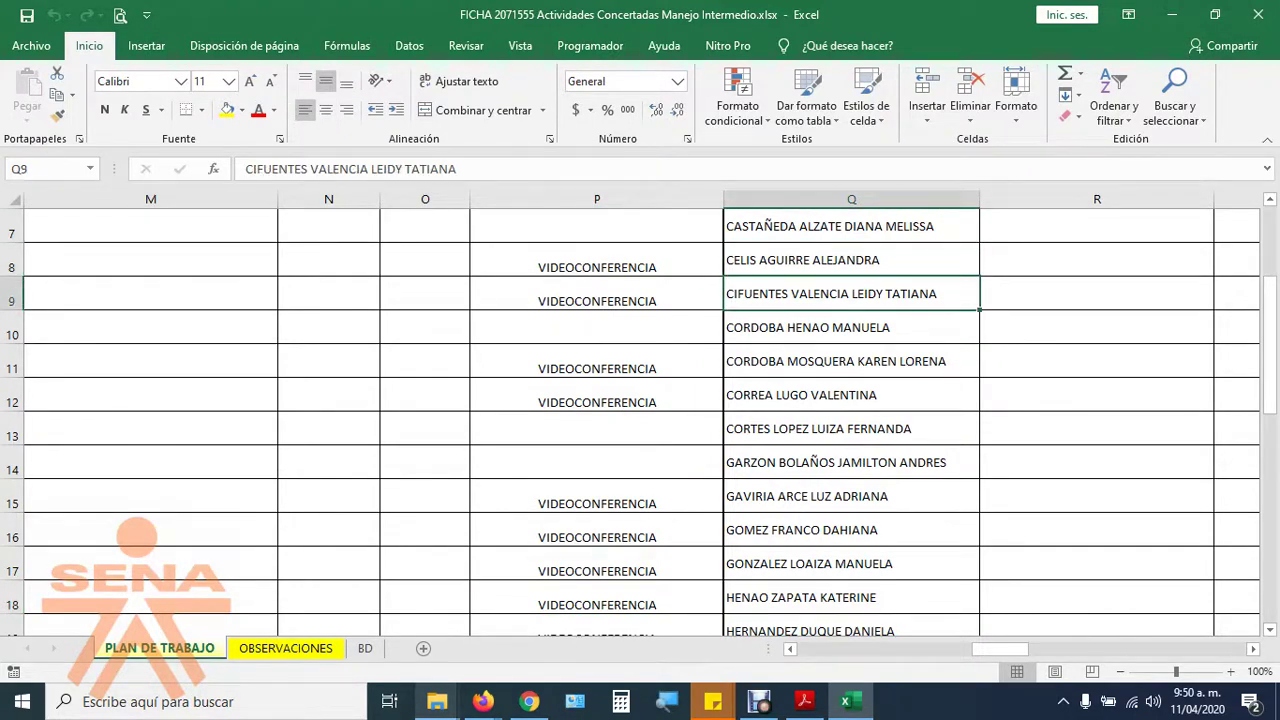
pyautogui.click(851, 361)
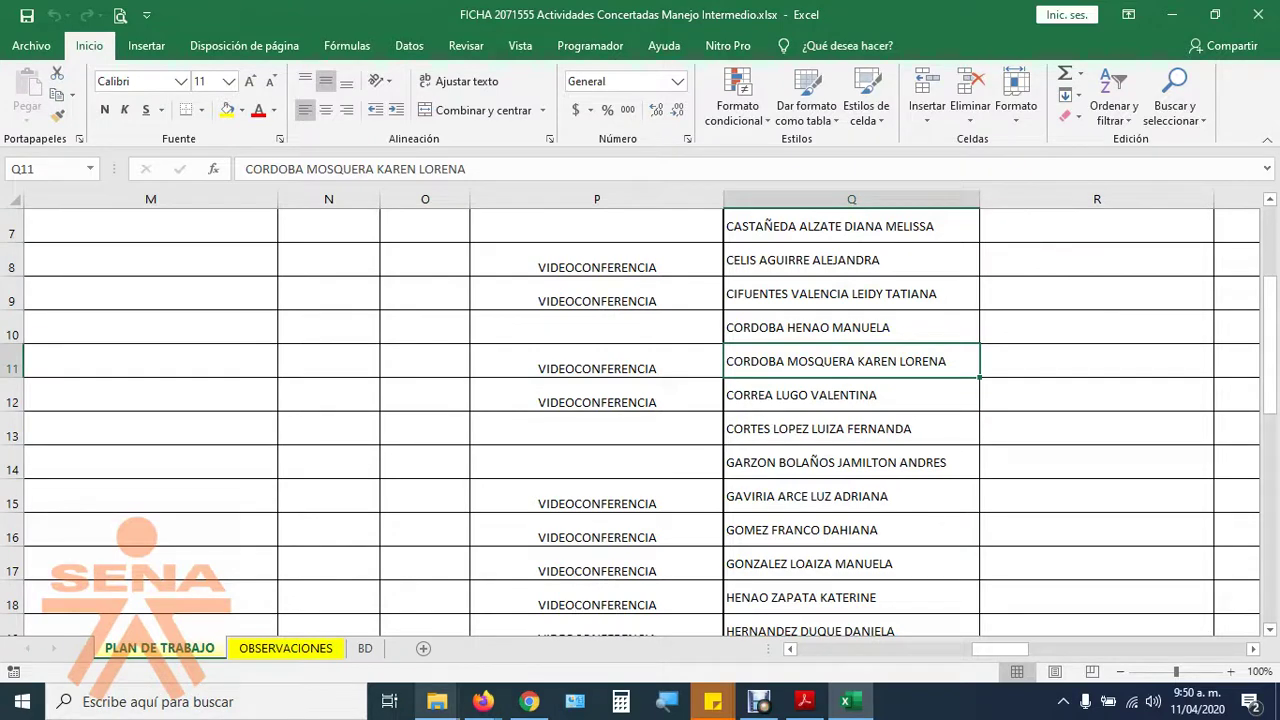
pyautogui.click(851, 395)
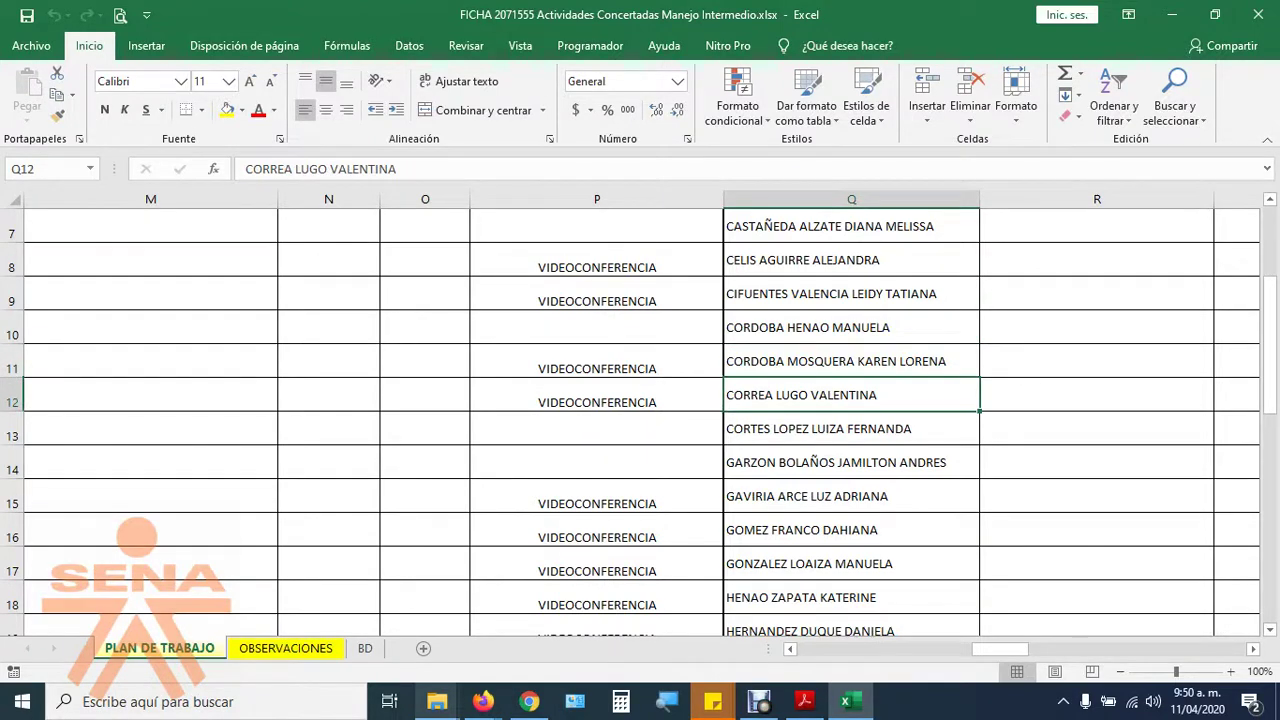
pyautogui.click(851, 496)
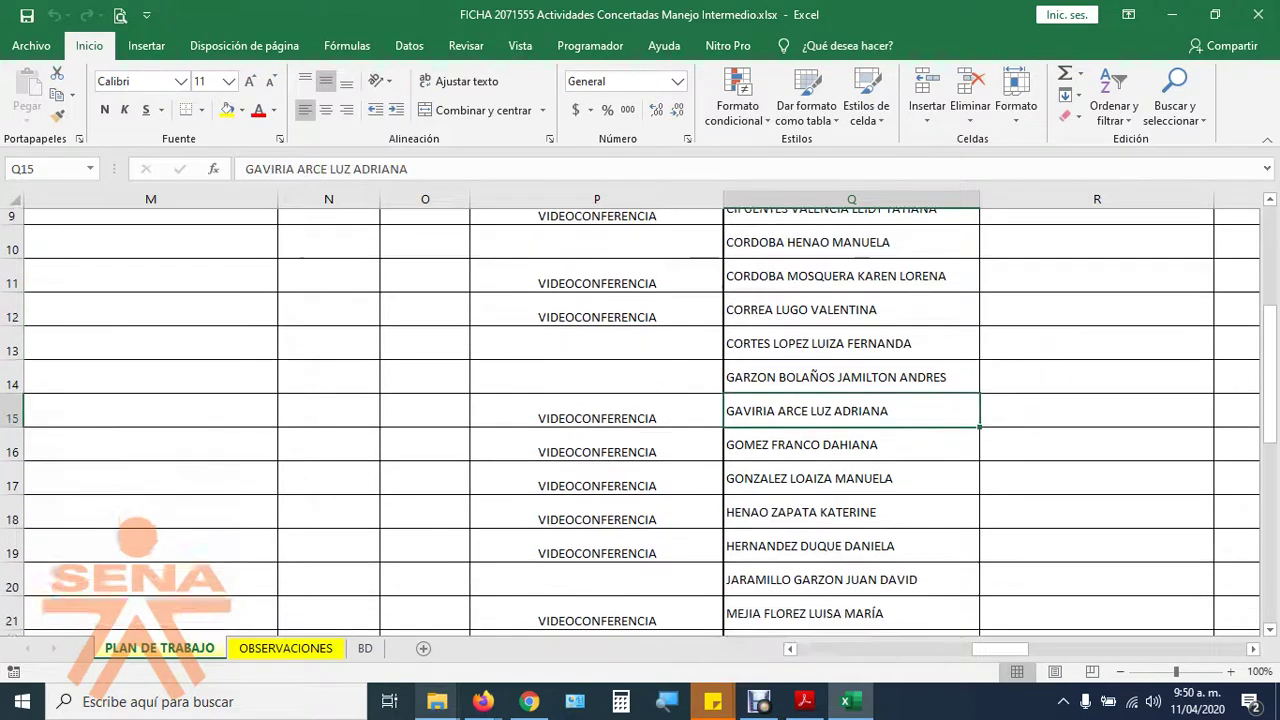
# Continue down column Q, checking each following student's VIDEOCONFERENCIA mark.
pyautogui.scroll(-1, 851, 496)
pyautogui.click(851, 428)
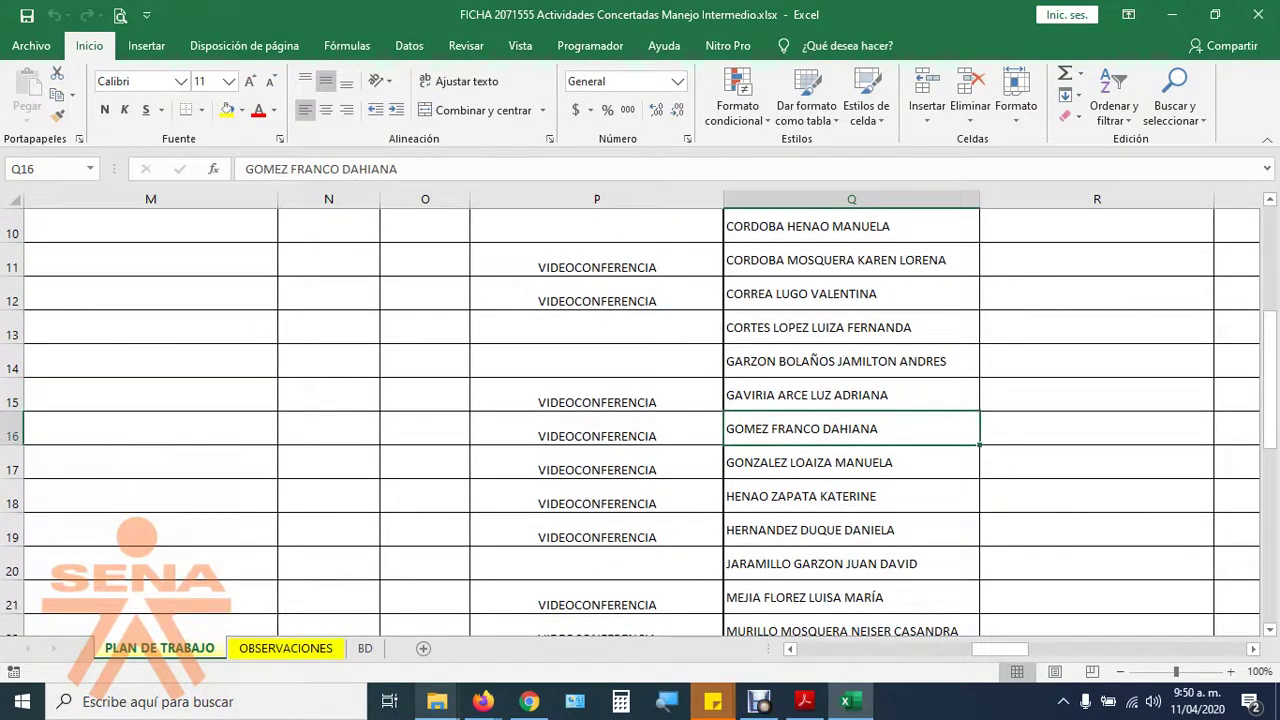
pyautogui.click(851, 462)
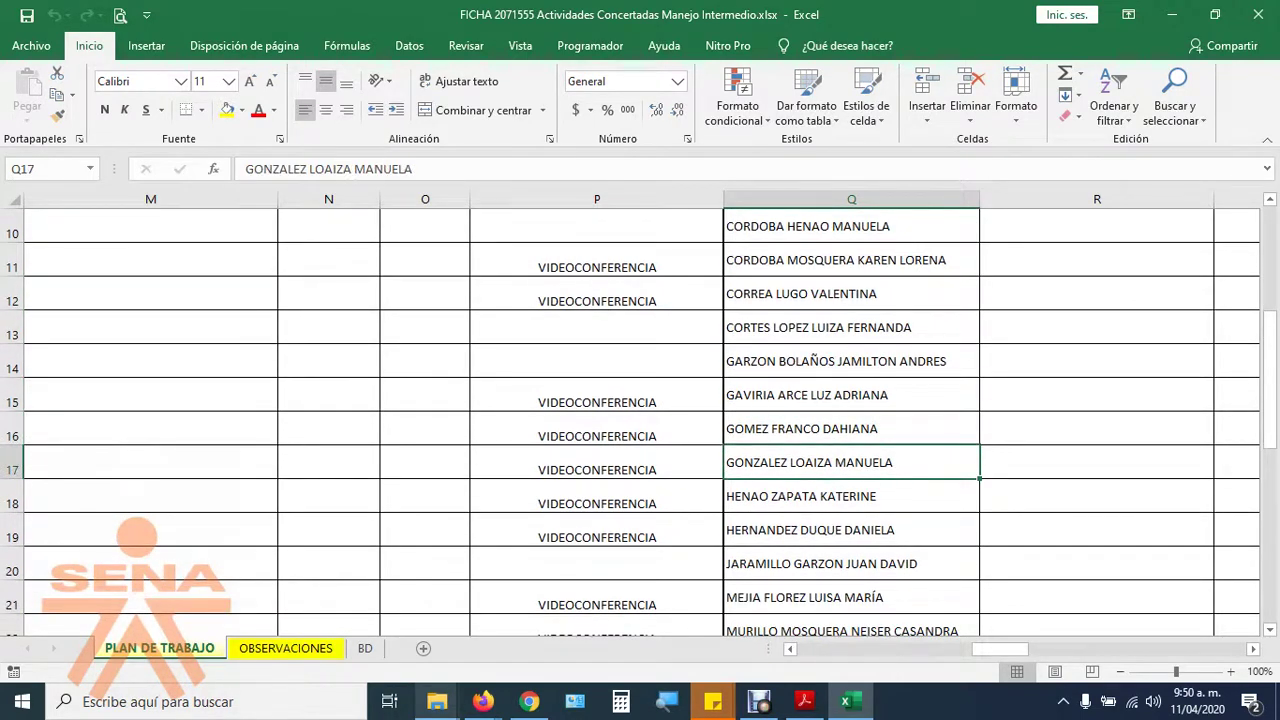
pyautogui.click(851, 496)
pyautogui.click(851, 530)
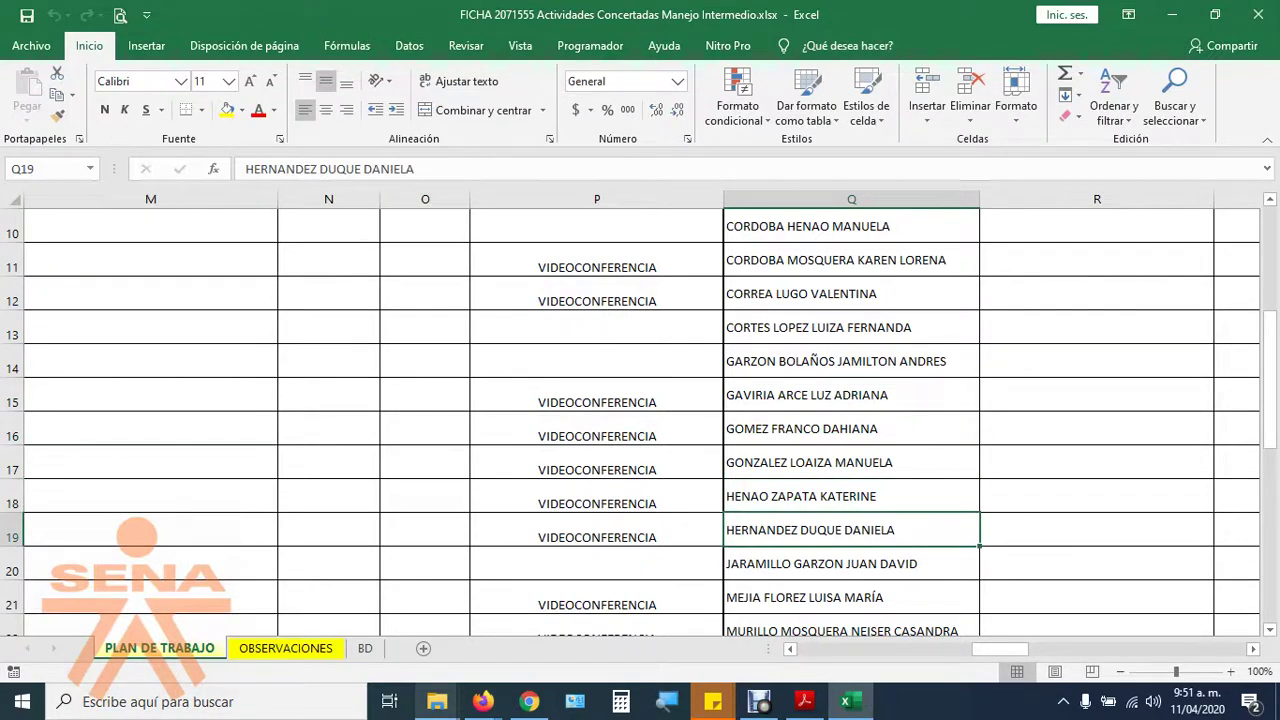
pyautogui.click(851, 564)
pyautogui.click(851, 597)
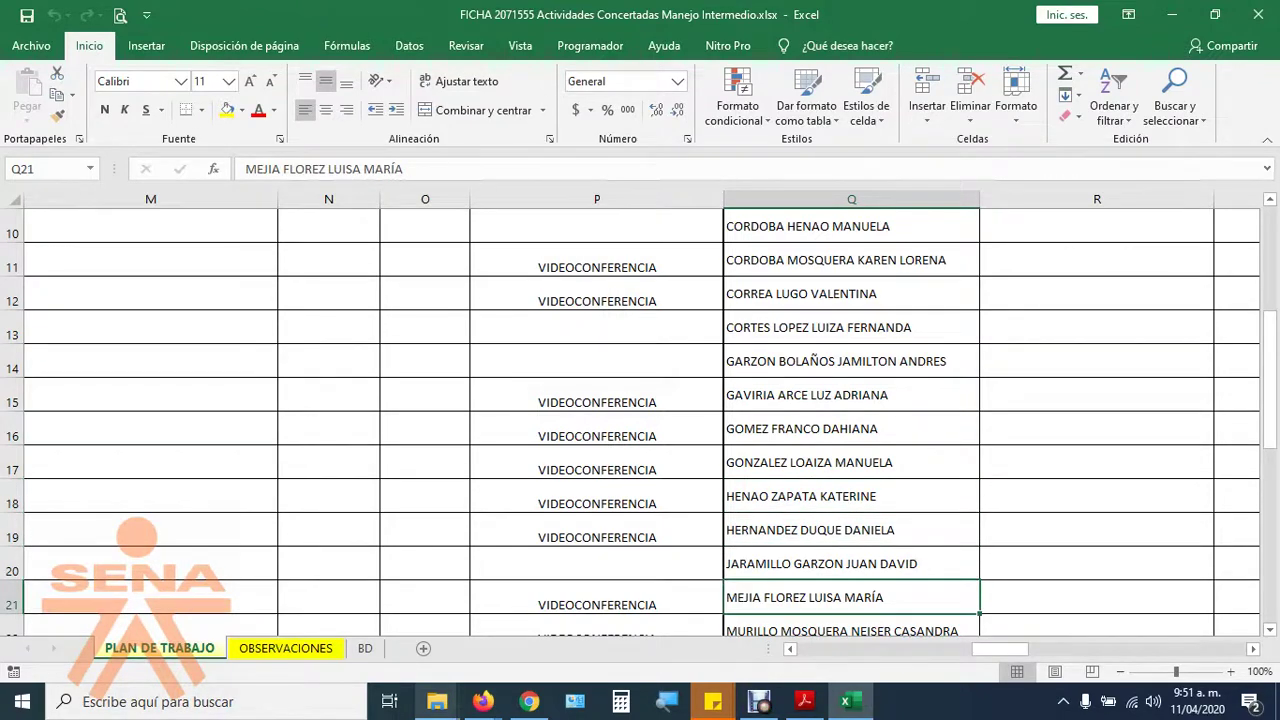
pyautogui.click(851, 630)
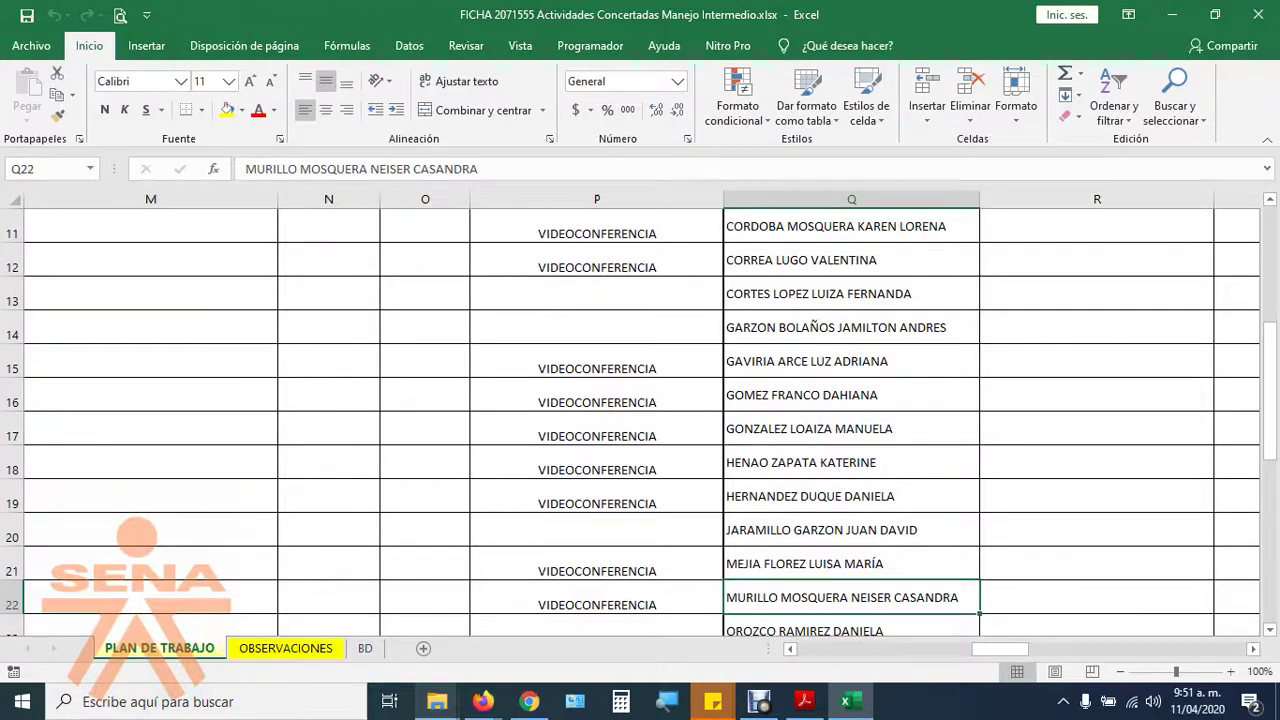
pyautogui.click(851, 630)
pyautogui.click(851, 630)
pyautogui.click(851, 630)
pyautogui.click(851, 630)
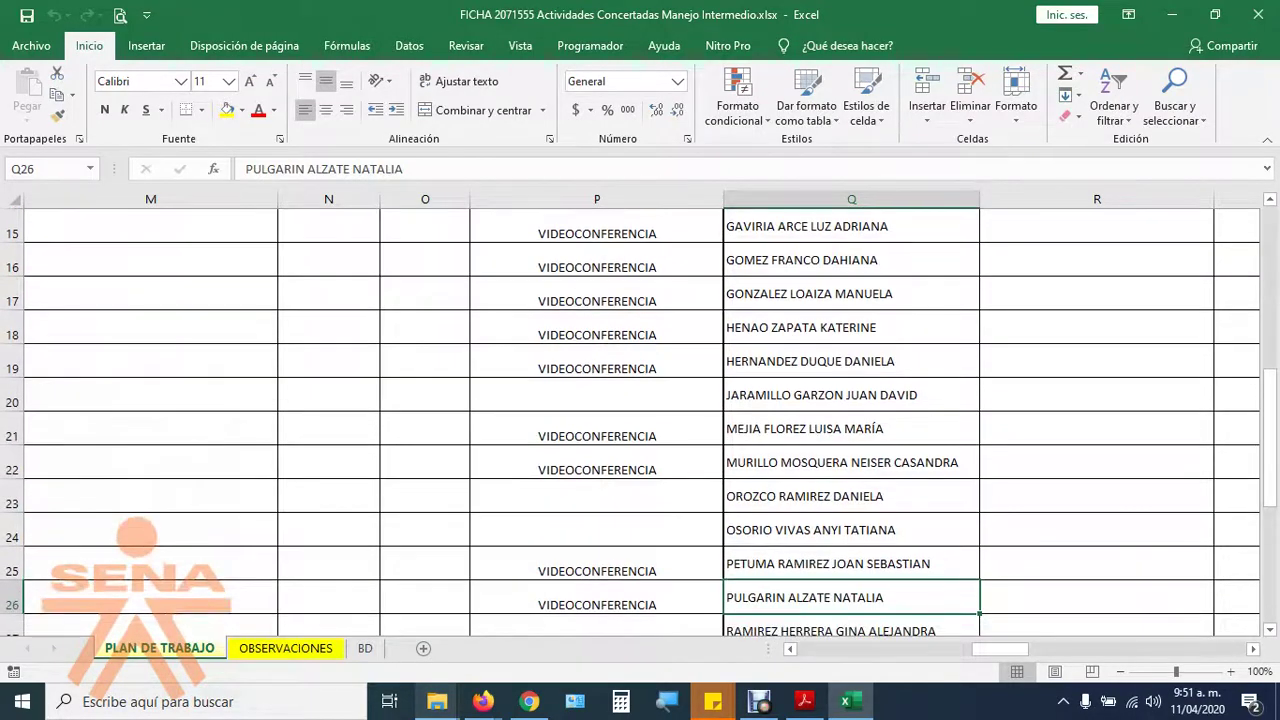
# Recheck nearby students and step down to the last student in row 36.
pyautogui.click(851, 563)
pyautogui.click(851, 597)
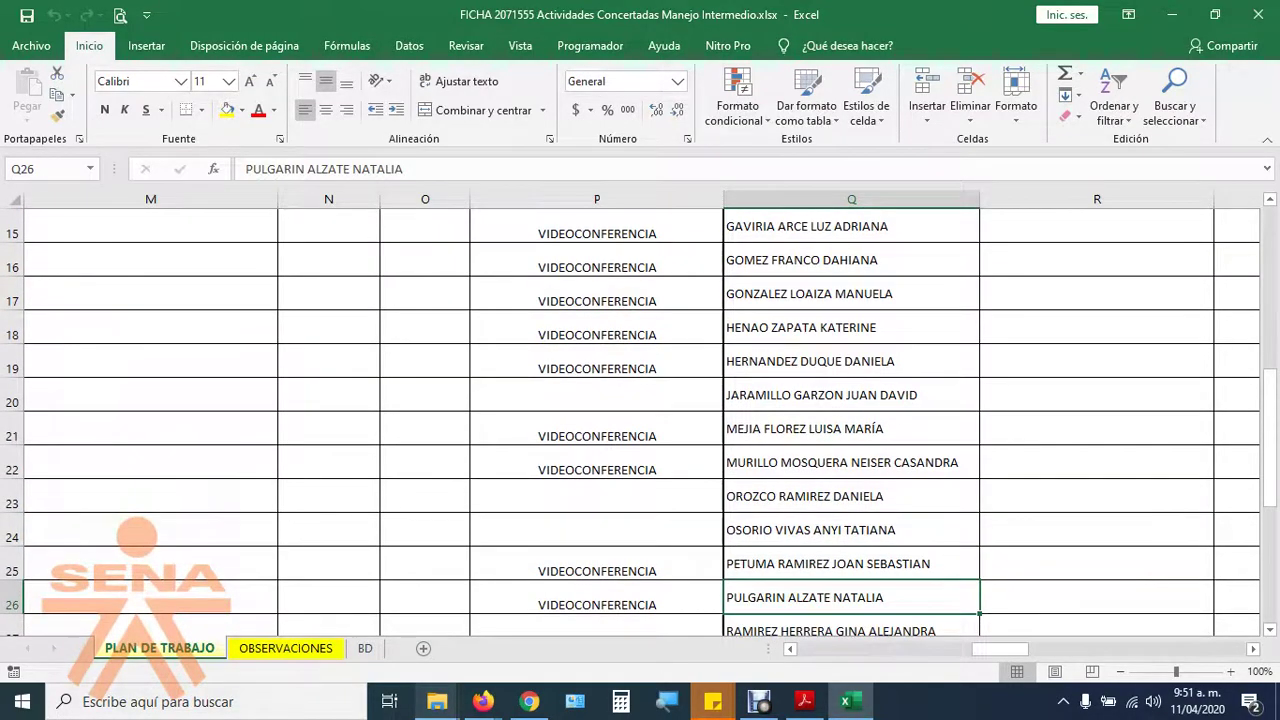
pyautogui.click(851, 630)
pyautogui.click(851, 630)
pyautogui.click(851, 630)
pyautogui.click(851, 630)
pyautogui.click(851, 563)
pyautogui.click(851, 597)
pyautogui.click(851, 630)
pyautogui.click(851, 630)
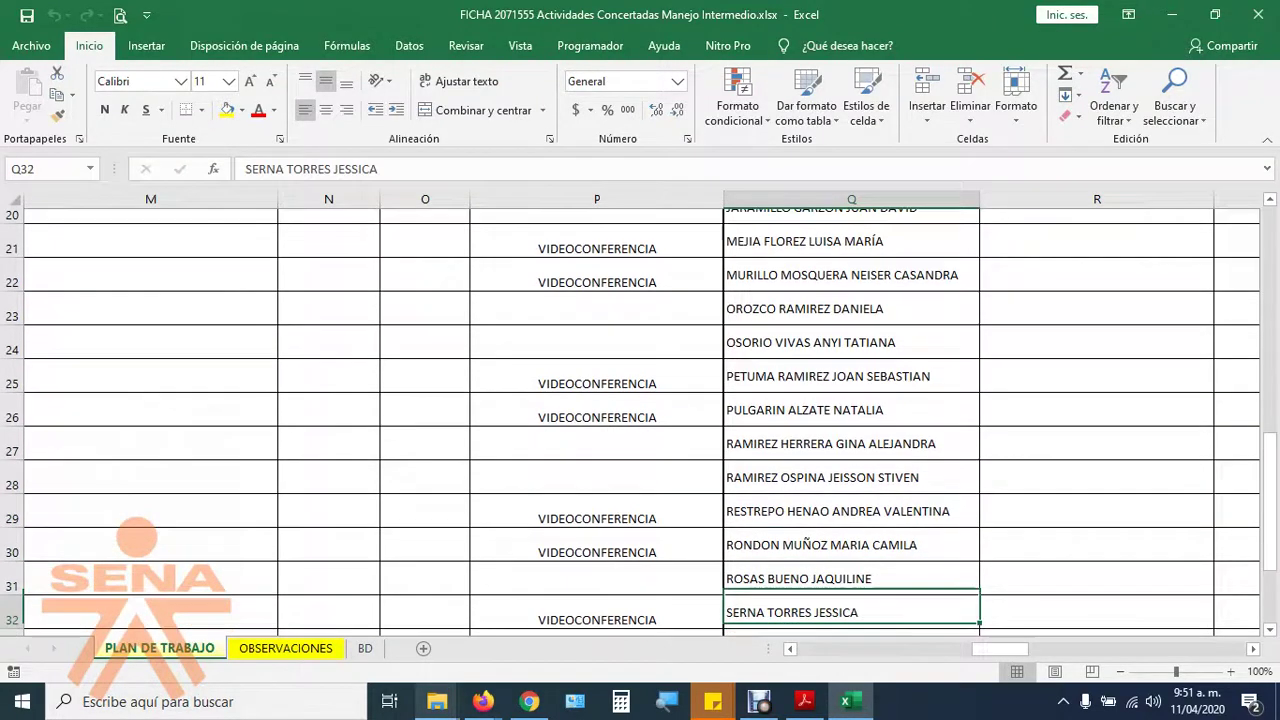
pyautogui.click(851, 630)
pyautogui.click(851, 563)
pyautogui.click(851, 630)
pyautogui.click(851, 630)
pyautogui.click(851, 563)
pyautogui.click(851, 597)
pyautogui.click(851, 630)
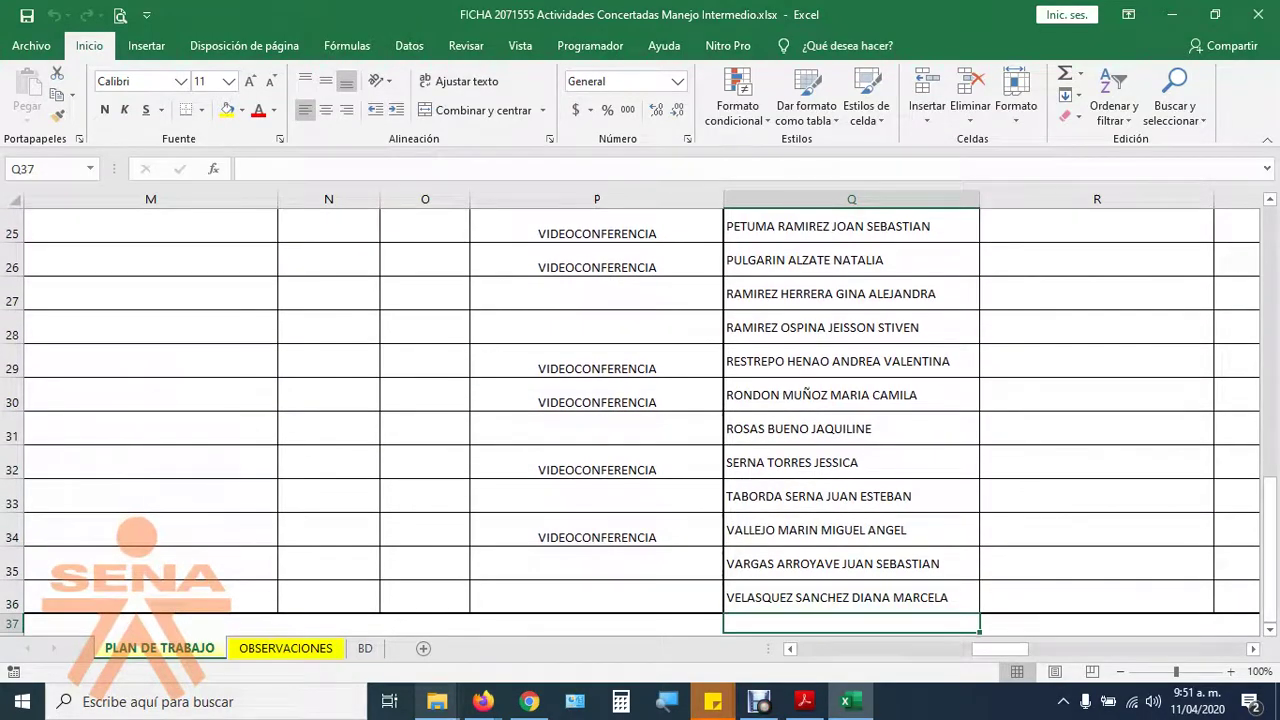
pyautogui.hotkey('alt', 'Tab')
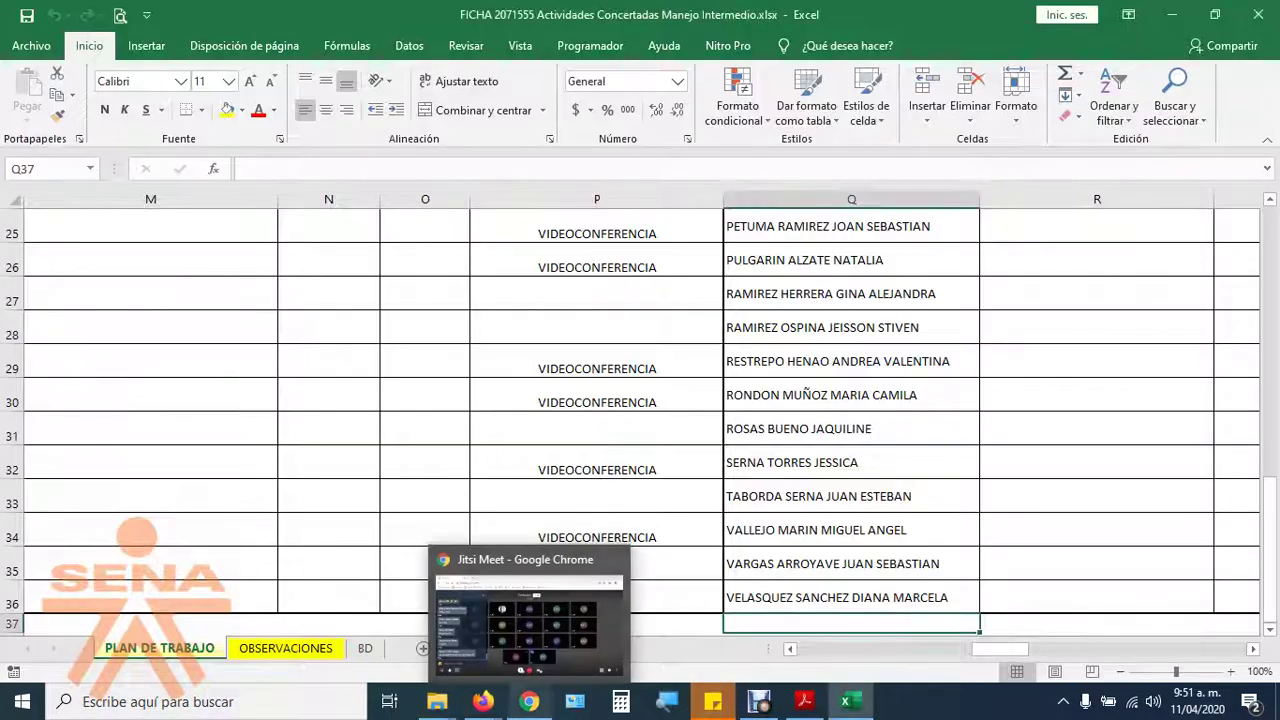
# Review the students' closing chat messages in Jitsi Meet, then switch to the CRONOGRAMA SESIONES VIDEOCONFERENCIA ABRIL 4 AL 11 PDF.
pyautogui.click(529, 701)
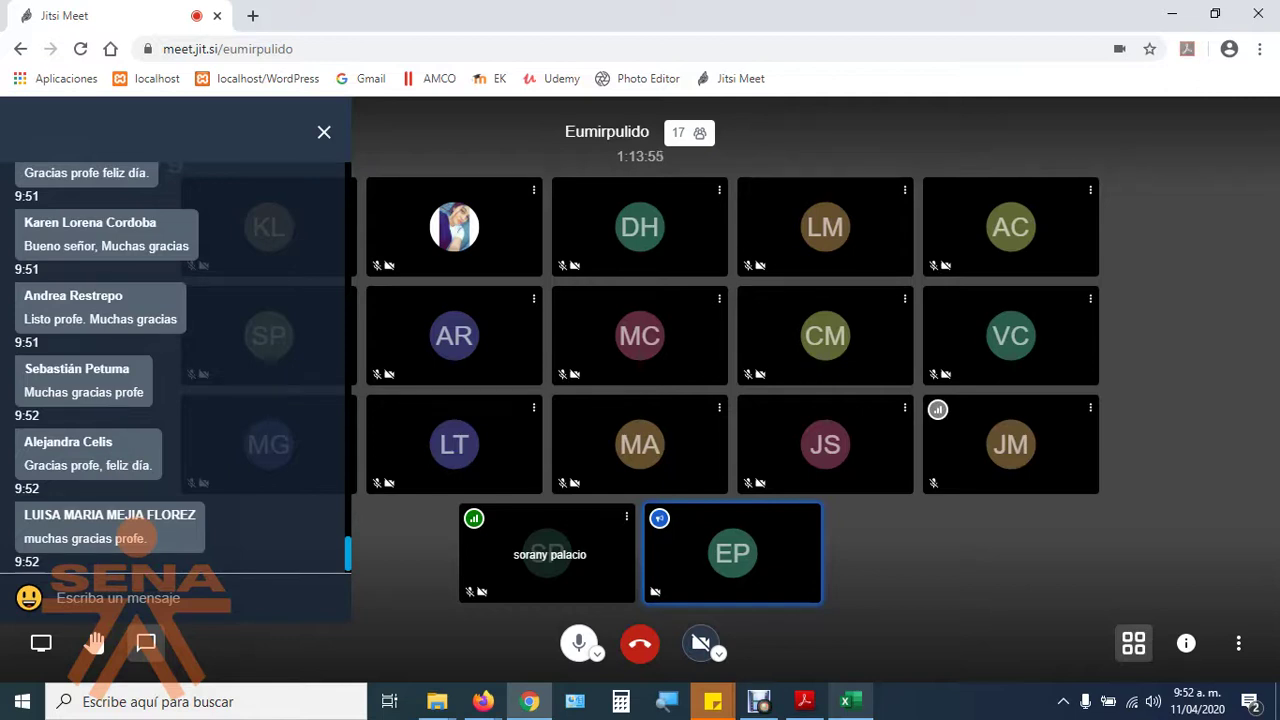
pyautogui.click(804, 701)
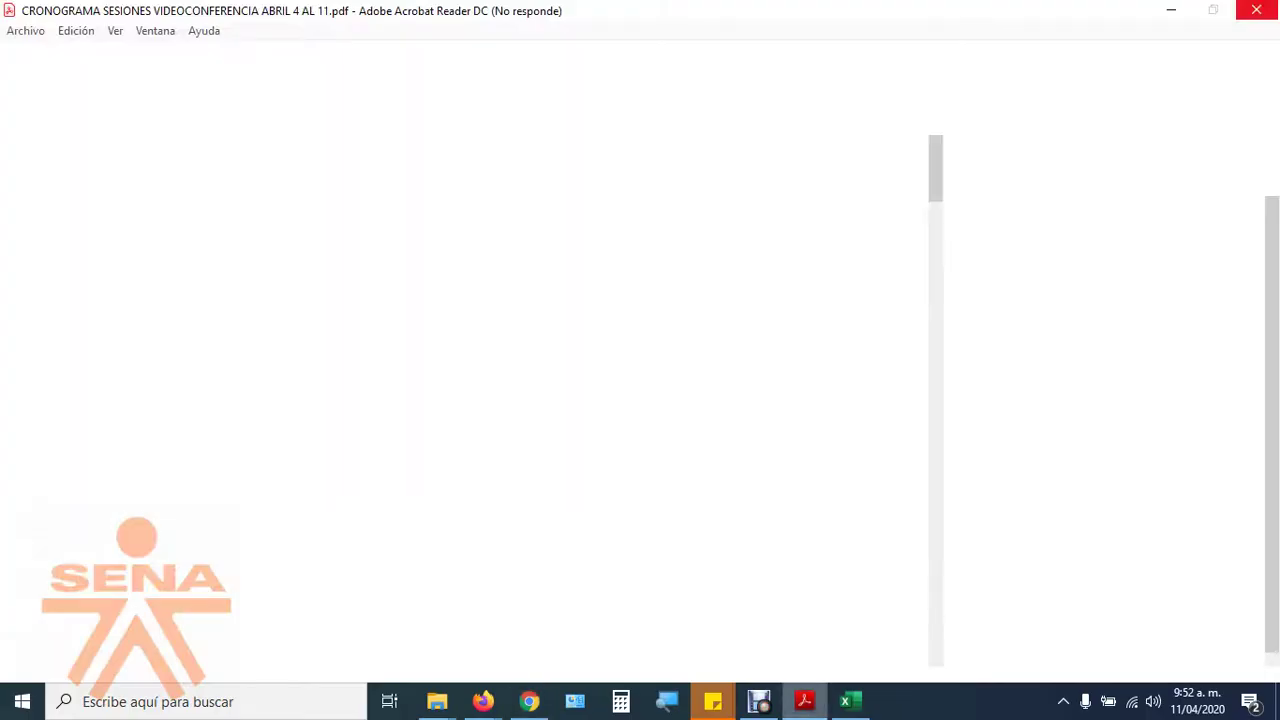
# Scroll up through the VIDEOCONFERENCIA attendance marks in Excel, then return to the Jitsi Meet call.
pyautogui.click(845, 701)
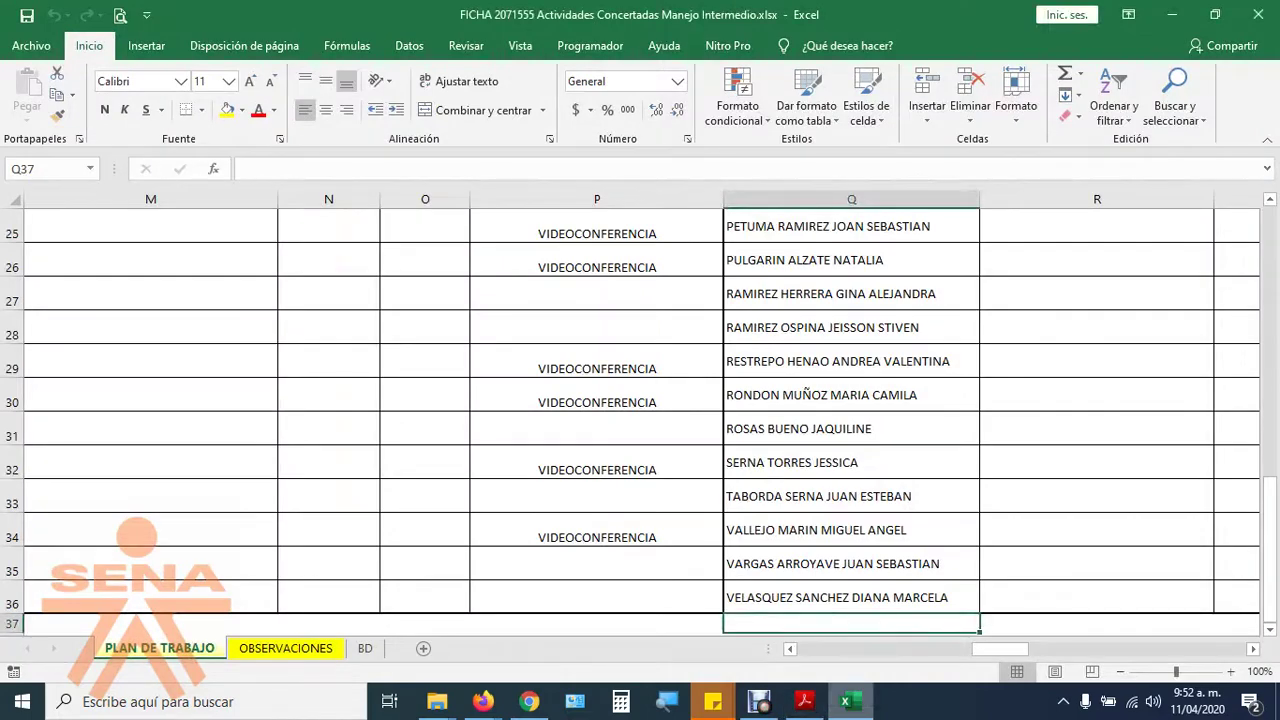
pyautogui.scroll(1, 640, 420)
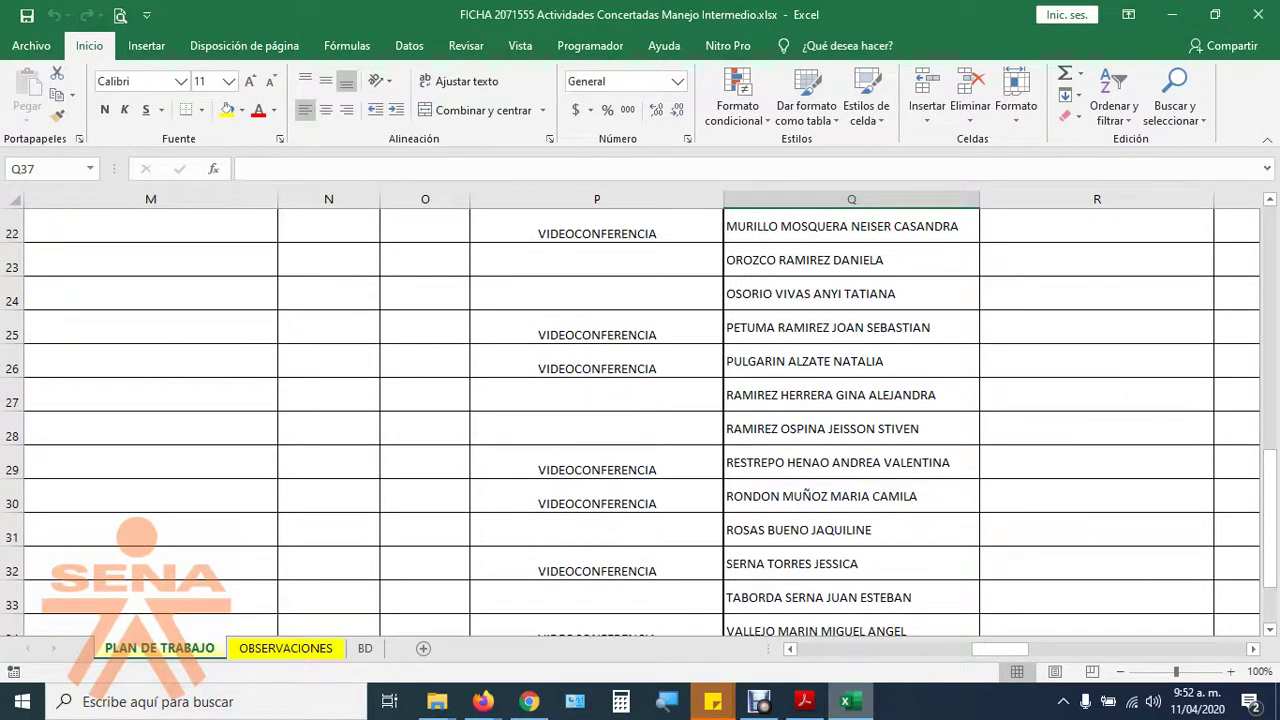
pyautogui.click(529, 701)
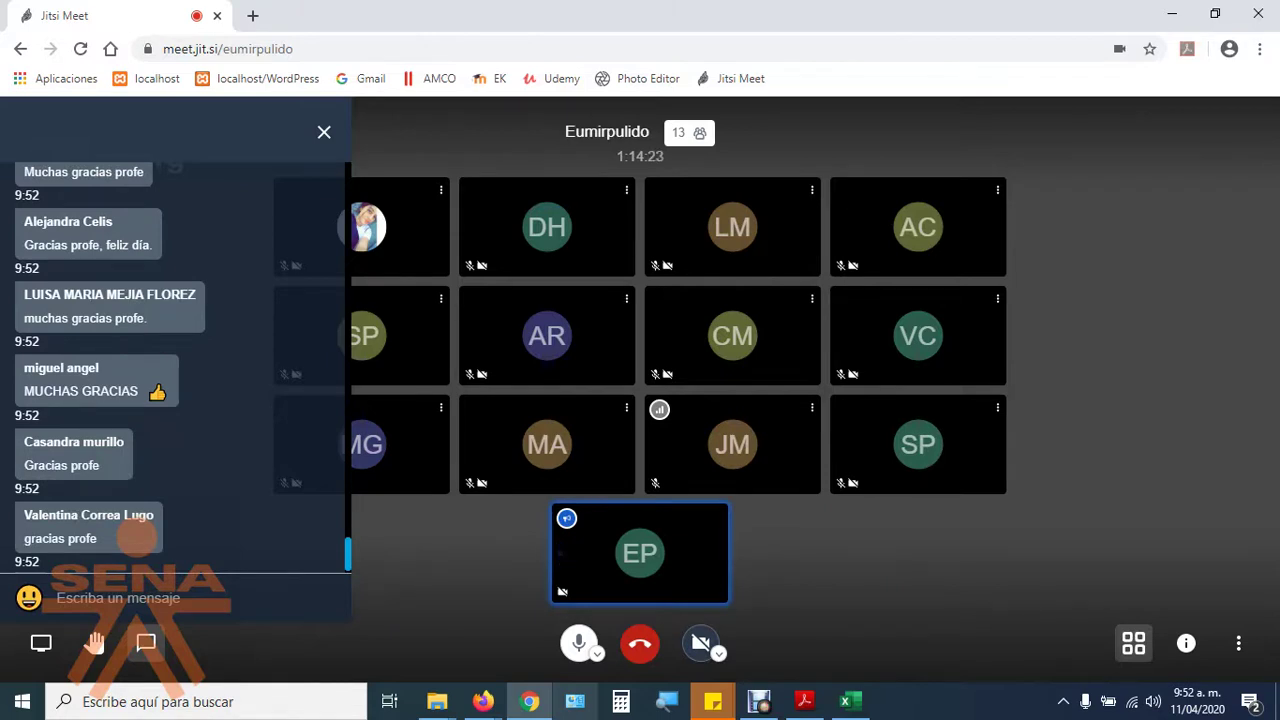
# Check the remaining Jitsi Meet participants, then switch back to the FICHA 2071555 attendance workbook.
pyautogui.scroll(6, 640, 420)
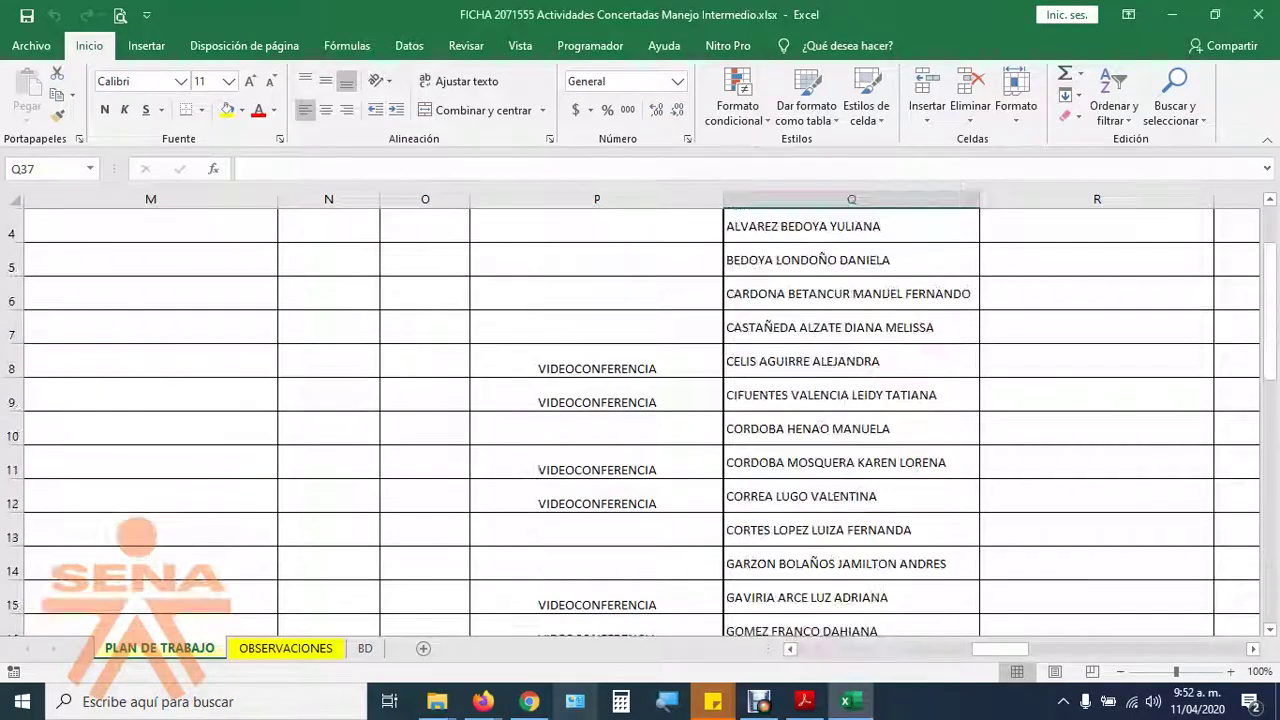
pyautogui.scroll(1, 640, 420)
pyautogui.scroll(-1, 640, 420)
pyautogui.hotkey('alt', 'Tab')
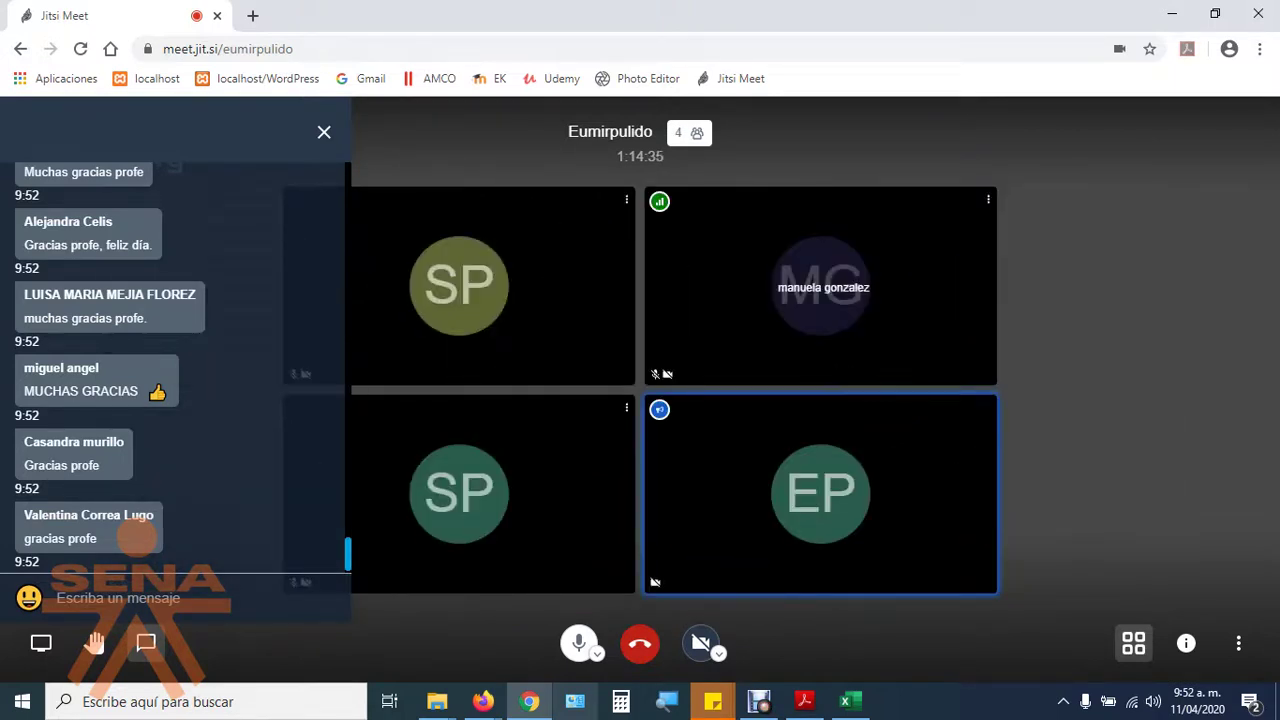
pyautogui.hotkey('alt', 'Tab')
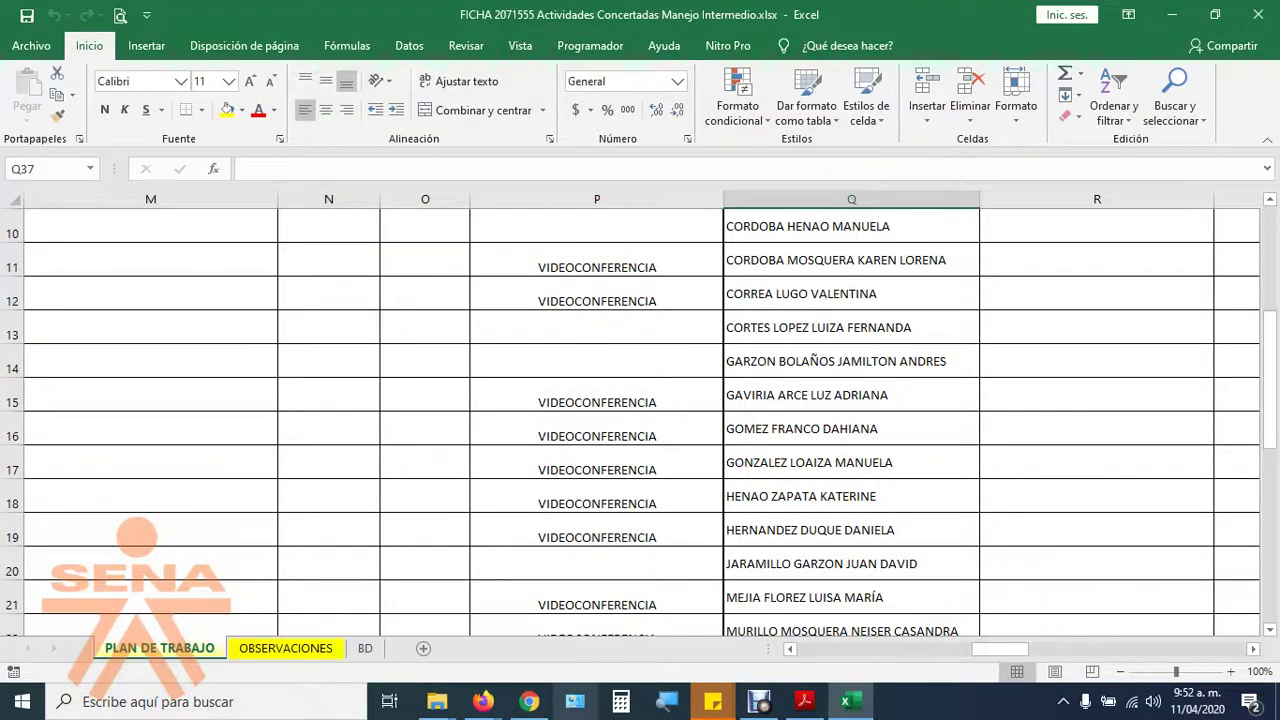
# Switch from the FICHA 2071555 PLAN DE TRABAJO sheet back to the two-person Jitsi Meet call.
pyautogui.hotkey('alt', 'Tab')
pyautogui.hotkey('alt', 'Tab')
pyautogui.hotkey('alt', 'Tab')
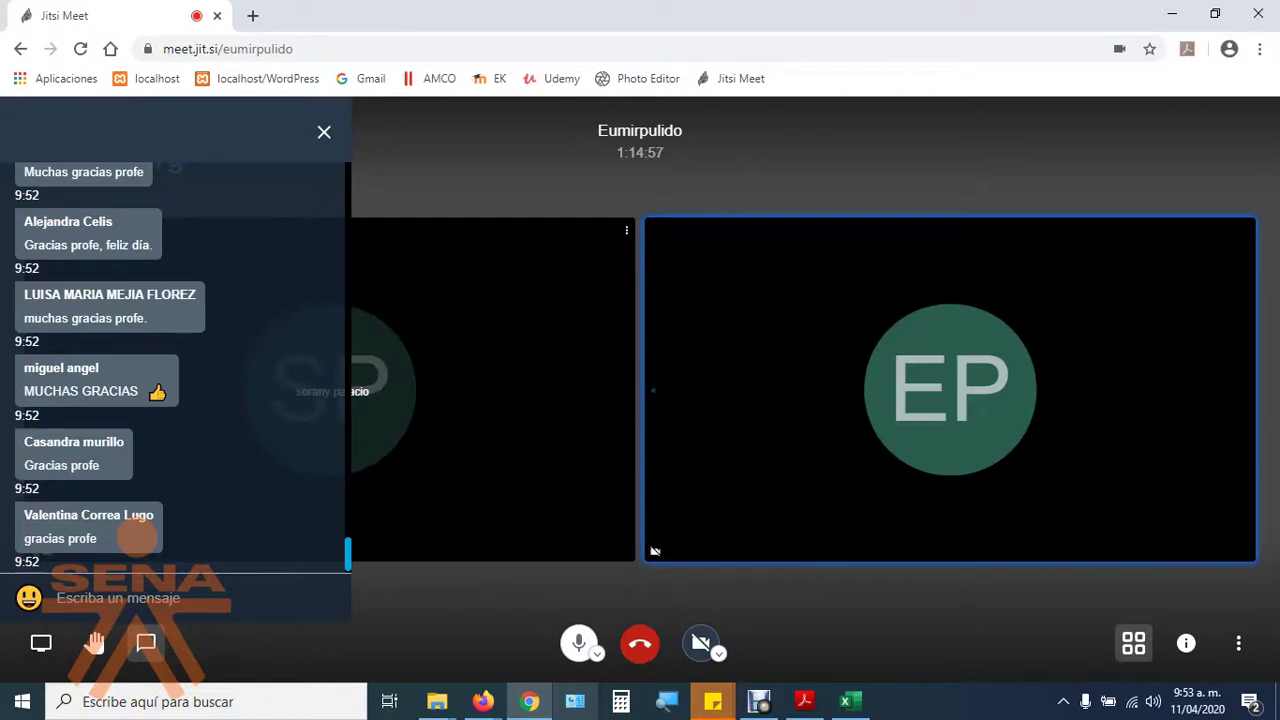
# Cycle through the schedule PDF, attendance workbook and call, ending on the Debut screen recorder.
pyautogui.hotkey('alt', 'Tab')
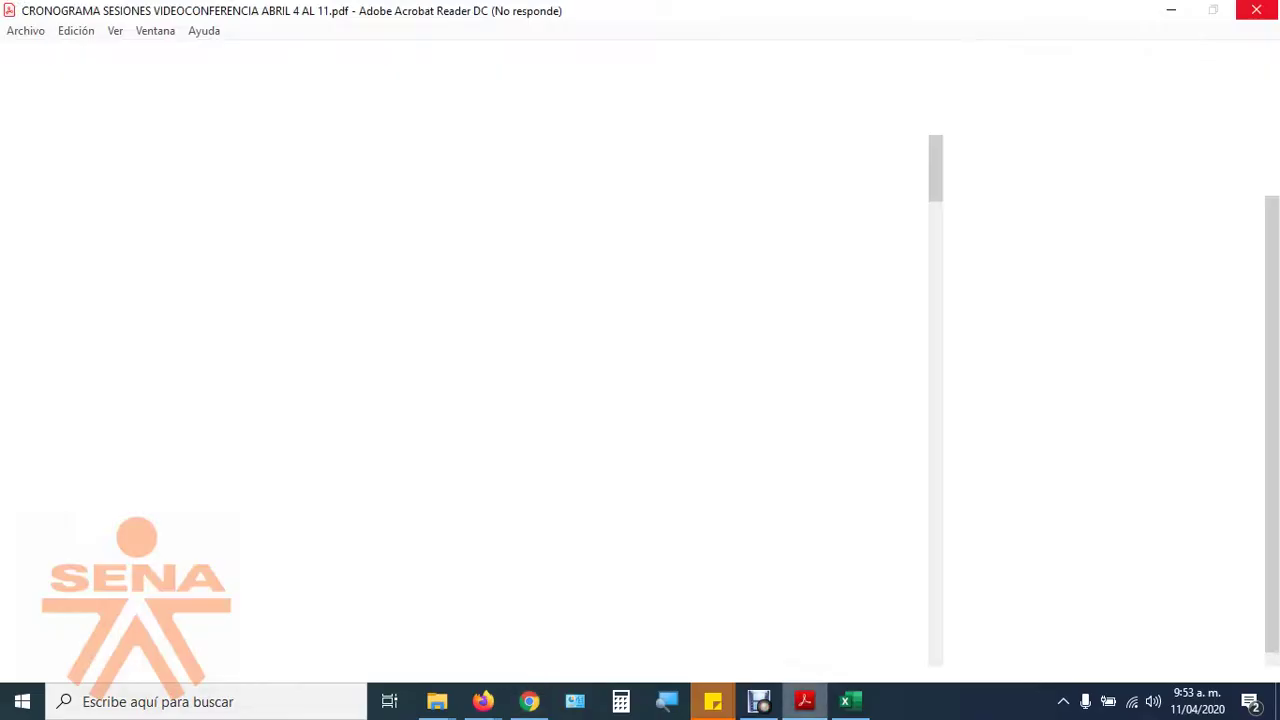
pyautogui.hotkey('alt', 'Tab')
pyautogui.hotkey('alt', 'Tab')
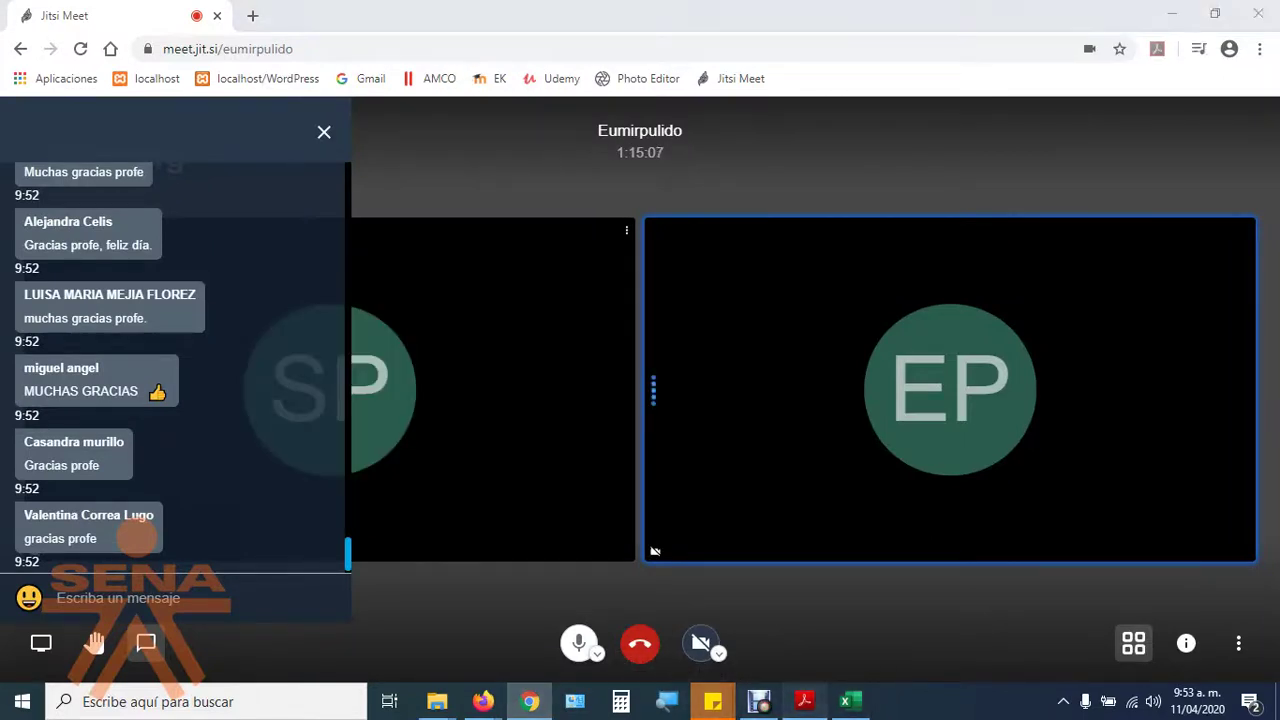
pyautogui.click(804, 700)
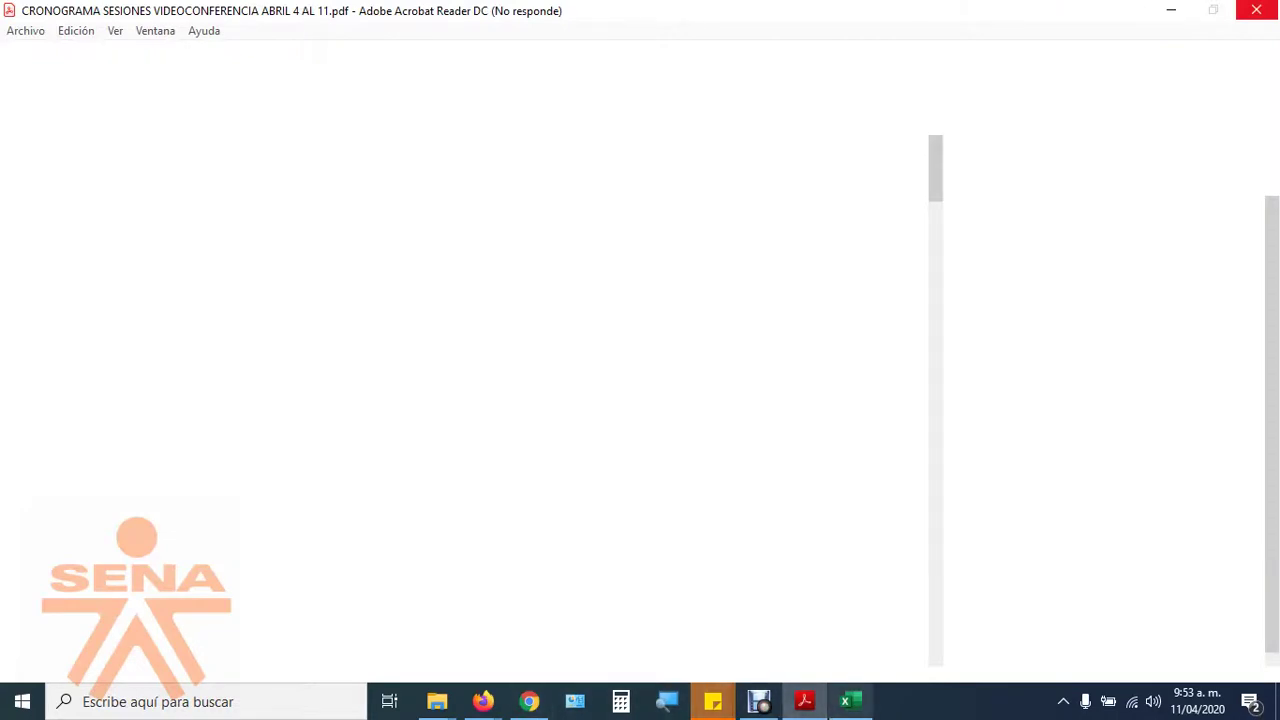
pyautogui.click(851, 700)
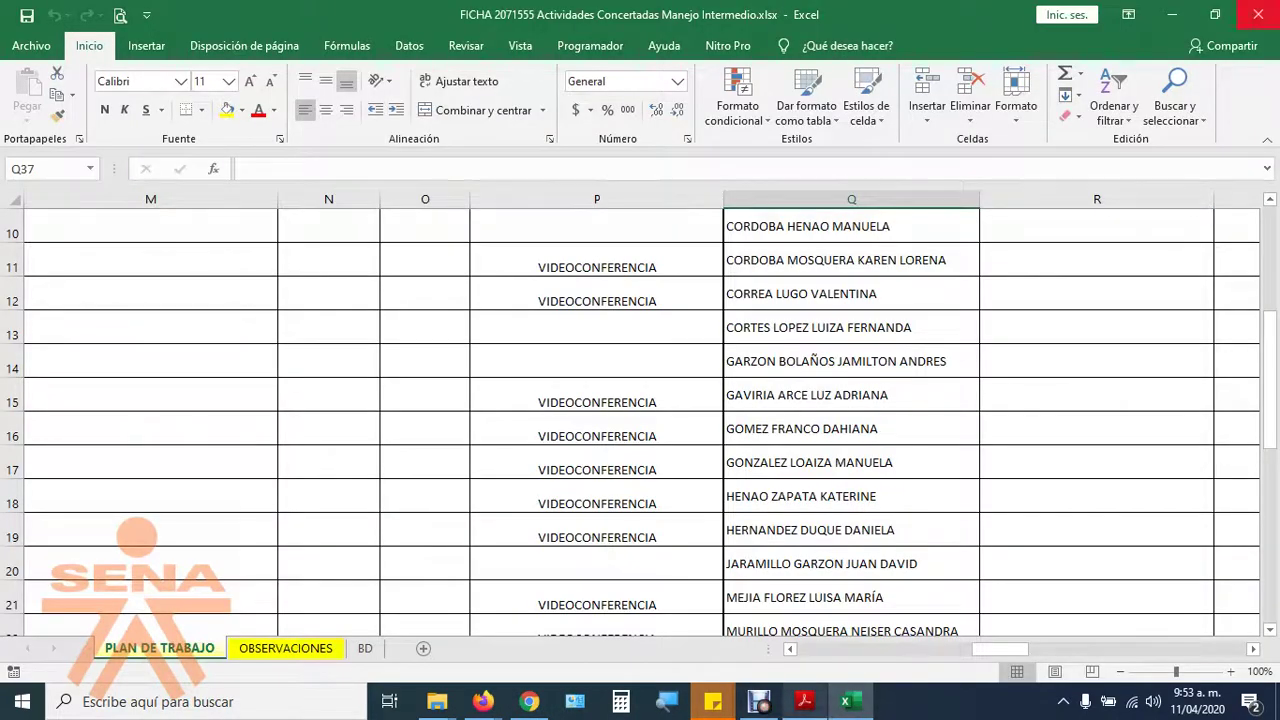
pyautogui.click(804, 700)
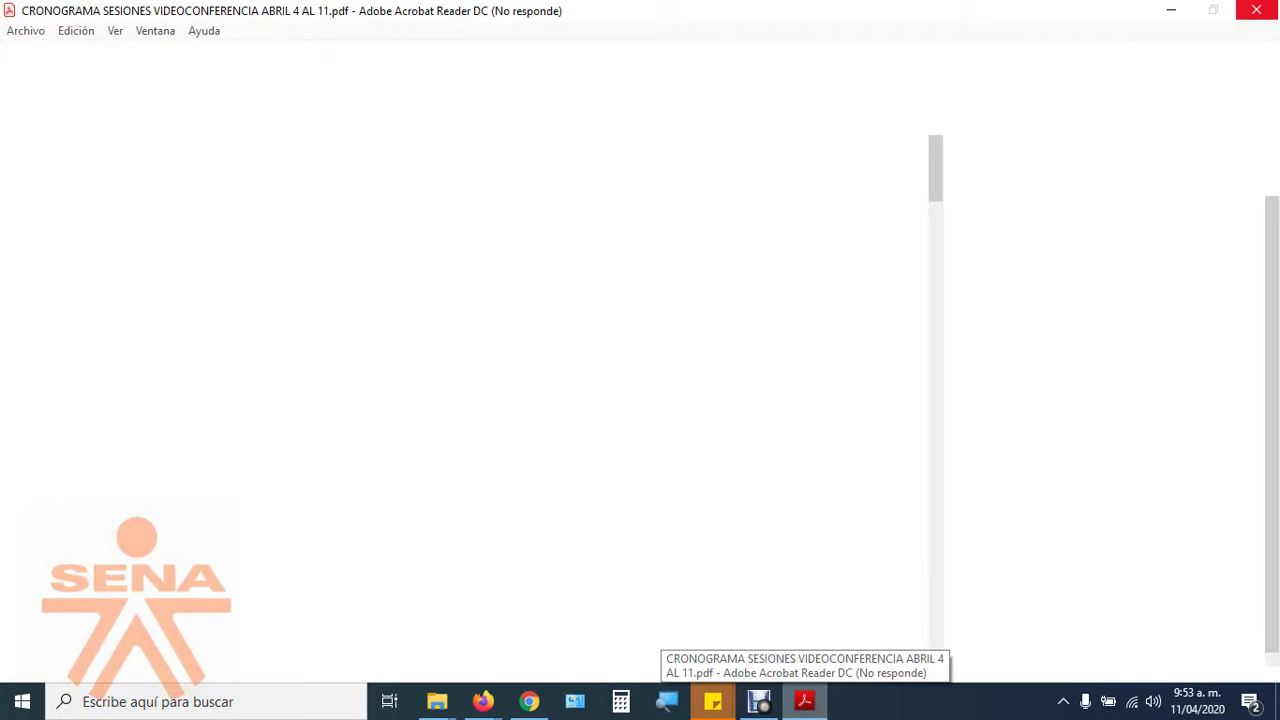
pyautogui.click(759, 700)
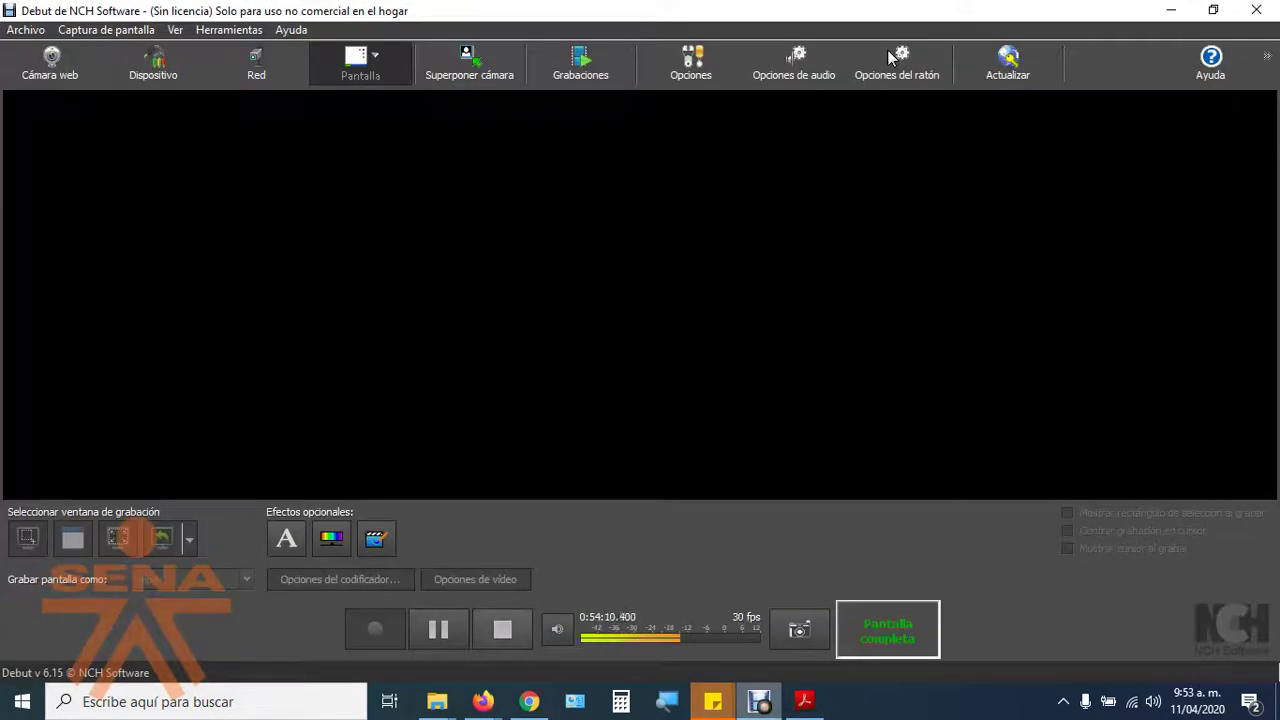